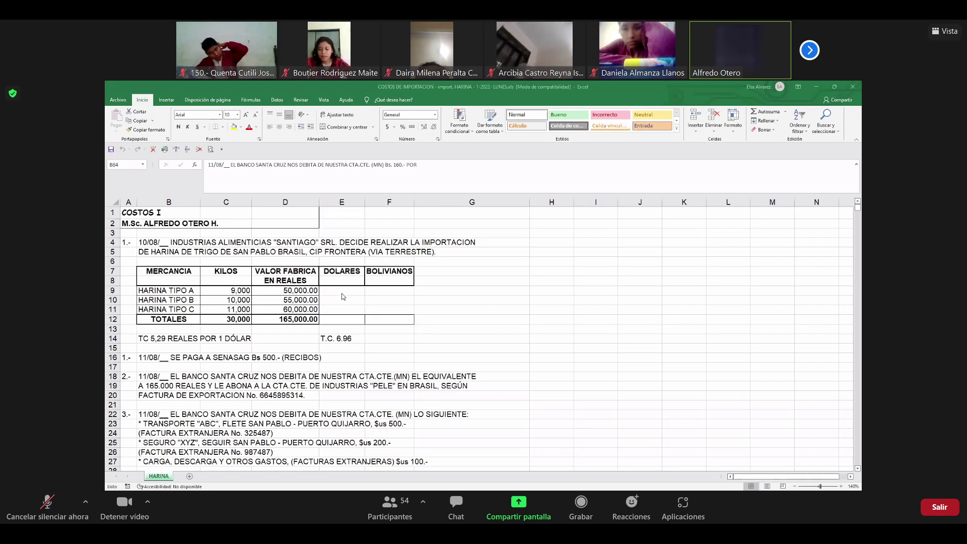
- Enter the formula =(D9/5.29) in E9 to convert the HARINA TIPO A factory value from reales to dollars
drag(355, 295, 325, 291)
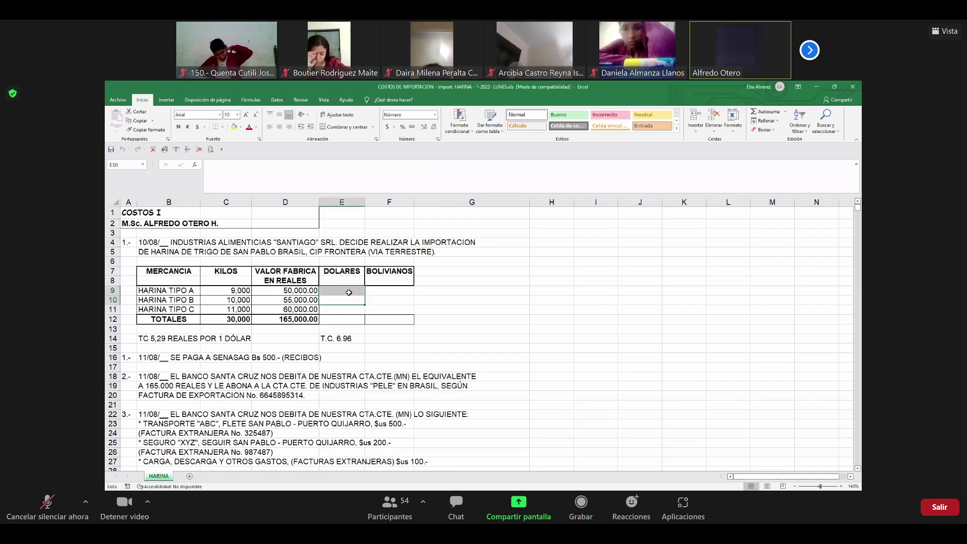
click(348, 291)
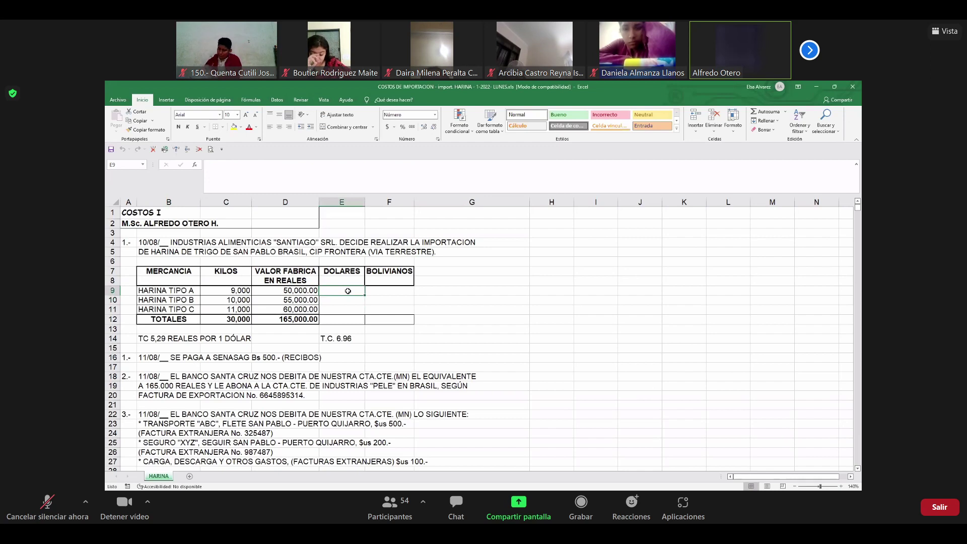
text(=()
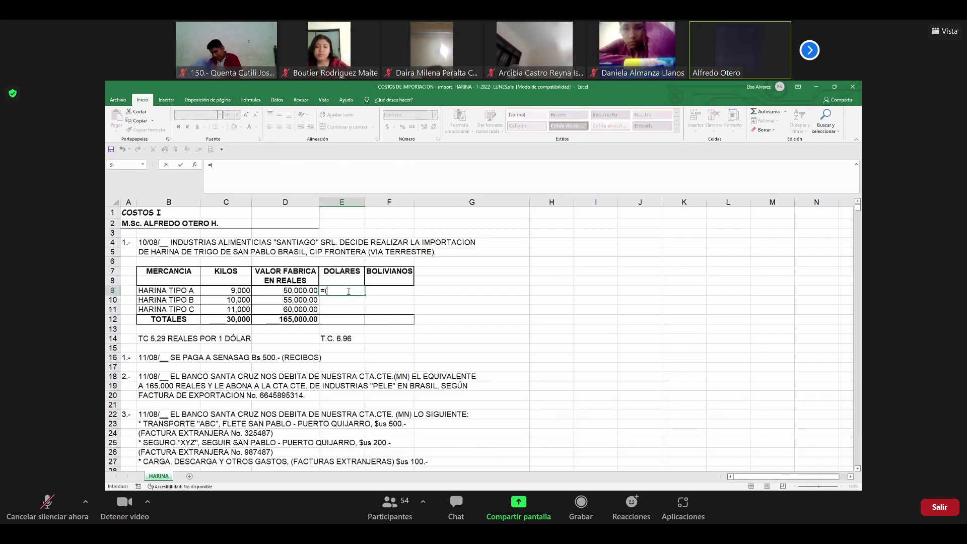
text(D9/5)
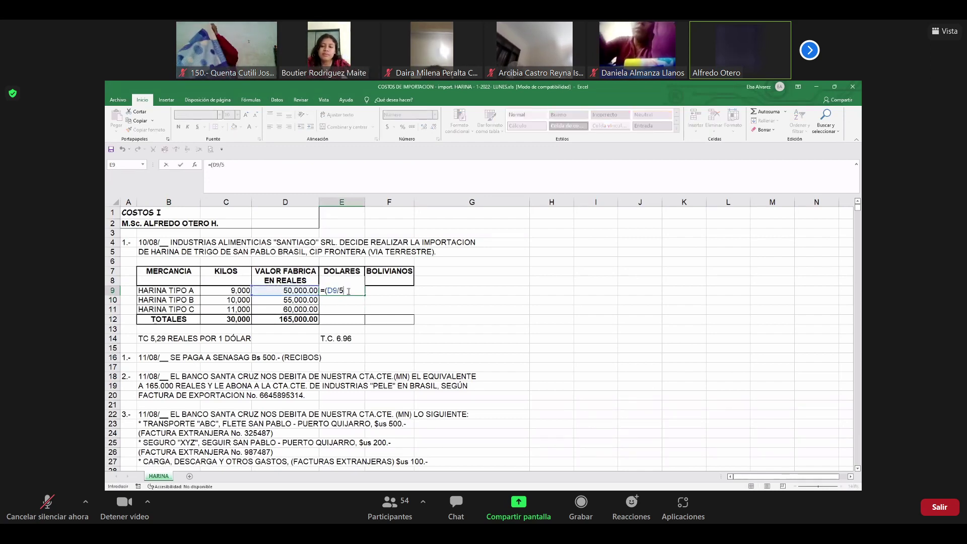
text(.29)
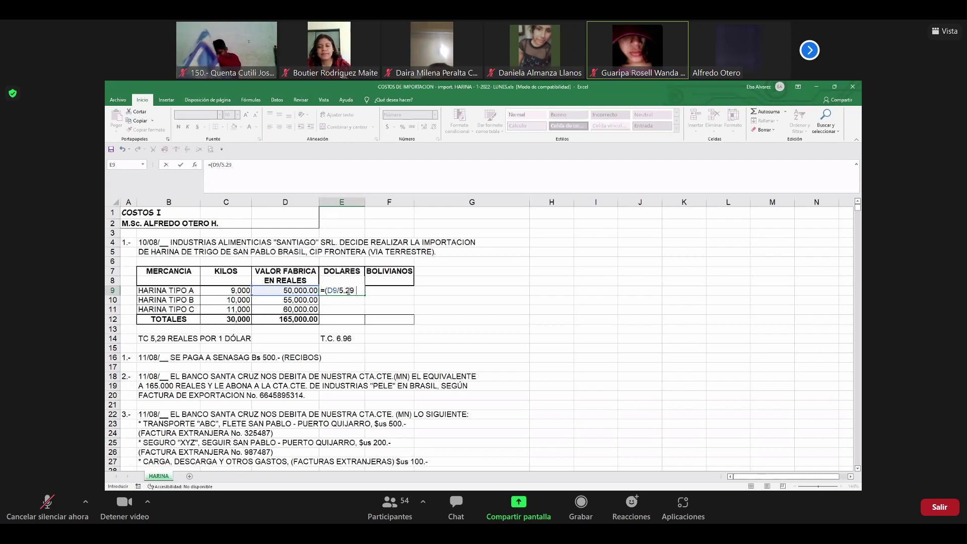
text())
key(Return)
- Copy the dollar conversion formula from E9 to E10:E11 for HARINA TIPO B and C
key(ctrl+c)
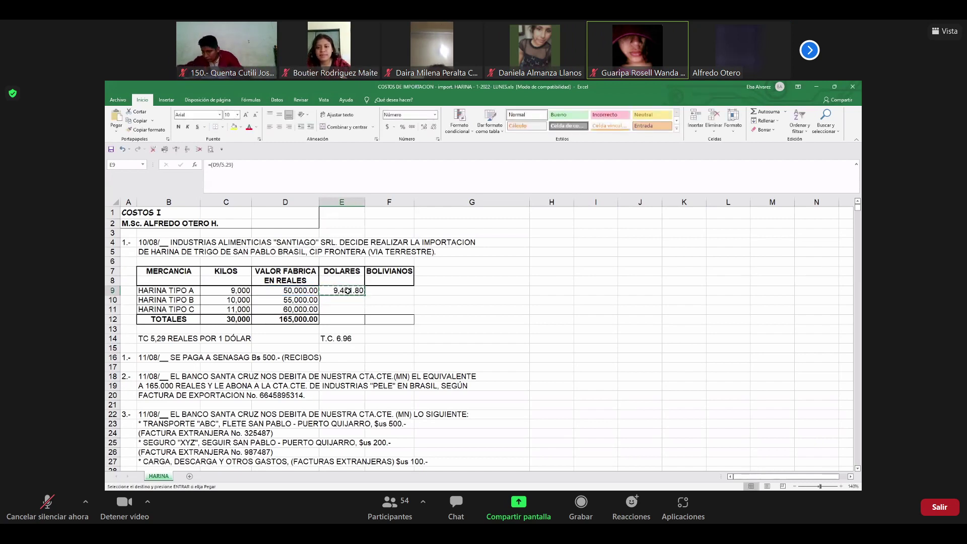
key(Down)
key(shift+Down)
key(ctrl+v)
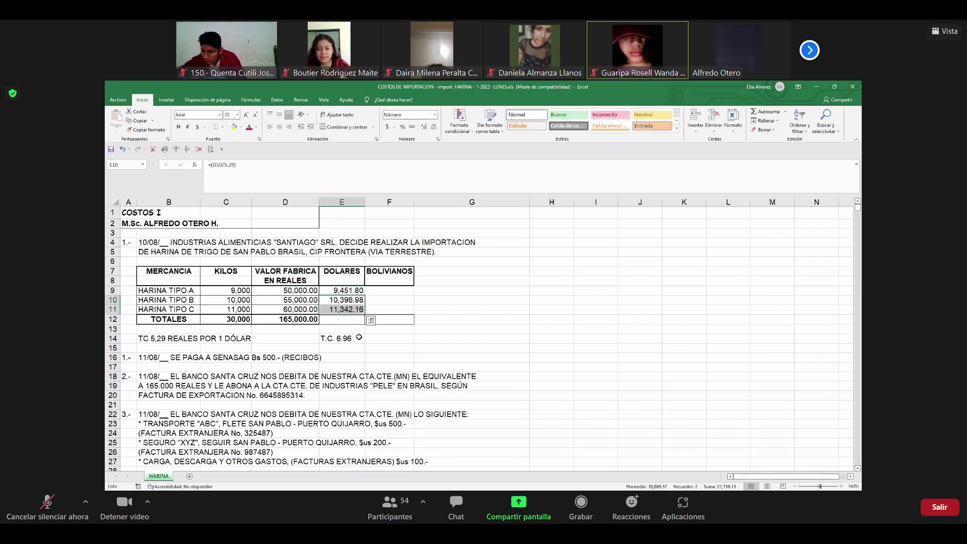
- Copy the total formula from D12 into E12:F12 to sum the DOLARES and BOLIVIANOS columns
click(314, 319)
key(ctrl+c)
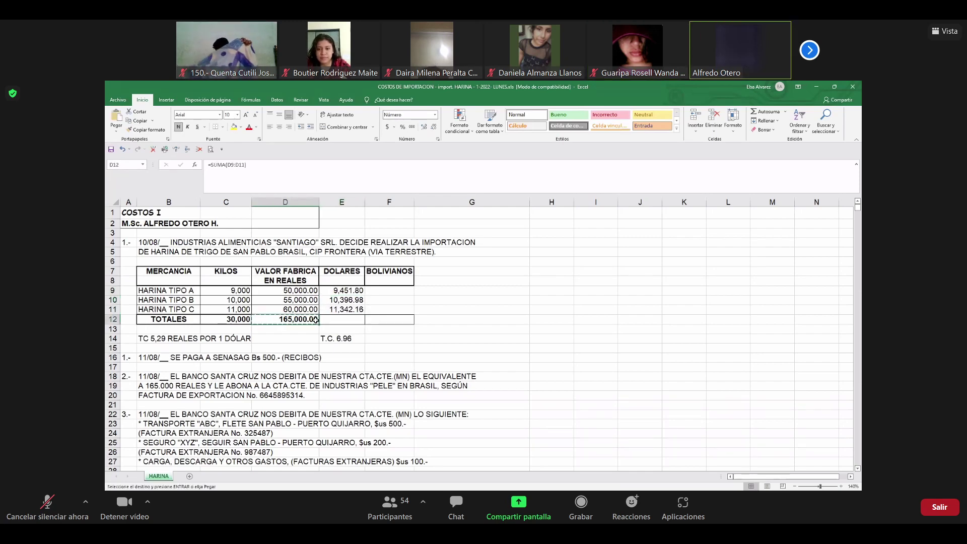
key(Right)
key(shift+Right)
key(Return)
- Enter a formula in F9 that multiplies E9 by 6.96 to convert the HARINA TIPO A dollars to bolivianos
key(Up)
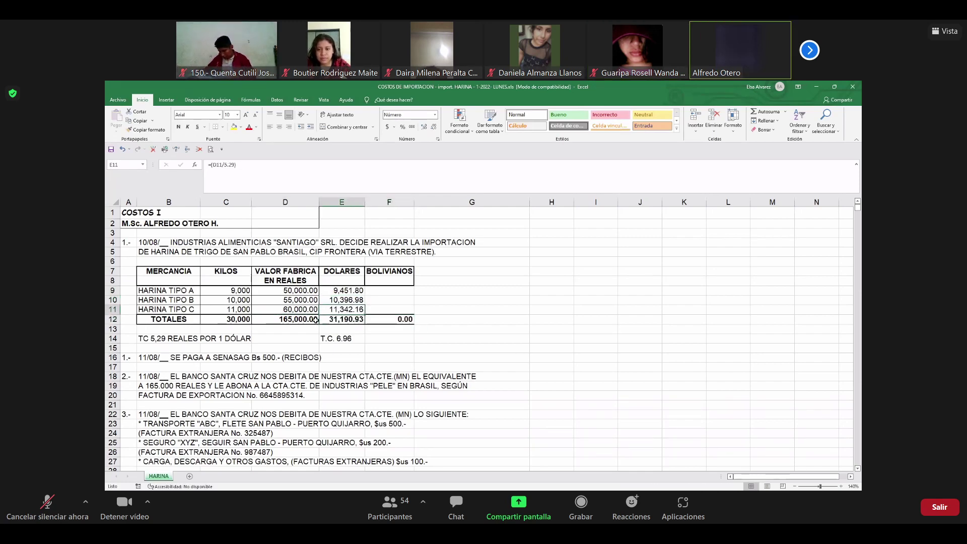
key(Up)
key(Up)
key(Right)
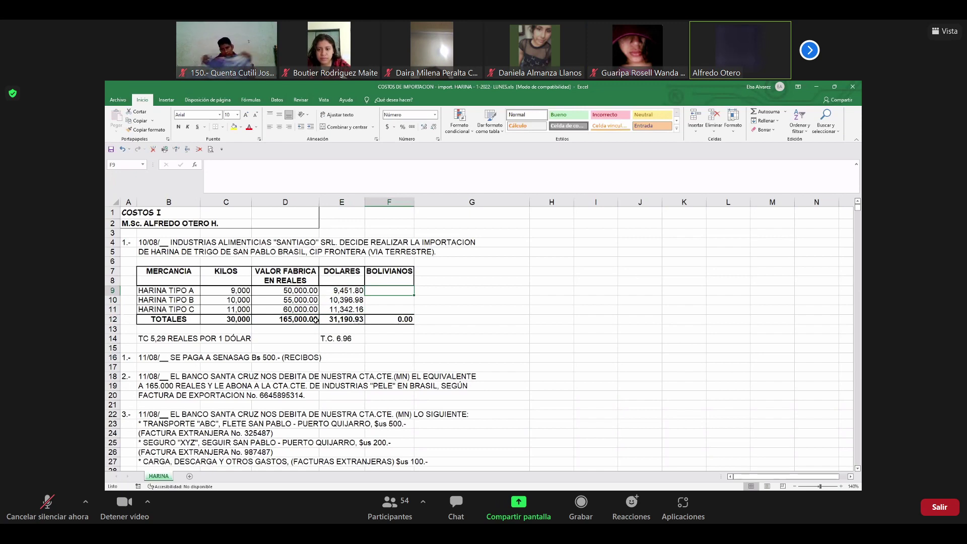
text(+)
key(Left)
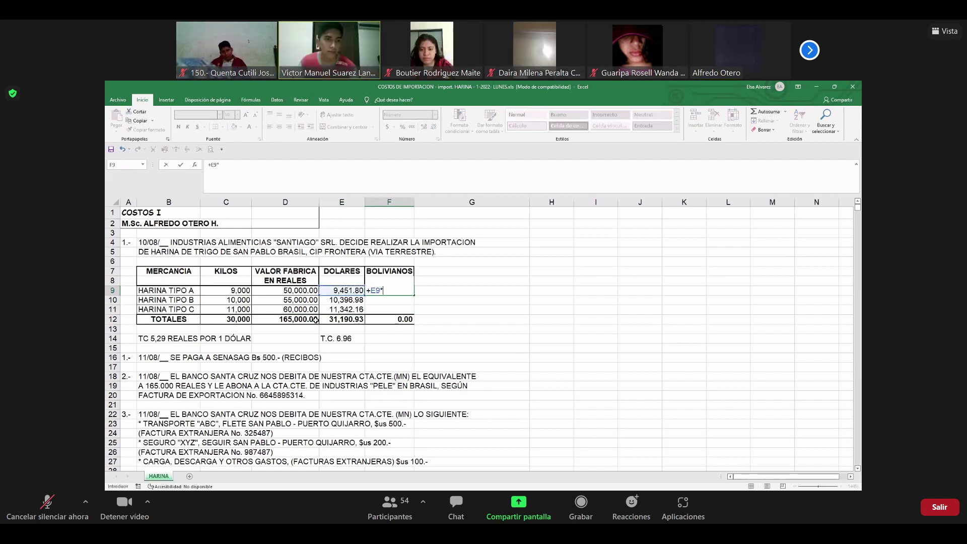
text(*6.96)
key(Return)
- Copy the bolivianos formula from F9 to F10:F11 for HARINA TIPO B and C
key(Up)
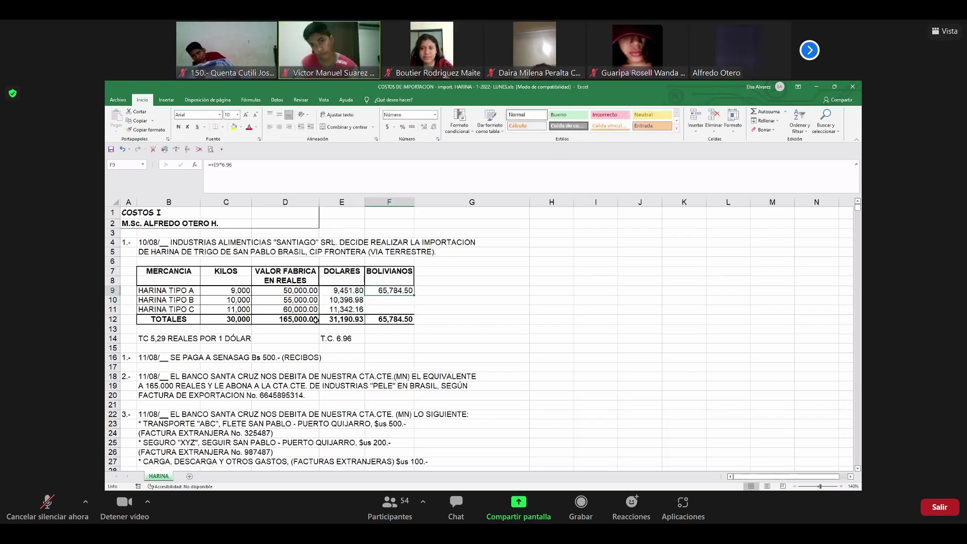
key(ctrl+c)
key(Down)
key(shift+Down)
key(shift+Down)
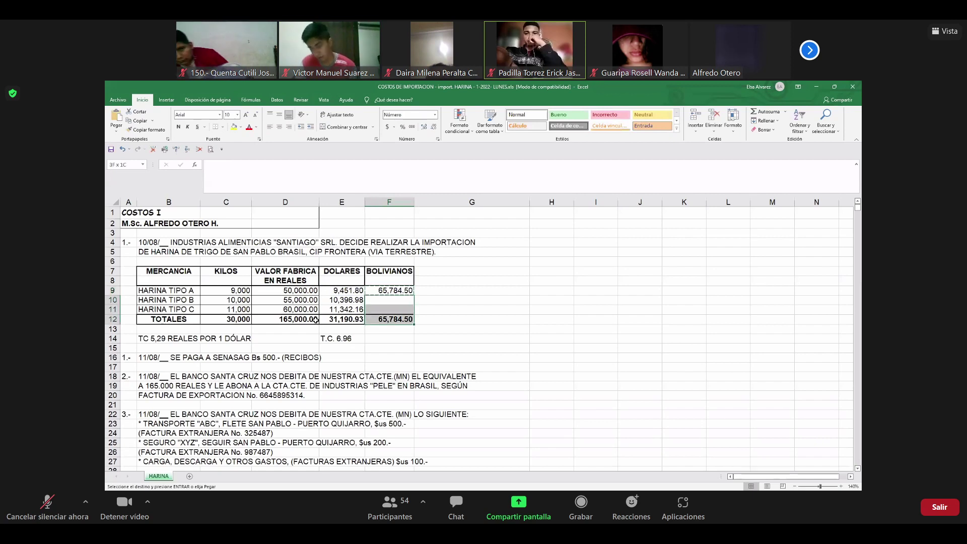
key(shift+Up)
key(ctrl+v)
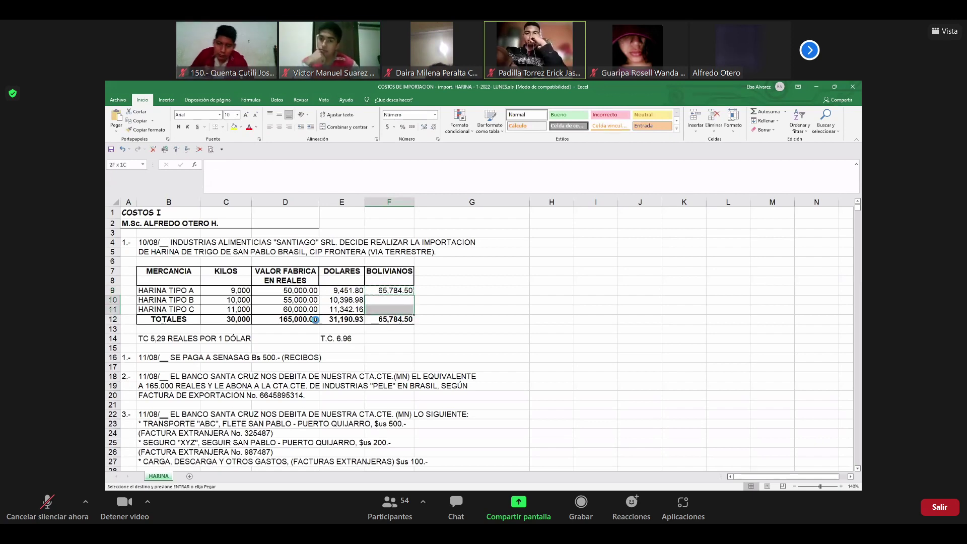
key(Escape)
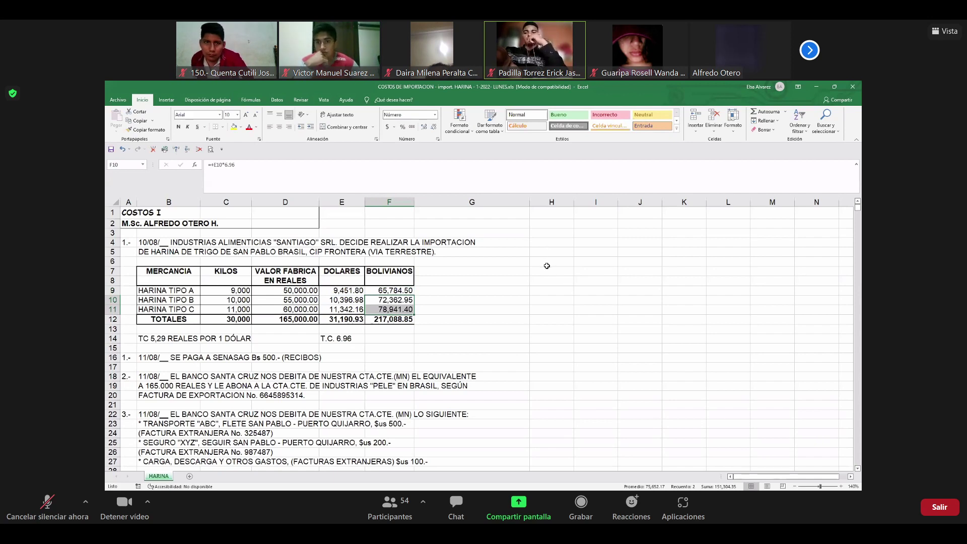
click(532, 281)
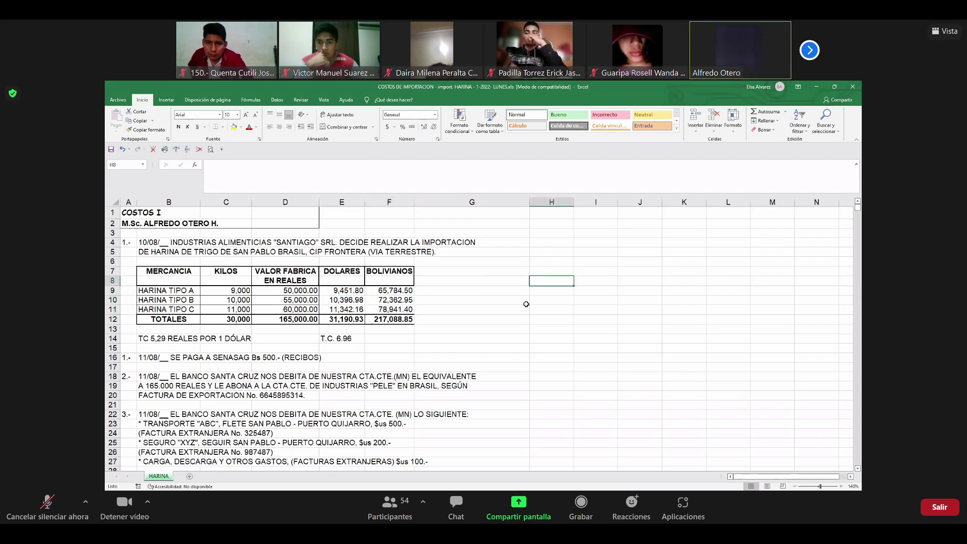
click(355, 292)
drag(363, 295, 356, 314)
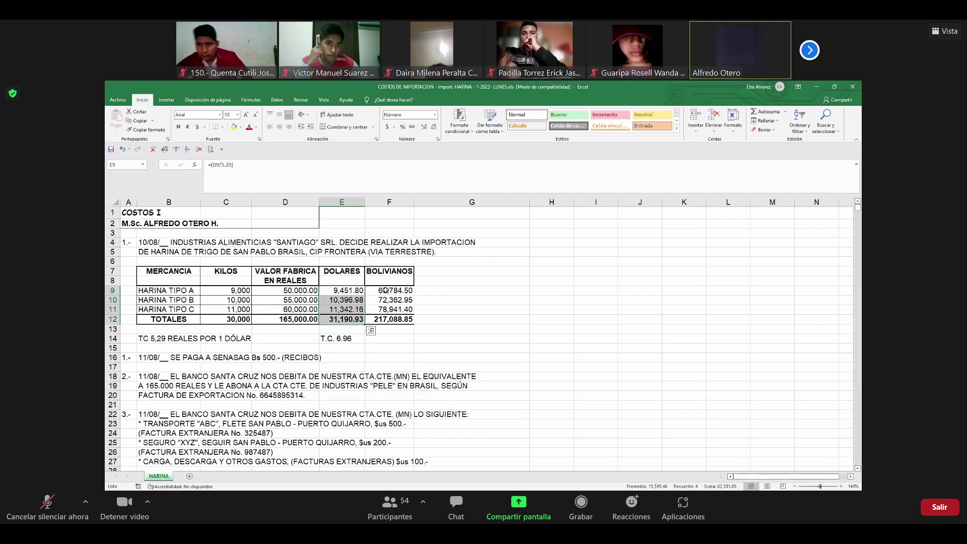
click(473, 261)
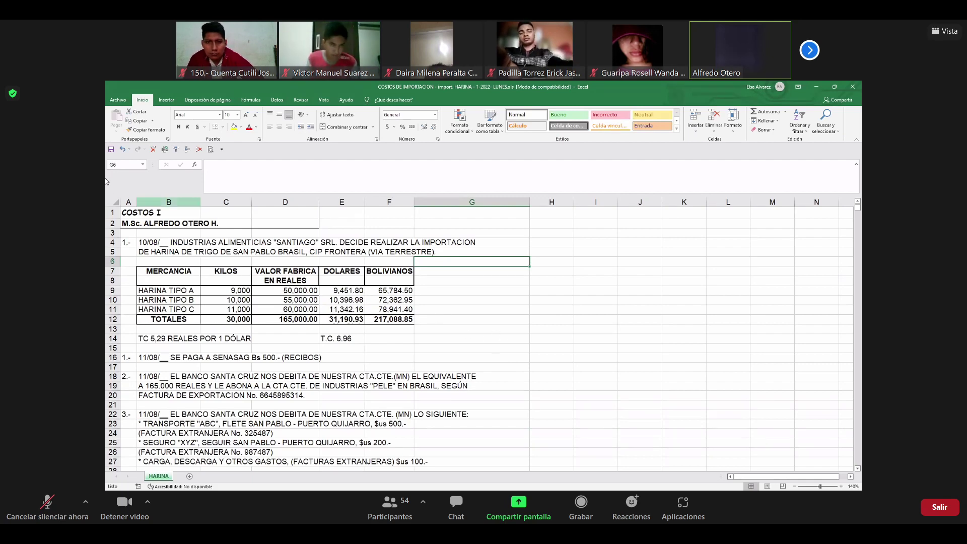
click(121, 149)
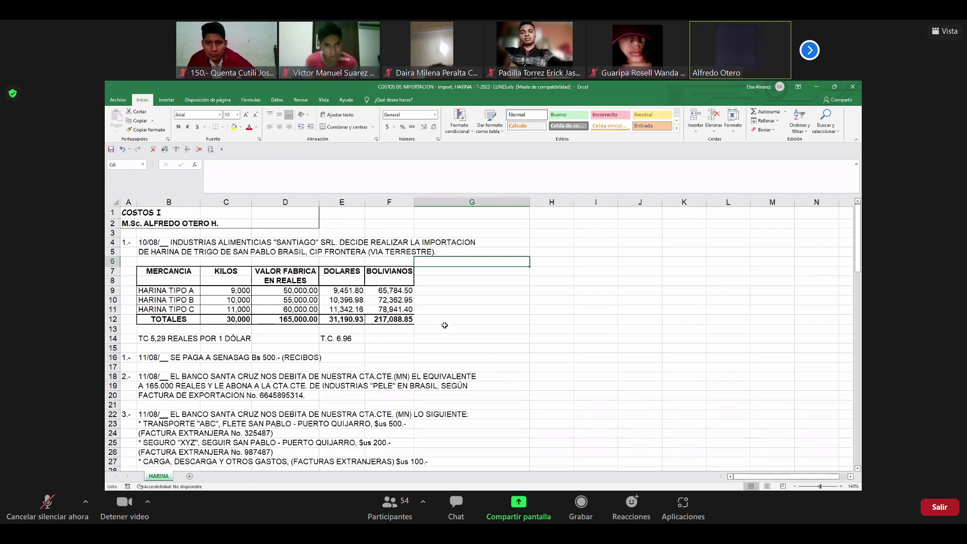
- Apply outside borders column by column to the merchandise table: F9:F12, E7:E12, D7:D12, C7:C12 and B7:B12
drag(393, 290, 394, 319)
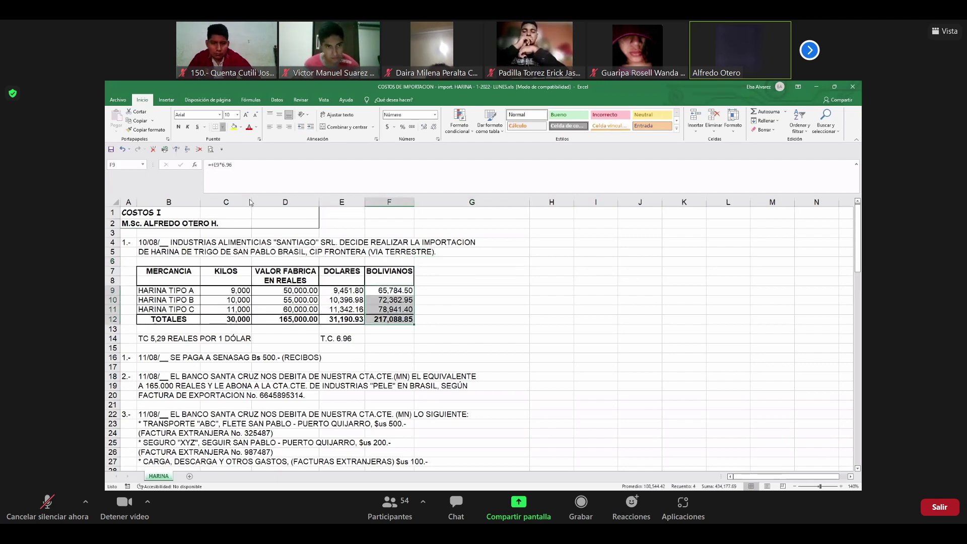
click(222, 127)
drag(342, 278, 342, 319)
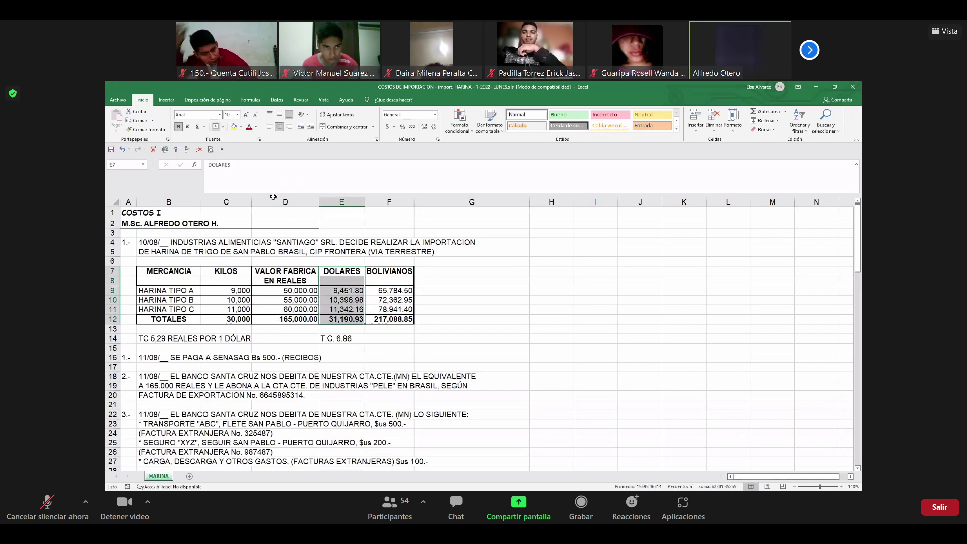
drag(309, 272, 309, 320)
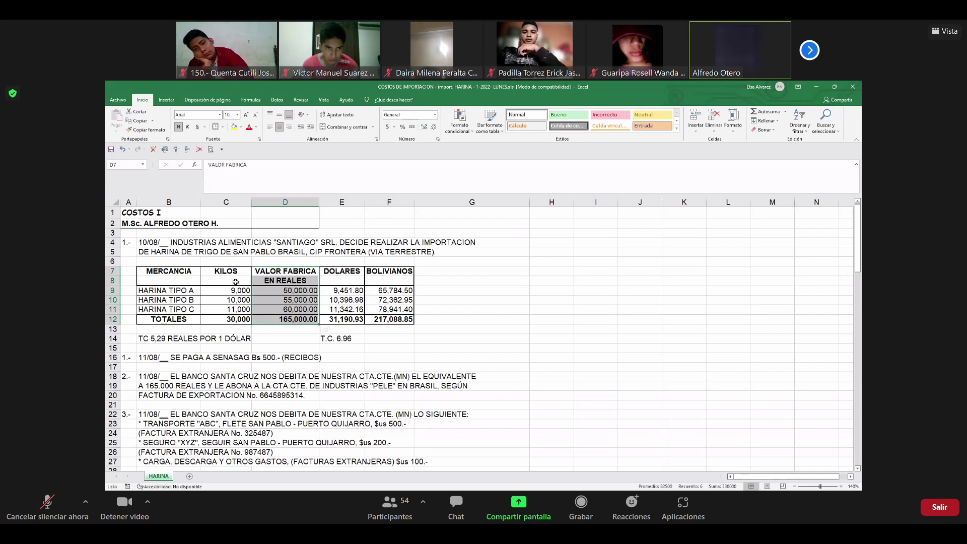
drag(235, 282, 240, 316)
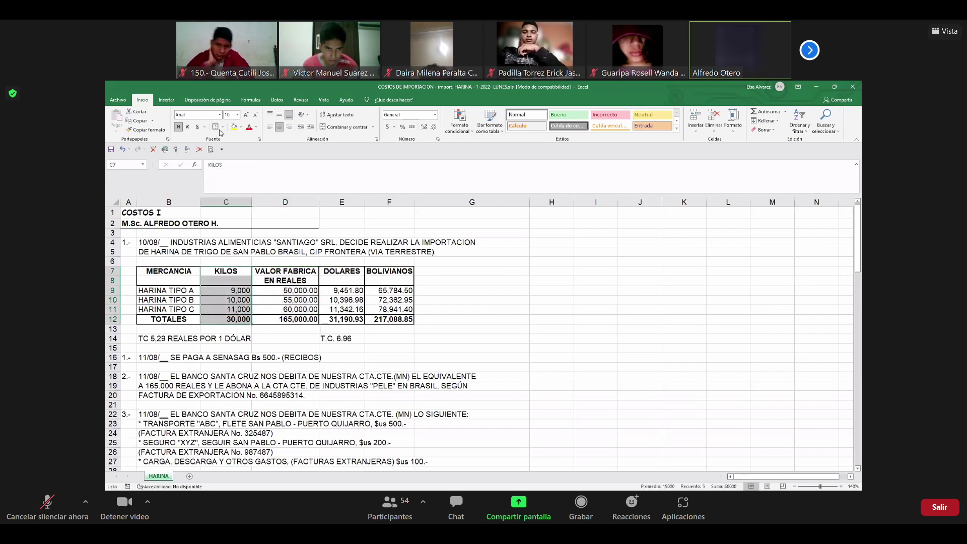
drag(166, 268, 172, 319)
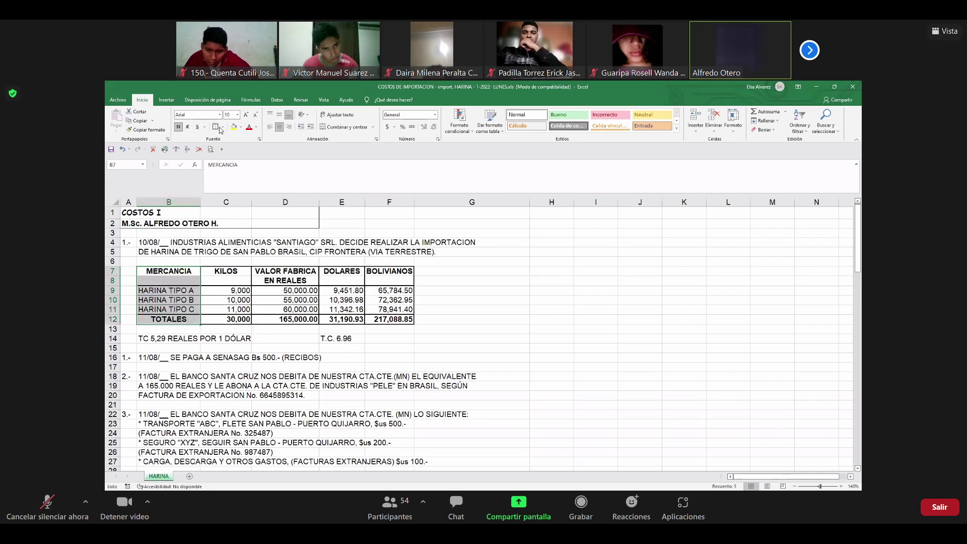
- Narrow column G beside the merchandise table
click(503, 292)
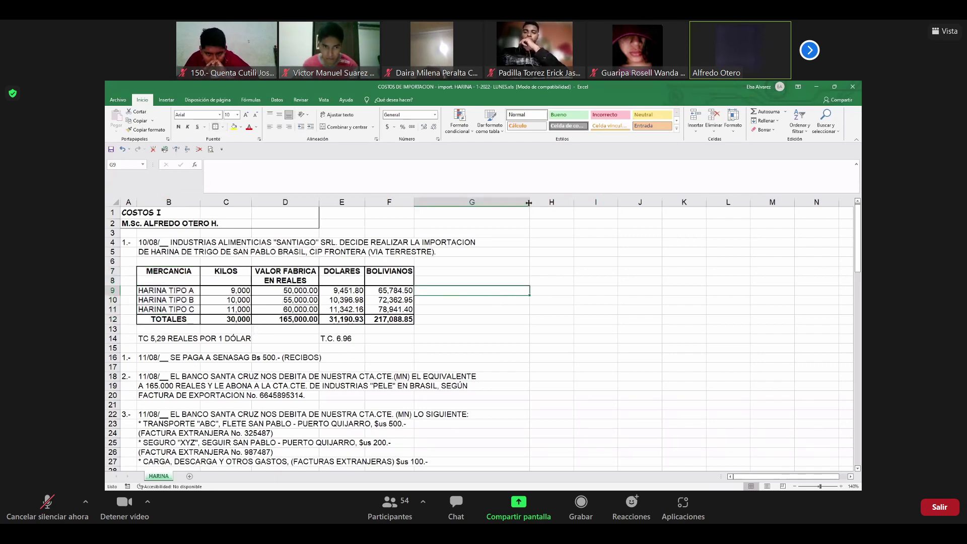
drag(529, 202, 485, 201)
- Review the remaining transactions of the exercise and the table totals in reales, dollars and bolivianos
scroll(464, 293, down, 8)
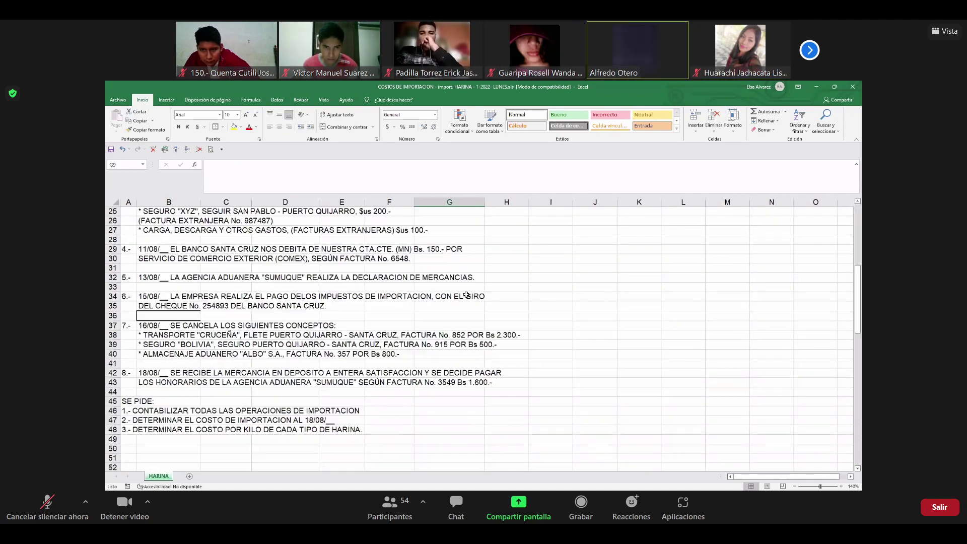
scroll(463, 281, up, 8)
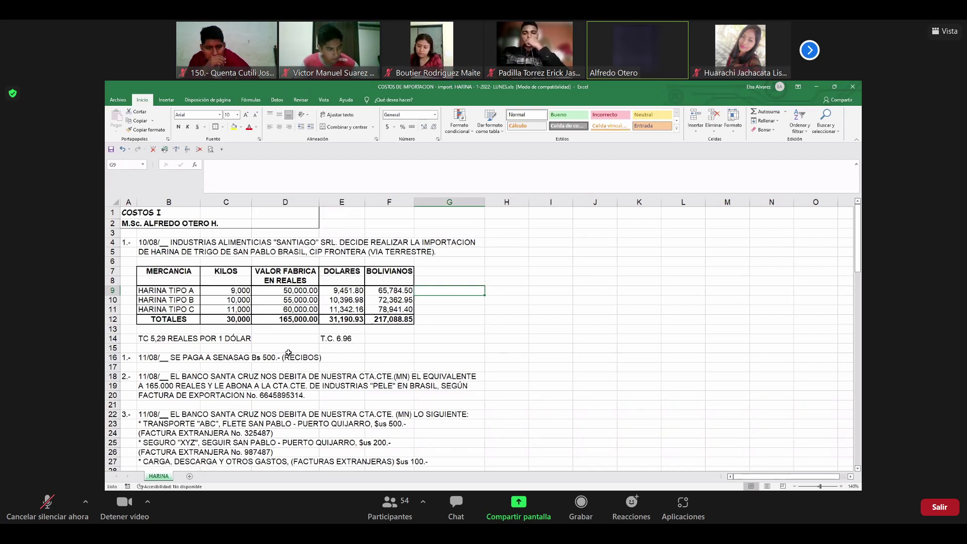
click(299, 321)
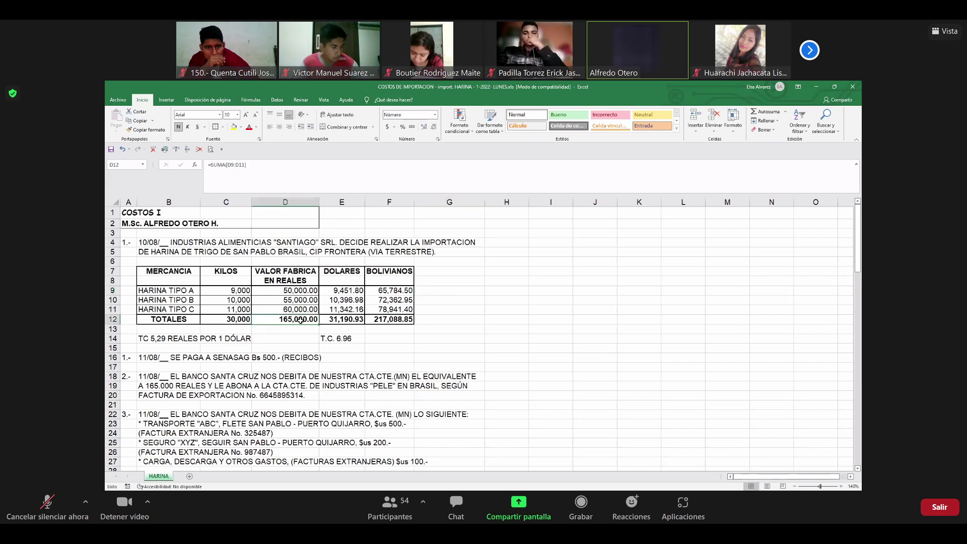
click(341, 321)
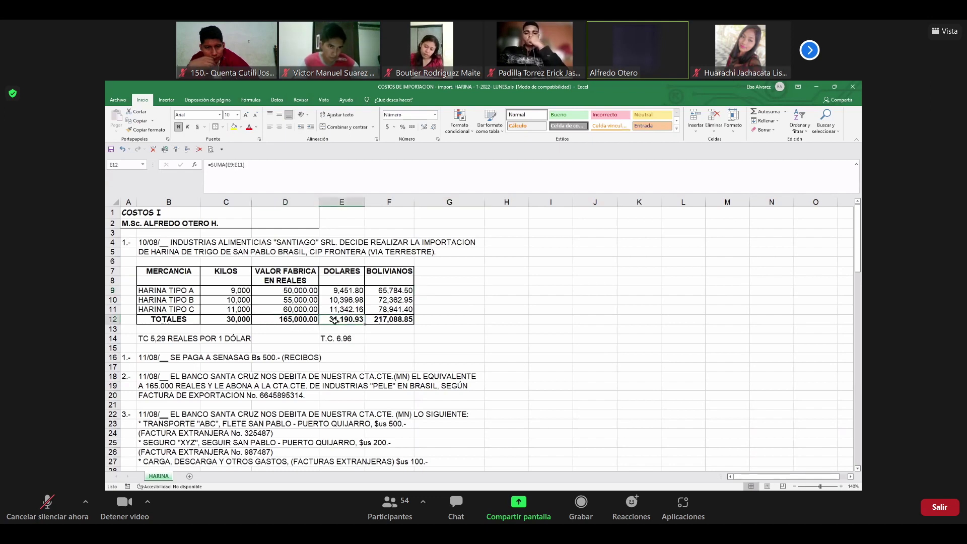
click(374, 320)
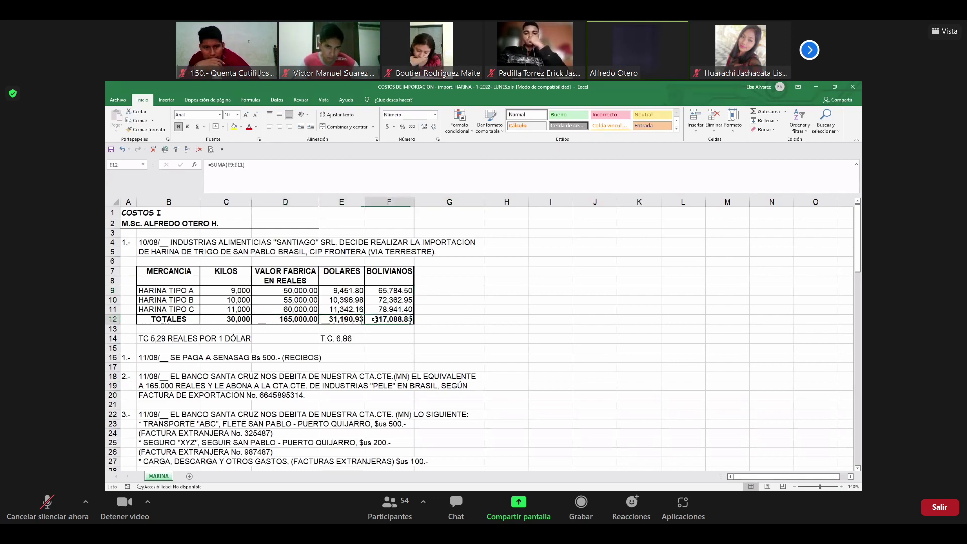
click(286, 323)
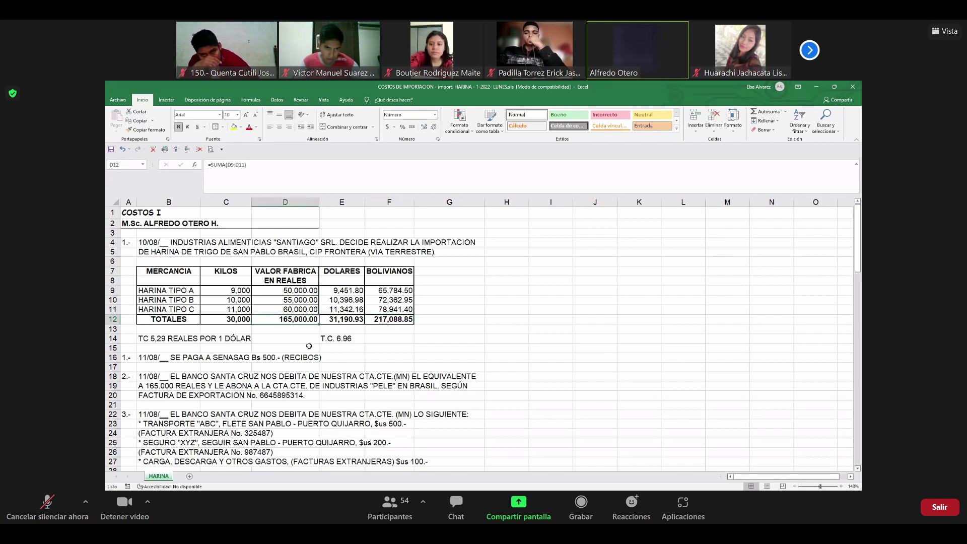
- Add a bottom border to cells I15 and K15 to frame the journal entry heading
click(545, 350)
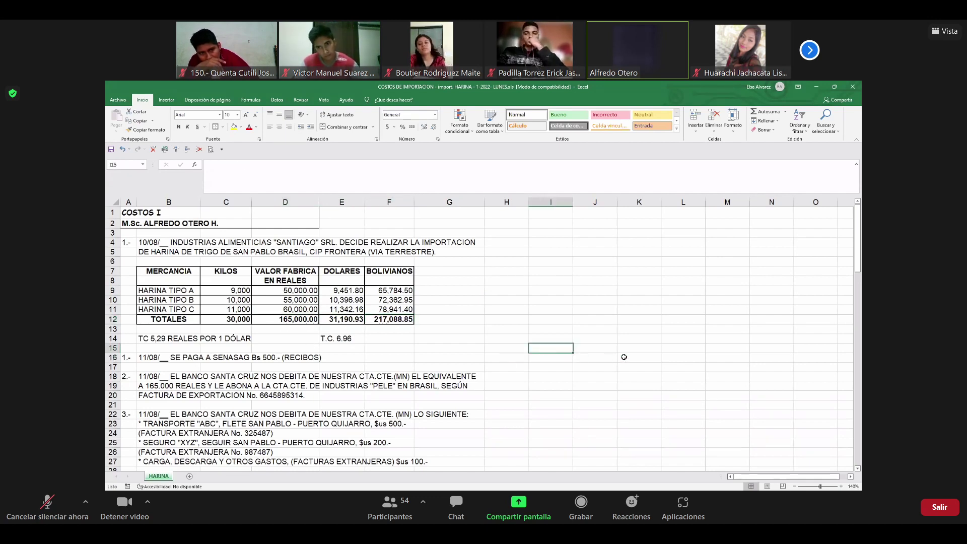
ctrl+click(638, 348)
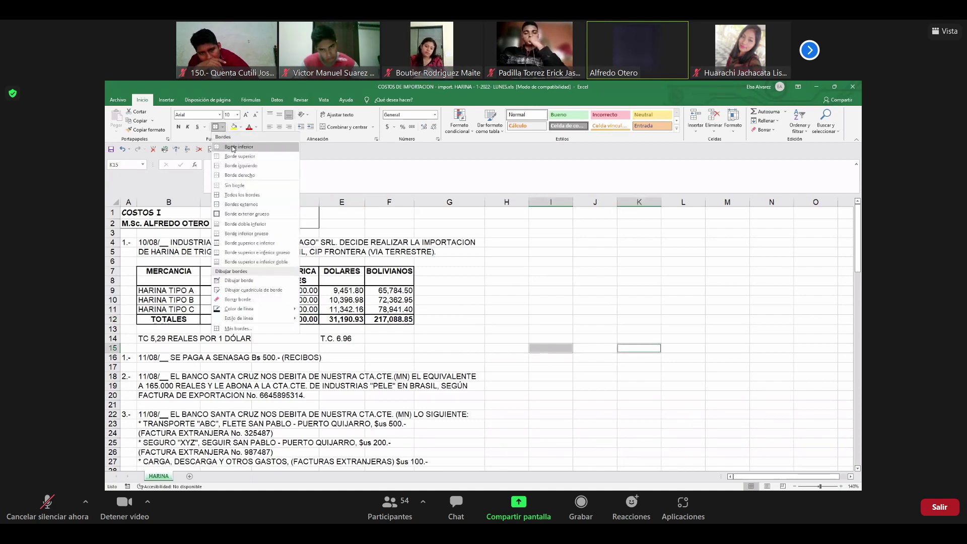
click(231, 147)
- Fill in the journal entry heading with CE in I15 and the date 11-8-22 in J15
click(558, 349)
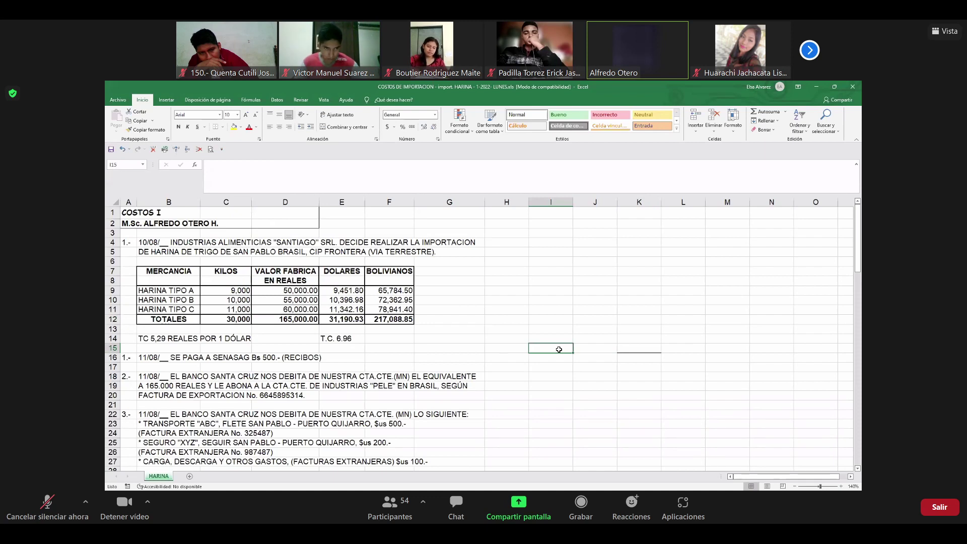
text(CE)
key(Tab)
text(1)
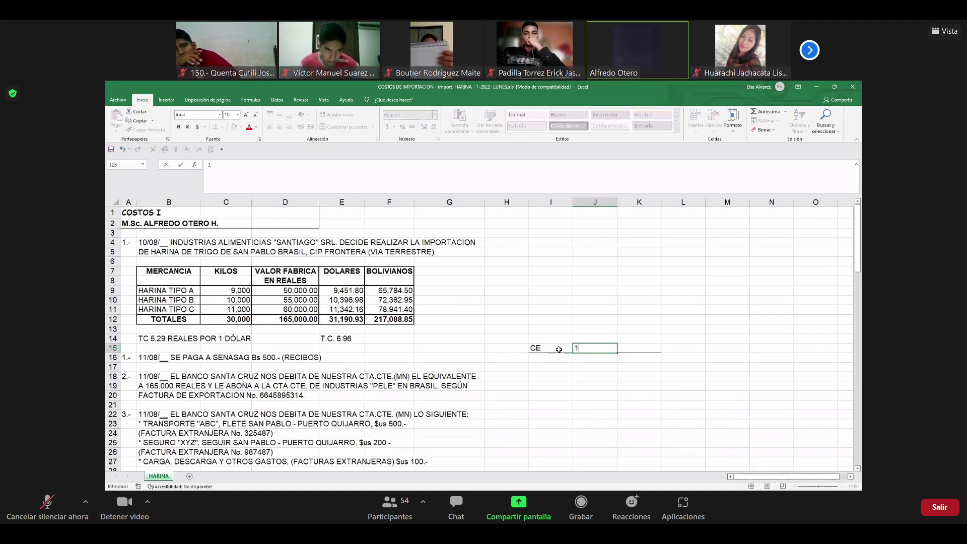
text(1-8-)
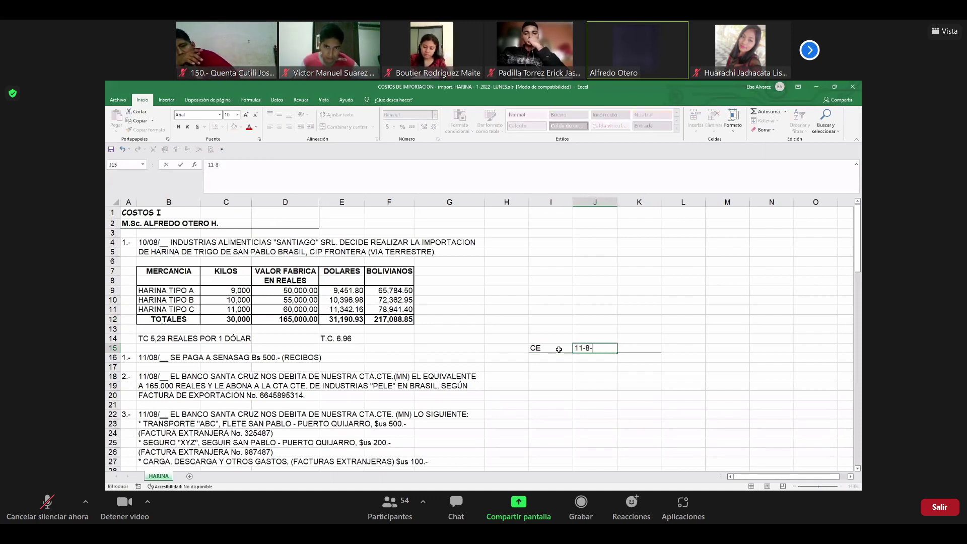
text(22)
key(Return)
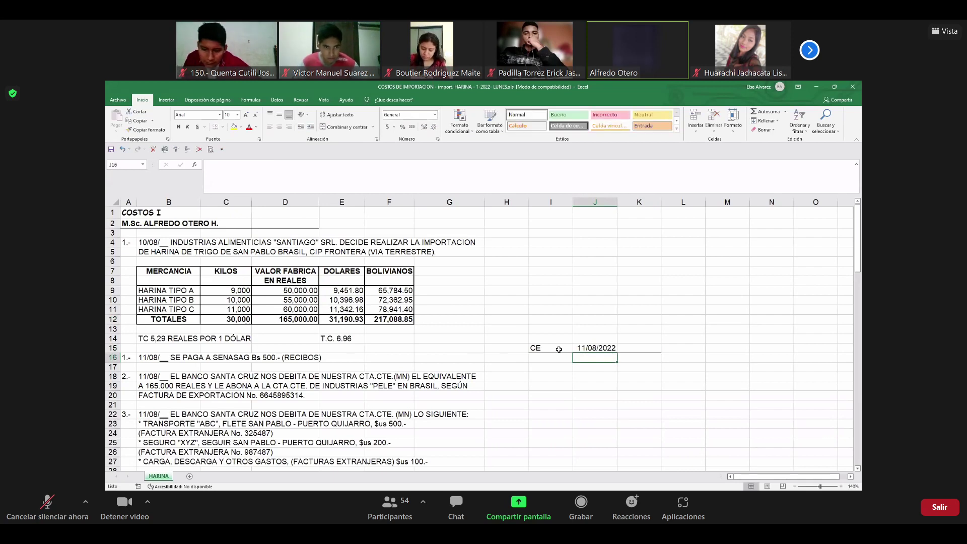
- Enter the debit account MATERIAS PRIMAS EN TRANSITO in cell I16 below the heading
key(Left)
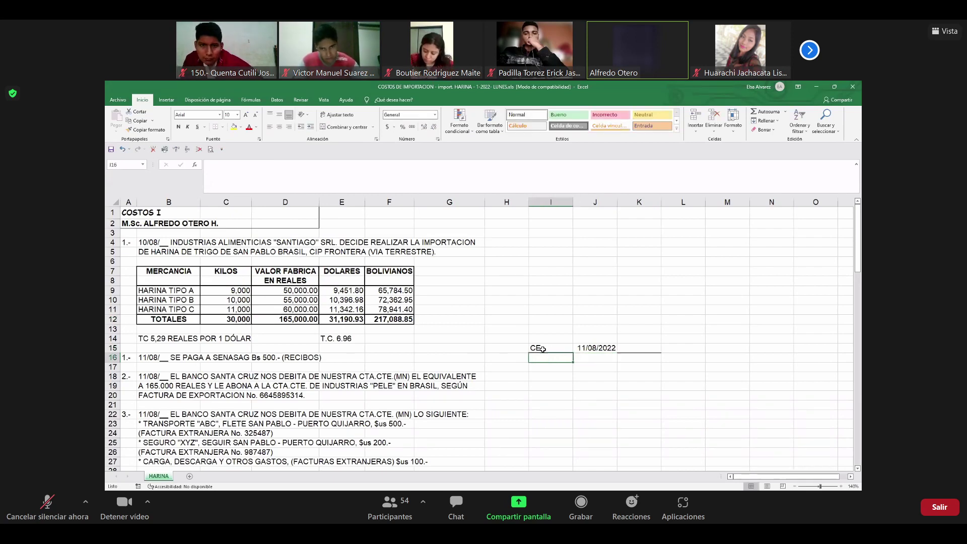
text(M)
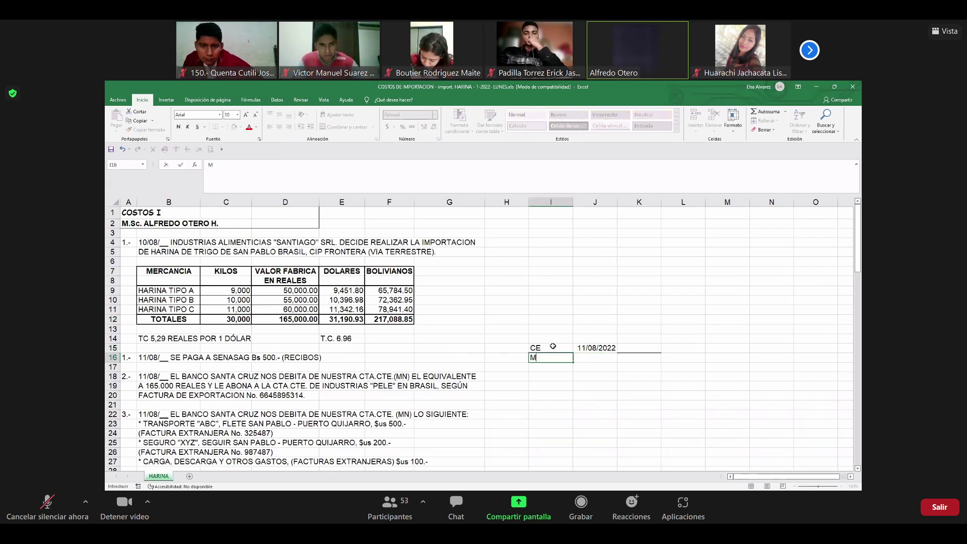
text(ATER)
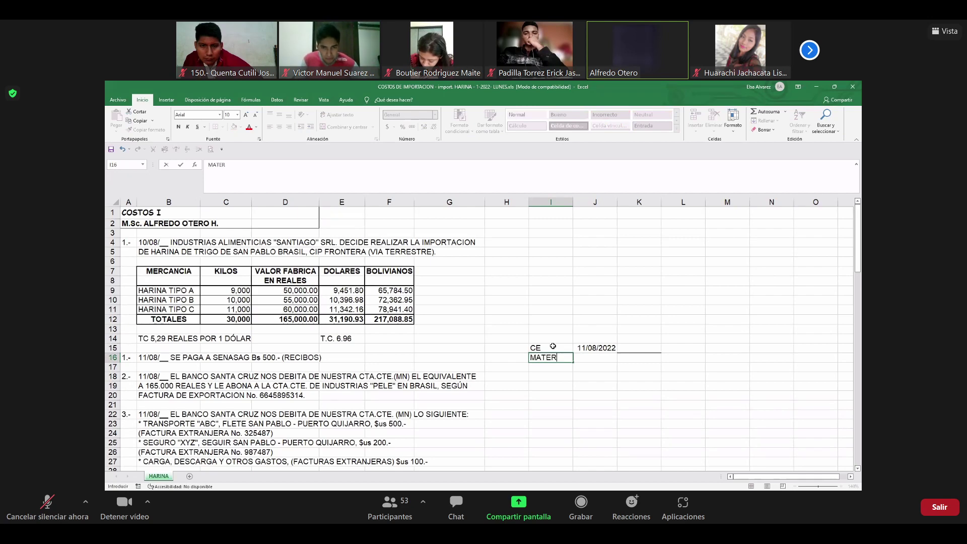
text(IAS)
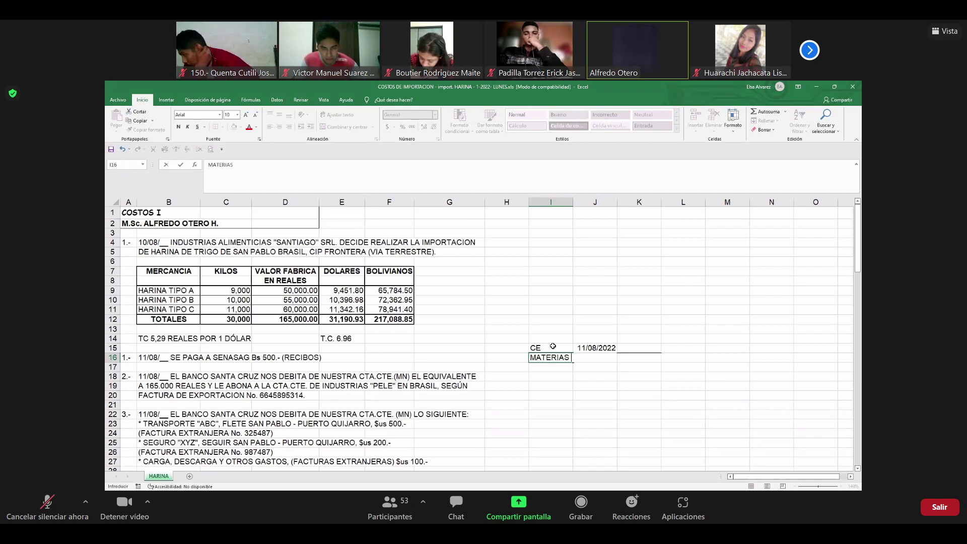
text( PRIMAS E)
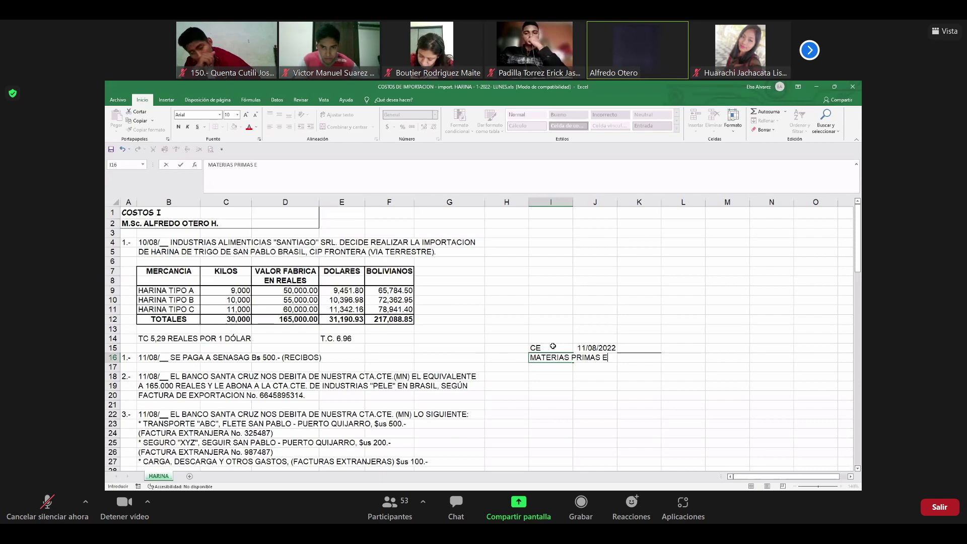
text(N TRANSITO)
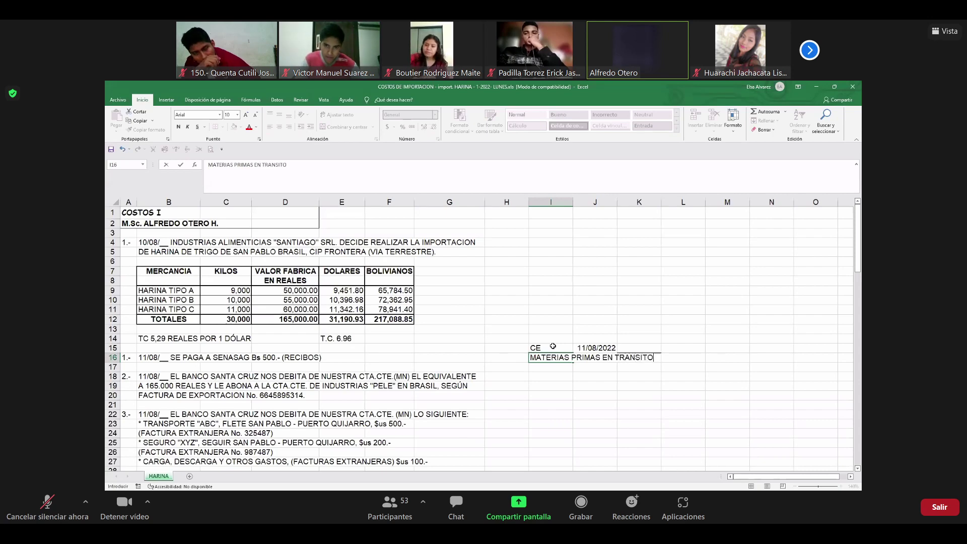
key(Return)
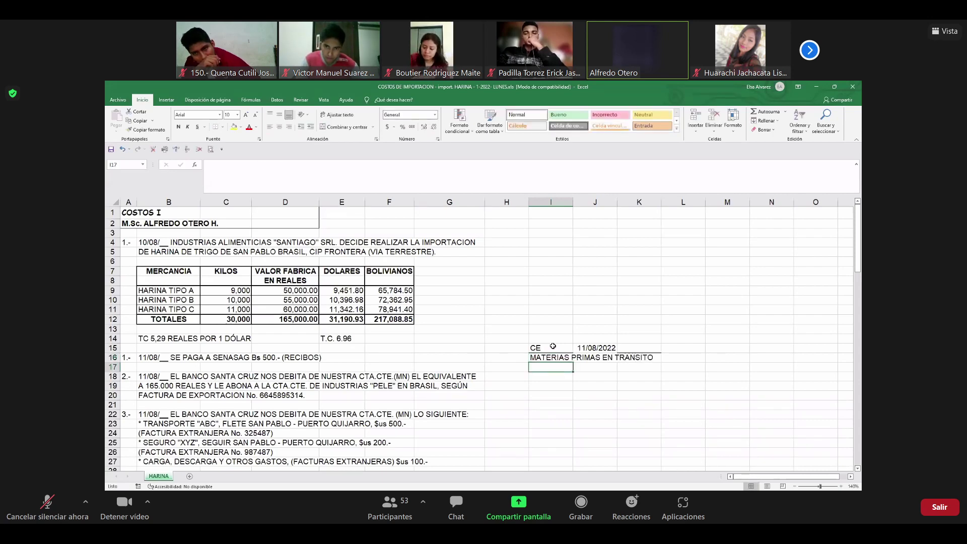
- Underline the MATERIAS PRIMAS EN TRANSITO account name in I16
key(Up)
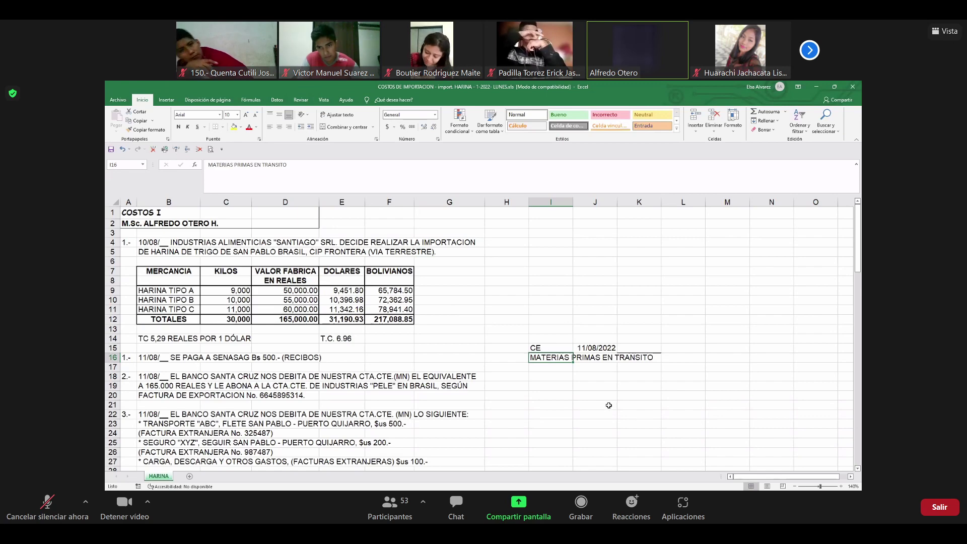
click(556, 366)
key(Up)
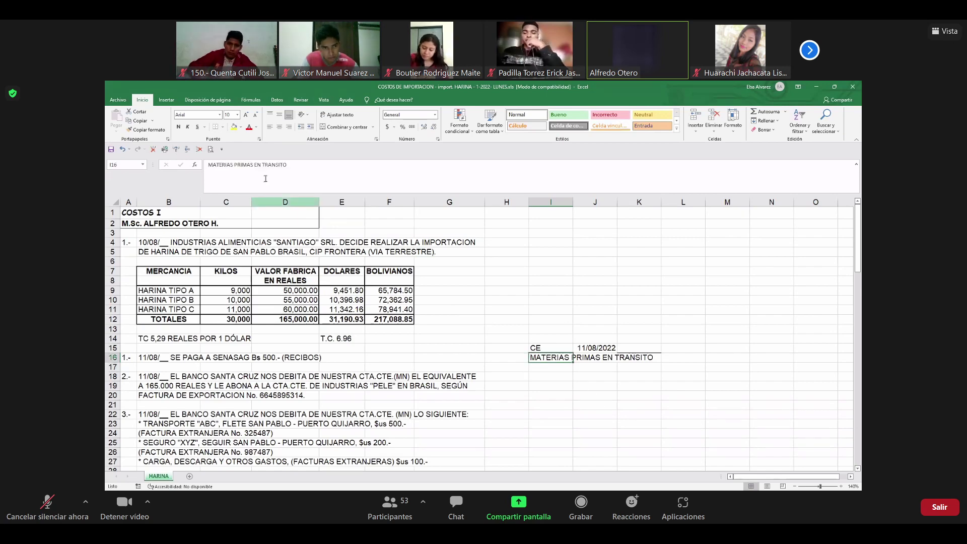
key(ctrl+s)
- Enter the detail line senasag in I17 beneath the debit account
click(535, 368)
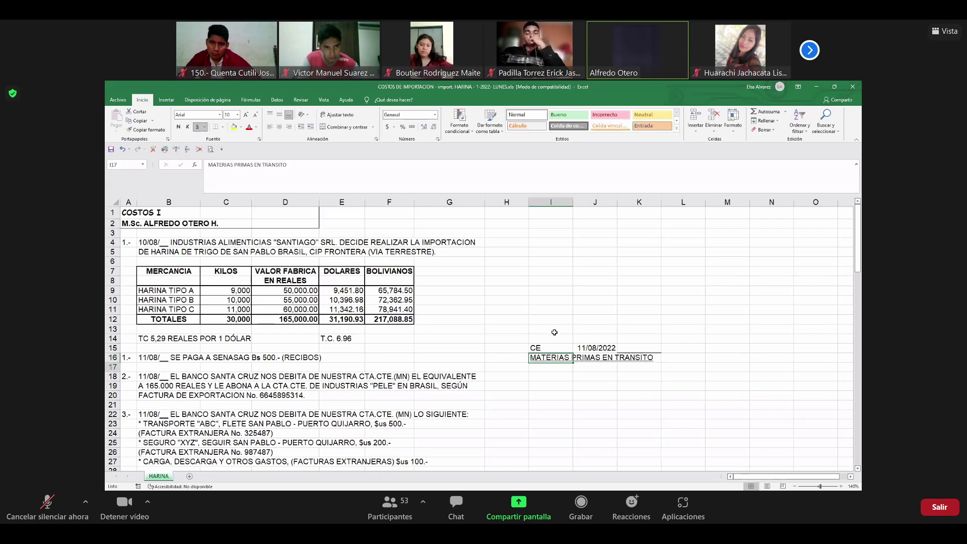
text(se)
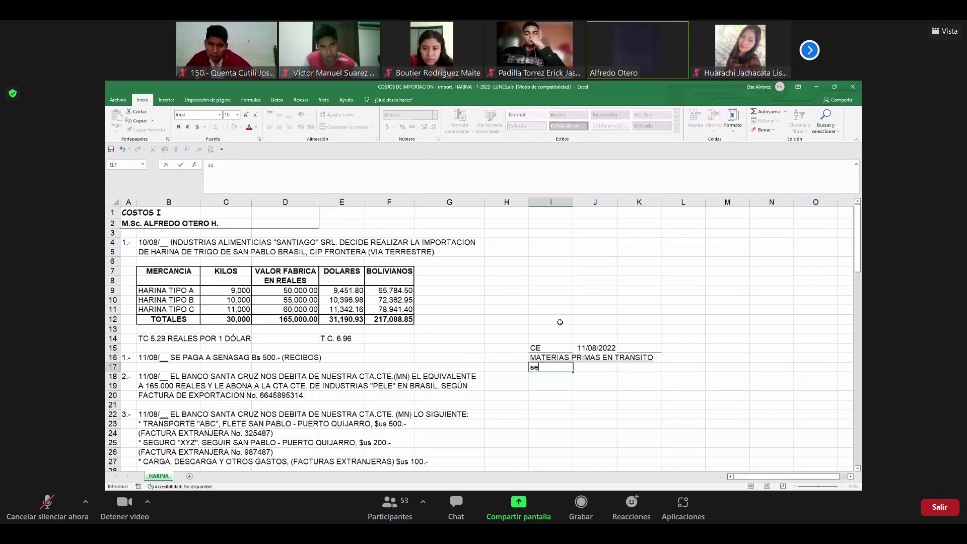
text(sa)
key(BackSpace)
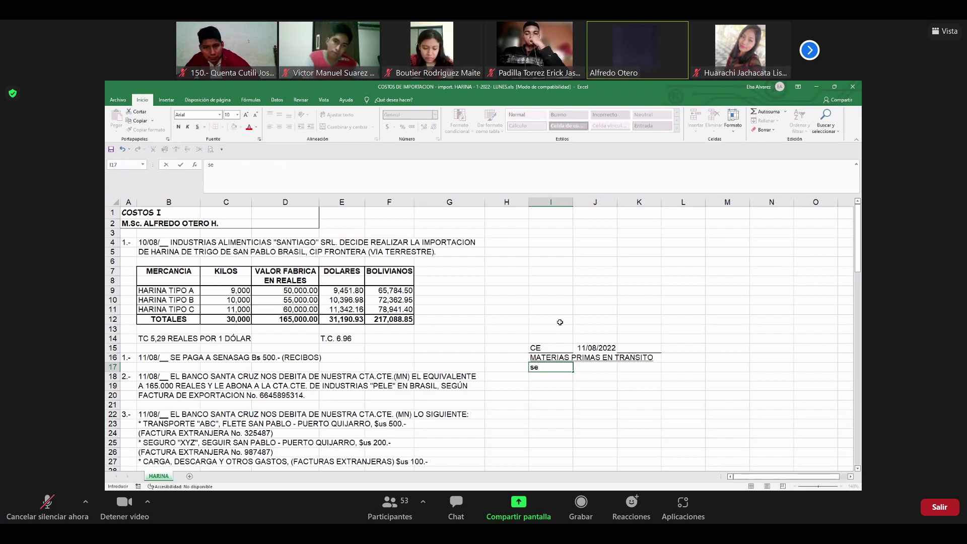
text(nasag)
key(Return)
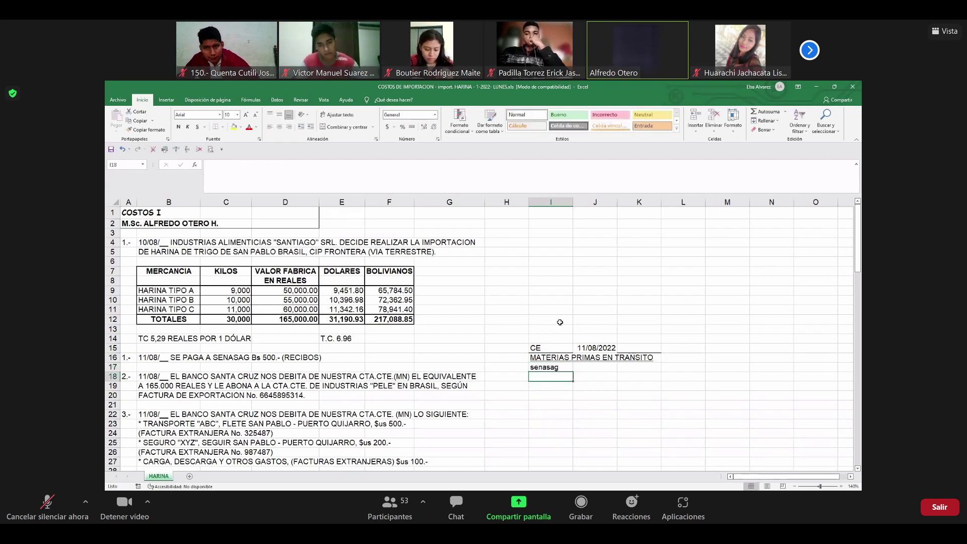
- Enter the debit amount 500 in L16 on the MATERIAS PRIMAS EN TRANSITO row
key(Up)
key(Right)
key(Right)
key(Right)
key(Up)
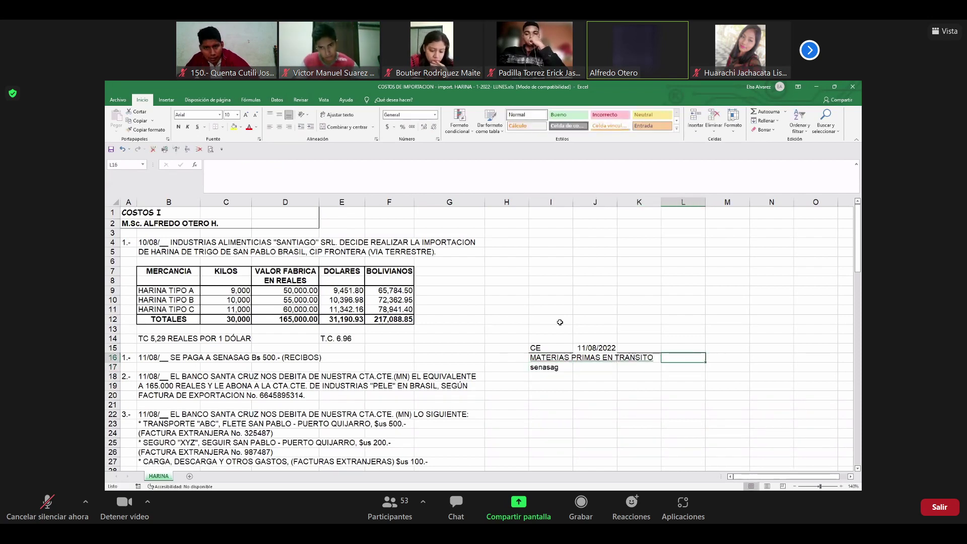
text(500)
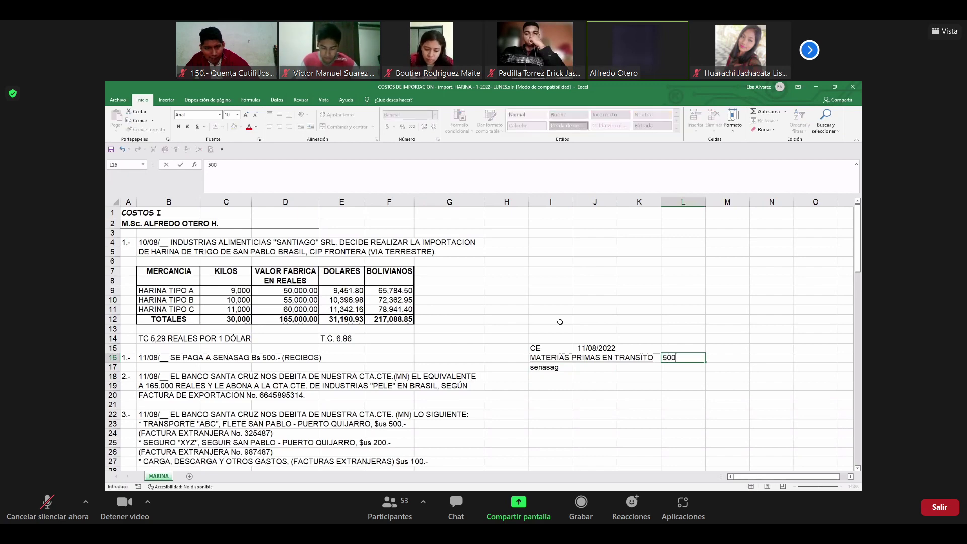
key(Return)
- Enter the credit account CAJA in I18 and underline it
key(Down)
key(Left)
key(Left)
key(Left)
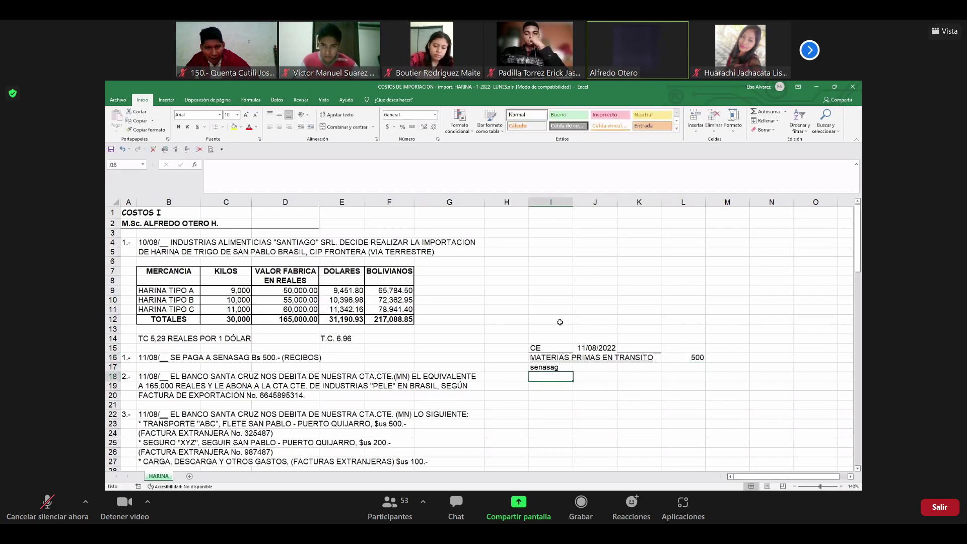
text(CAJA)
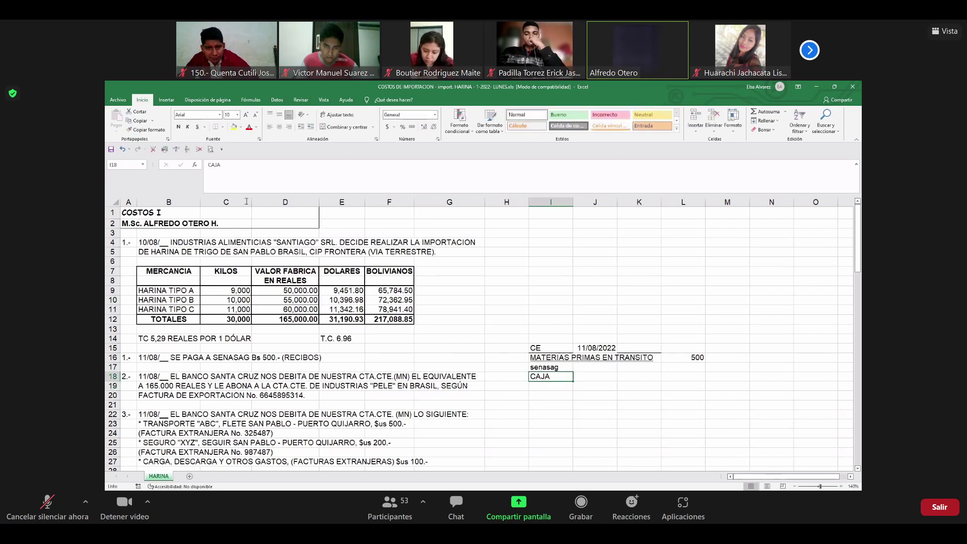
click(198, 127)
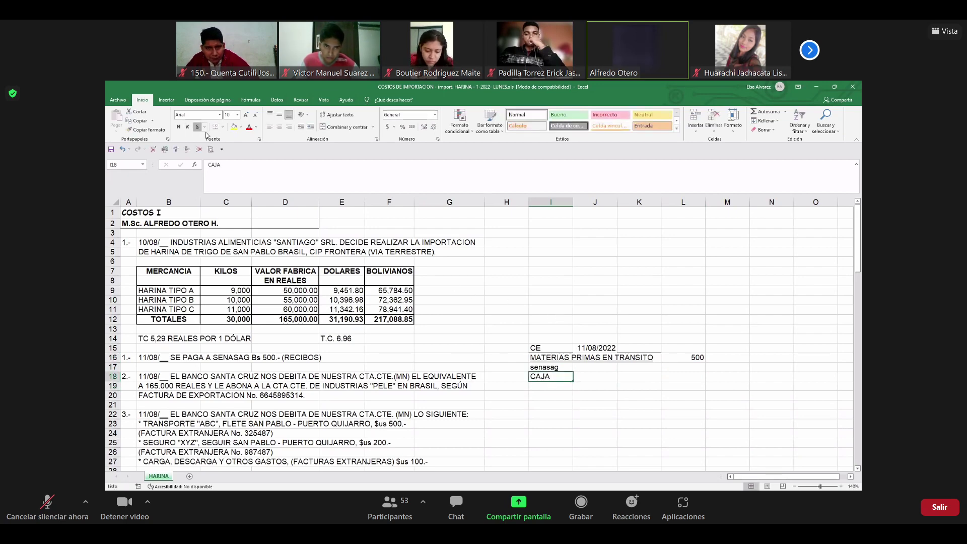
- Enter the credit amount 500 in cell M17
click(734, 370)
text(500)
key(Return)
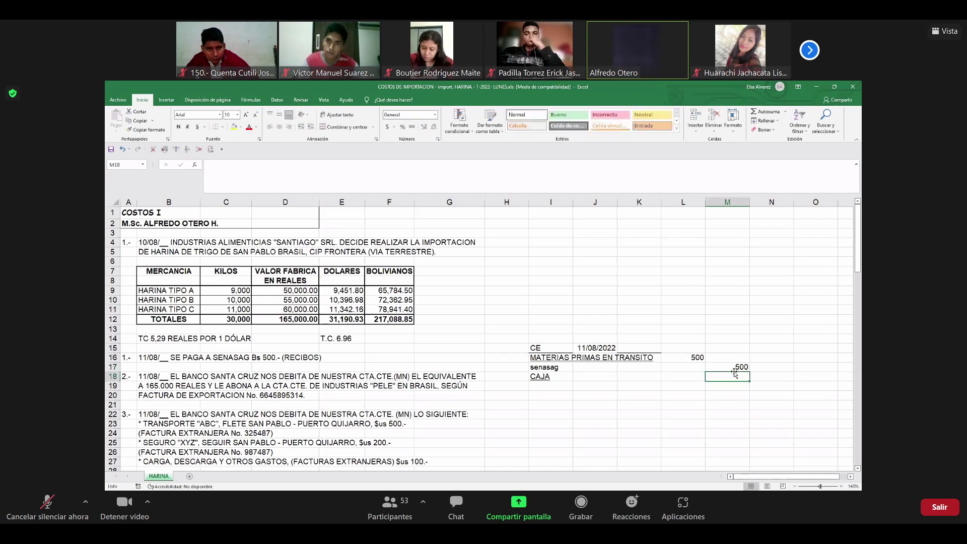
- Format the amount columns L and M from row 16 down to row 125 as numbers with two decimal places
drag(689, 357, 719, 366)
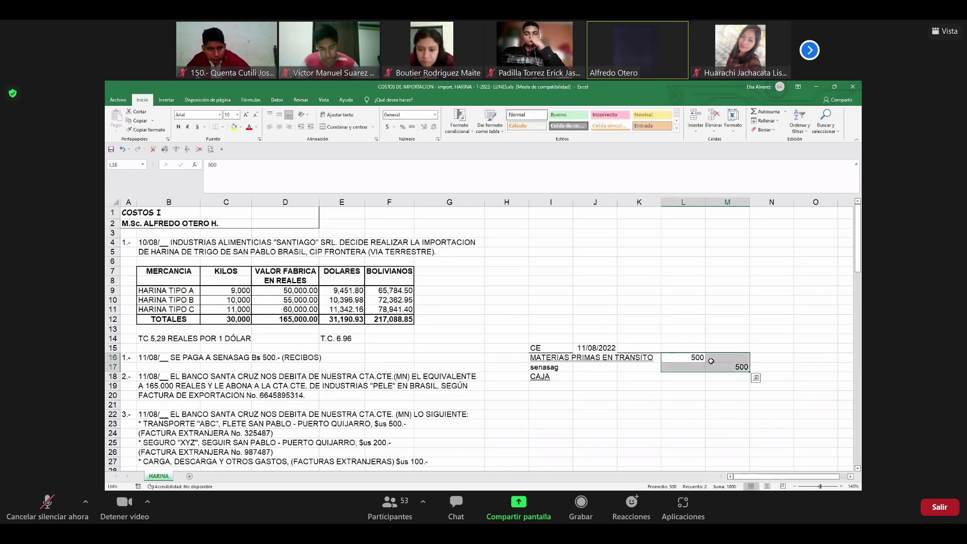
drag(711, 360, 688, 304)
right_click(689, 305)
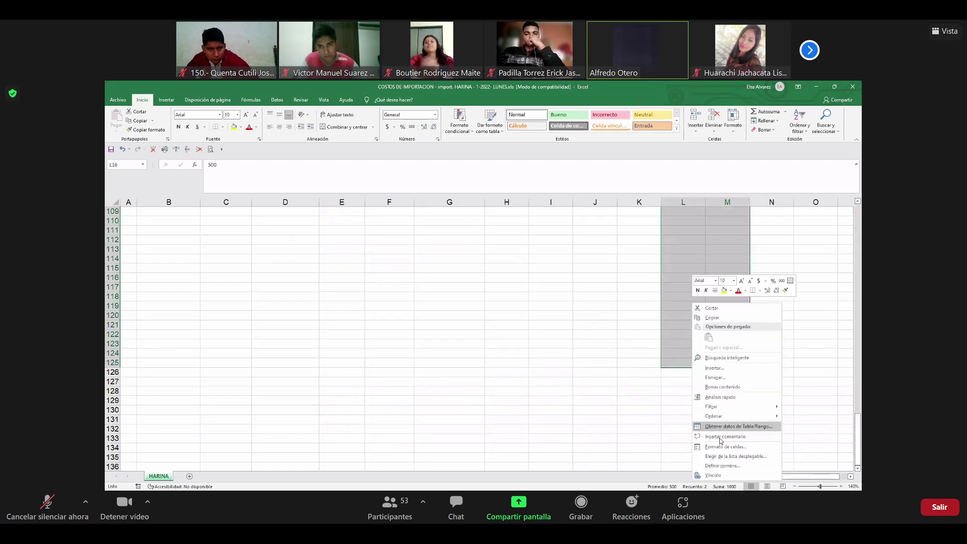
click(722, 447)
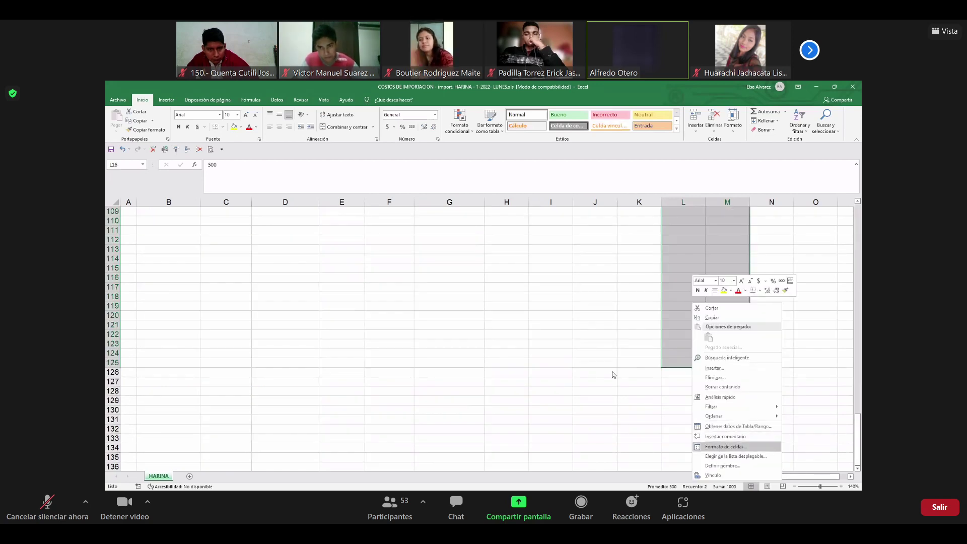
click(631, 340)
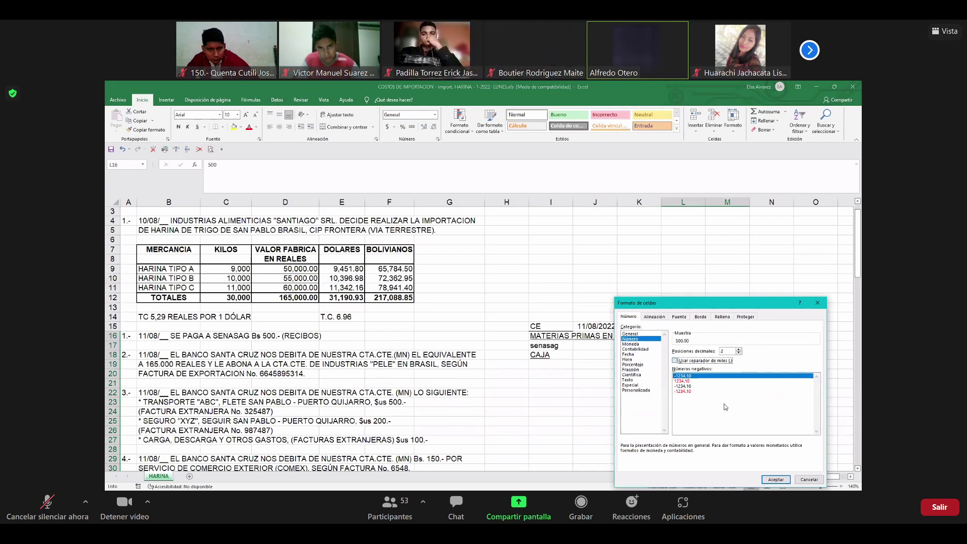
click(776, 480)
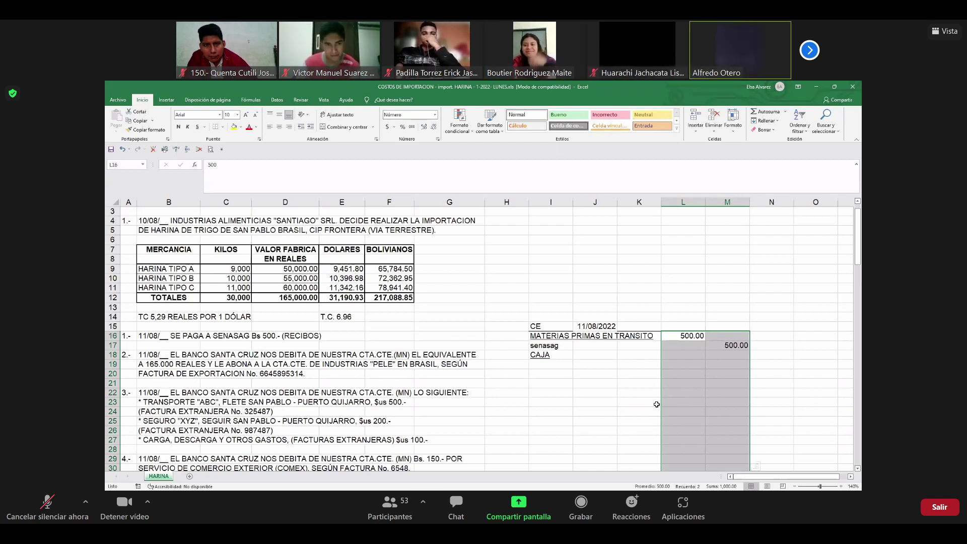
- Look over the second flour import exercise further down the sheet, including its merchandise table and transactions, and return to the first exercise
click(565, 372)
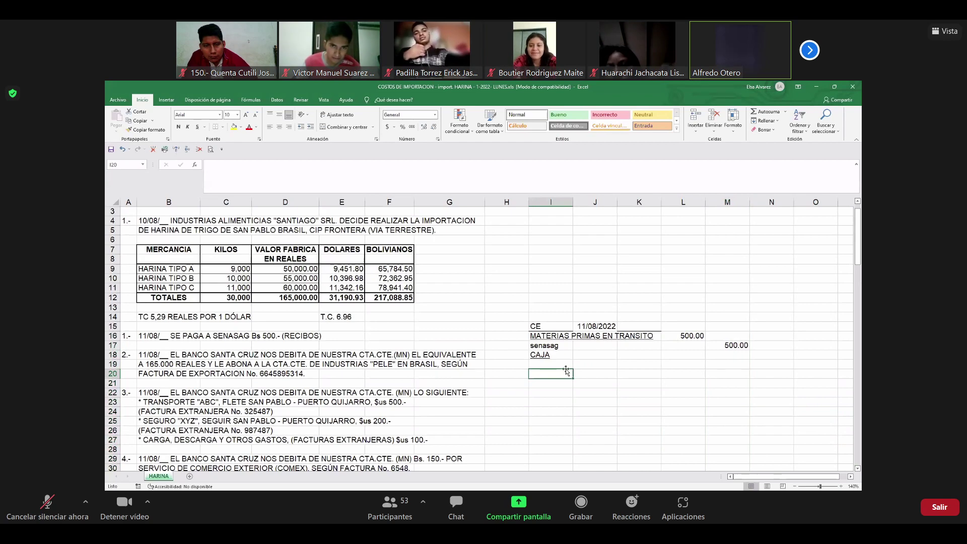
scroll(425, 370, up, 1)
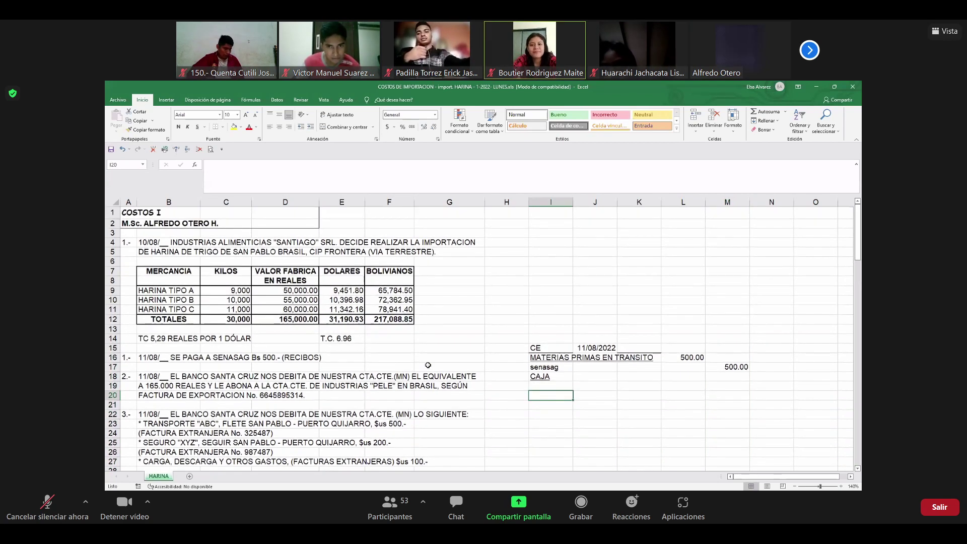
scroll(435, 365, down, 18)
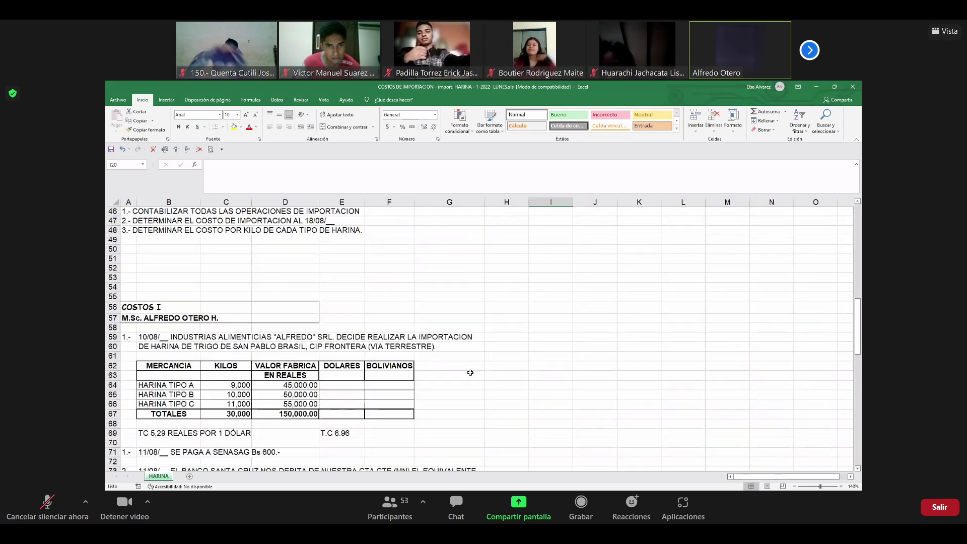
scroll(470, 373, down, 5)
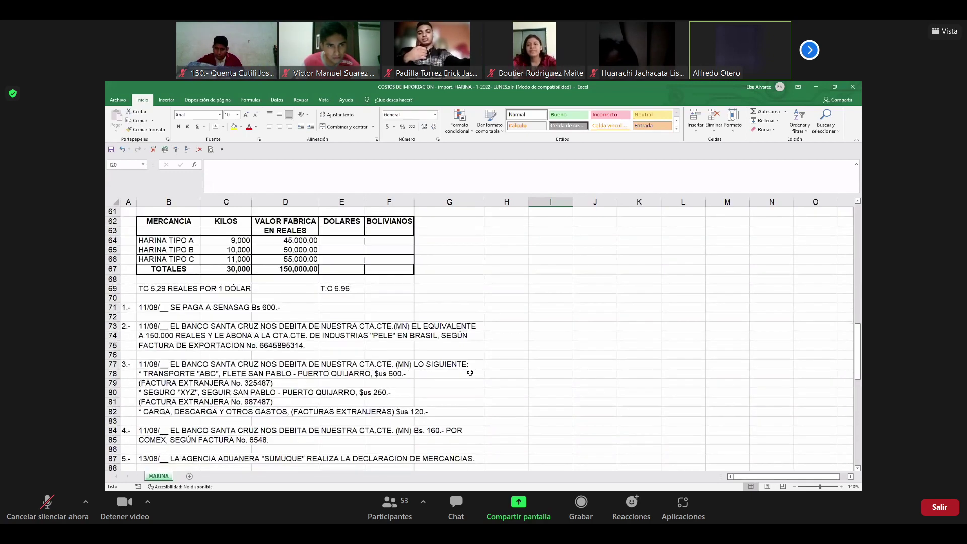
scroll(470, 370, up, 10)
scroll(470, 365, up, 13)
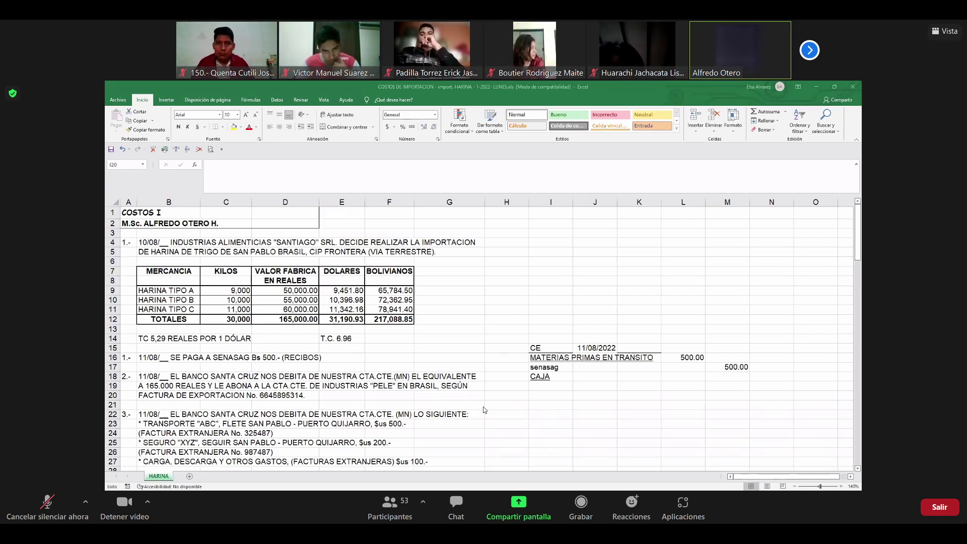
- Copy the entry heading with the date 11/08/2022 from I15:K15 to row 20 and change its voucher type to CT
click(568, 396)
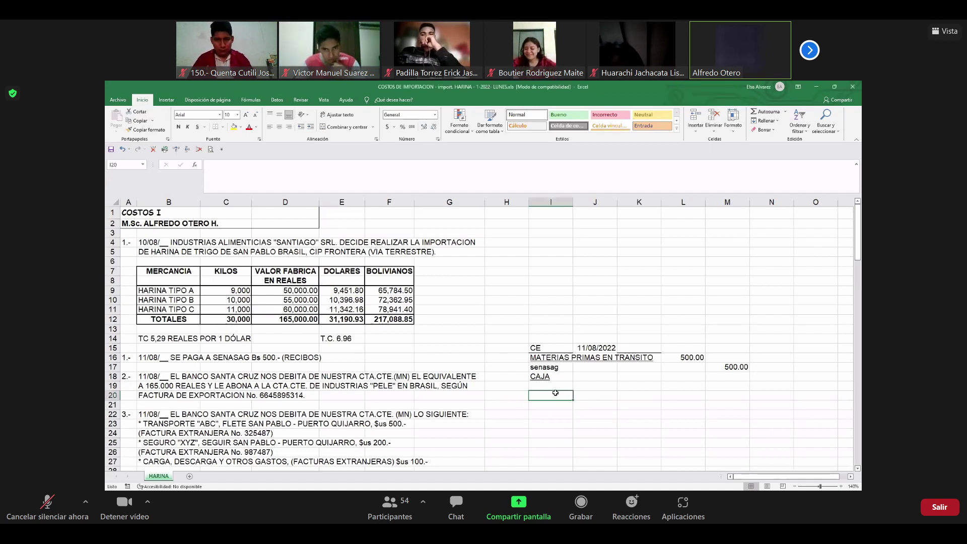
drag(541, 347, 630, 346)
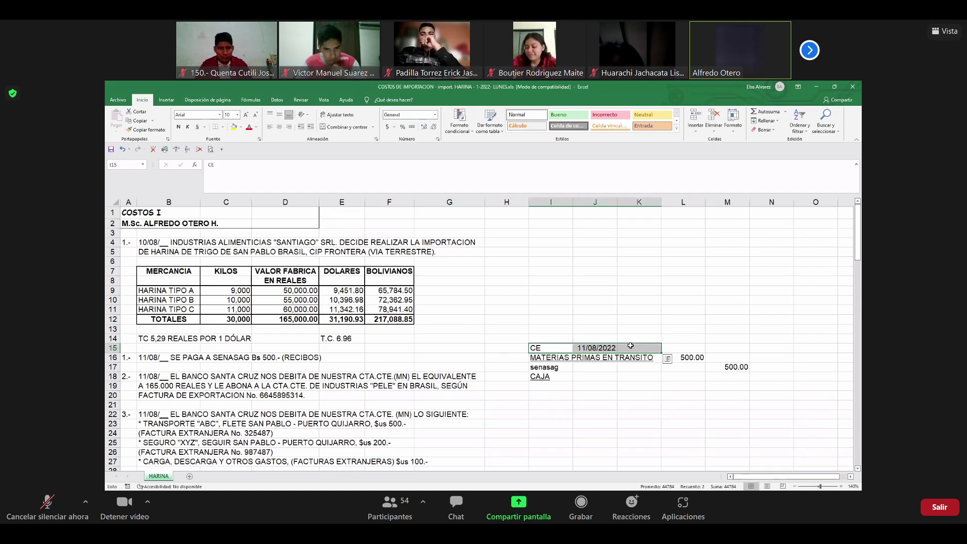
key(ctrl+c)
key(Down)
key(Down)
key(Down)
key(Down)
key(Down)
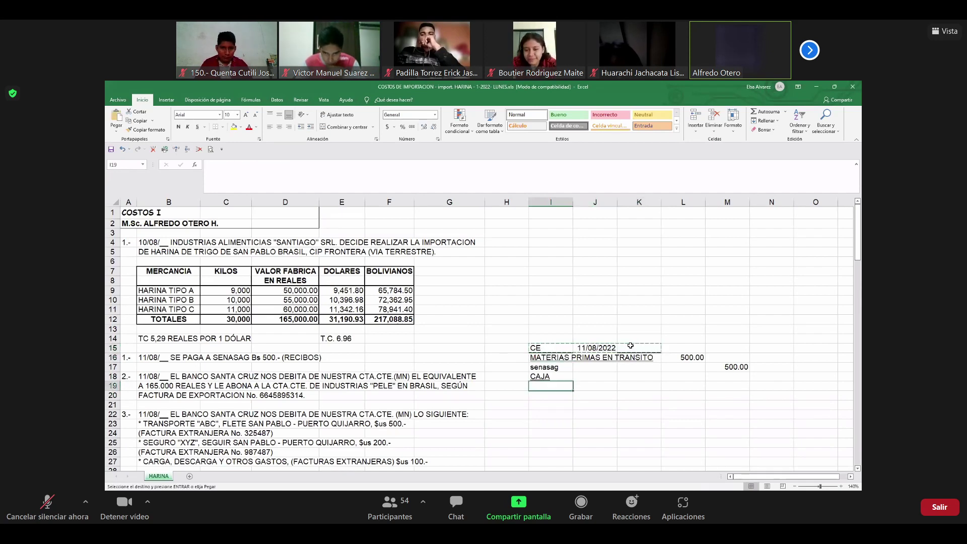
key(Return)
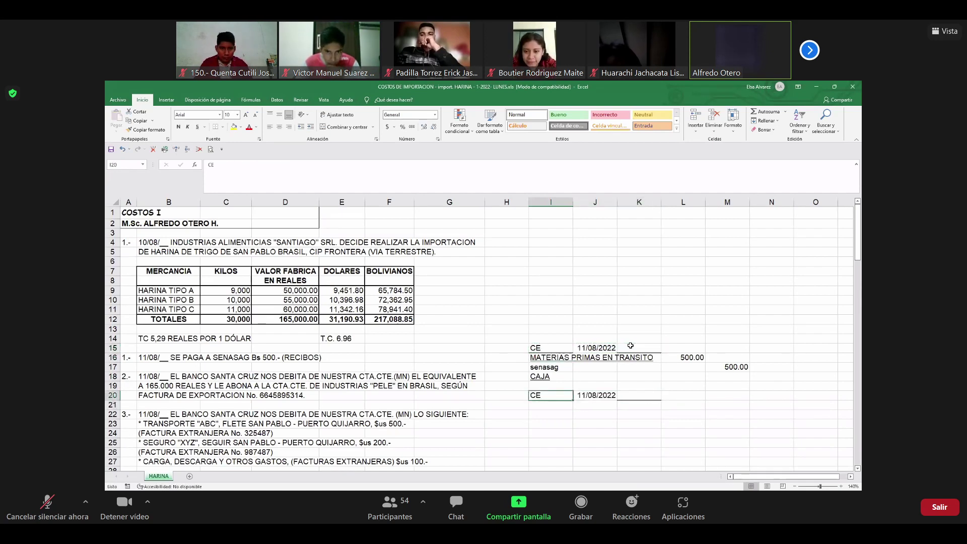
text(CT)
key(Return)
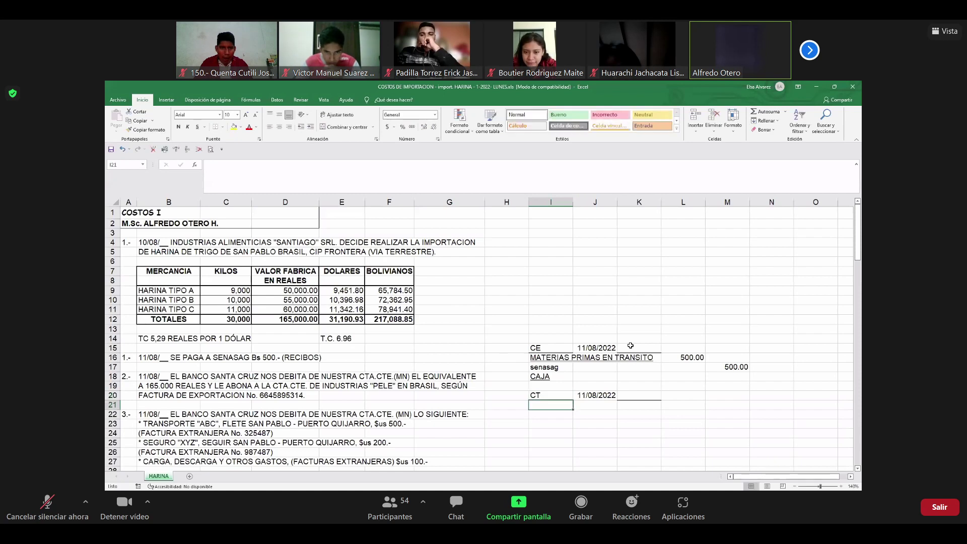
- Copy the debit account MATERIAS PRIMAS EN TRANSITO from I16 to I21 under the CT heading
key(Up)
key(Up)
key(Up)
key(Up)
key(Up)
key(ctrl+c)
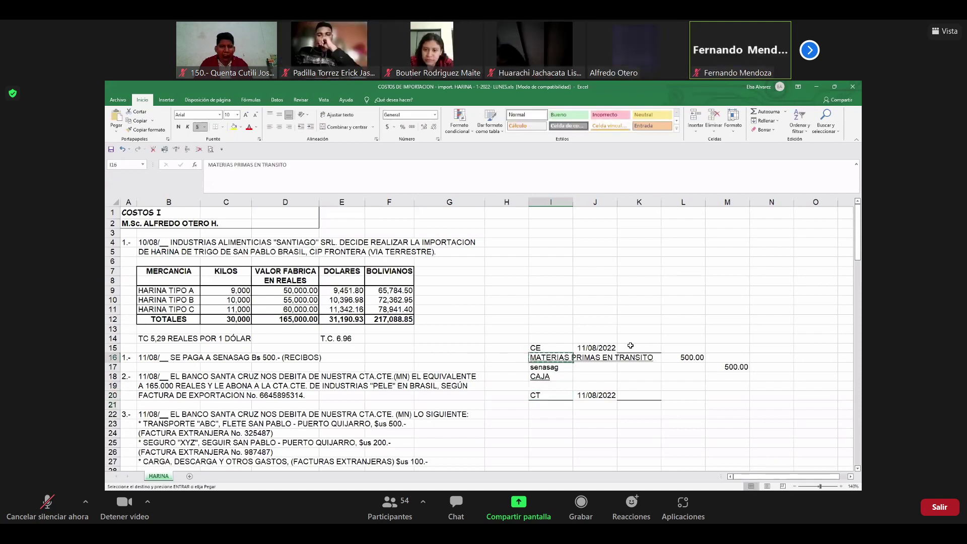
key(Down)
key(Down)
key(Down)
key(Down)
key(Down)
key(Return)
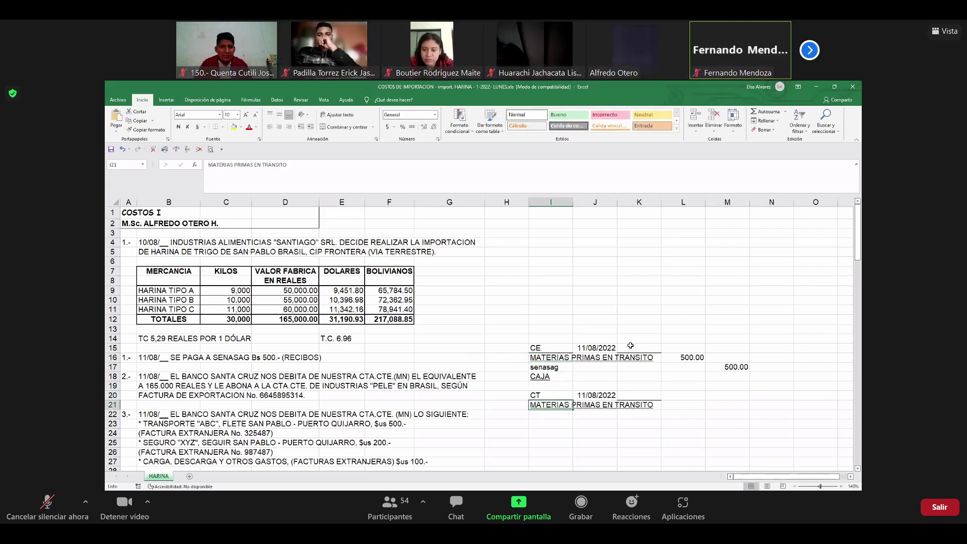
- Enter the detail line "factura de exportacion" in I22
key(Down)
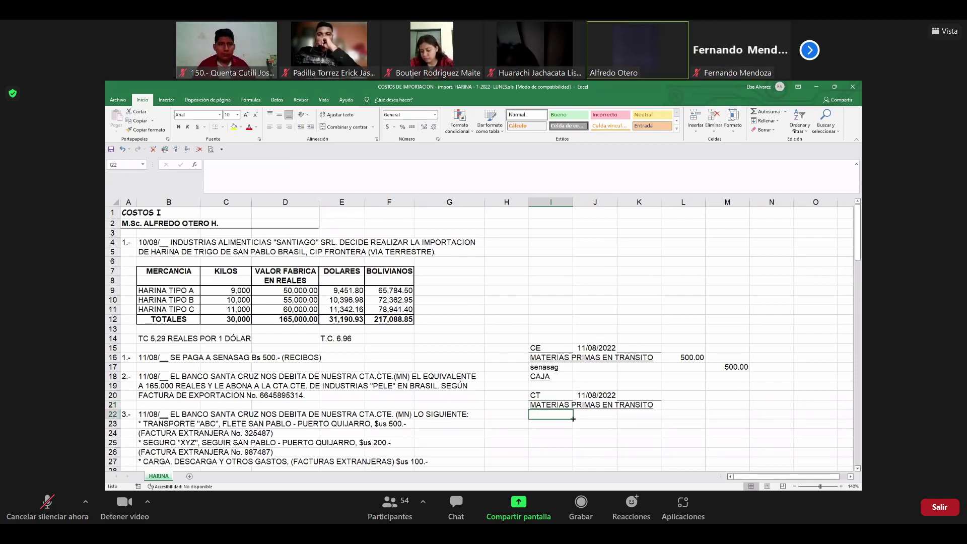
scroll(573, 418, down, 1)
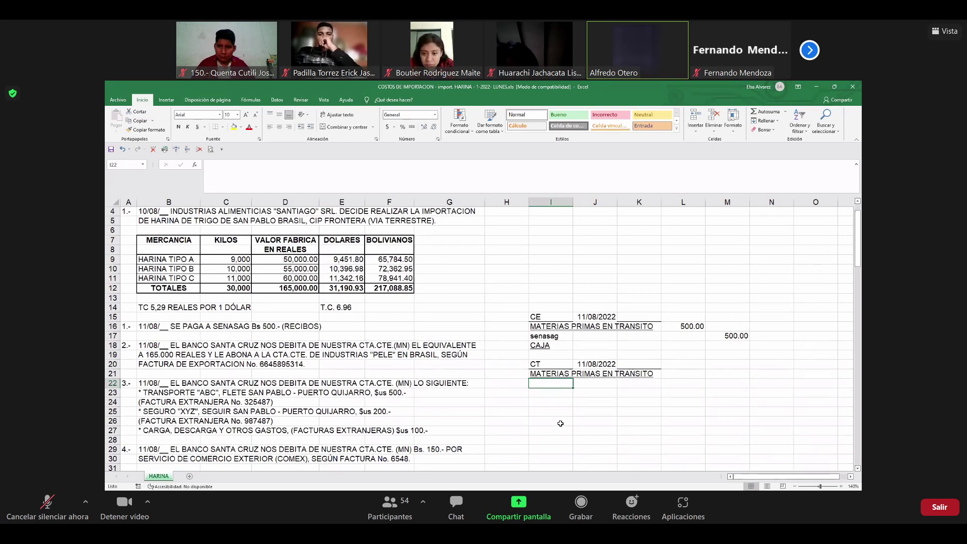
text(factu)
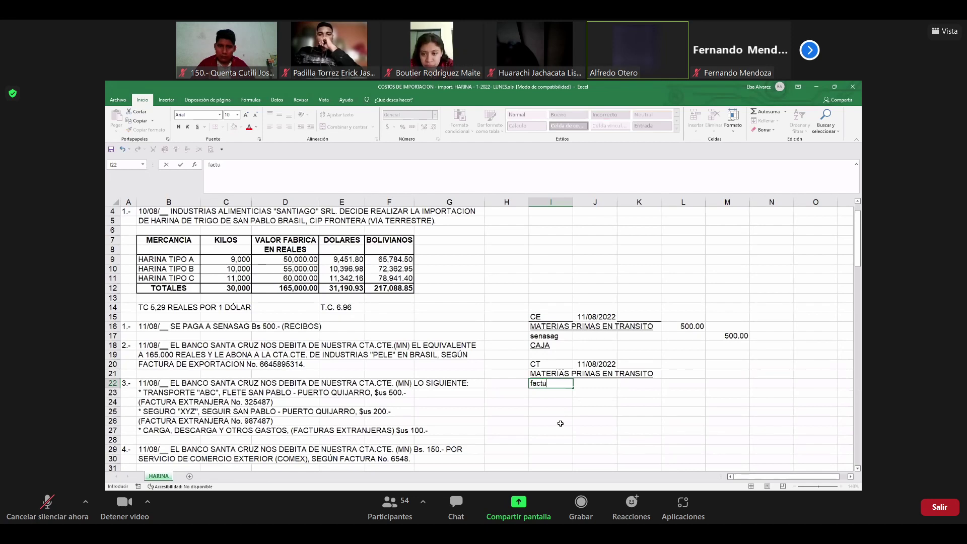
text(ra de exporta)
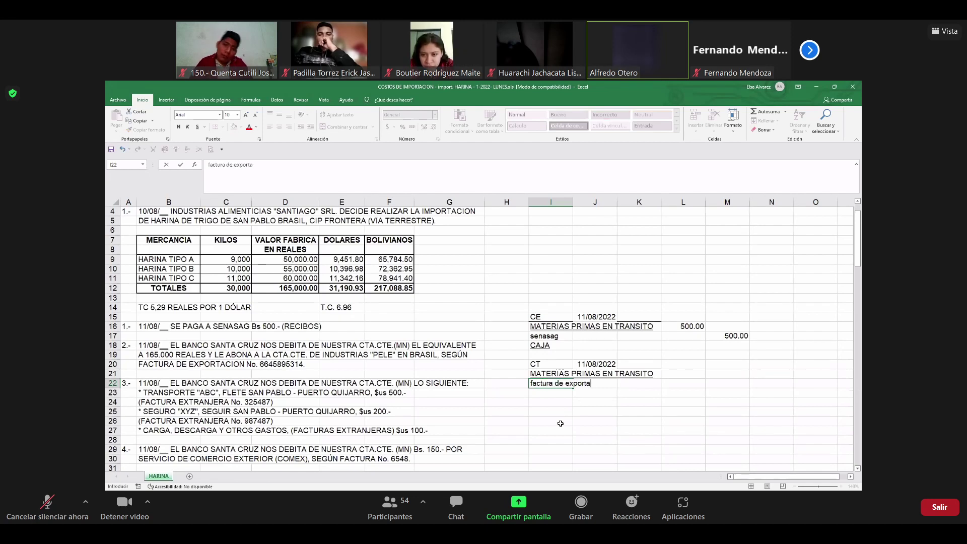
- Set the debit amount in L21 by referencing the total in bolivianos in F12
key(Right)
key(Right)
key(Right)
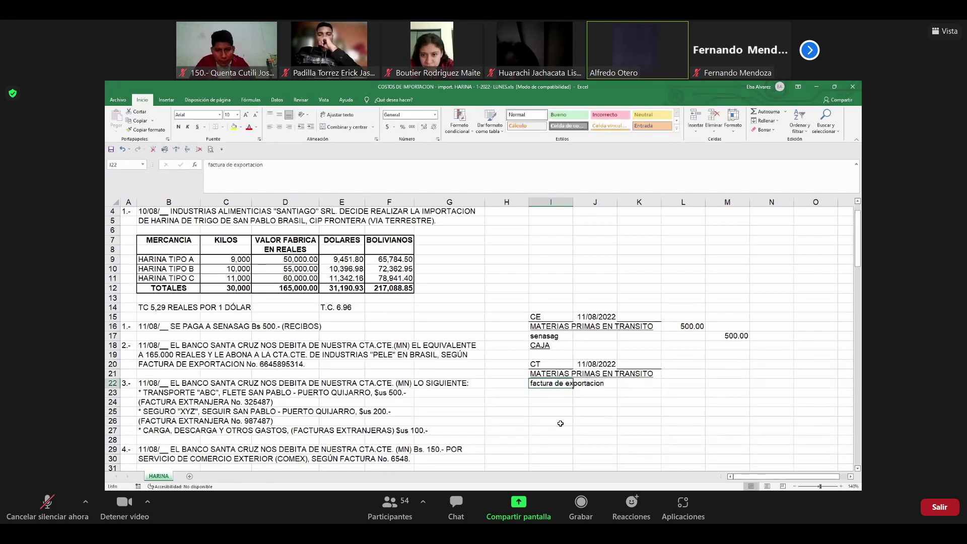
key(Up)
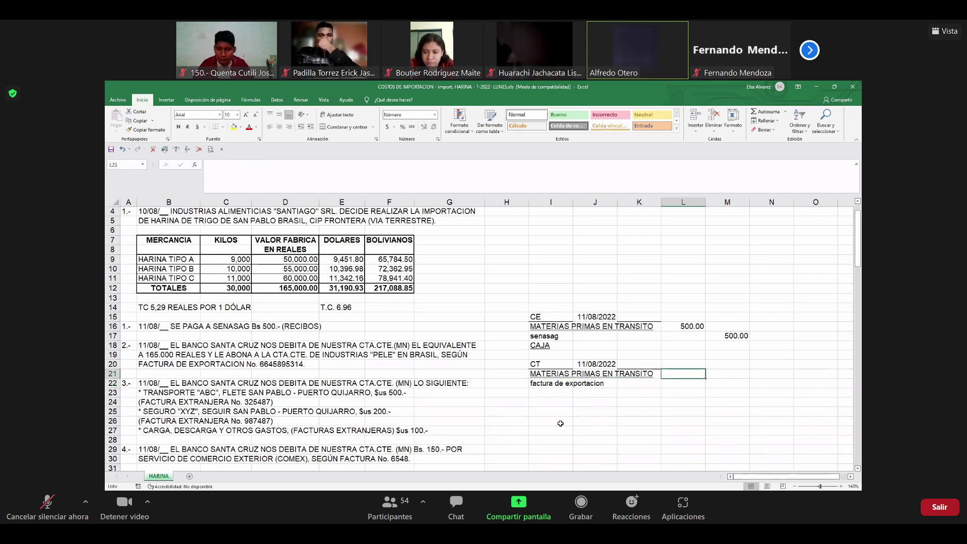
text(+)
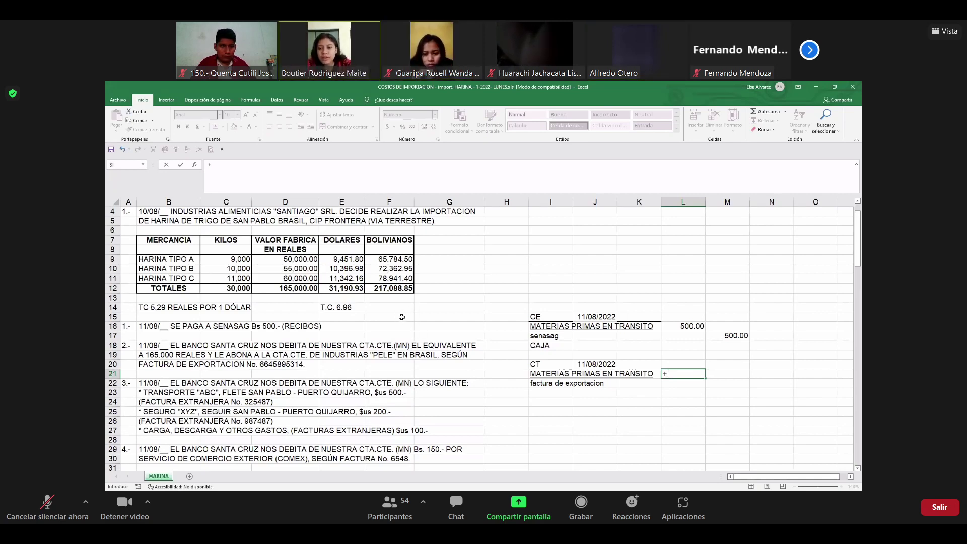
click(395, 289)
key(Return)
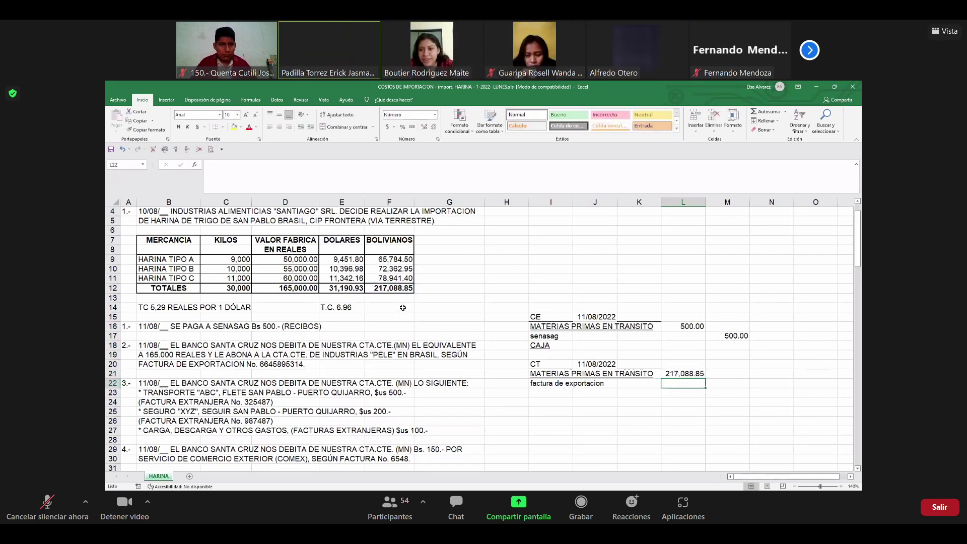
- Enter the credit account BANCO in I23
key(Left)
key(Left)
key(Down)
key(Left)
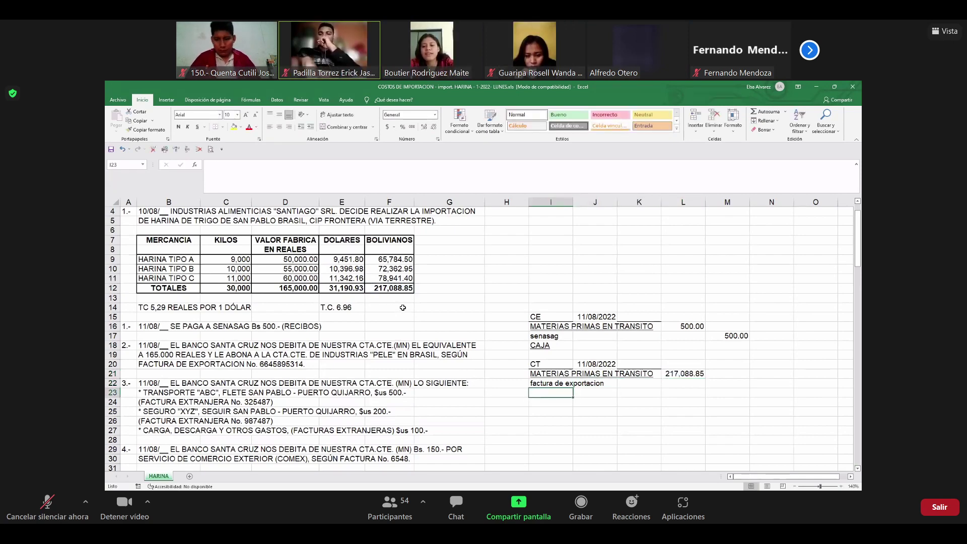
text(BA)
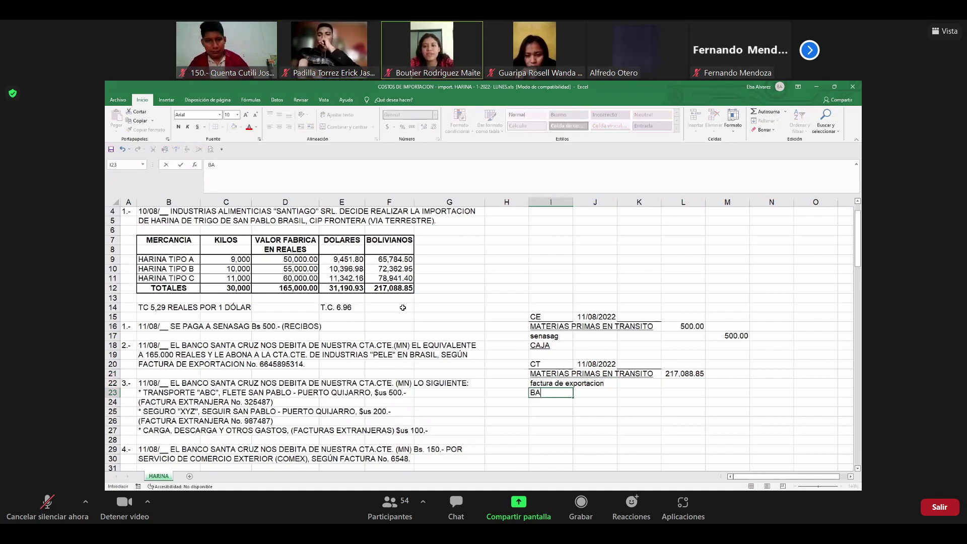
text(NCO)
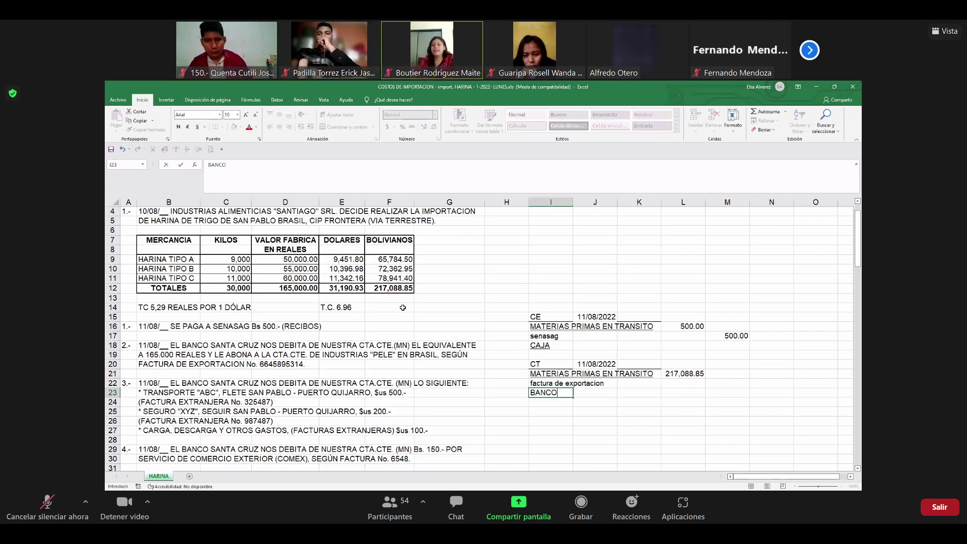
key(Return)
- Set the credit amount for BANCO in M23 by referencing the debit amount in L21
key(Up)
key(Right)
key(Right)
key(Right)
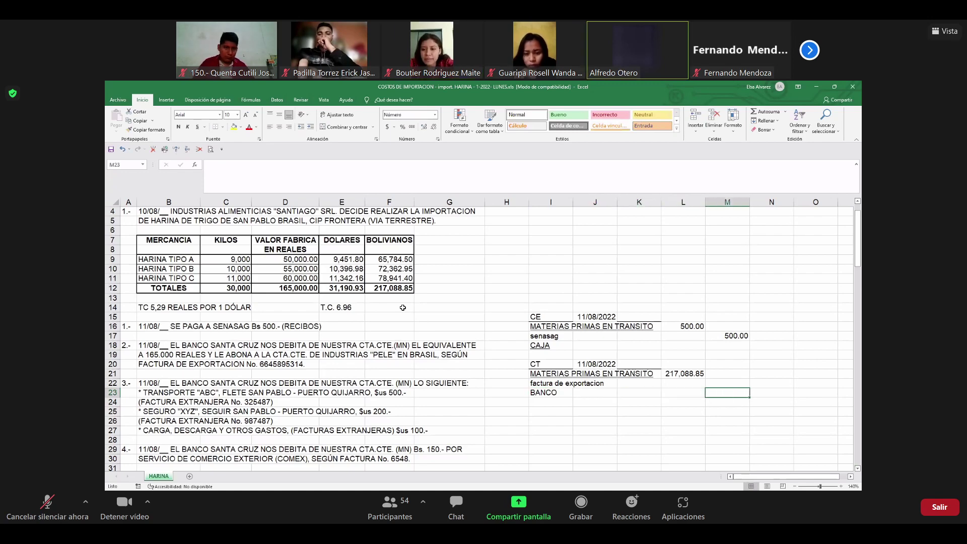
text(+)
key(Up)
key(Up)
key(Left)
key(Return)
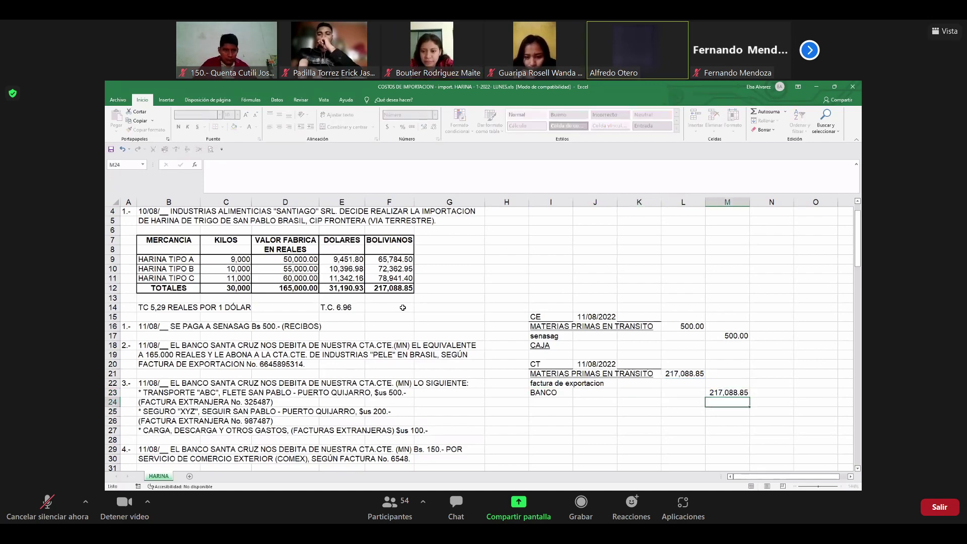
key(Left)
key(Left)
key(Left)
key(Left)
key(Up)
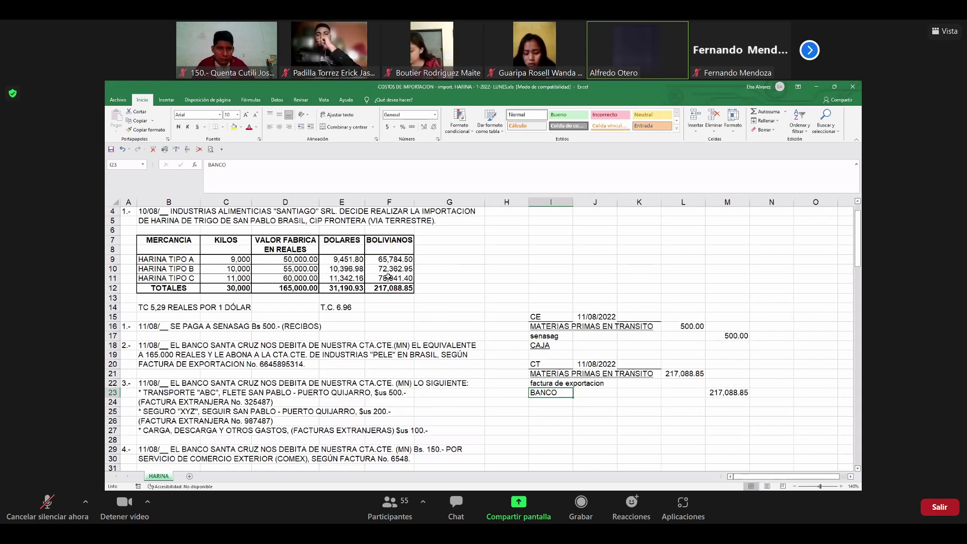
- Apply cell borders to the dollar and boliviano amounts in E10:F10 and E9:F9, and save the workbook
drag(343, 269, 389, 269)
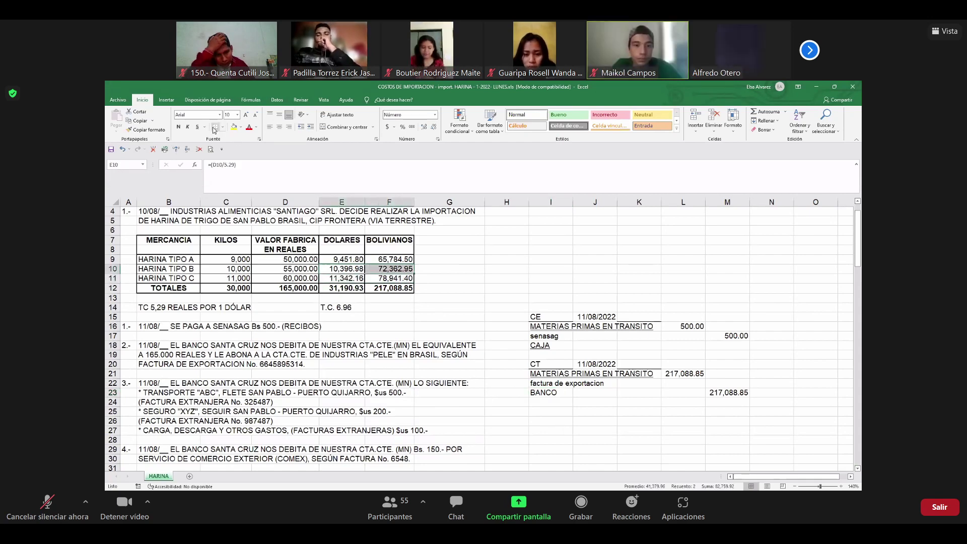
click(358, 260)
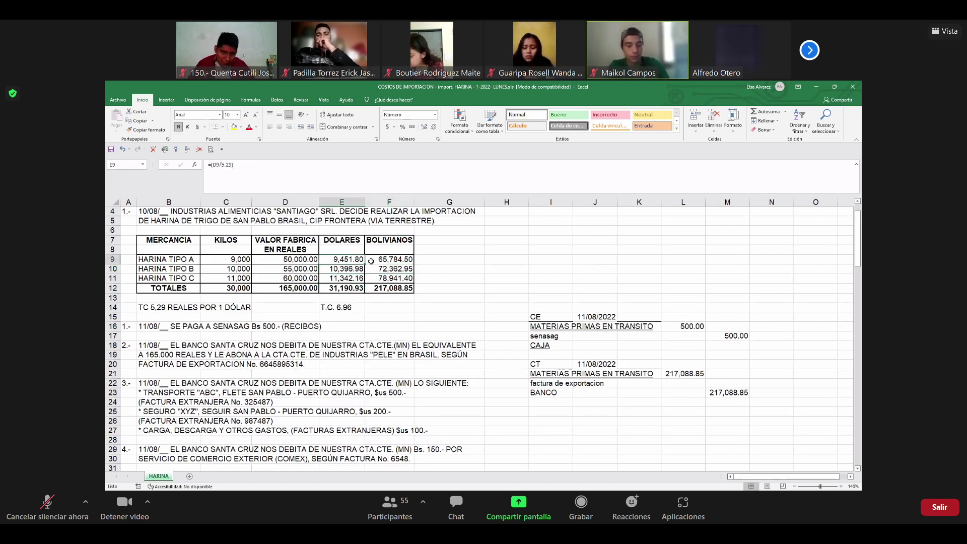
drag(372, 261, 375, 261)
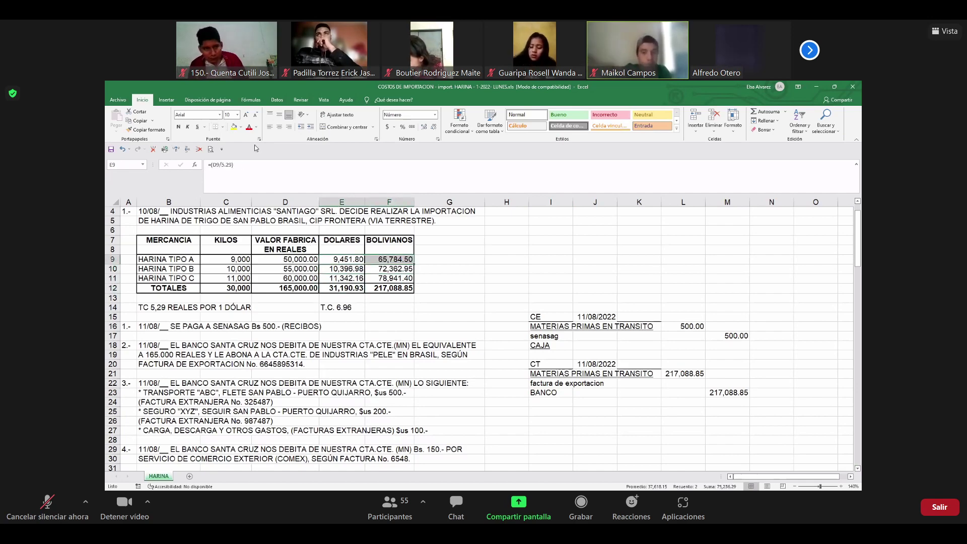
click(450, 326)
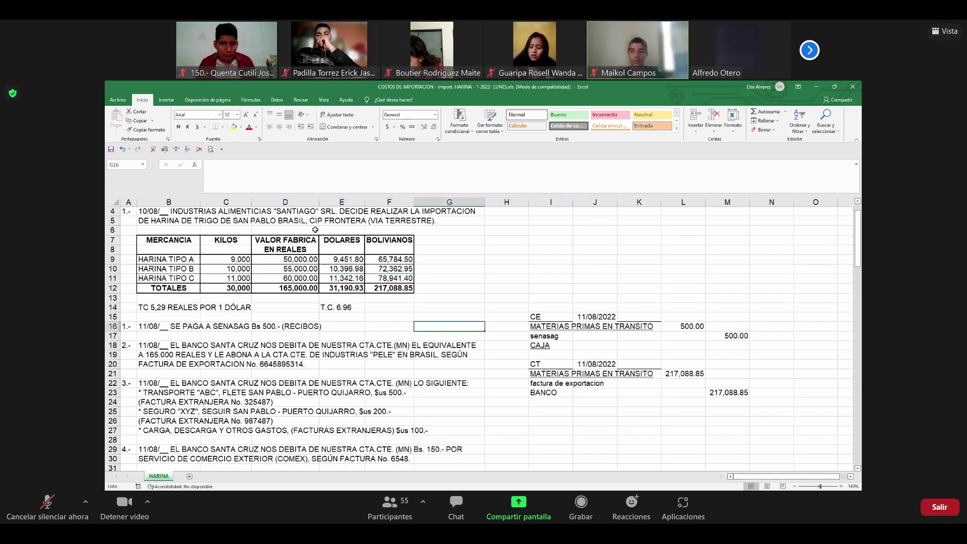
click(111, 150)
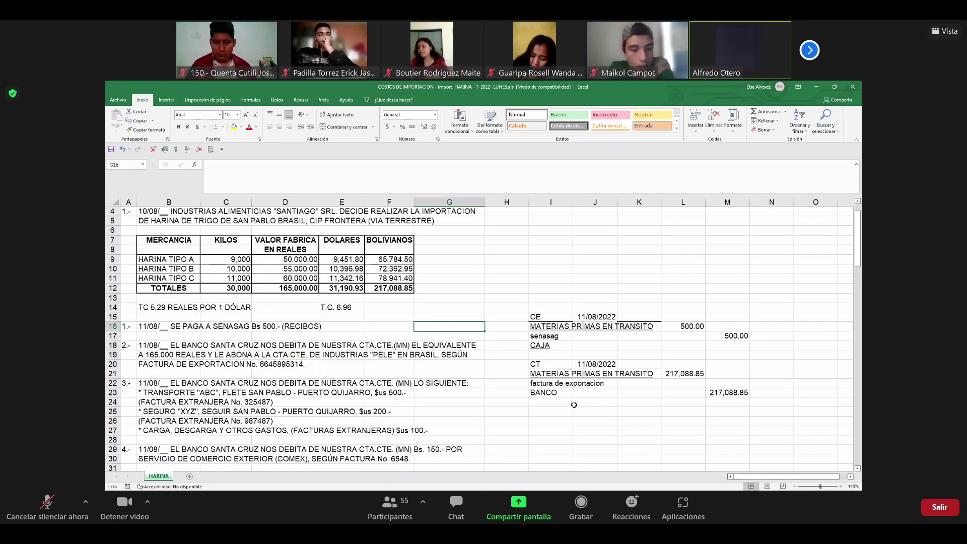
- Copy the CT heading and the MATERIAS PRIMAS EN TRANSITO line from I20:K21 to I25 to start the third entry
scroll(565, 423, down, 1)
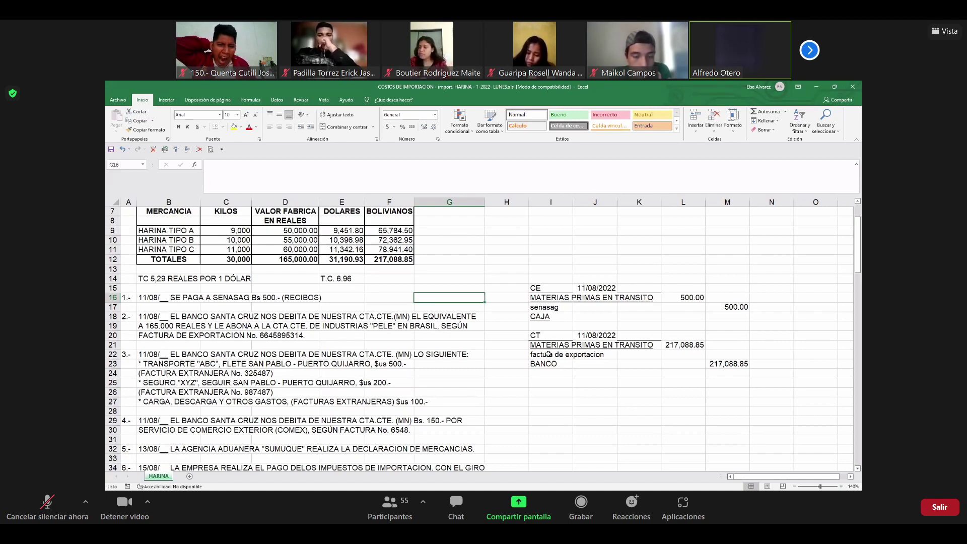
drag(540, 336, 630, 341)
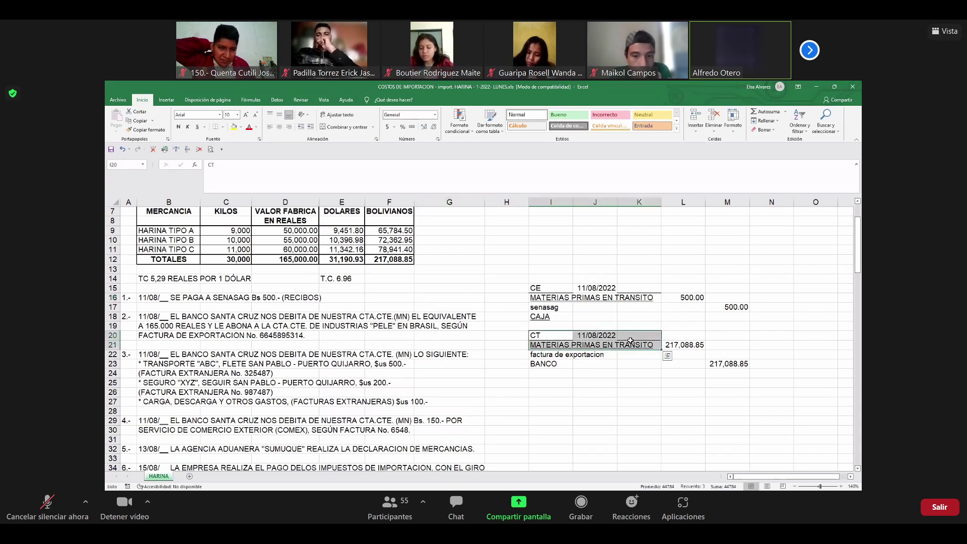
key(ctrl+c)
key(Down)
key(Down)
key(Down)
key(Down)
key(Down)
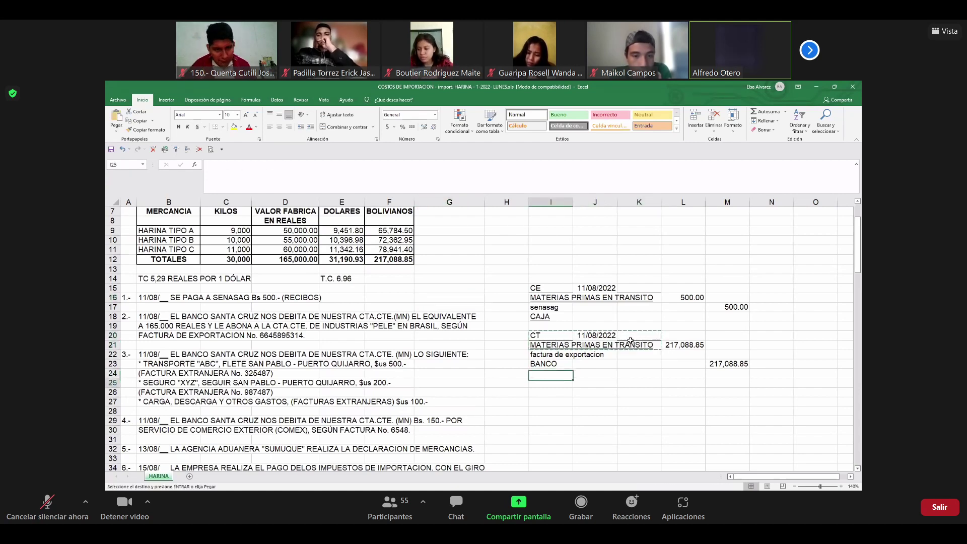
key(ctrl+v)
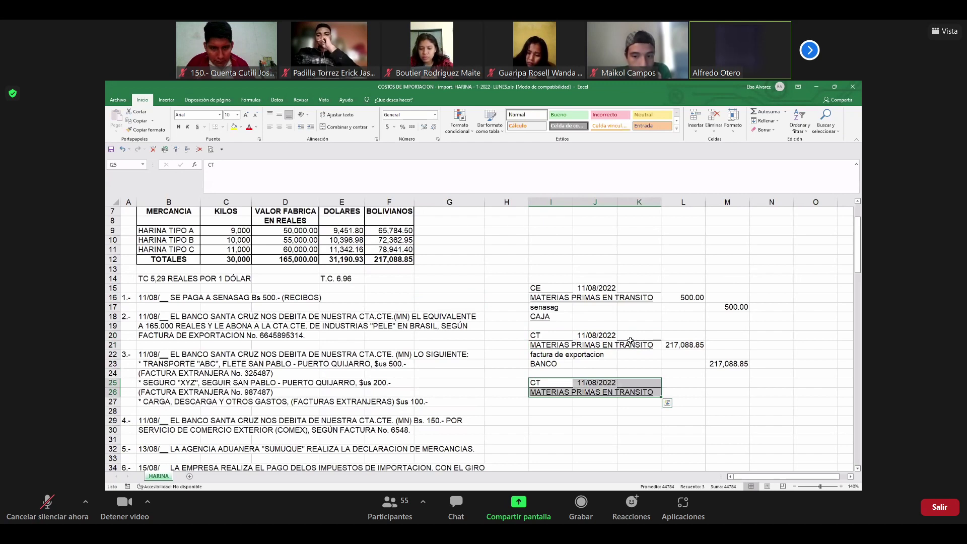
- Enter the detail lines transporte internacional in I27 and seguro internacional in I28
key(Down)
key(Down)
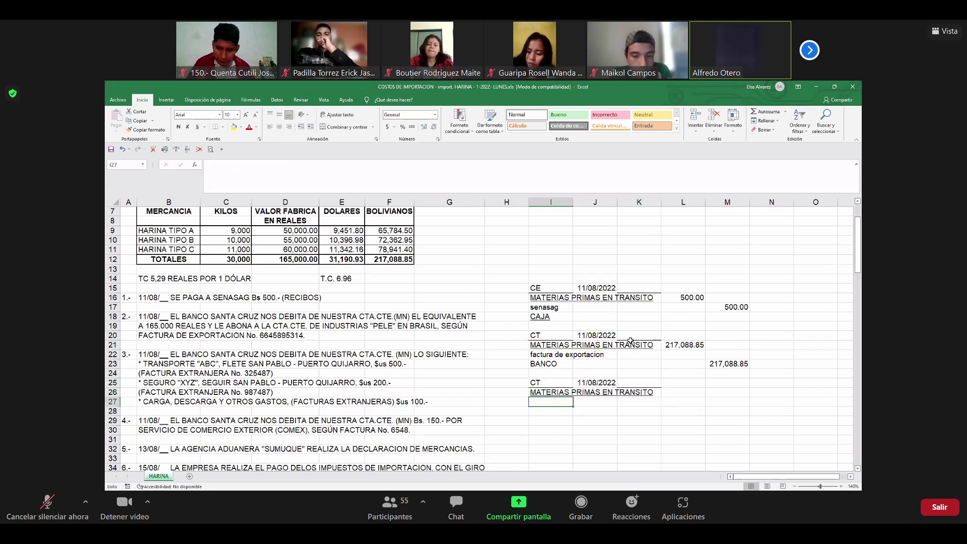
text(transporte )
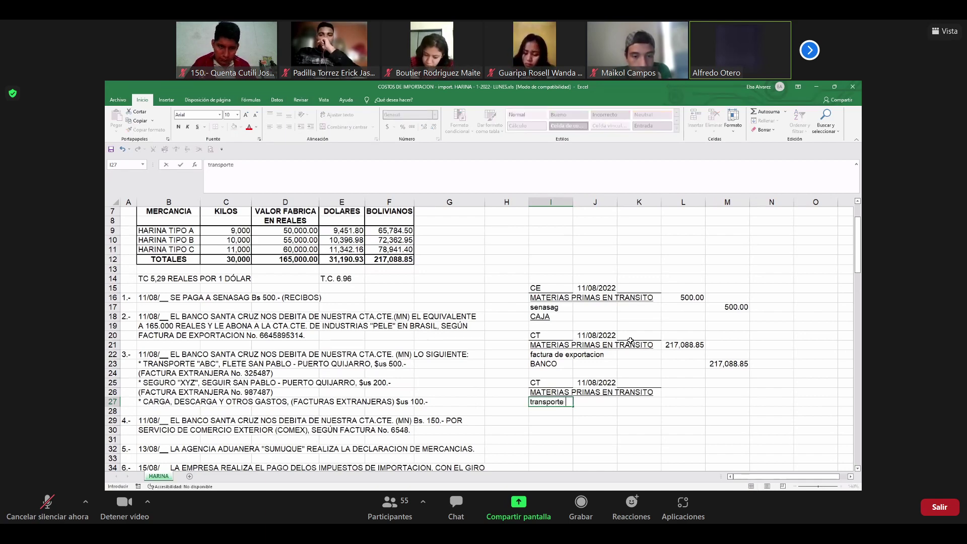
text(interna)
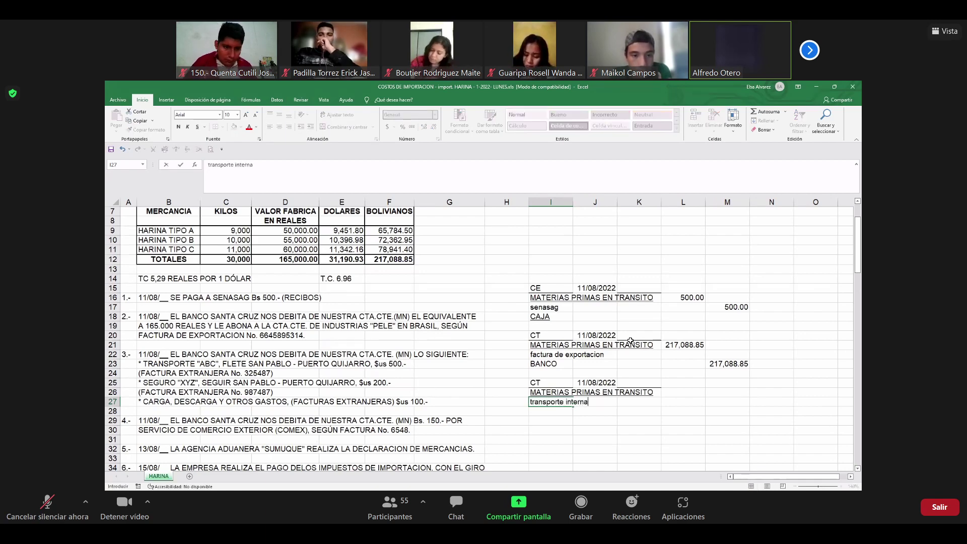
text(cional)
key(Return)
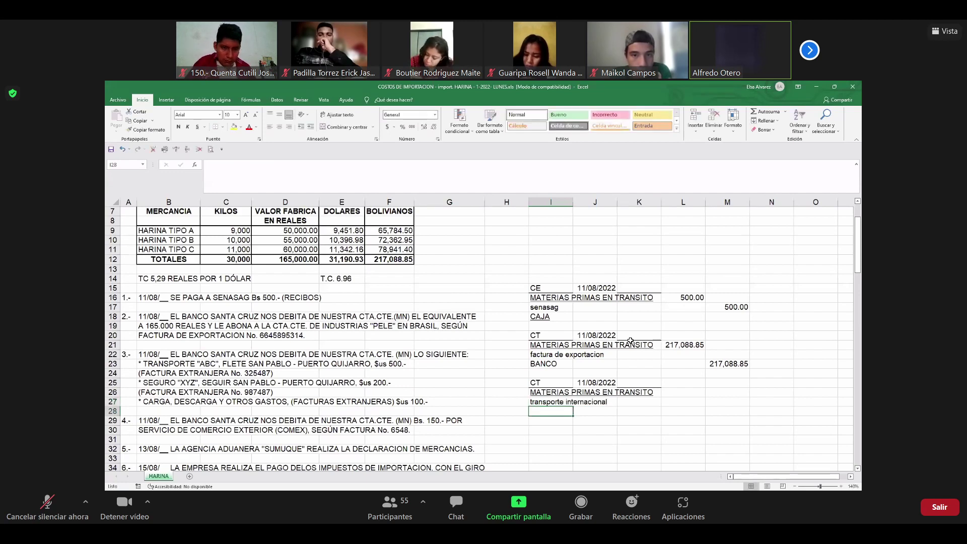
text(seguro inter)
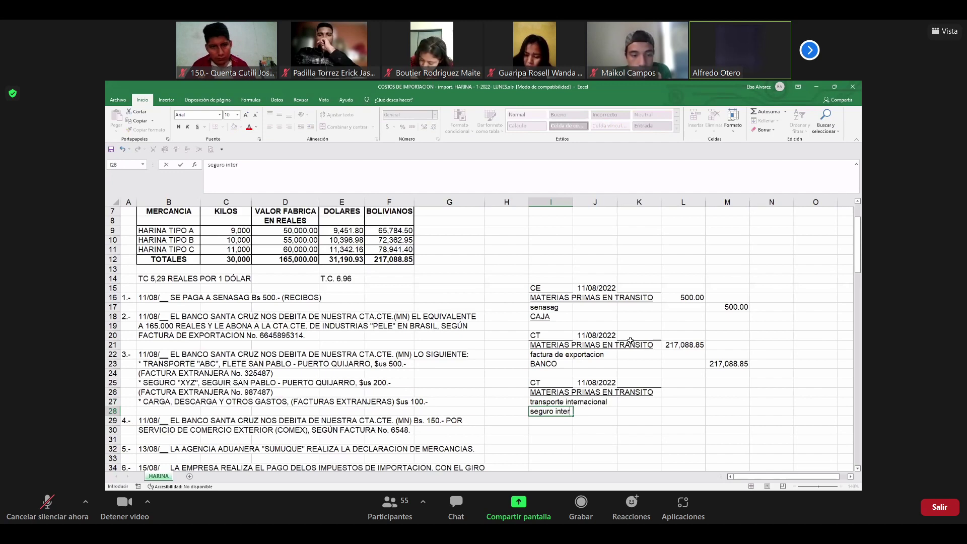
text(nacional)
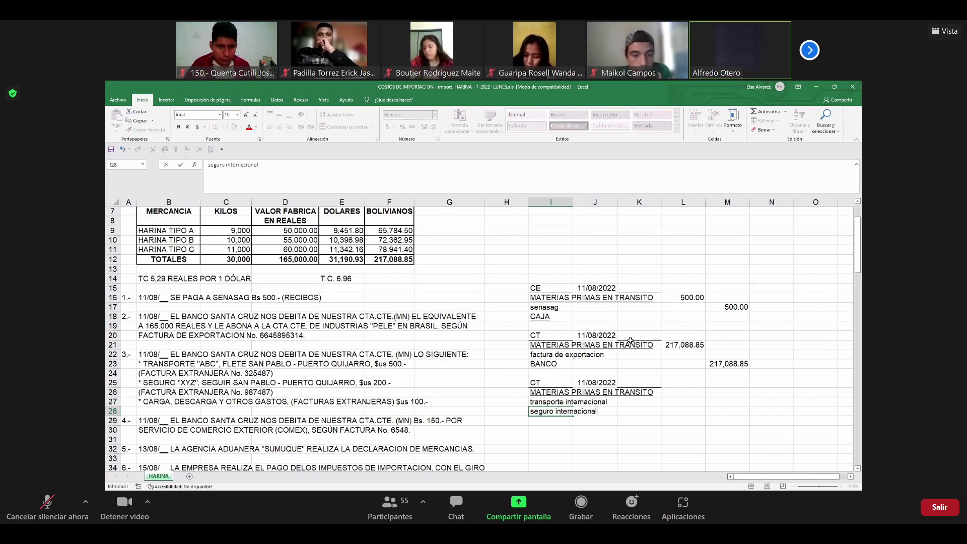
key(Return)
- Enter the detail line carga y desc.internacional in I29
text(carga )
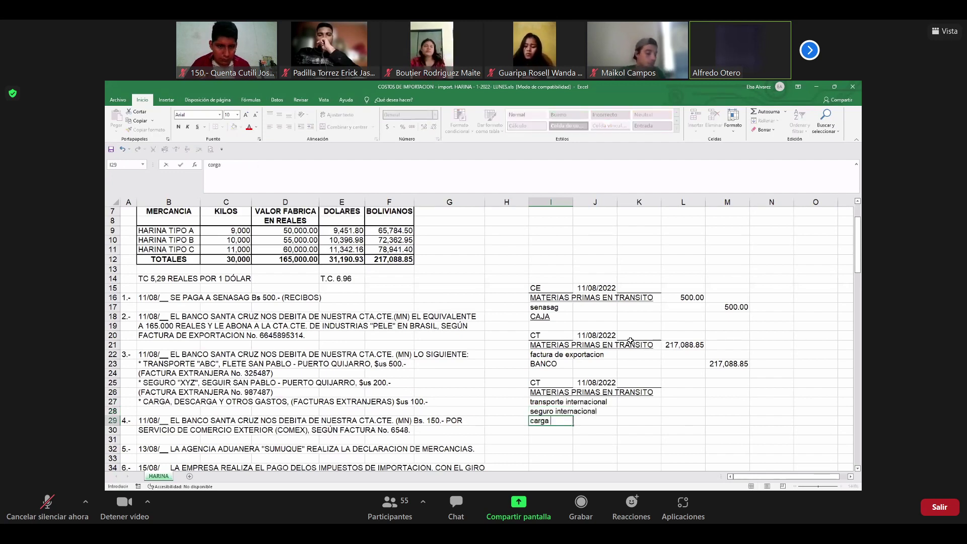
text(y desc.i)
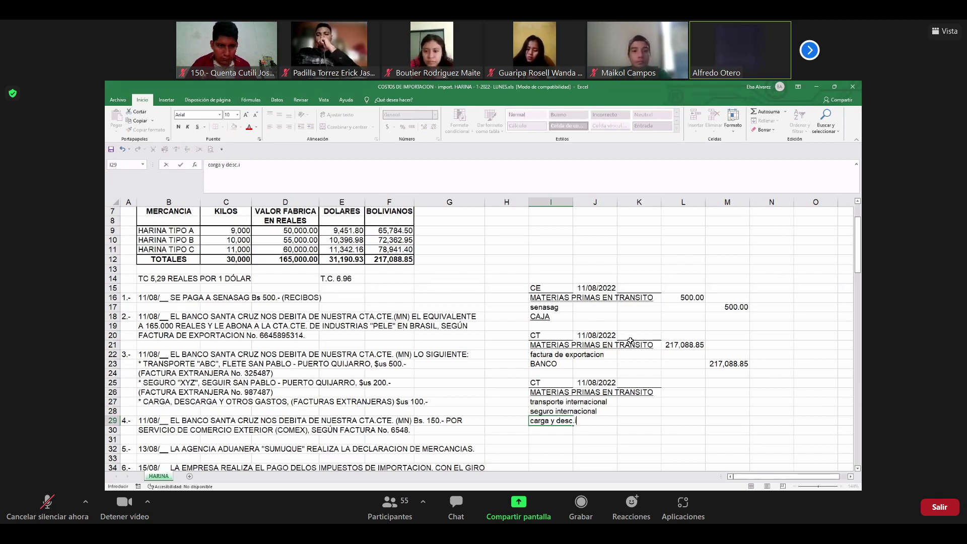
text(nte)
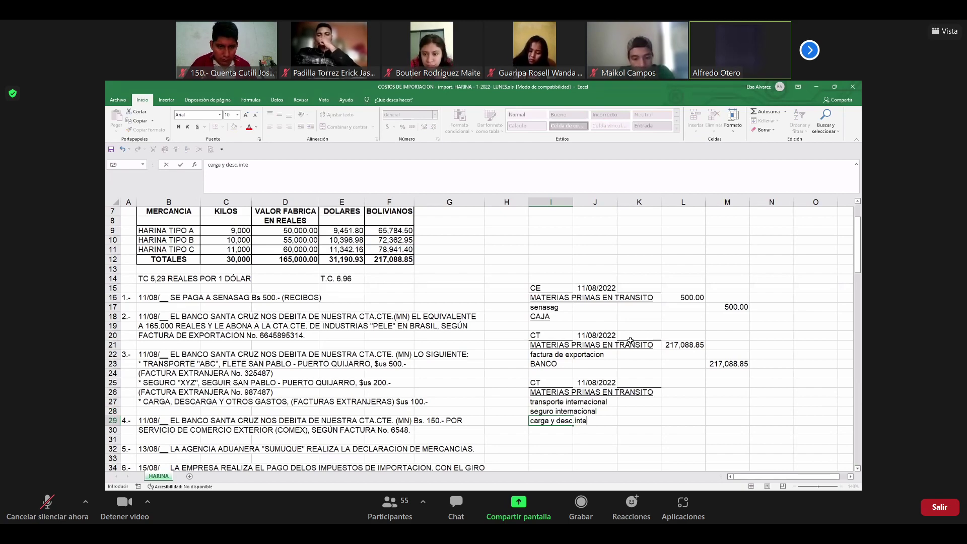
text(rn)
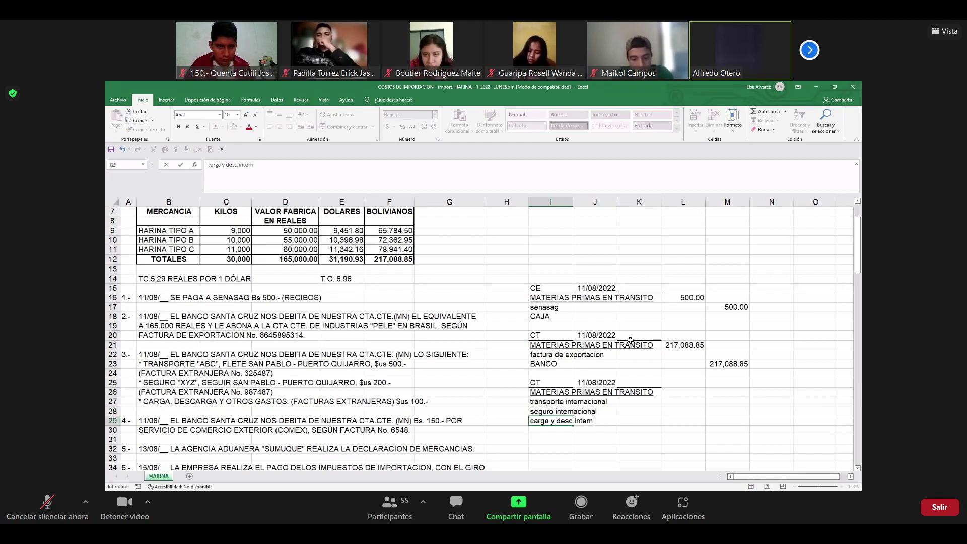
text(acional)
key(Return)
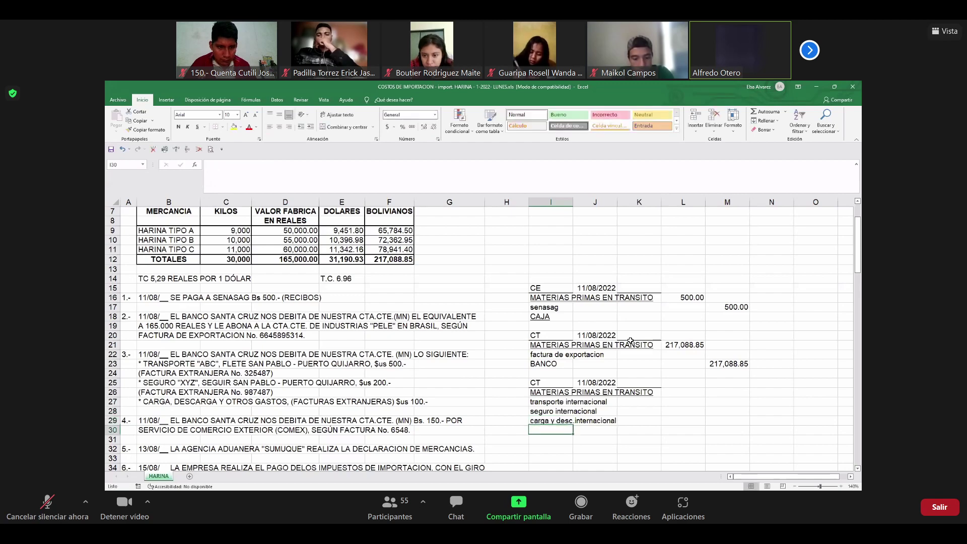
- Select K27 beside the transporte internacional line and save the workbook
key(Up)
key(Up)
key(Up)
key(Right)
key(Right)
key(Left)
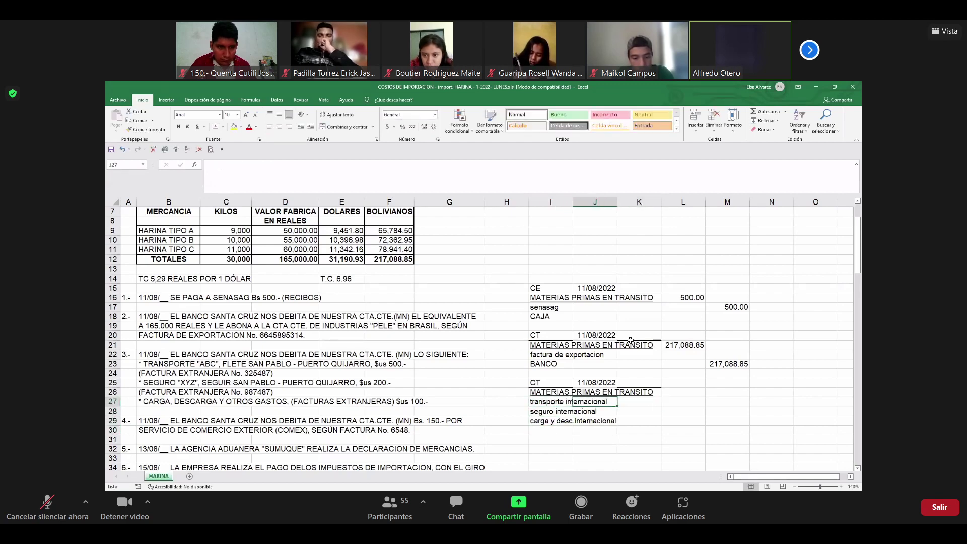
key(Left)
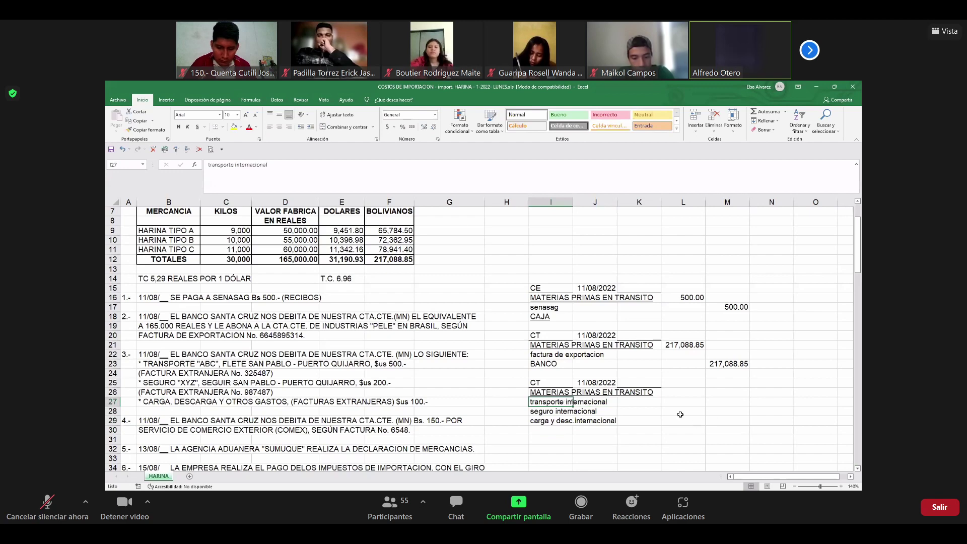
click(645, 404)
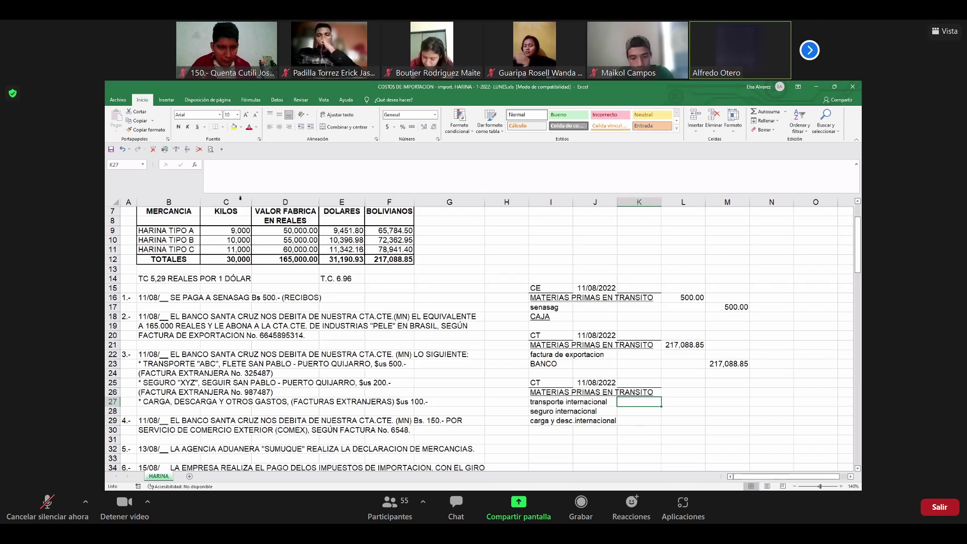
click(111, 149)
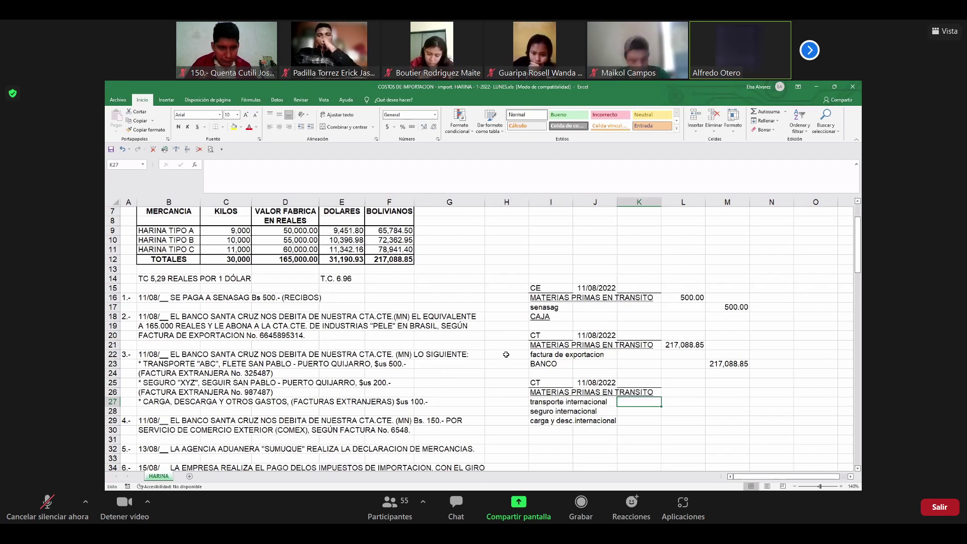
- Convert the transport and insurance costs to bolivianos with +500*6.96 in K27 and +200*6.96 in K28
text(+)
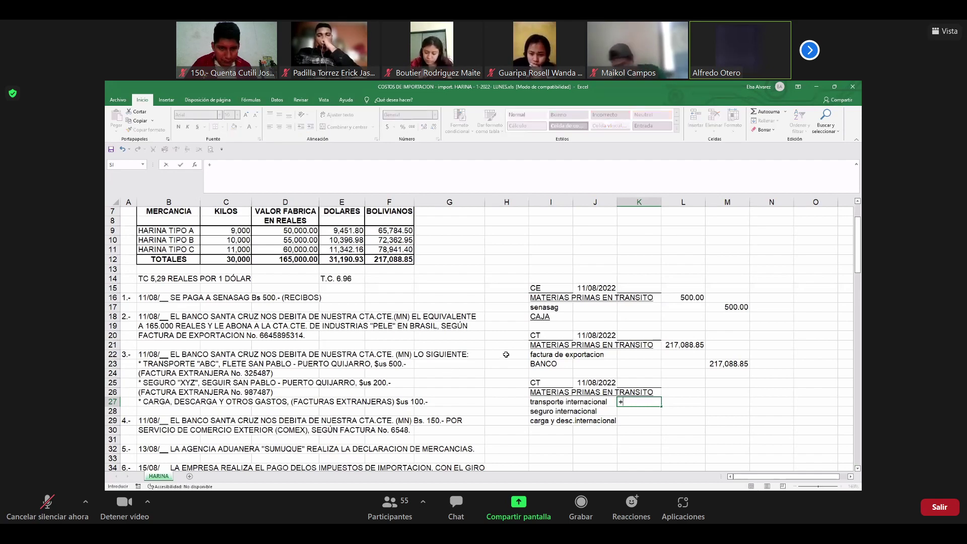
text(500)
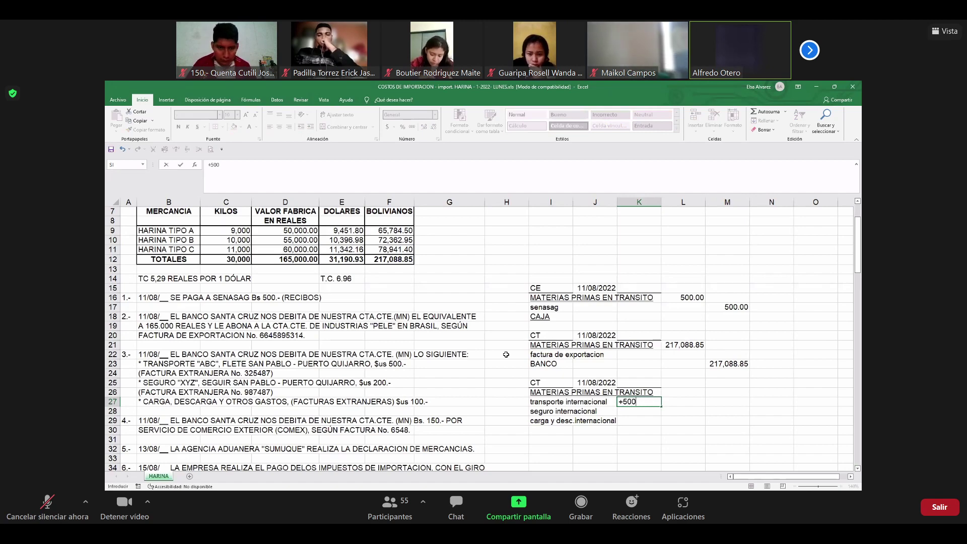
text(*6.96)
key(Return)
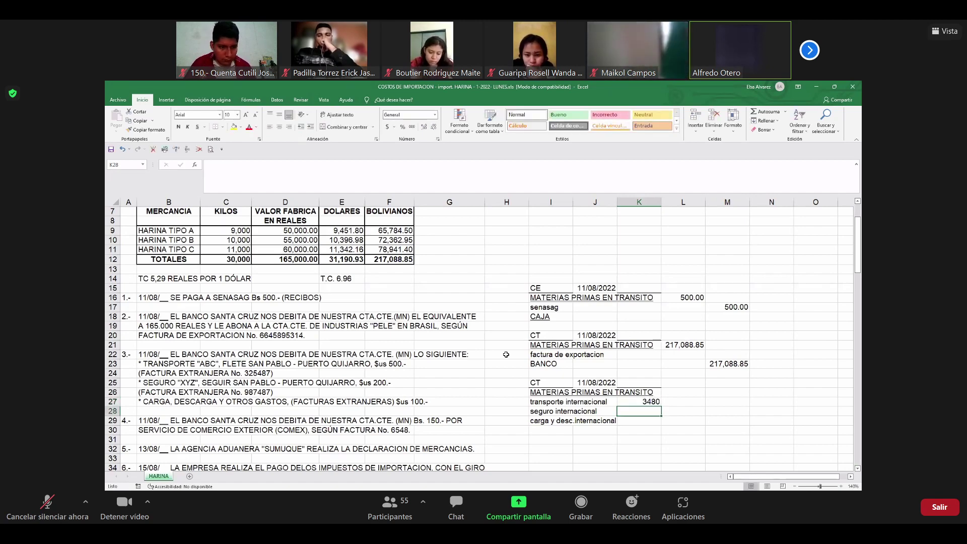
text(+)
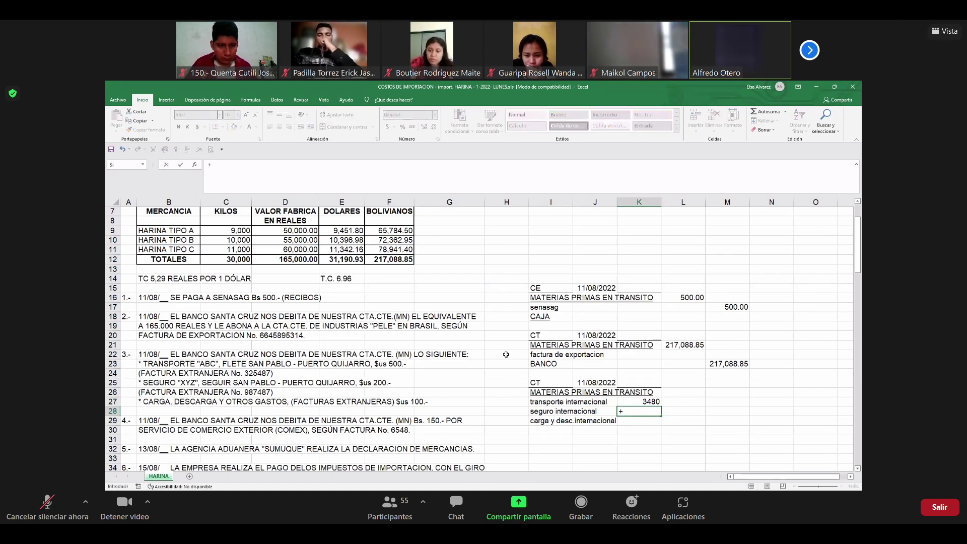
text(200*)
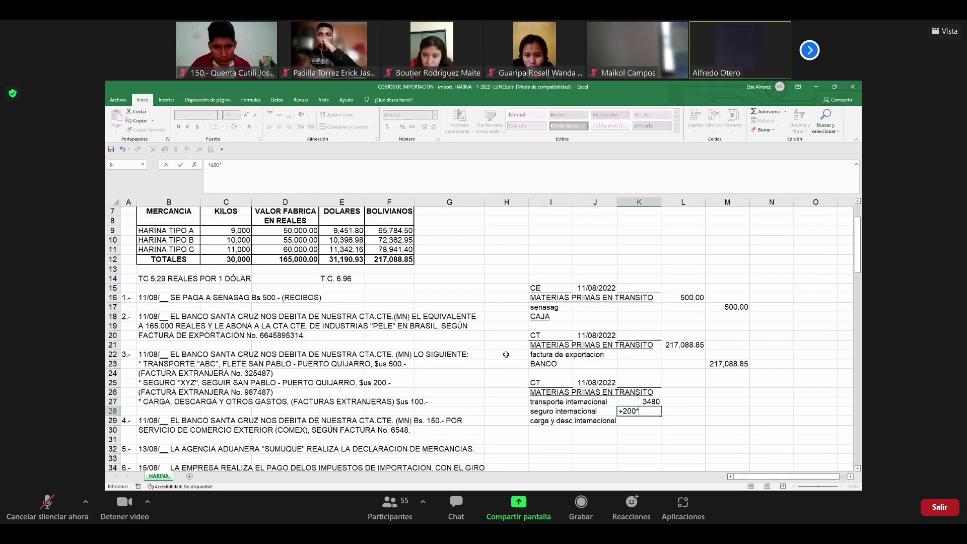
text(6.96)
key(Return)
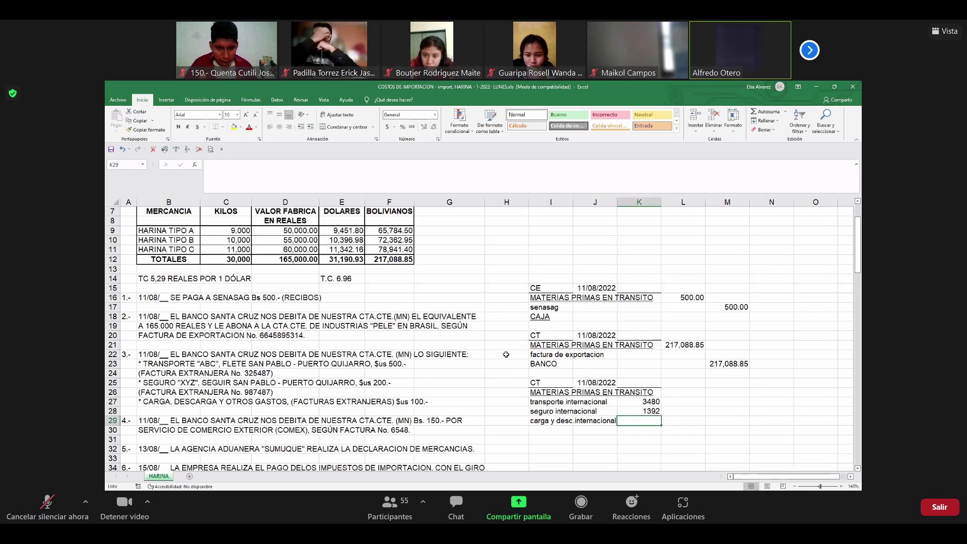
- Convert the loading and unloading cost to bolivianos with +100*6.96 in K29
text(+10)
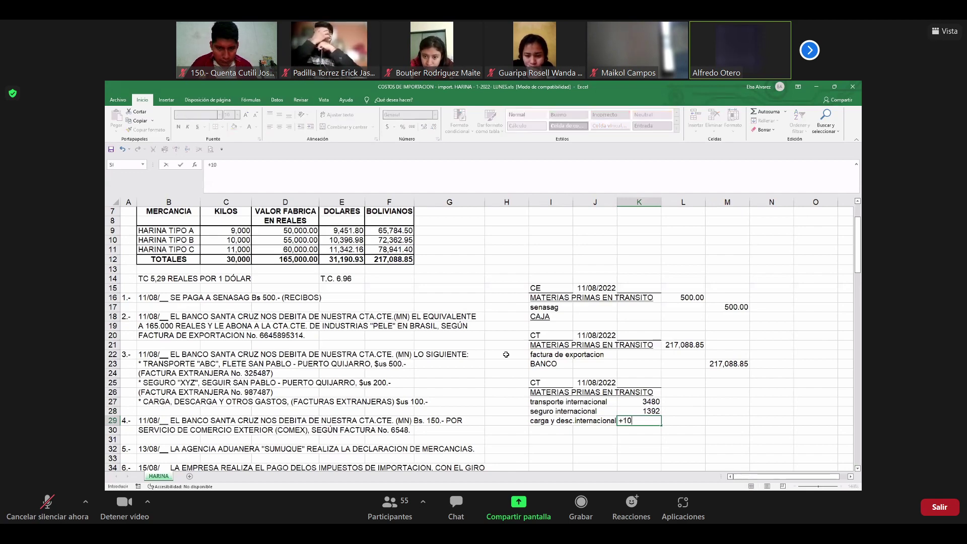
text(0*6.9)
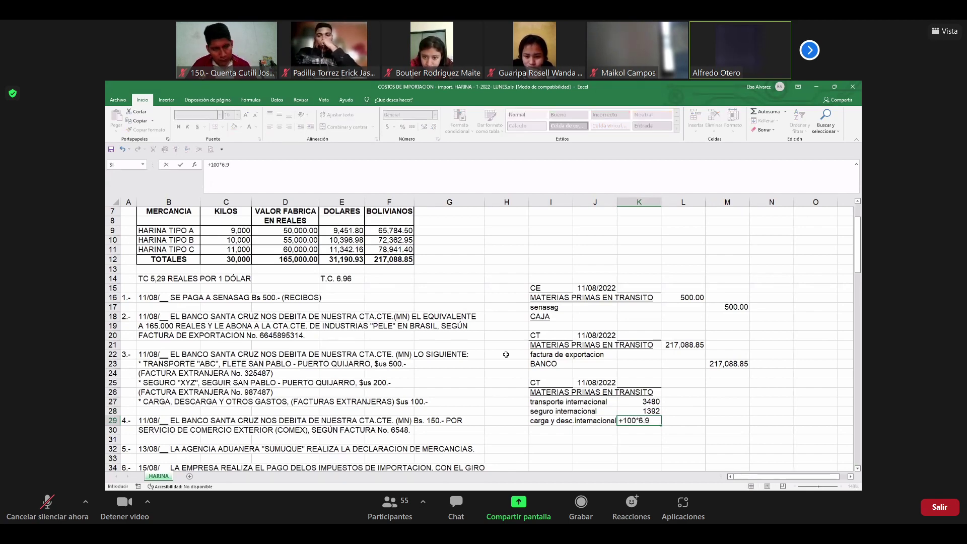
text(6)
key(Return)
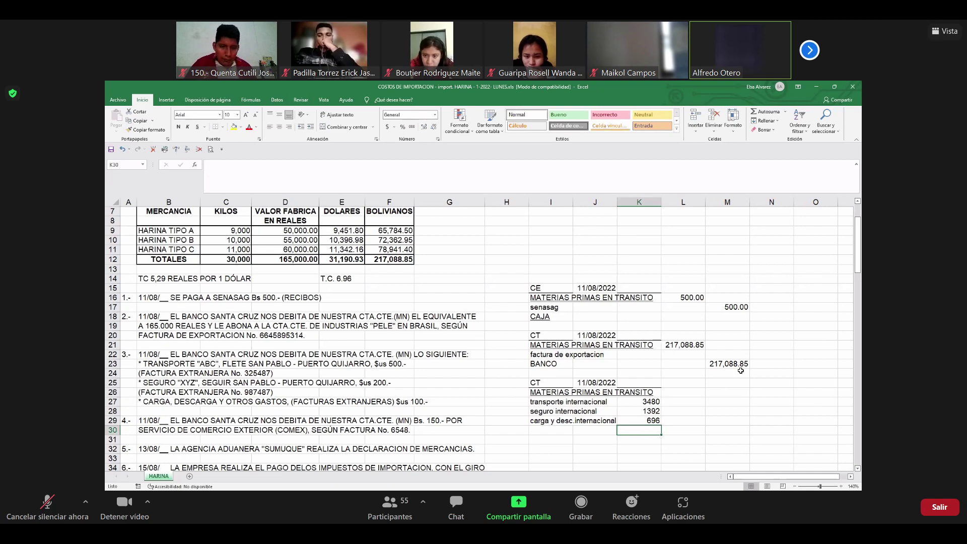
- Copy the number format of L16 to the amounts in K27:K29 and underline the amount in K29
click(683, 299)
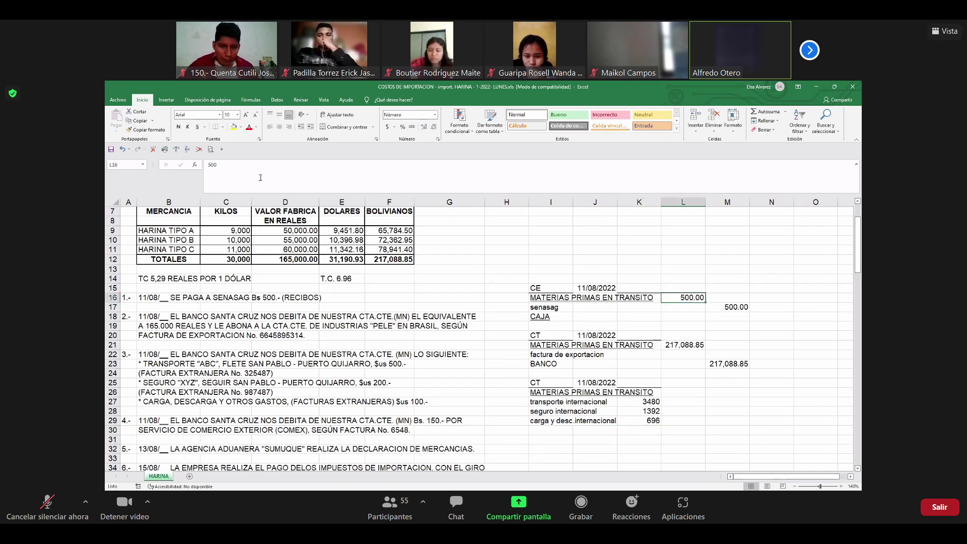
click(148, 129)
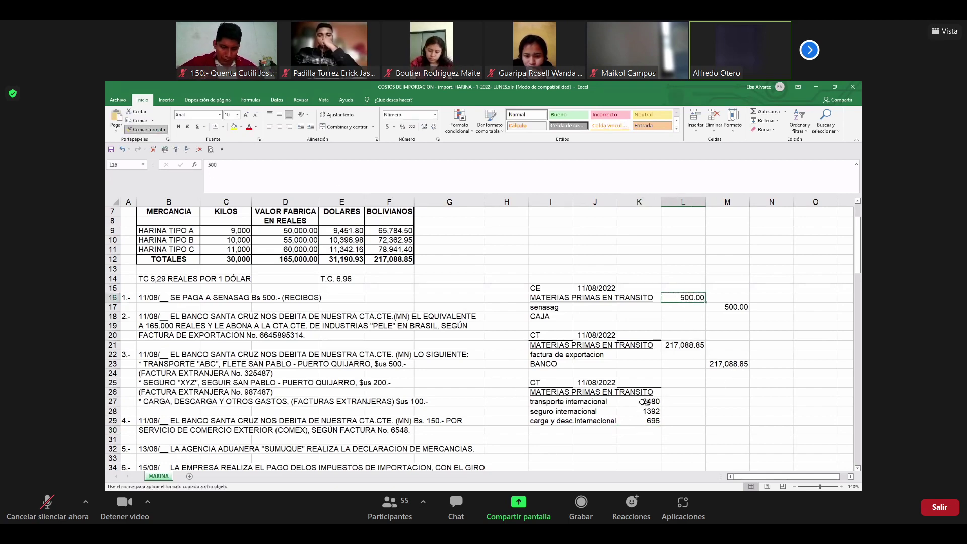
drag(644, 402, 645, 421)
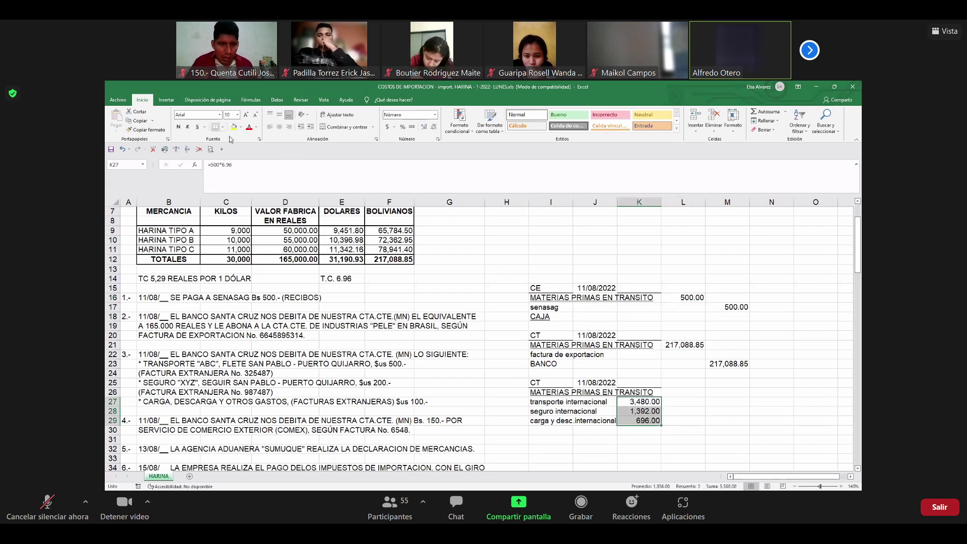
click(639, 421)
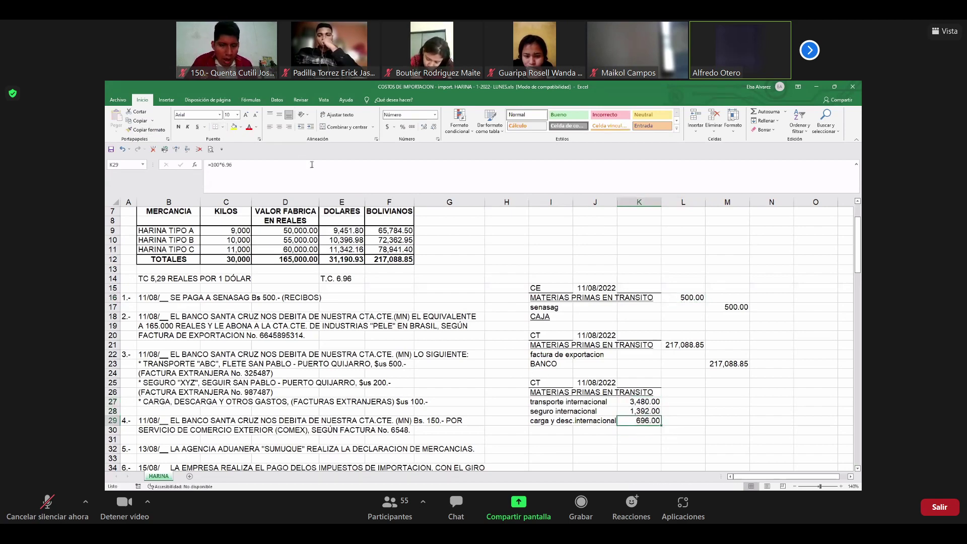
click(197, 127)
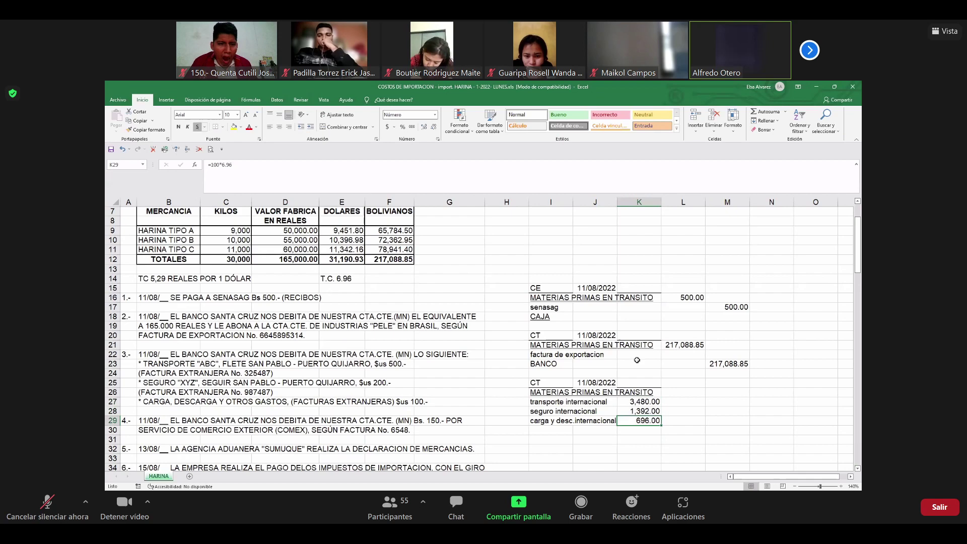
- Total the three international costs in K27:K29 with a SUMA formula in L25
click(691, 385)
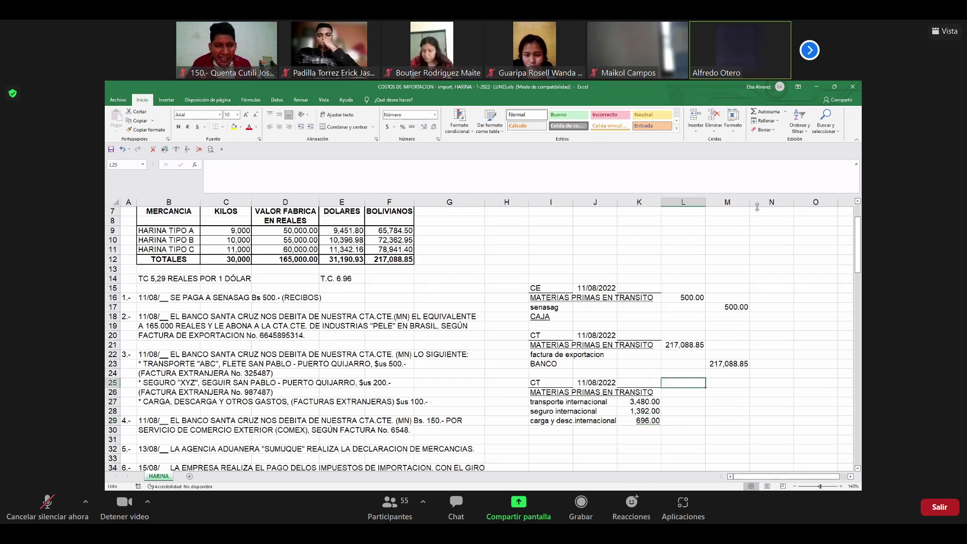
text(=SUMA()
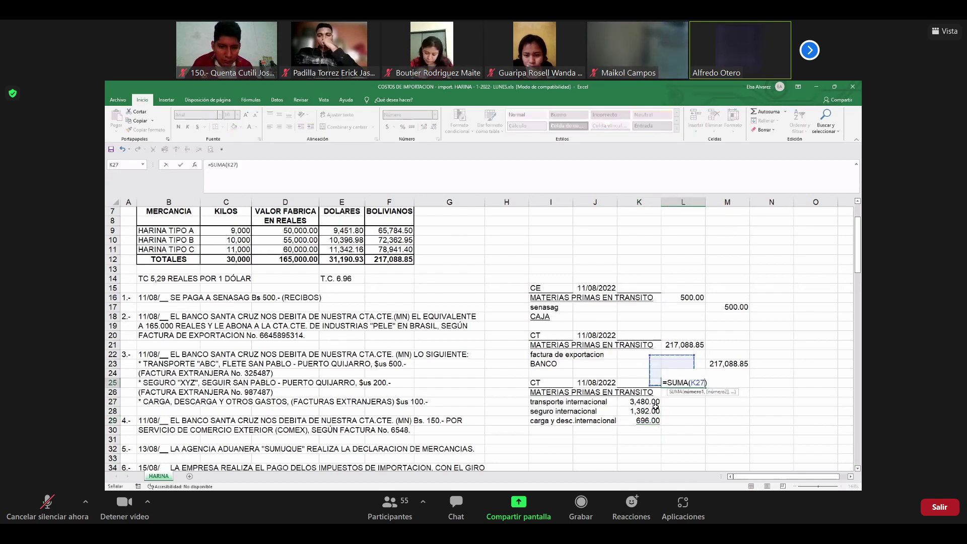
click(645, 402)
shift+click(658, 421)
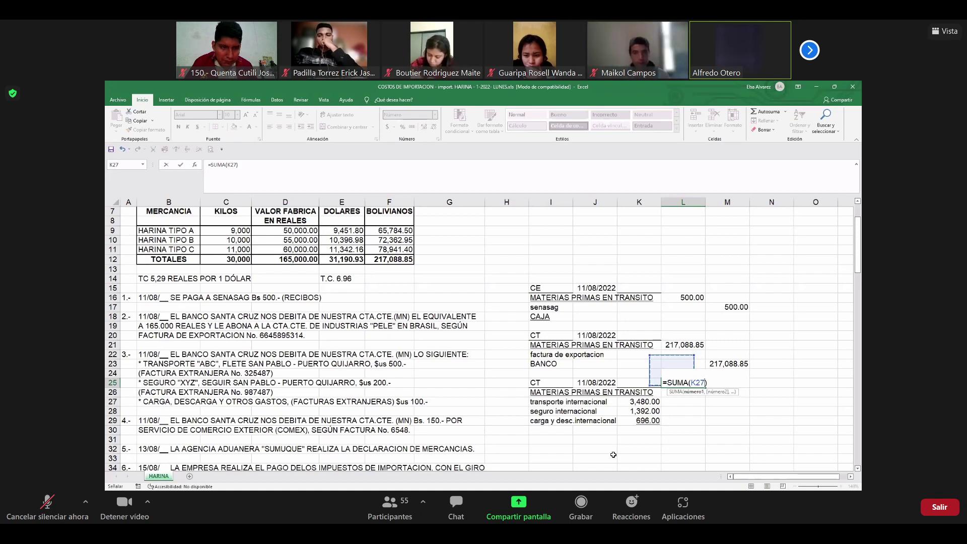
key(Return)
- Enter the credit account BANCO in I30 below the international cost lines
click(559, 431)
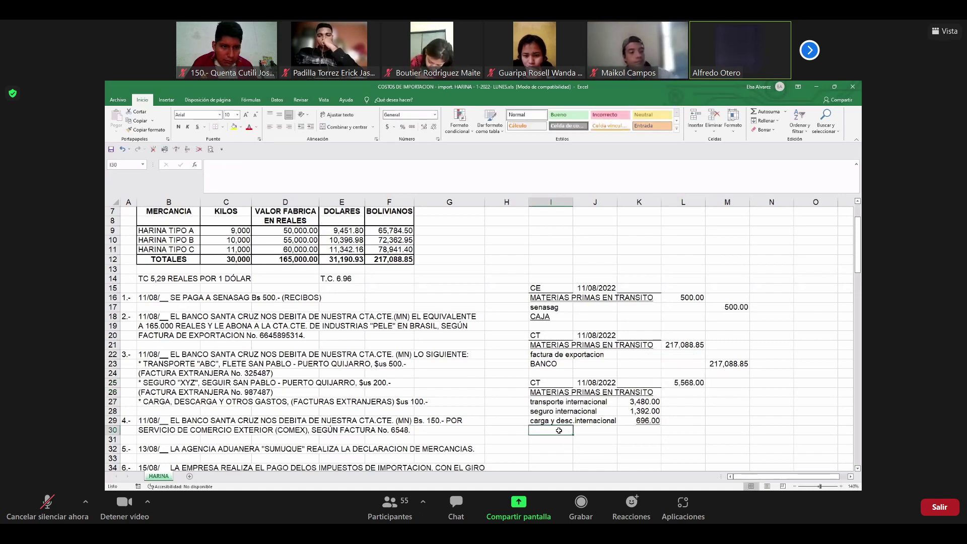
text(BA)
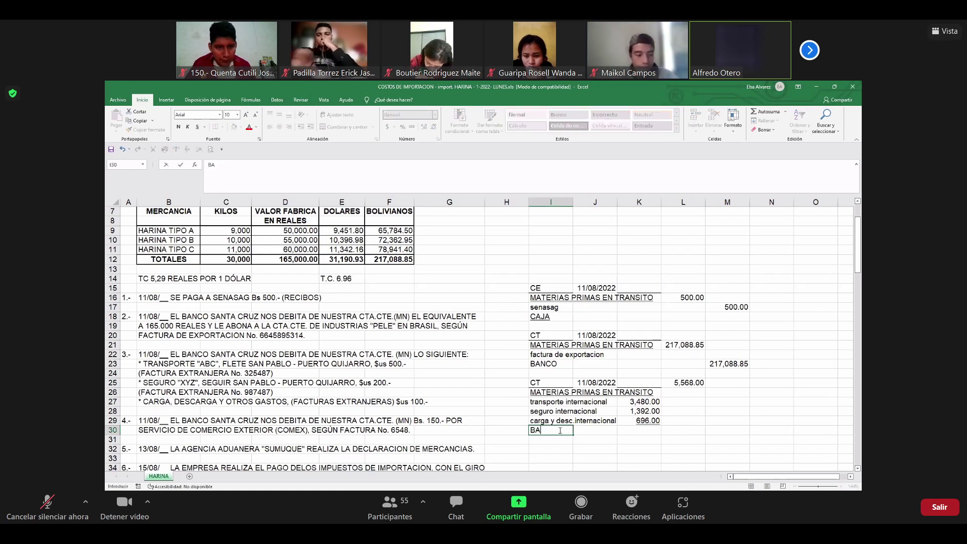
text(NCO)
key(ctrl+Return)
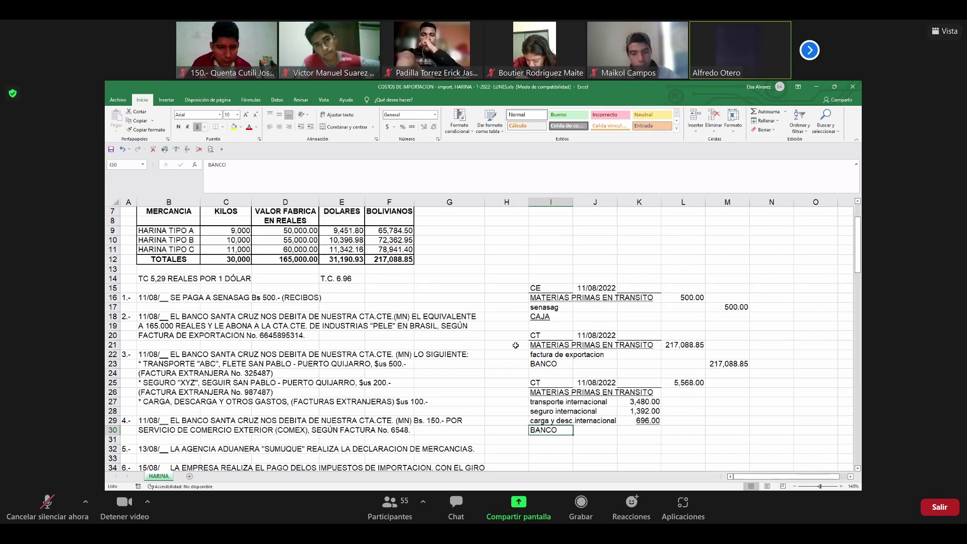
- Credit BANCO in M30 with a formula that references the international cost total in L25
click(735, 429)
text(+)
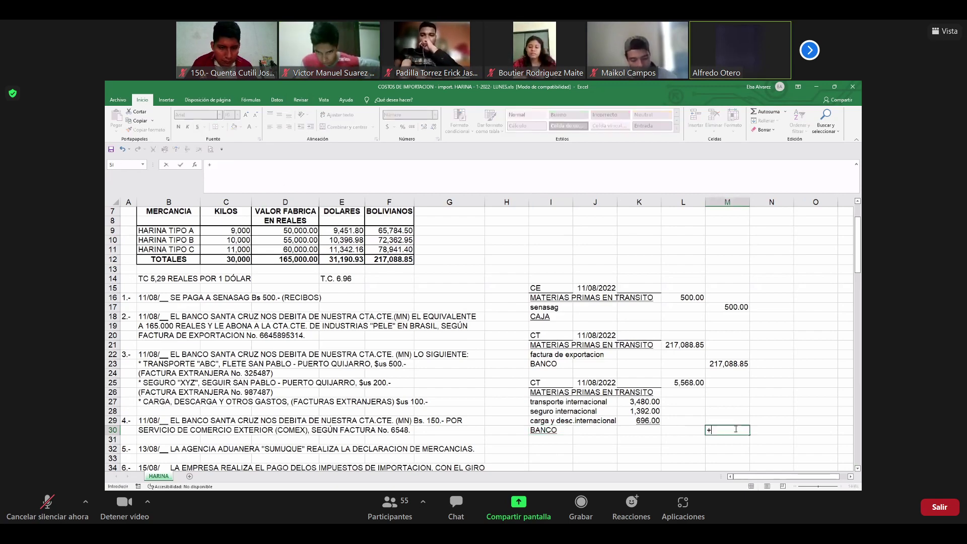
key(Up)
key(Up)
key(Up)
key(Up)
key(Up)
key(Left)
key(Return)
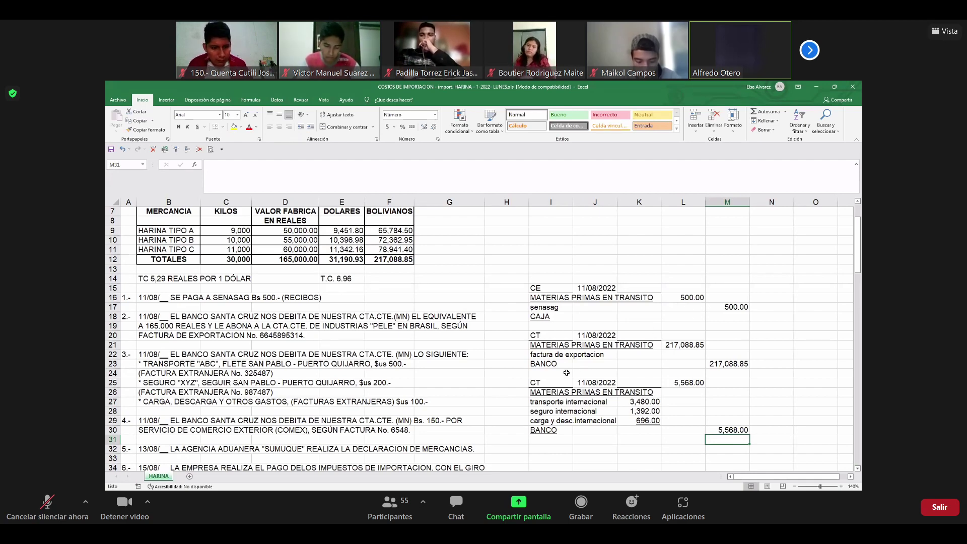
click(550, 357)
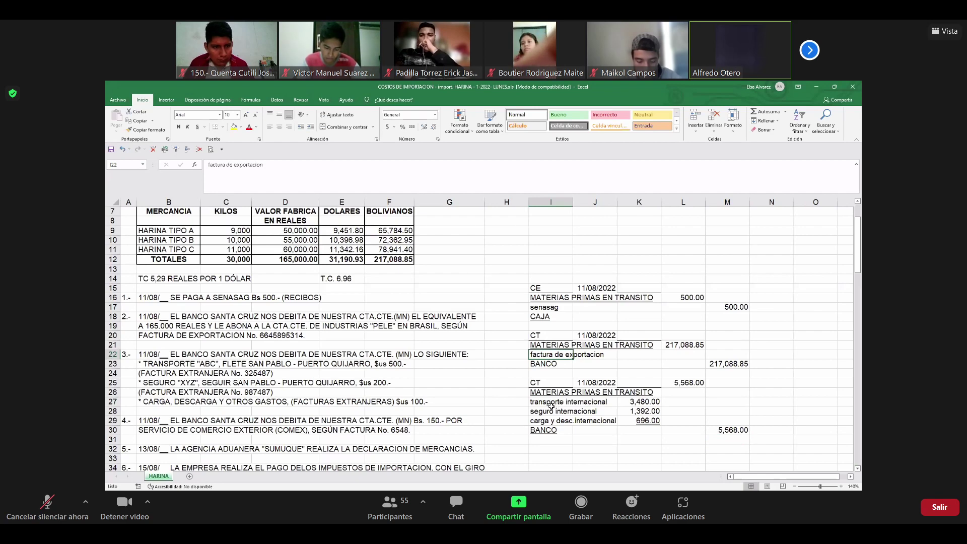
click(551, 405)
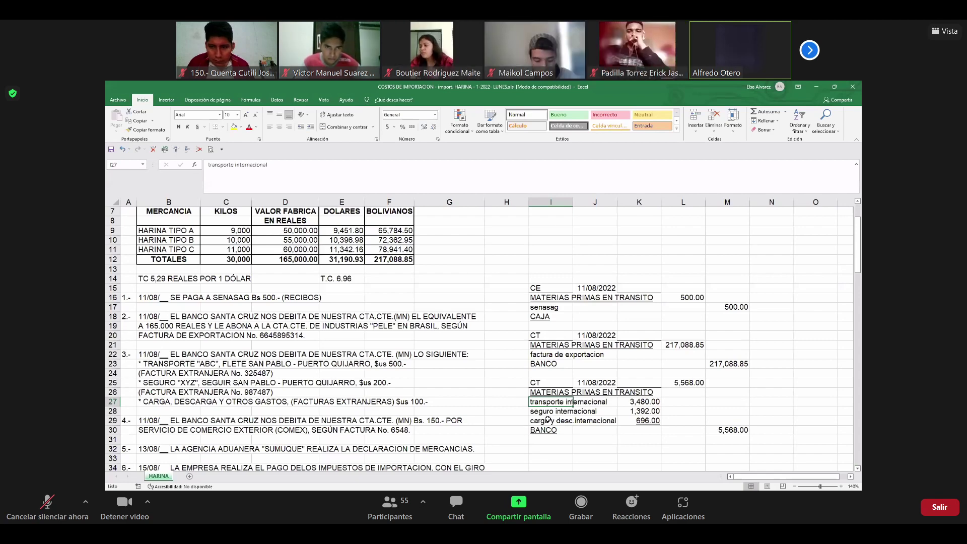
- Copy the CT heading, date and MATERIAS PRIMAS EN TRANSITO account from I25:J26 to I32 to start the entry for transaction 4
scroll(548, 419, down, 2)
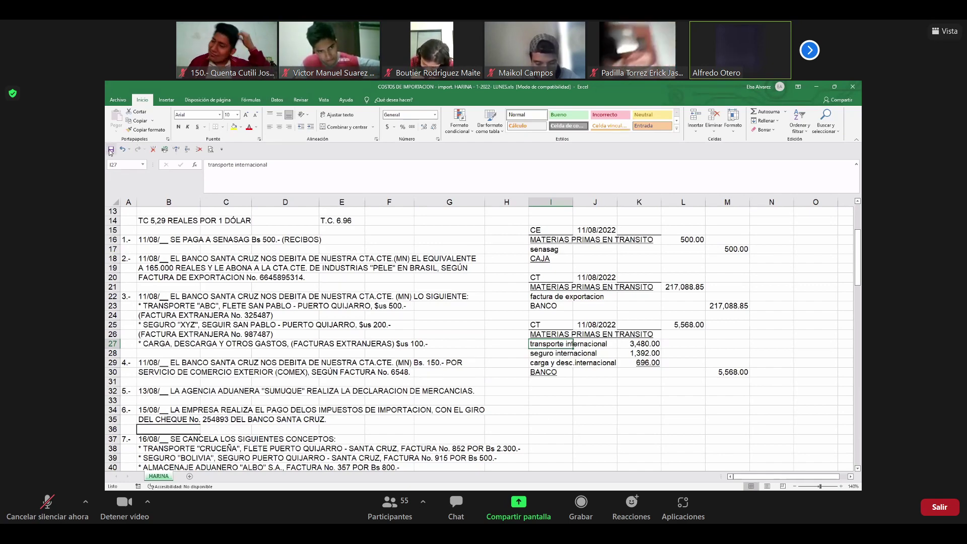
click(554, 389)
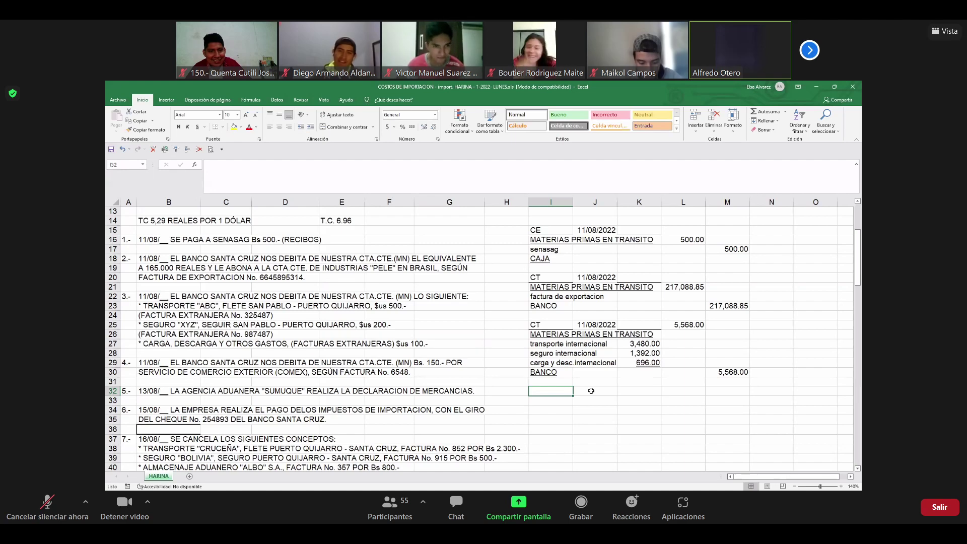
drag(554, 327, 589, 334)
key(ctrl+c)
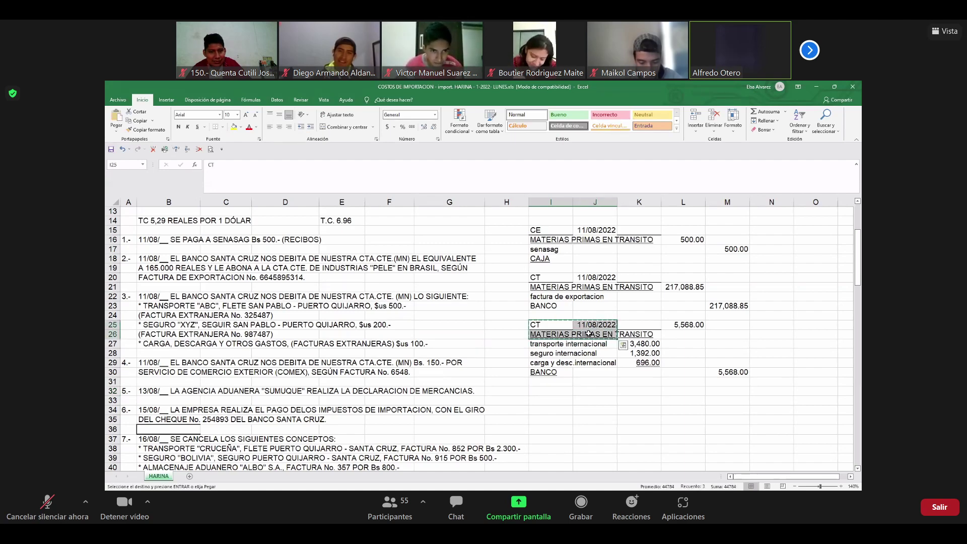
key(Down)
key(Down)
key(Down)
key(Down)
key(Down)
key(Down)
key(Down)
key(Return)
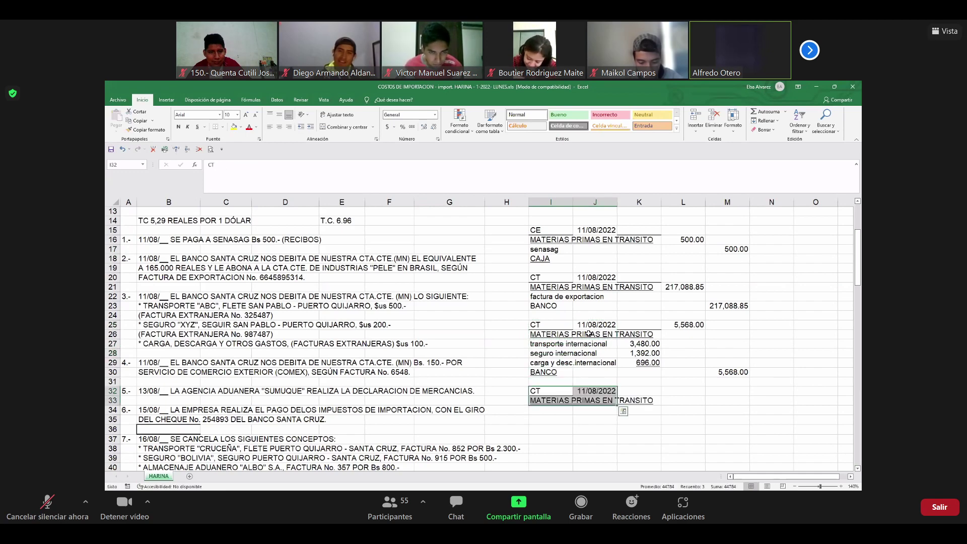
- Enter the detail line "comision bancaria por comex" in I34 under MATERIAS PRIMAS EN TRANSITO
key(Down)
key(Down)
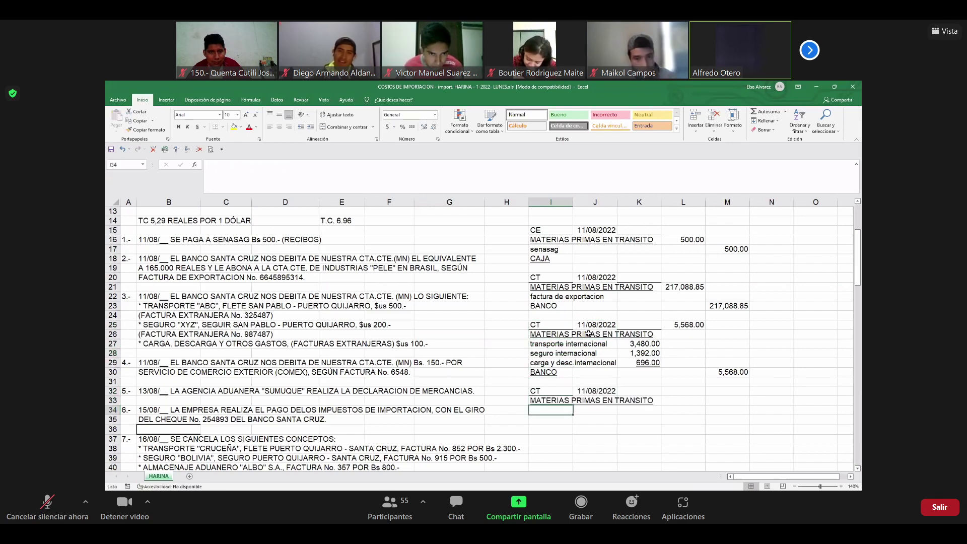
text(comi)
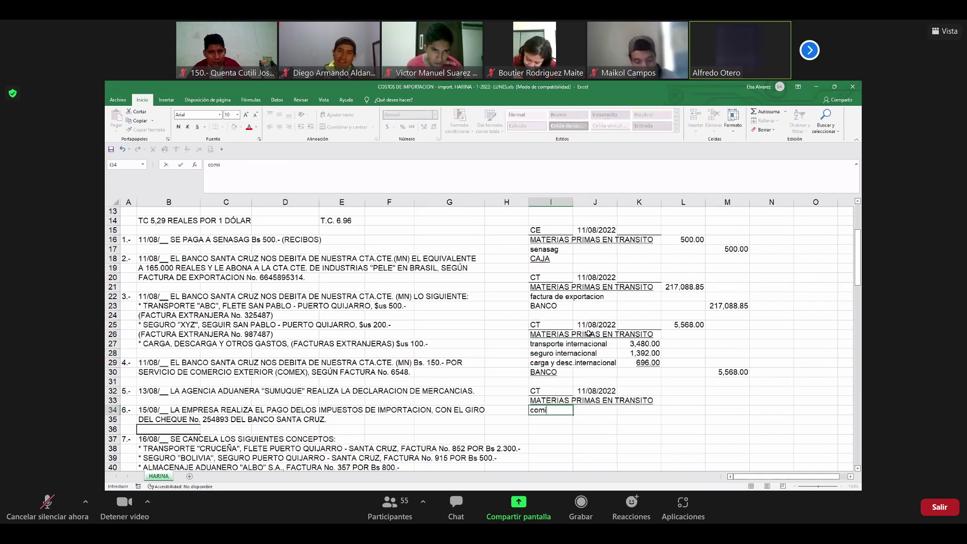
text(sion bancar)
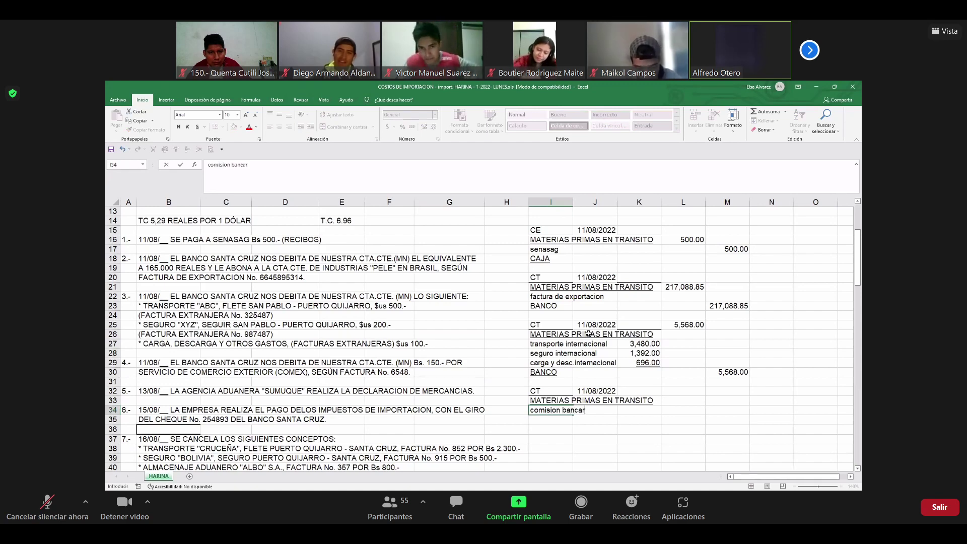
text(ia por comex)
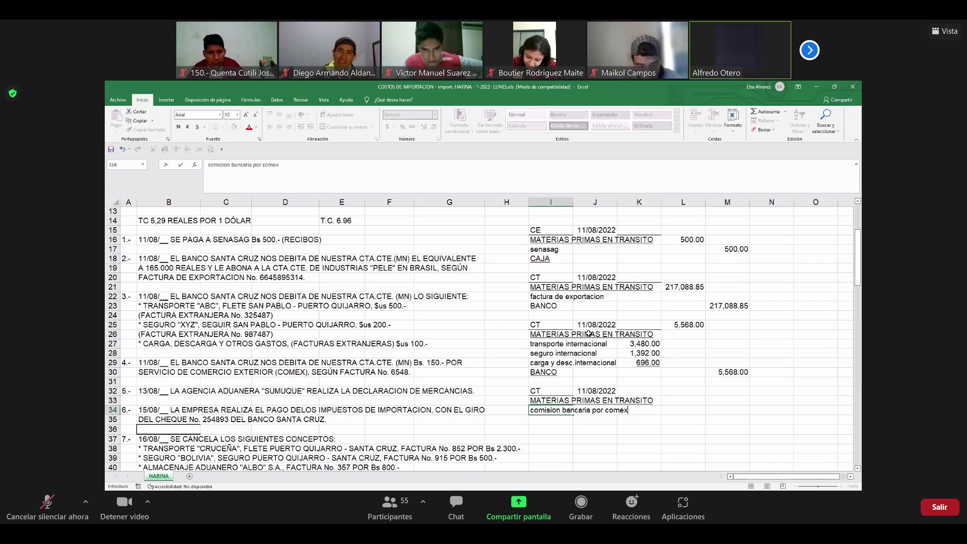
key(Return)
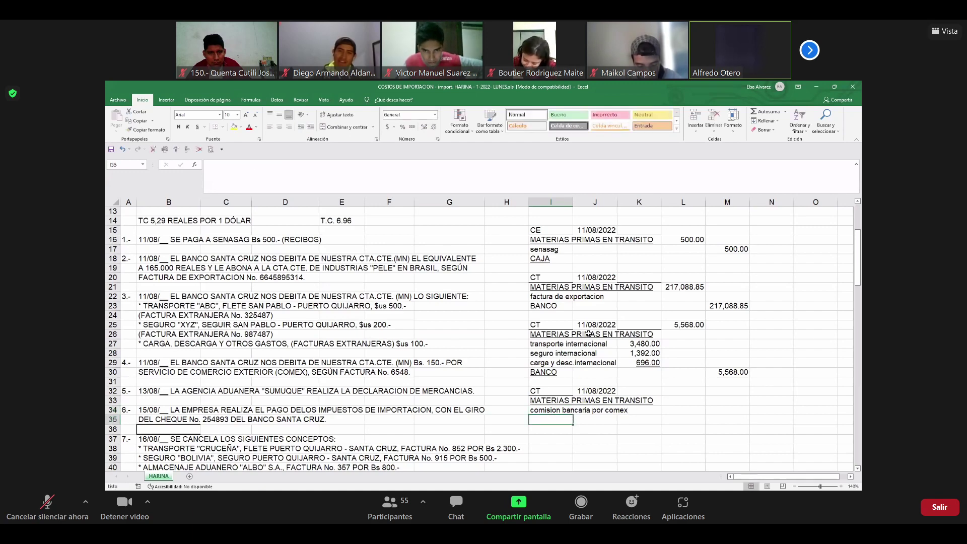
- Enter the accounts CREDITO FISCAL in I35 and BANCO in I36, and underline both
text(CREDITO FISCAL)
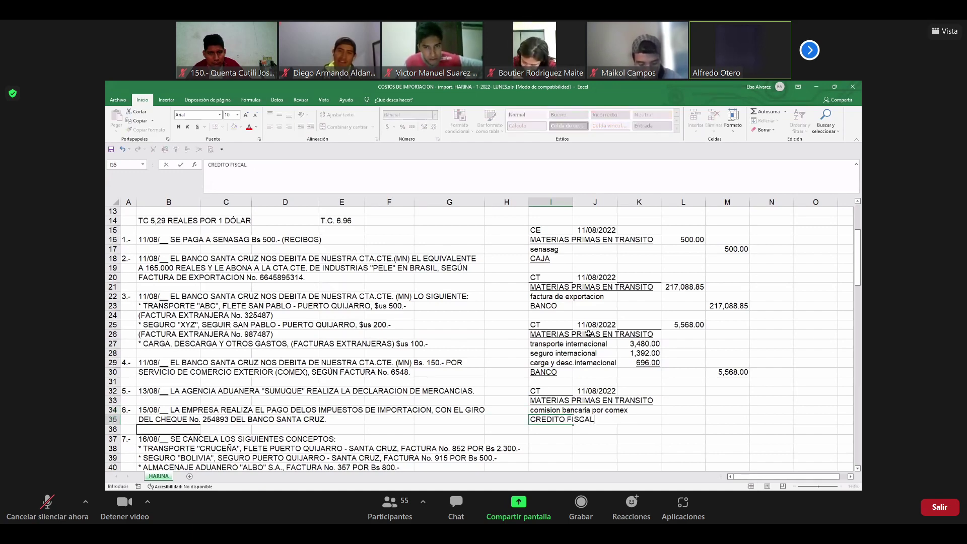
key(Return)
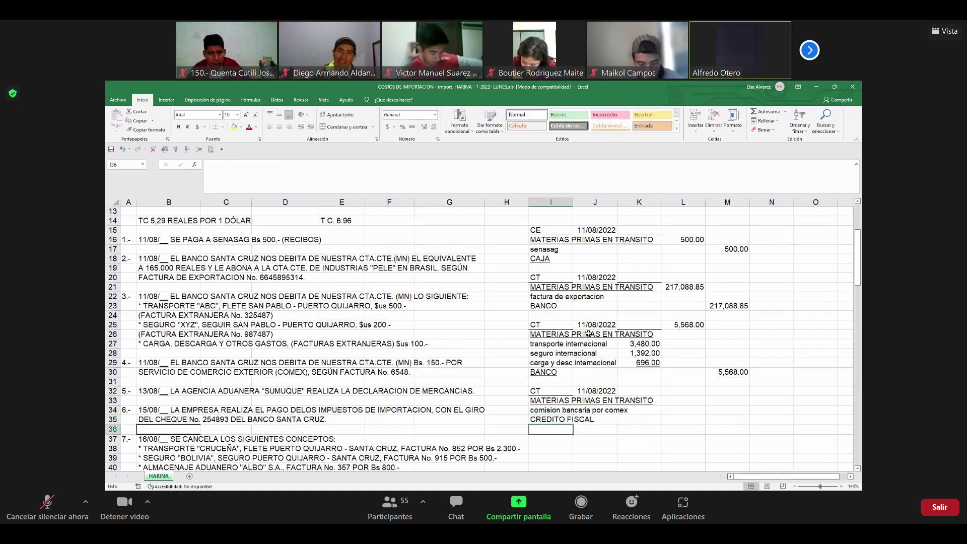
text(BANC)
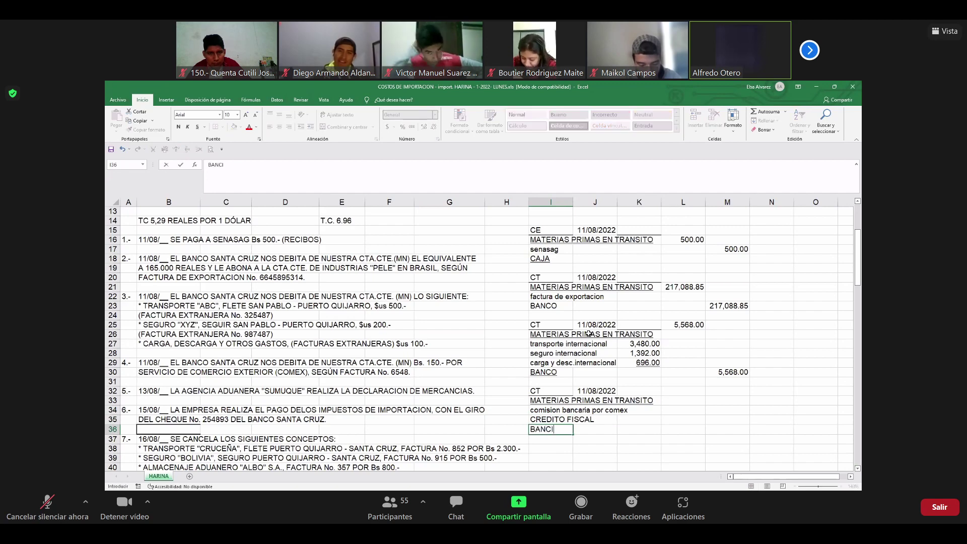
text(O)
key(Up)
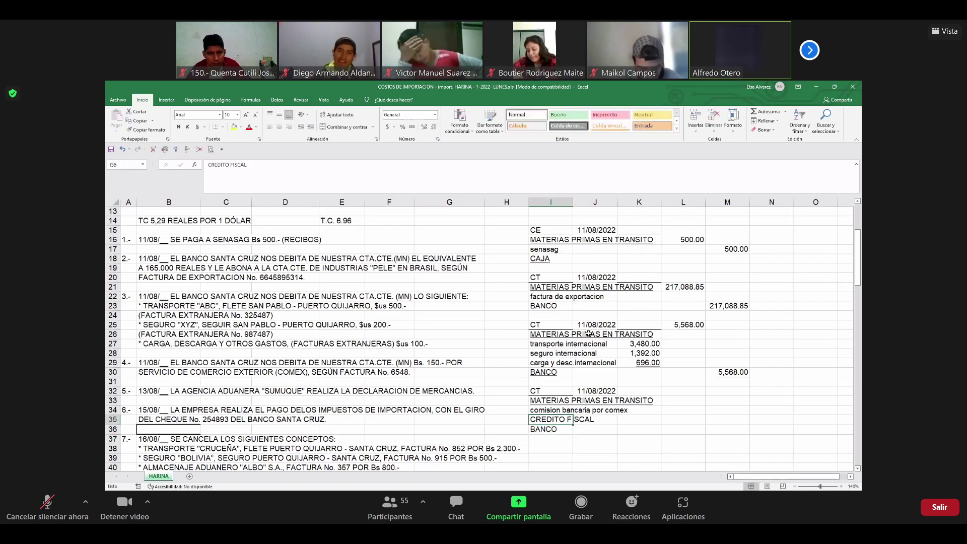
key(shift+Down)
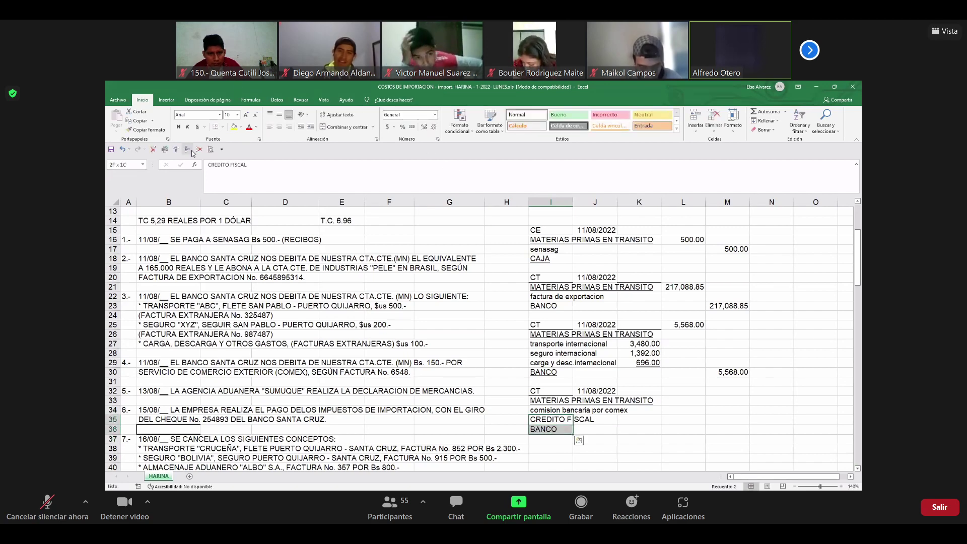
click(198, 127)
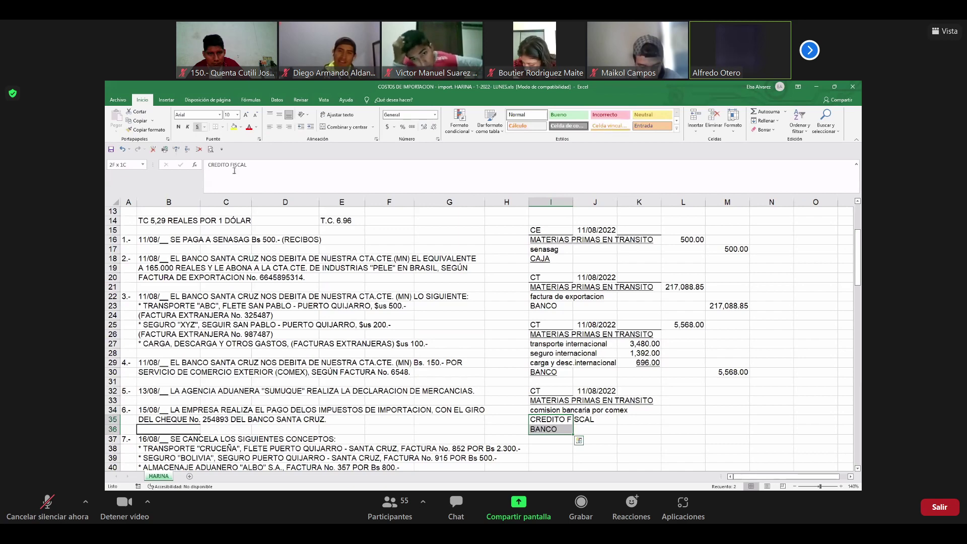
- Calculate the bank commission's debit amounts with +150*0.87 in L33 and the tax credit with +150*0.13 in L35
click(693, 400)
text(+)
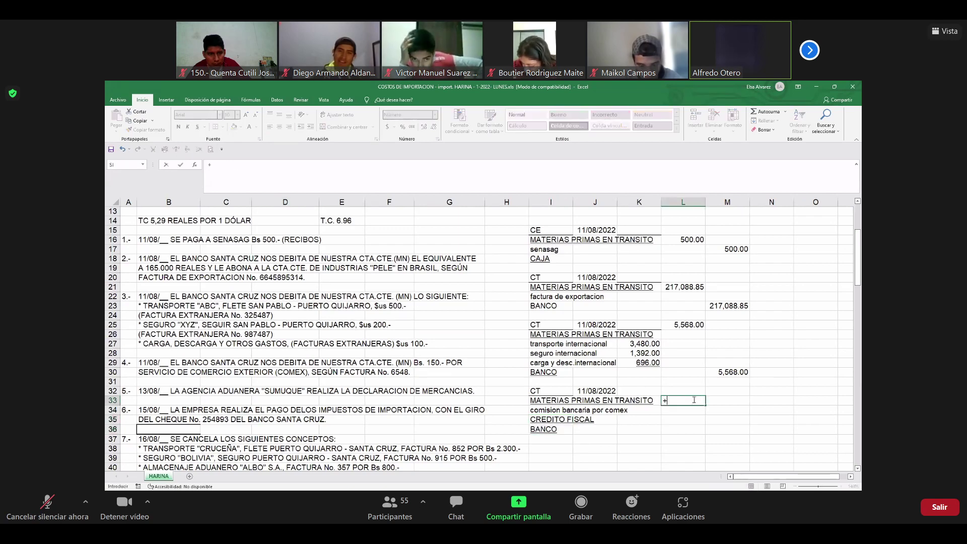
text(150*0.87)
key(Return)
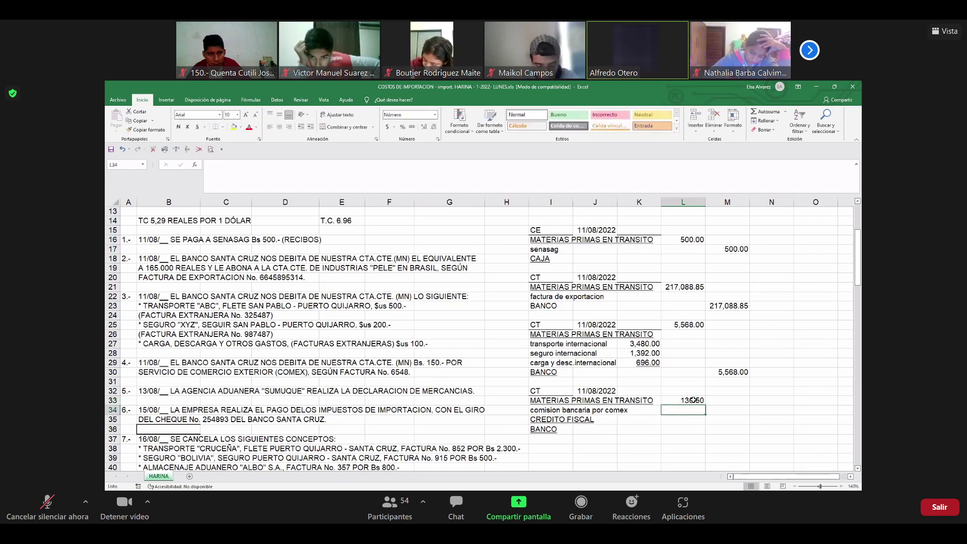
key(Return)
text(+150*0.13)
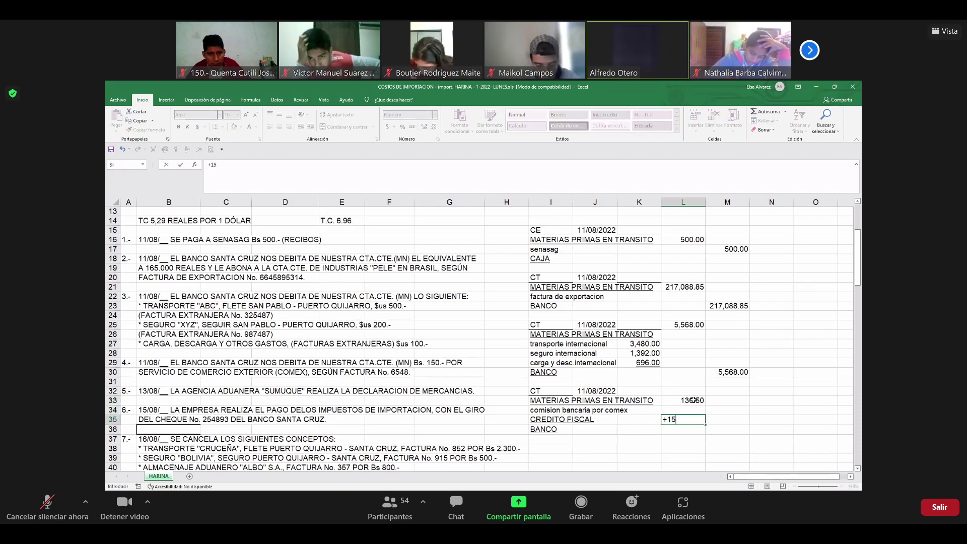
key(Return)
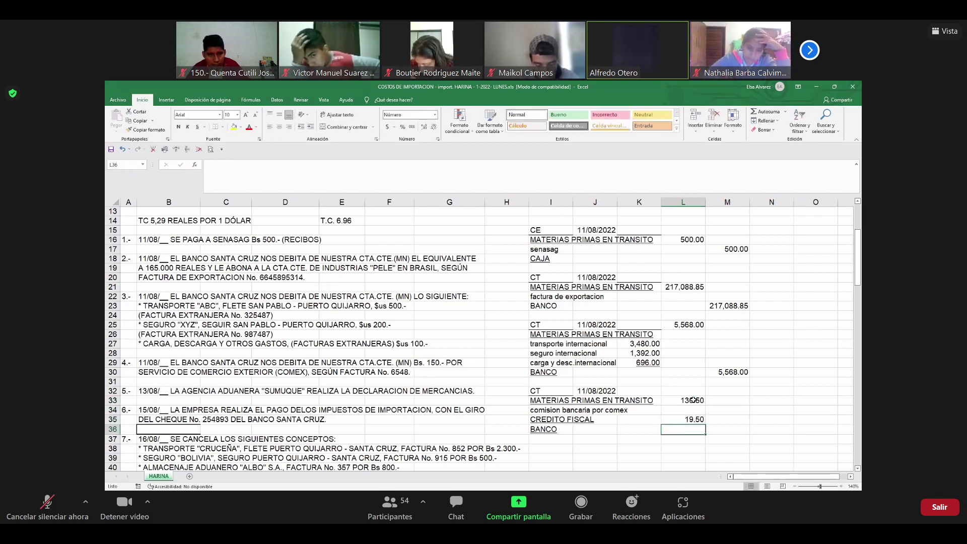
- Credit BANCO in M36 with a formula adding the debits in L35 and L33
key(Right)
text(+)
key(Left)
key(Up)
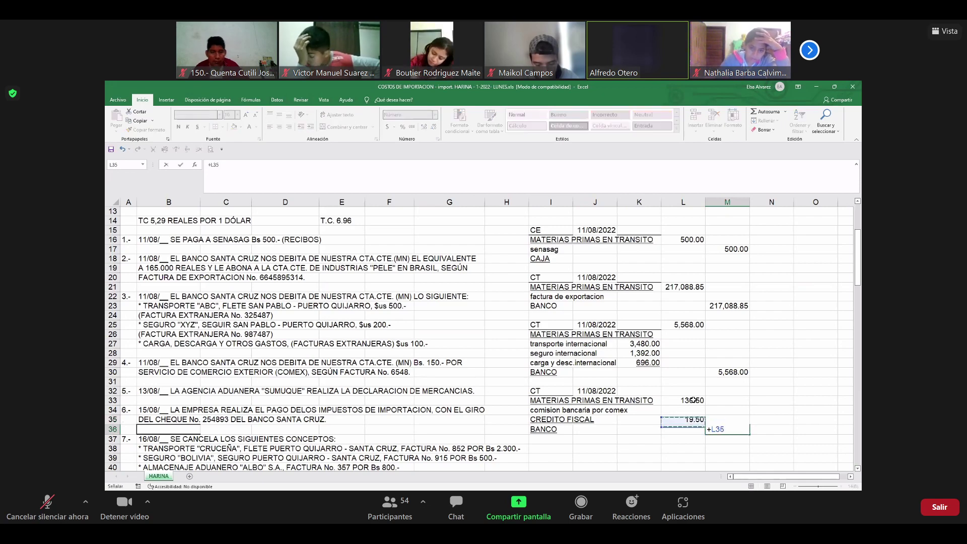
text(+)
key(Up)
key(Up)
key(Up)
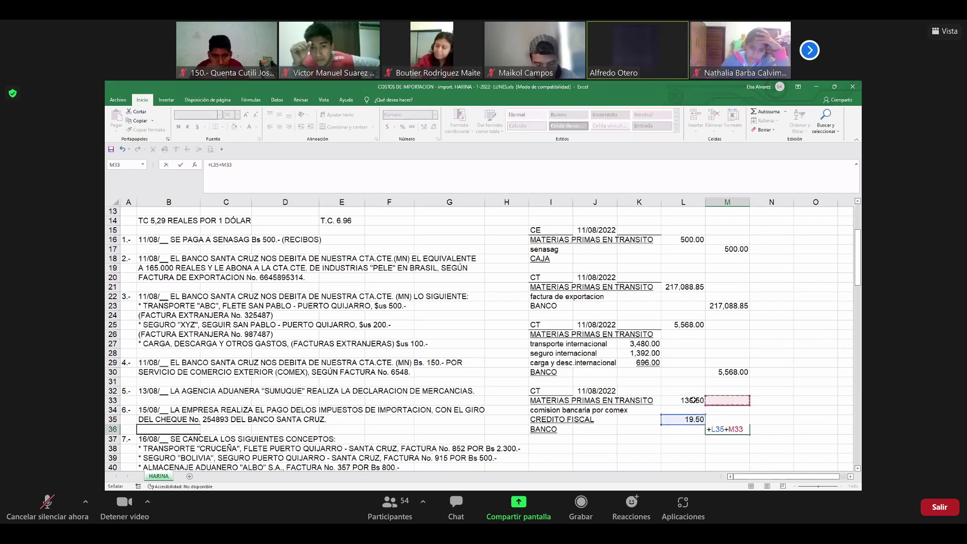
key(Left)
key(Return)
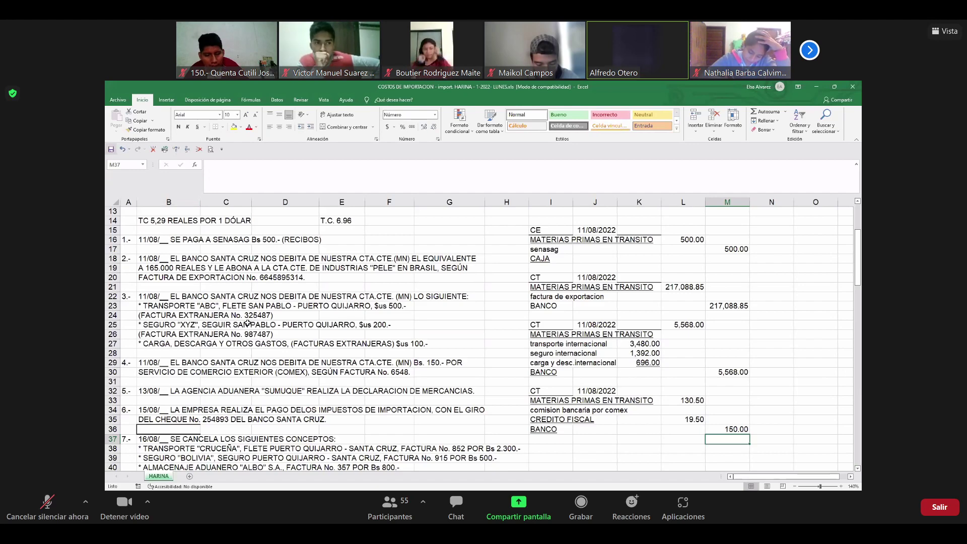
- Review the remaining transactions 5 to 8 and the exercise's requirements against the journal entries recorded so far
scroll(286, 352, down, 2)
scroll(286, 351, down, 3)
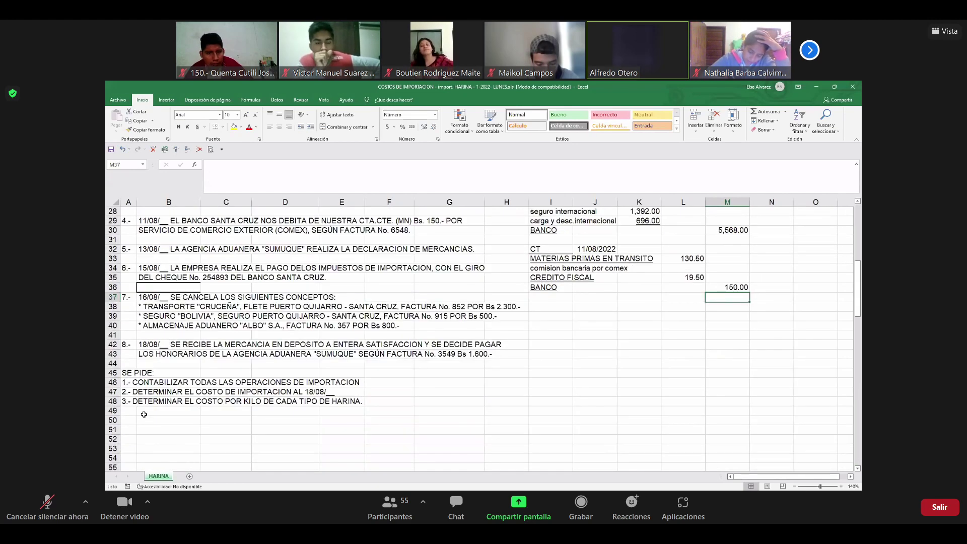
click(176, 412)
key(Left)
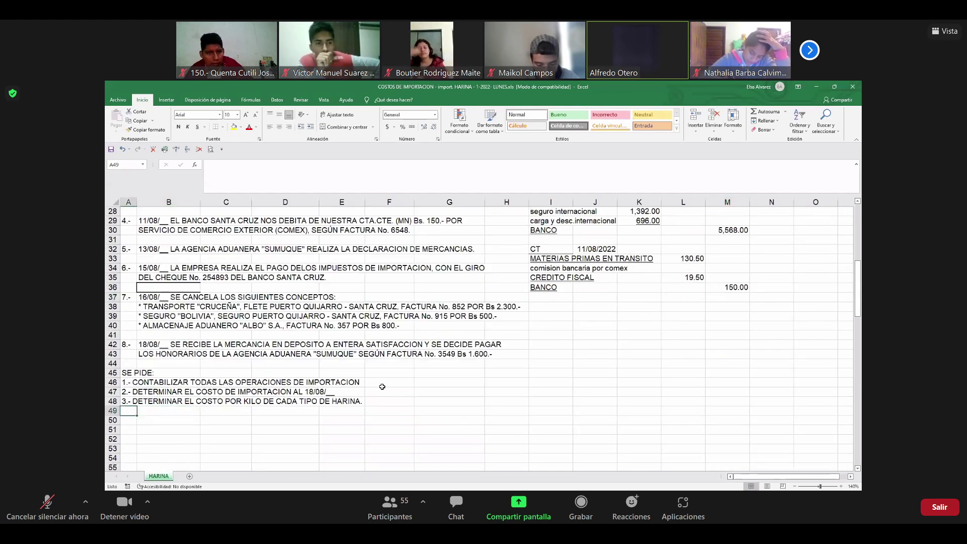
scroll(407, 388, up, 2)
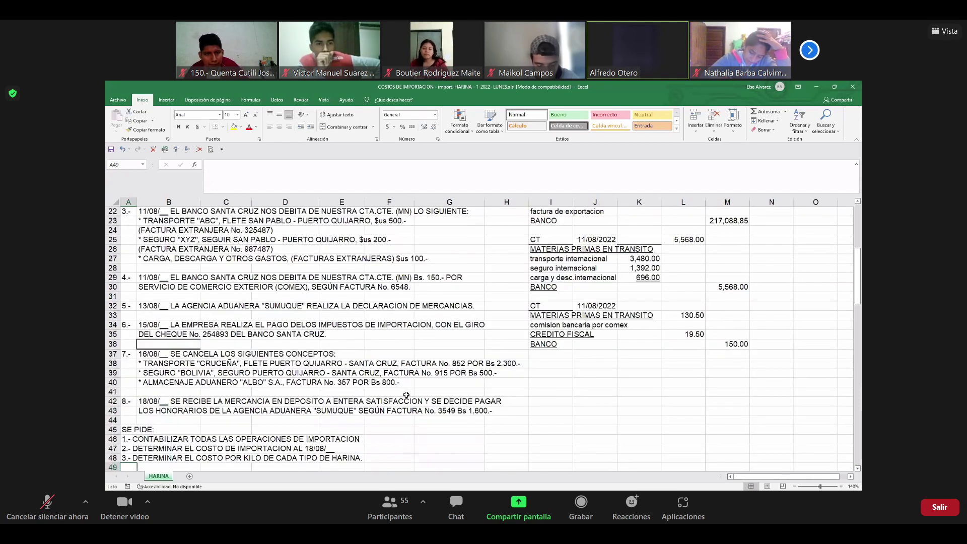
scroll(406, 395, up, 2)
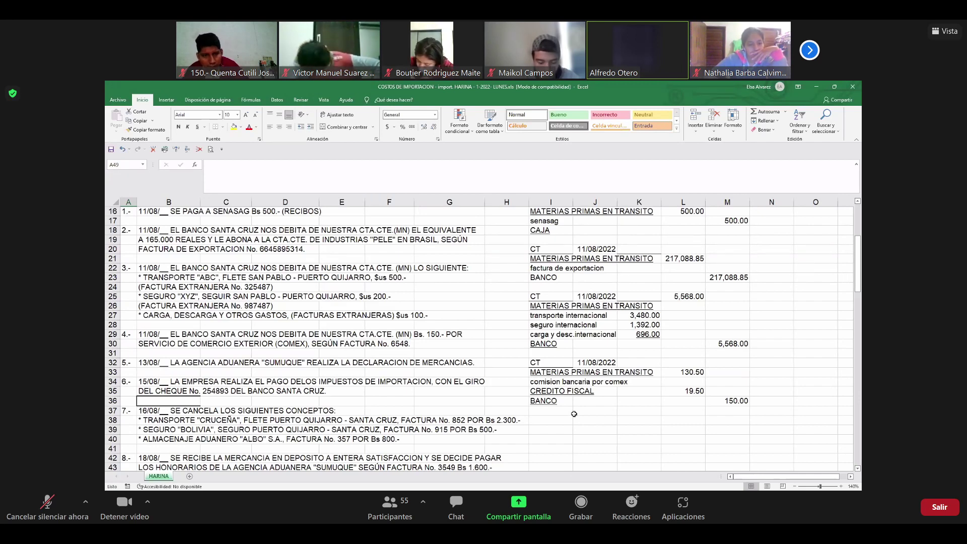
scroll(584, 418, up, 5)
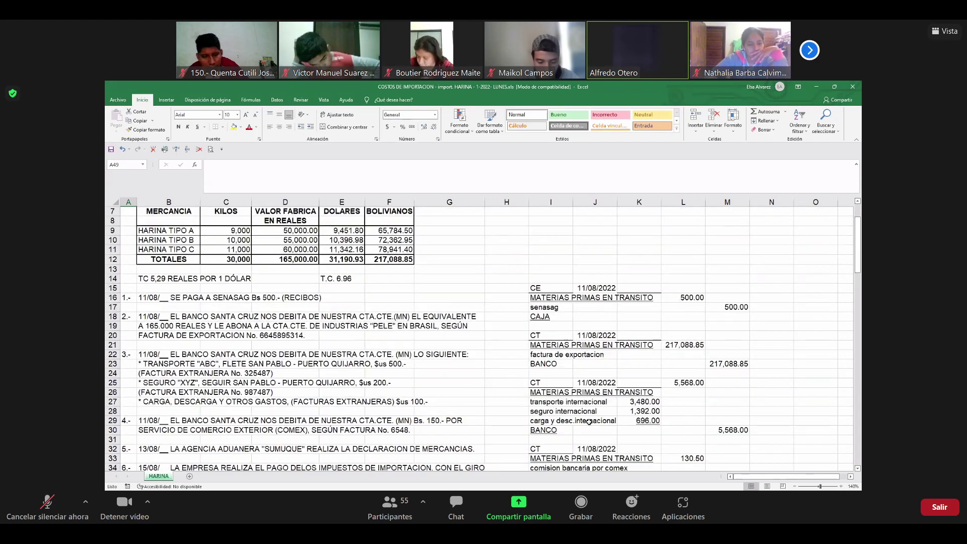
scroll(590, 422, down, 4)
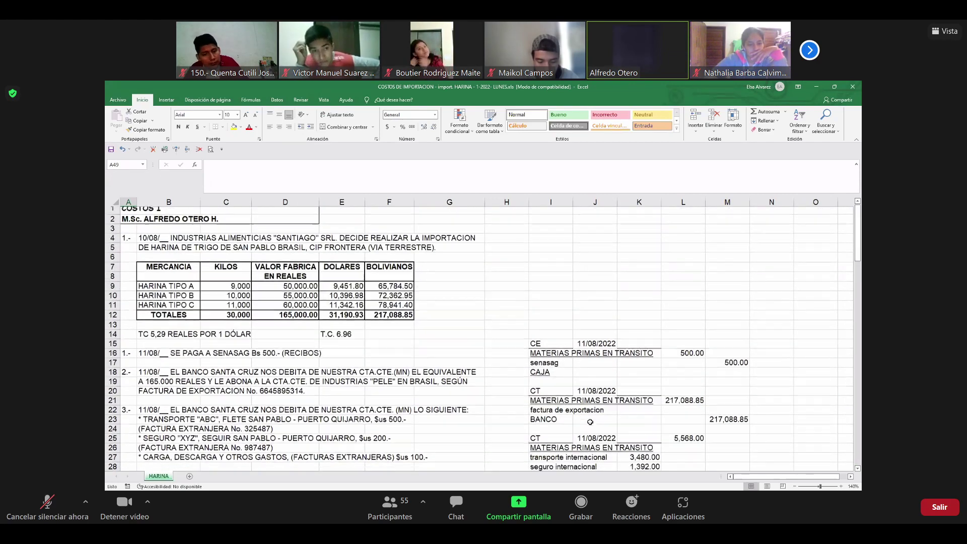
scroll(590, 422, down, 1)
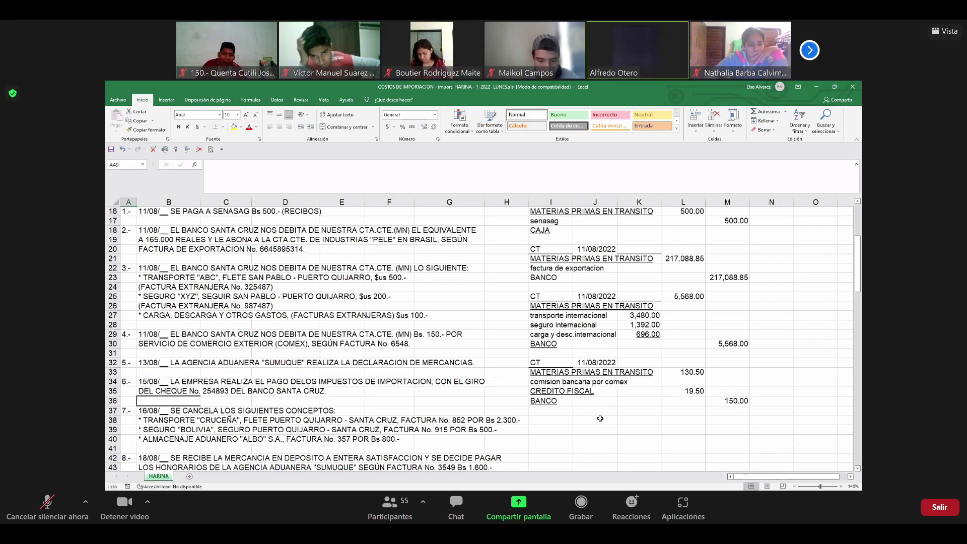
scroll(600, 419, down, 1)
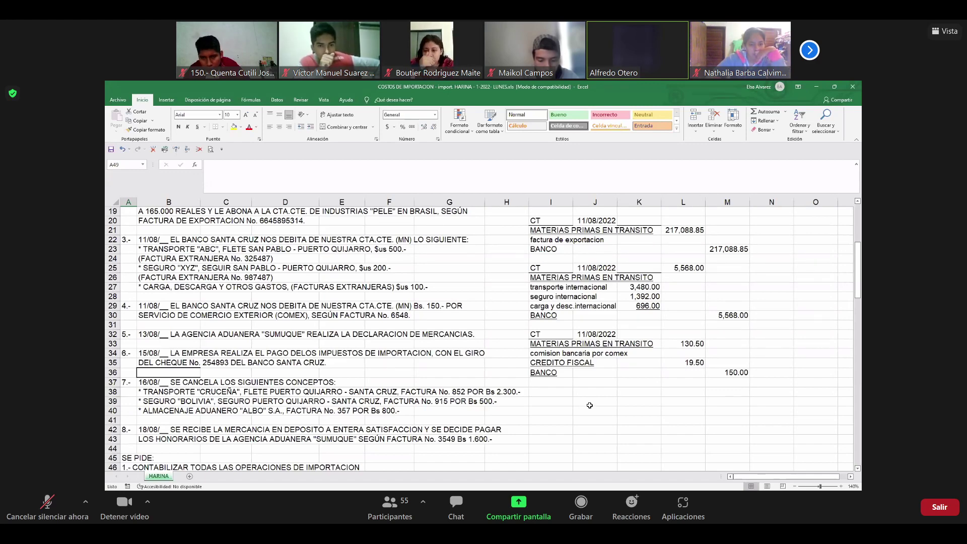
scroll(590, 405, down, 1)
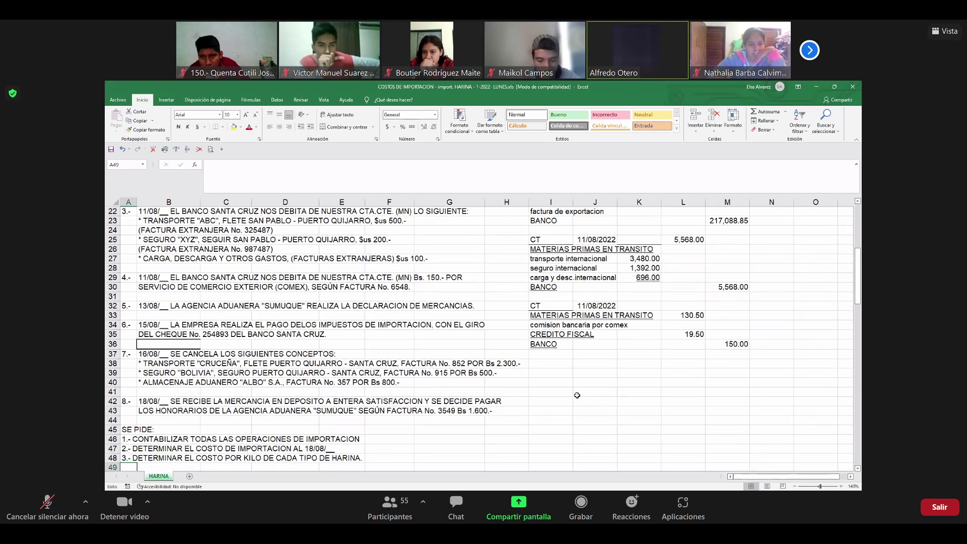
- Enter the underlined heading BASE IMPONIBLE PARA EL GRAVAMEN ARANCELARIO in I38
click(562, 370)
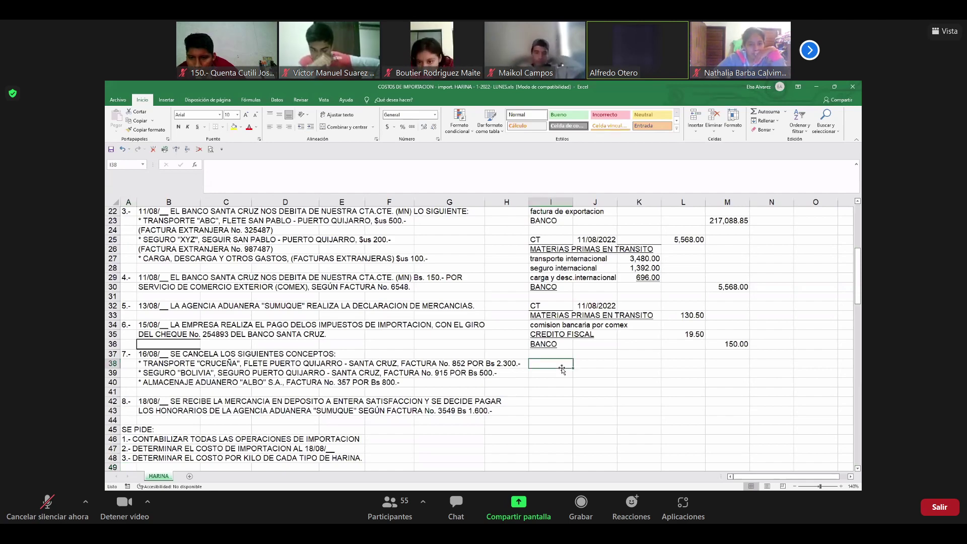
text(BASE IMPONI)
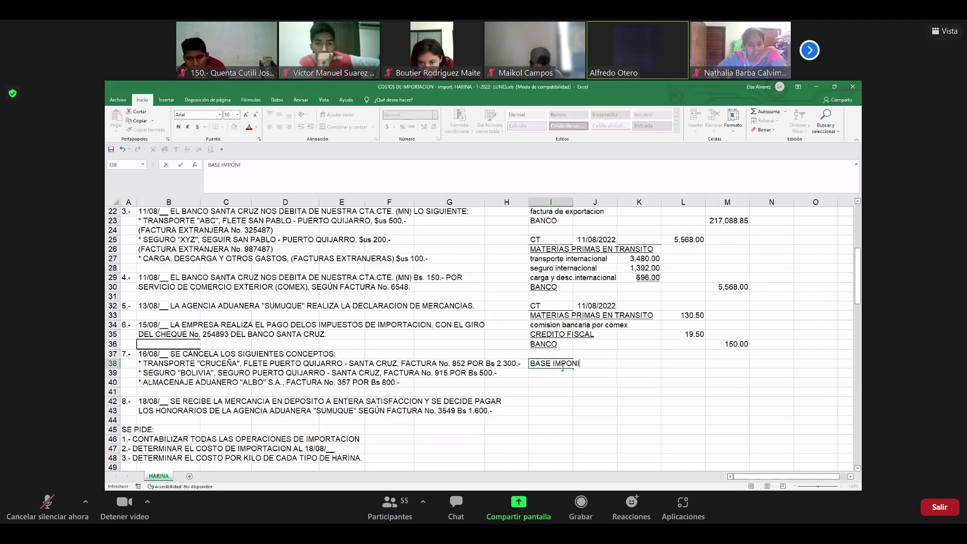
text(BLE )
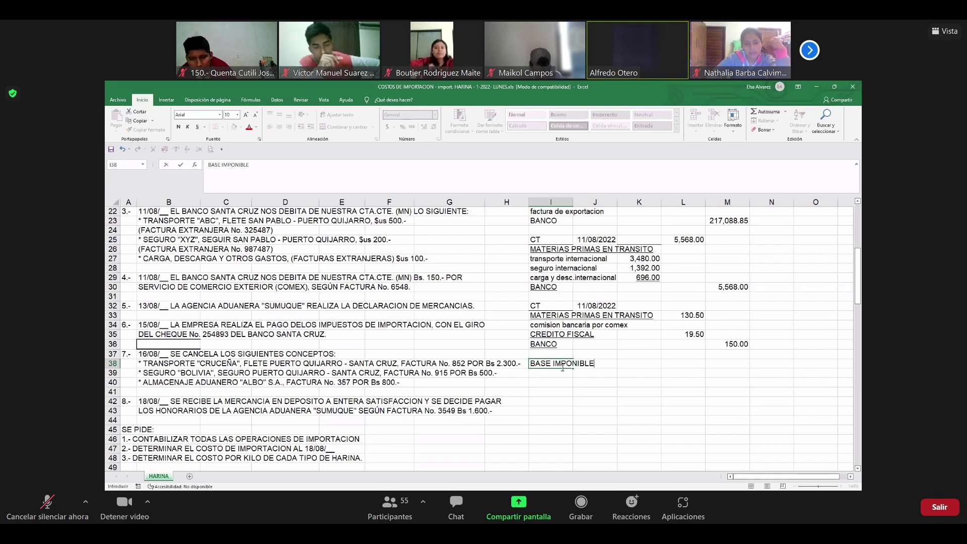
text(PARA)
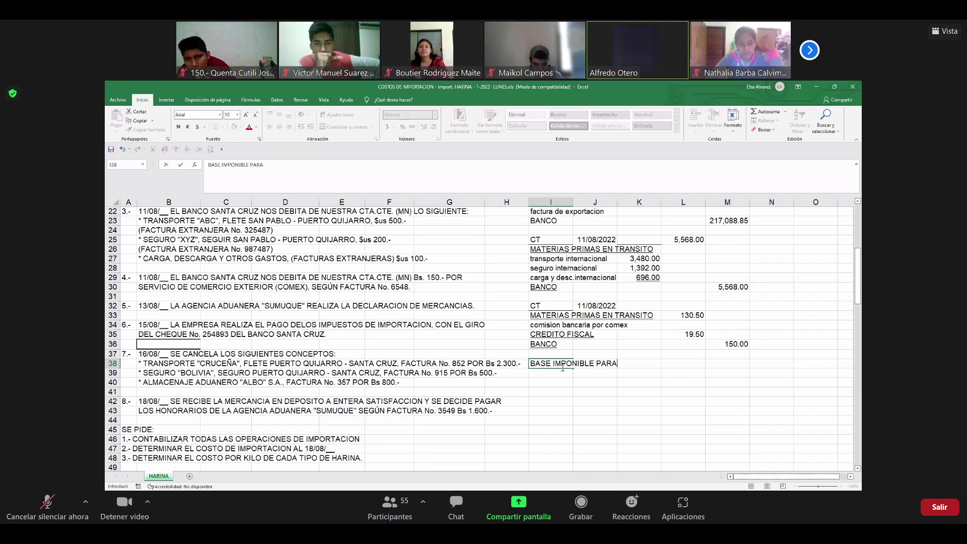
text( EL GRA)
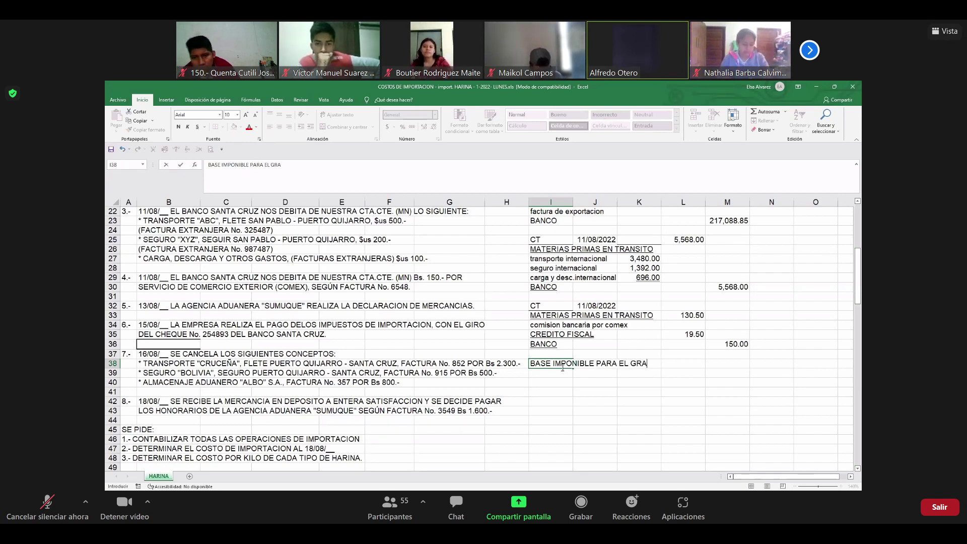
text(VAMEN)
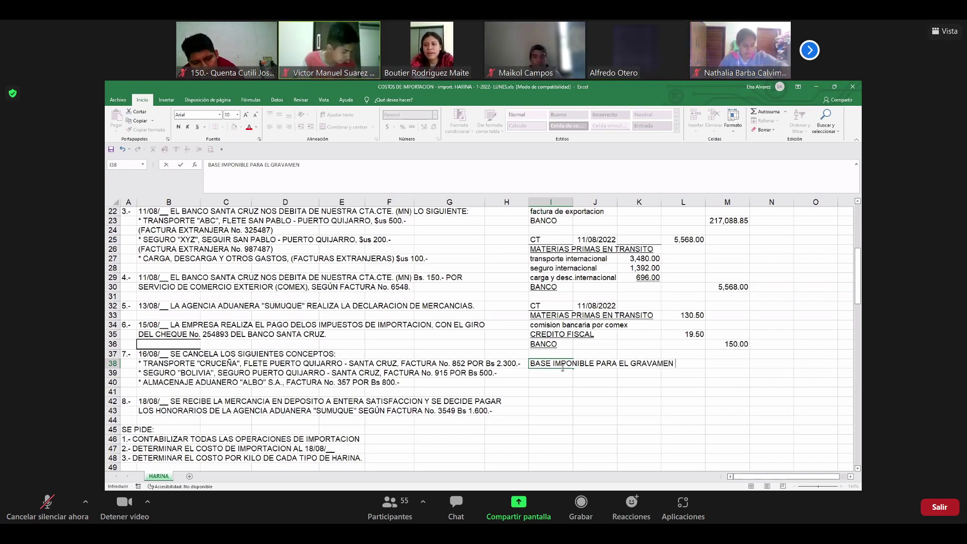
text( ARAMNC)
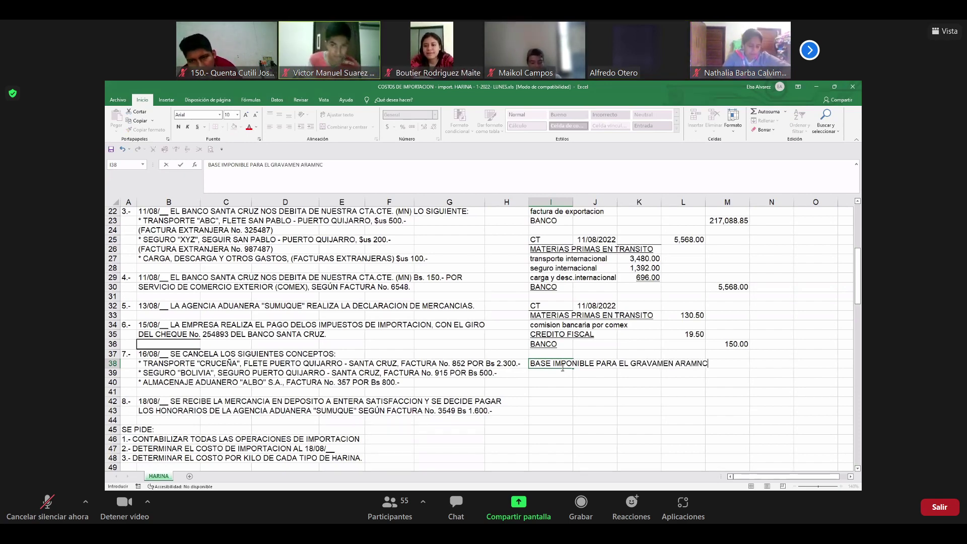
text(ELAR)
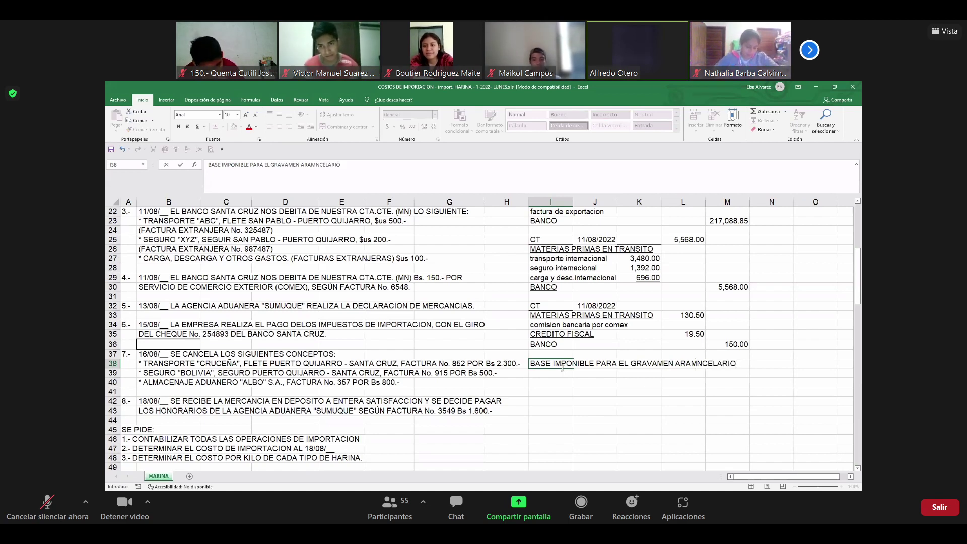
text(IO)
key(ctrl+Return)
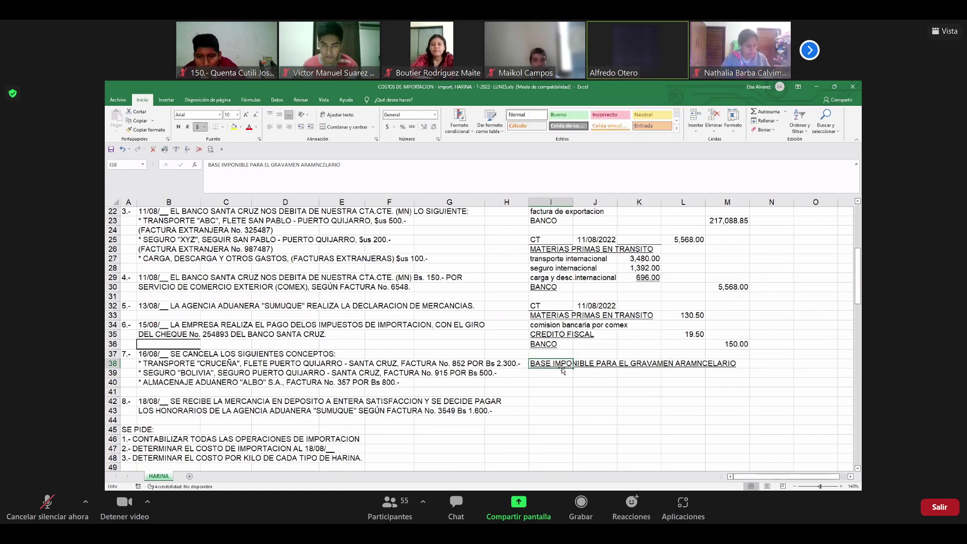
key(F2)
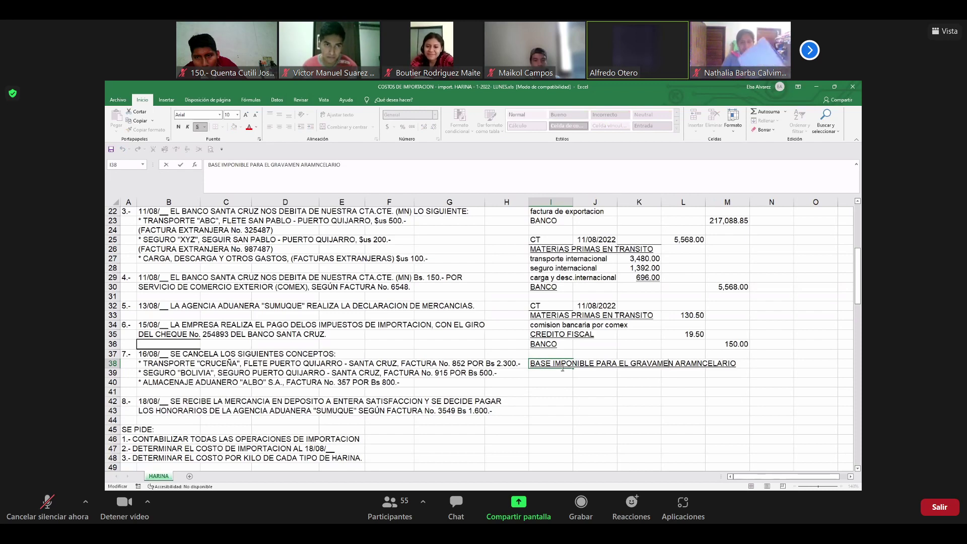
key(Left)
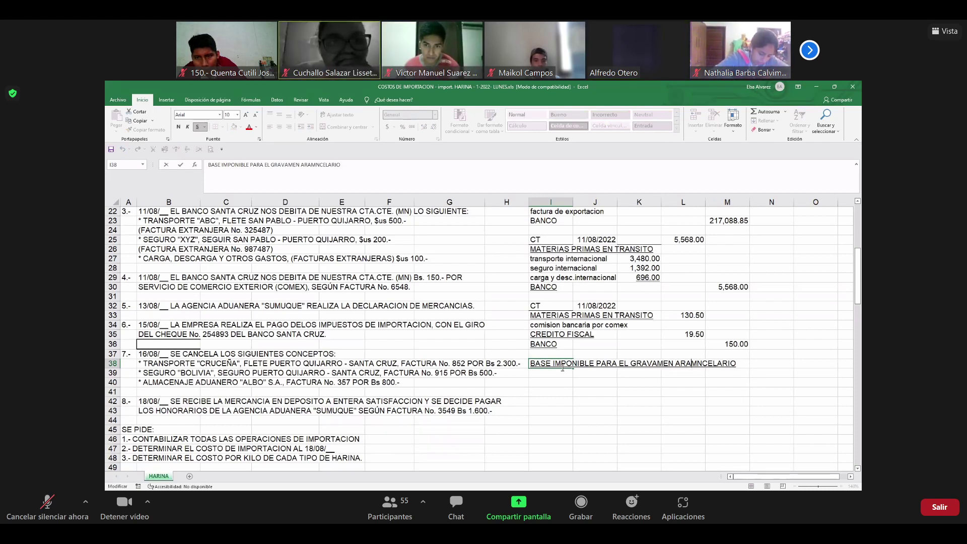
key(Delete)
key(ctrl+Return)
- Fill the heading row from I38 to M38 with yellow
key(shift+Right)
key(shift+Right)
key(shift+Right)
key(shift+Right)
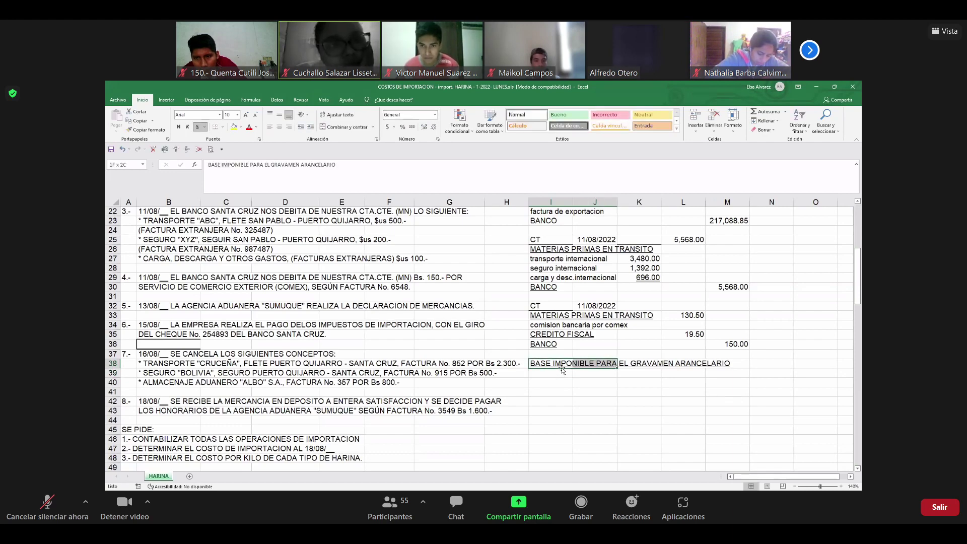
click(234, 129)
scroll(544, 374, down, 1)
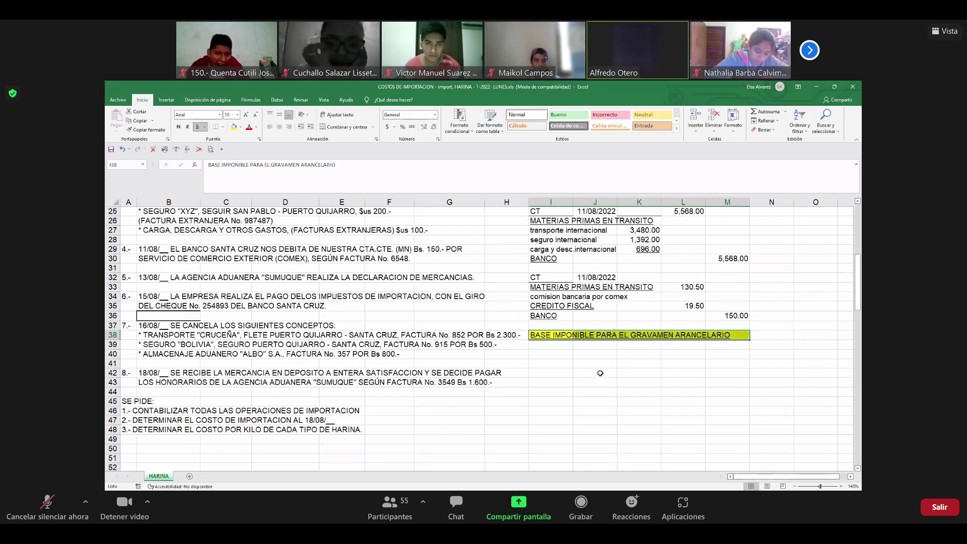
- Enter the subheading CIF-FRONTERA in I40 and fill I40:K40 with yellow
click(567, 357)
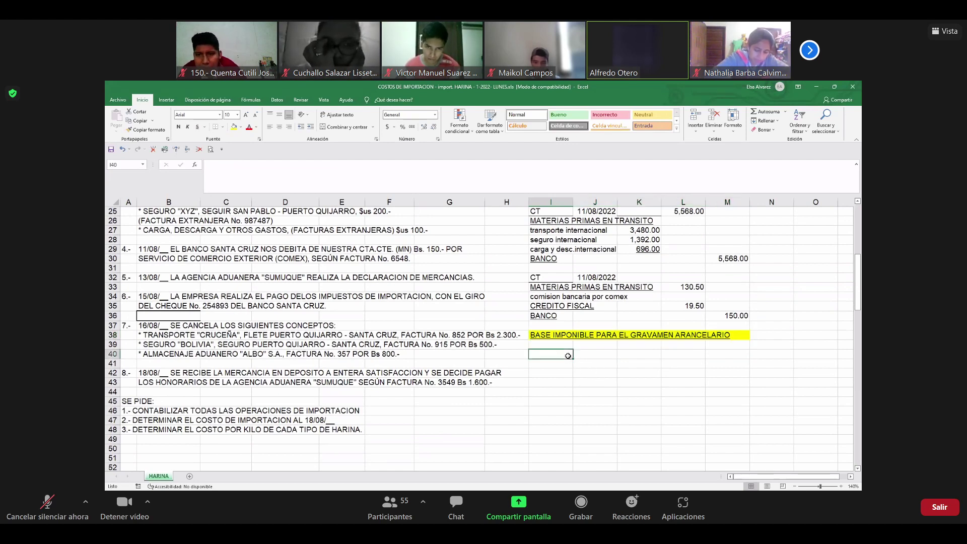
text(CIF-FR)
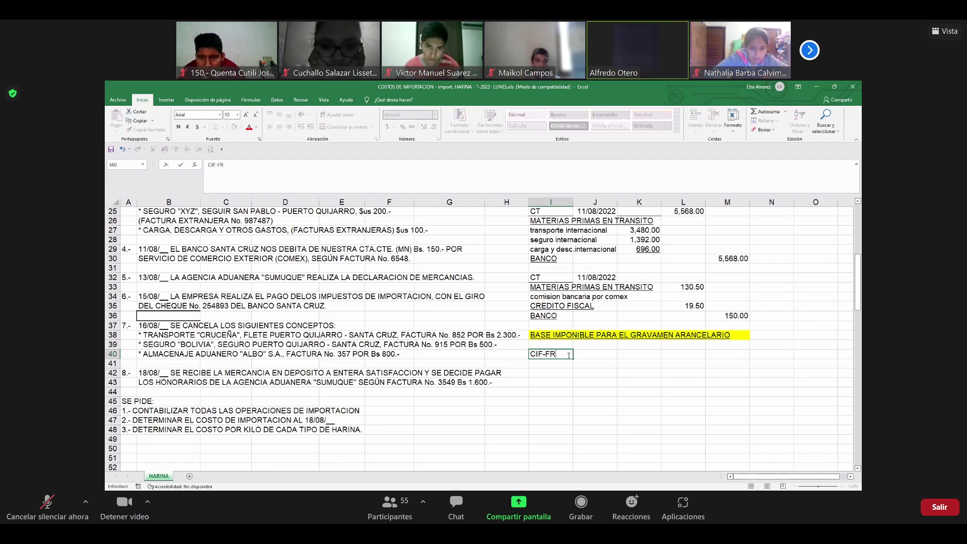
text(ONTERA)
key(ctrl+Return)
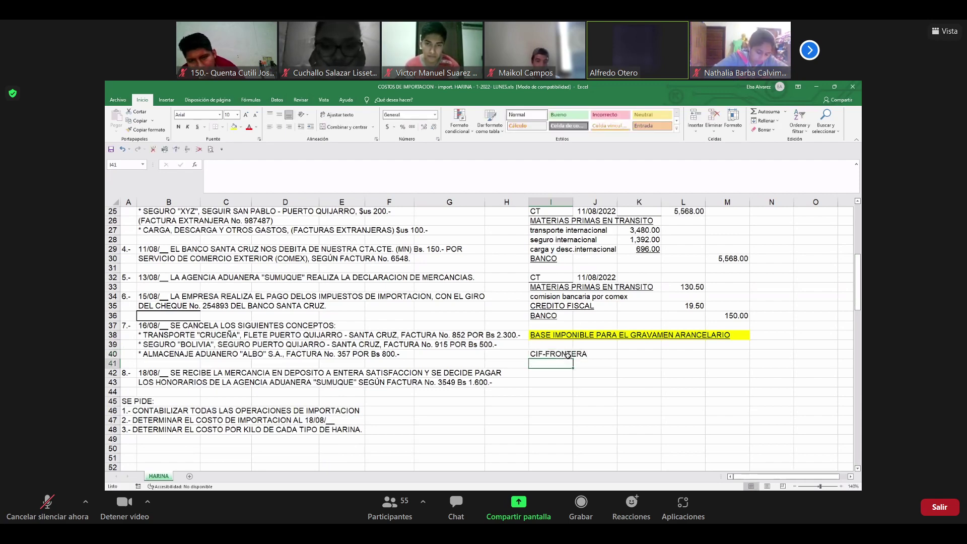
drag(568, 356, 652, 355)
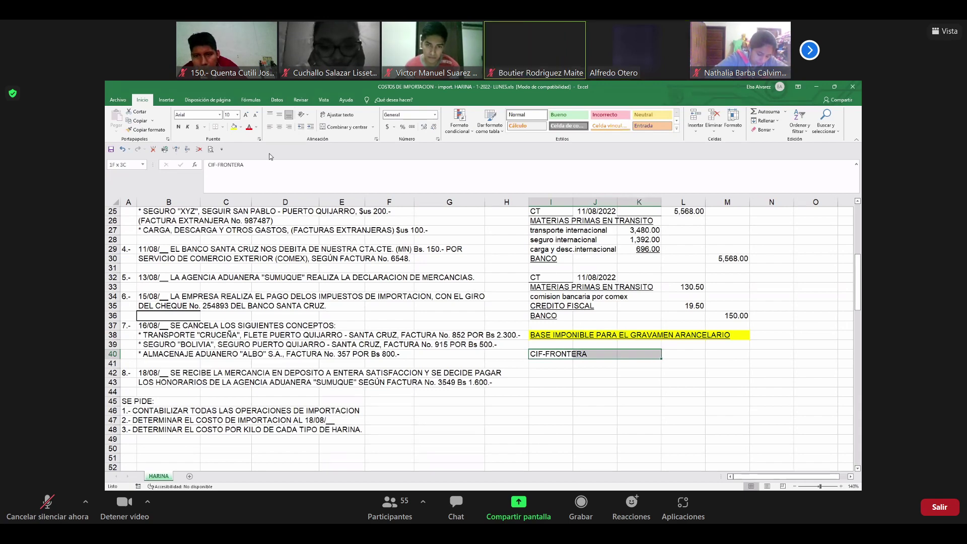
click(235, 128)
- List the first CIF components, FACTURA DE EXPORTACION in I41 and FLETE INTERNACIONAL in I42
click(564, 369)
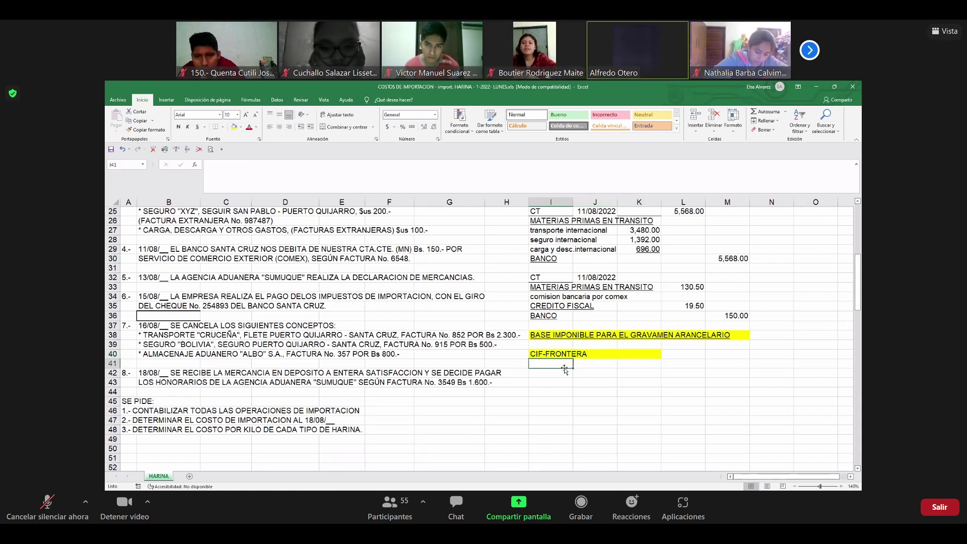
text(FACTURA DE EXPORTA)
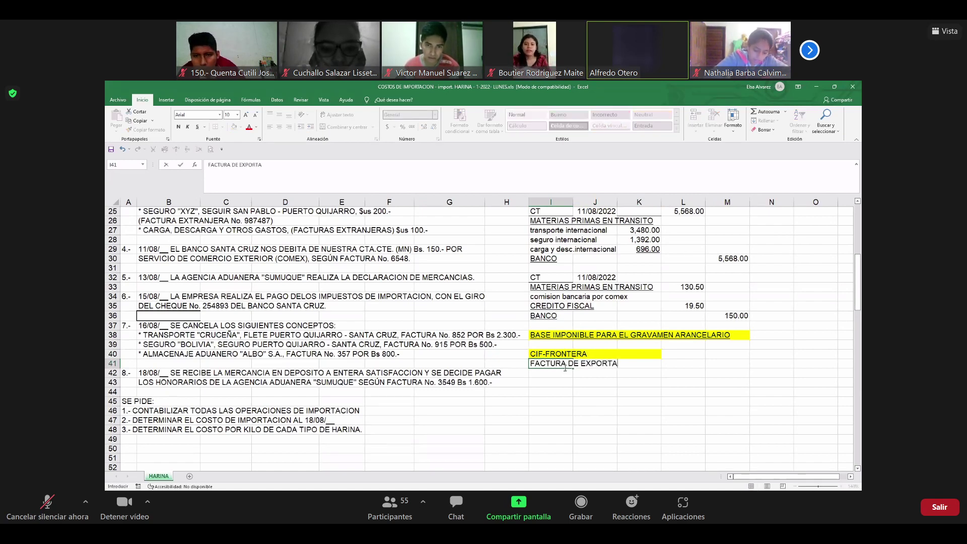
text(CION)
key(Return)
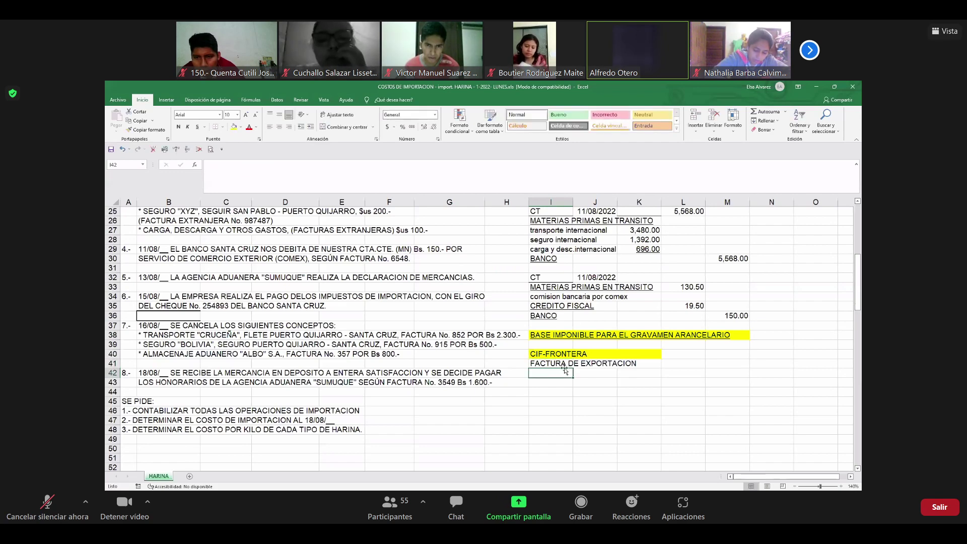
text(FLETE INT)
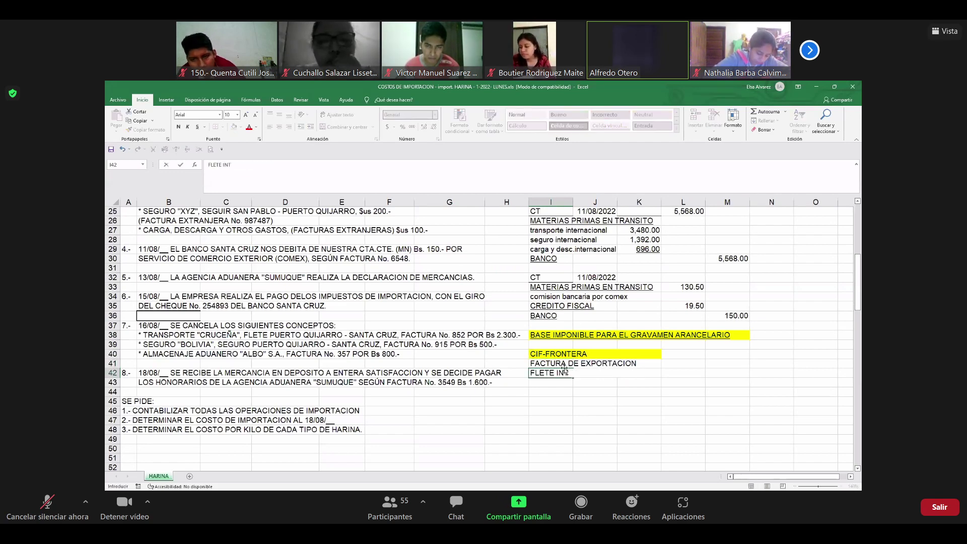
text(ERNACIONAL)
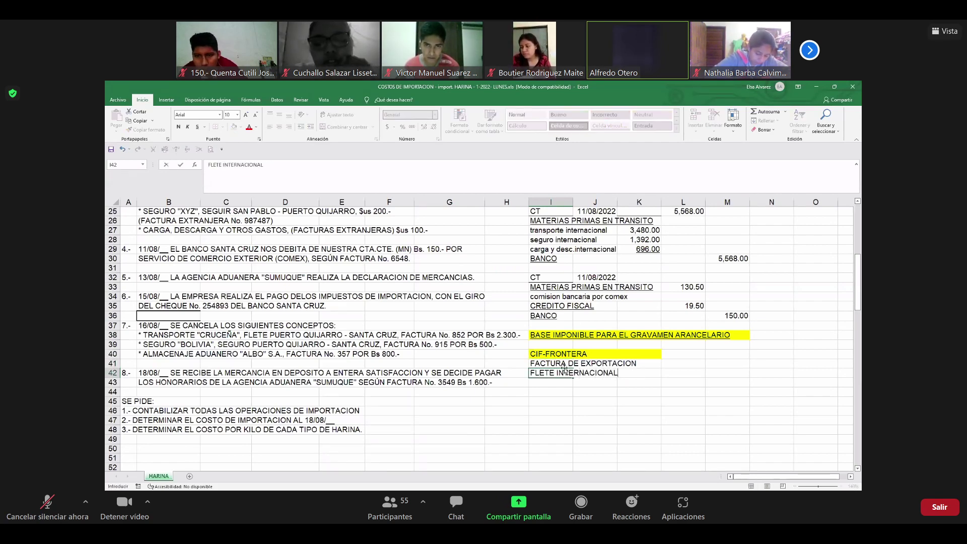
key(Return)
- Add the CIF components SEGURO INTERNACIONAL in I43 and CARGA Y DESC.INTERNACIONAL in I44
text(SEGUR)
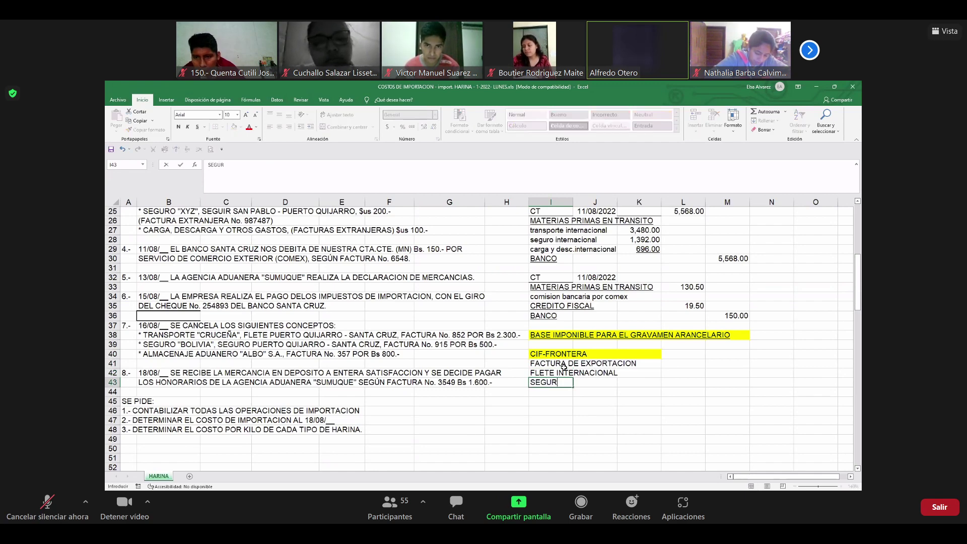
text(O INTERN)
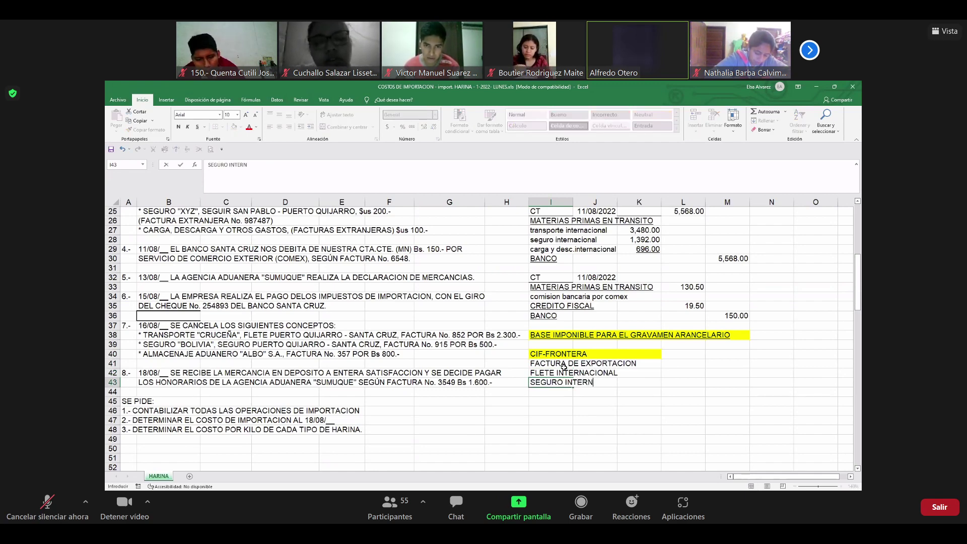
text(ACIONA)
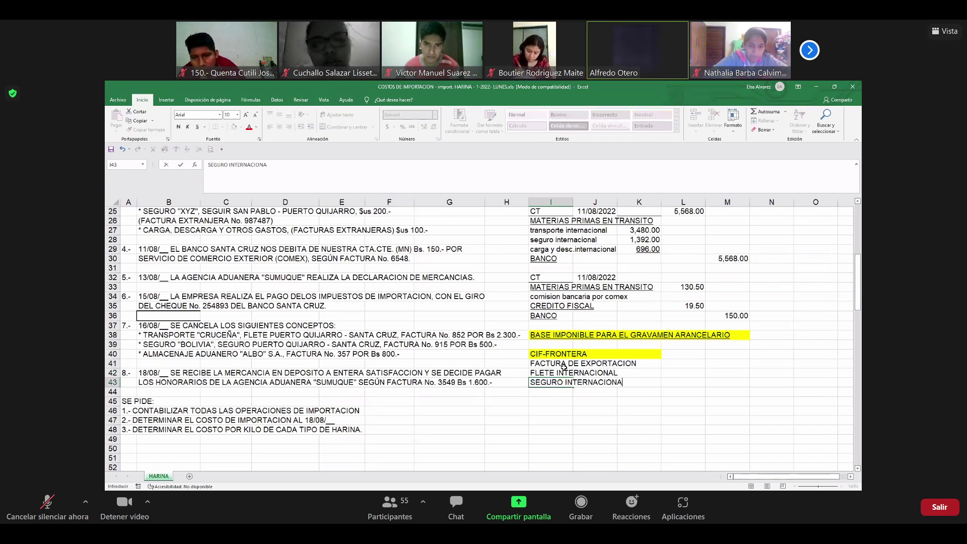
text(L)
key(Return)
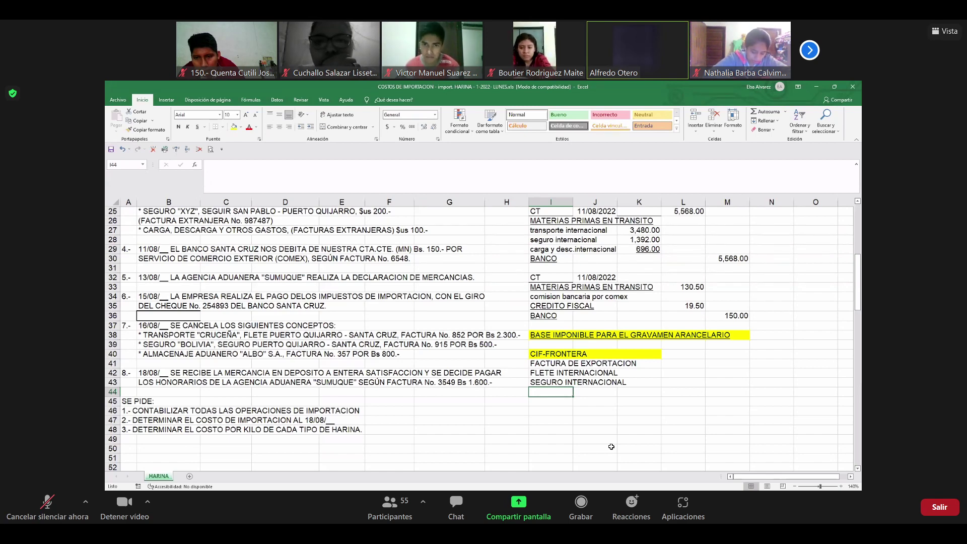
text(CAR)
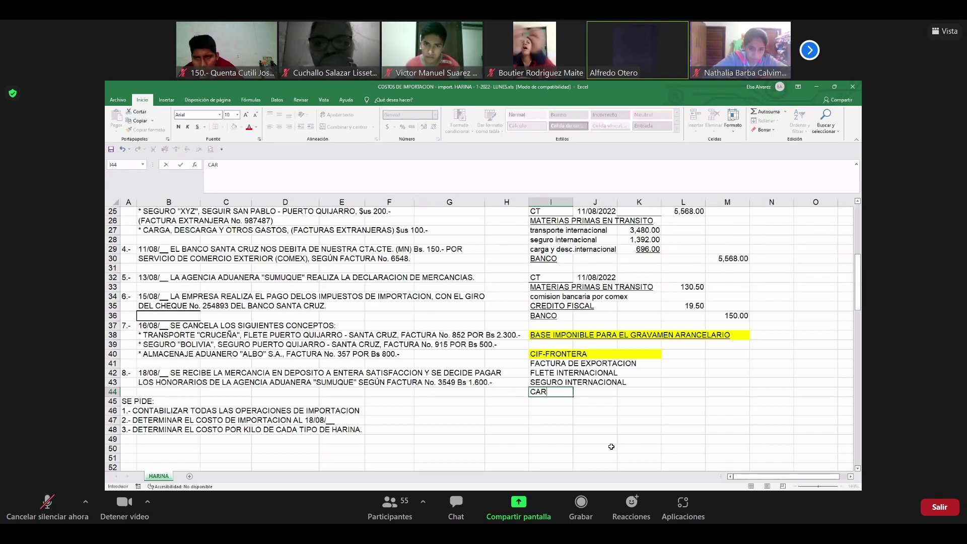
text(GA Y DES)
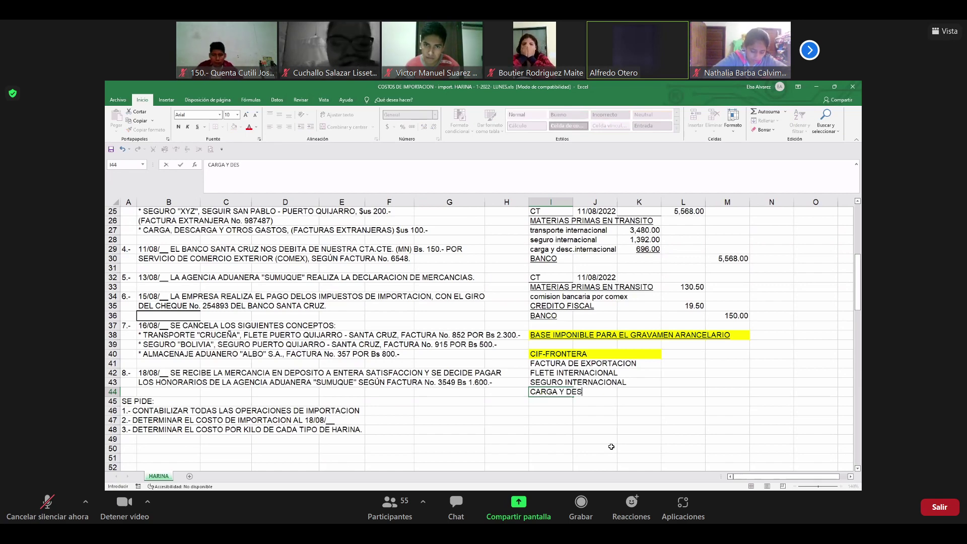
text(C.INTER)
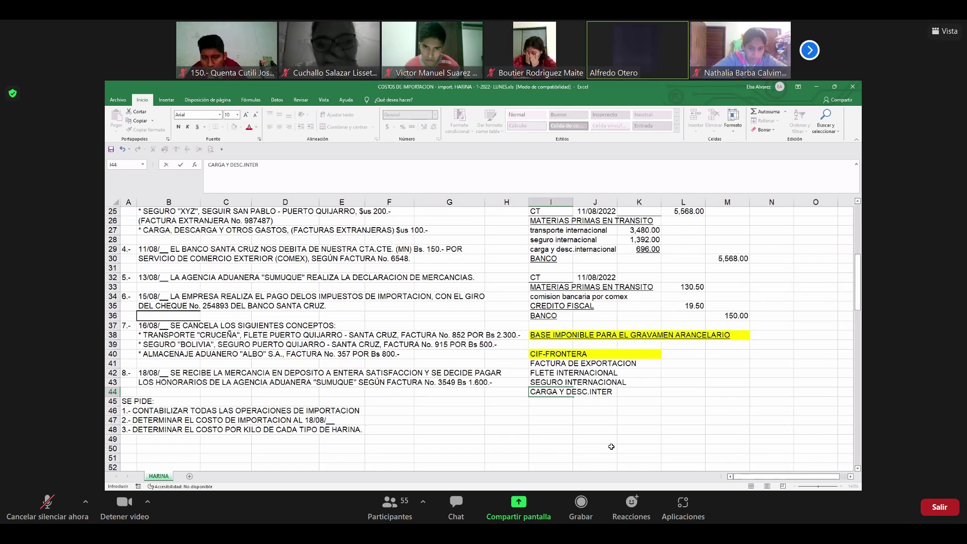
text(NACIONAL)
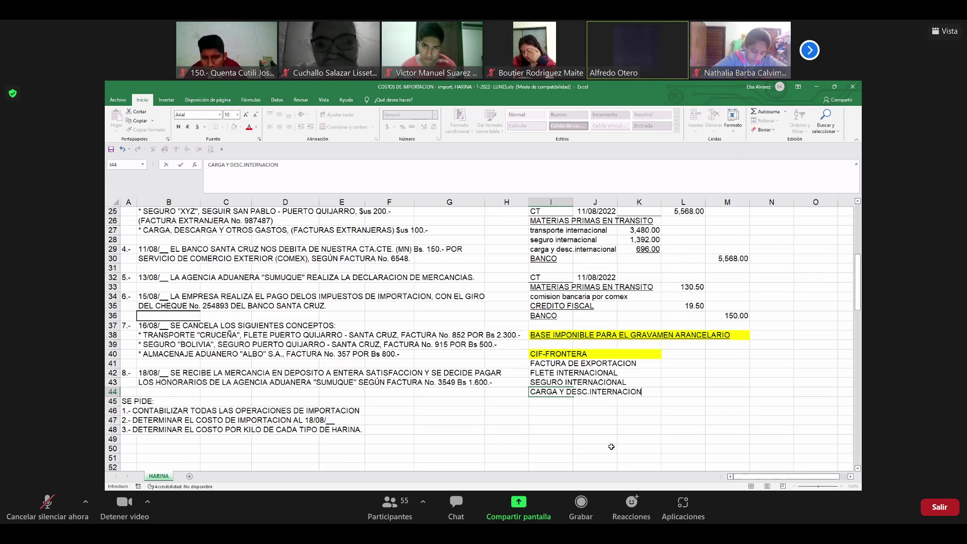
key(Up)
- Fill L40 with yellow and enter the currency column heading USD in it
key(Up)
key(Right)
key(Right)
key(Right)
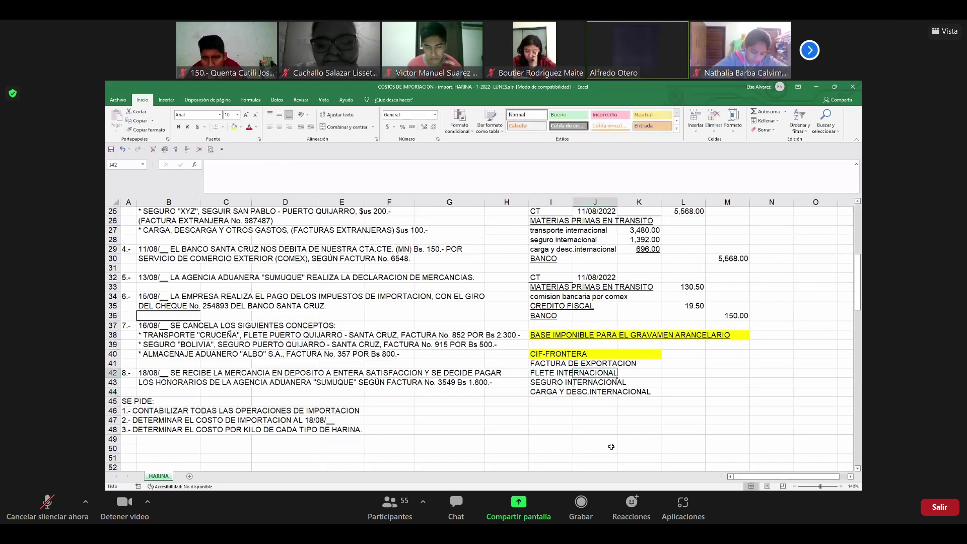
key(Up)
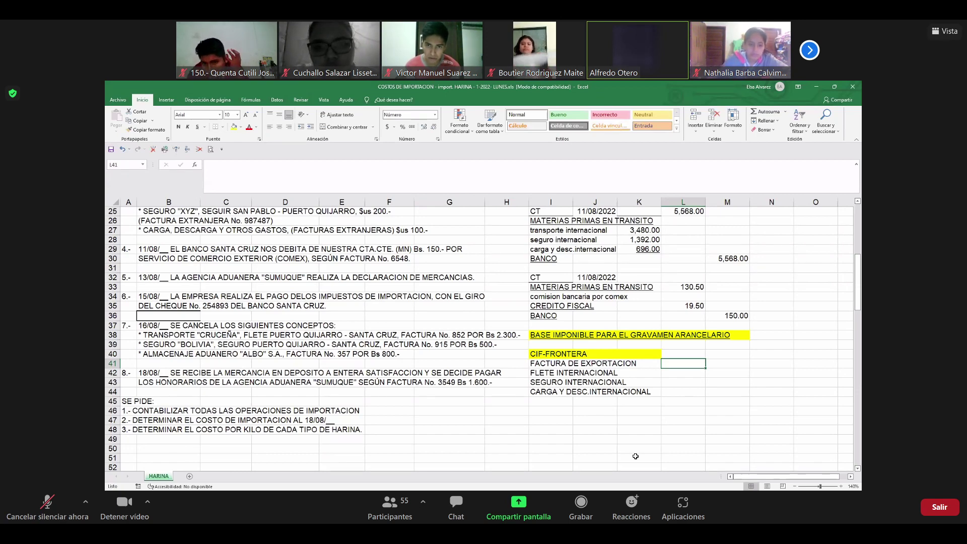
key(Up)
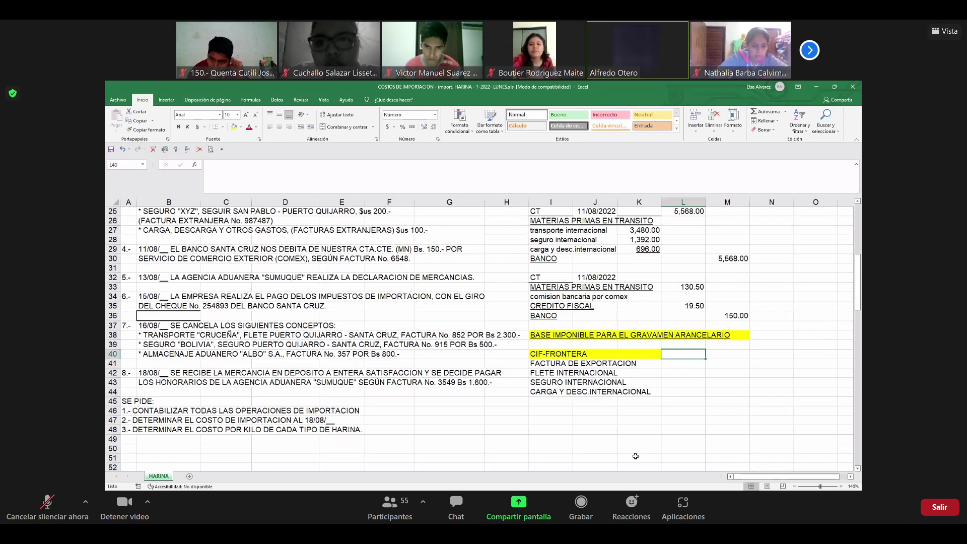
click(234, 129)
text(USD)
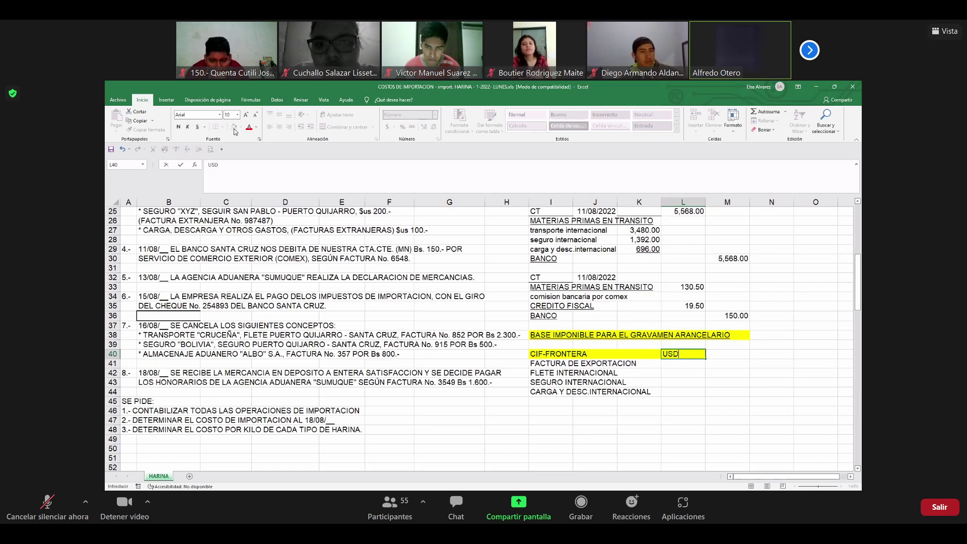
key(Return)
key(Up)
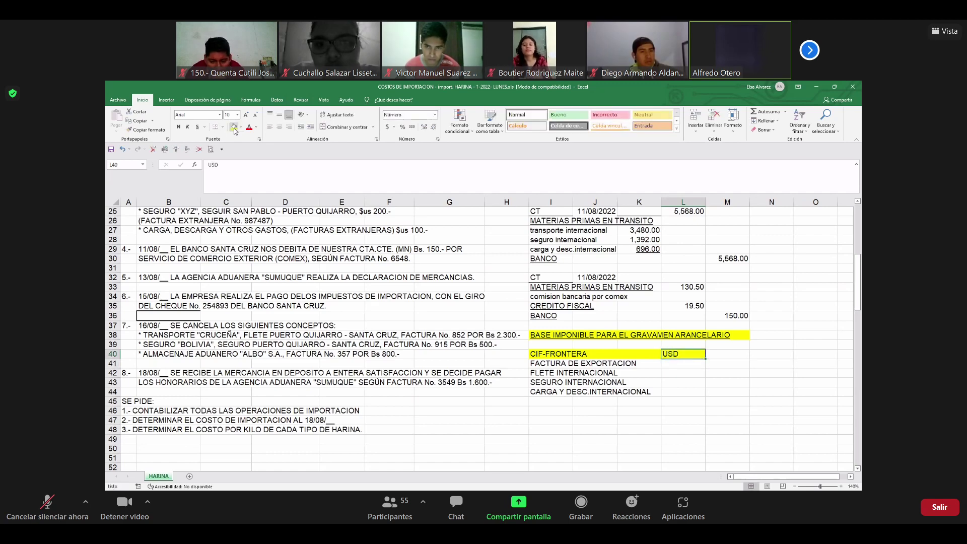
- Center the USD heading in L40 and save the workbook
click(280, 127)
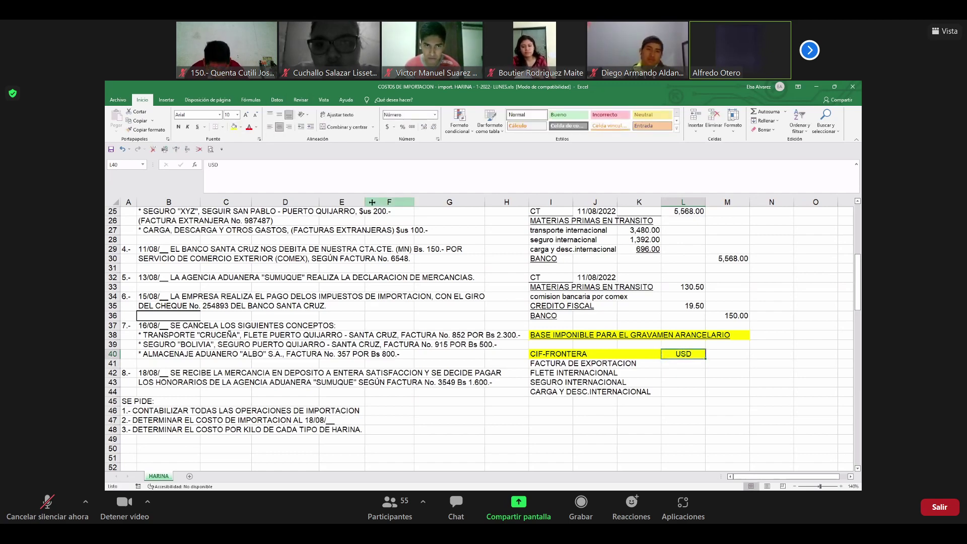
click(111, 149)
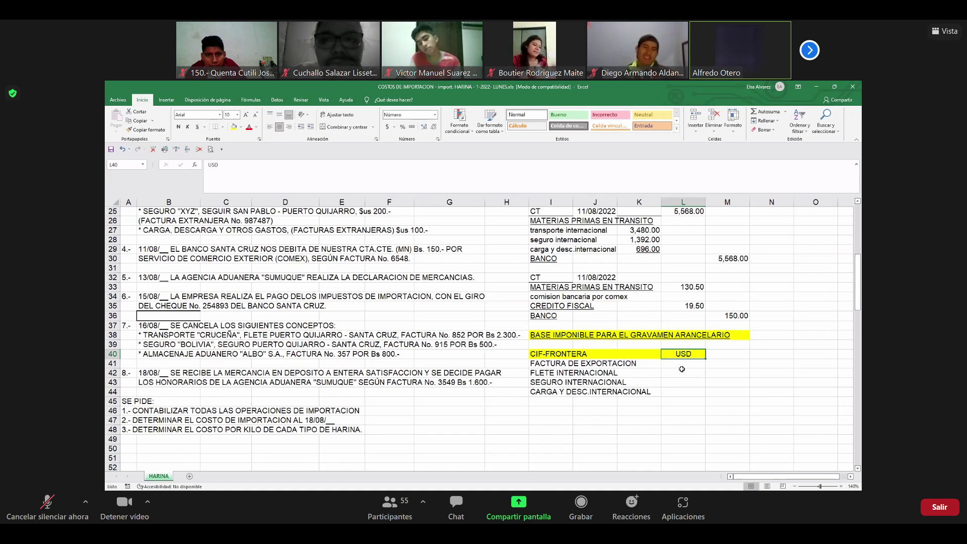
click(684, 366)
text(+)
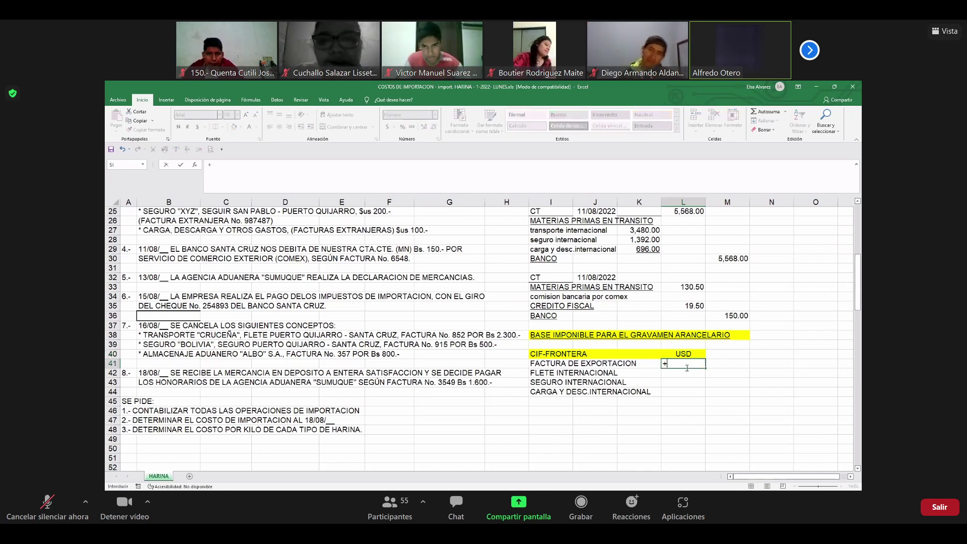
scroll(620, 359, up, 2)
scroll(620, 358, up, 6)
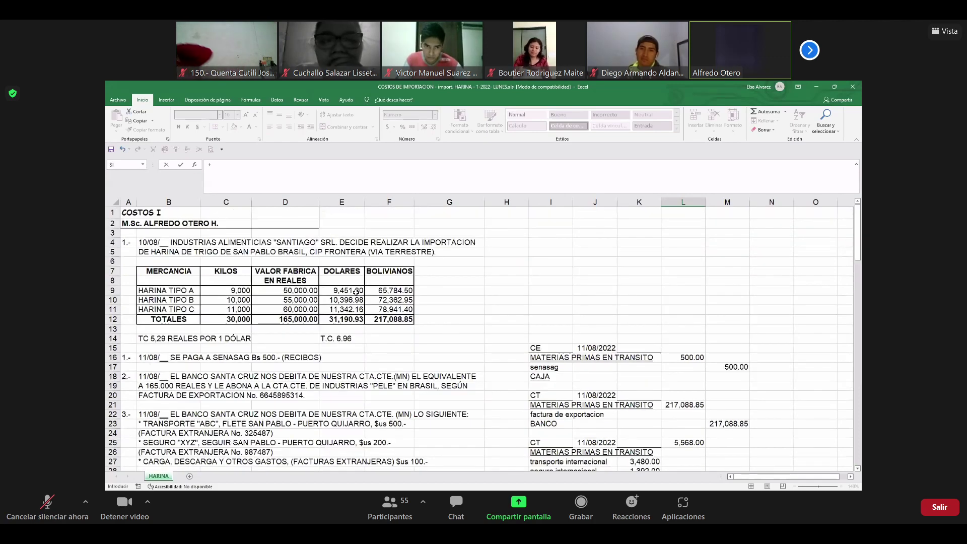
key(Escape)
- Enter the export invoice amount in L41 with the formula =(E12), referencing the merchandise table's dollar total
scroll(361, 291, down, 5)
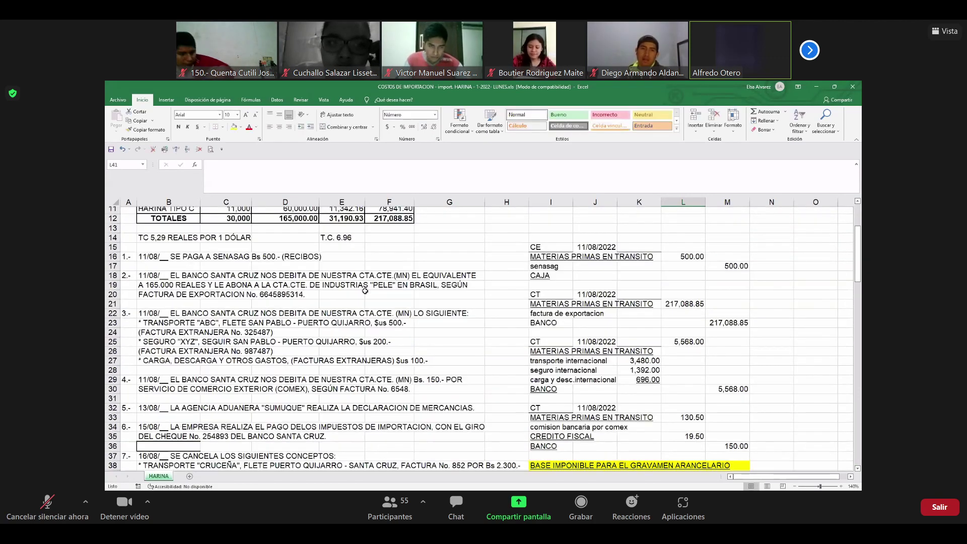
text(=()
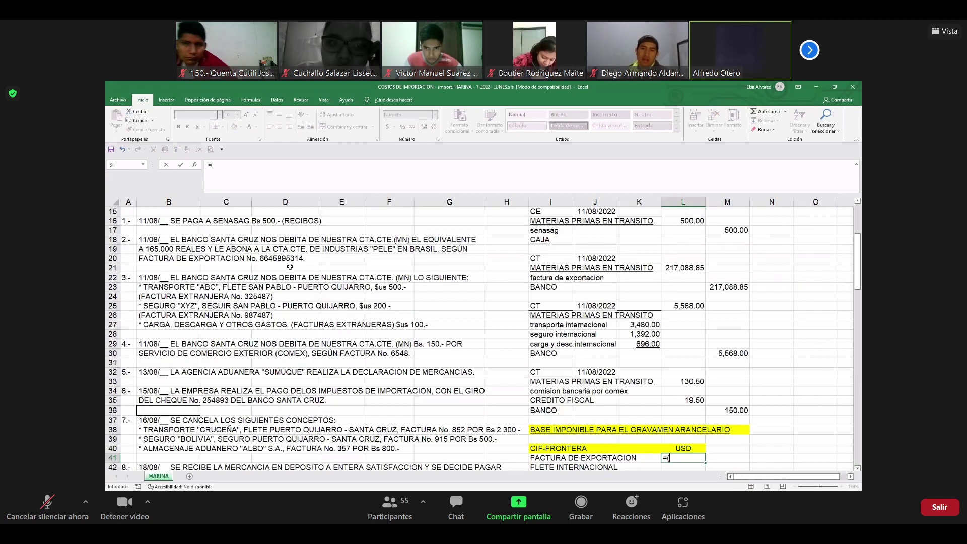
scroll(290, 266, up, 5)
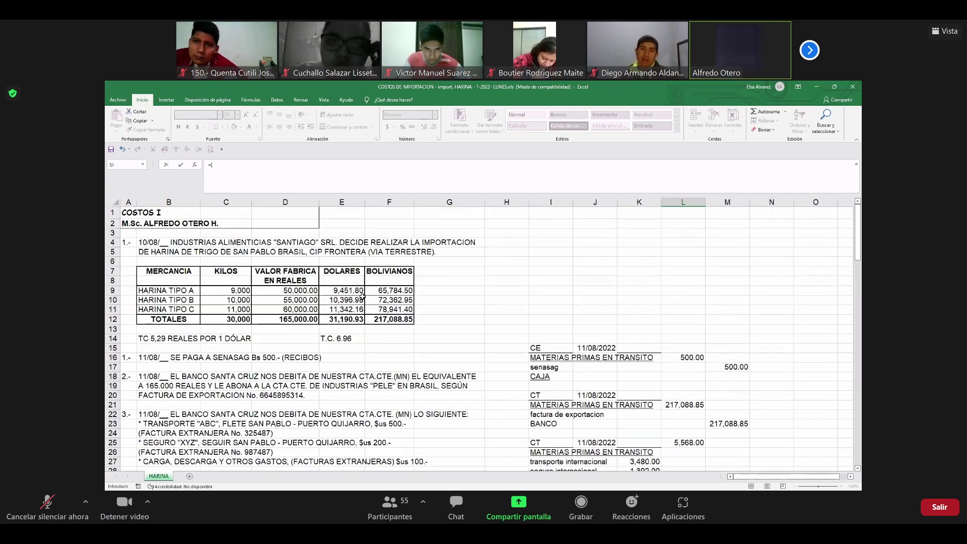
click(349, 321)
text())
key(Return)
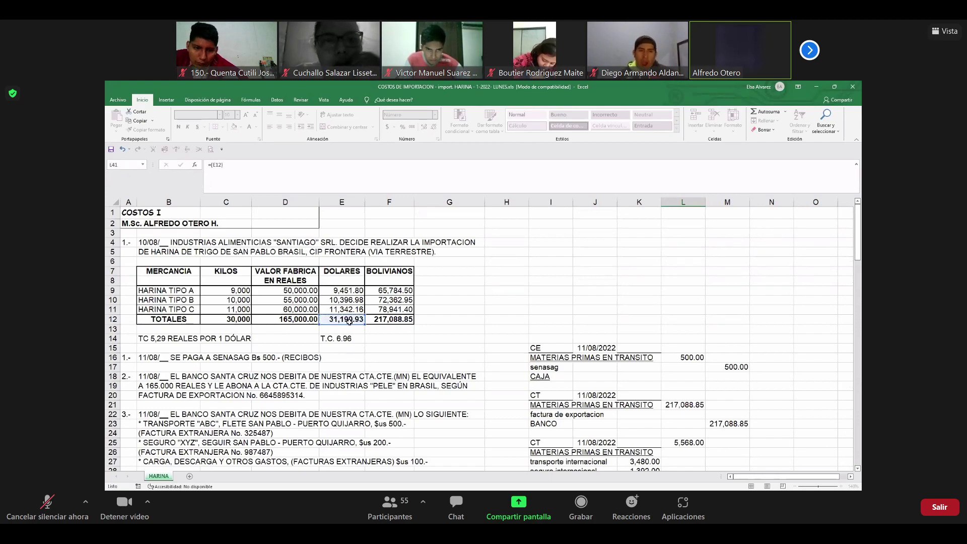
scroll(349, 322, down, 2)
scroll(349, 321, down, 3)
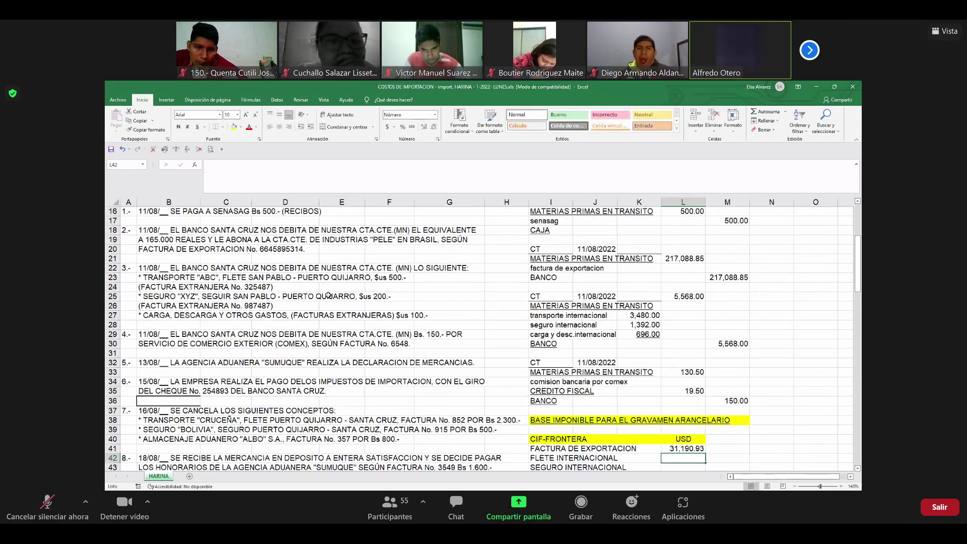
- Fill the dollar total of the merchandise table, E12, with yellow
key(Up)
scroll(337, 290, up, 3)
scroll(337, 291, up, 2)
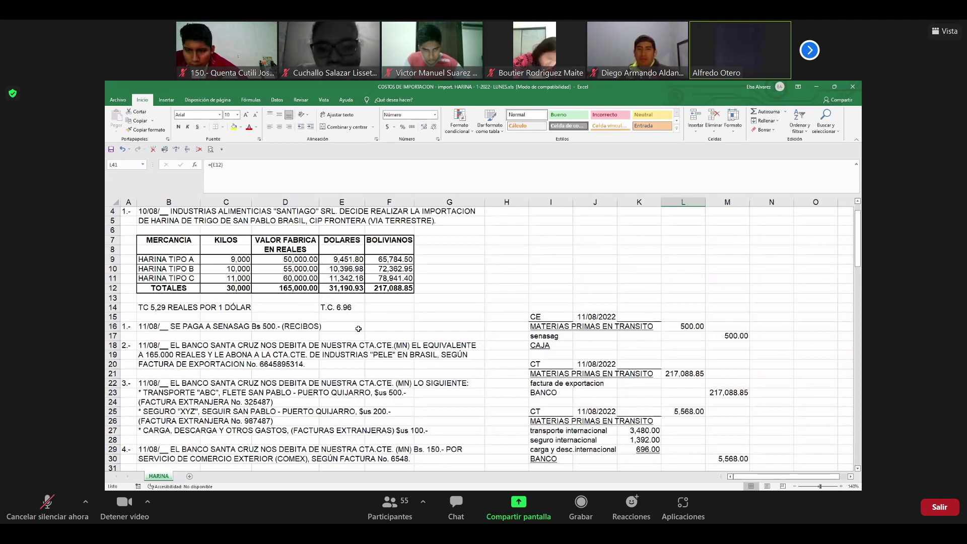
click(347, 290)
click(235, 127)
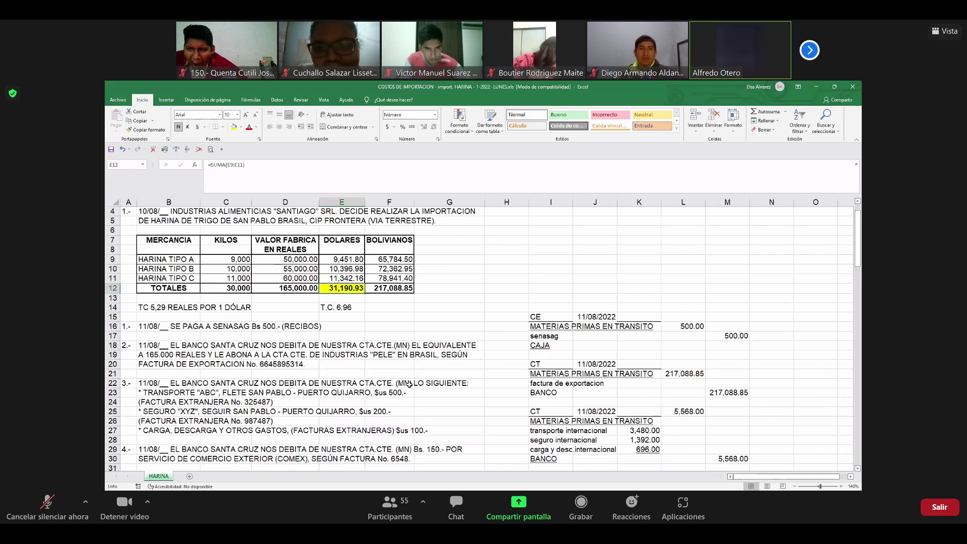
- Enter the USD amounts for international freight, insurance, and loading and unloading in L42:L44 as 500, 200 and 100
scroll(409, 386, down, 4)
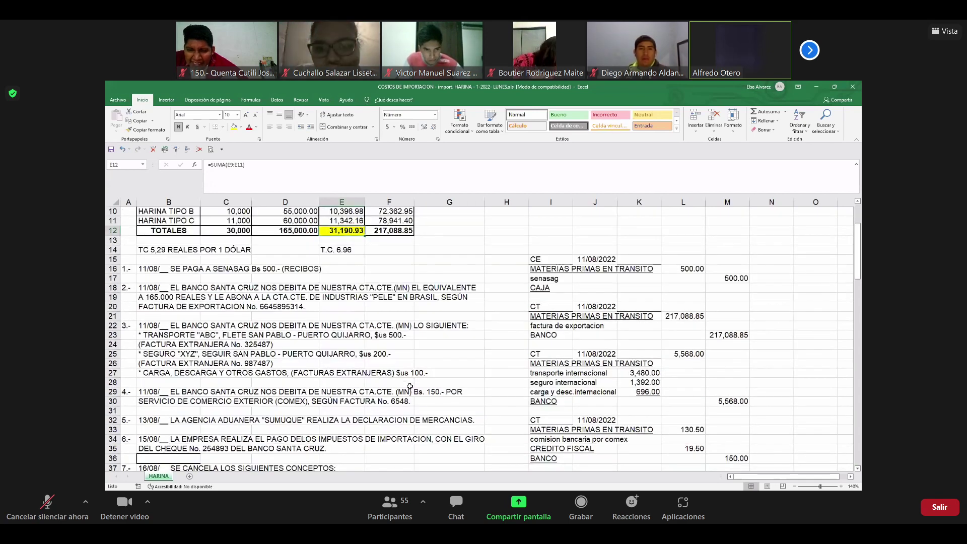
scroll(410, 385, down, 1)
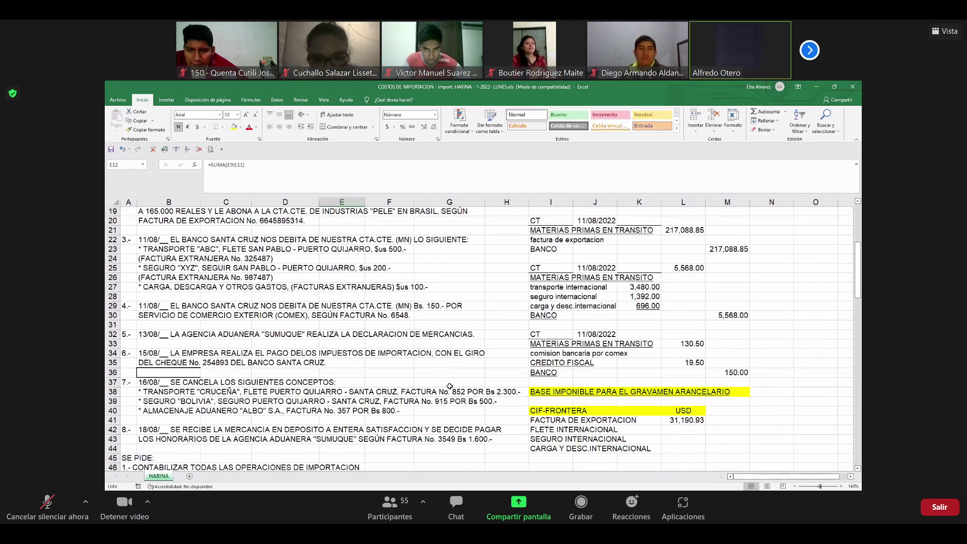
click(682, 428)
text(500)
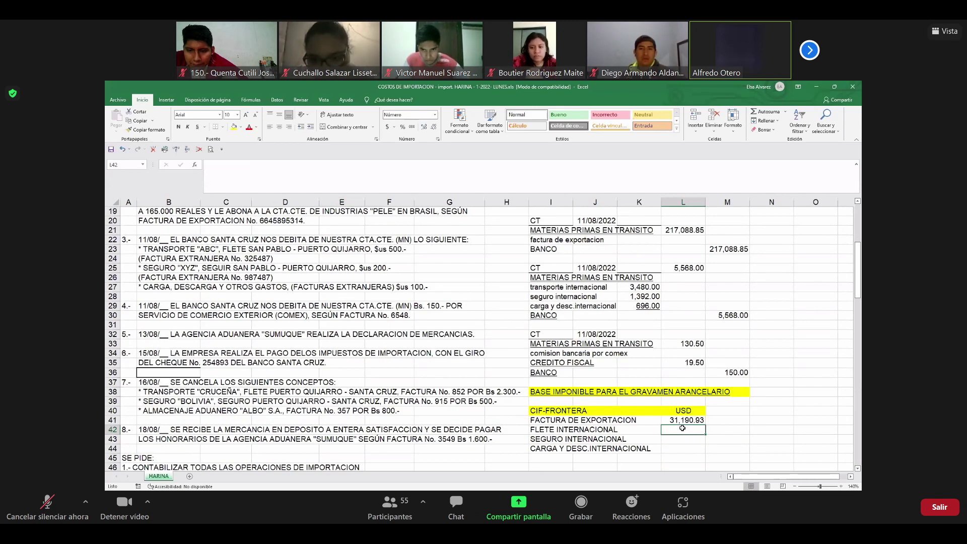
key(Return)
text(20)
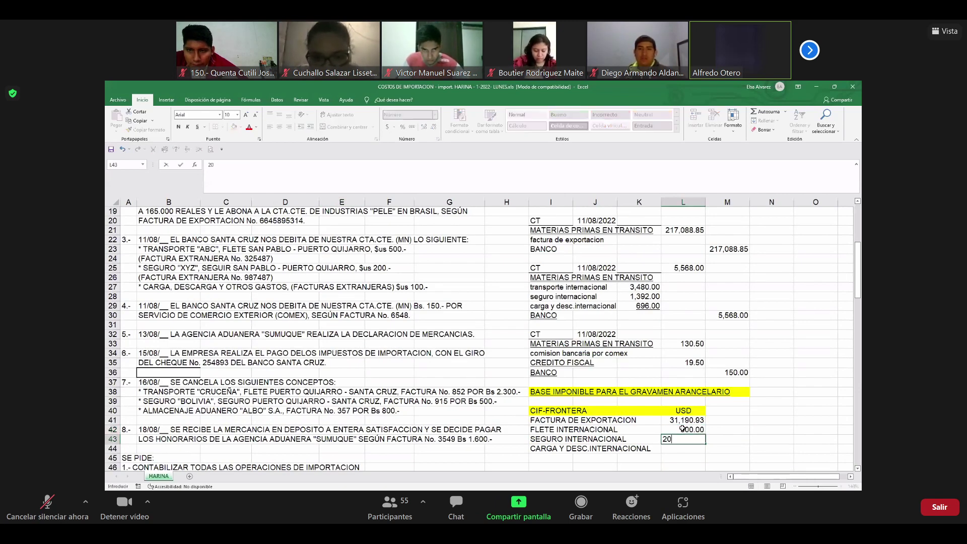
text(0)
key(Return)
text(100)
key(Return)
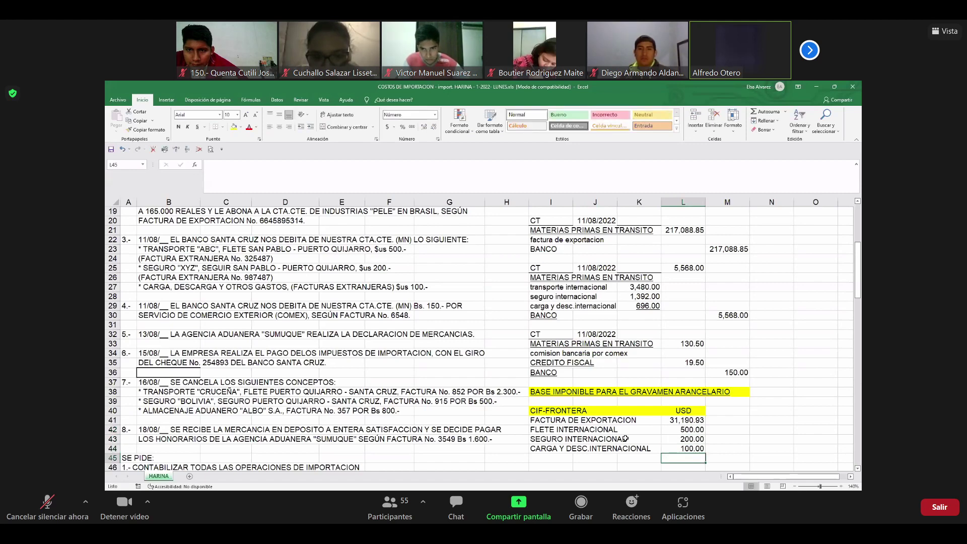
- Enter the label TOTAL EN DOLARES in J45 and fill J45:L45 with yellow
scroll(697, 454, down, 1)
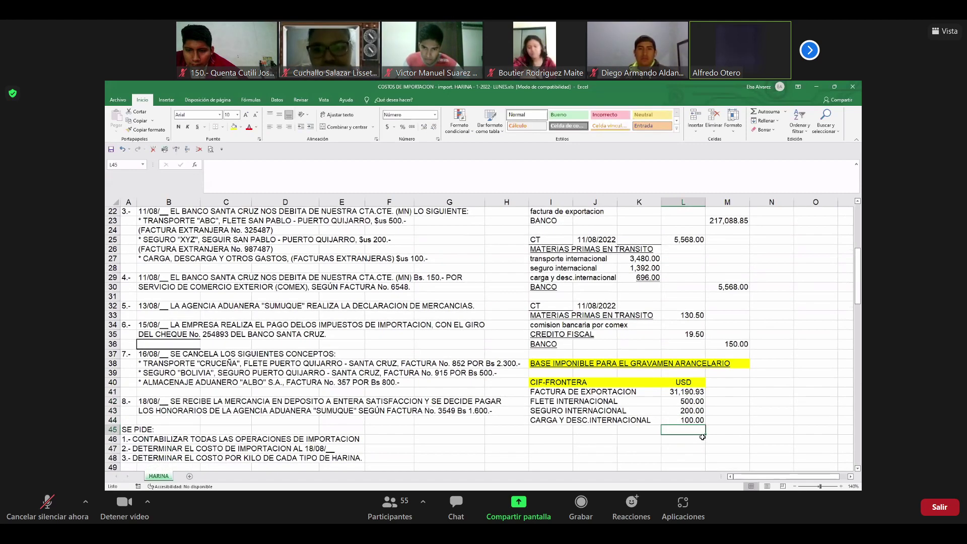
click(586, 429)
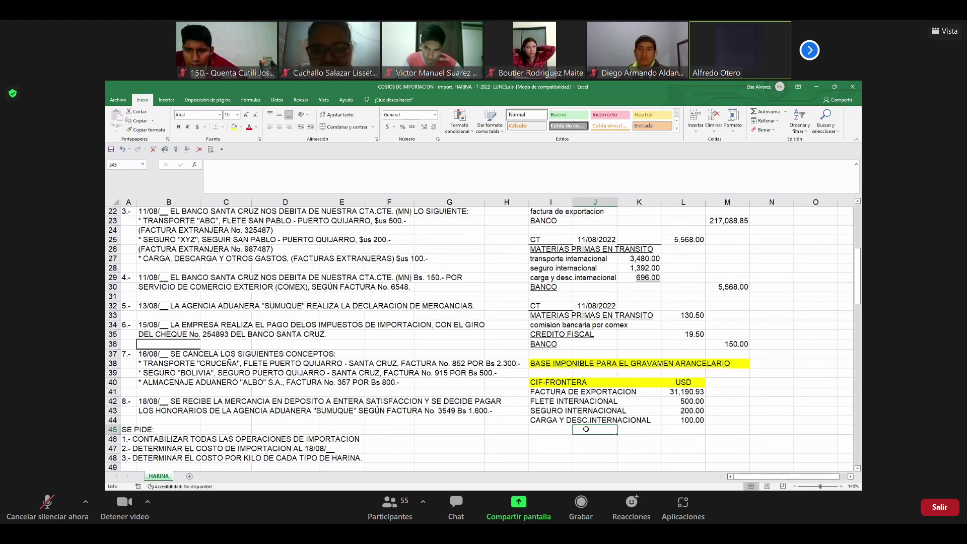
text(TOTAL EN DOLARES)
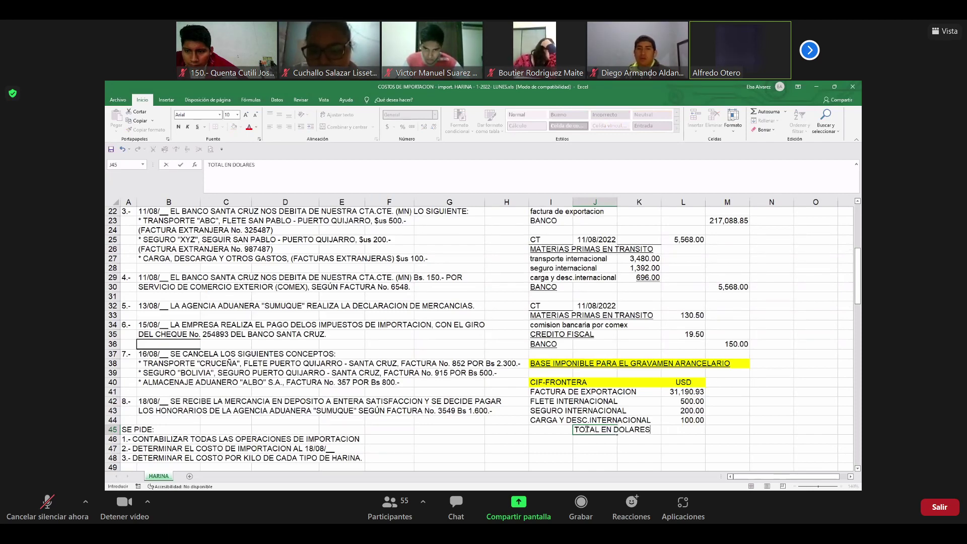
key(ctrl+Return)
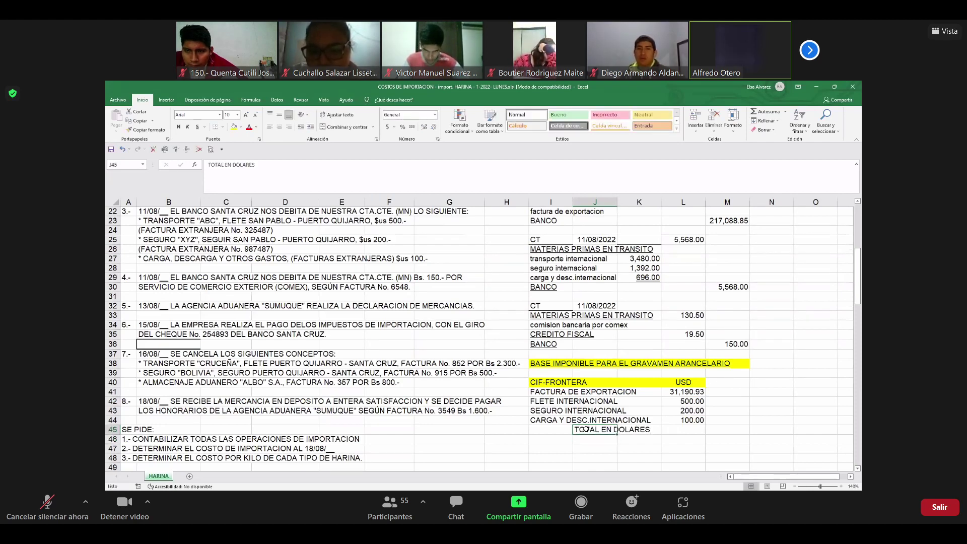
key(shift+Right)
key(shift+Right)
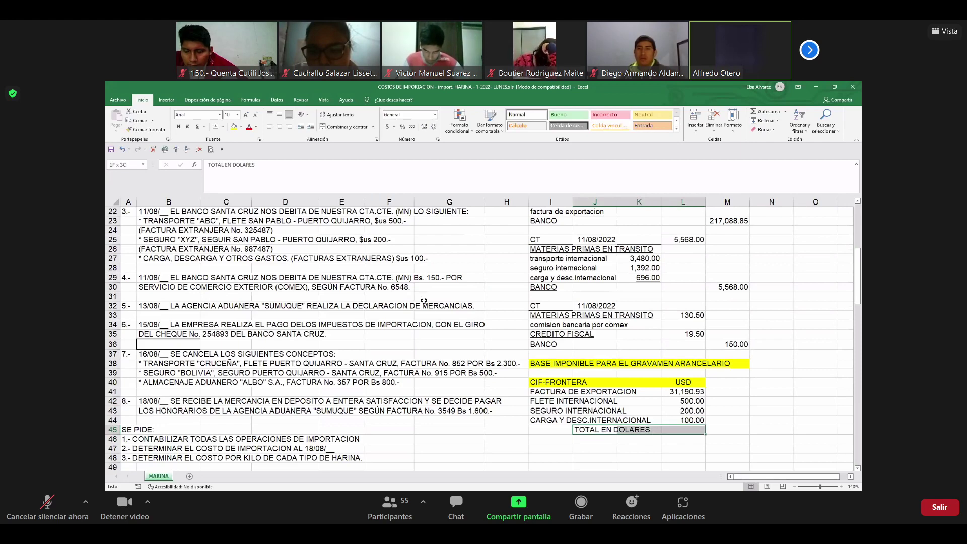
click(234, 127)
- Total the CIF components L41:L44 in L45 with AutoSum
click(684, 429)
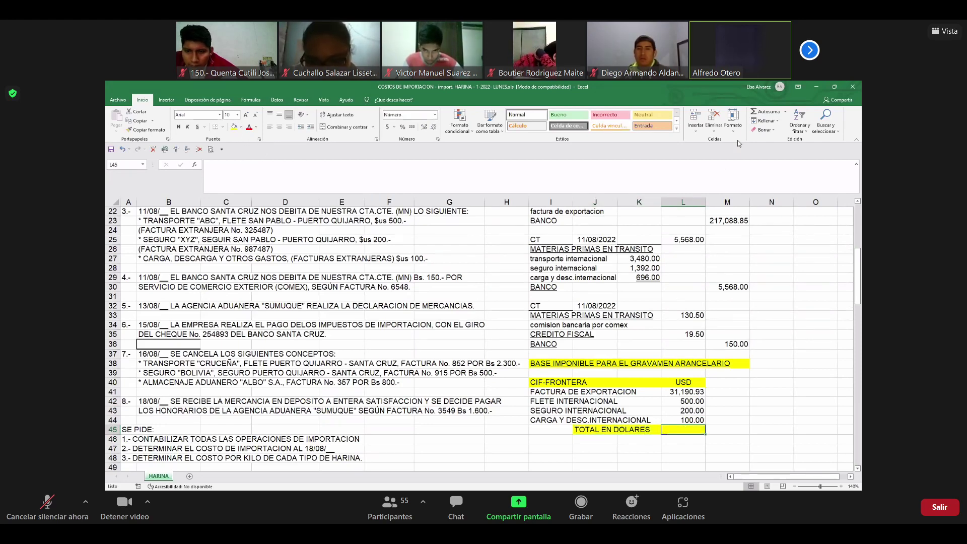
click(762, 112)
key(Return)
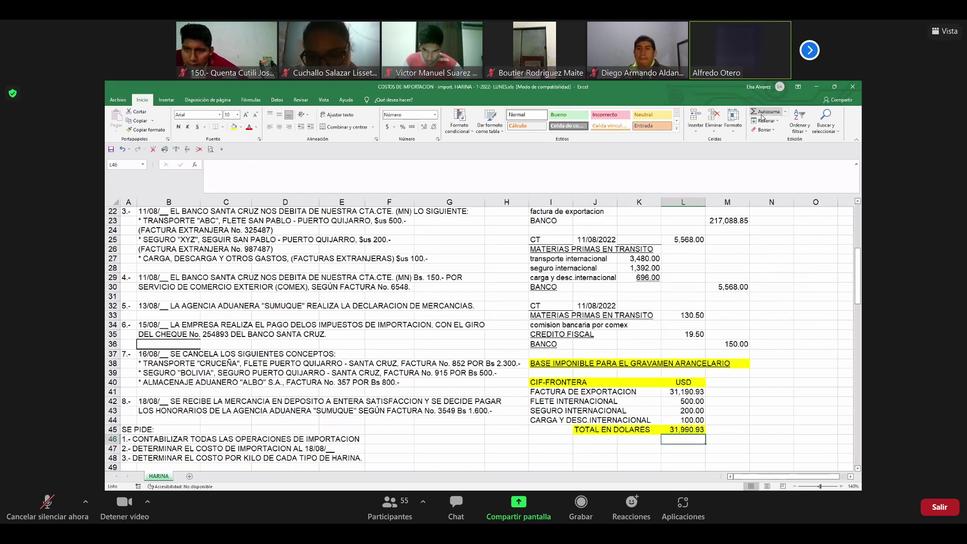
- Enter the label TOTAL EN BOLIVIANOS in J46 and fill J46:L46 with green
key(Left)
key(Left)
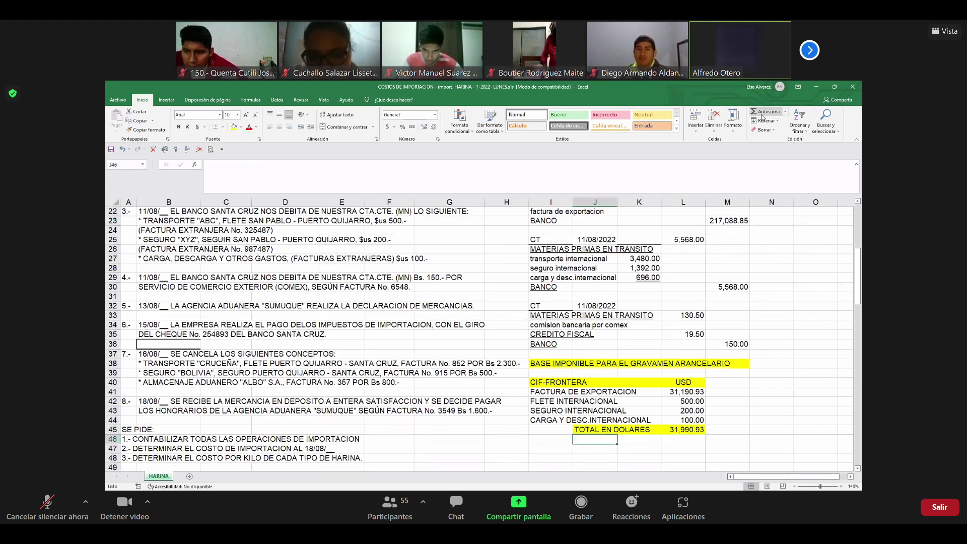
text(TOTAL EN D)
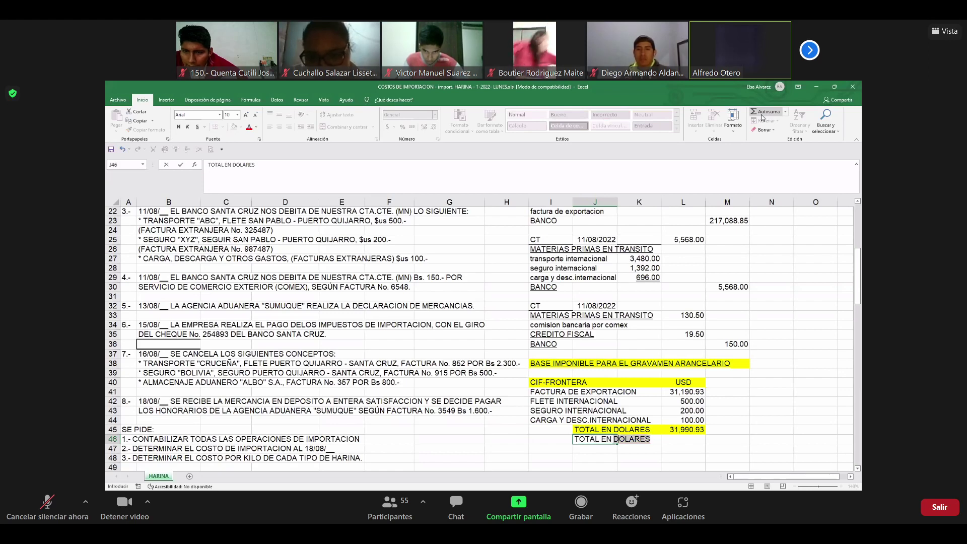
key(BackSpace)
key(BackSpace)
text(BOLIVIAN)
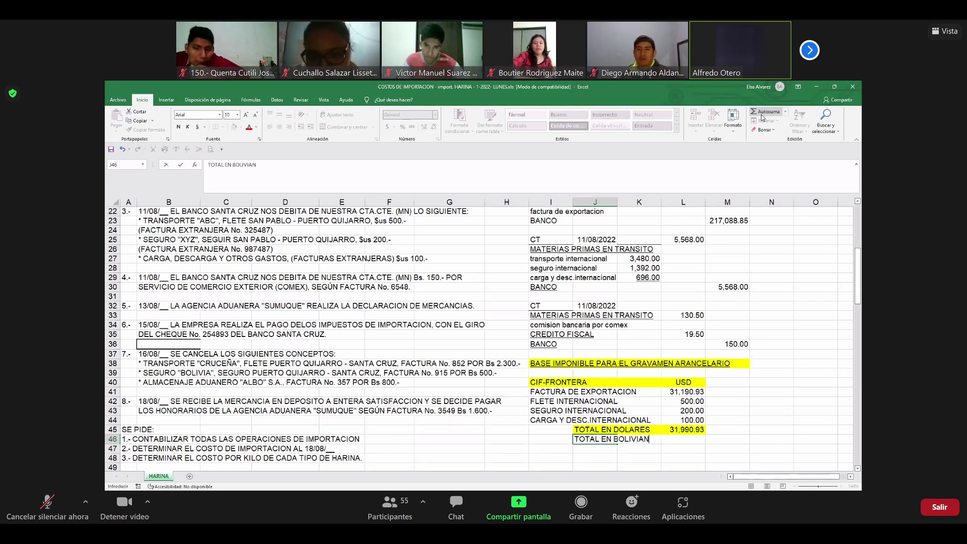
text(OS)
key(ctrl+Return)
key(shift+Right)
key(shift+Right)
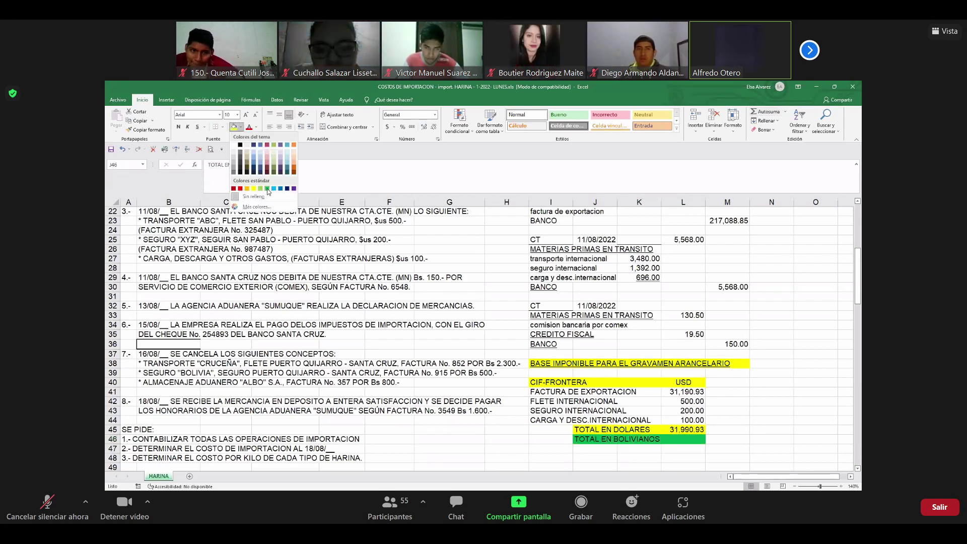
click(268, 188)
- Convert the dollar total to bolivianos in L46 with the formula =(L45*6.96)
scroll(636, 377, down, 2)
scroll(637, 377, down, 1)
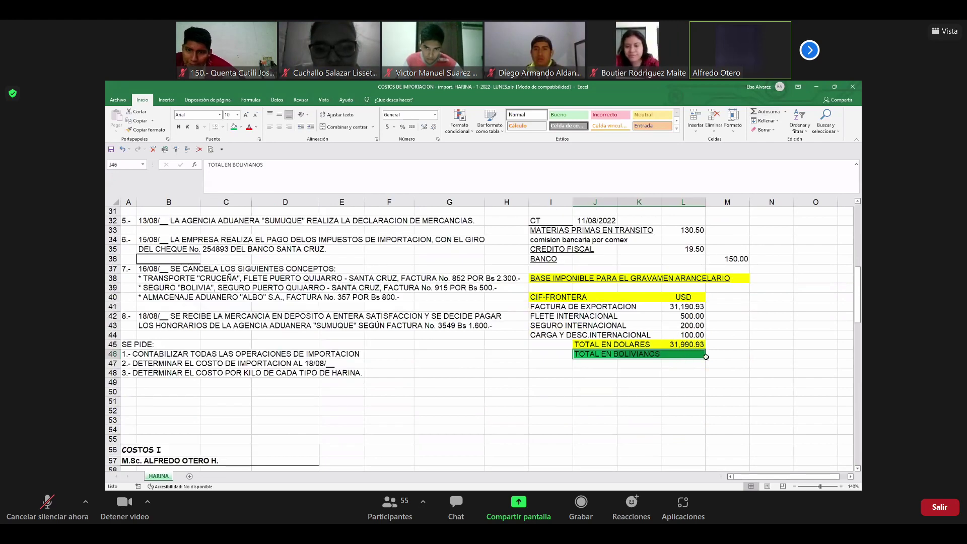
click(683, 354)
text(=()
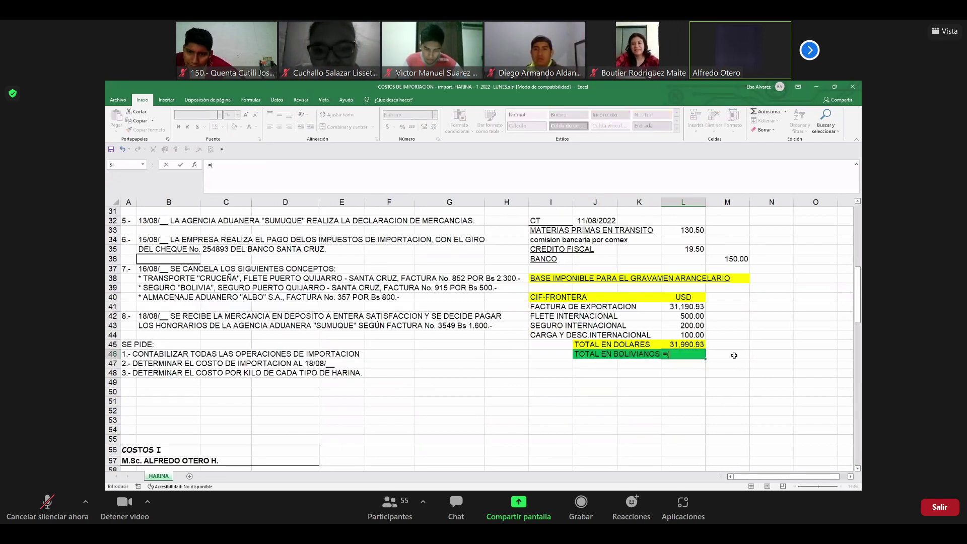
key(Up)
text(*6.)
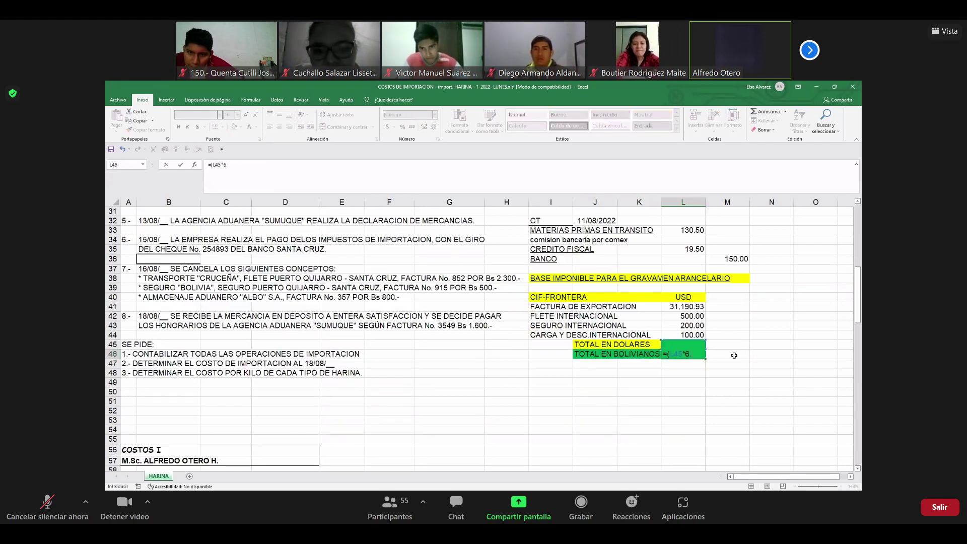
text(96))
key(Return)
key(Up)
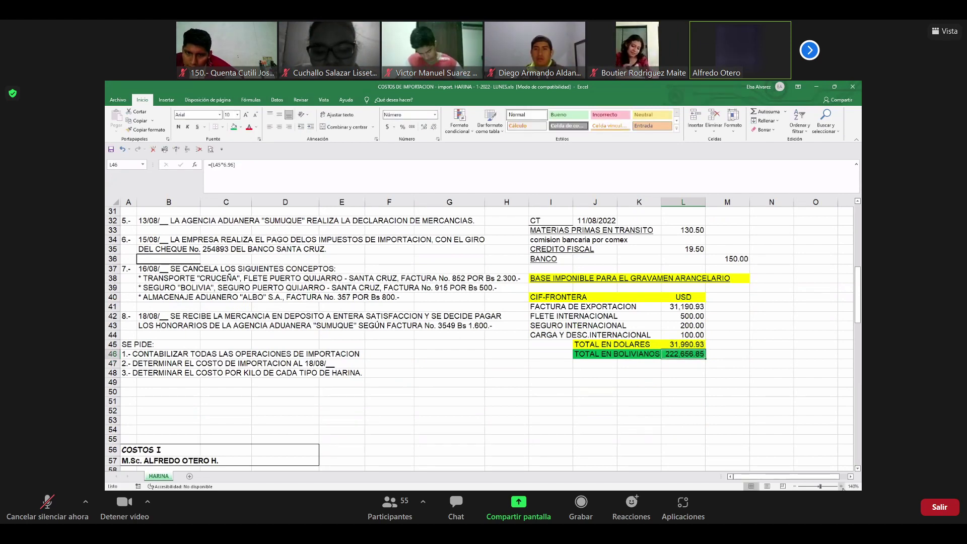
- Increase the decimals shown for the bolivianos total in L46 to four
ctrl+scroll(735, 431, up, 2)
click(735, 431)
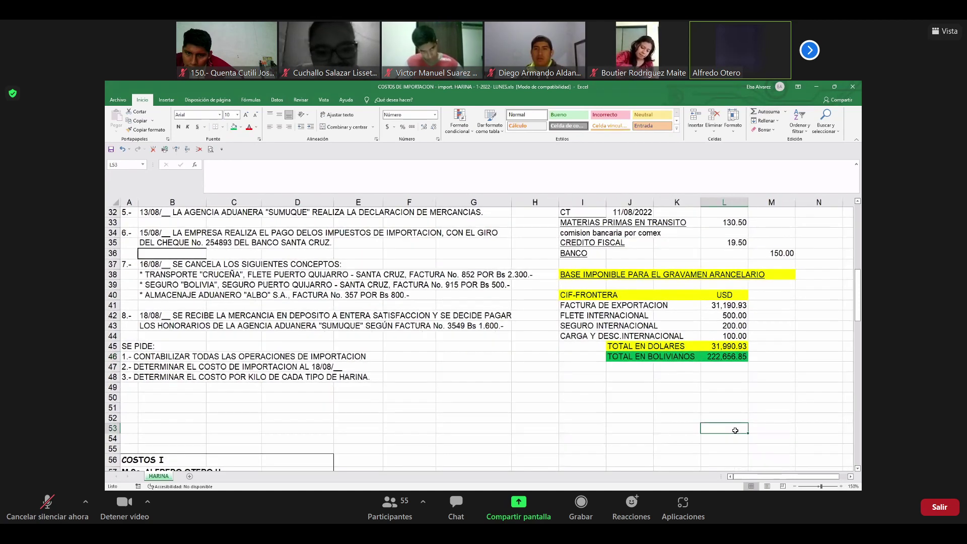
key(Right)
key(Right)
key(Right)
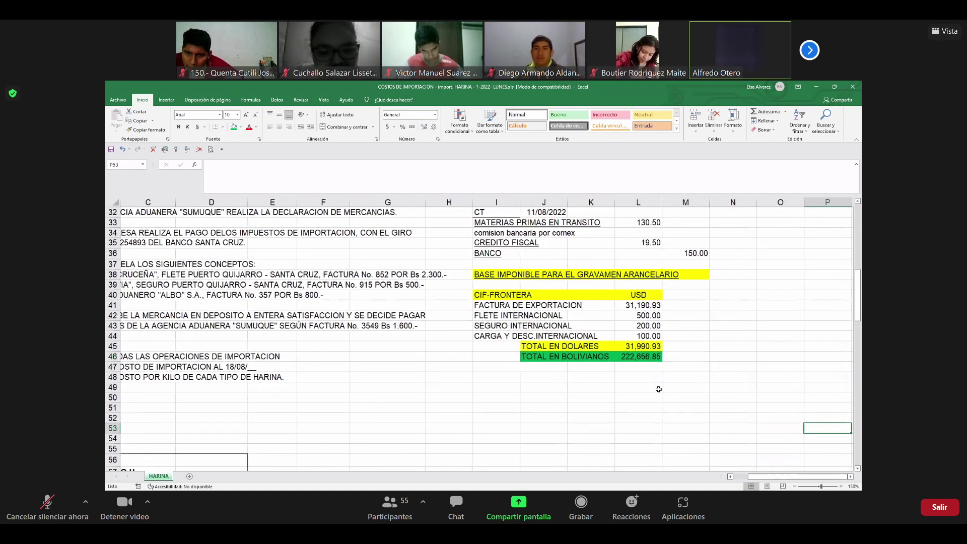
click(650, 356)
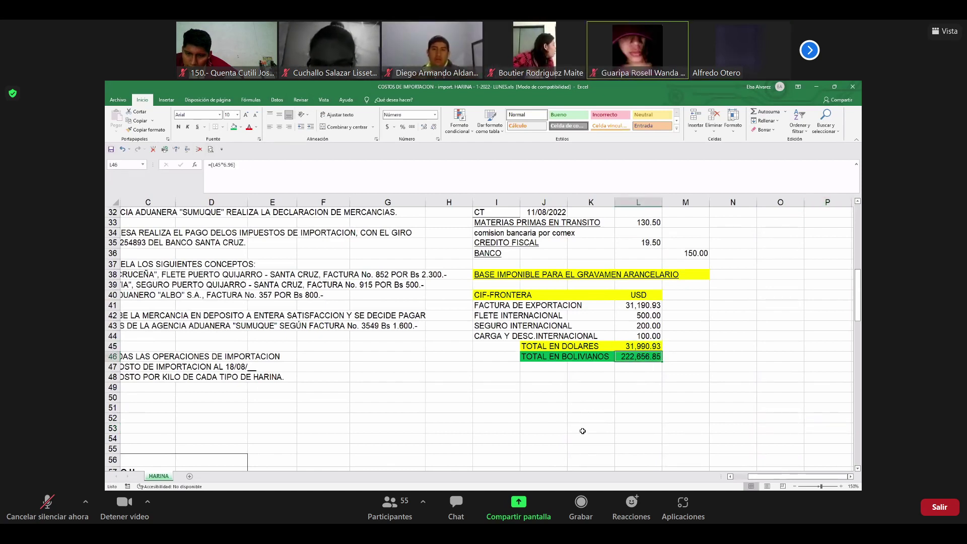
click(424, 127)
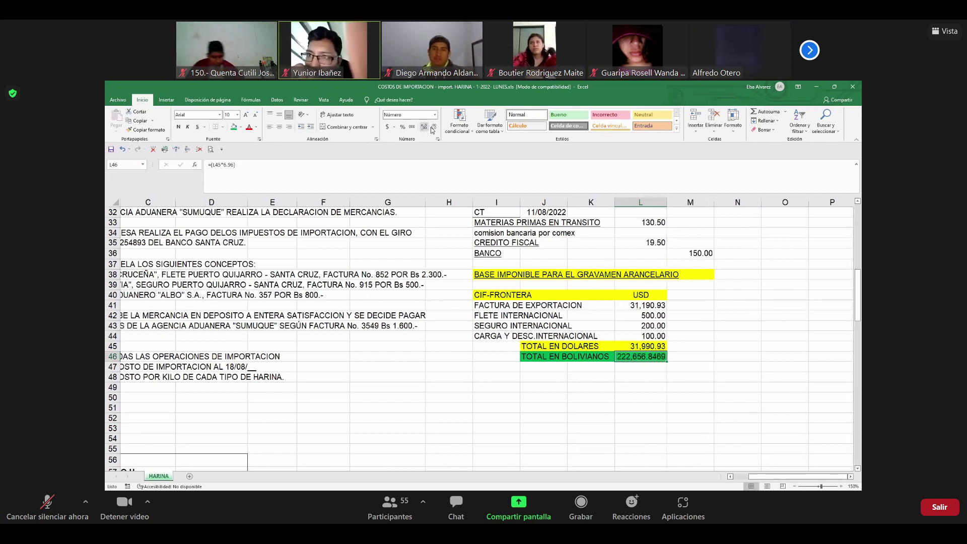
- Reduce the bolivianos total in L46 to zero displayed decimals
click(435, 127)
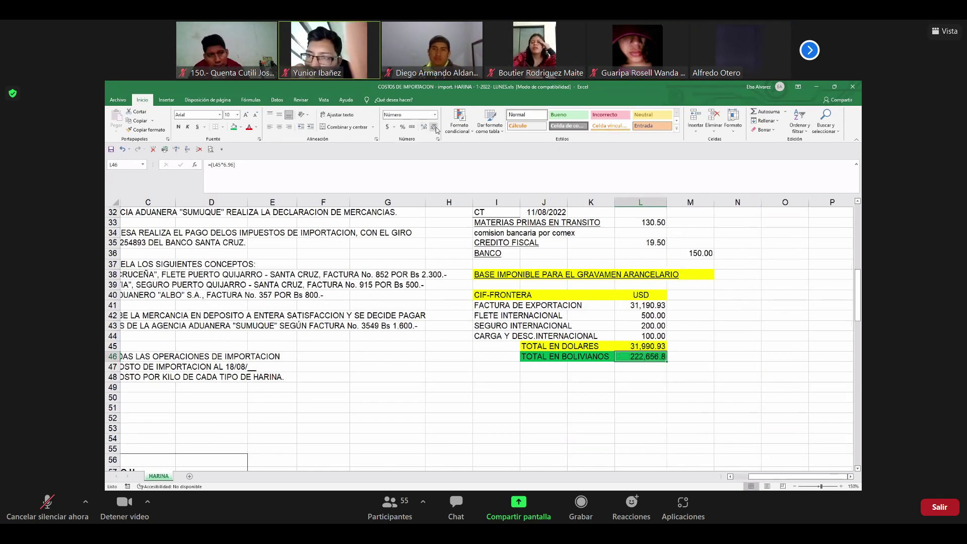
double_click(435, 127)
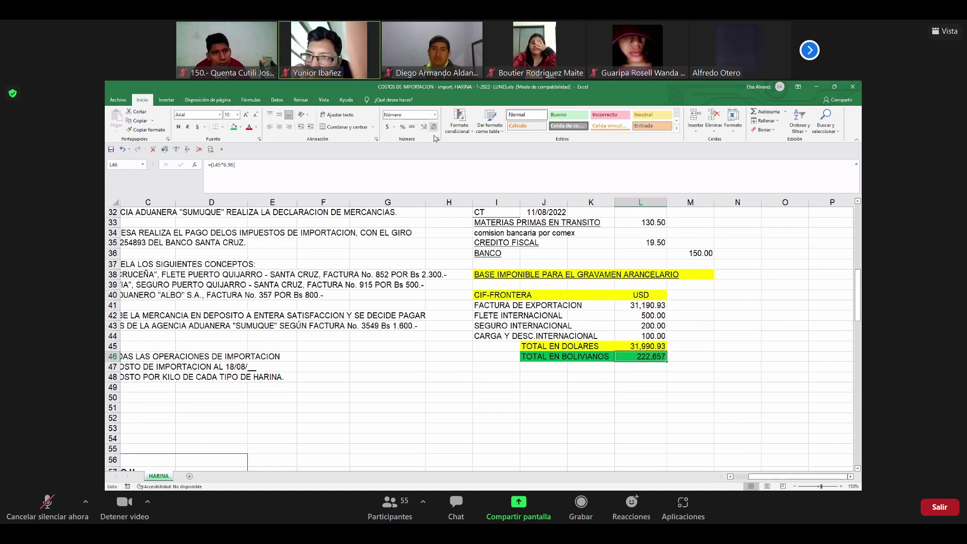
click(599, 397)
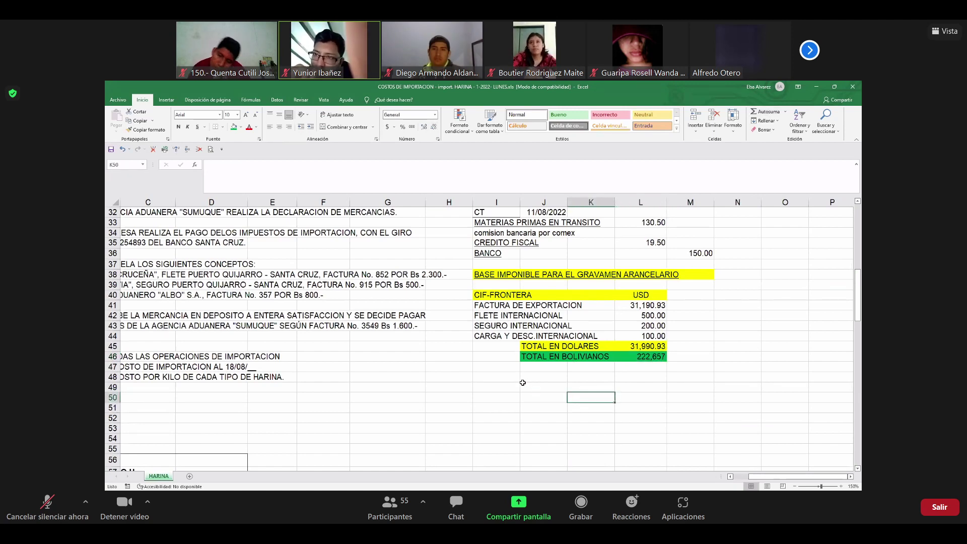
- Start a tax table with the headings IMPUESTOS in I48 and BASE IMPONIBLE split across J48 and J49
click(509, 375)
text(IM)
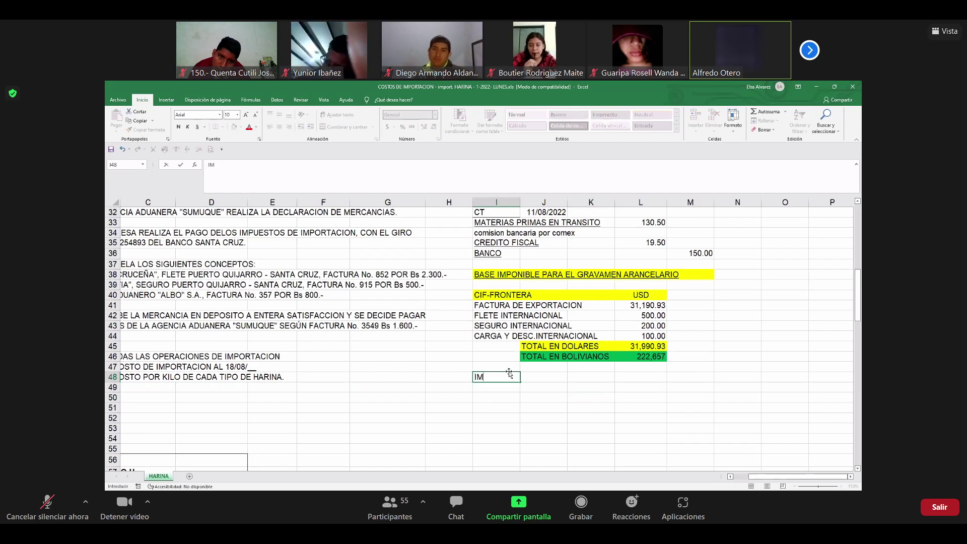
text(PUESTOS)
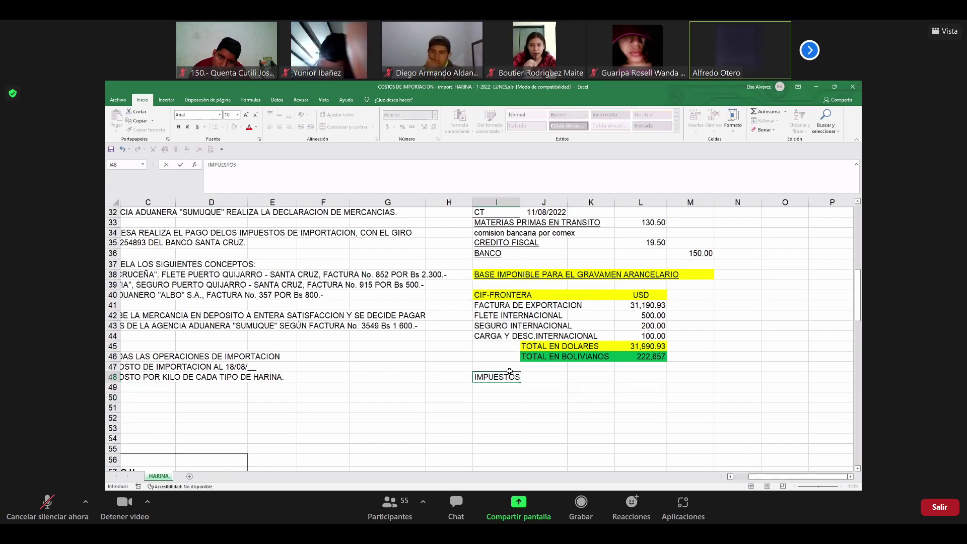
key(Tab)
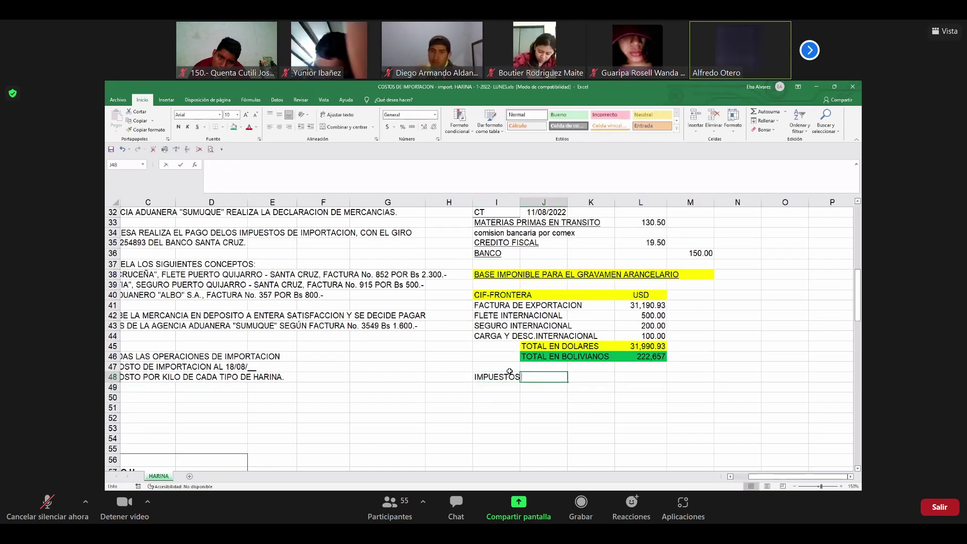
text(BASE)
key(Return)
text(IMPONIBLE)
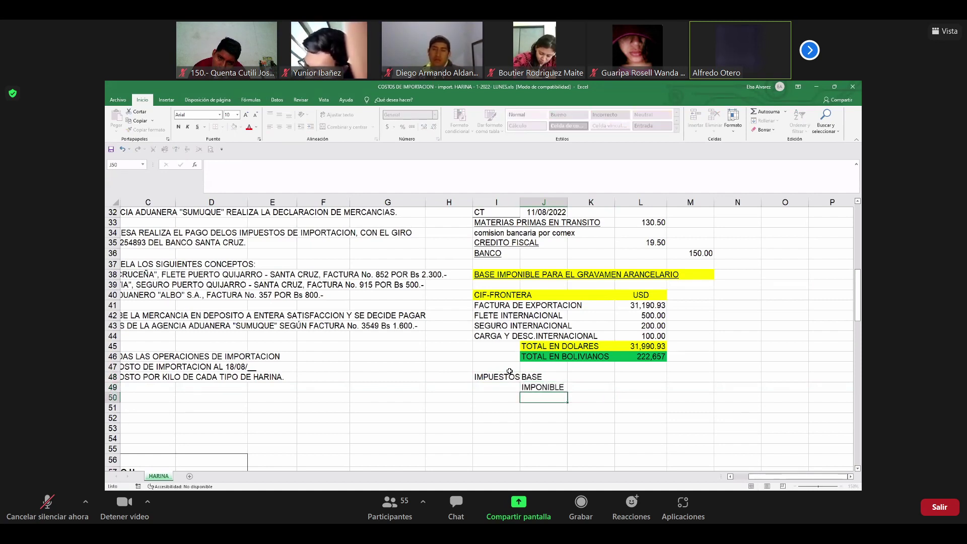
key(ctrl+Return)
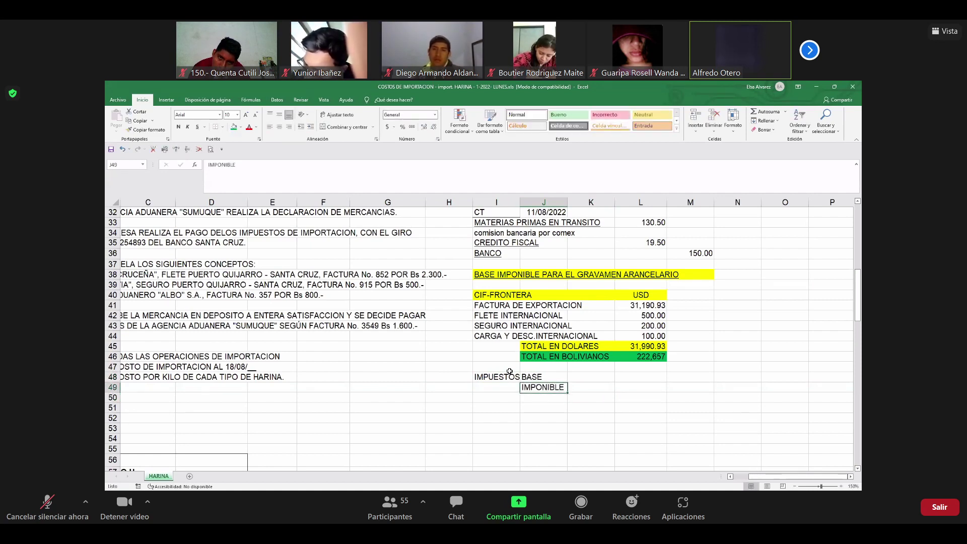
- Add the headings TASA in K48 and IMPORTE in L48
key(Up)
key(Right)
text(TA)
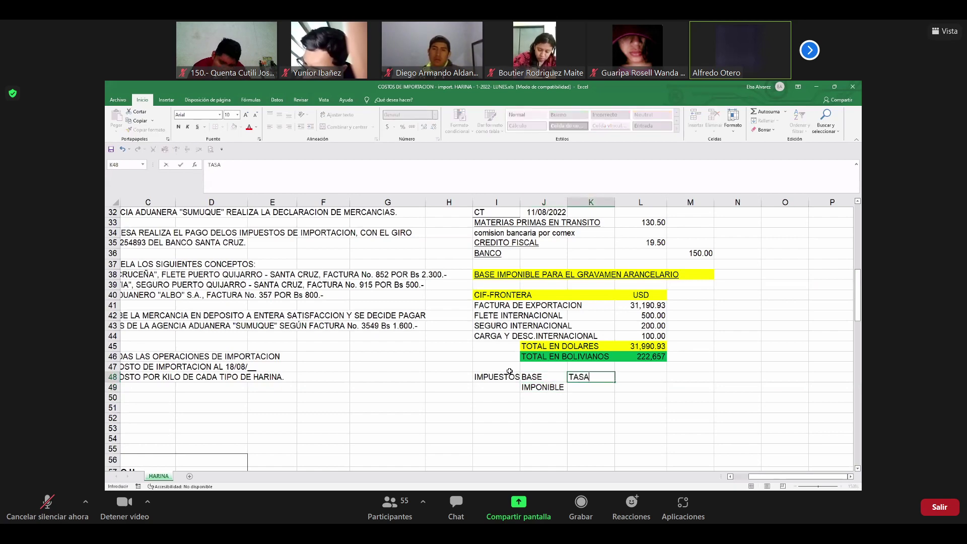
key(Right)
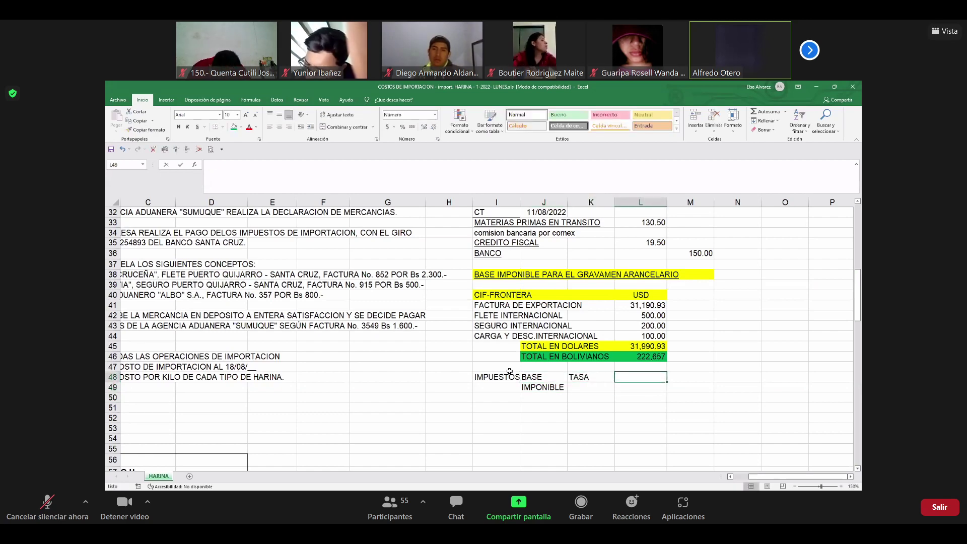
text(IMPORTE)
- Center the tax table headings in I48:L49 horizontally
key(Left)
key(Left)
key(Left)
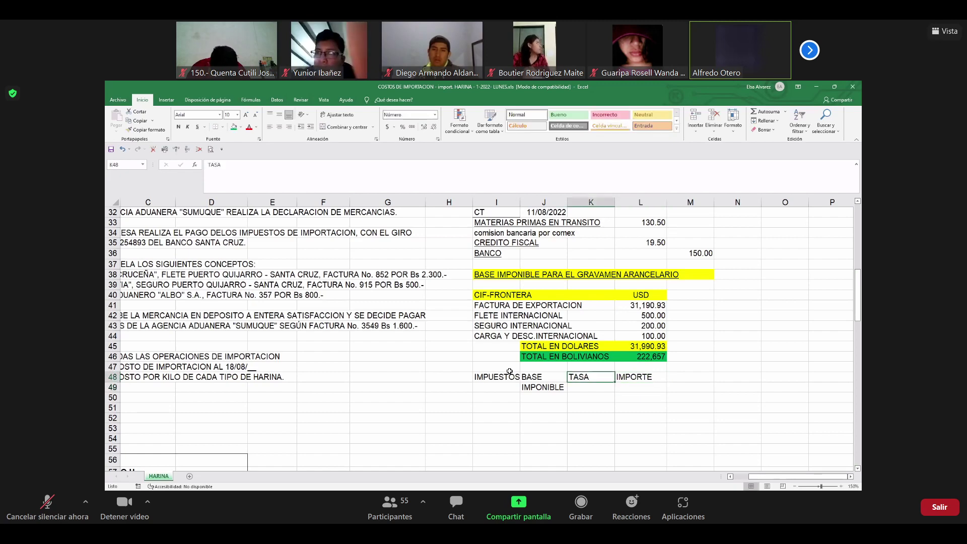
key(shift+Right)
key(shift+Right)
key(shift+Right)
key(shift+Down)
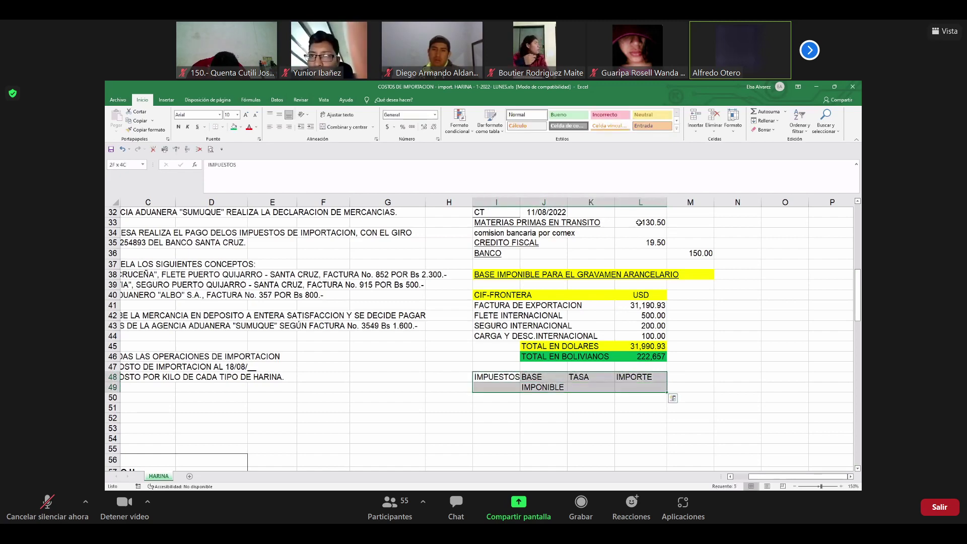
click(279, 127)
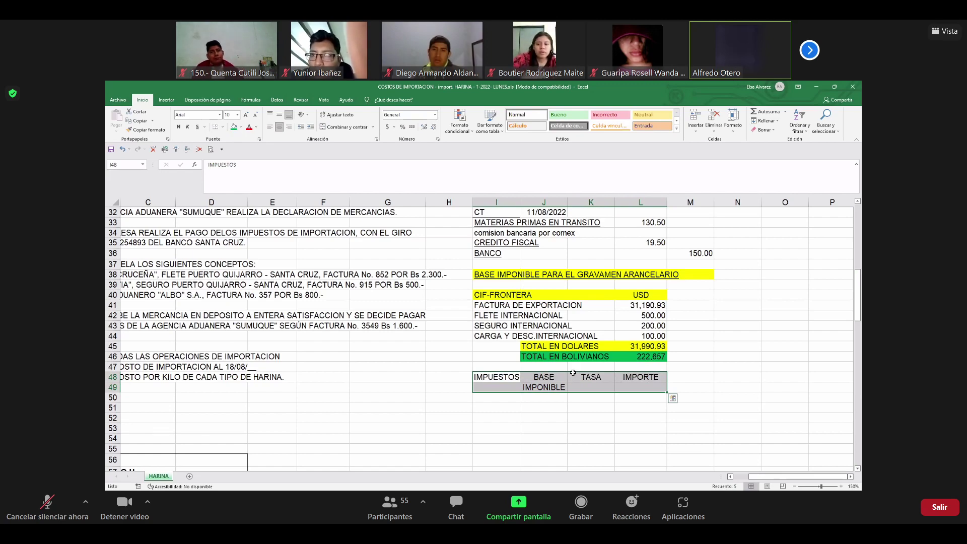
- Put an outside border around the heading block I48:L49
drag(501, 380, 649, 387)
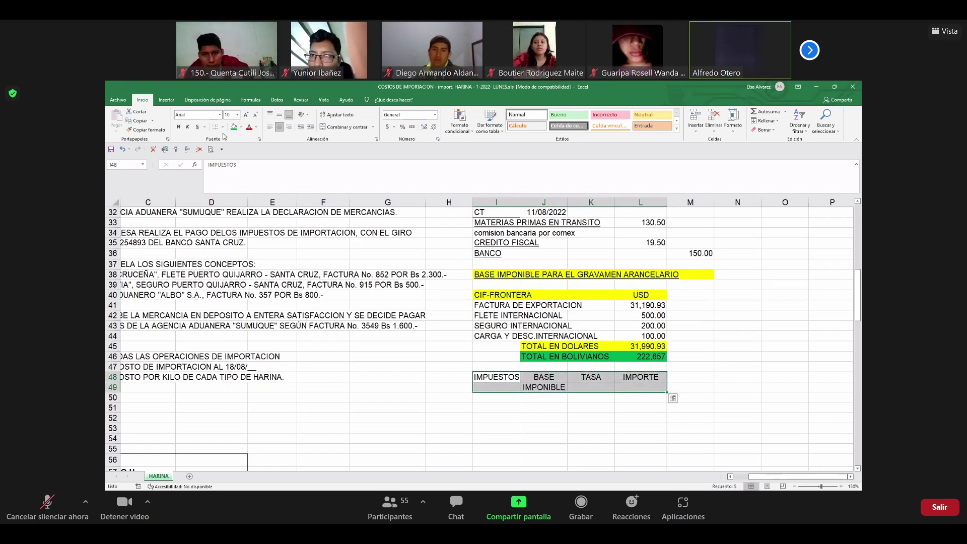
click(253, 189)
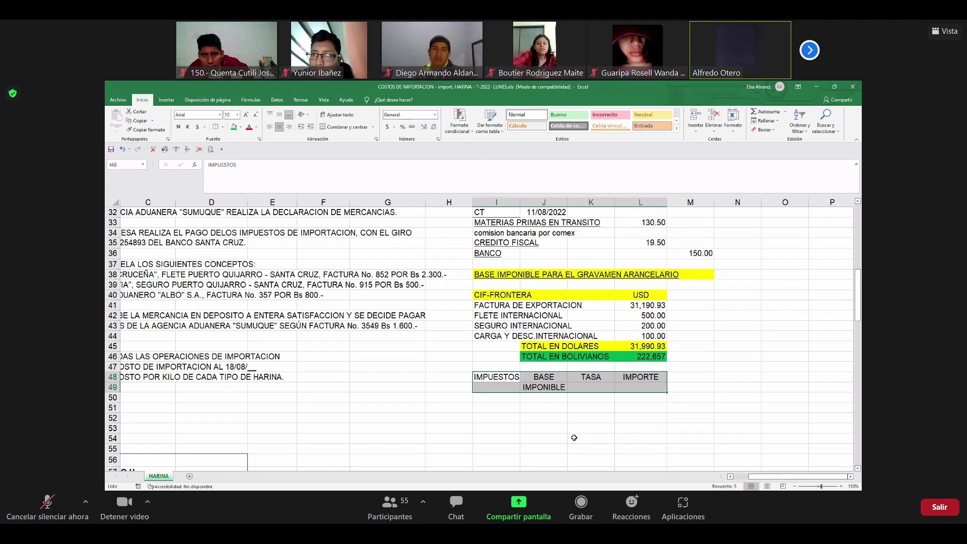
click(574, 437)
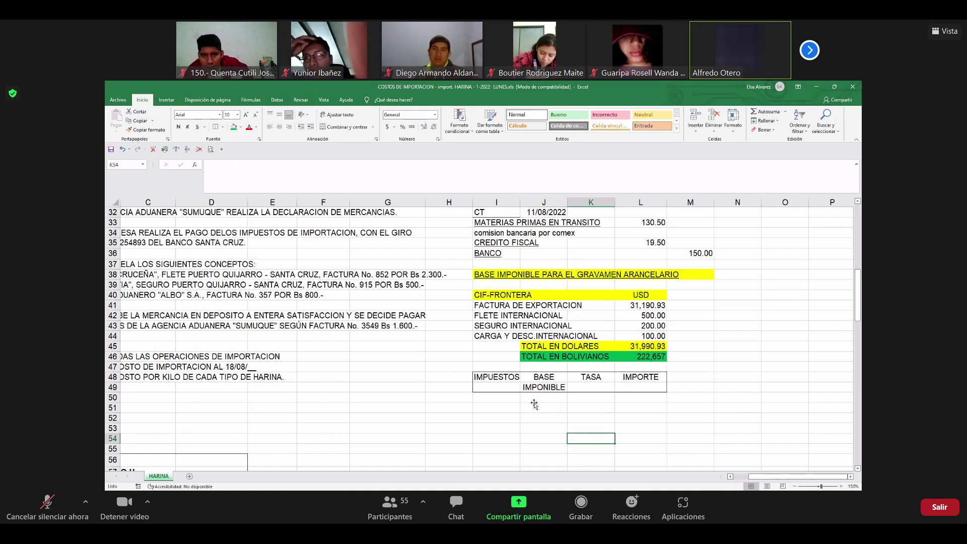
- Enter the tax label G.A. in I50 and its taxable base 222657 in J50
click(511, 399)
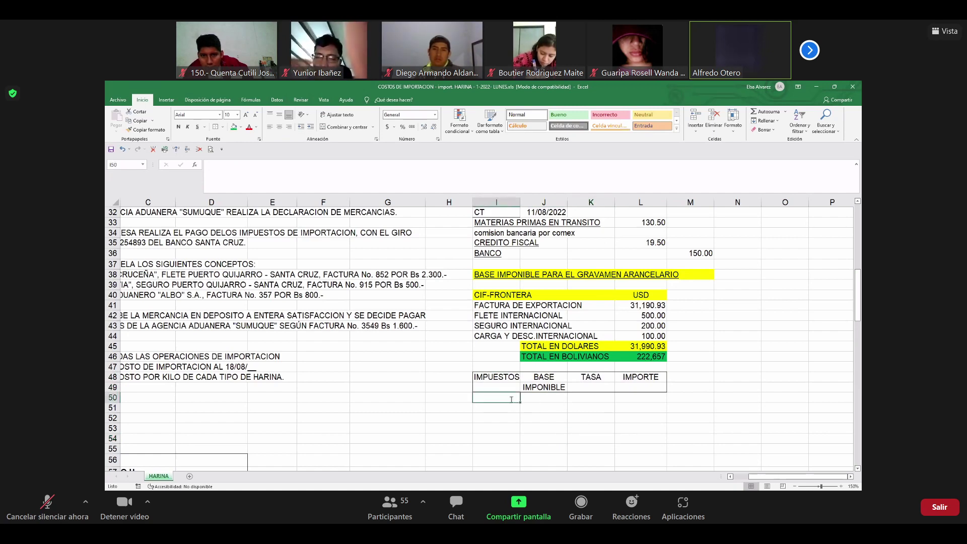
text(G.A.)
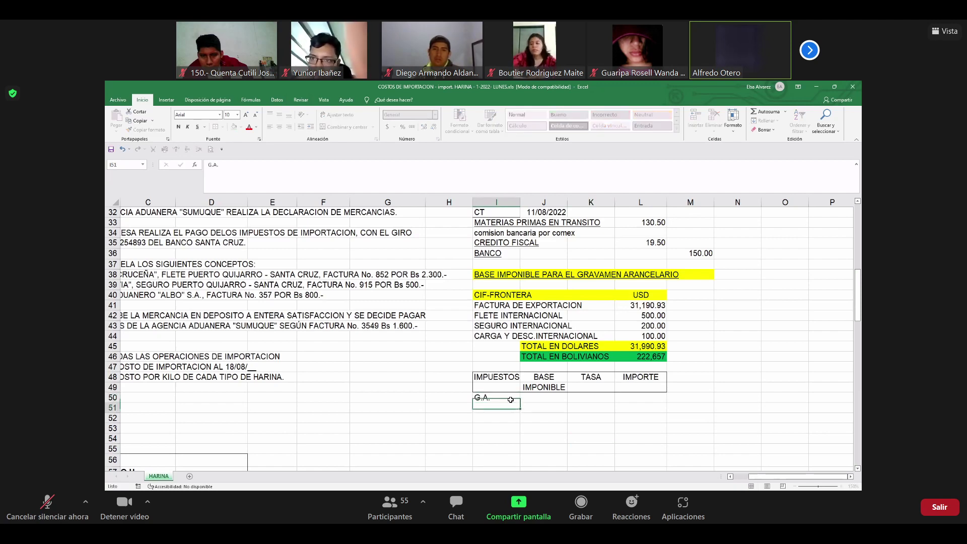
key(Tab)
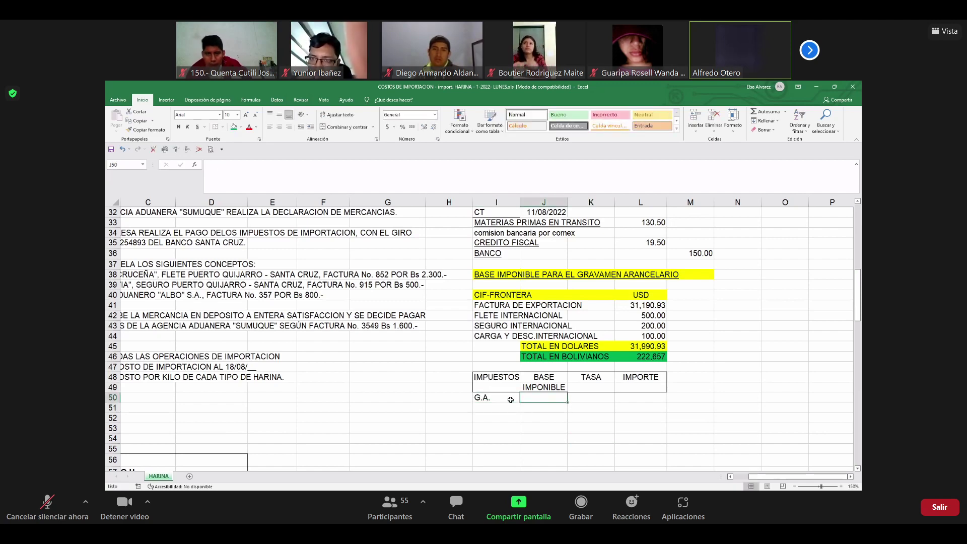
text(222)
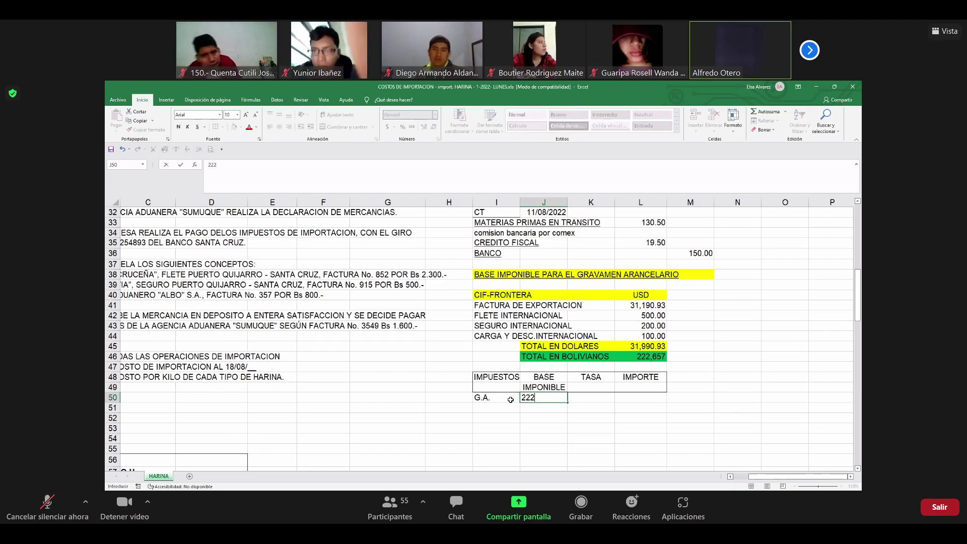
text(657)
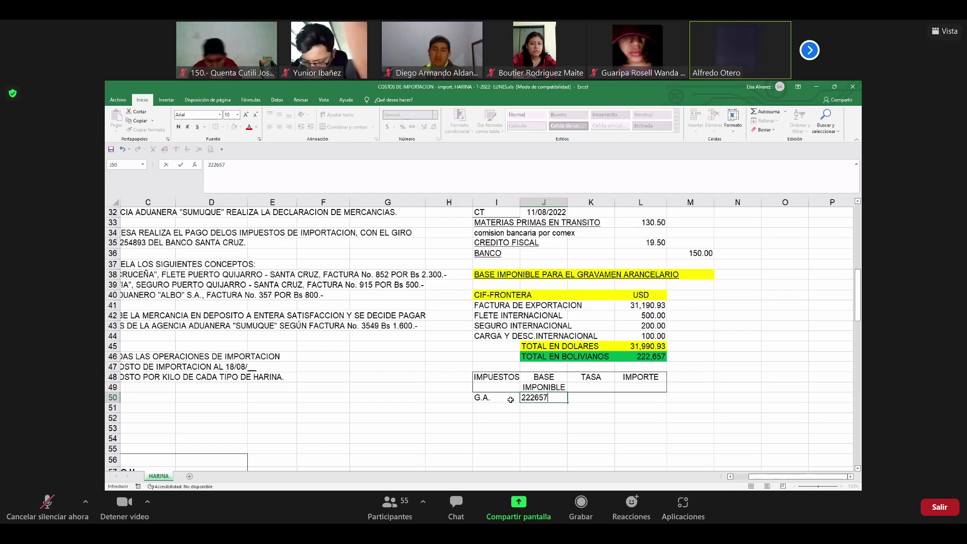
key(Return)
key(Up)
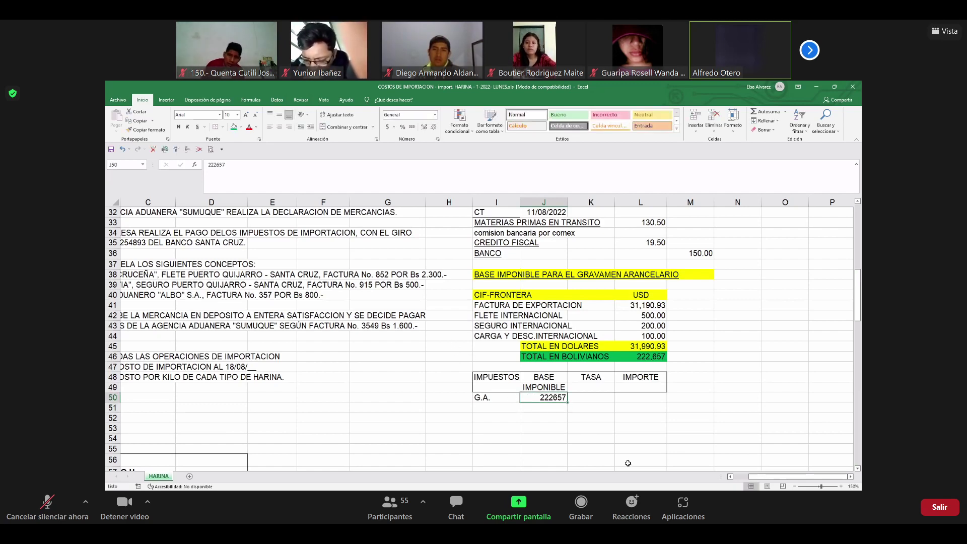
- Enter the G.A. rate 0% in K50 and the amount 0 in L50
key(Right)
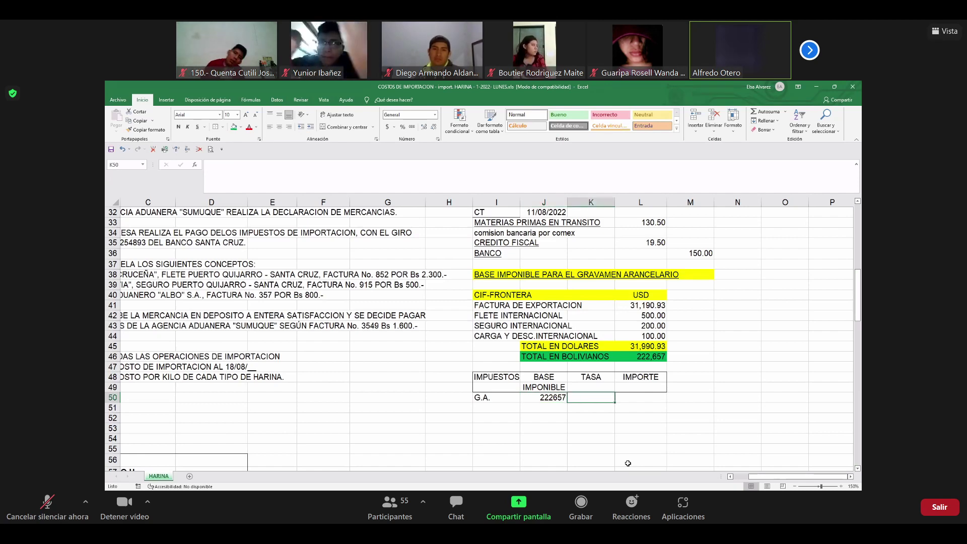
text(0%)
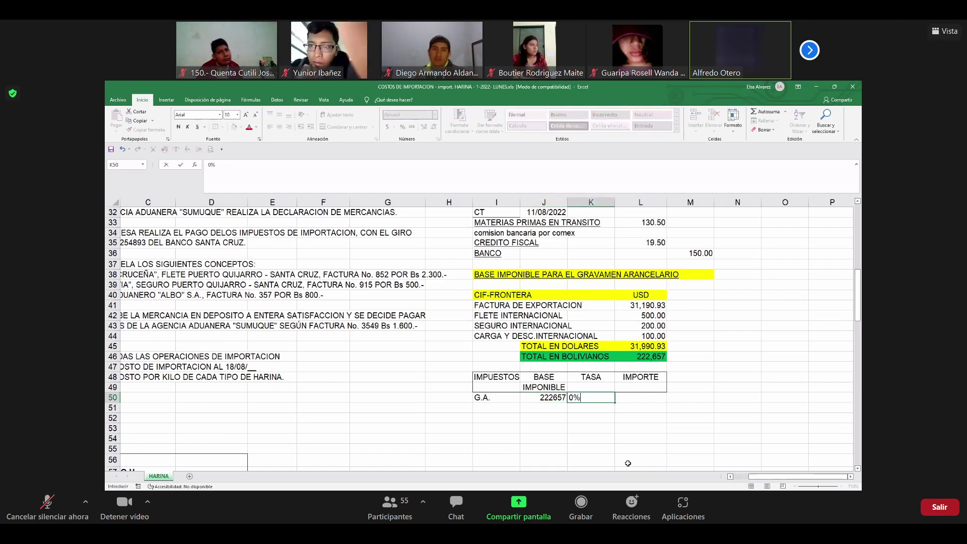
key(Right)
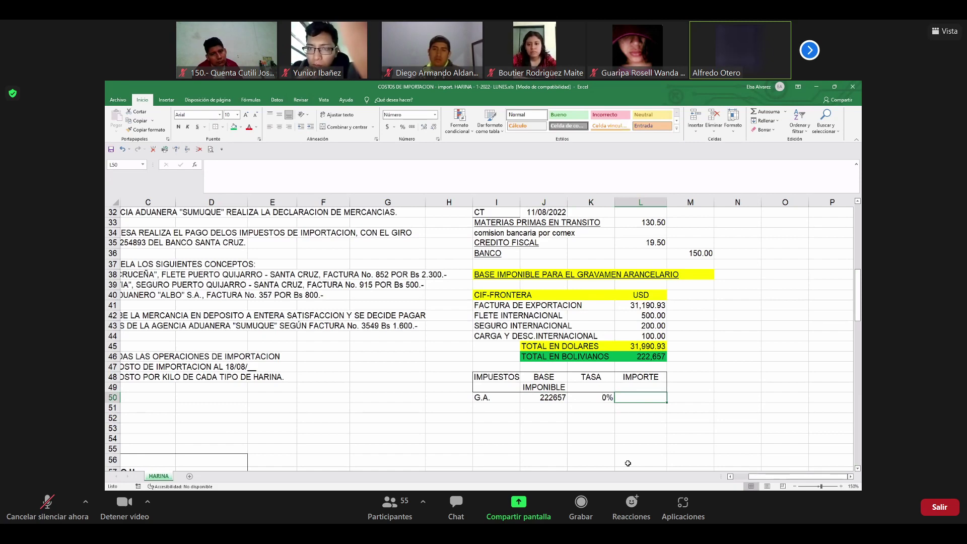
text(0)
key(Return)
- Enter the tax label IVA in I51, below G.A
key(Left)
key(Left)
key(Left)
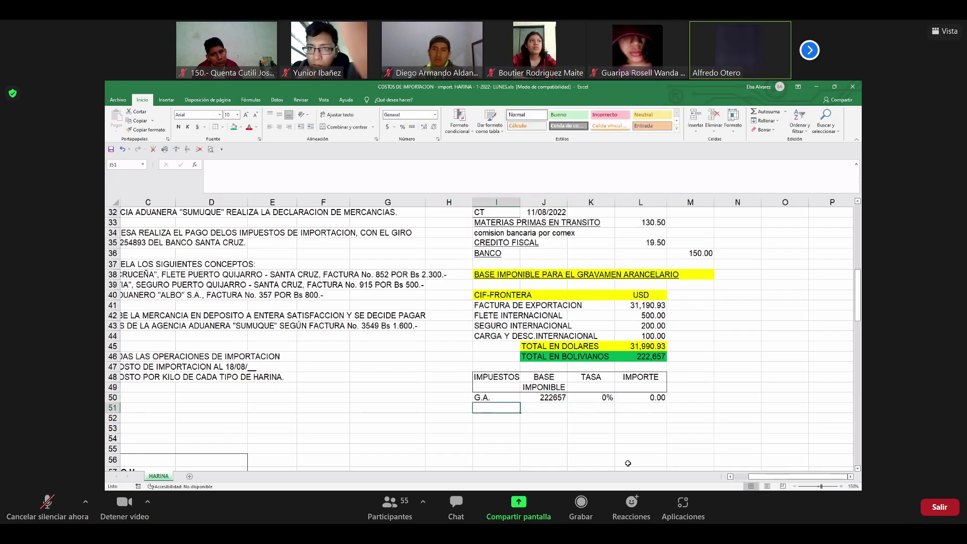
text(IVA)
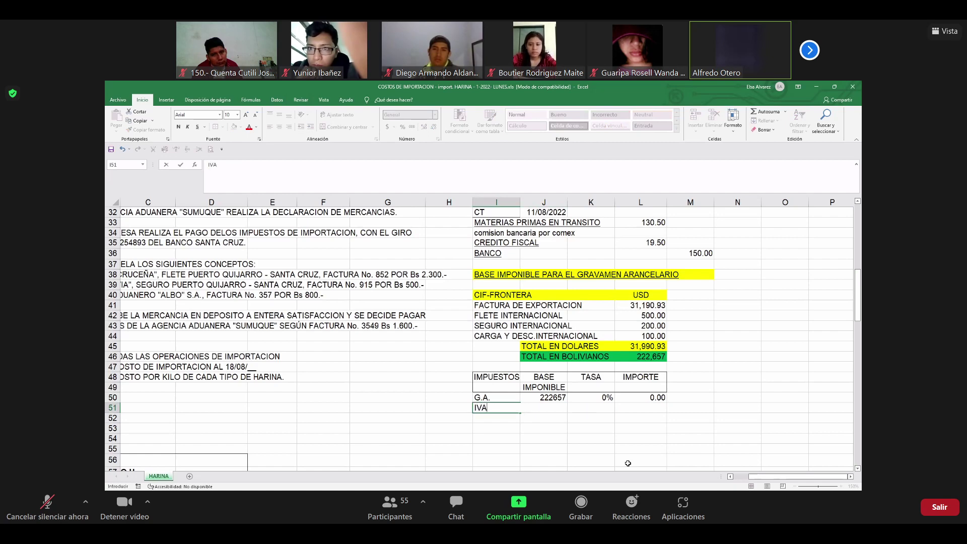
- Center the rate cells K50:K51 horizontally
key(Right)
key(Right)
key(Right)
key(Left)
key(shift+Up)
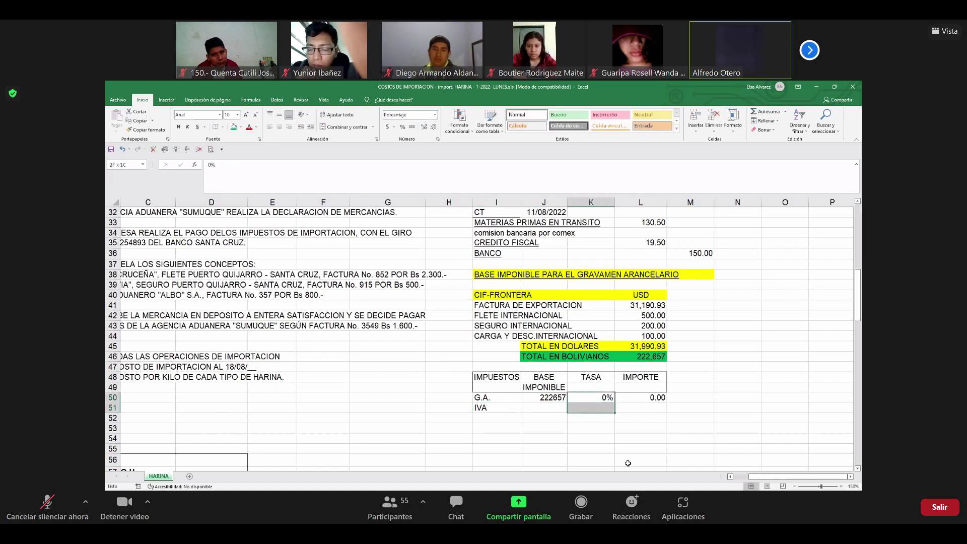
click(280, 127)
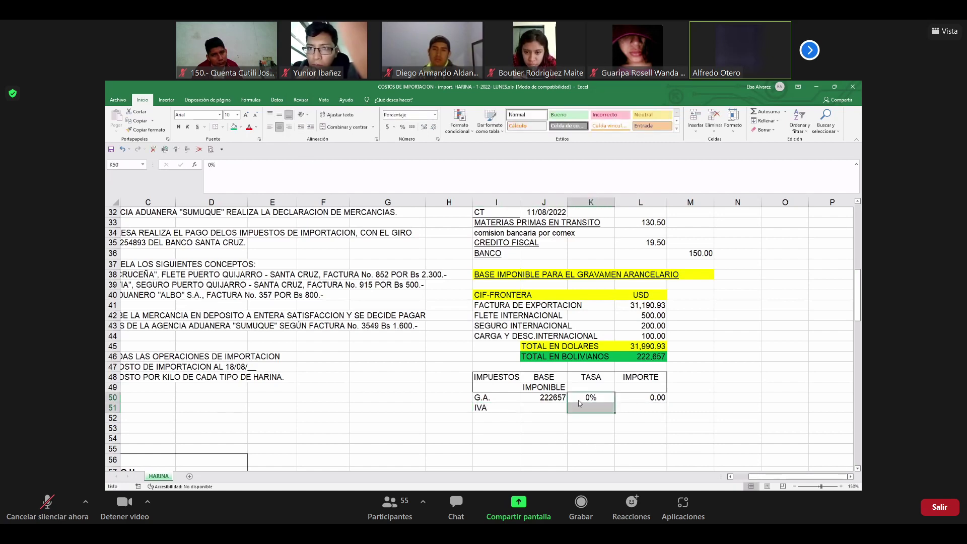
click(600, 409)
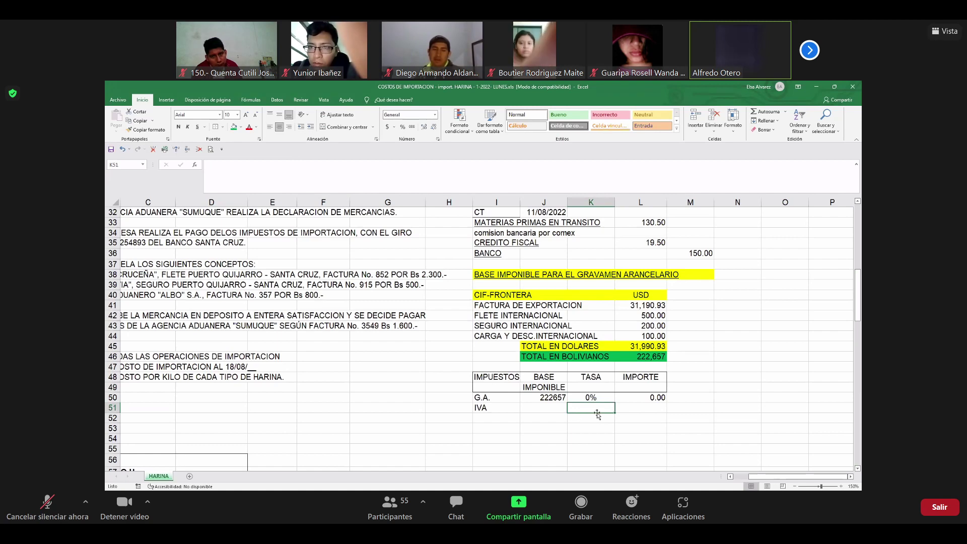
- Format the G.A. base in J50 as a number with thousands separator and zero decimal places
click(554, 399)
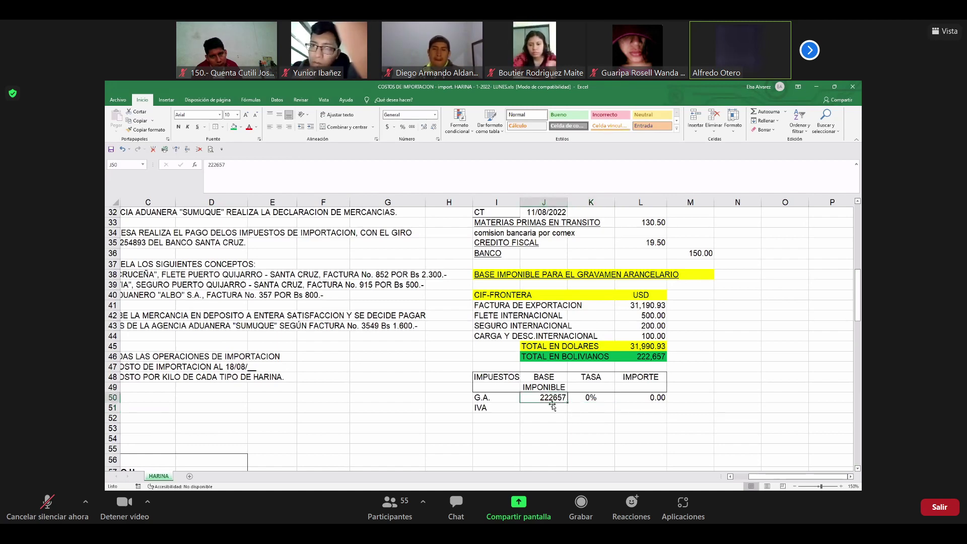
right_click(552, 405)
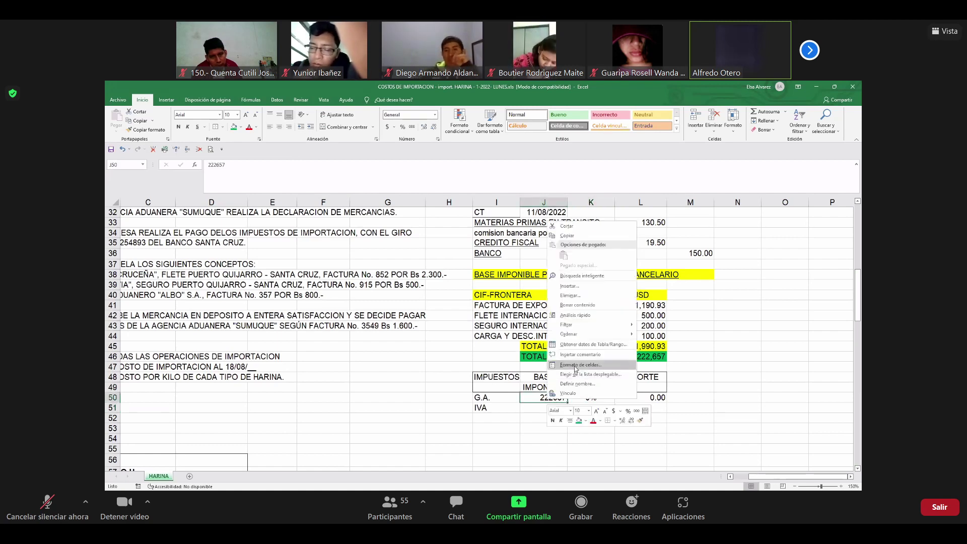
click(575, 367)
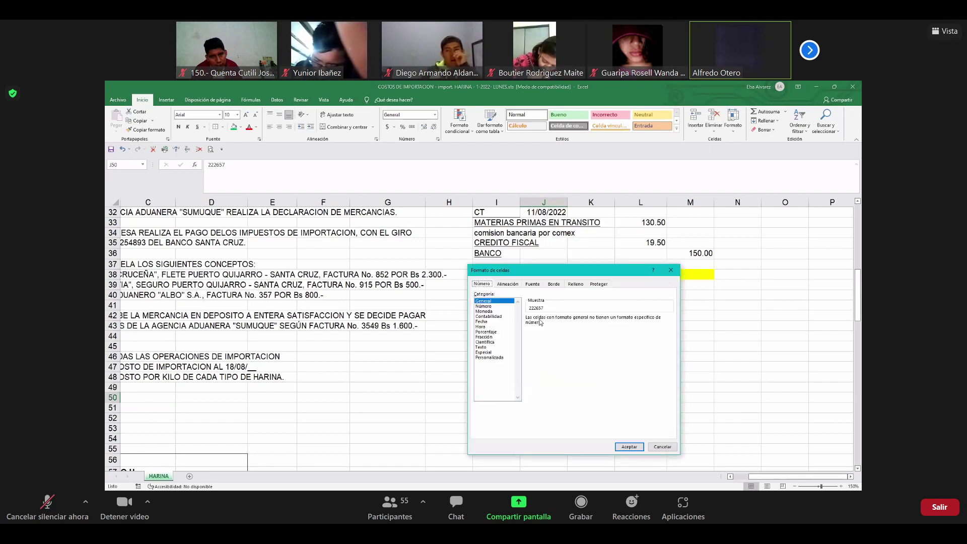
key(Down)
click(545, 328)
click(592, 320)
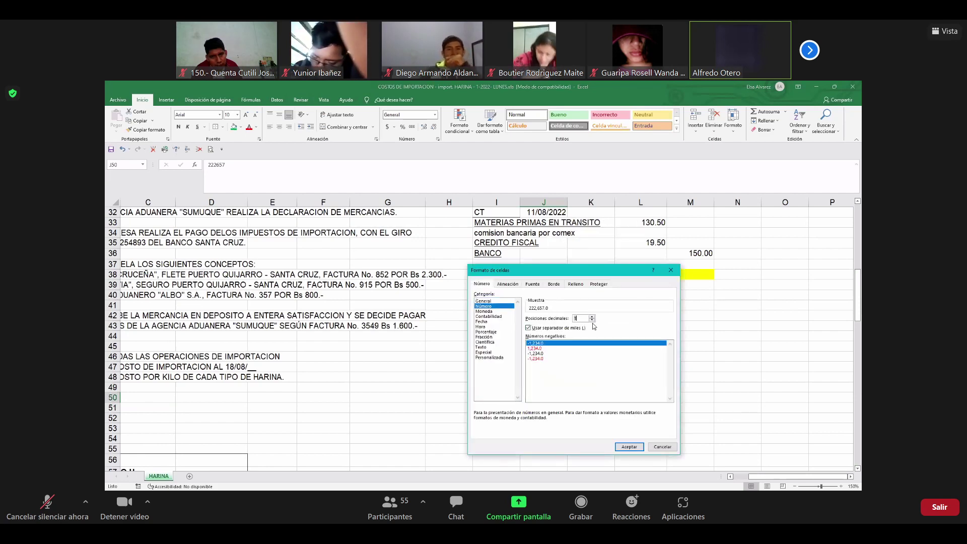
click(592, 320)
click(629, 447)
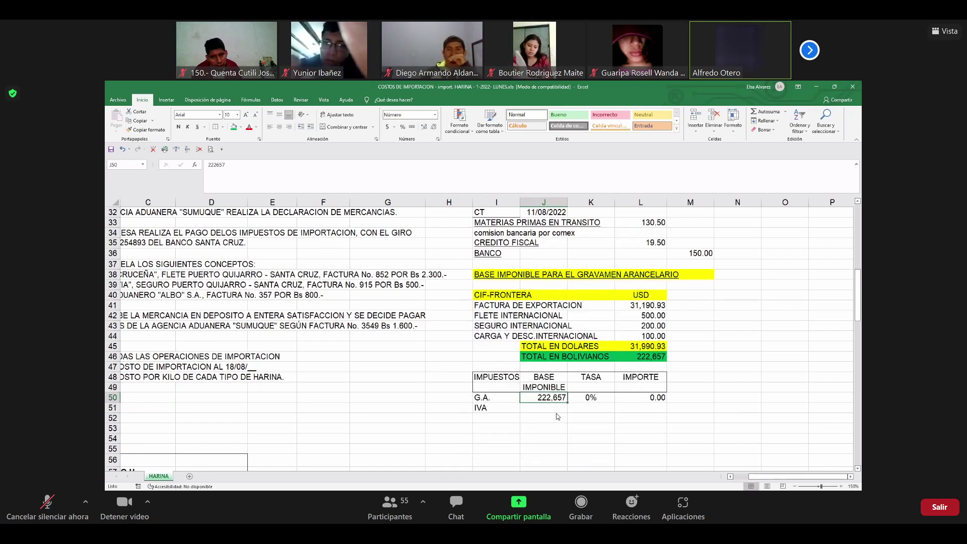
- Set the IVA base in J51 to reference the G.A. base in J50
click(552, 411)
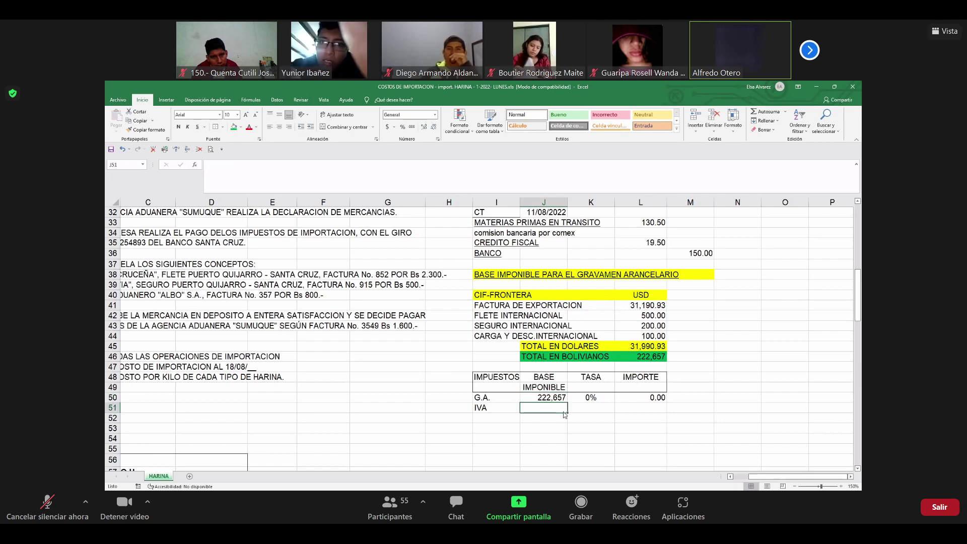
click(587, 401)
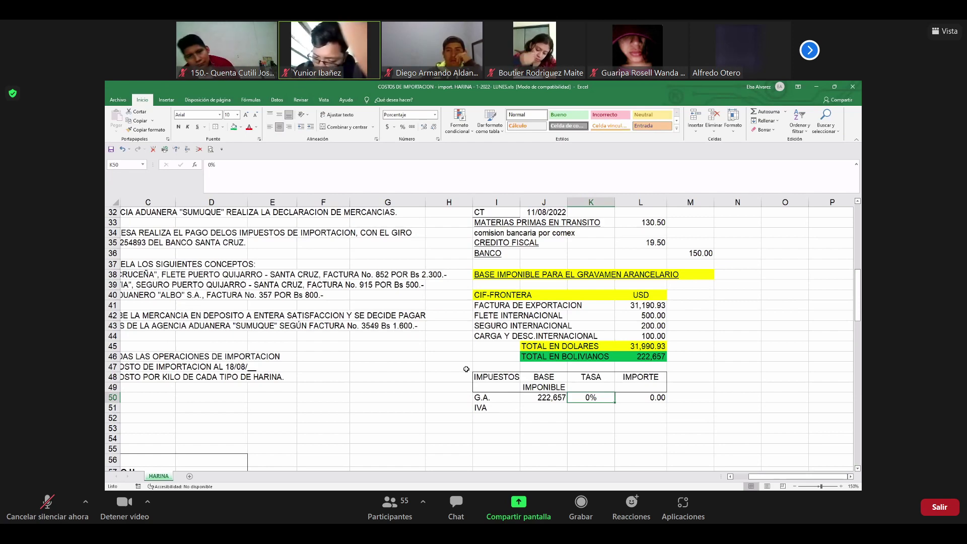
click(553, 410)
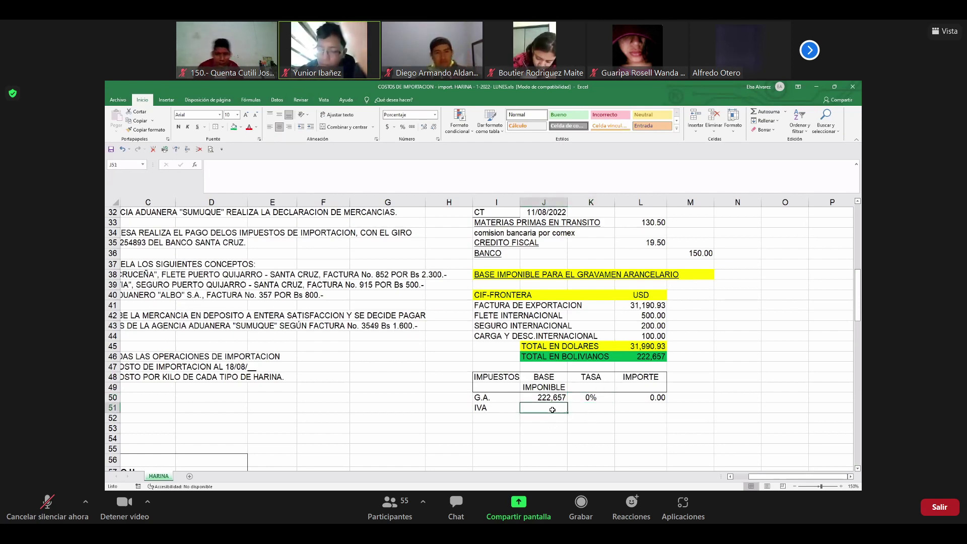
text(+)
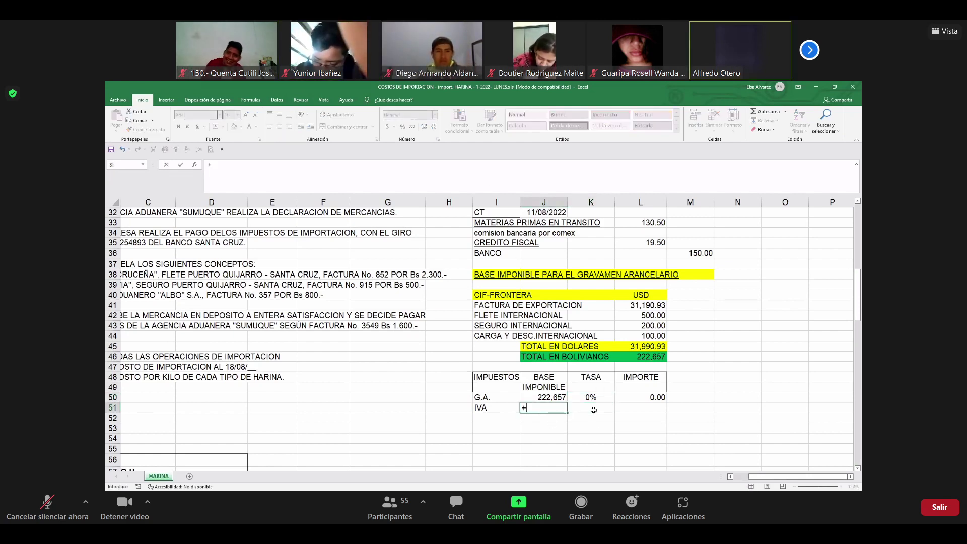
key(Up)
key(Return)
- Enter the IVA rate 14.94% in K51
click(594, 410)
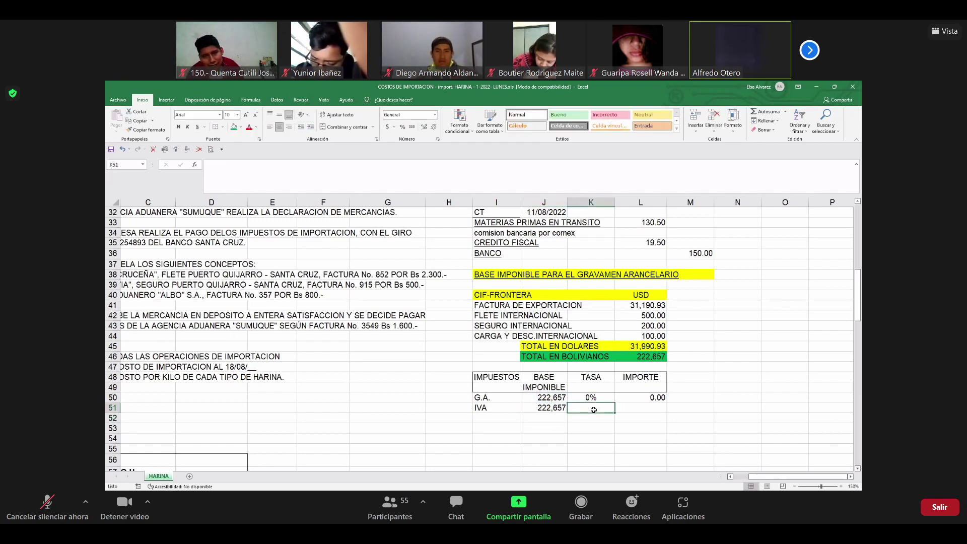
text(1)
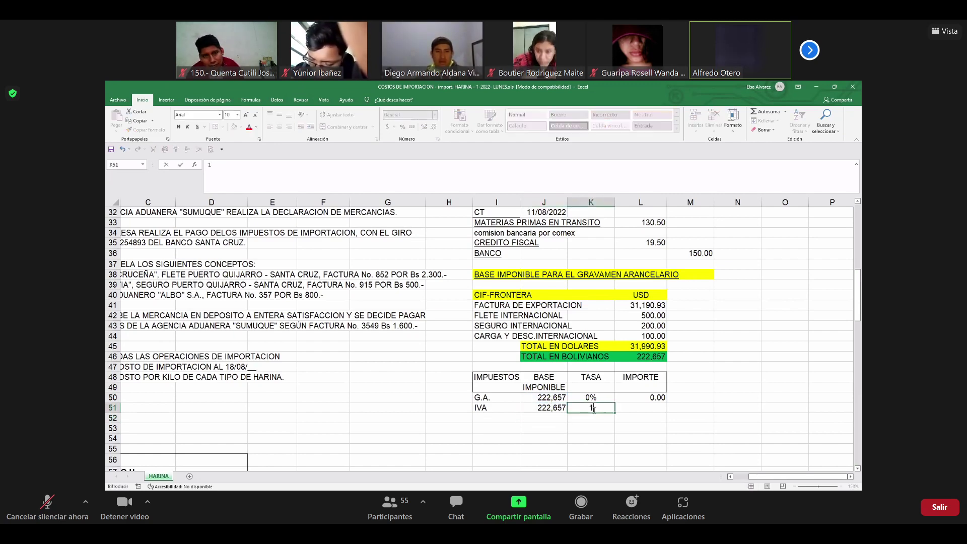
text(4.94%)
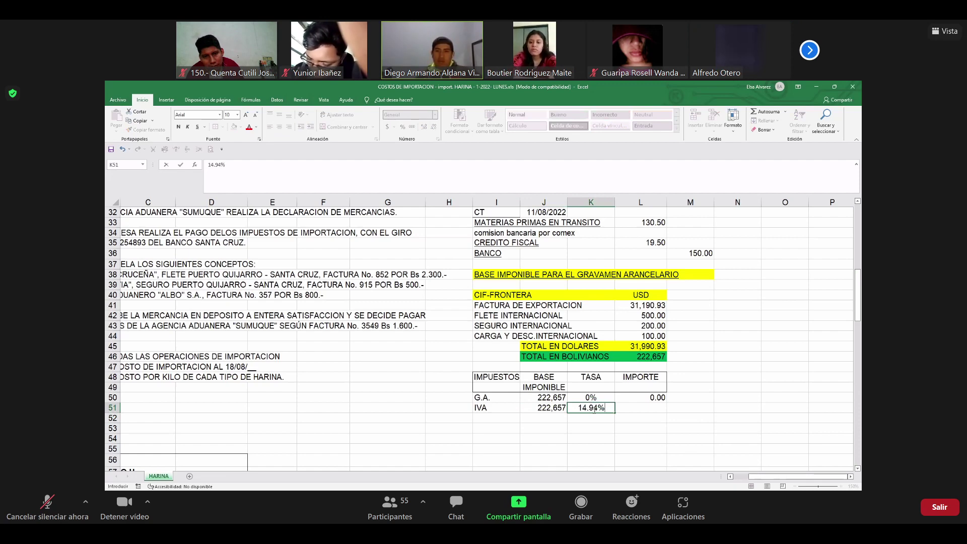
key(Return)
- Calculate the IVA amount in L51 by multiplying the rate in K51 by the base in J51
click(593, 409)
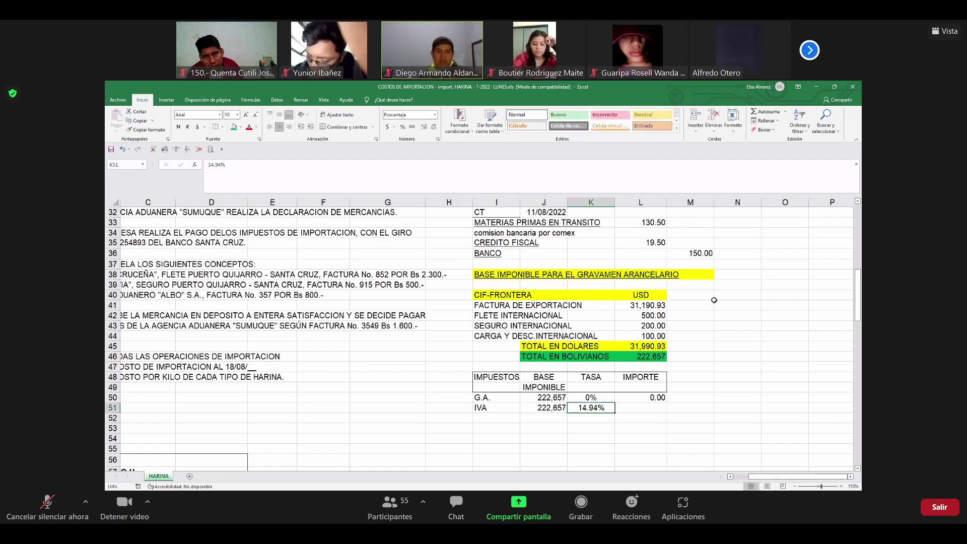
key(Right)
text(+)
key(Left)
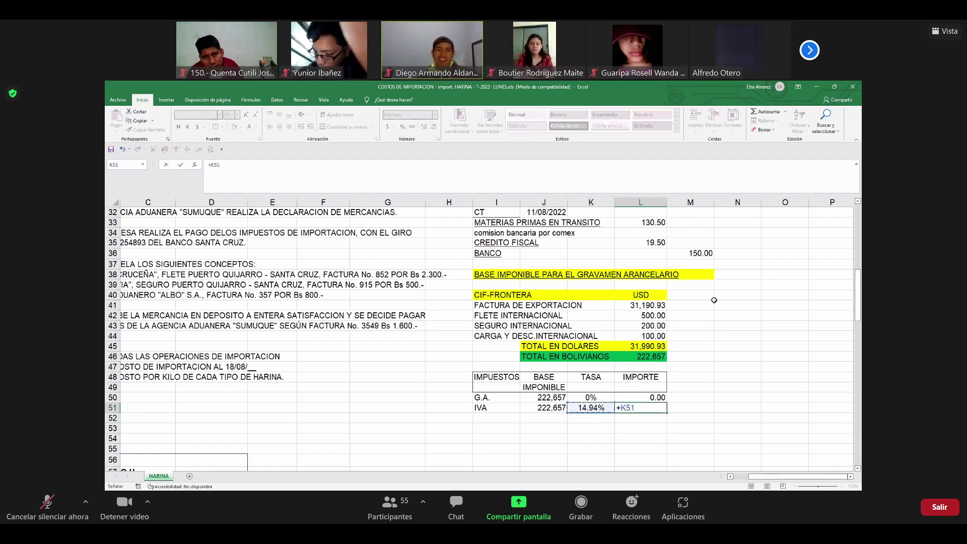
text(*)
key(Left)
key(Left)
key(Return)
- Reduce the IVA amount in L51 to zero decimal places
key(Up)
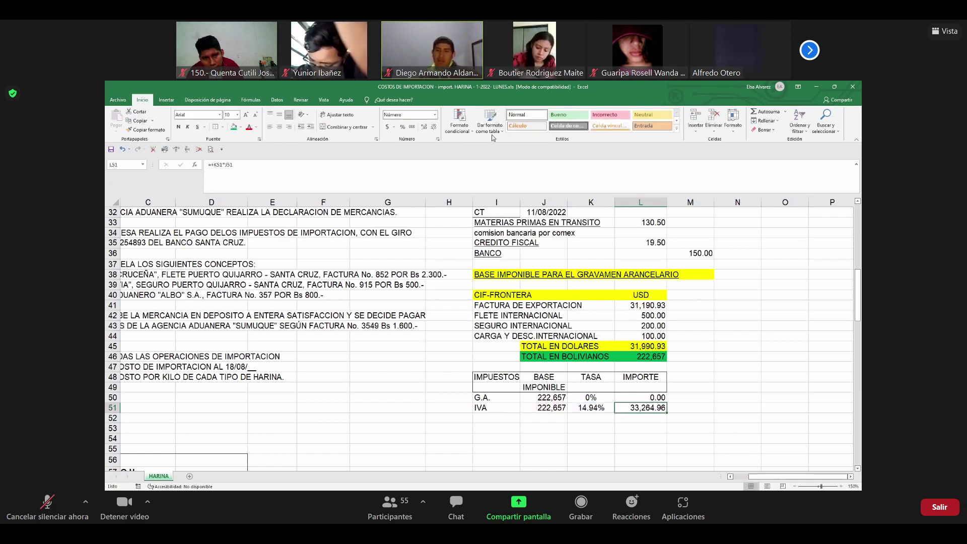
click(434, 130)
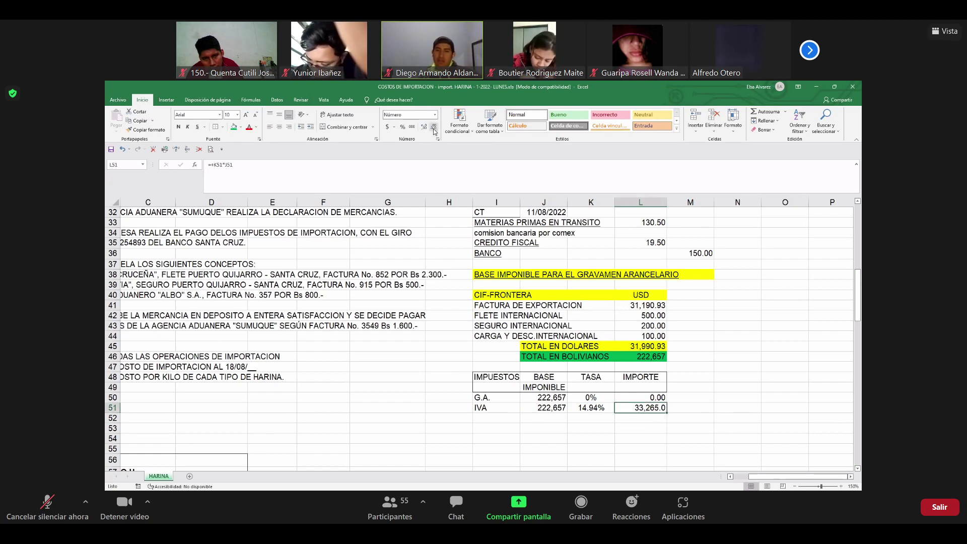
click(435, 130)
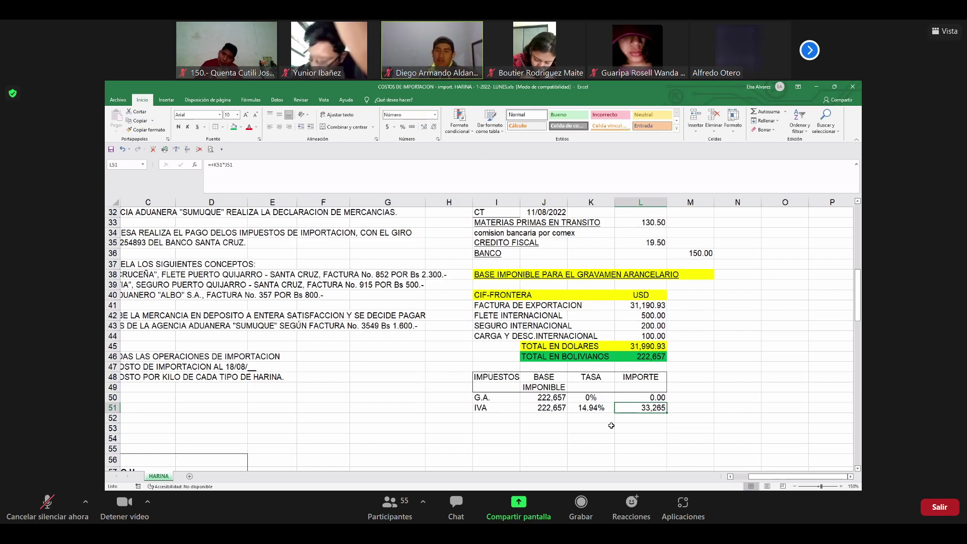
- Enter the label TOTAL A PAGAR in J52 and fill J52:L52 with green
click(535, 419)
text(T)
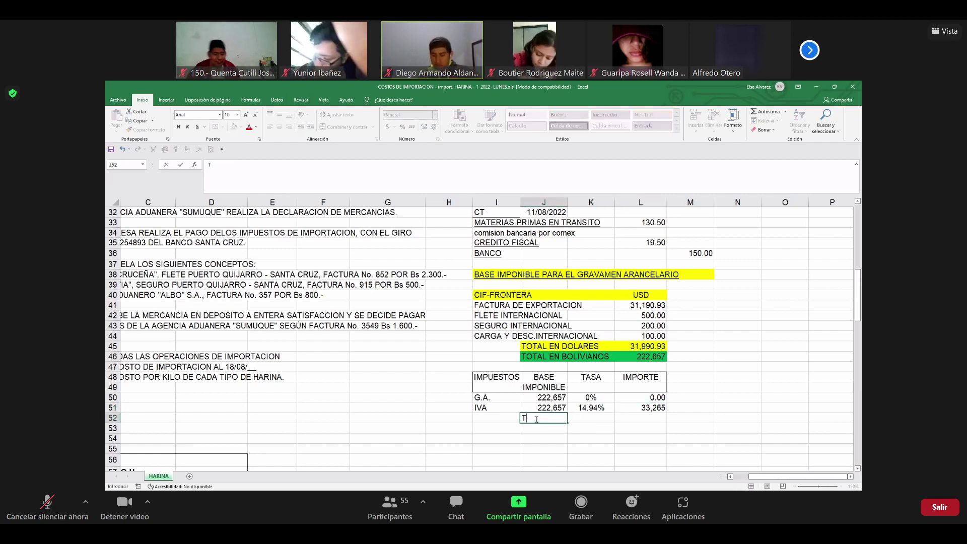
text(OTAL A PAGAR)
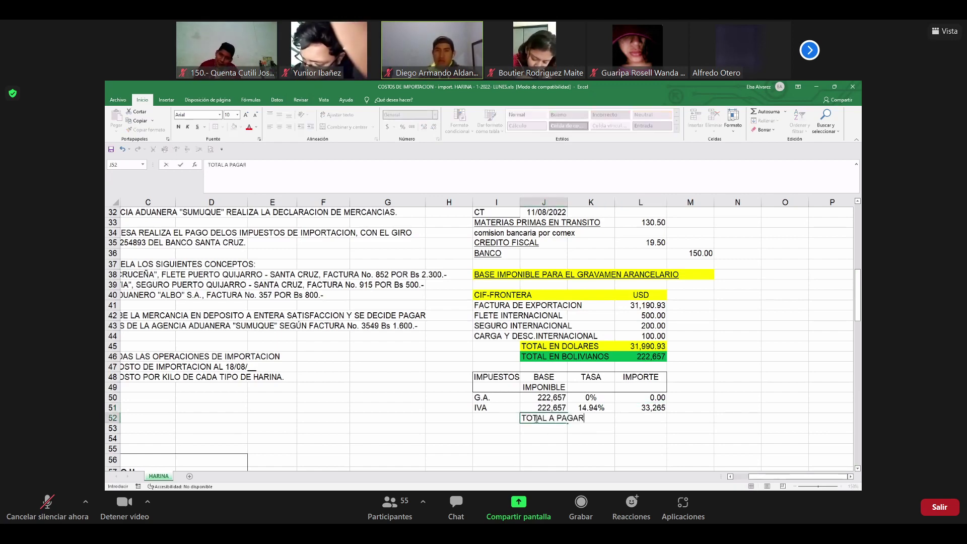
key(Return)
click(534, 419)
key(shift+Right)
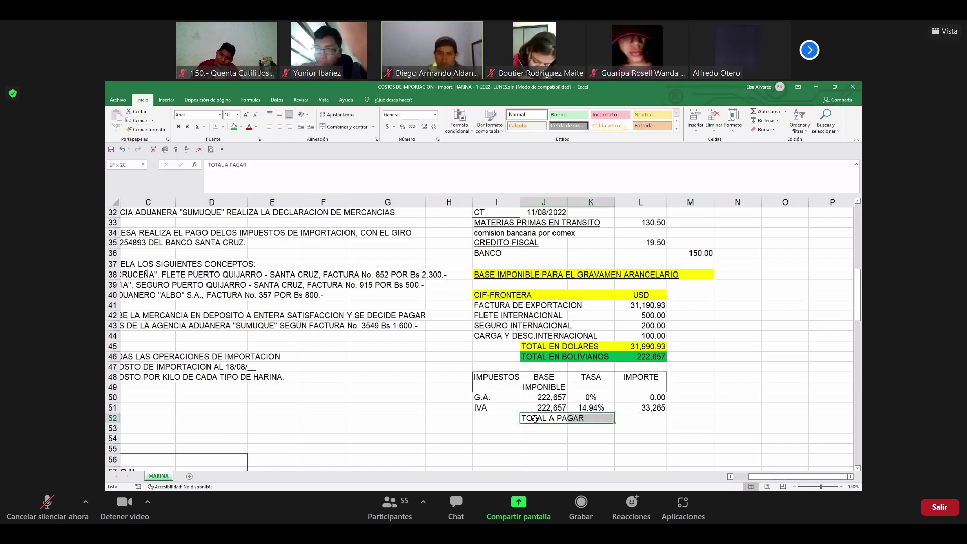
key(shift+Right)
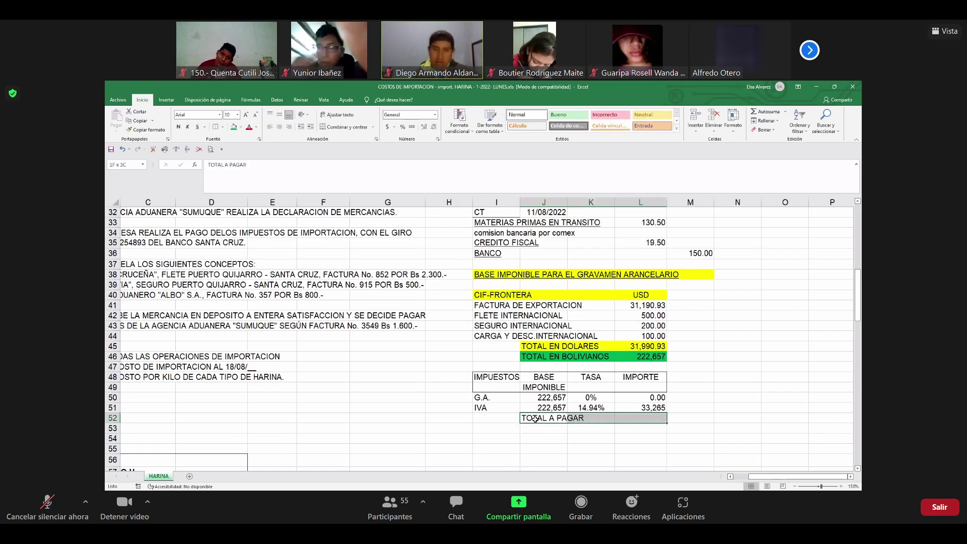
click(235, 130)
- Enter the total in L52 as a reference to L51 and format it with zero decimal places
click(647, 420)
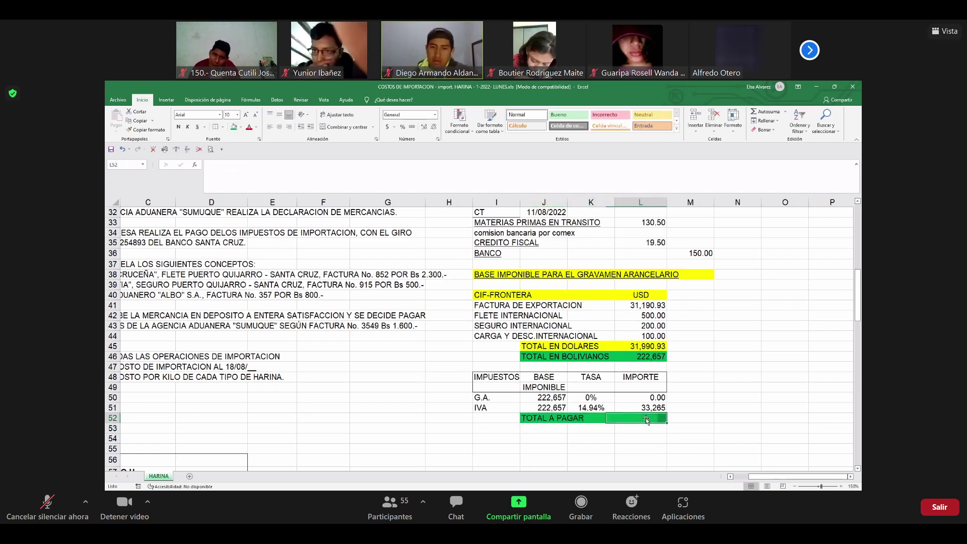
text(=+L51)
key(Return)
click(652, 419)
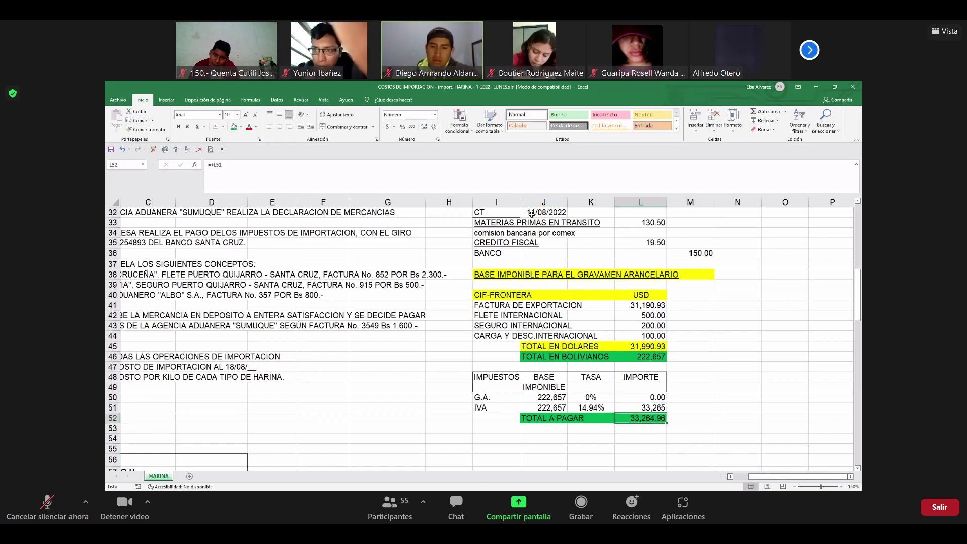
click(434, 127)
click(433, 127)
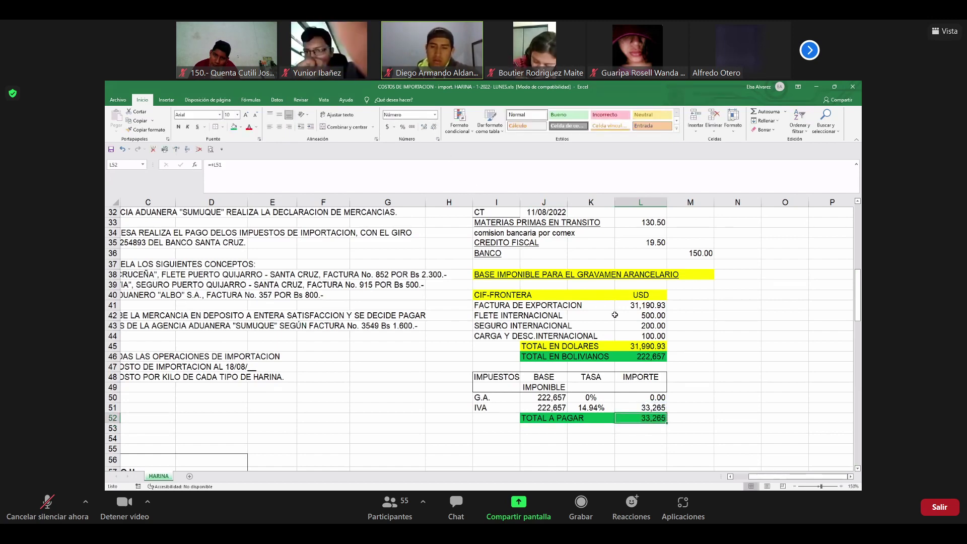
- Save the workbook
scroll(718, 343, down, 1)
scroll(632, 396, down, 2)
click(632, 401)
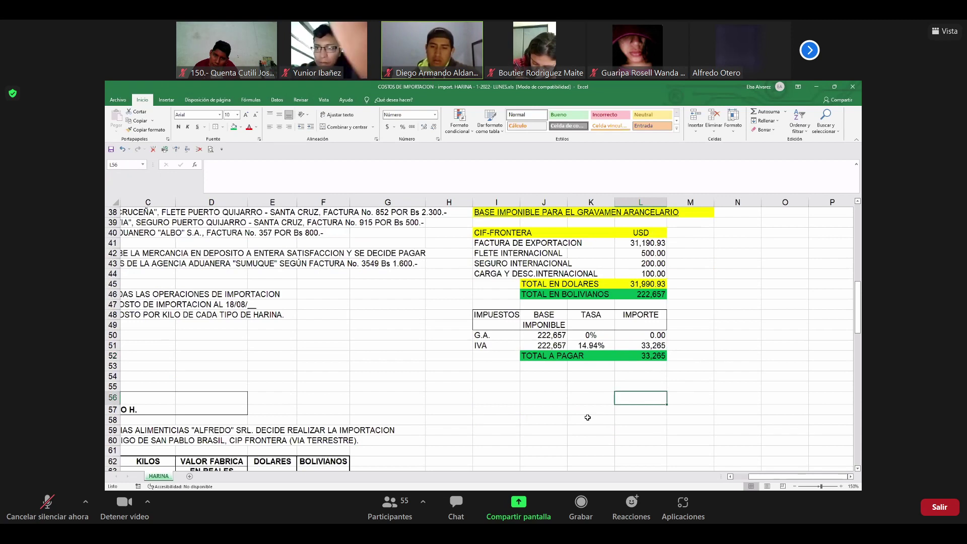
click(111, 149)
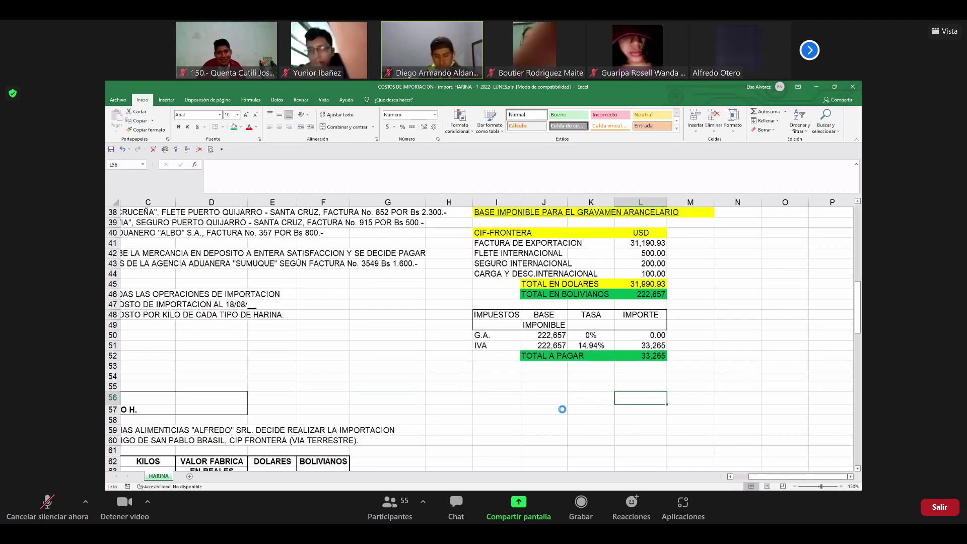
click(594, 332)
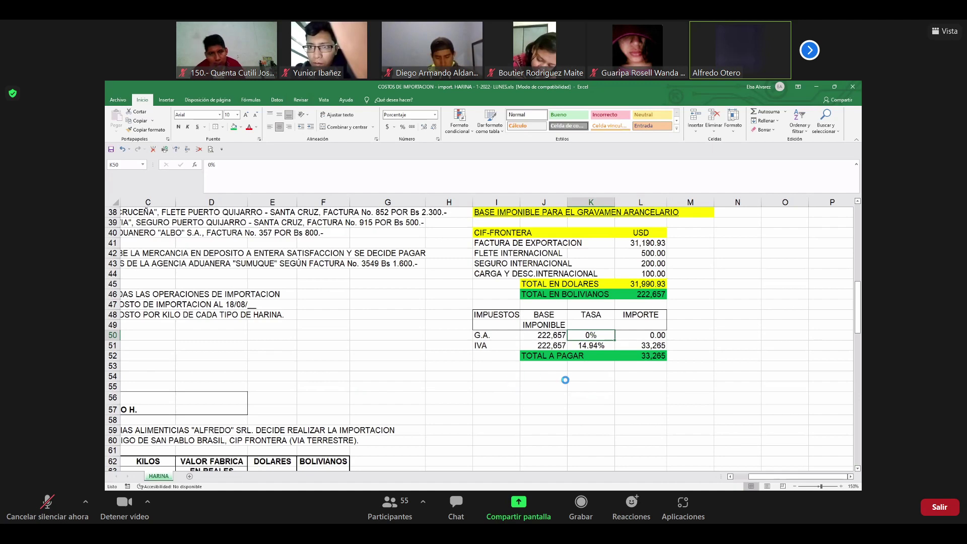
drag(499, 379, 623, 405)
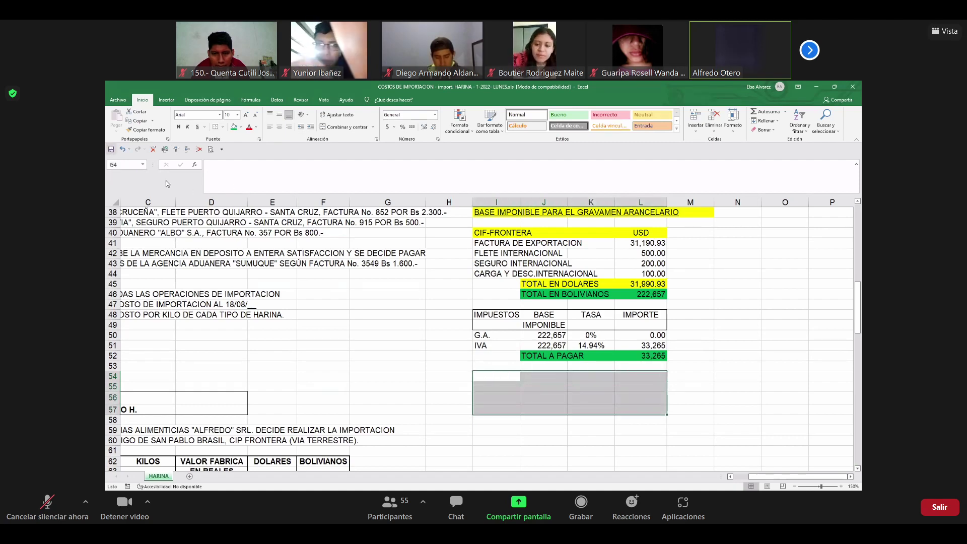
click(505, 392)
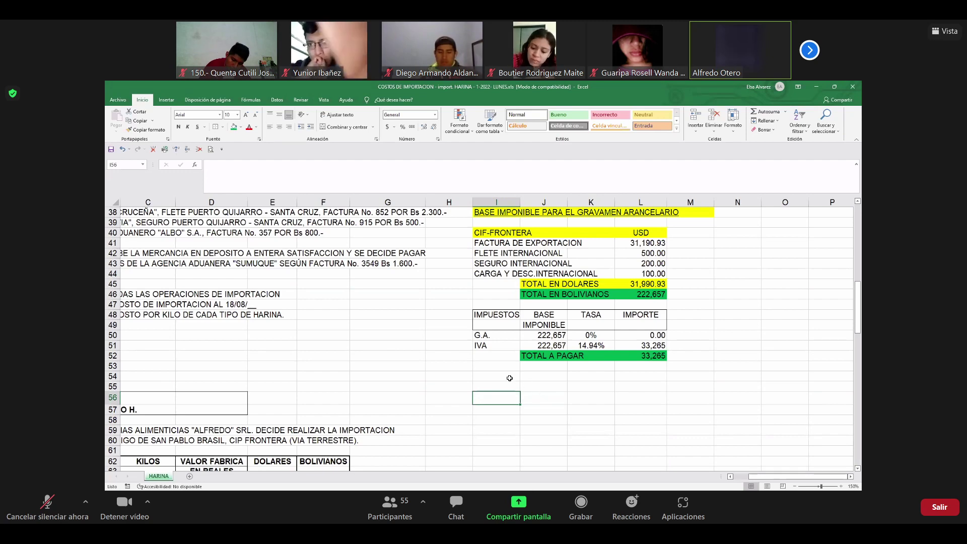
drag(510, 378, 629, 380)
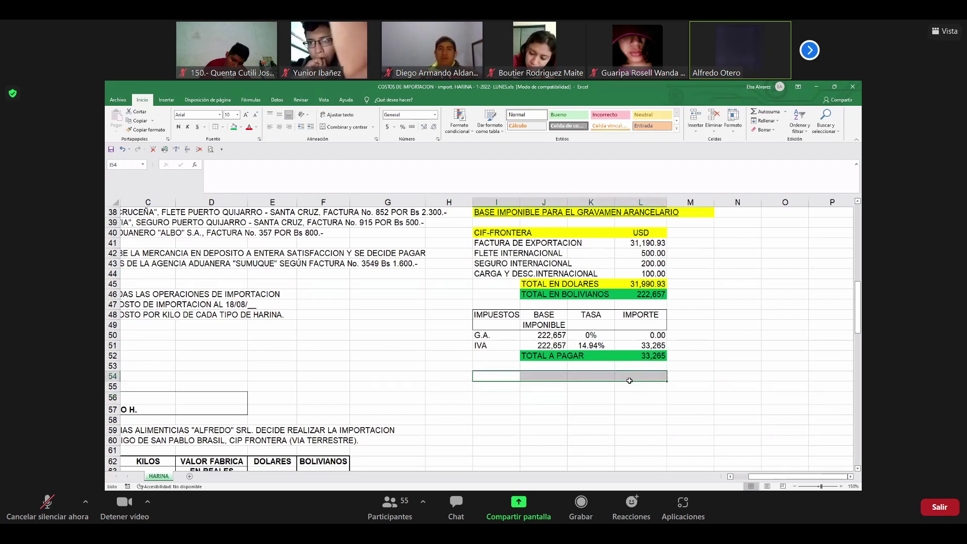
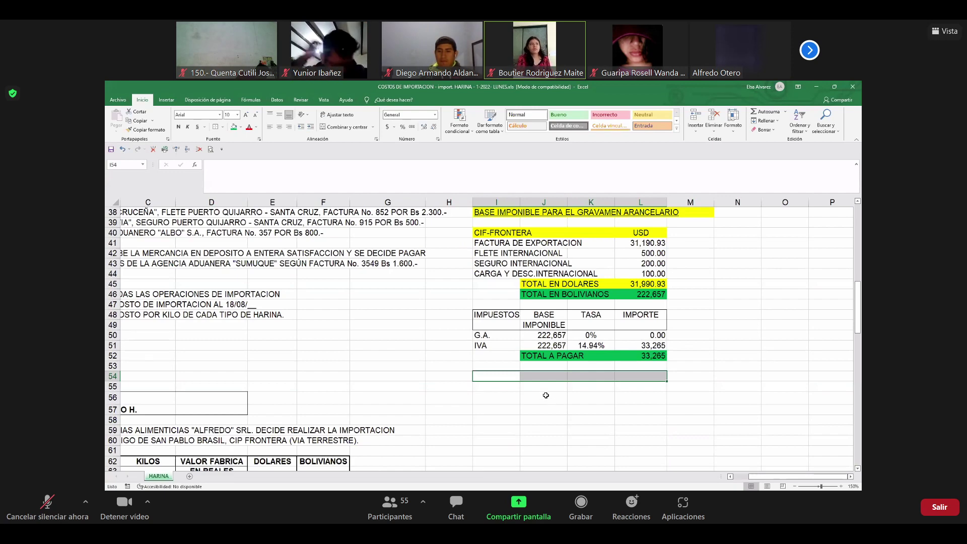
- Copy the entry heading CT 11/08/2022 with its MATERIAS PRIMAS EN TRANSITO line from I32:K33 to I54, below the tax table
scroll(486, 242, up, 2)
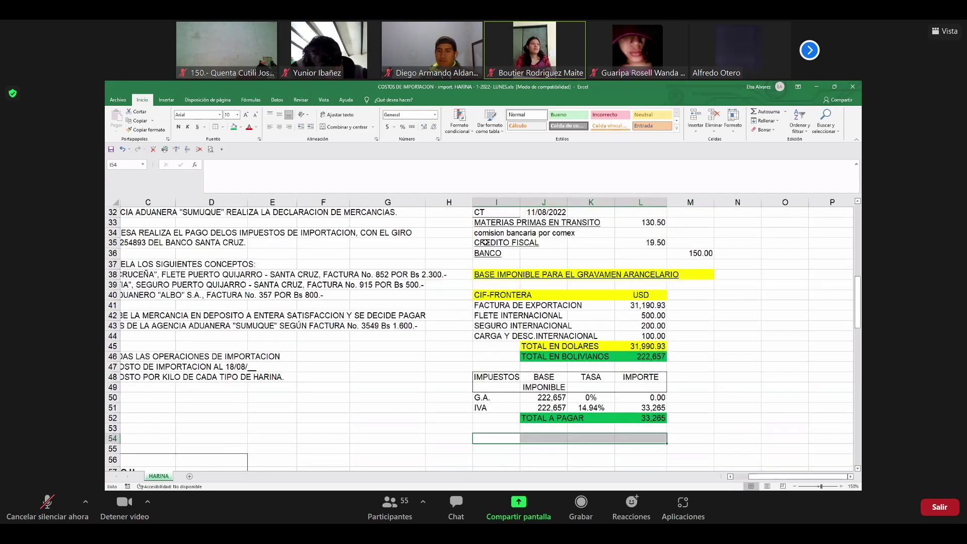
scroll(588, 254, up, 1)
drag(483, 243, 609, 257)
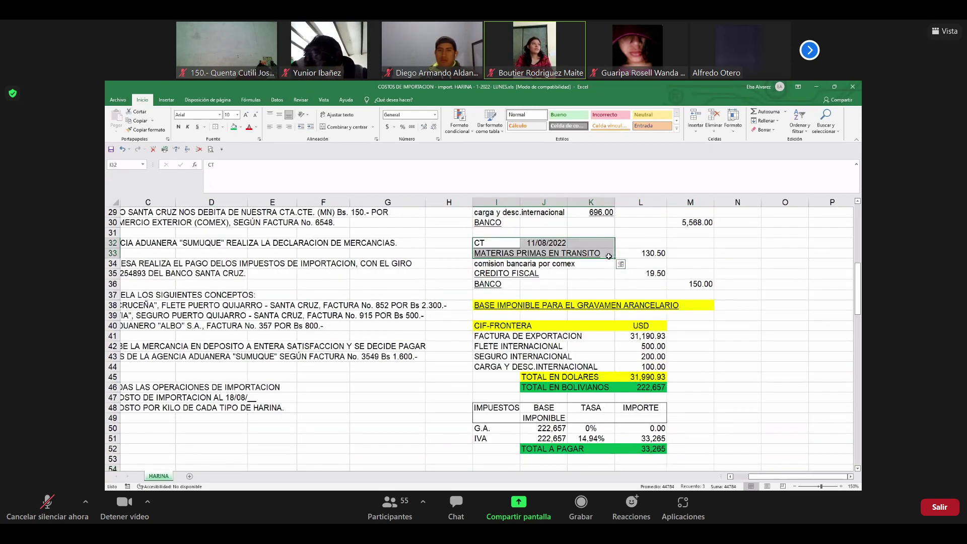
key(ctrl+c)
key(Down)
key(Down)
key(Down)
key(Down)
key(Down)
key(Down)
key(Down)
key(Down)
key(Down)
key(Down)
key(Down)
key(Down)
key(Down)
key(Down)
key(Down)
key(Down)
key(Down)
key(Down)
key(Down)
key(Down)
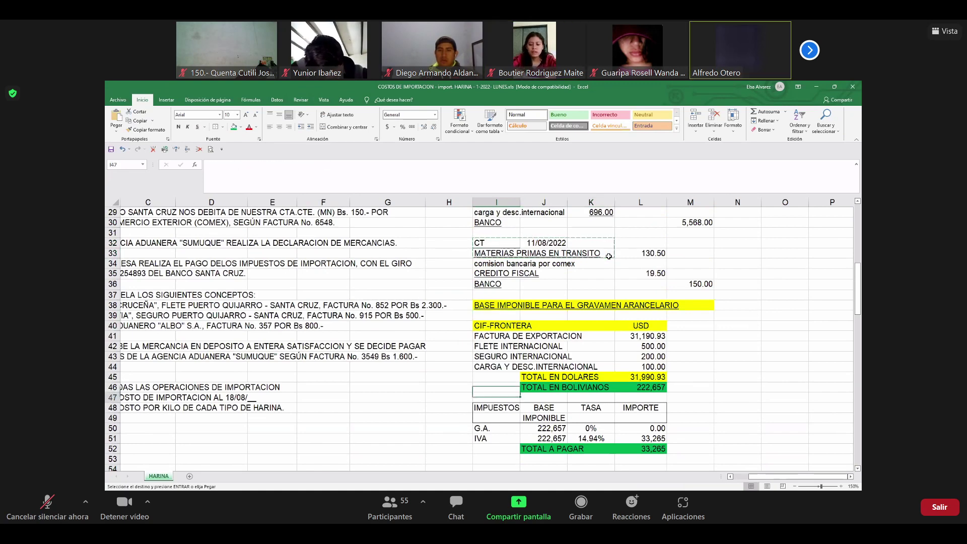
key(Up)
key(Up)
key(Up)
key(Up)
key(Up)
key(Up)
key(Up)
key(Up)
key(Up)
key(Up)
key(Up)
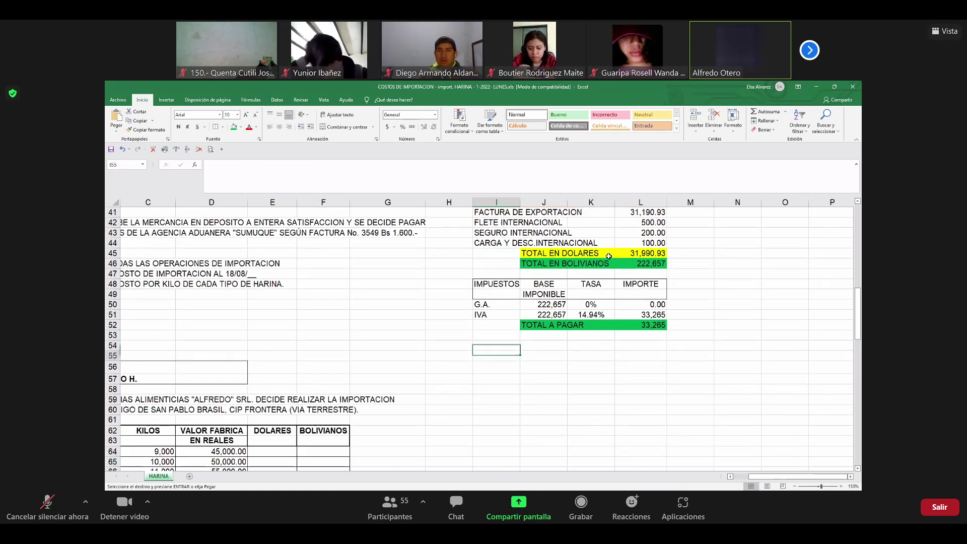
key(ctrl+v)
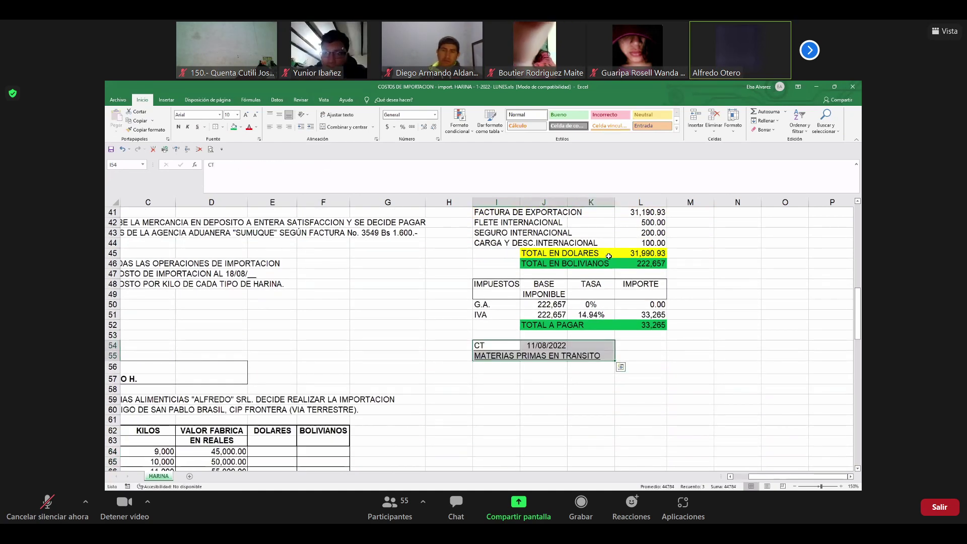
- Clear the copied account name MATERIAS PRIMAS EN TRANSITO from I55
key(Return)
key(Up)
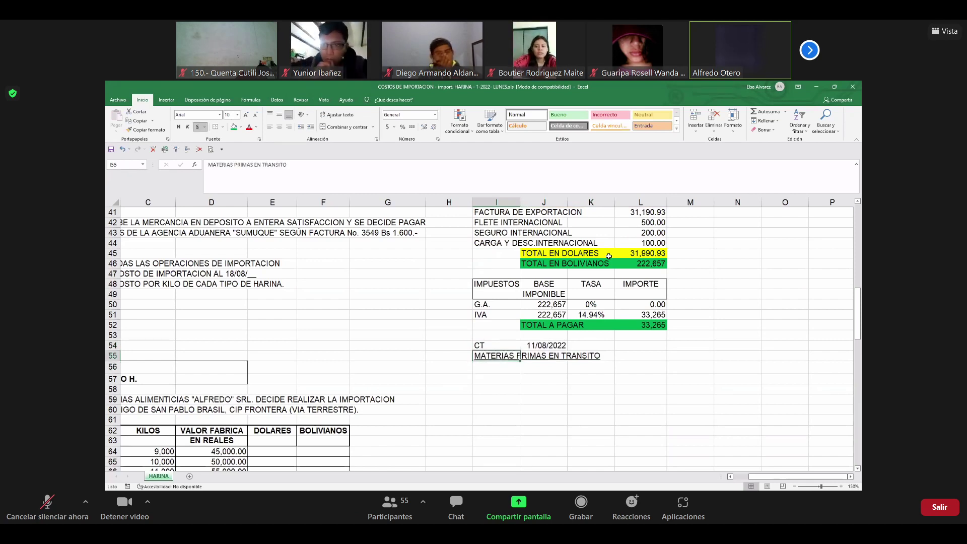
key(Delete)
- Add a bottom border to K54 in the new entry's heading row and select I55 for the first account
key(Right)
key(Right)
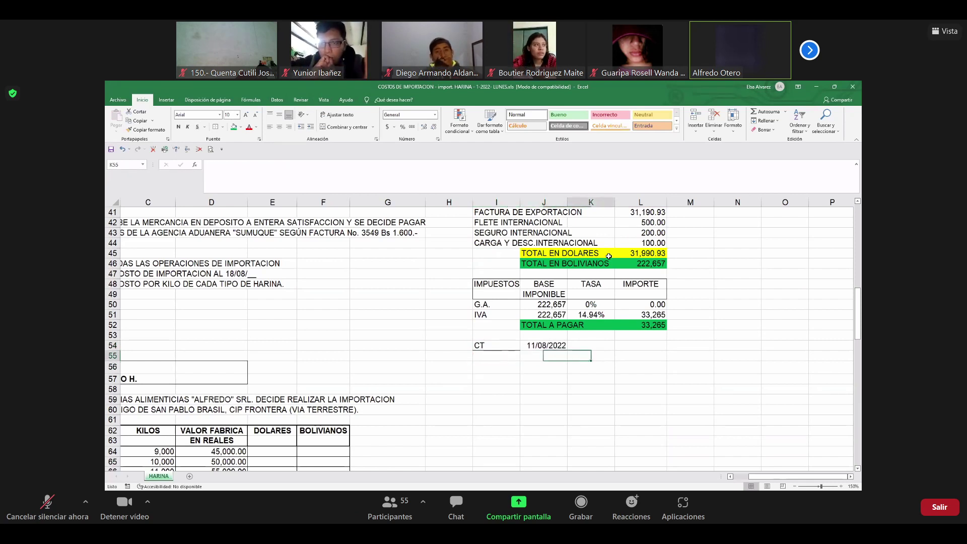
key(Down)
key(Up)
key(Up)
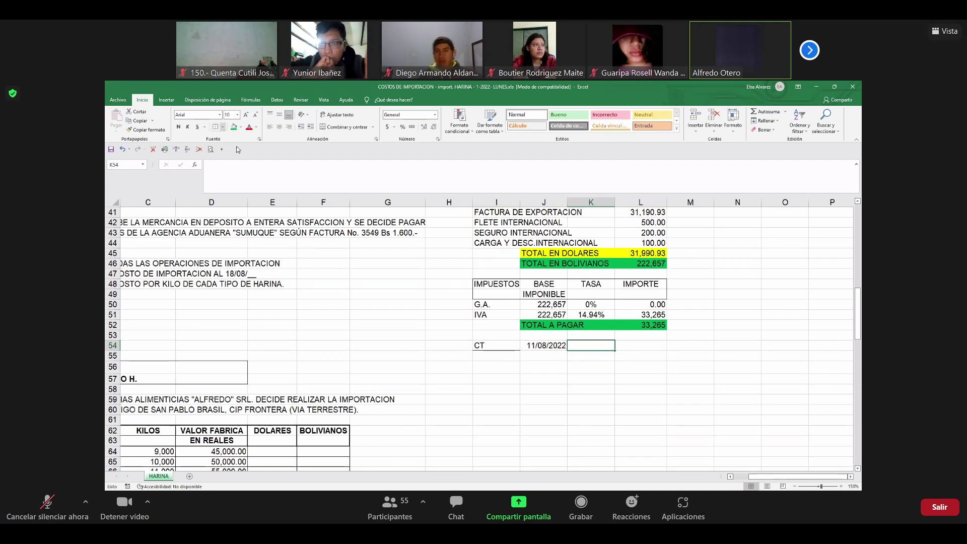
click(223, 127)
click(237, 147)
click(501, 356)
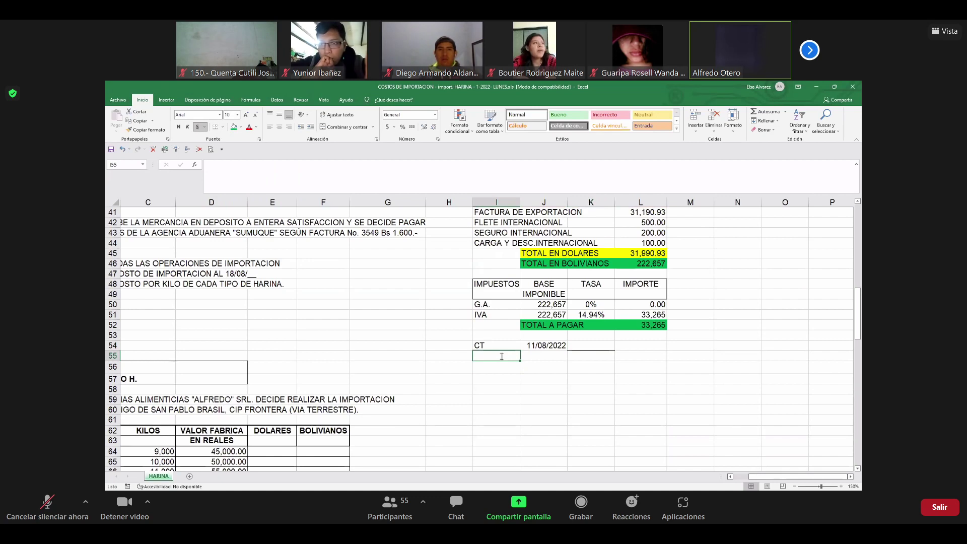
- Enter the accounts CREDOTO FISCAL in I55 and BANCO in I56, and underline BANCO
text(CREDC)
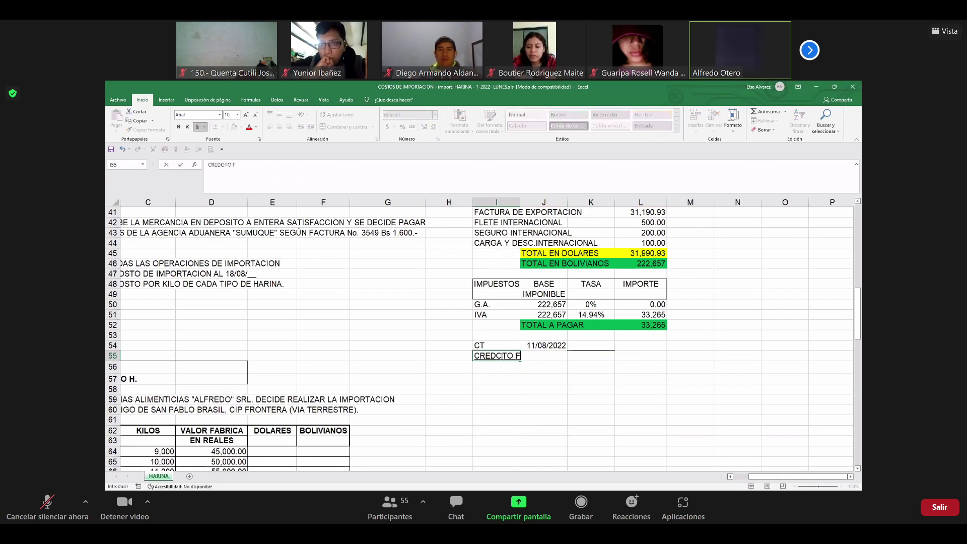
text(TO FISCAL)
key(Return)
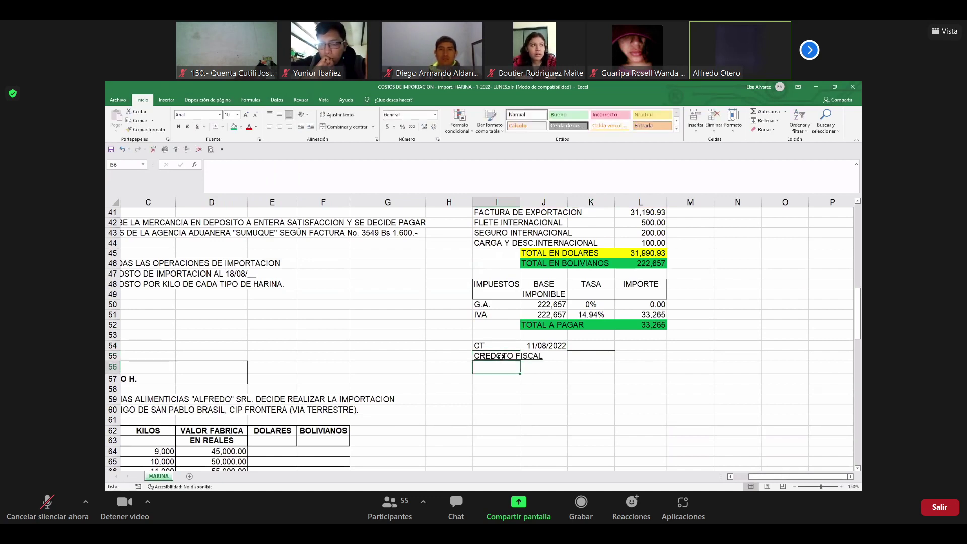
text(BANCO)
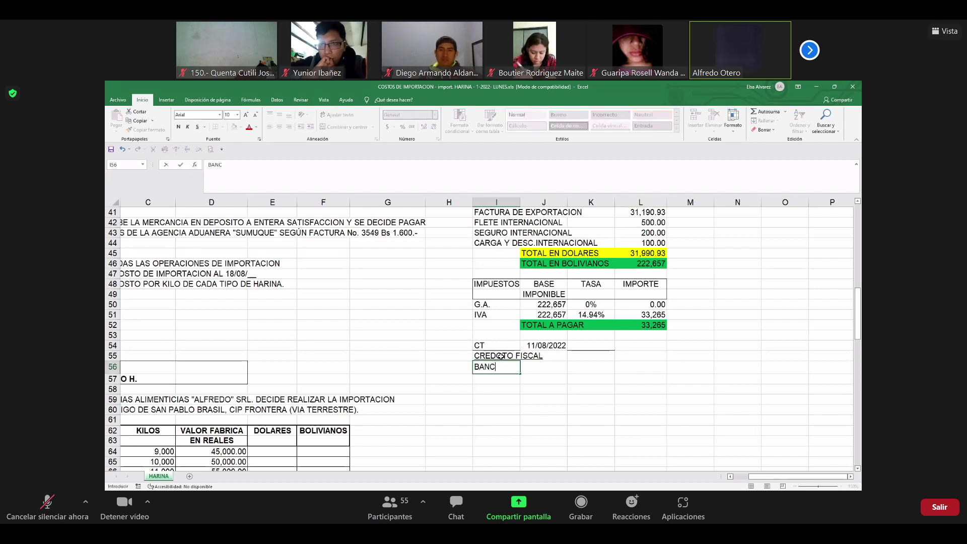
key(Return)
key(Up)
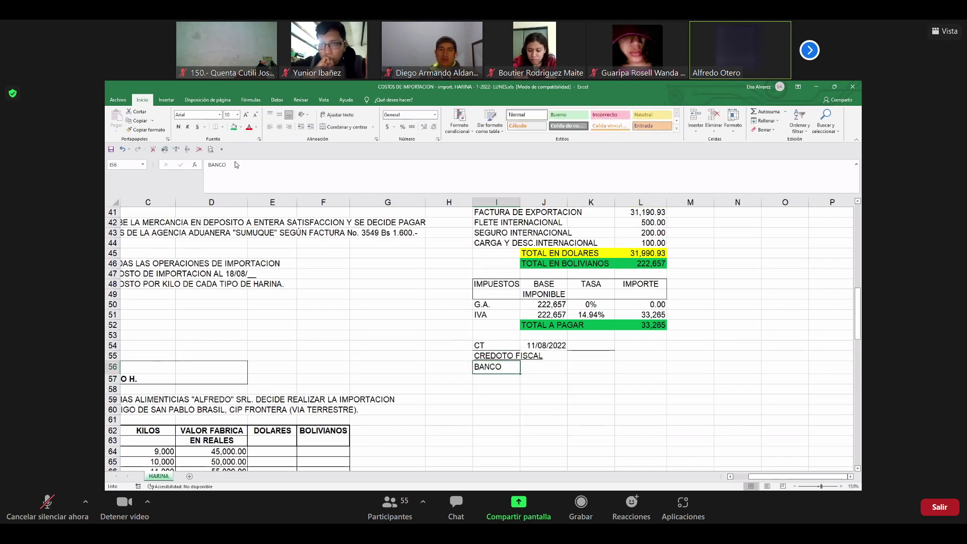
- Enter the debit for the tax credit account in L55 as a reference to the TOTAL A PAGAR amount in L52
key(Up)
key(Right)
key(Right)
key(Right)
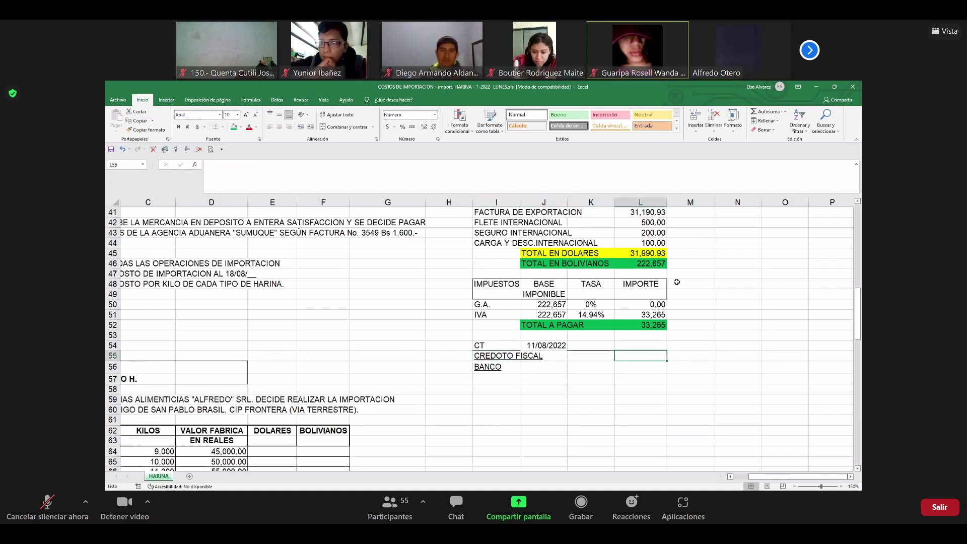
scroll(662, 302, up, 3)
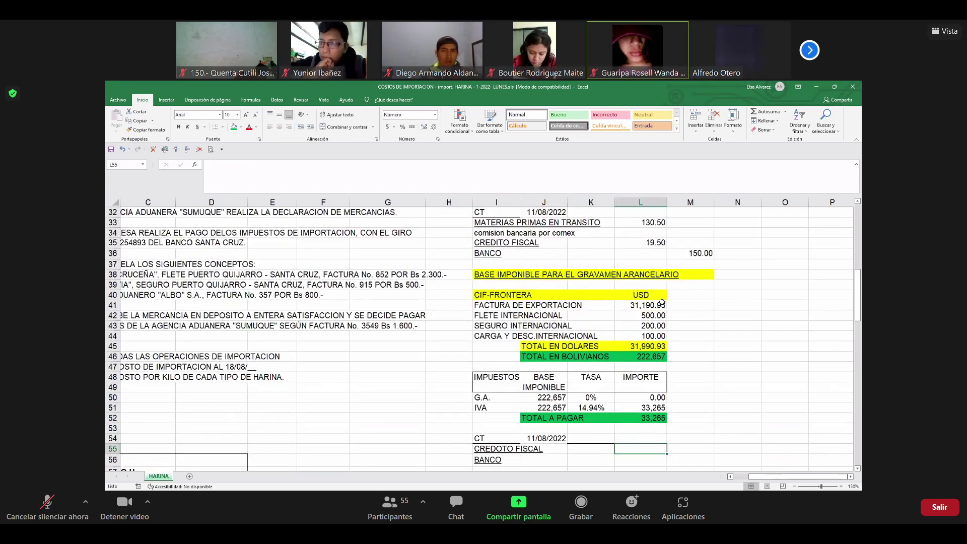
scroll(661, 303, down, 3)
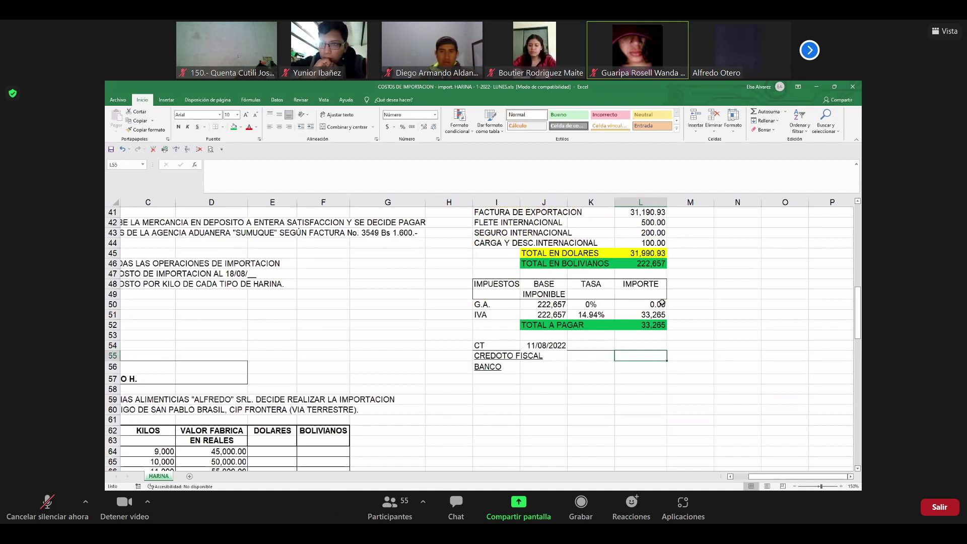
text(+)
click(652, 327)
key(Return)
- Enter the credit for BANCO in M56 as a reference to the debit amount in L55
key(Right)
text(+)
key(Up)
key(Left)
key(Return)
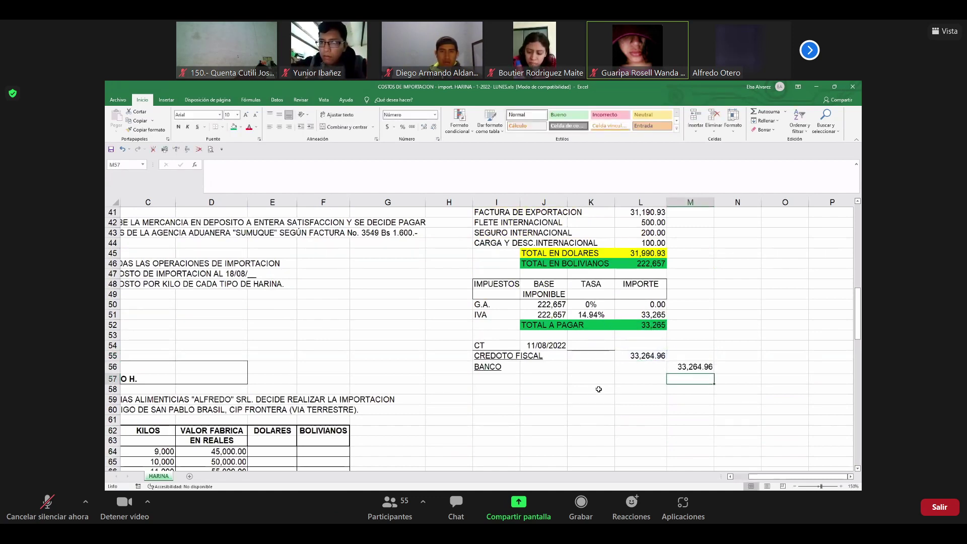
- Correct the spelling of the account name in I55 to CREDITO FISCAL
click(485, 357)
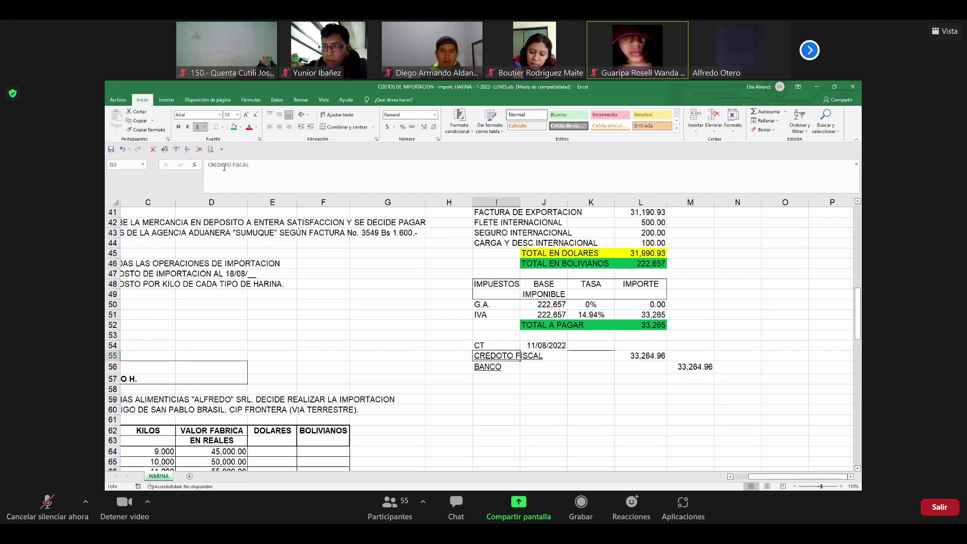
click(242, 182)
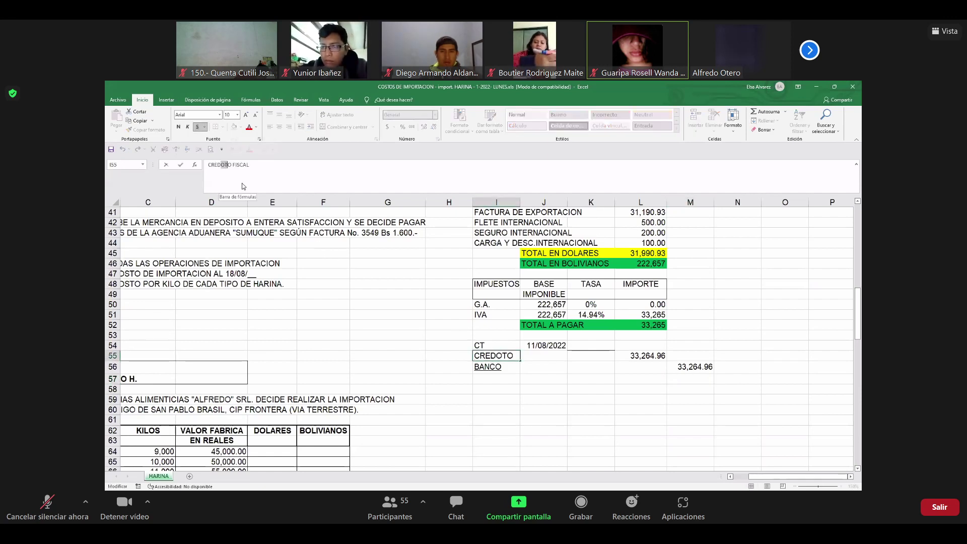
text(I)
key(Return)
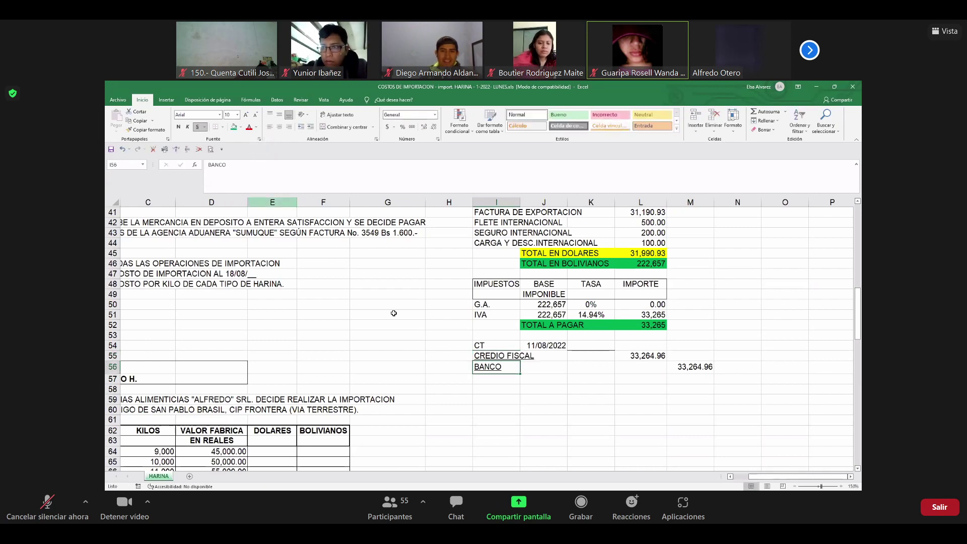
click(482, 355)
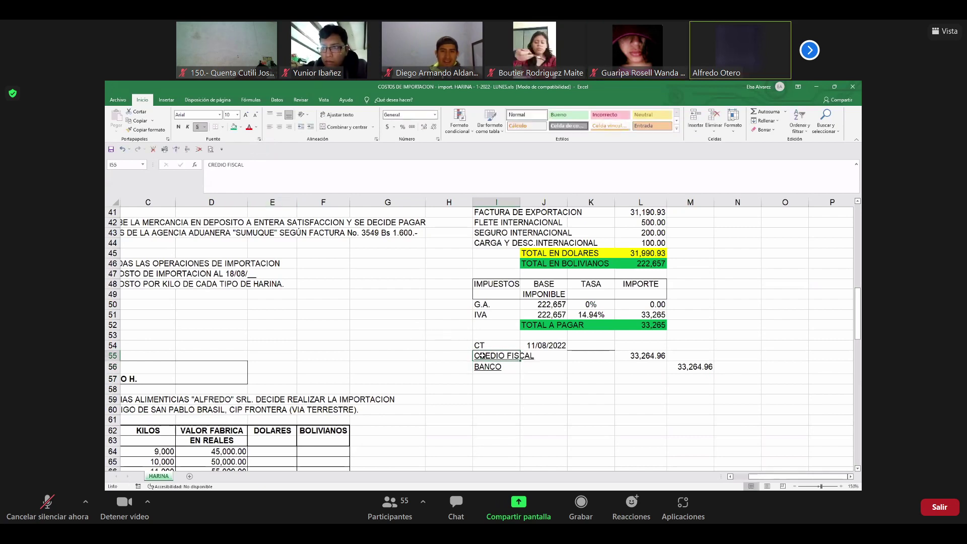
click(224, 166)
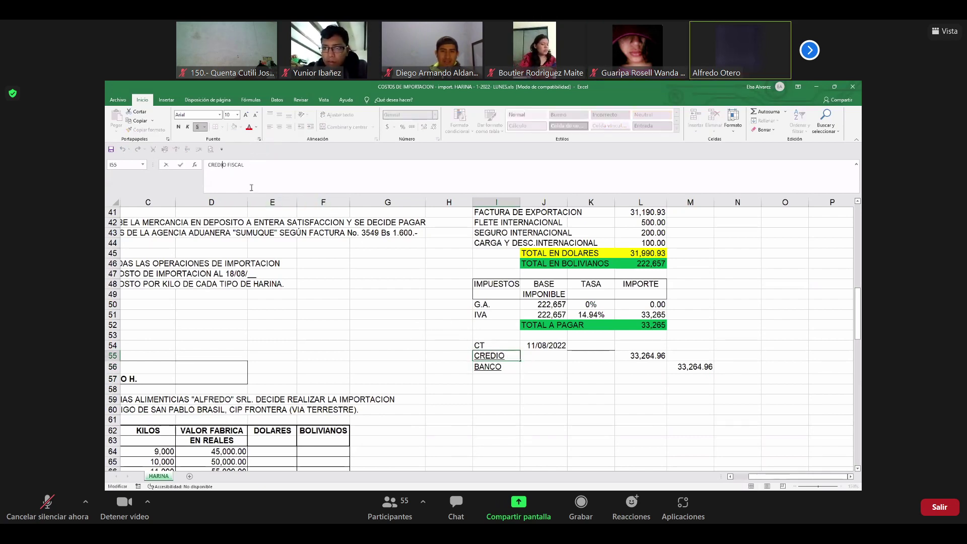
text(T)
key(Return)
key(Return)
key(Return)
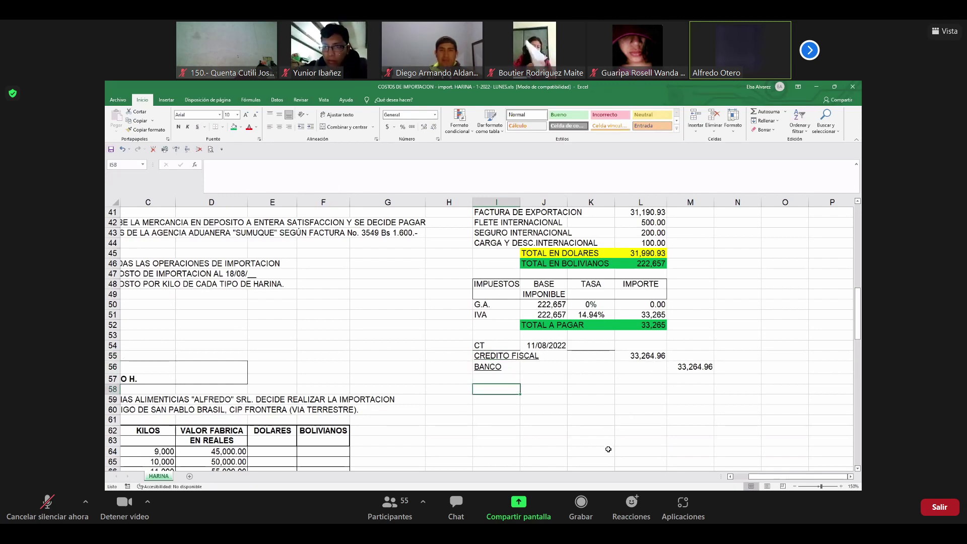
click(611, 306)
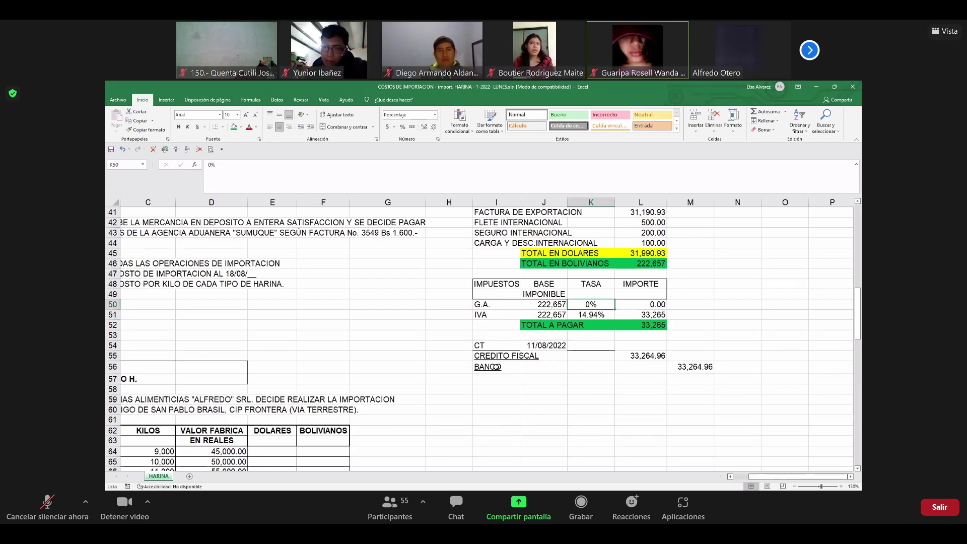
drag(491, 354, 496, 367)
click(574, 396)
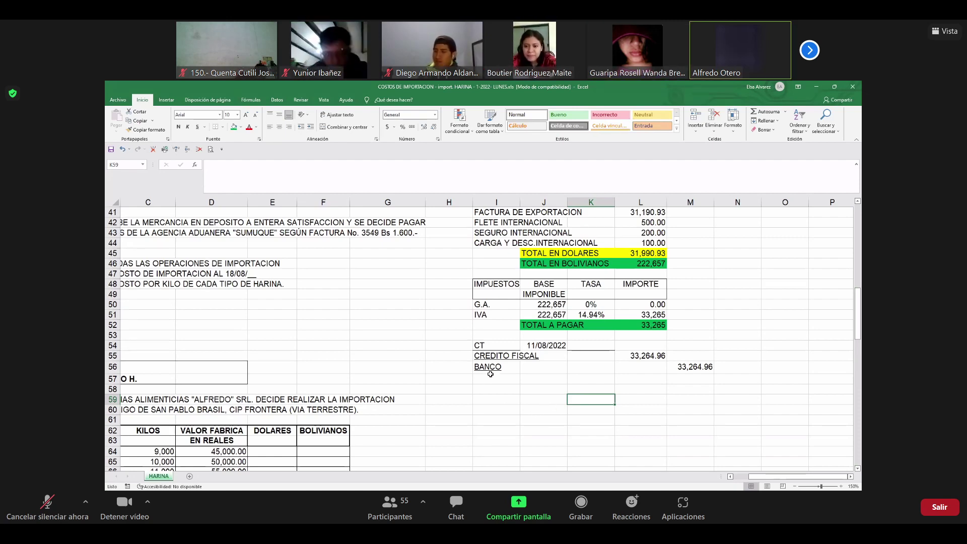
drag(488, 356, 552, 370)
click(550, 422)
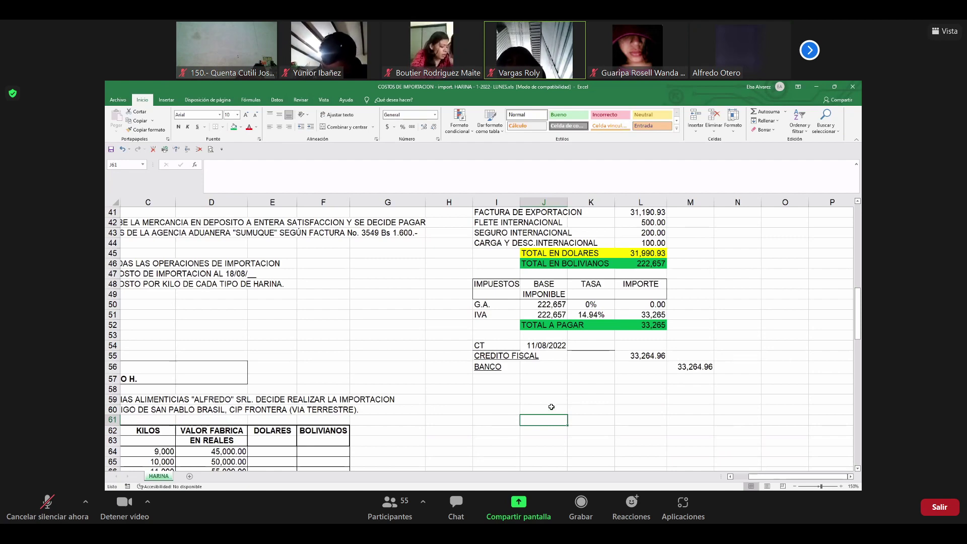
click(504, 379)
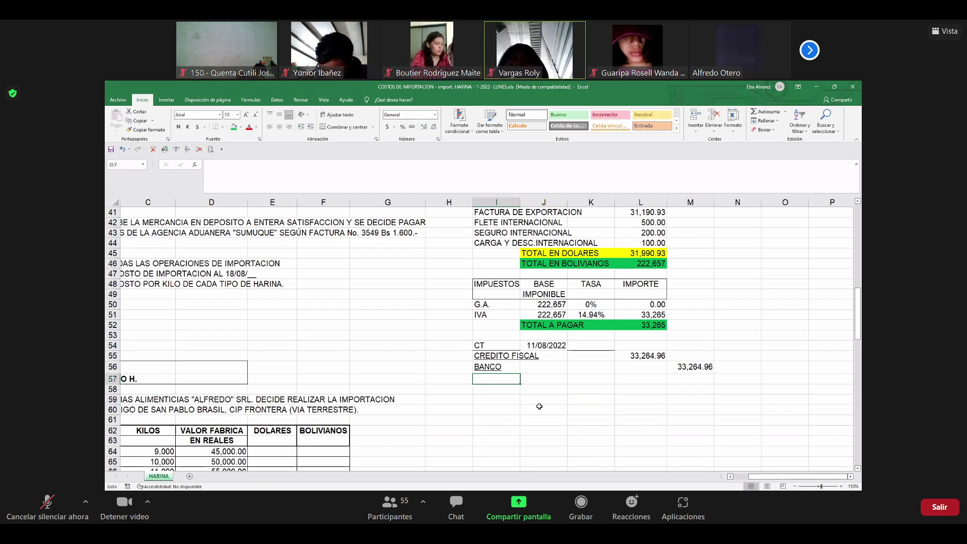
key(Return)
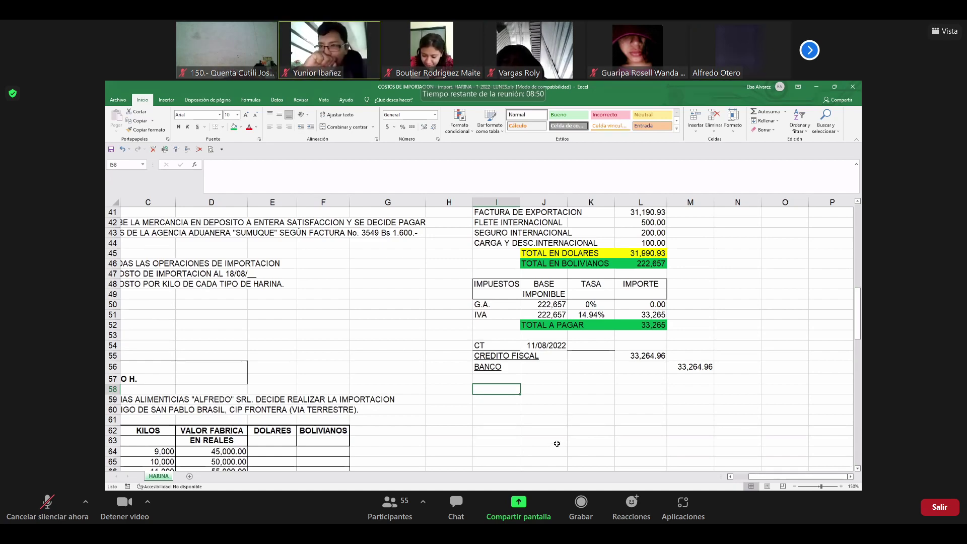
click(497, 358)
drag(497, 359, 690, 390)
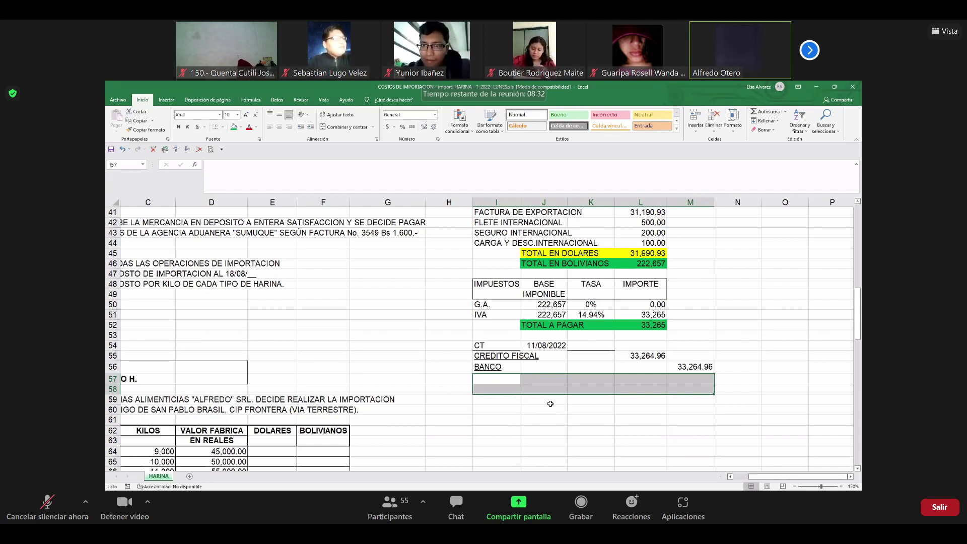
drag(499, 381, 705, 393)
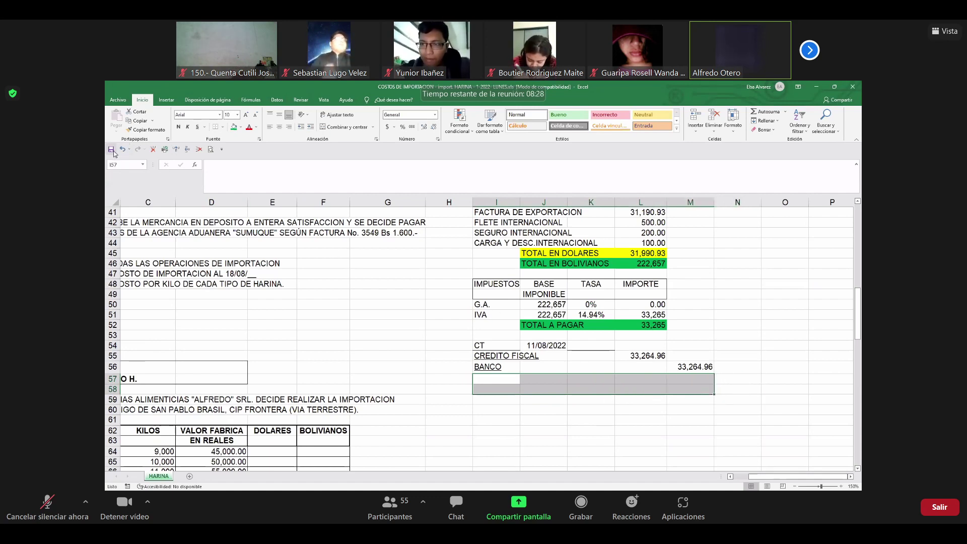
click(642, 389)
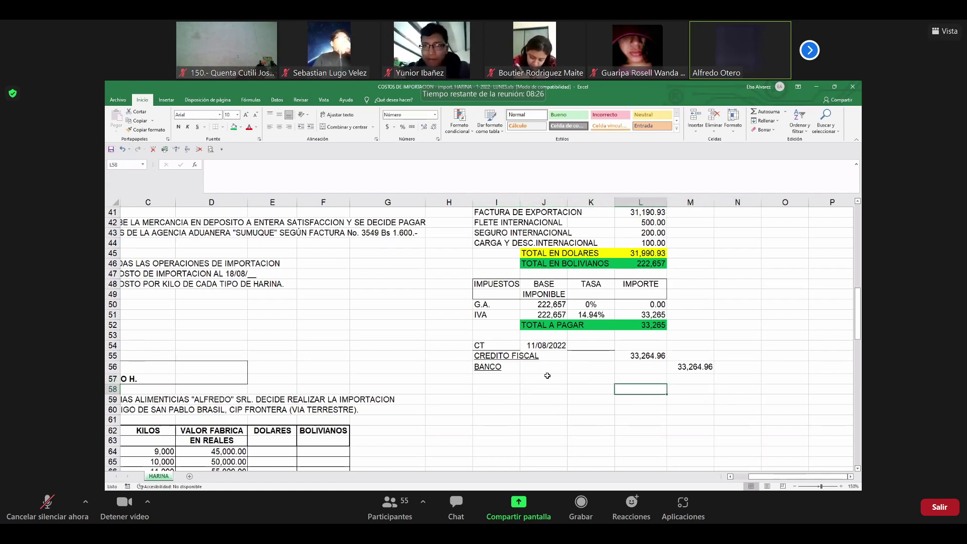
drag(517, 377, 678, 396)
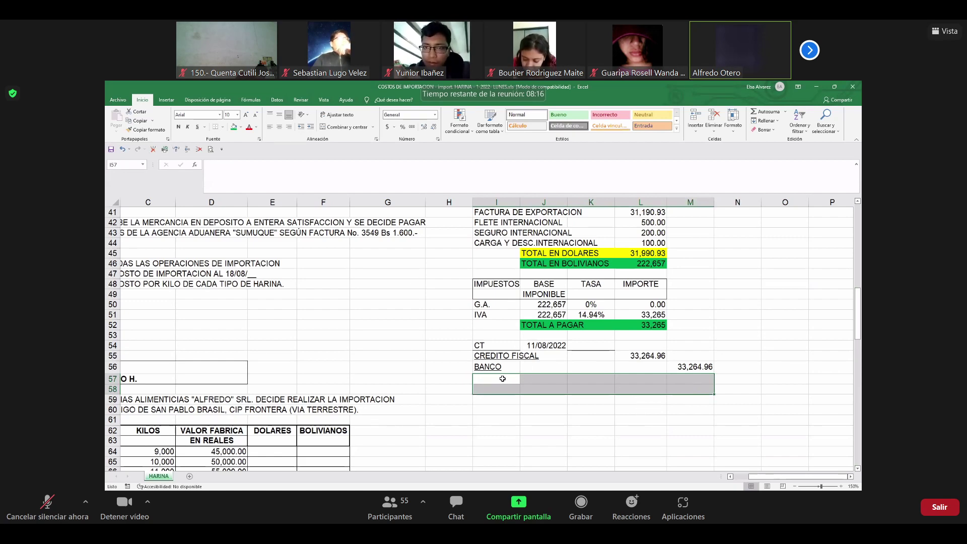
drag(503, 379, 505, 384)
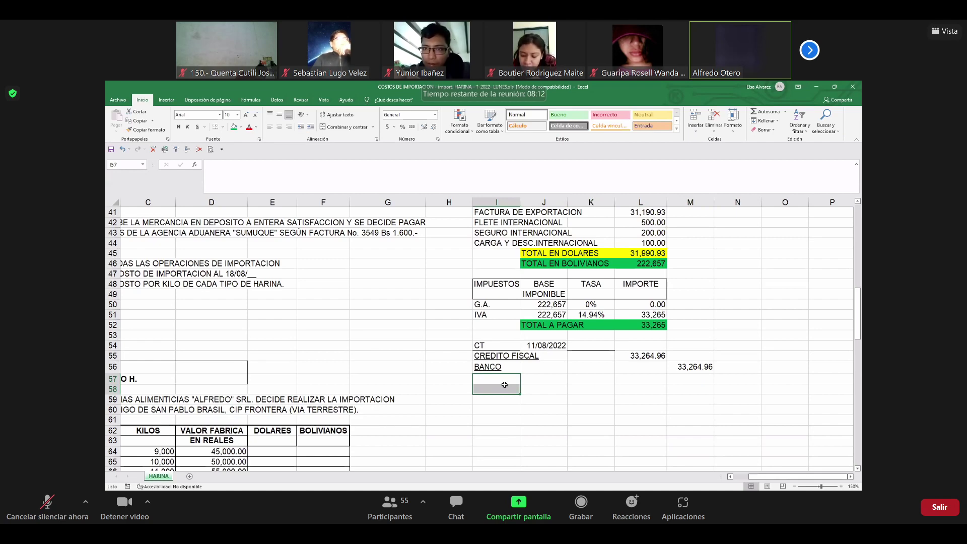
drag(504, 379, 679, 394)
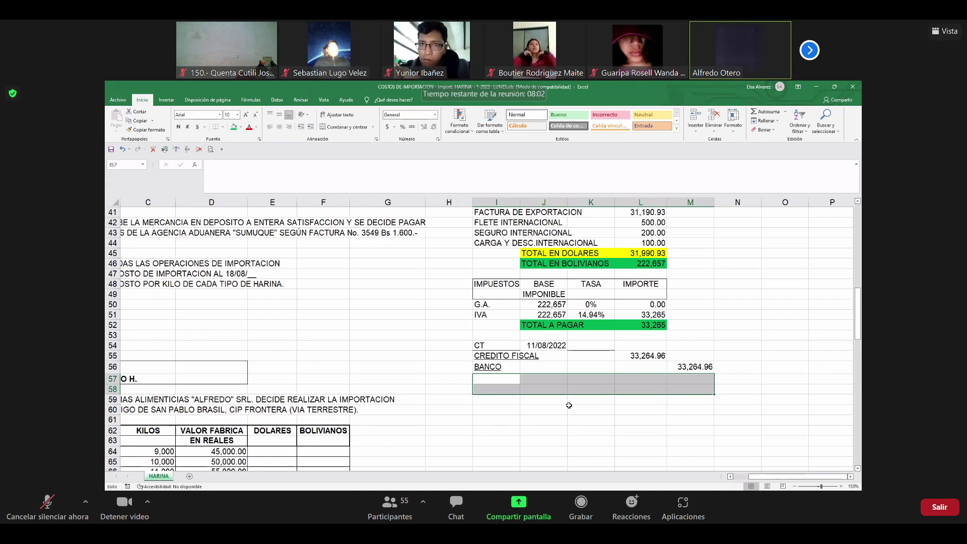
click(568, 407)
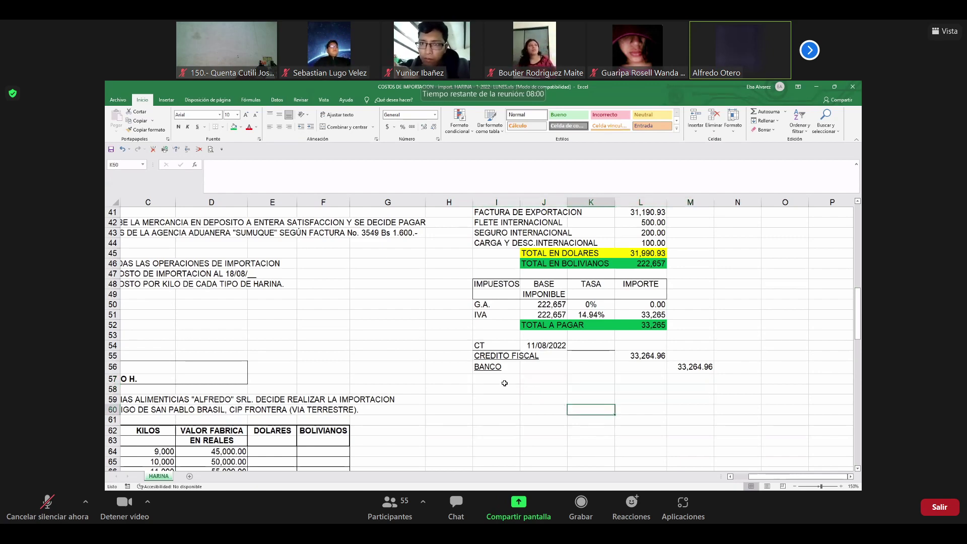
drag(504, 381, 681, 394)
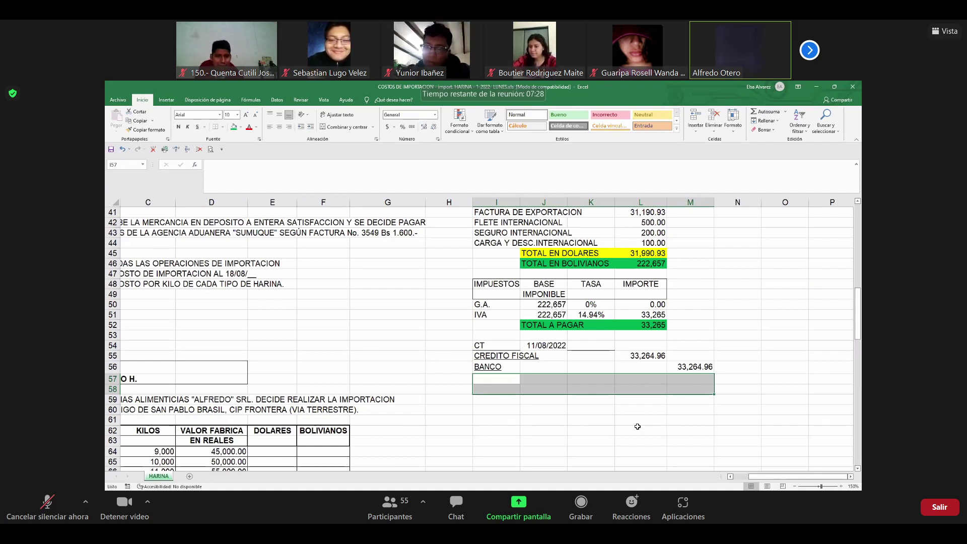
click(570, 469)
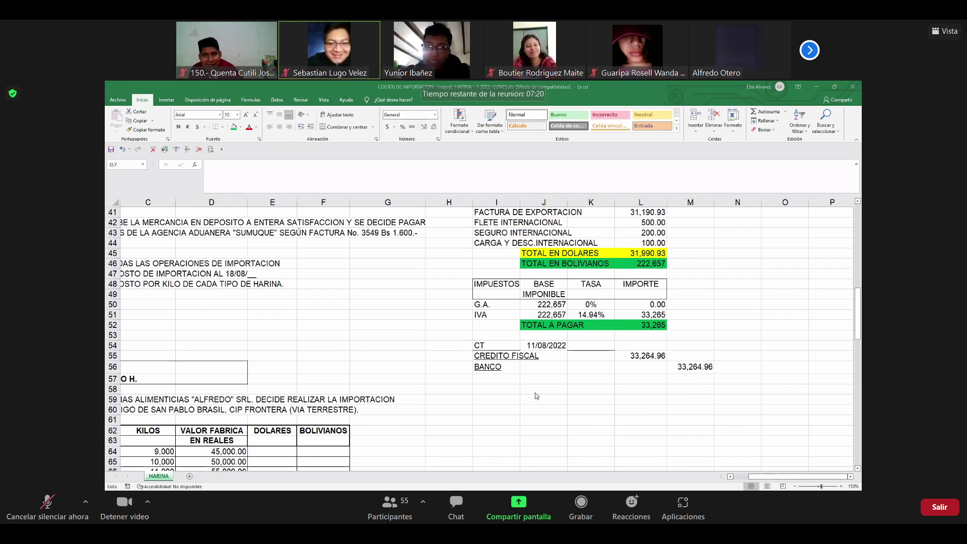
click(502, 392)
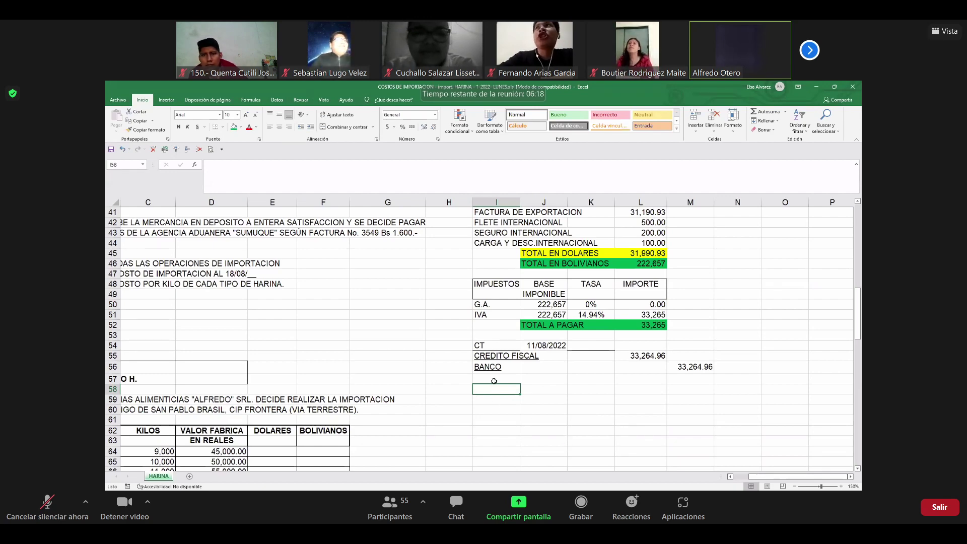
drag(492, 380, 672, 391)
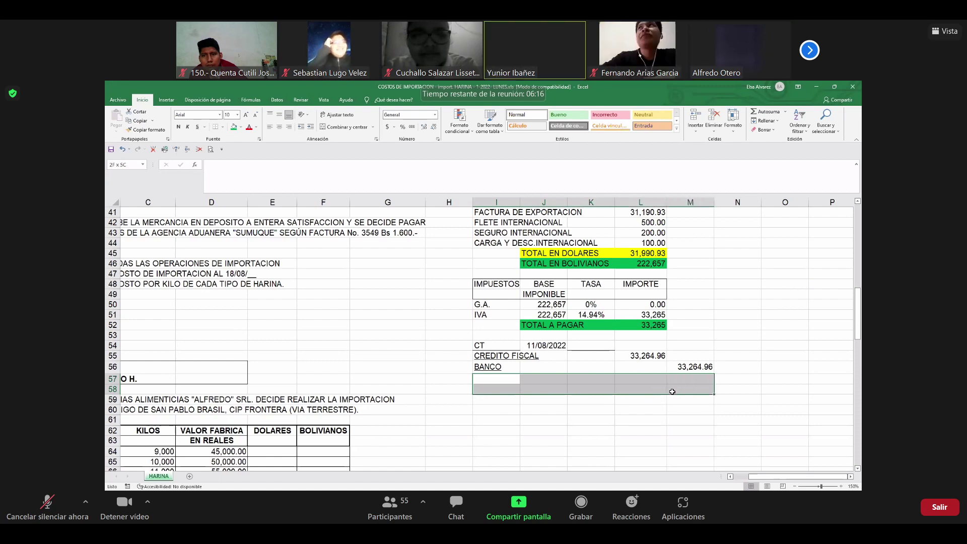
click(640, 409)
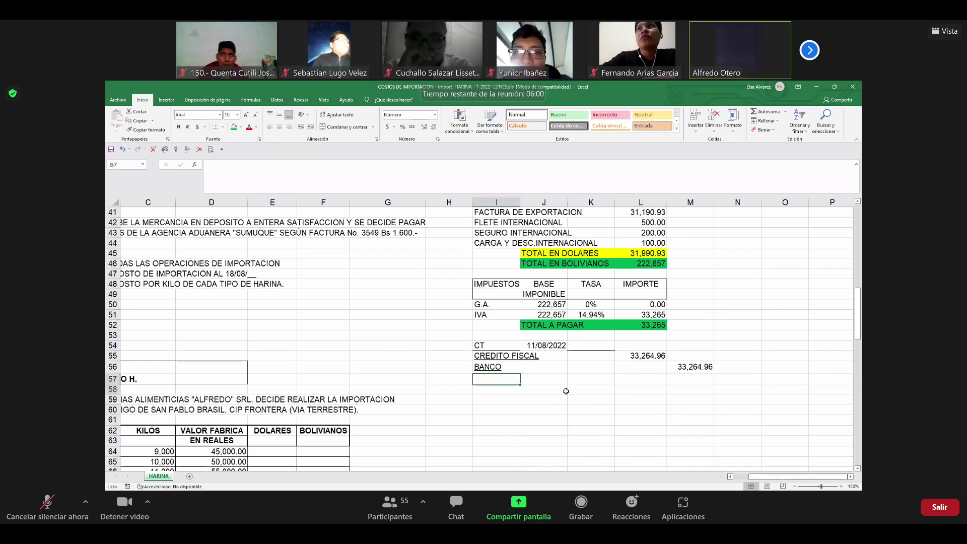
drag(506, 382, 686, 401)
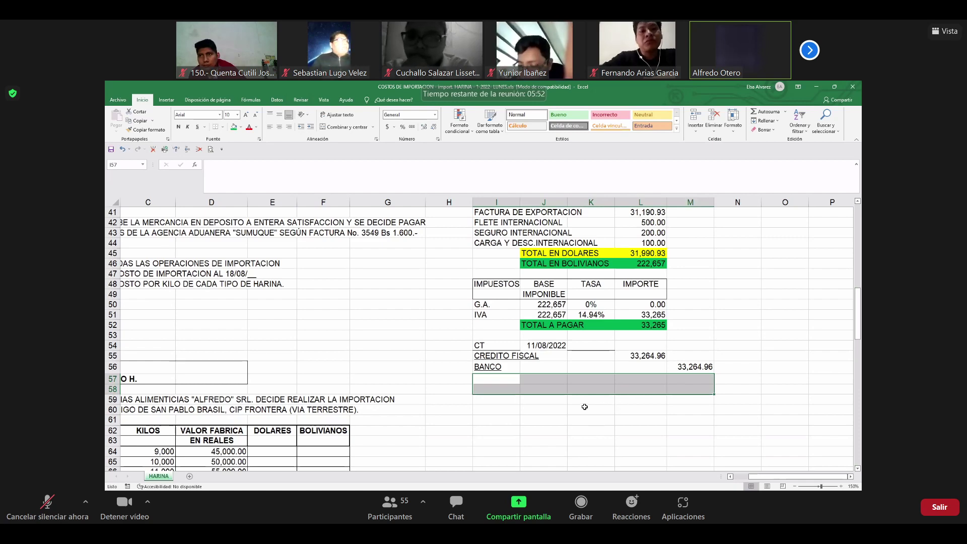
click(510, 401)
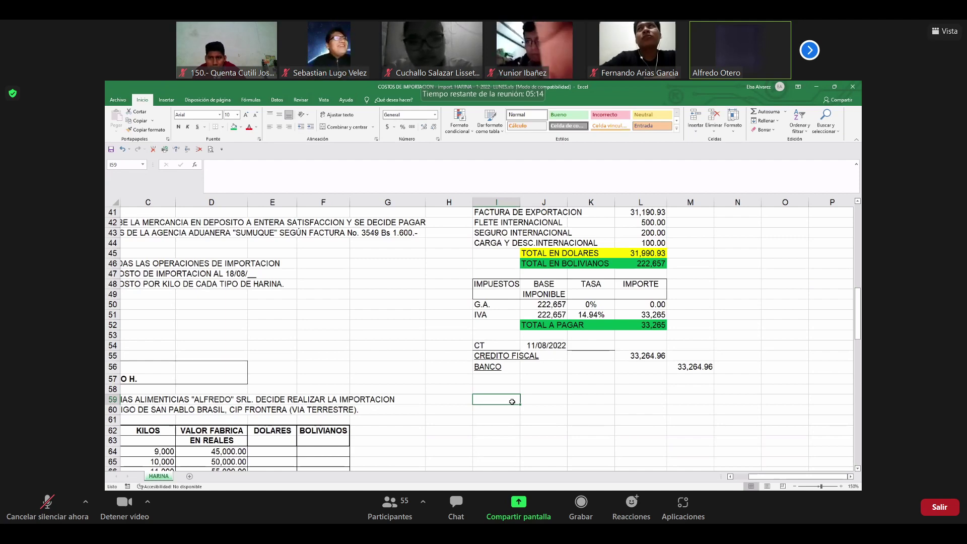
drag(497, 379, 686, 393)
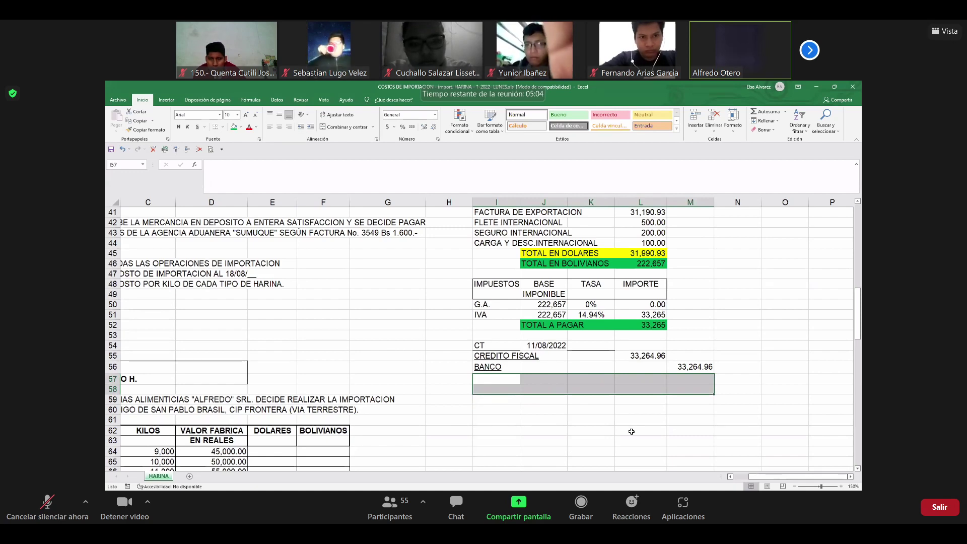
drag(508, 387, 678, 393)
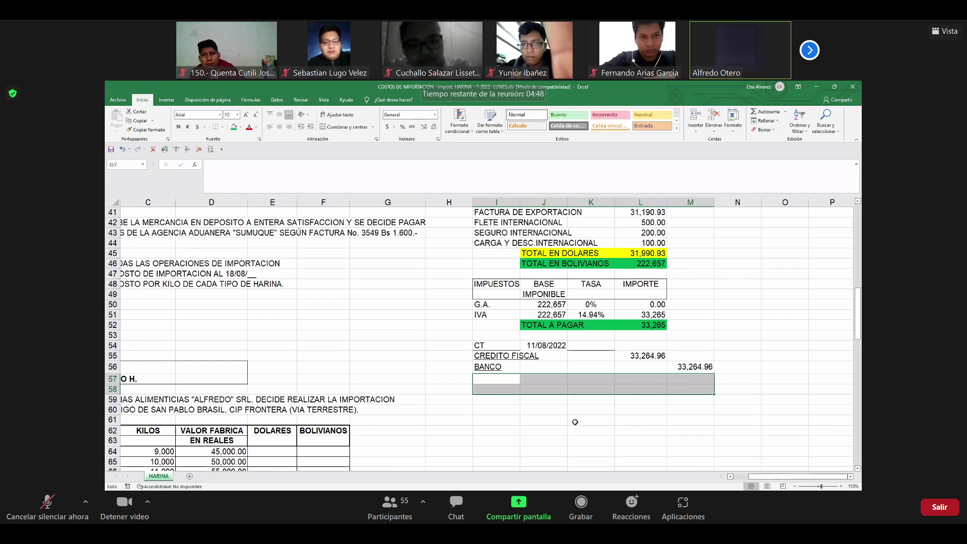
- Review operations 7 and 8 and the SE PIDE requirements in the exercise statement alongside the entries recorded so far
click(556, 419)
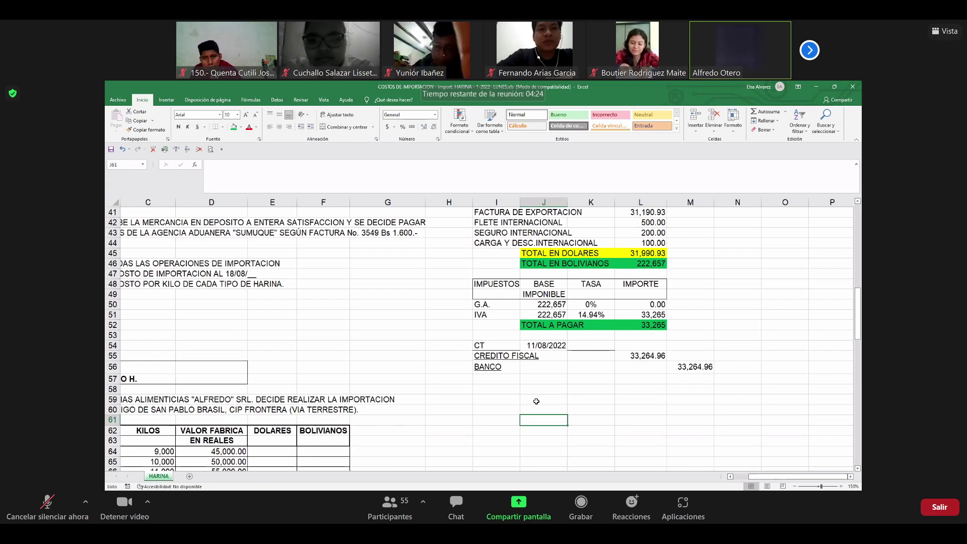
scroll(536, 401, up, 3)
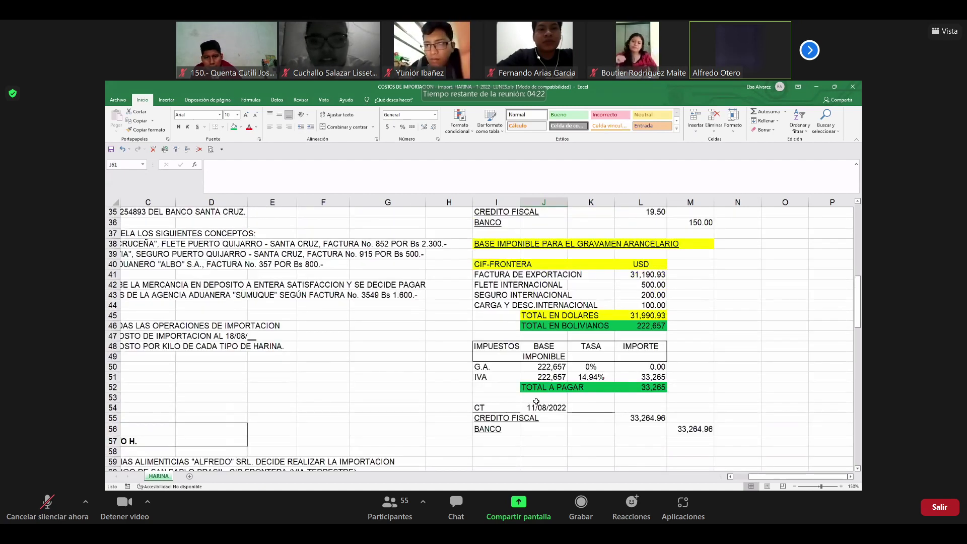
scroll(536, 401, up, 3)
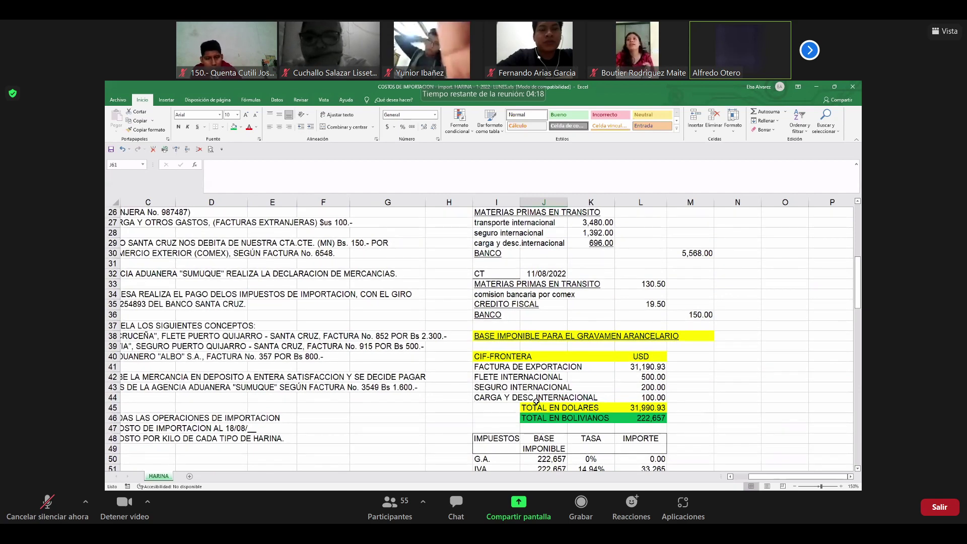
scroll(537, 401, down, 1)
scroll(536, 402, up, 1)
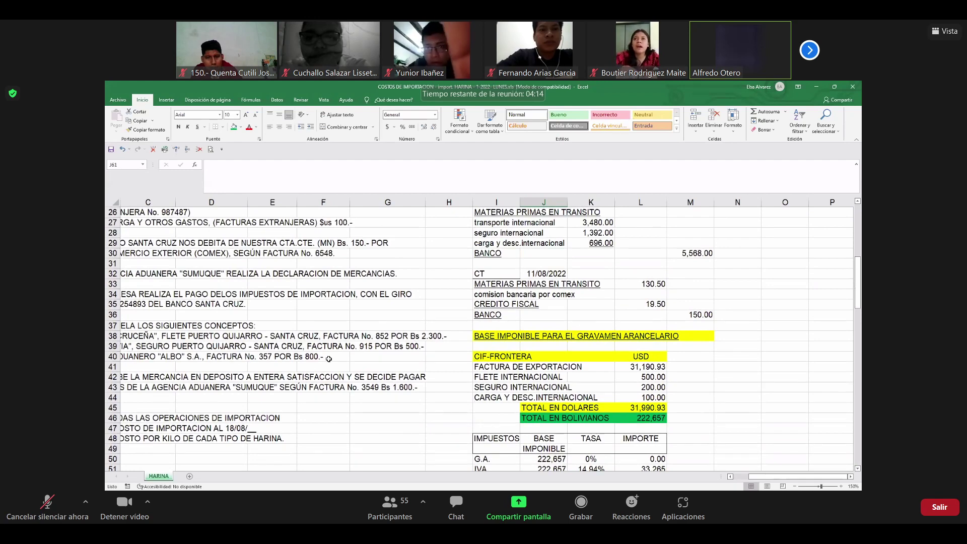
scroll(328, 359, down, 1)
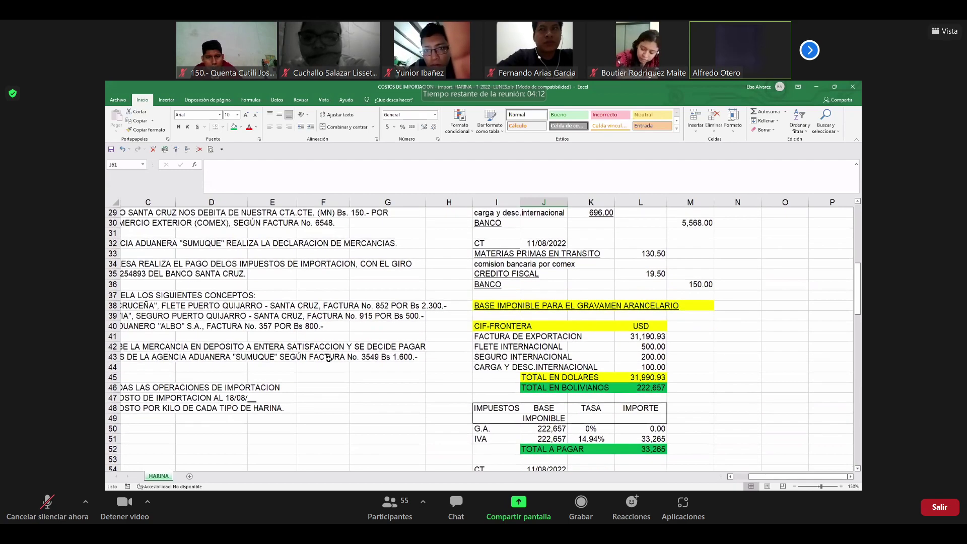
click(329, 359)
key(Home)
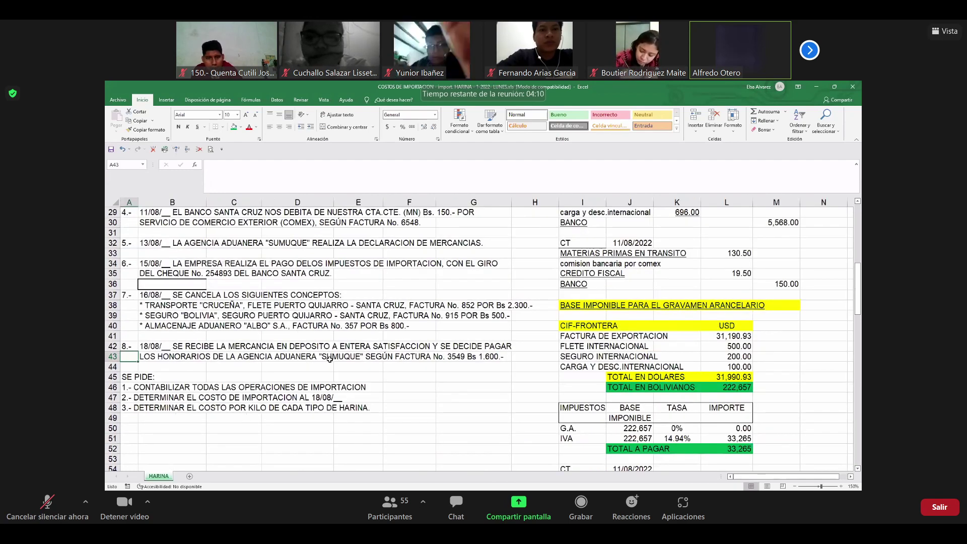
scroll(330, 358, down, 1)
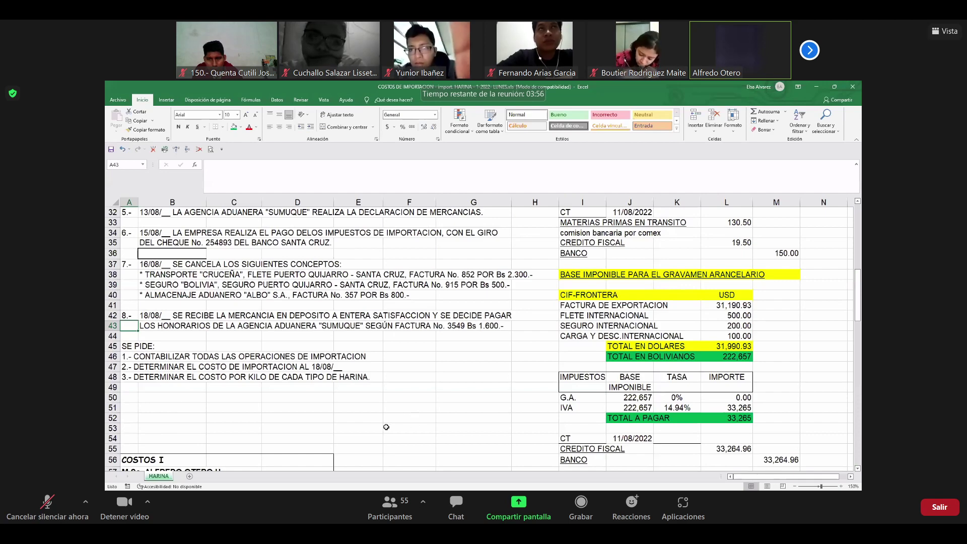
scroll(387, 427, down, 2)
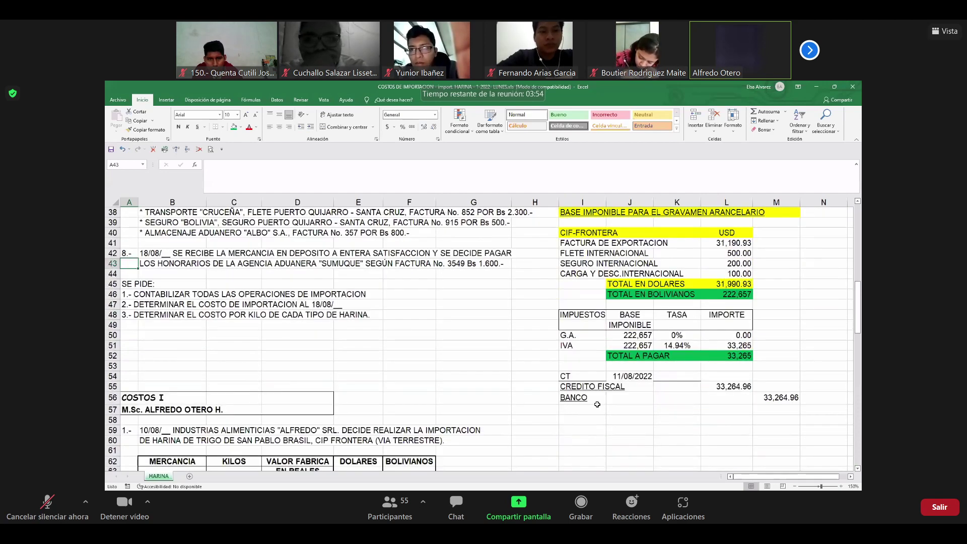
- Copy the voucher heading and MATERIAS PRIMAS EN TRANSITO line from I32:K33 to I58, below the tax payment entry
drag(580, 380, 630, 379)
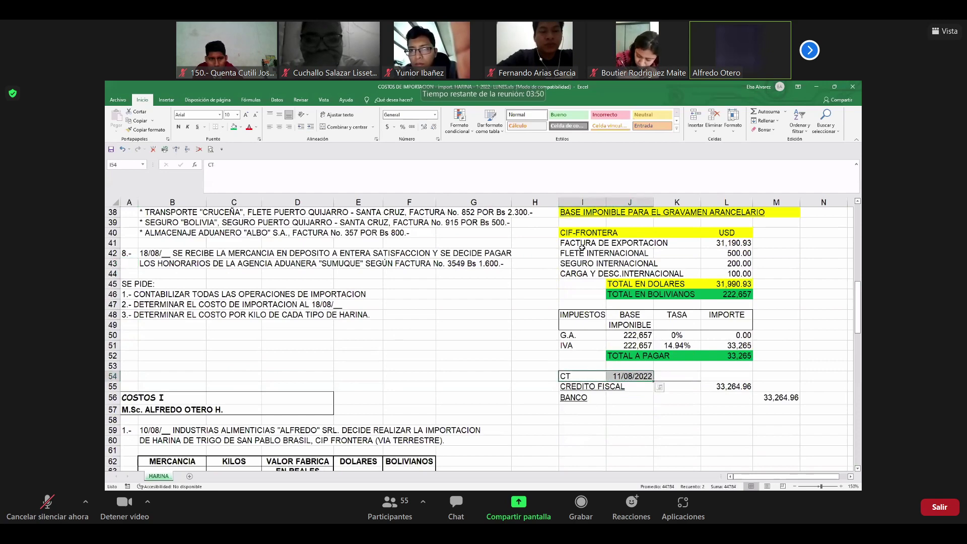
scroll(582, 247, up, 3)
drag(581, 245, 671, 254)
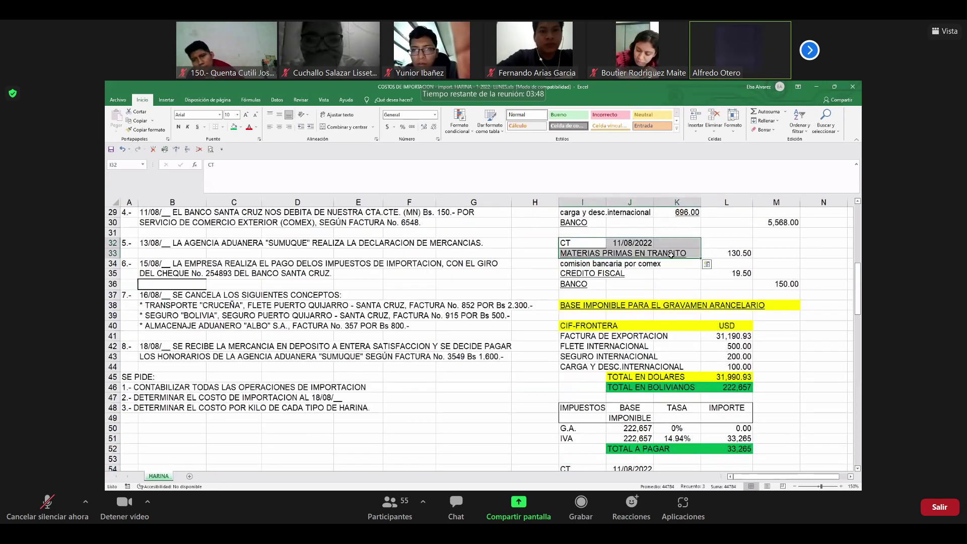
key(ctrl+c)
key(Down)
key(Down)
key(Down)
key(Down)
key(Down)
key(Down)
key(Down)
key(Down)
key(Down)
key(Down)
key(Down)
key(Down)
key(Down)
key(Down)
key(Down)
key(Down)
key(Down)
key(Down)
key(Down)
key(Down)
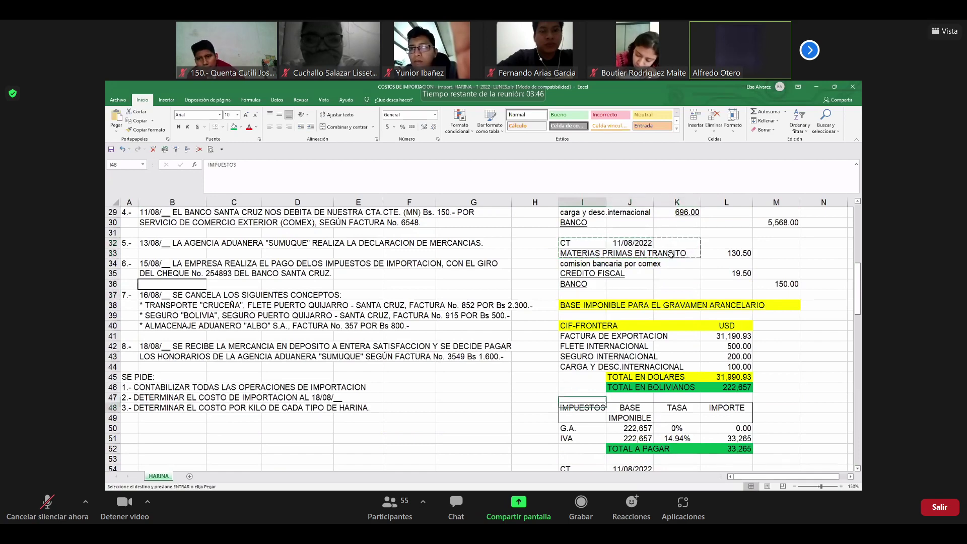
key(Up)
key(Up)
key(Up)
key(Up)
key(Up)
key(Up)
key(Up)
key(Up)
key(Up)
key(Up)
key(Up)
key(Up)
key(Up)
key(Up)
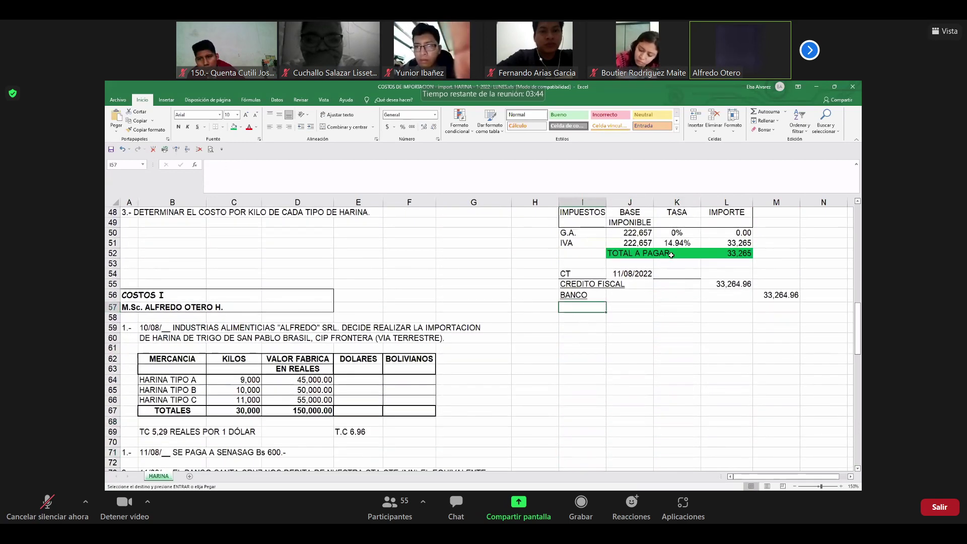
key(Down)
key(Return)
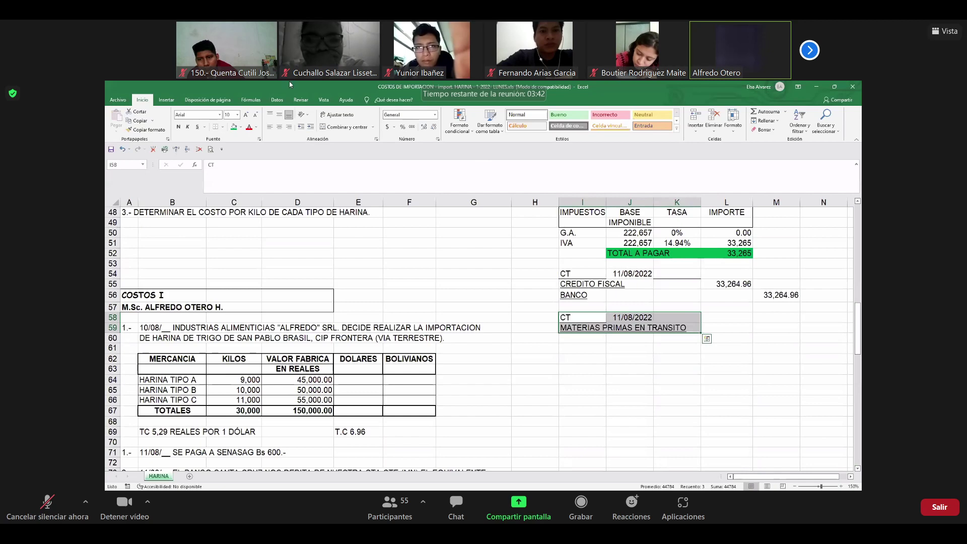
- Move the second exercise block, A56:G106, down the sheet so that it starts at A84
click(137, 297)
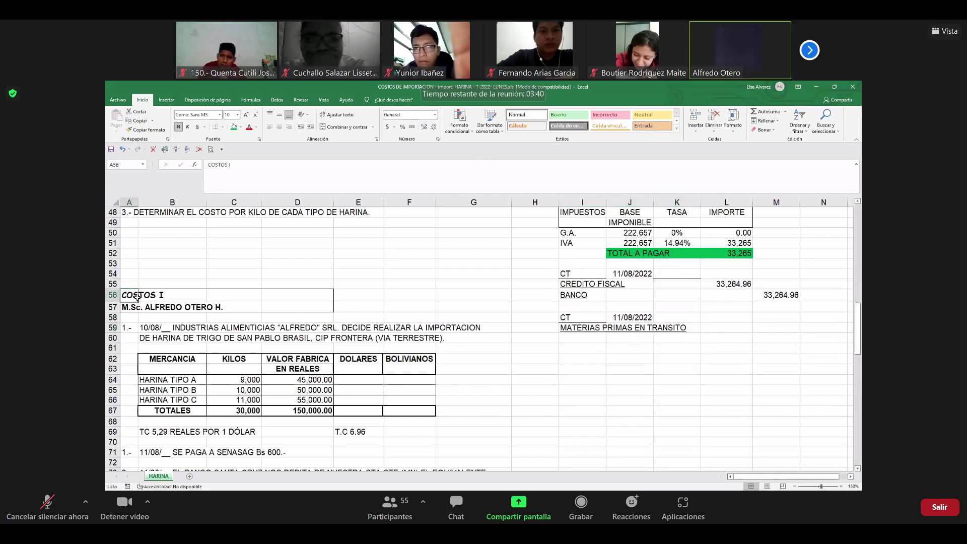
key(shift+Right)
key(shift+Right)
key(shift+Right)
key(shift+Right)
key(shift+Right)
key(shift+Right)
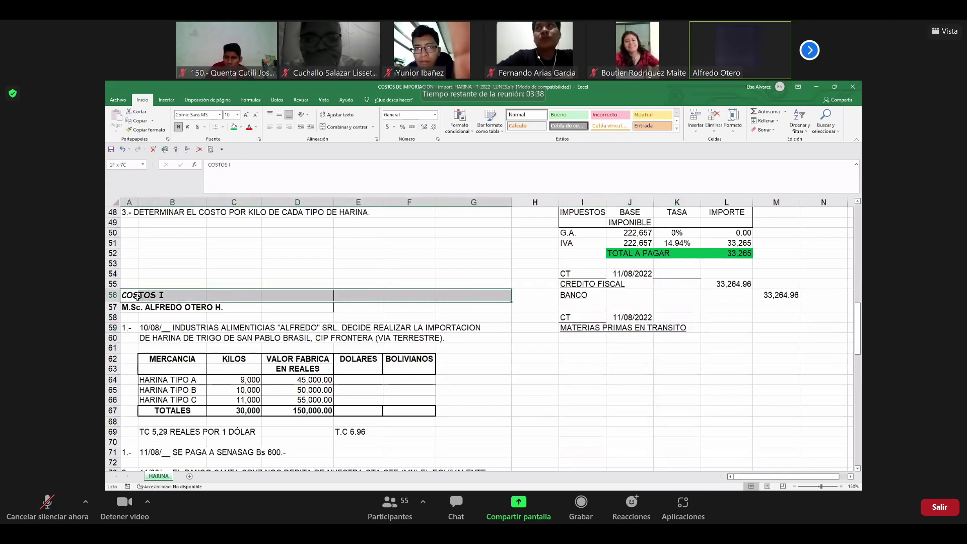
key(shift+Down)
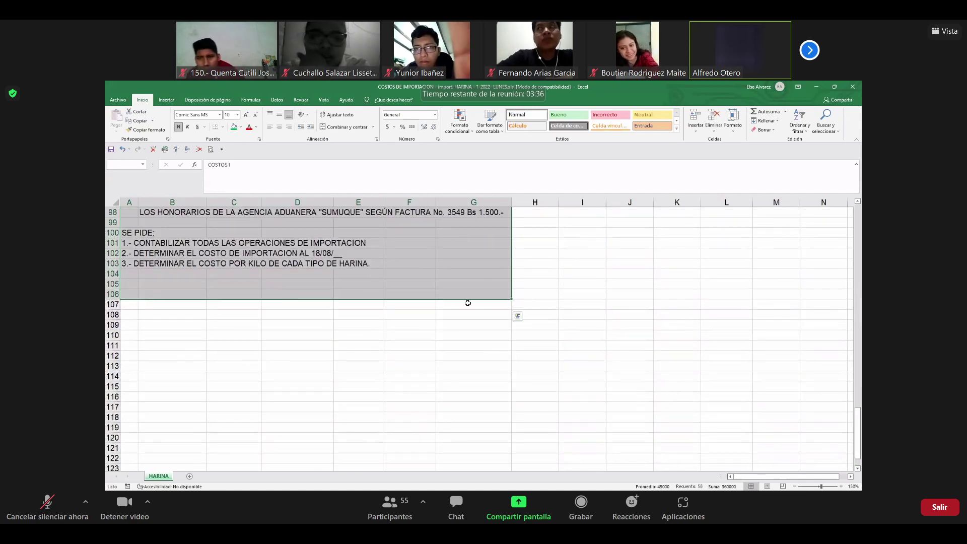
drag(472, 303, 473, 443)
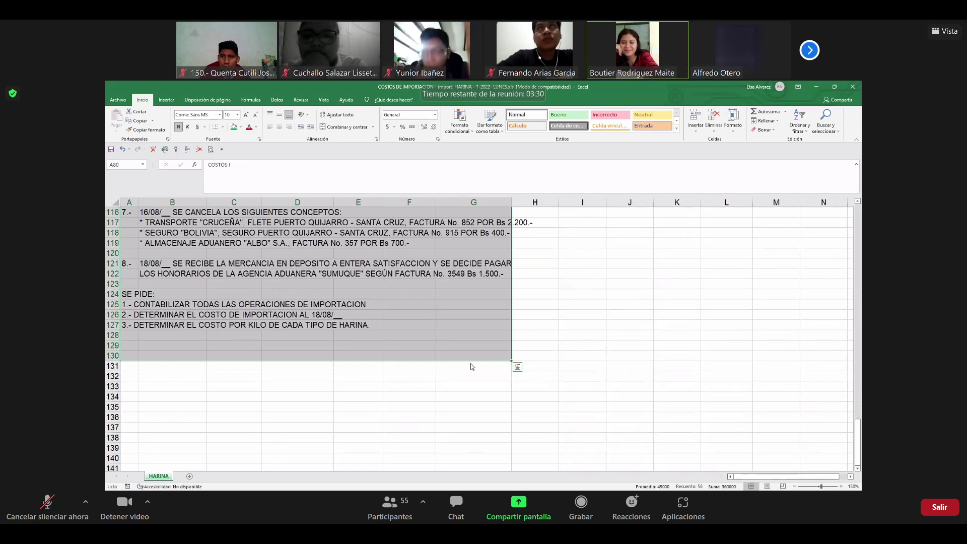
drag(471, 363, 470, 394)
scroll(468, 381, up, 12)
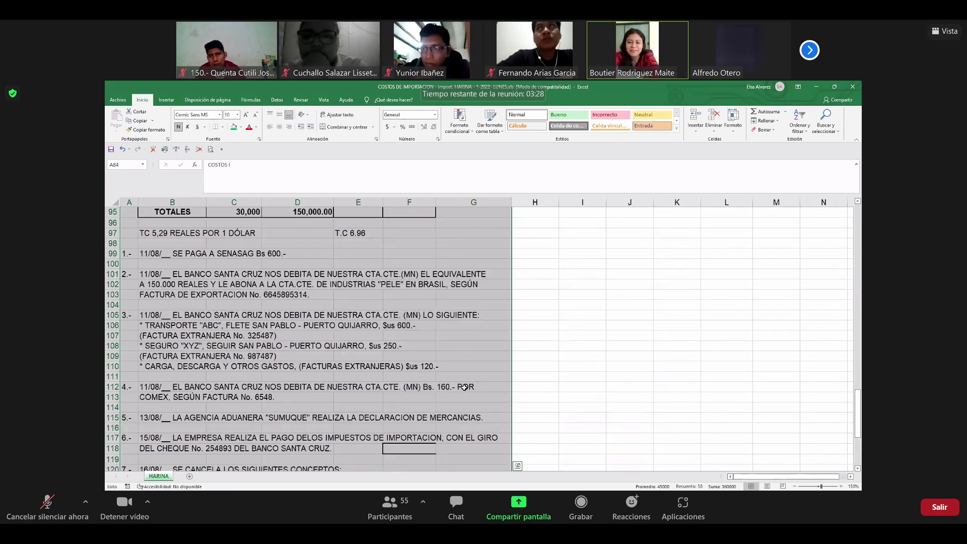
scroll(468, 381, up, 13)
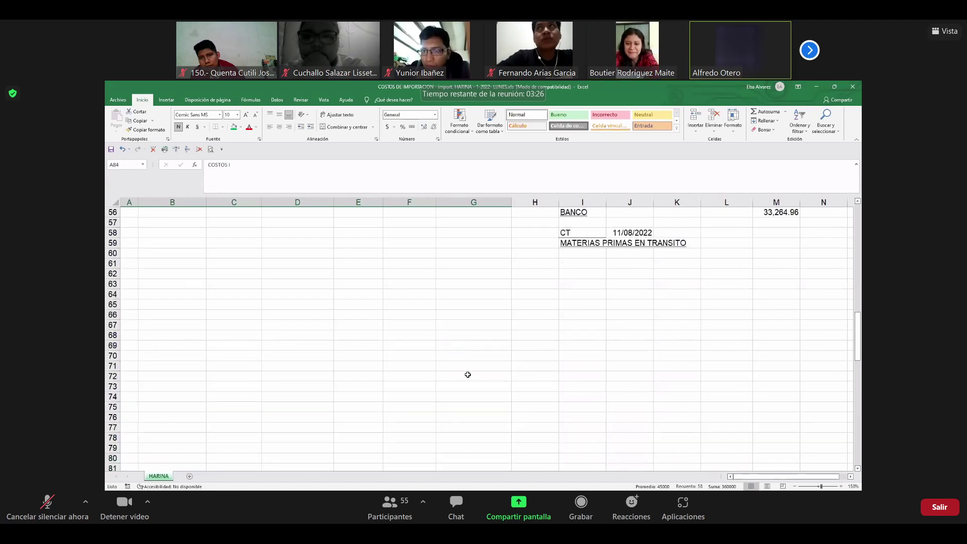
- Change the voucher type of the new journal entry in I58 to CE
scroll(631, 417, up, 2)
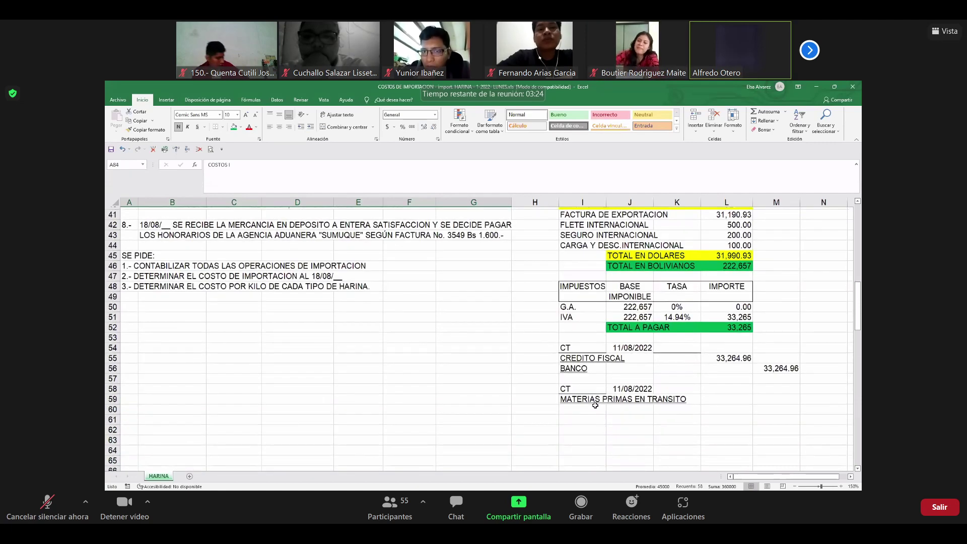
scroll(583, 359, down, 3)
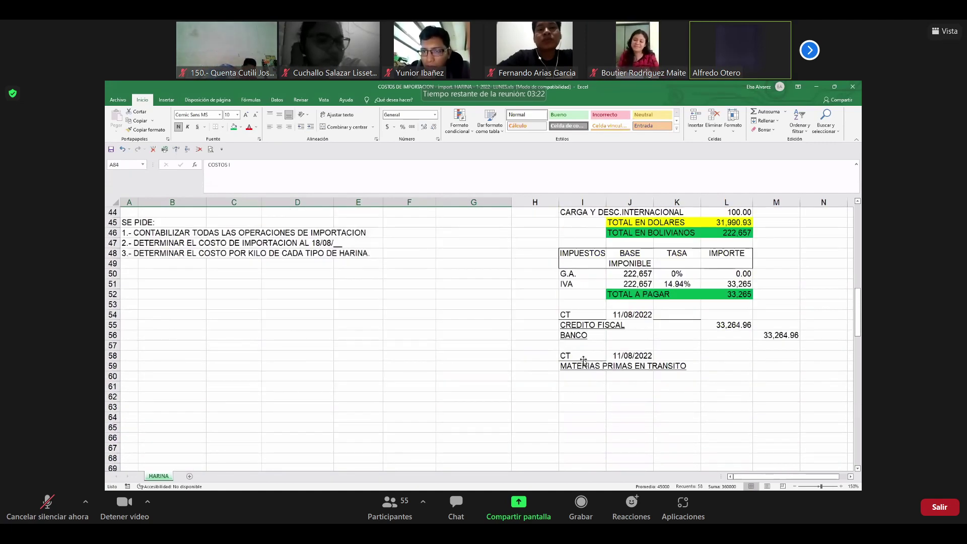
click(583, 359)
text(CE)
key(Tab)
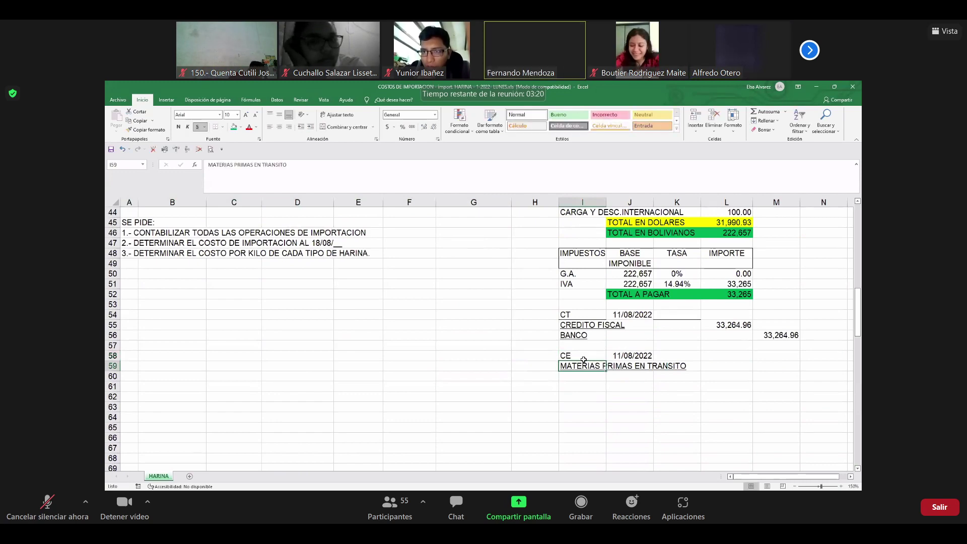
- Check the date and payment items of operation 7 in the exercise statement for the new CE entry
scroll(420, 364, up, 4)
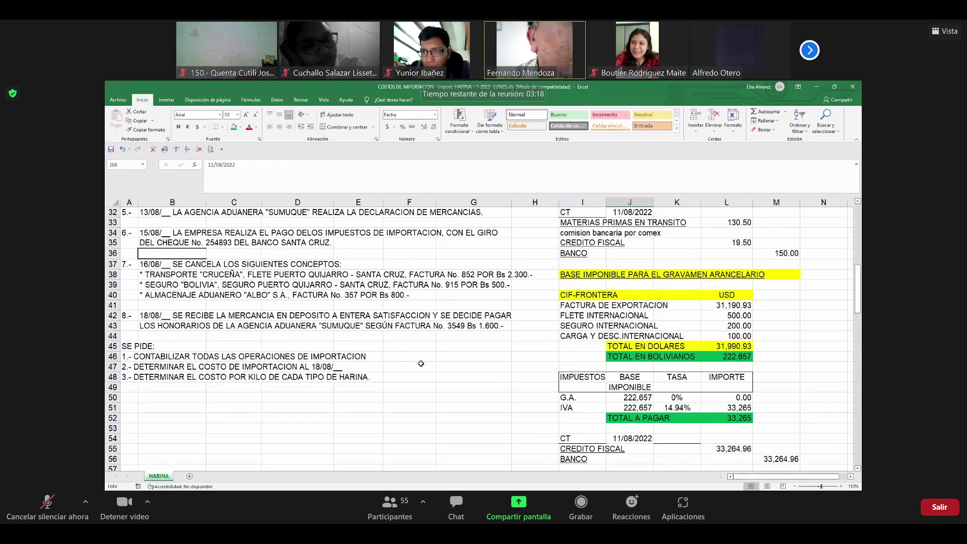
scroll(424, 364, up, 3)
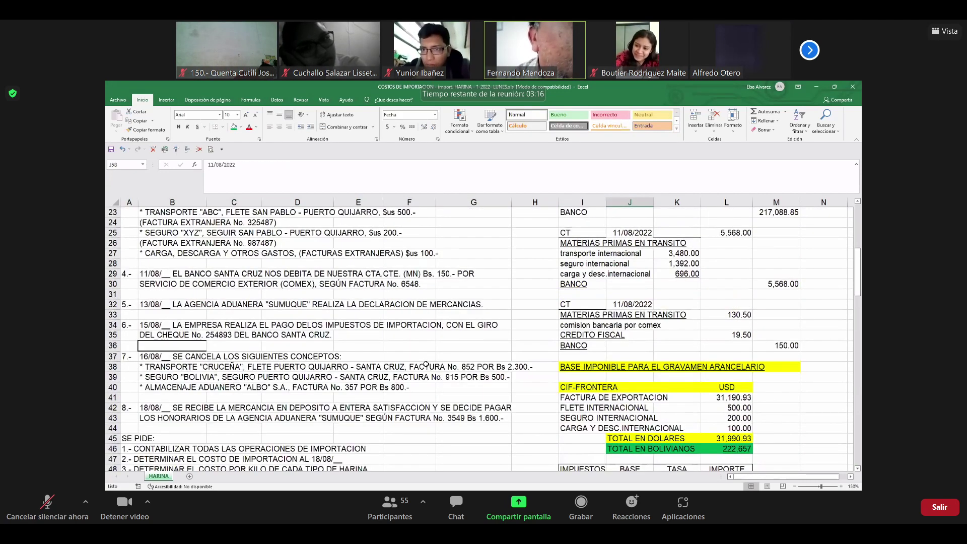
scroll(428, 377, down, 1)
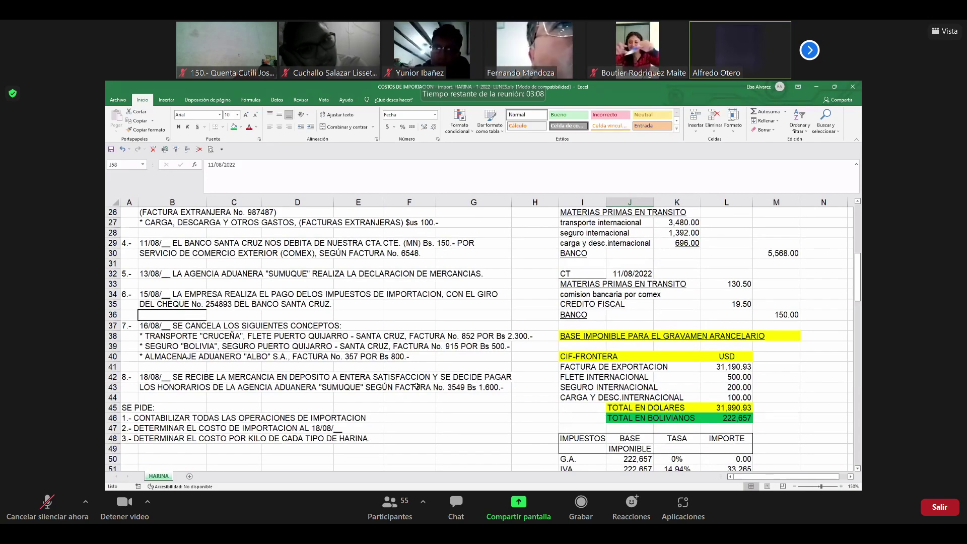
scroll(416, 386, down, 1)
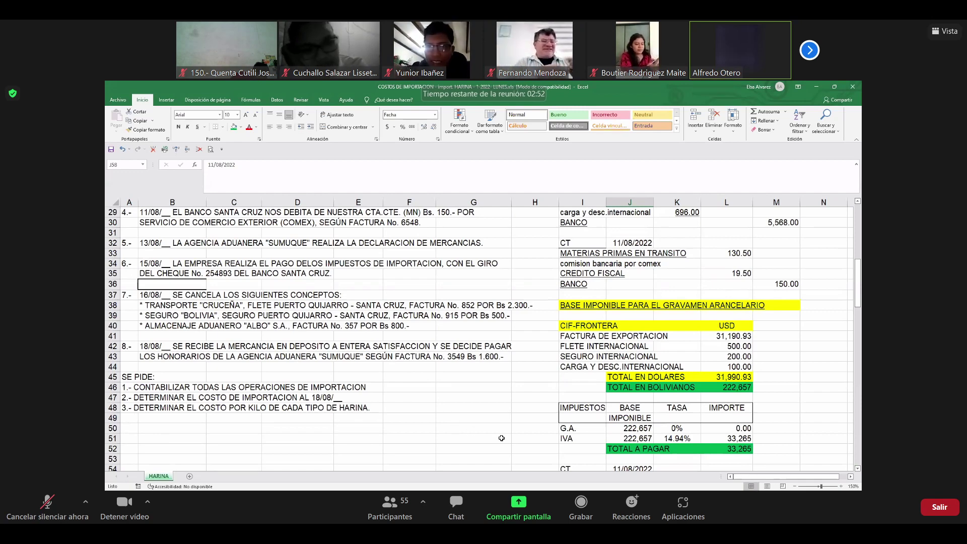
scroll(509, 436, down, 2)
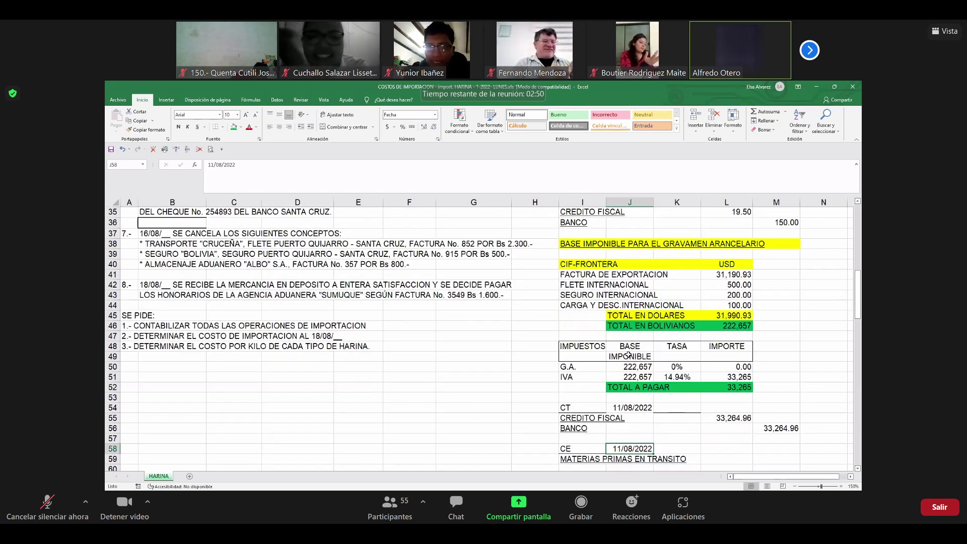
- Change the date of the CE entry in J58 to 16/08/2022
scroll(628, 361, down, 3)
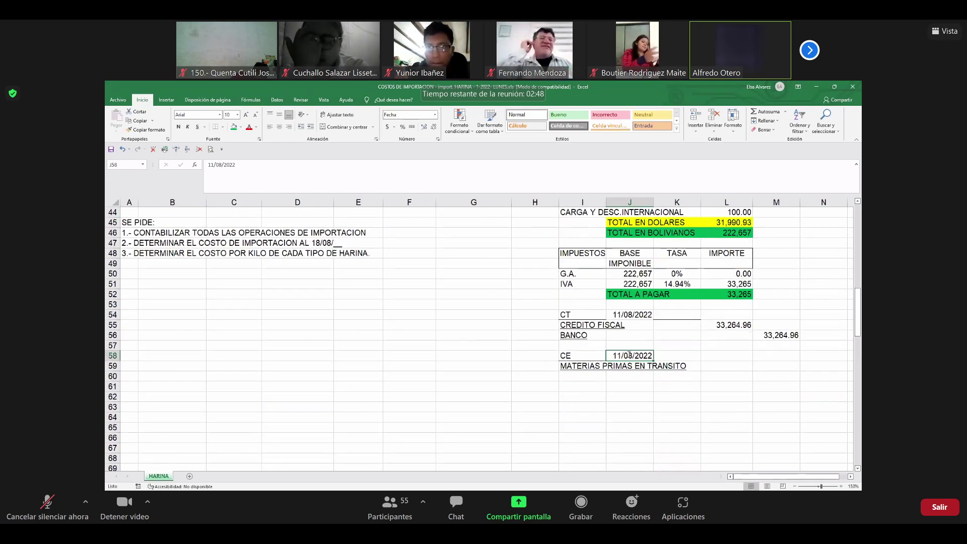
text(16/08/2022)
key(Return)
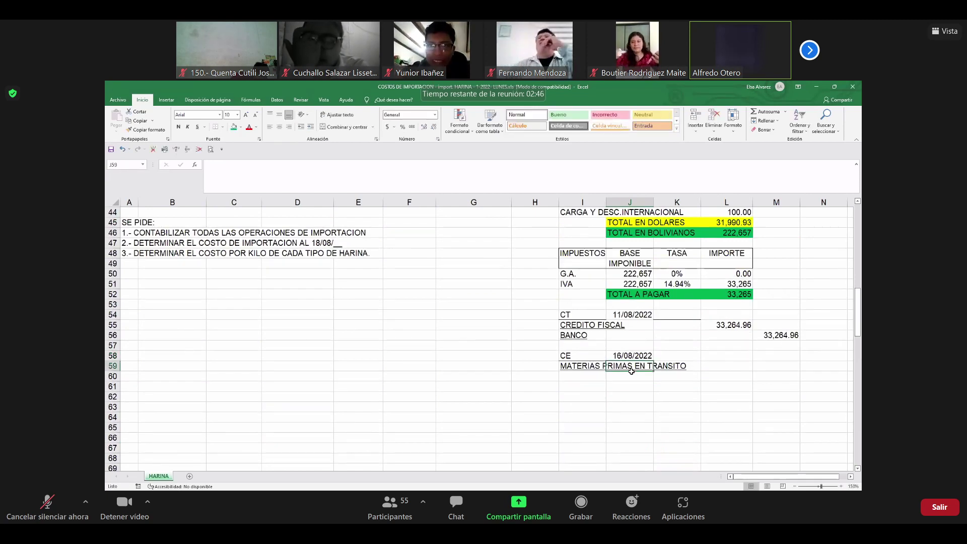
- Add the line "flete nacional" in I60, beneath MATERIAS PRIMAS EN TRANSITO, and remove its underline
click(579, 375)
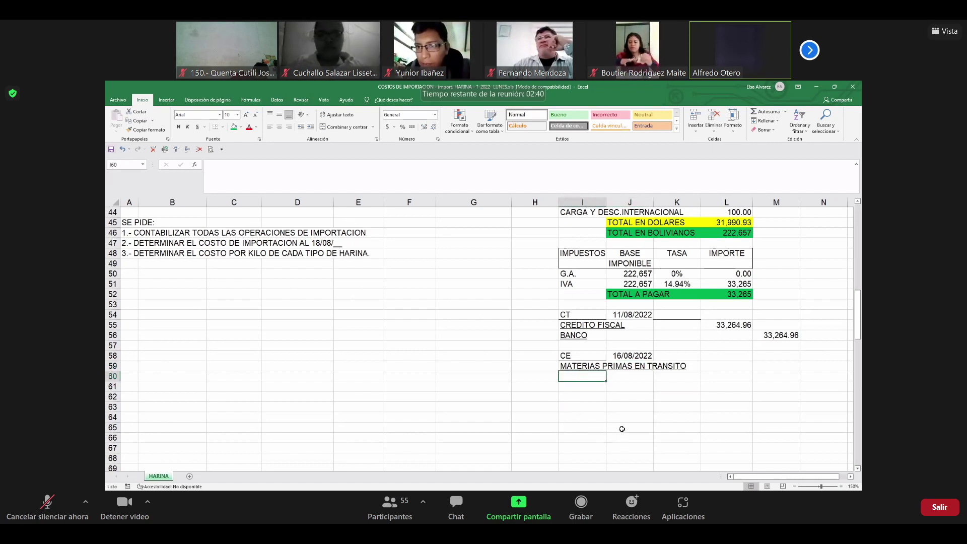
text(F)
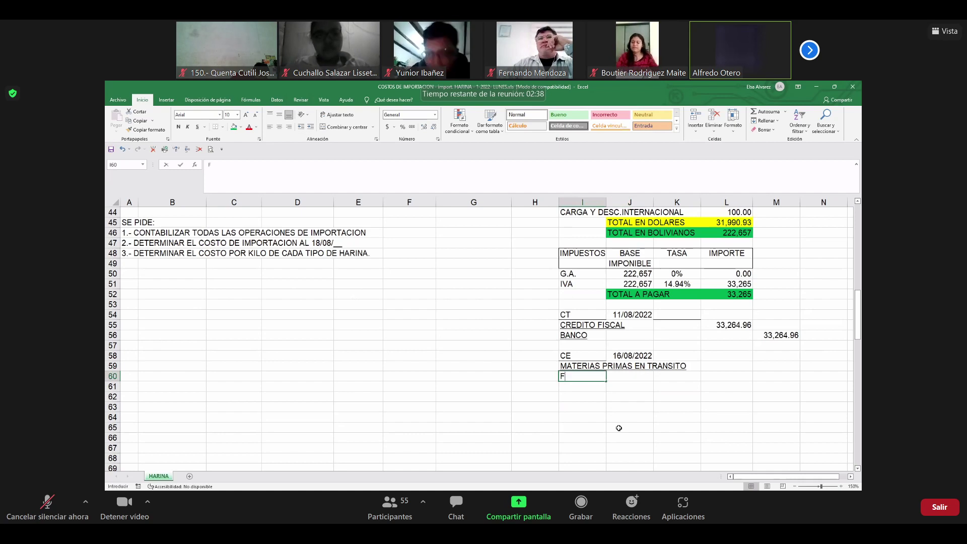
key(Escape)
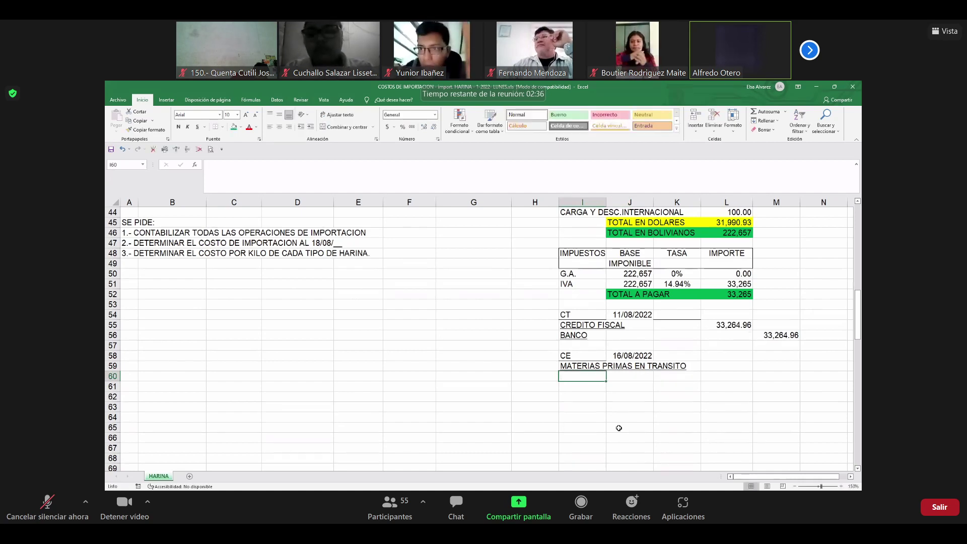
text(fle)
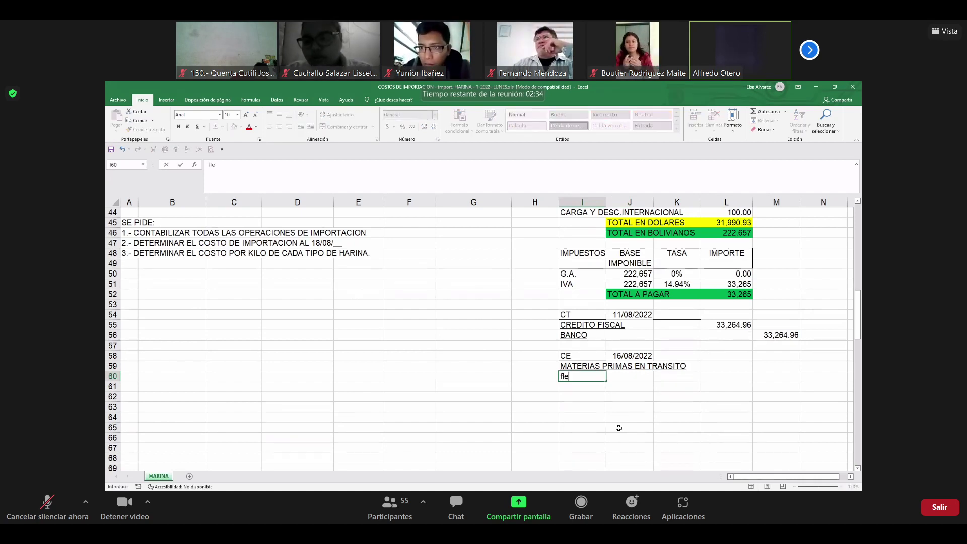
text(te nacional)
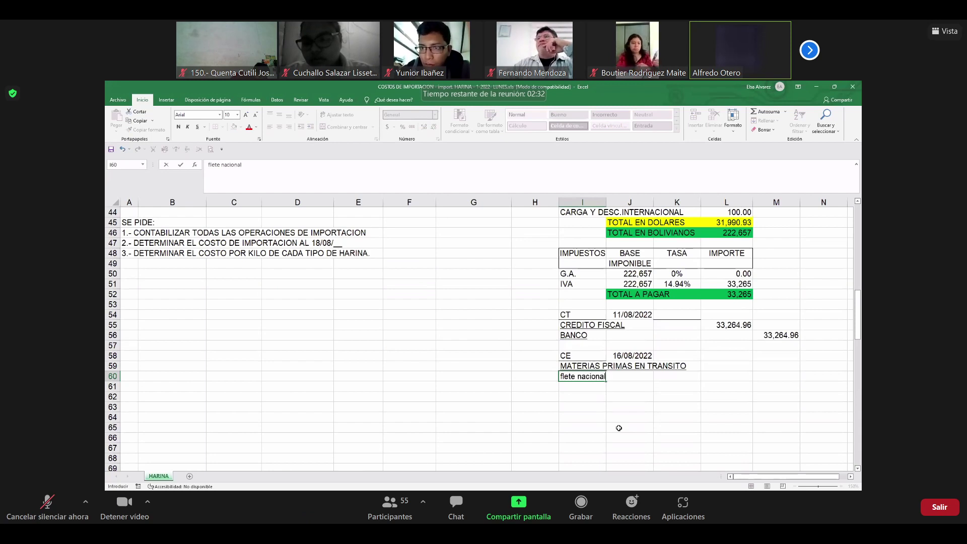
key(ctrl+Return)
key(ctrl+s)
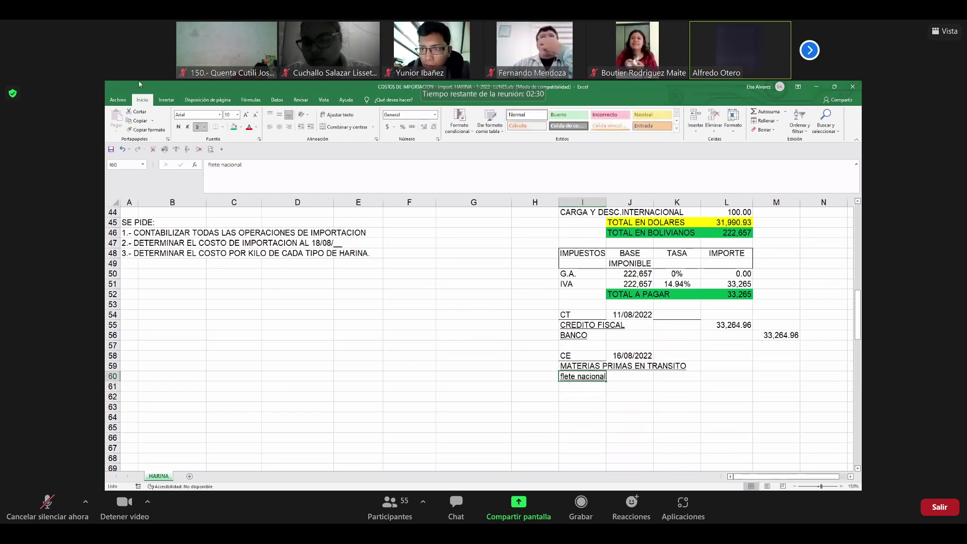
click(198, 126)
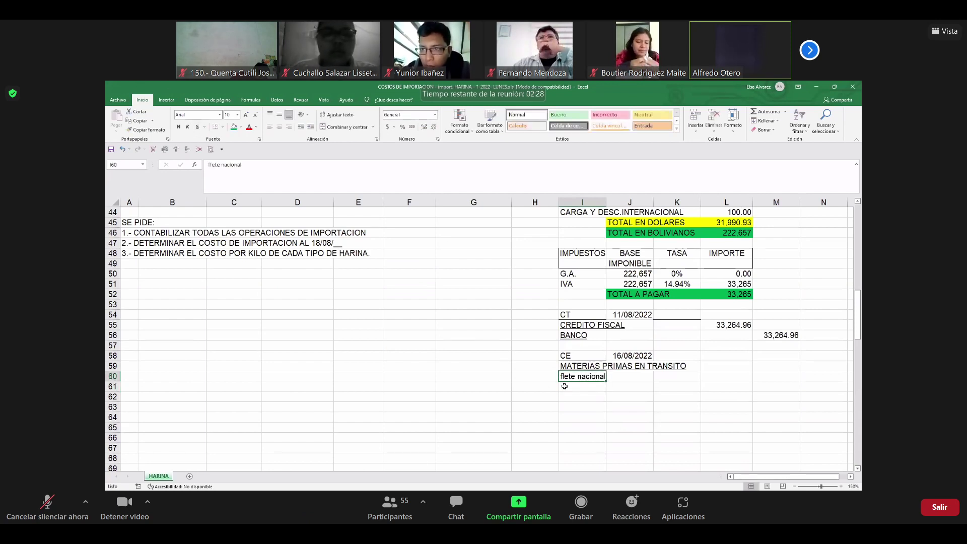
- Enter the account names CREDITO FISCAL in I61 and CAJA in I62, below the flete nacional line
click(565, 386)
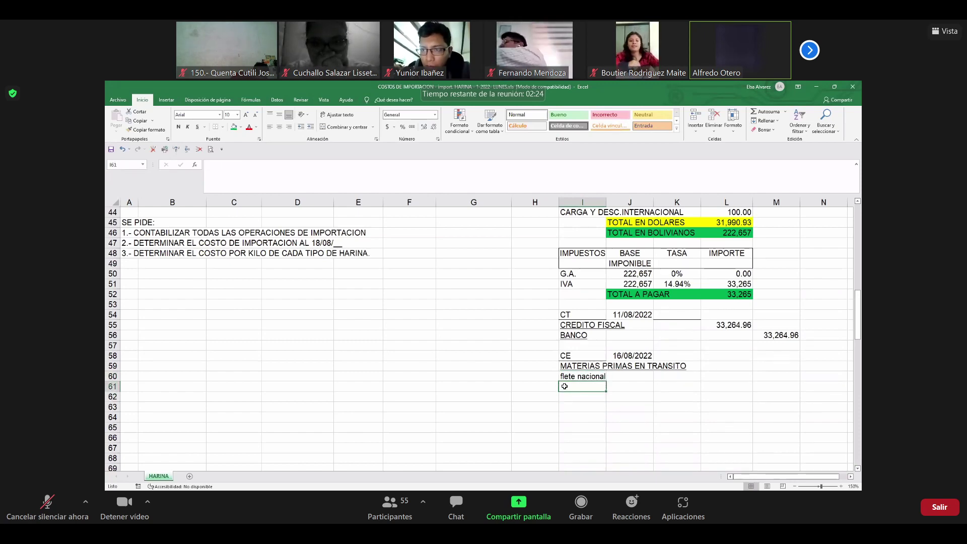
text(CREDITO F)
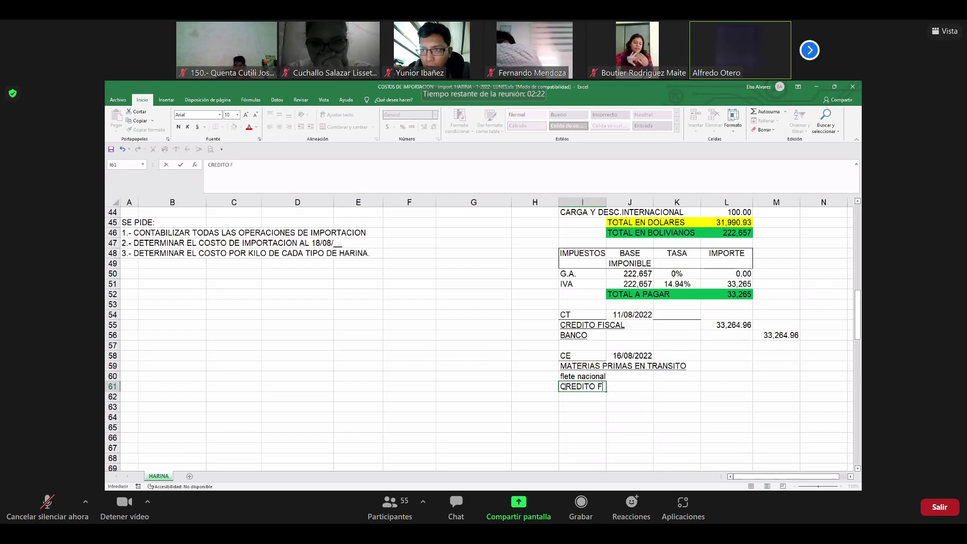
text(ISCAL)
key(Return)
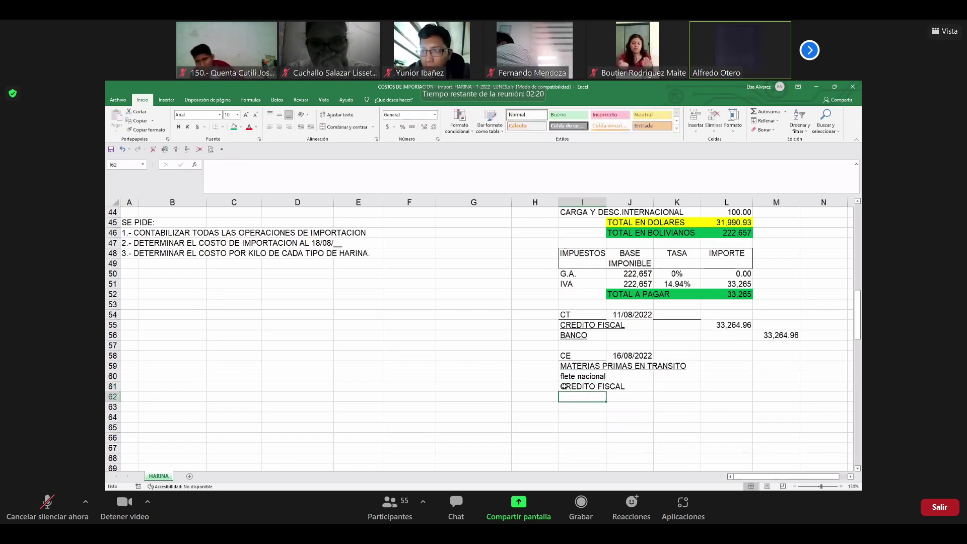
click(565, 386)
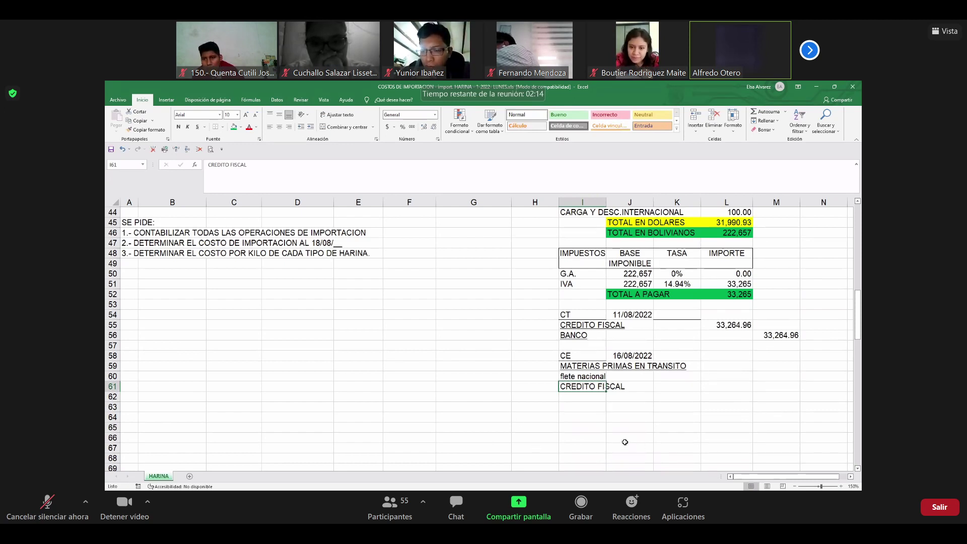
click(591, 399)
text(C)
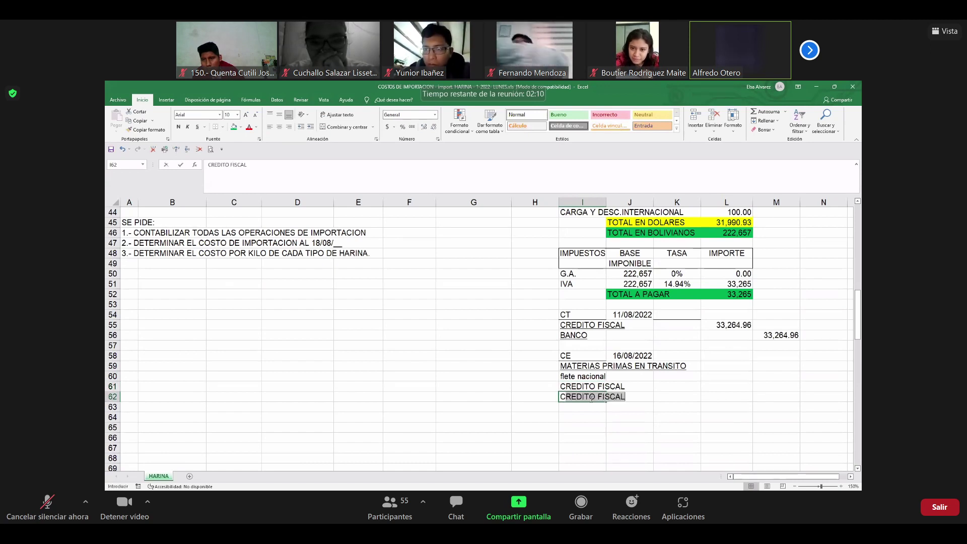
text(AJA)
- Underline the CREDITO FISCAL and CAJA account names in I61:I62
drag(584, 386, 587, 398)
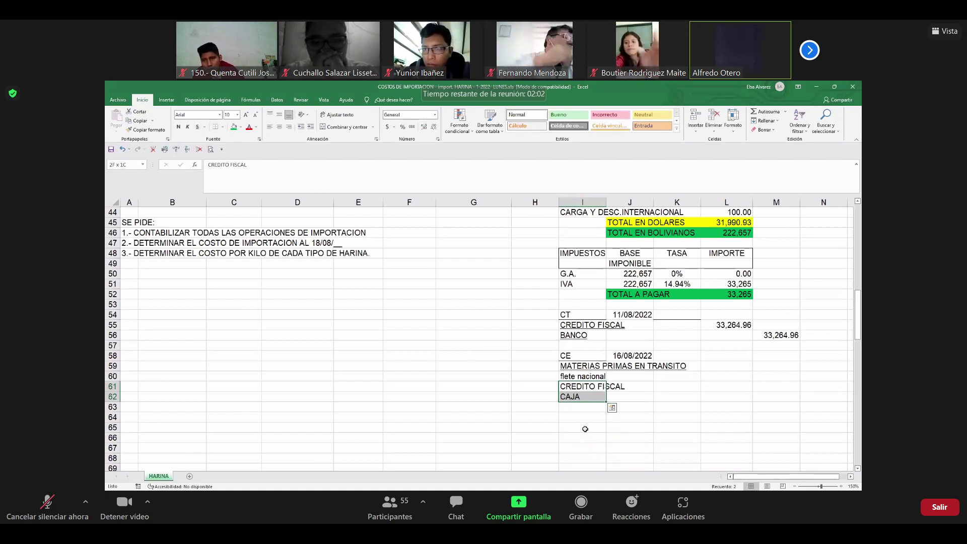
click(583, 427)
click(583, 389)
shift+click(583, 395)
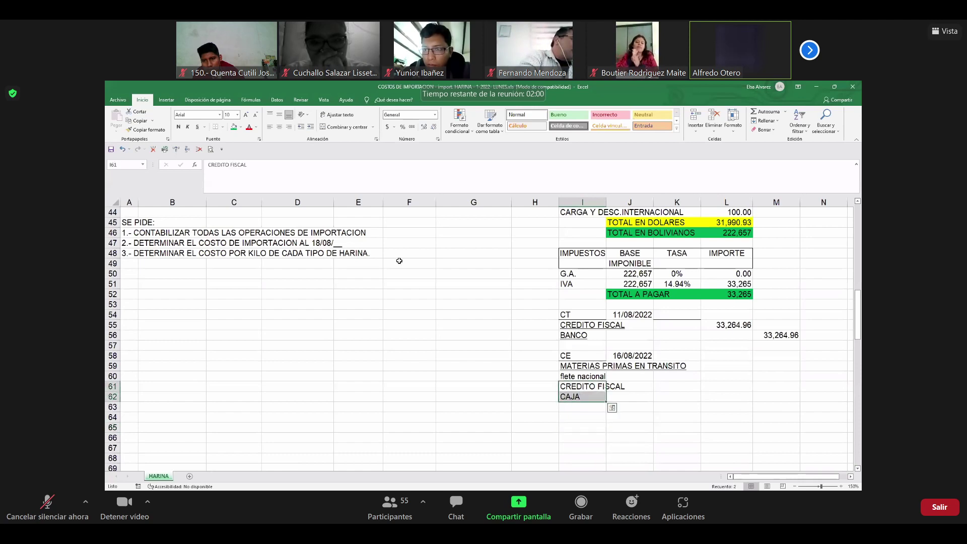
click(632, 390)
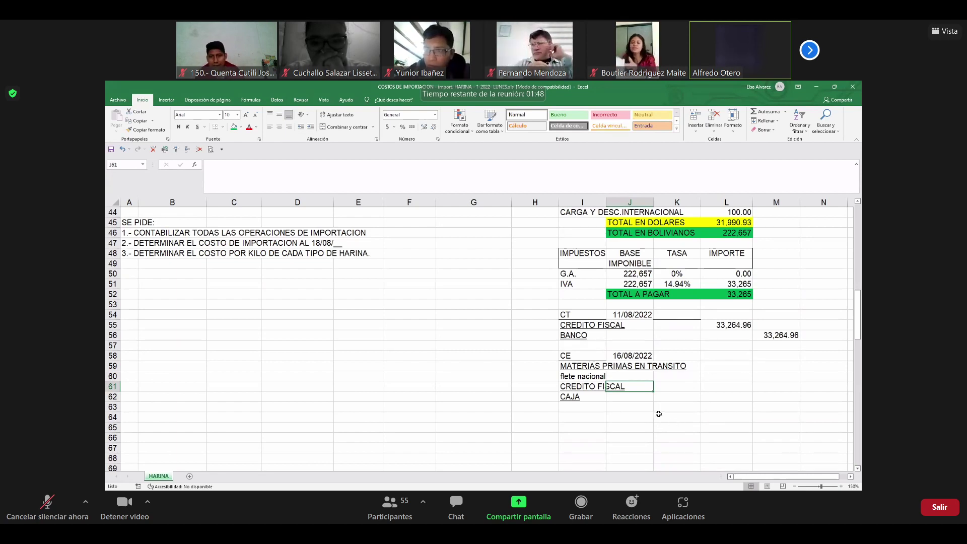
click(596, 414)
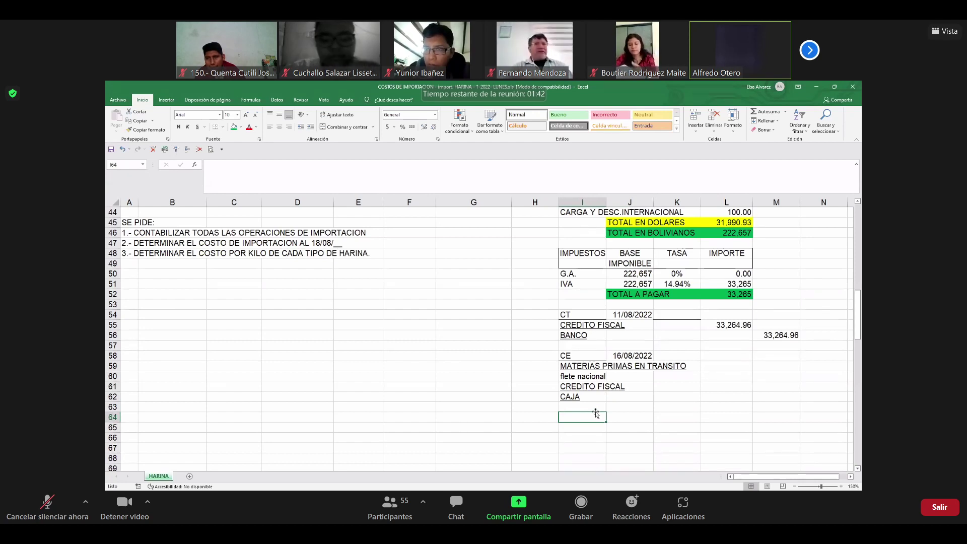
key(Up)
key(Right)
key(Right)
key(Right)
key(Right)
key(Right)
key(Right)
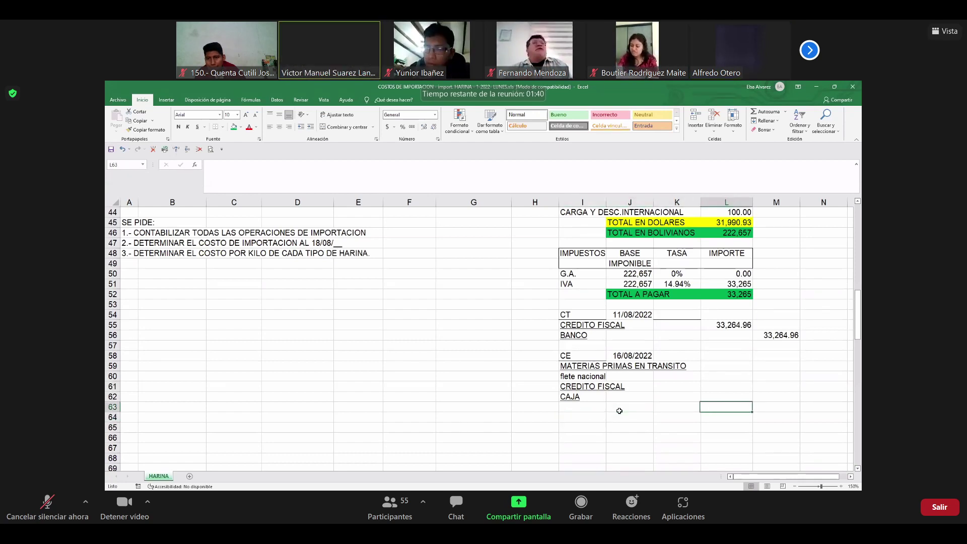
key(Right)
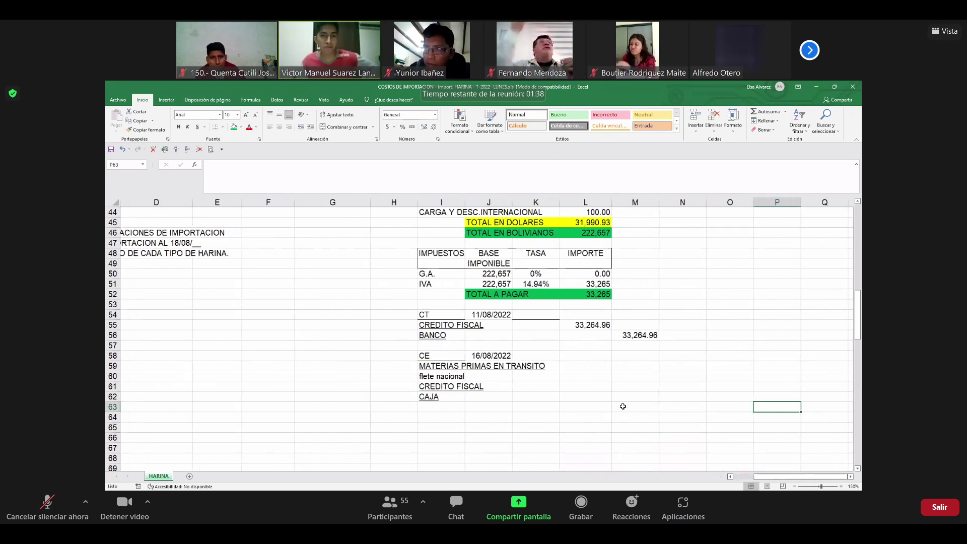
click(588, 363)
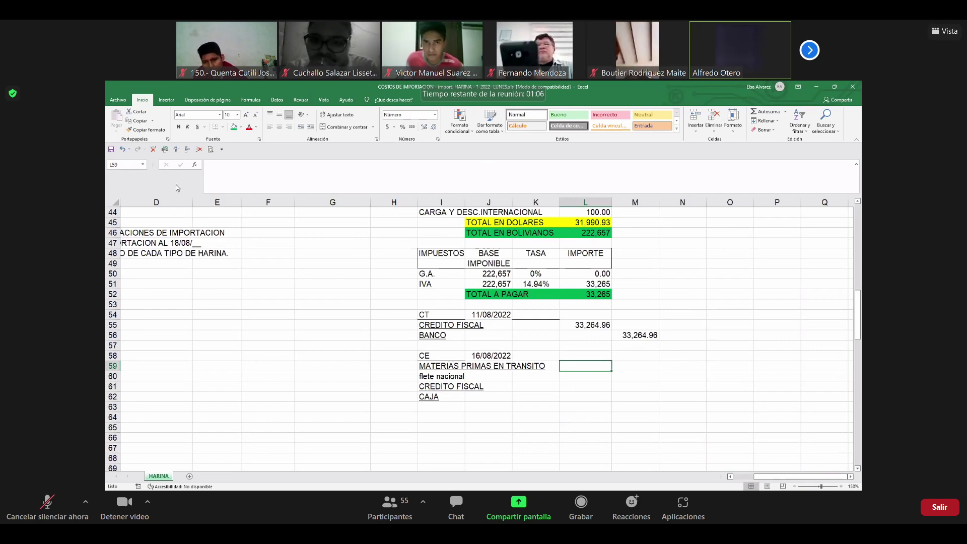
click(256, 294)
key(Left)
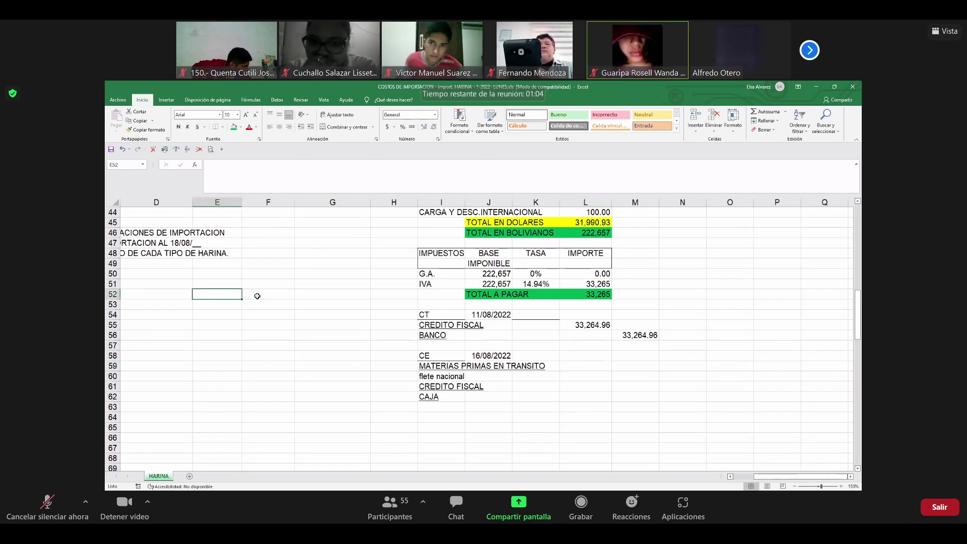
key(Left)
key(Left)
key(Left)
key(Left)
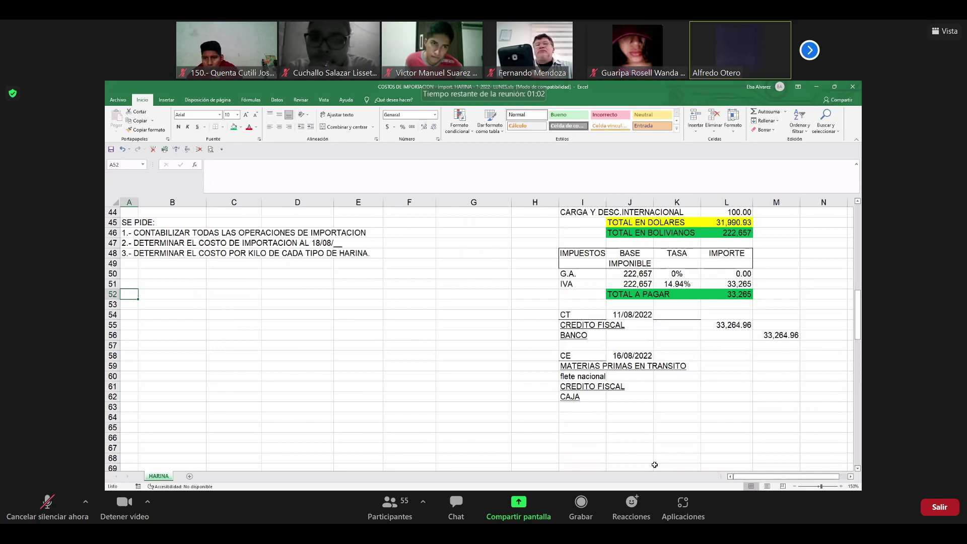
- Check the freight invoice amount in transaction 7 and enter +2300*.87 in L59 for MATERIAS PRIMAS EN TRANSITO
scroll(554, 444, up, 4)
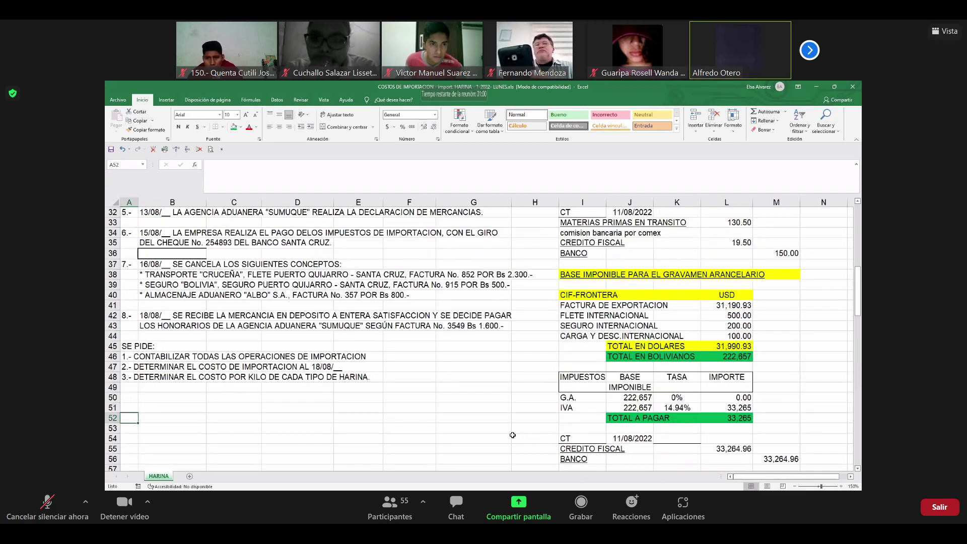
scroll(512, 435, up, 2)
scroll(165, 315, down, 1)
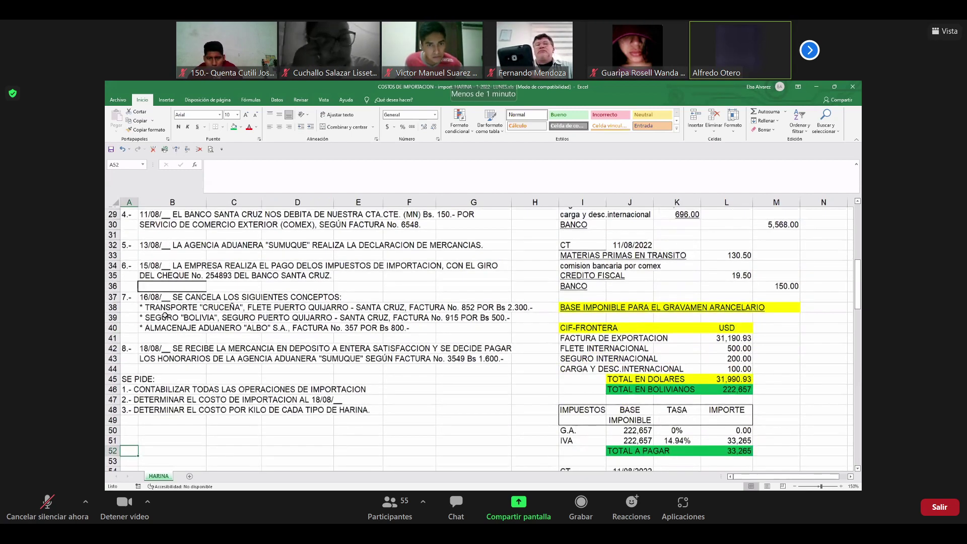
scroll(467, 386, down, 1)
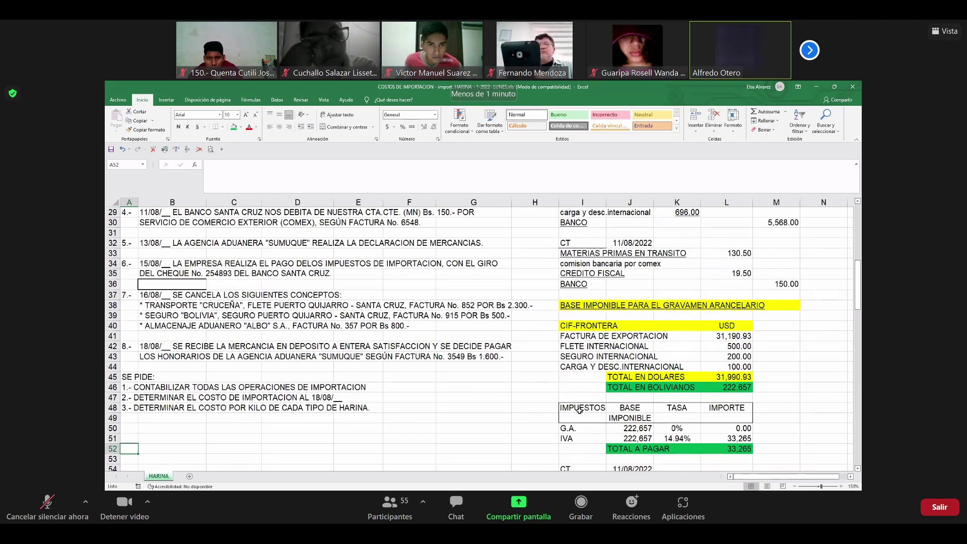
scroll(718, 373, down, 3)
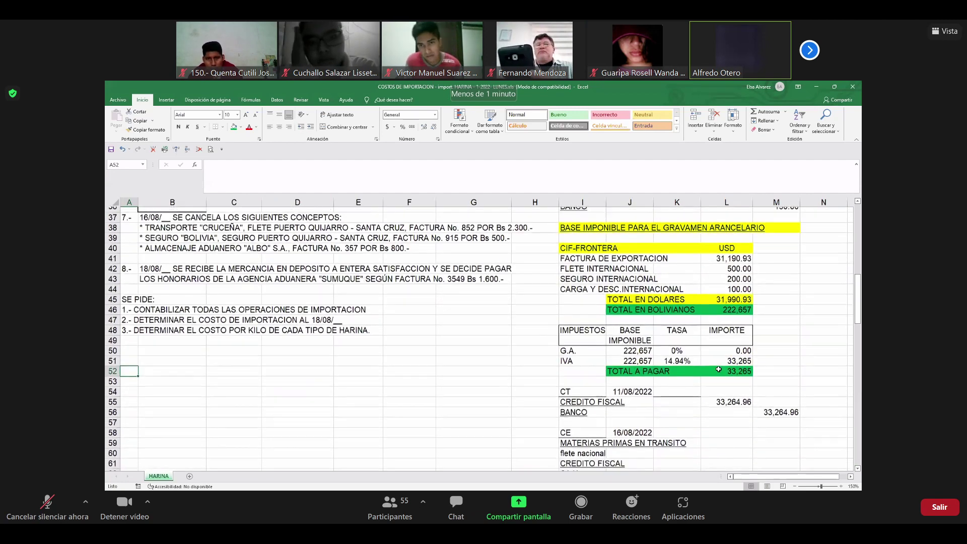
scroll(718, 369, down, 2)
click(719, 369)
text(+)
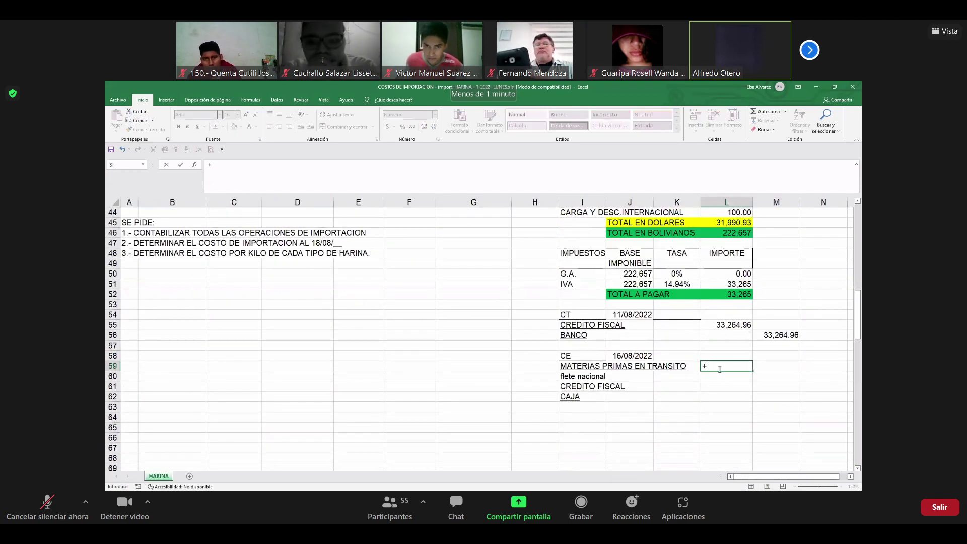
text(2300*.87)
key(Return)
key(Return)
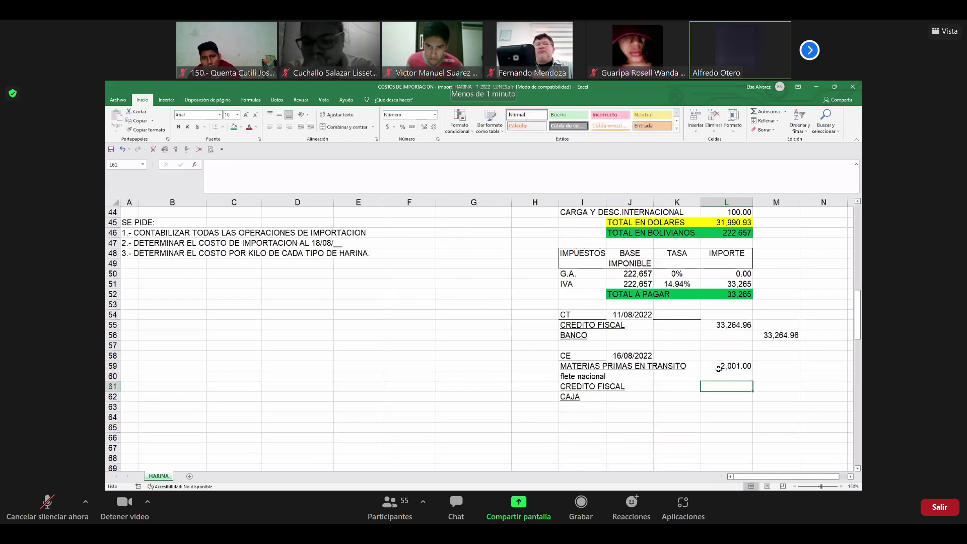
- Enter +2300*.13 in L61 as the CREDITO FISCAL amount
text(+2300*.)
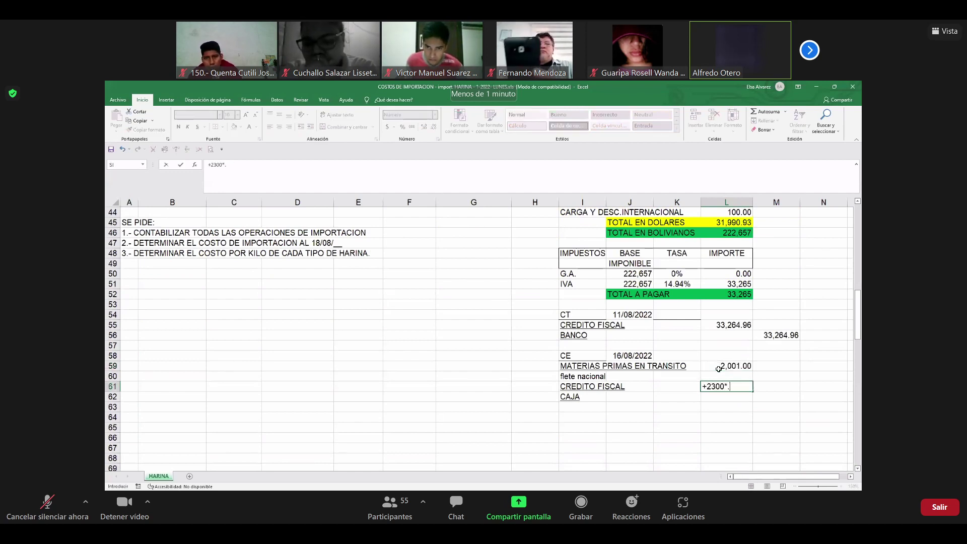
text(13)
key(Return)
- Calculate the CAJA credit in M62 with the formula +L61+L59
key(Right)
key(Left)
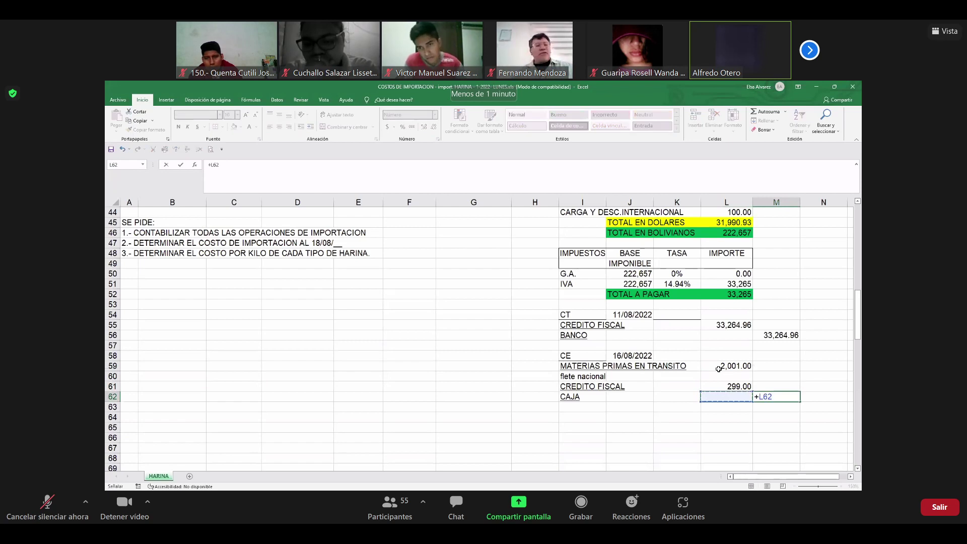
key(Up)
text(+)
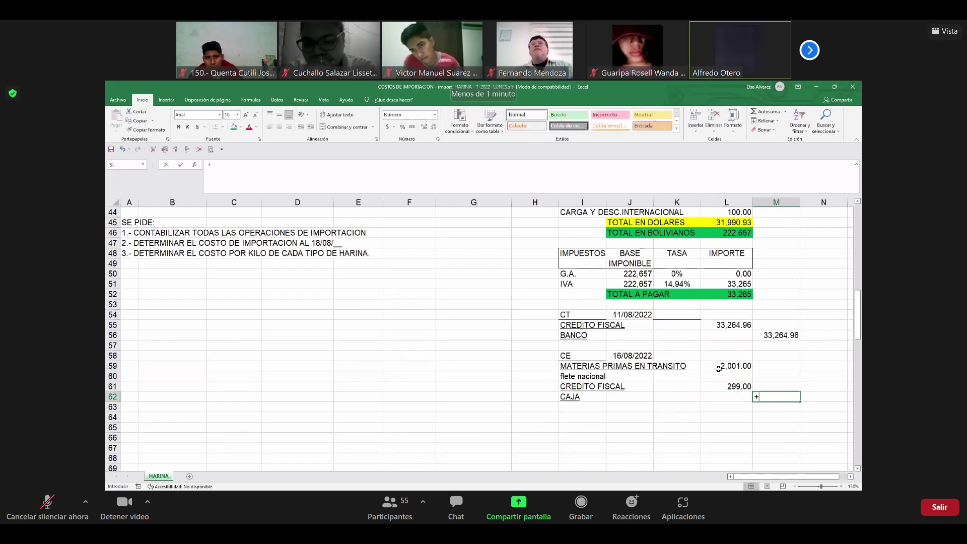
key(Up)
click(718, 369)
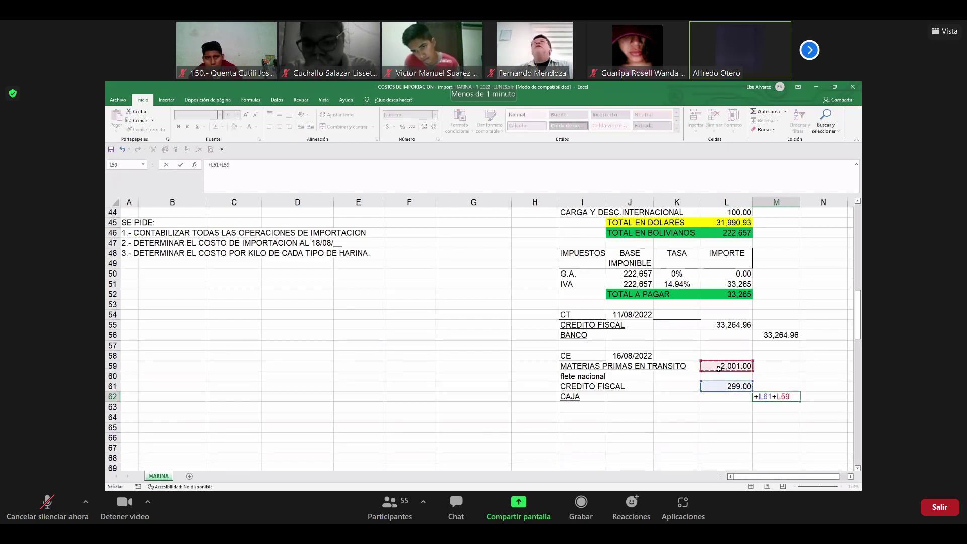
key(Return)
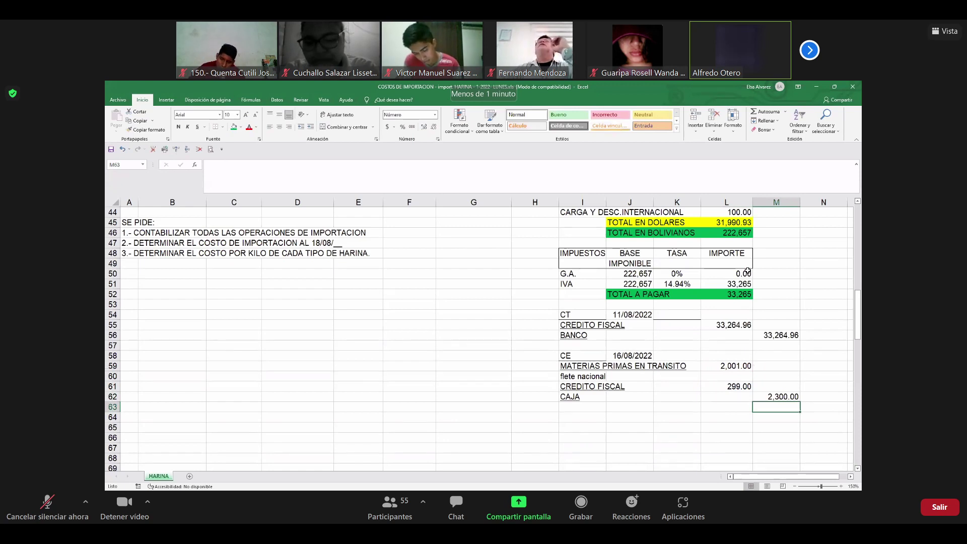
click(681, 353)
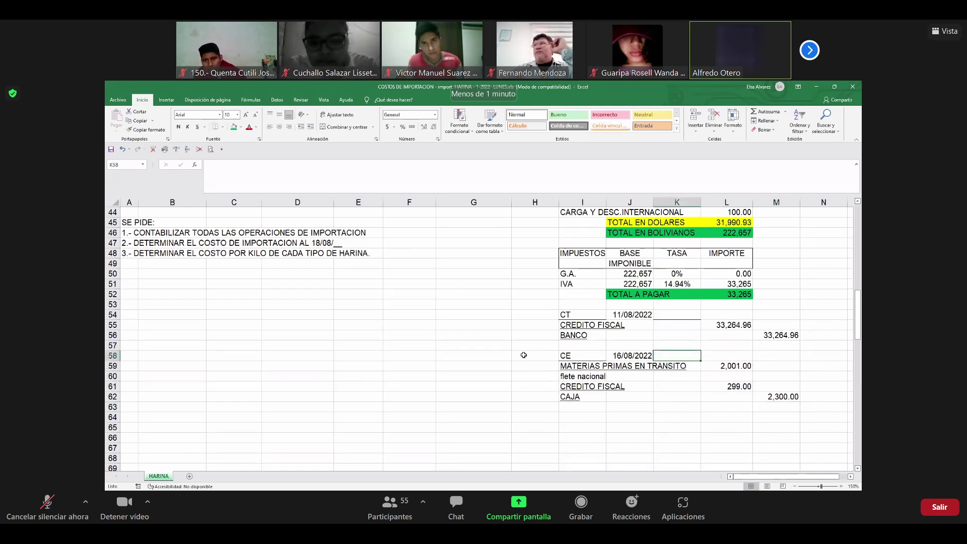
- Copy the national freight entry's date and account names in I58:K62 to the block starting at I64
drag(567, 355, 677, 392)
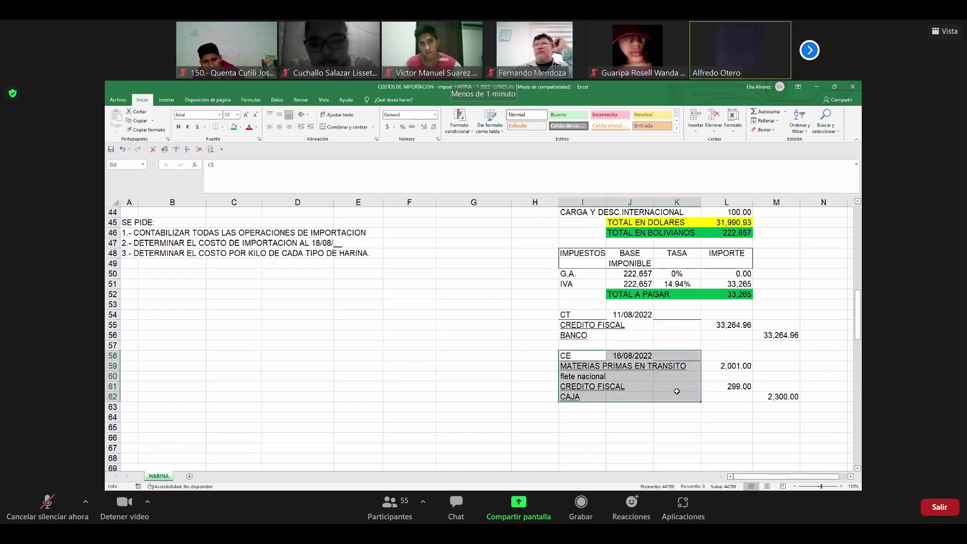
key(ctrl+c)
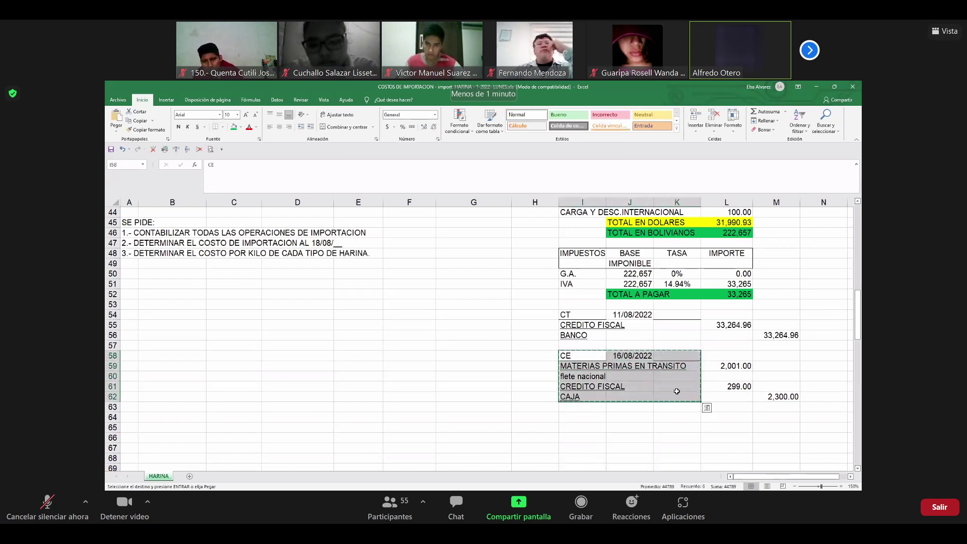
key(Down)
key(Down)
key(Down)
key(Down)
key(Down)
key(Down)
key(ctrl+v)
- Change the description in I66 of the copied entry to seguro nacional
key(Down)
key(Down)
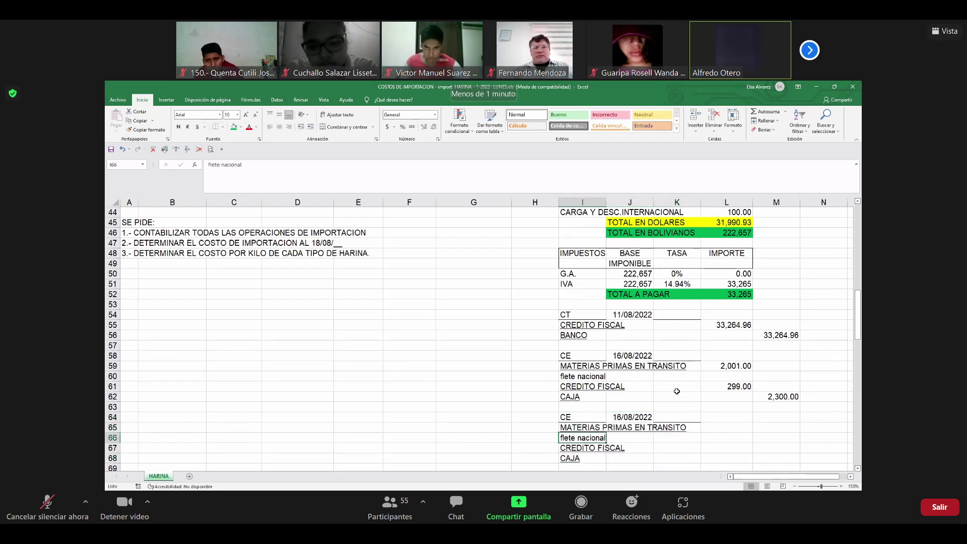
text(segur)
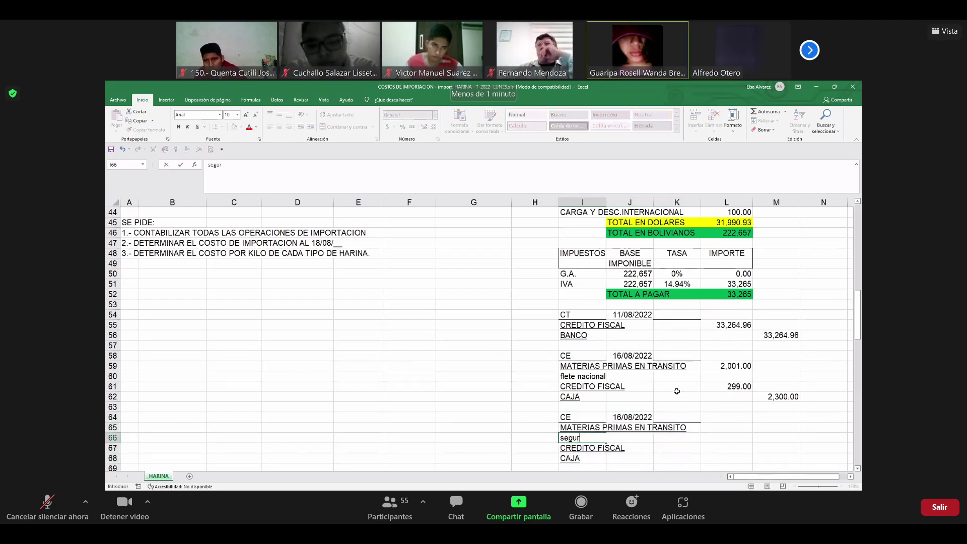
text(o nacional)
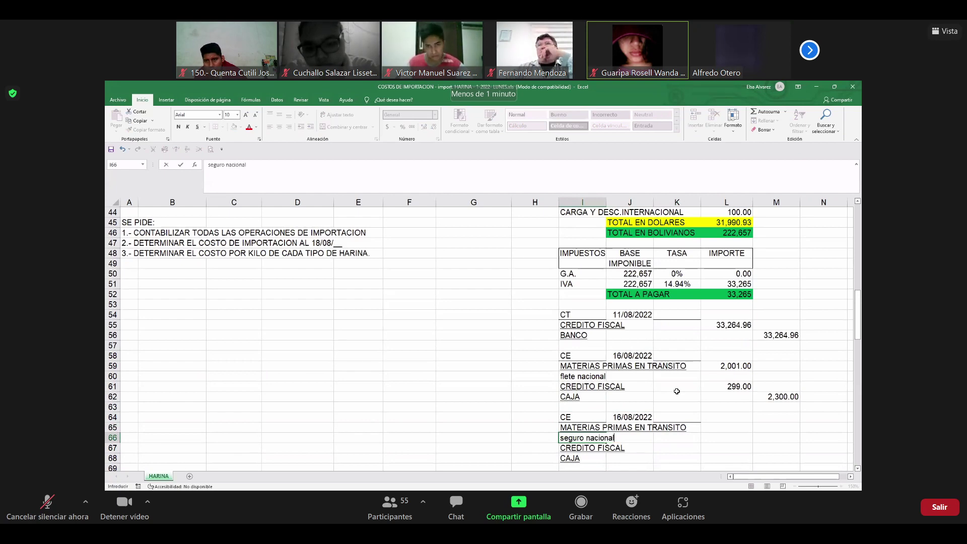
key(Return)
- Check the insurance invoice amount in transaction 7 and enter +500*0.87 in L65 for MATERIAS PRIMAS EN TRANSITO
key(Up)
key(Up)
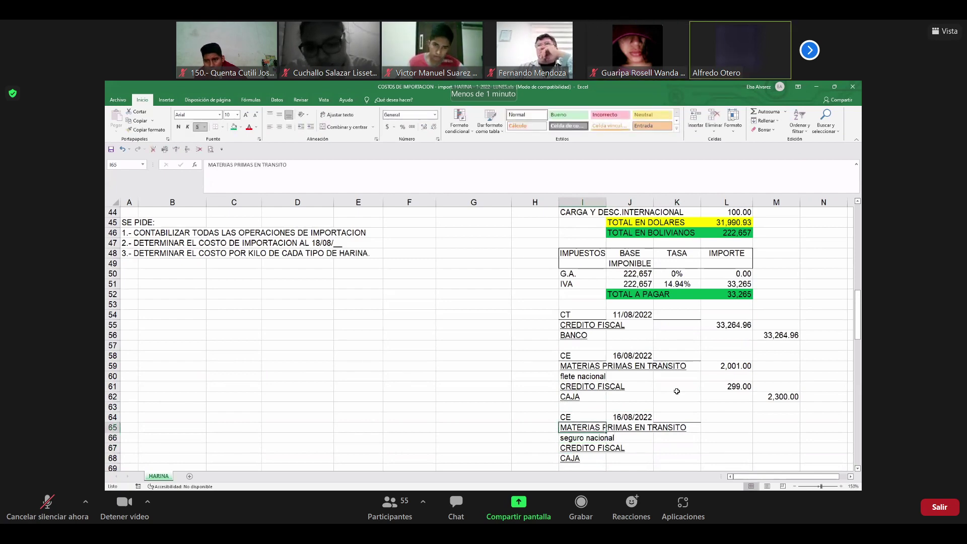
key(Right)
key(Right)
scroll(417, 352, up, 3)
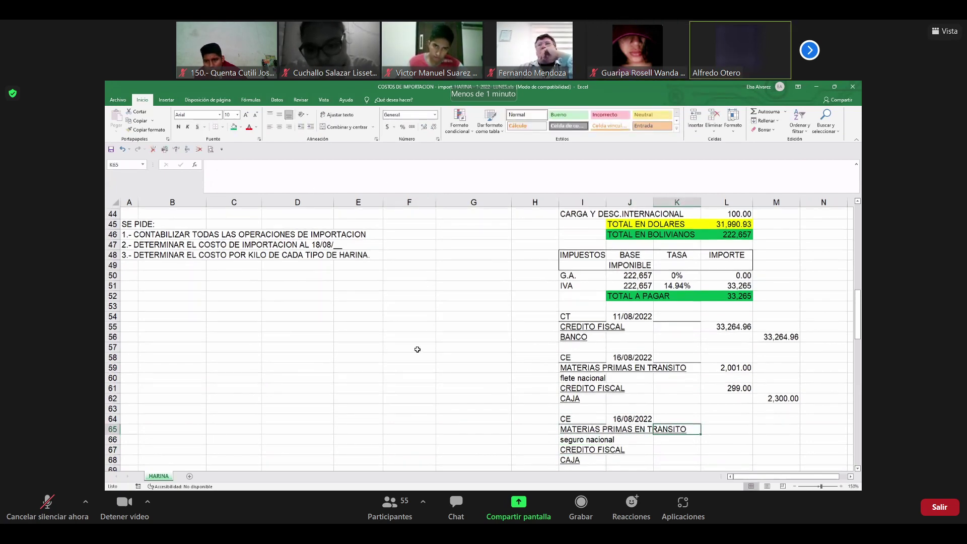
scroll(398, 359, up, 3)
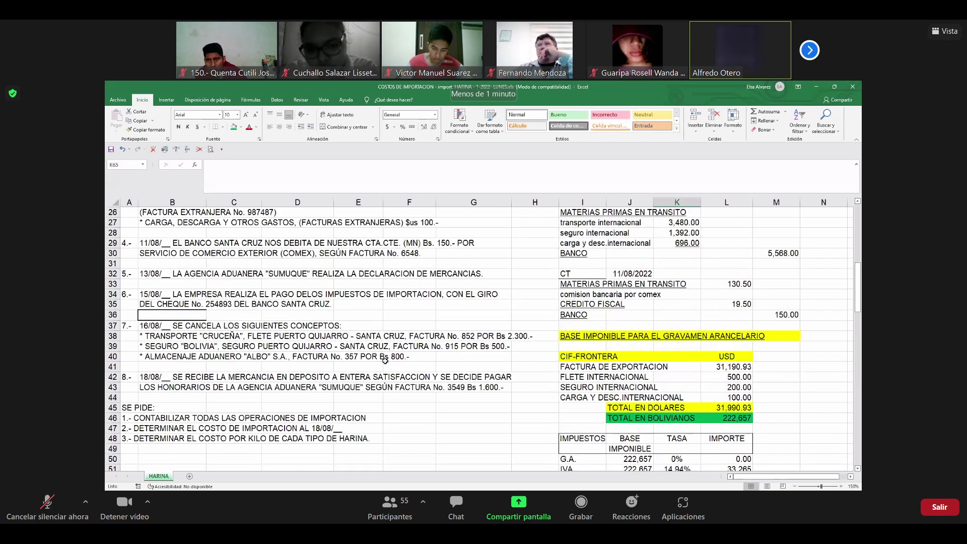
scroll(392, 363, down, 1)
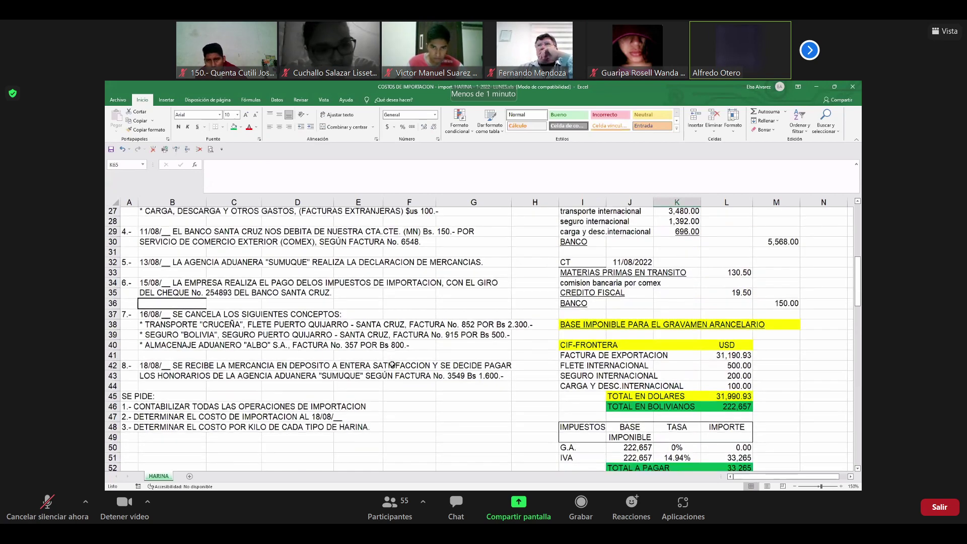
scroll(472, 372, down, 5)
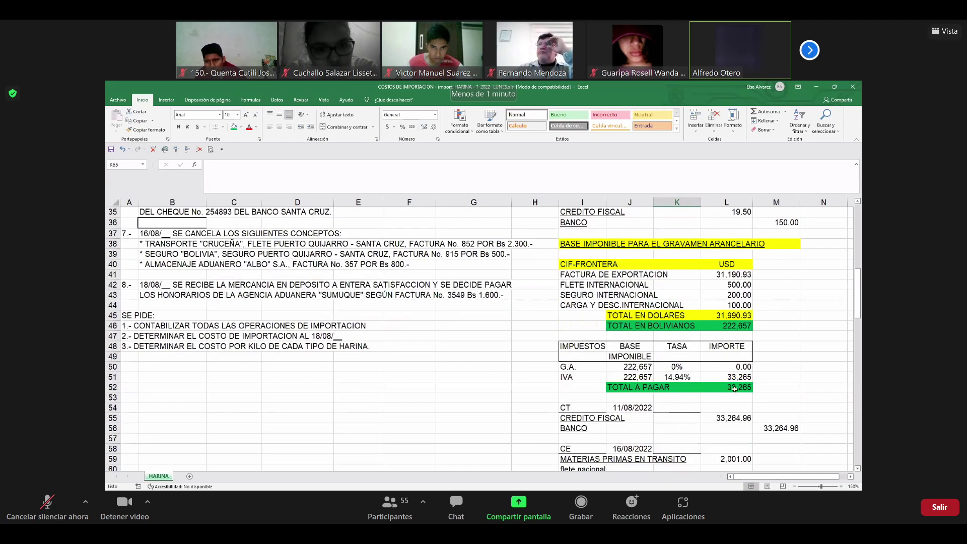
scroll(736, 365, down, 2)
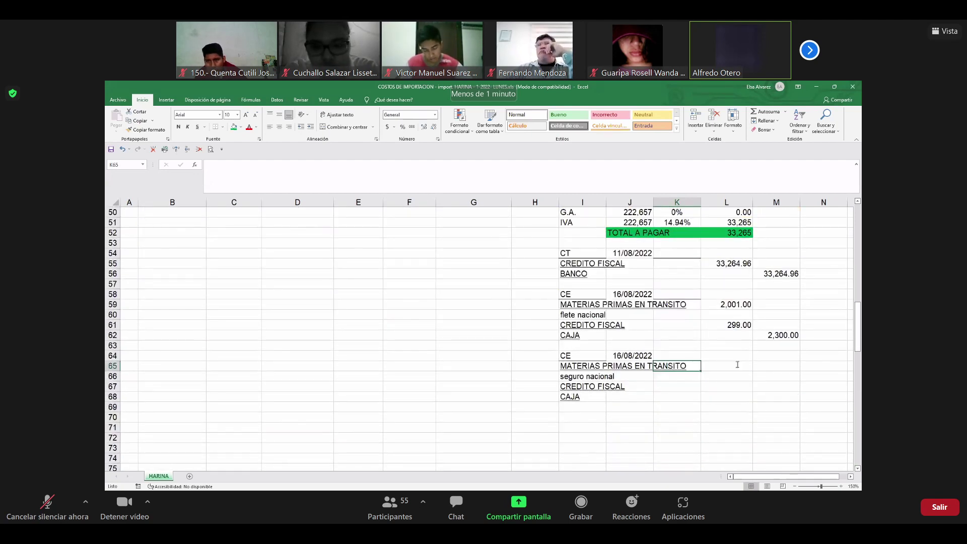
click(738, 365)
text(+500*0.87)
key(Return)
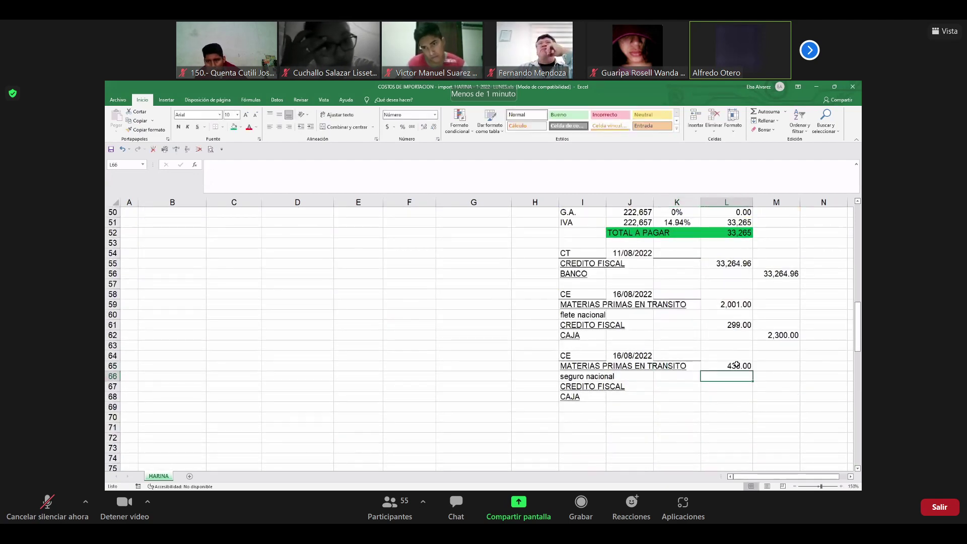
- Enter +500*.13 in L67 as the CREDITO FISCAL amount and 500 in M68 as the CAJA credit
key(Return)
text(+500*0.13)
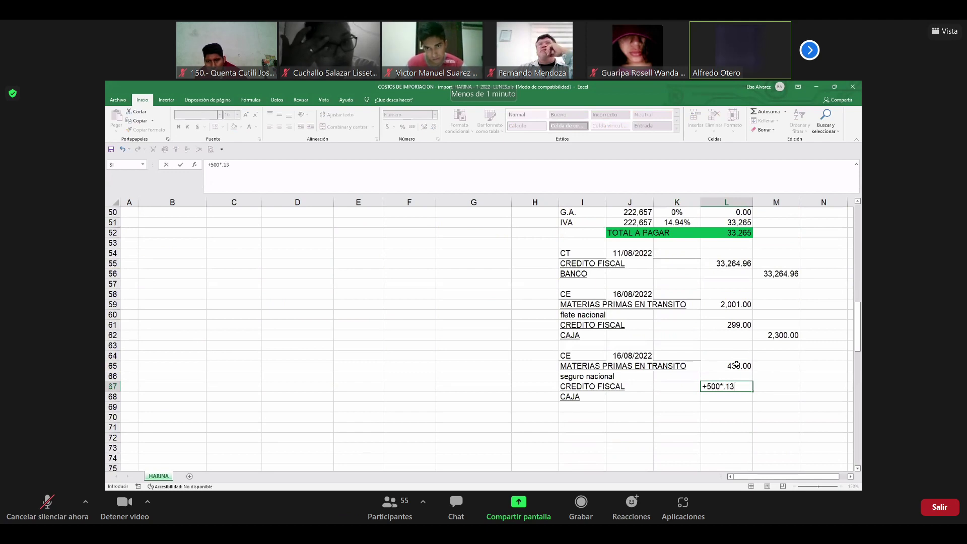
key(Return)
key(Right)
text(500)
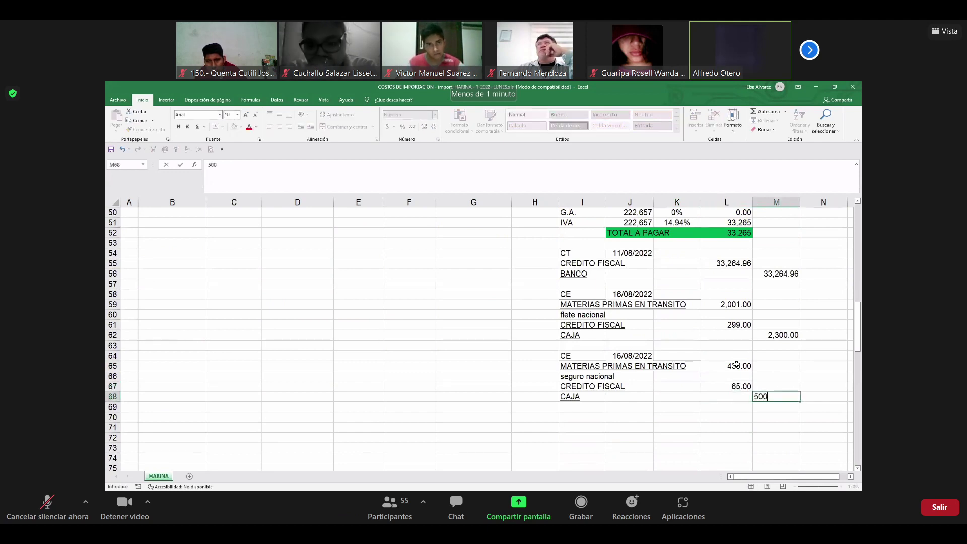
key(Return)
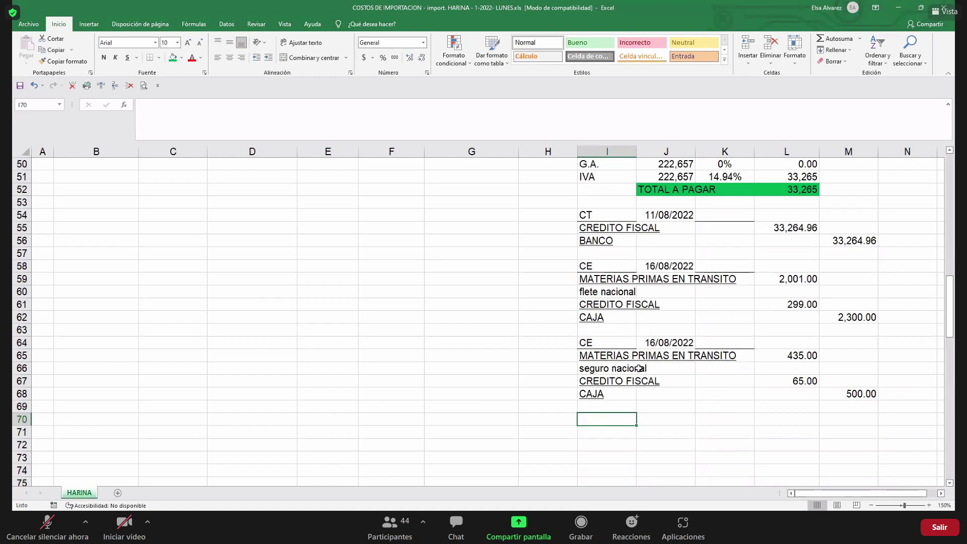
- Copy the seguro nacional entry's date and account names in I64:K68
drag(594, 342, 728, 388)
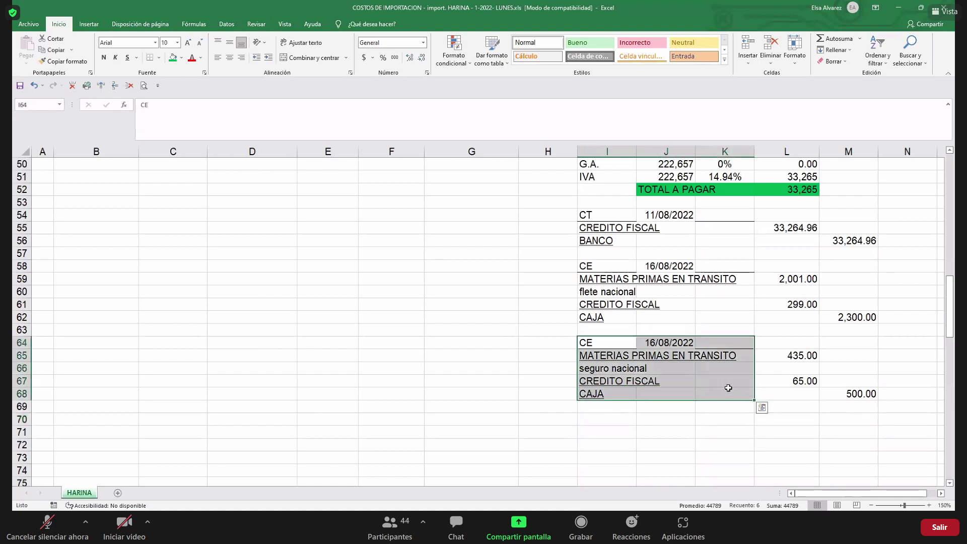
key(ctrl+c)
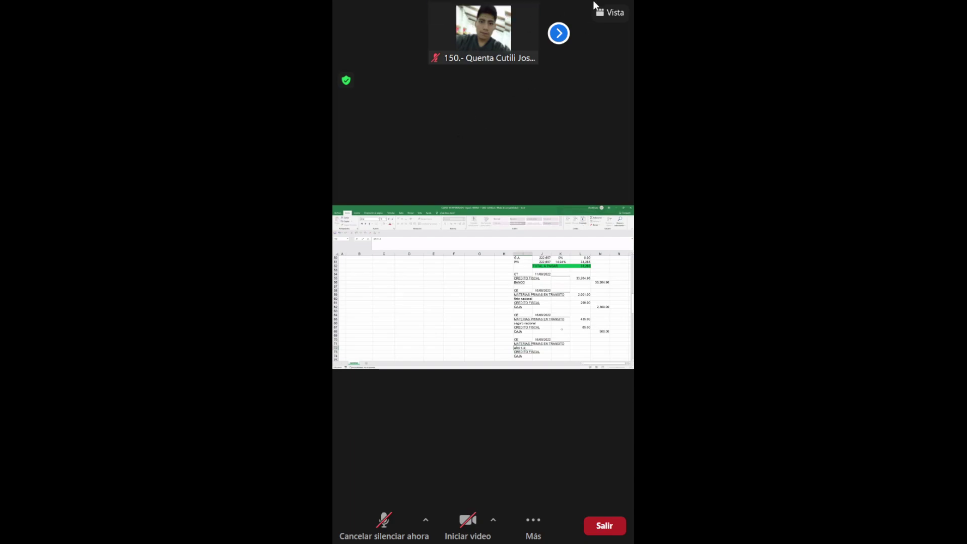
double_click(596, 3)
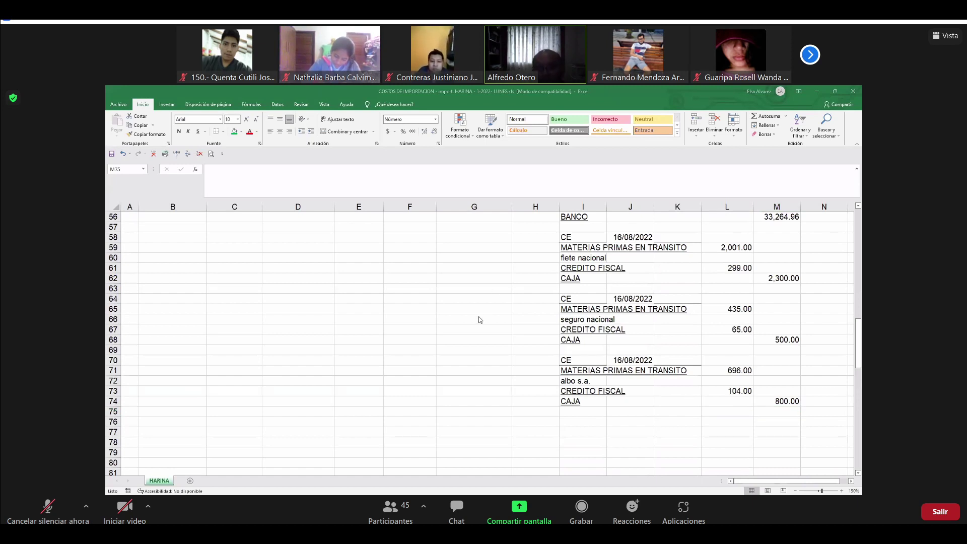
- Copy the albo s.a. entry's date and account names in I70:K74 to the block starting at I76
click(588, 423)
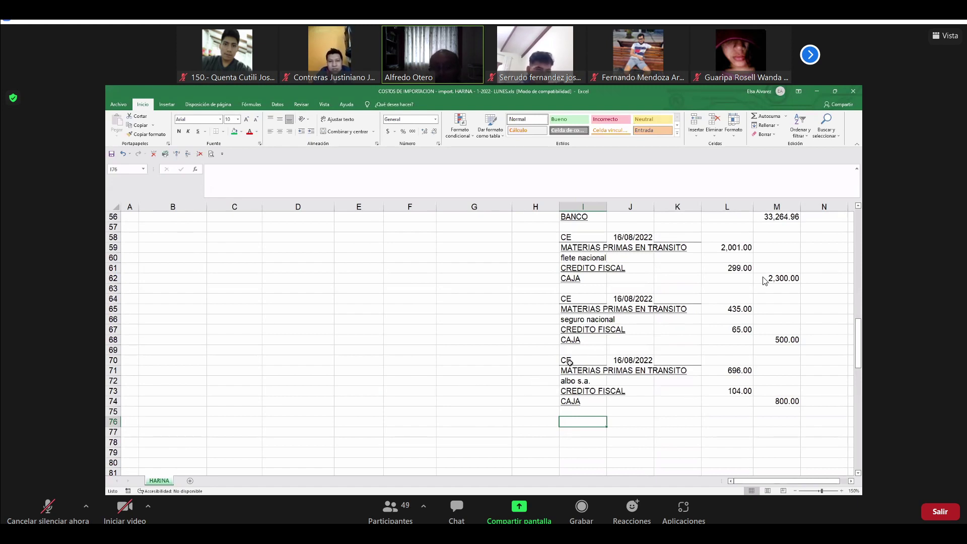
mouse_move(568, 361)
mouse_down()
mouse_move(670, 387)
mouse_move(672, 397)
mouse_up()
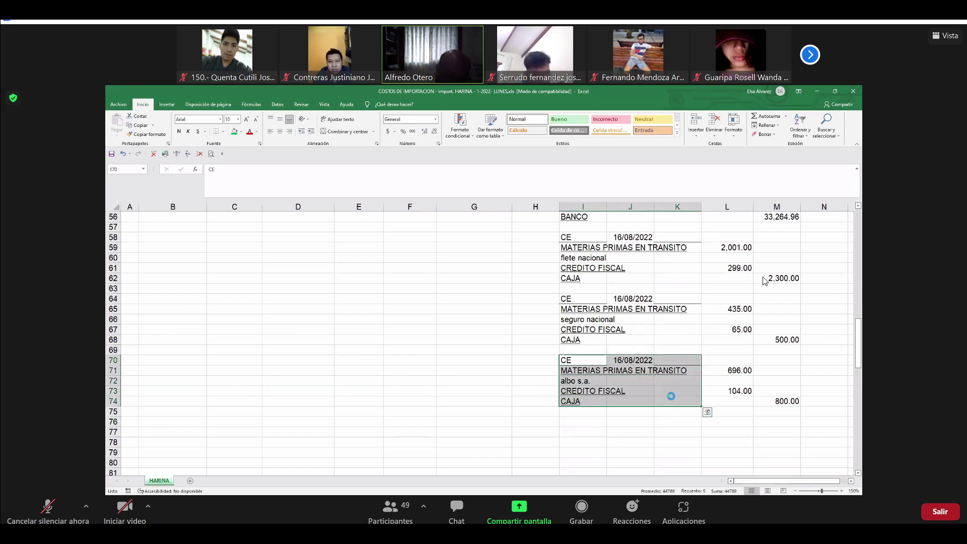
key(ctrl+c)
key(Down)
key(Down)
key(Down)
key(Down)
key(Down)
key(Down)
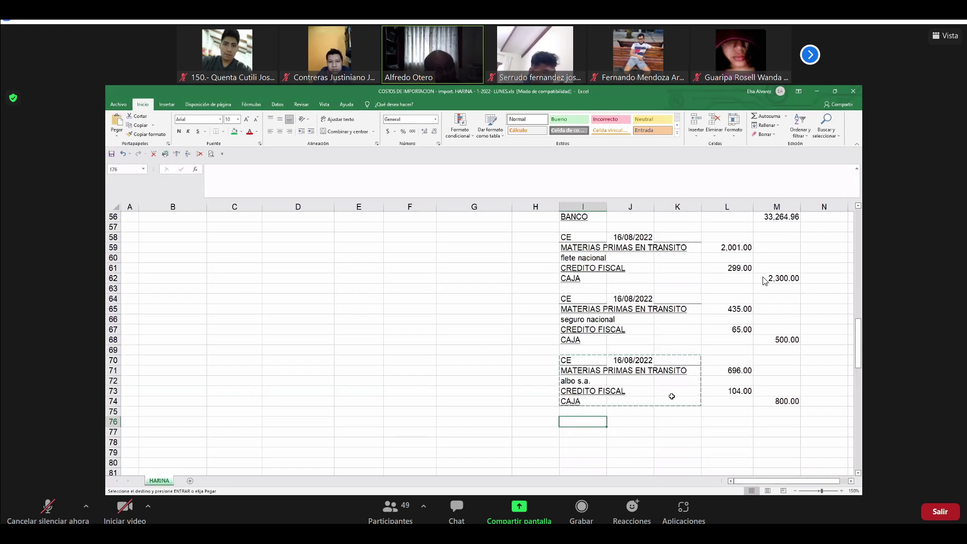
key(Return)
- Change the description in I78 of the copied entry to comision agencia aduanera
key(Down)
key(Down)
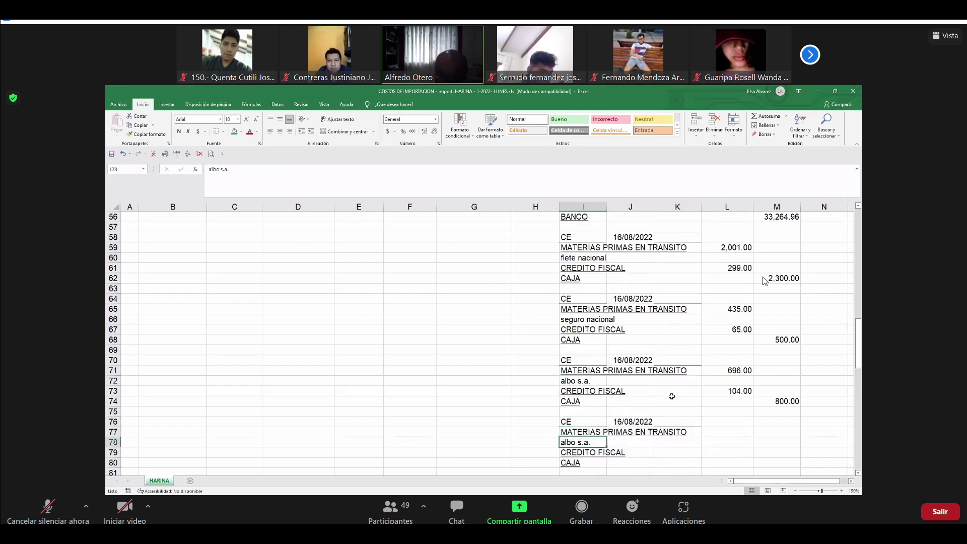
text(comision agencia)
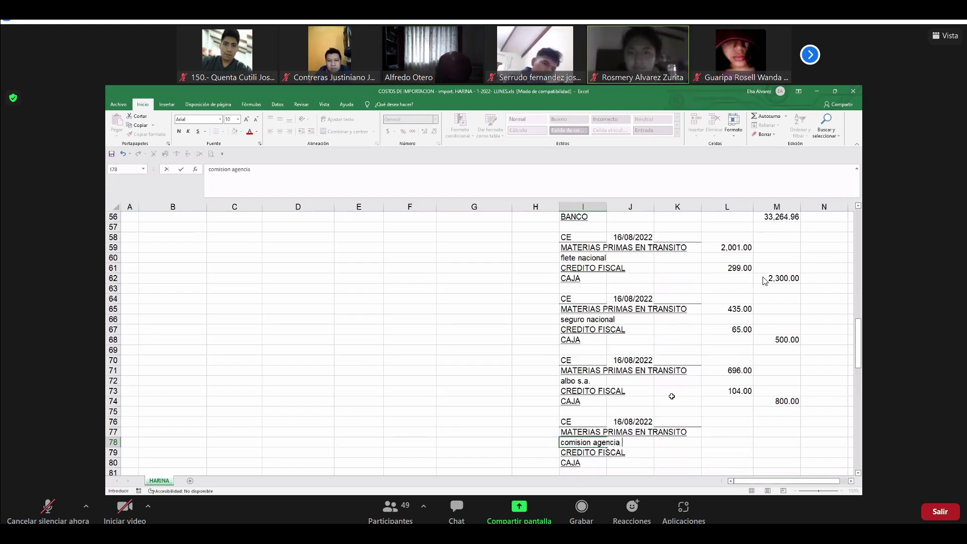
text( aduanera)
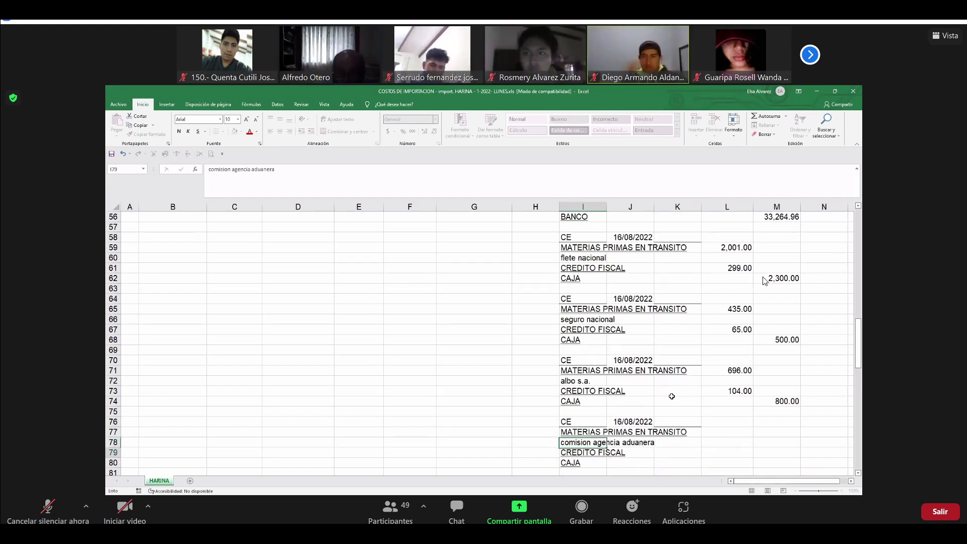
key(ctrl+Return)
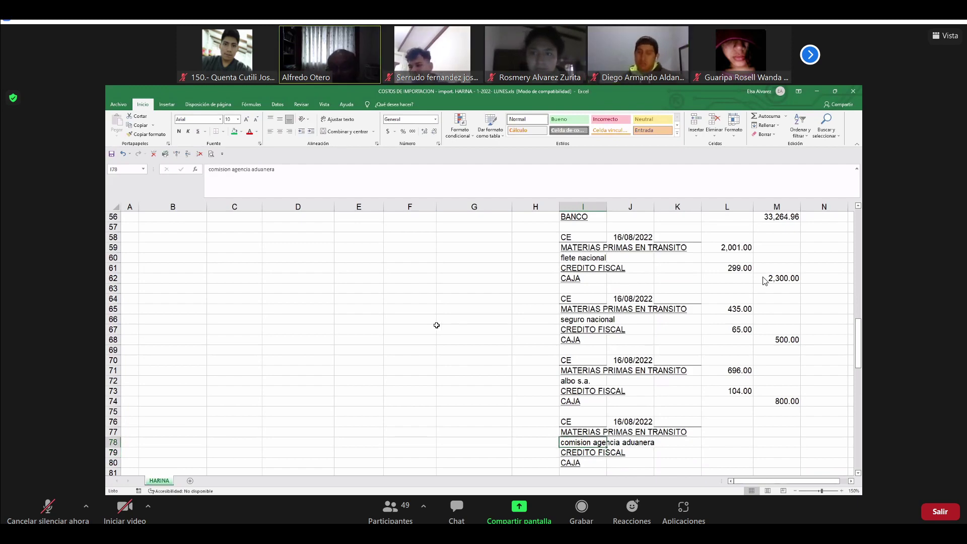
- Check the date of transaction 8 and set the entry date in J76 to 18/08/2022
scroll(393, 406, up, 4)
scroll(415, 397, up, 4)
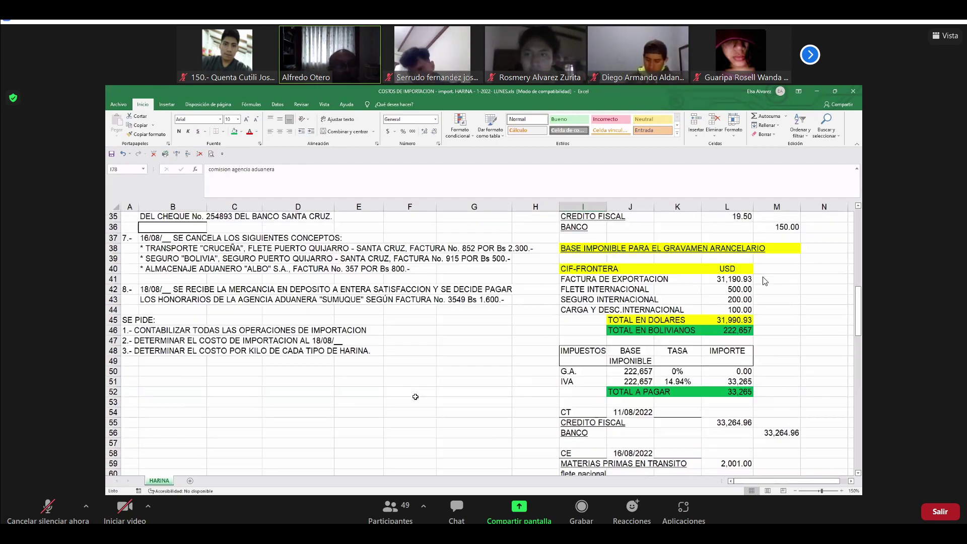
scroll(438, 398, down, 8)
scroll(542, 415, down, 3)
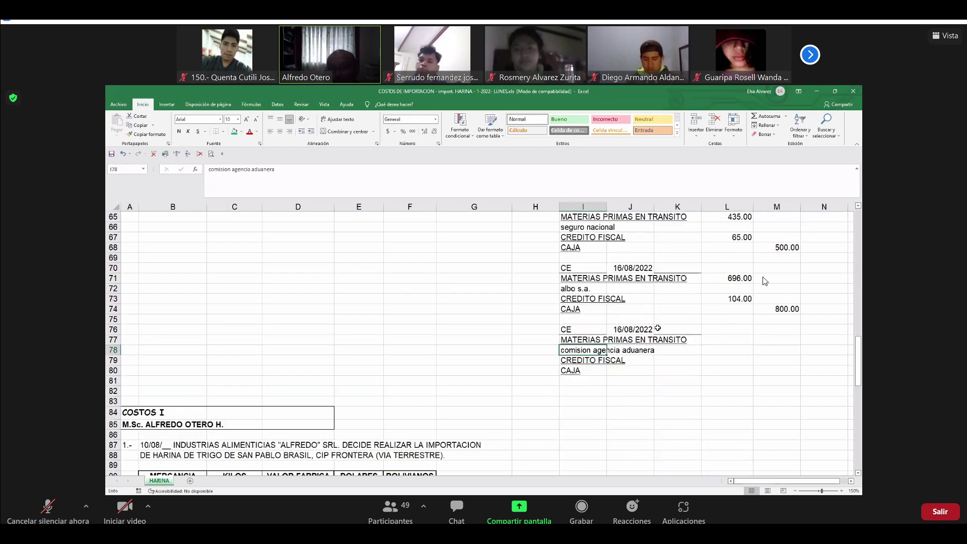
click(642, 330)
text(1)
text(8/08)
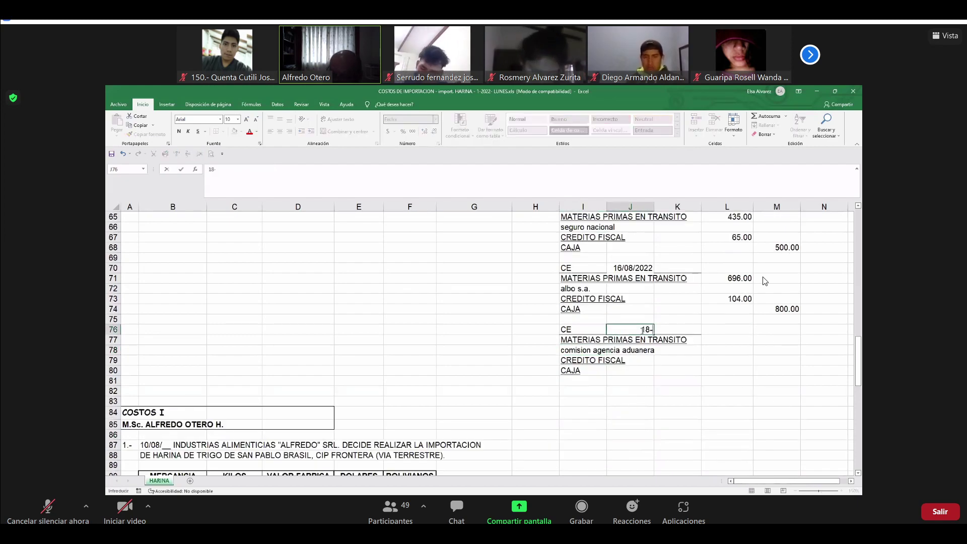
key(Return)
key(Return)
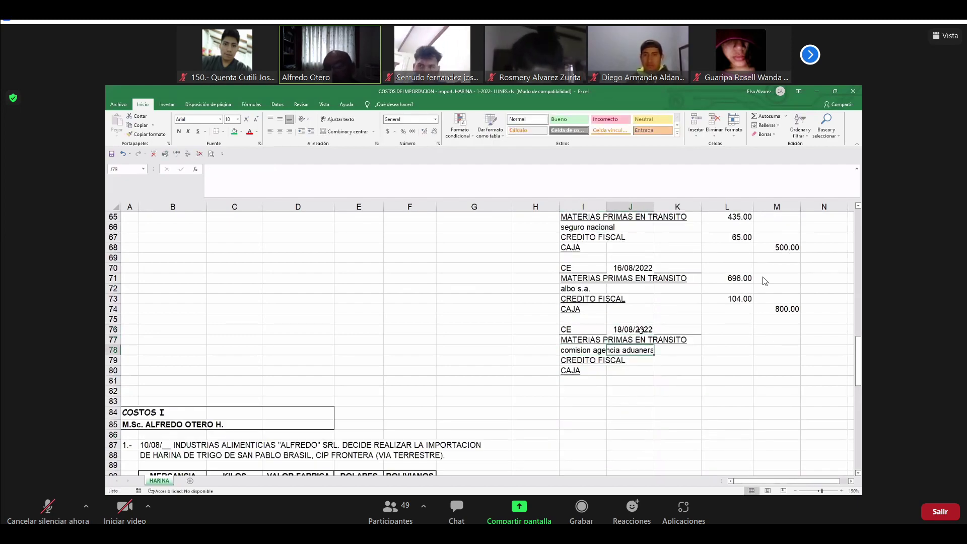
- Check the customs agency fee in transaction 8 and enter +1600*0.87 in L77 for MATERIAS PRIMAS EN TRANSITO
key(Right)
key(Right)
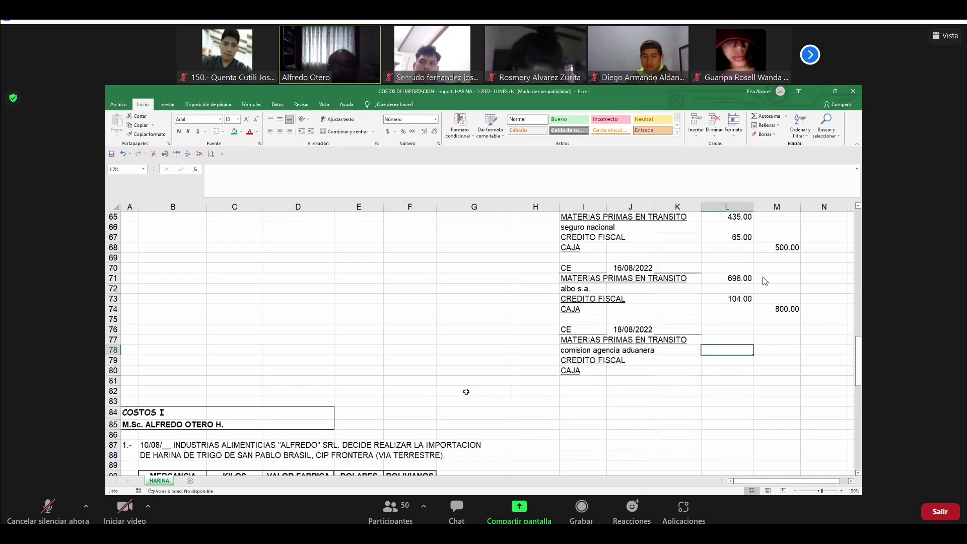
scroll(766, 282, up, 8)
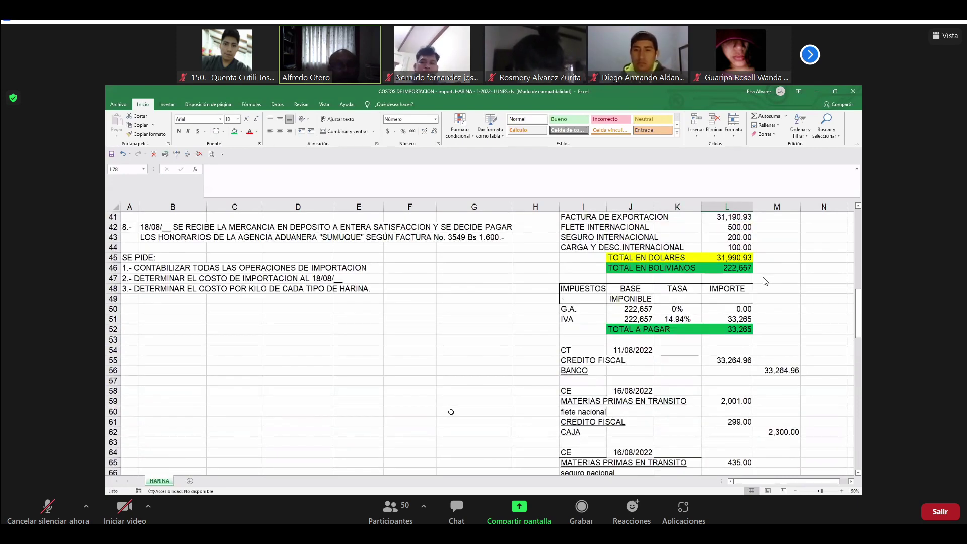
scroll(765, 282, down, 4)
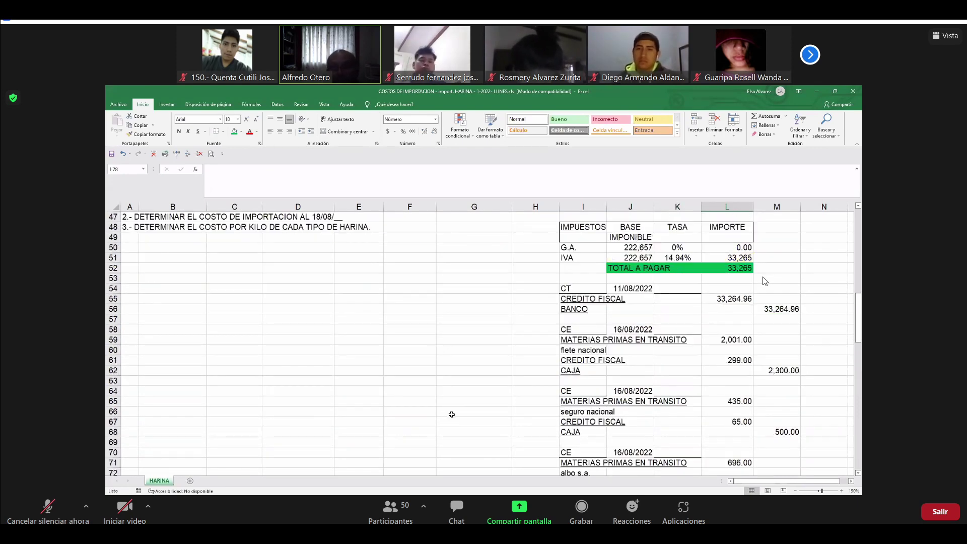
scroll(452, 419, down, 4)
click(736, 341)
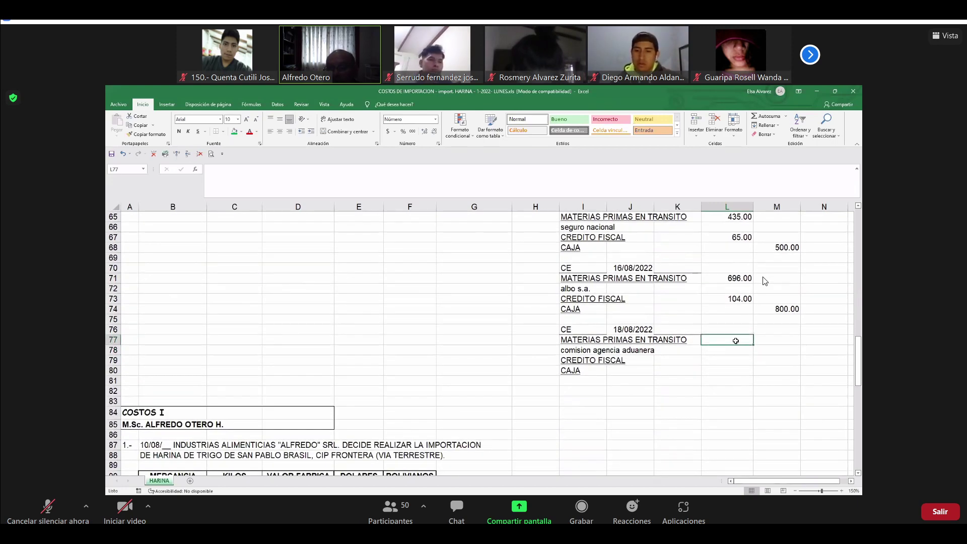
text(+1600*)
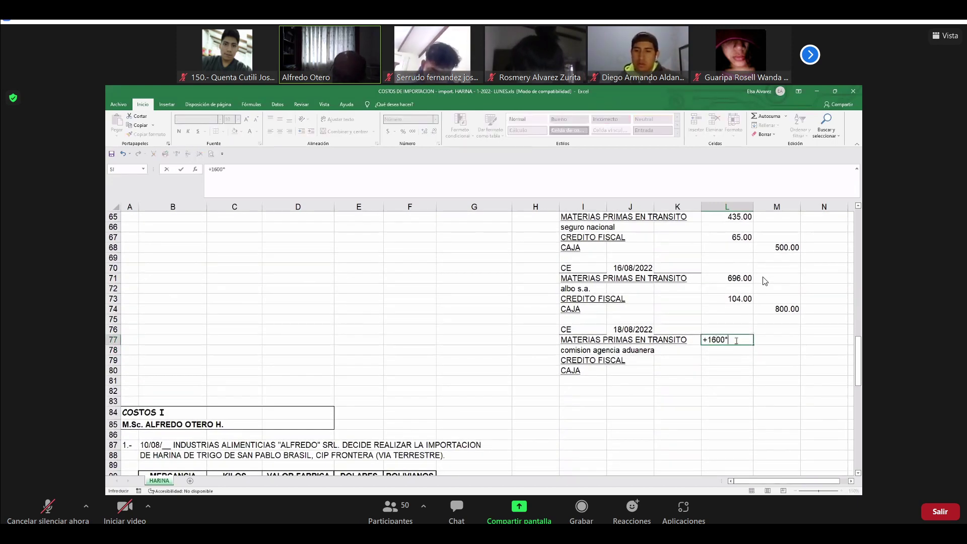
text(0.87)
key(Return)
- Enter +1600*0.13 in L79 as the CREDITO FISCAL amount of the comision agencia aduanera entry
key(Down)
text(+)
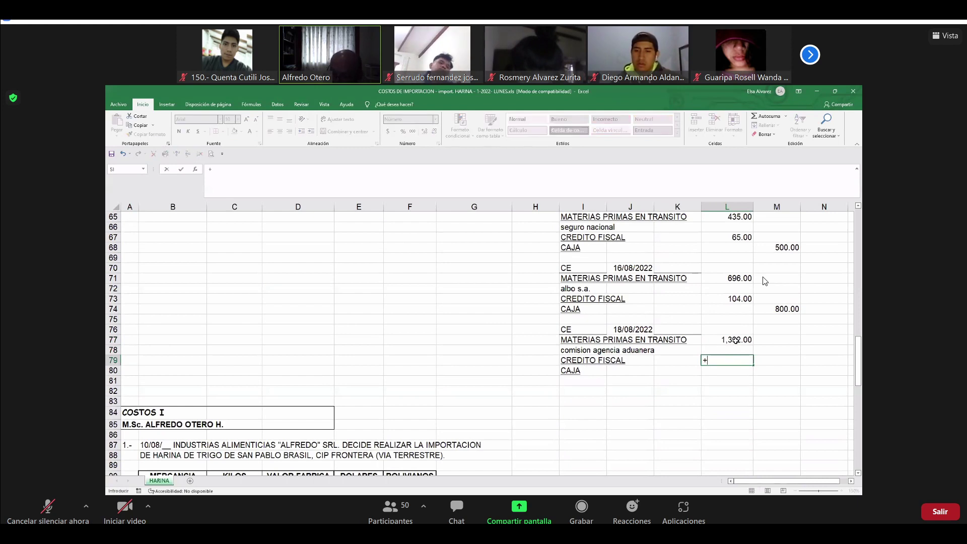
text(1600*0.13)
key(Return)
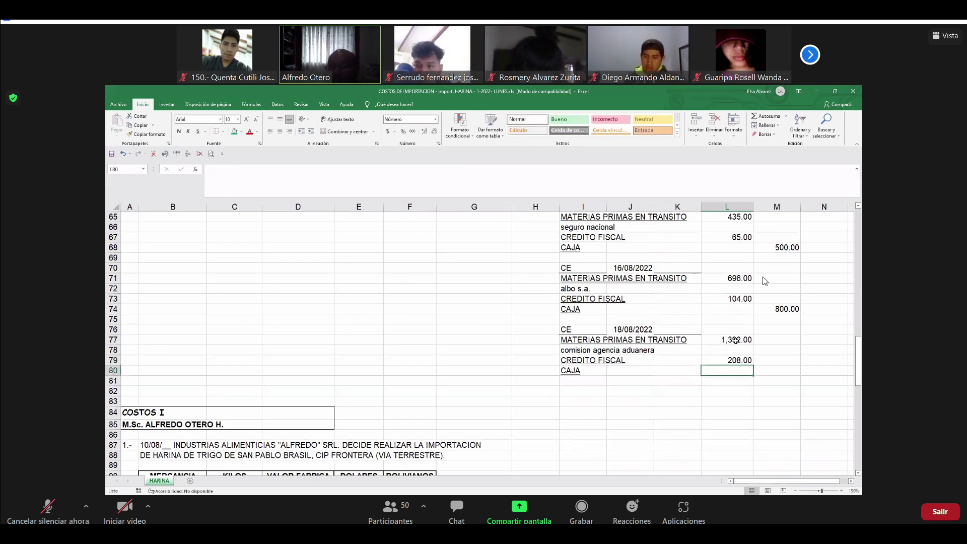
- Enter the CAJA credit in M80 as the sum of L79 and L77
key(Right)
text(+)
key(Up)
key(Left)
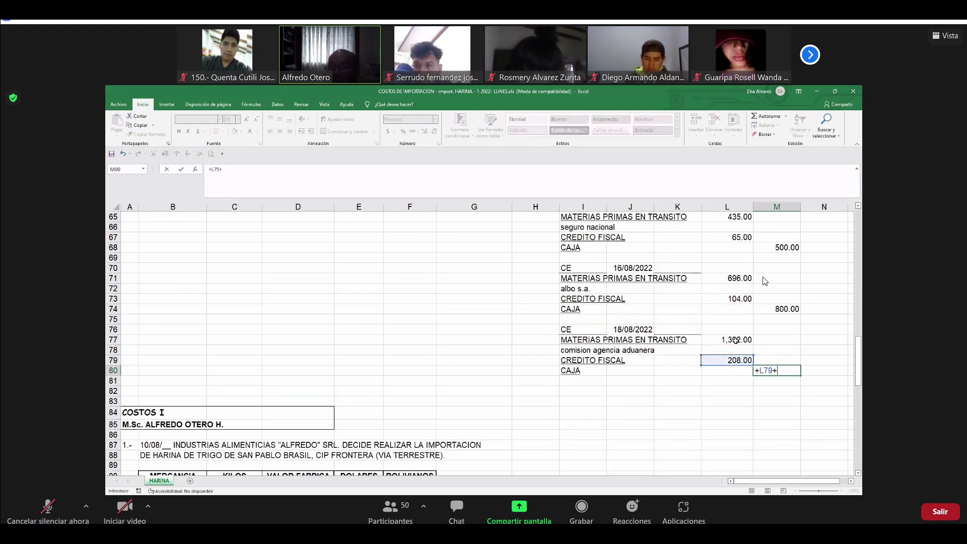
text(+)
key(Up)
key(Up)
key(Up)
key(Left)
key(Return)
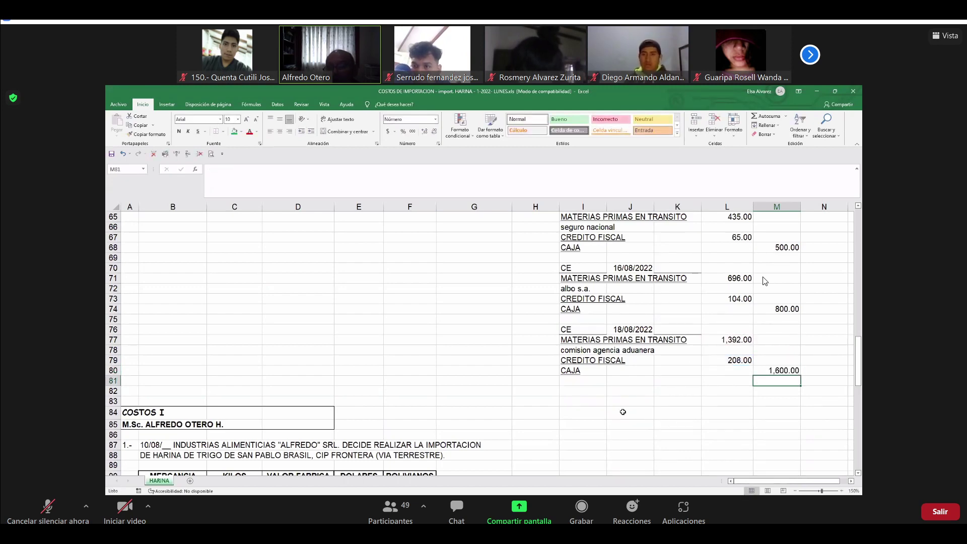
- Draw an empty T-account beside the journal, with a line under O15:P15 and a right border along O16:O25
scroll(397, 329, up, 8)
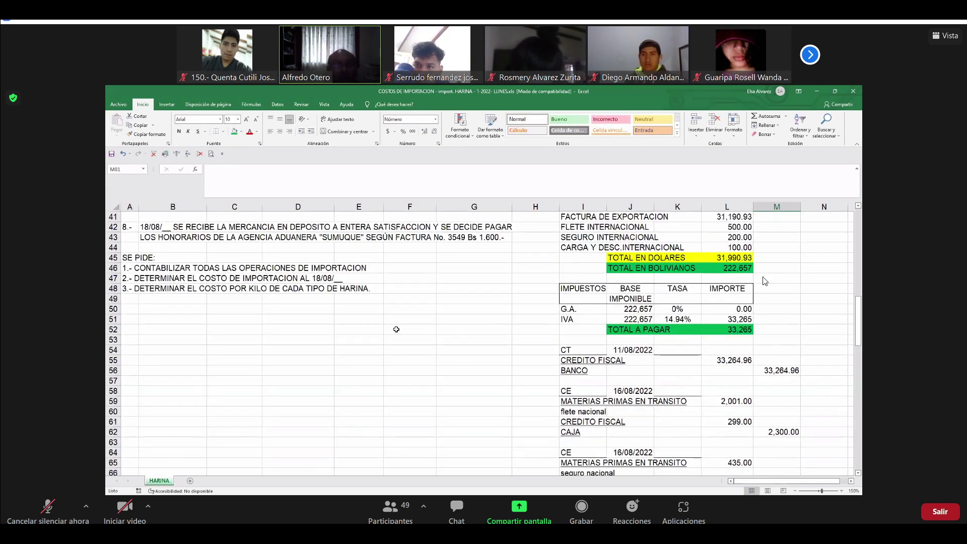
scroll(404, 332, down, 9)
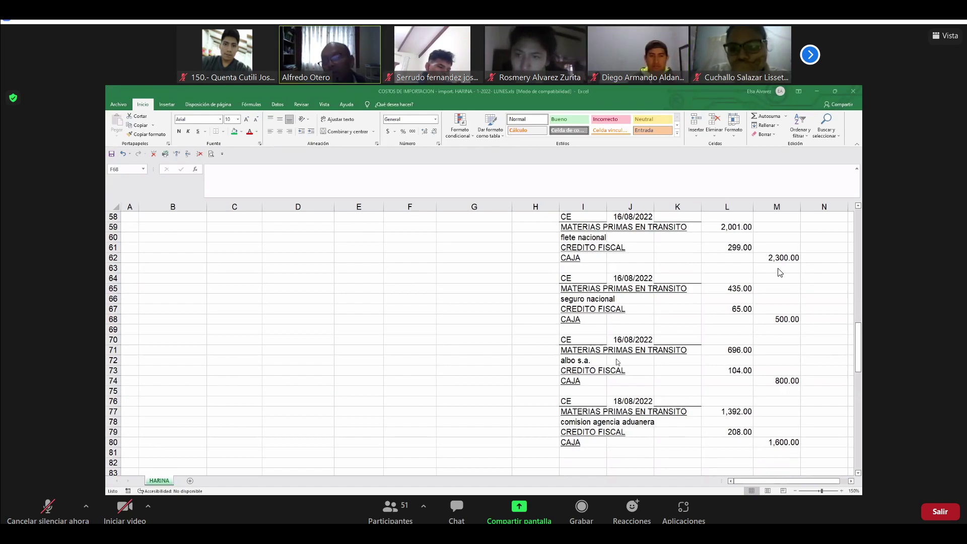
scroll(779, 272, up, 9)
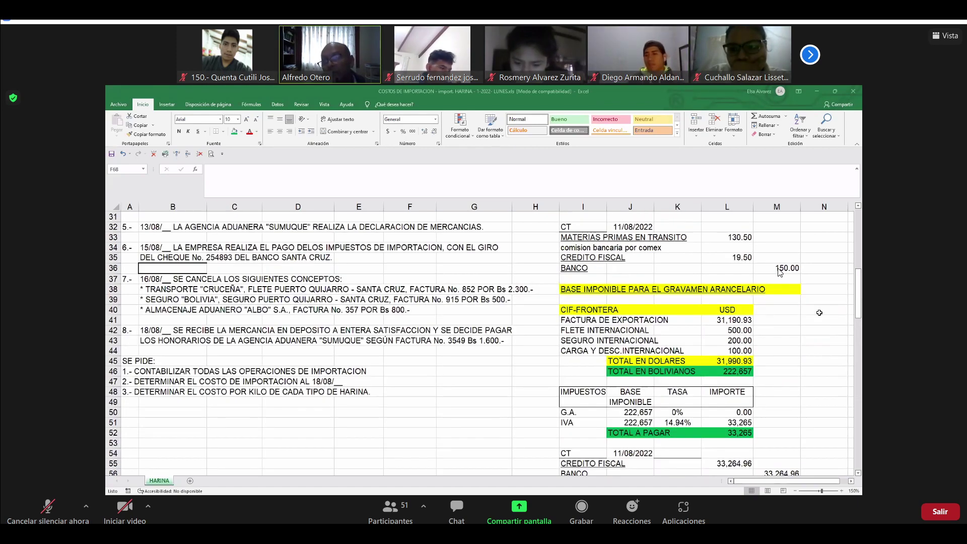
scroll(819, 313, down, 4)
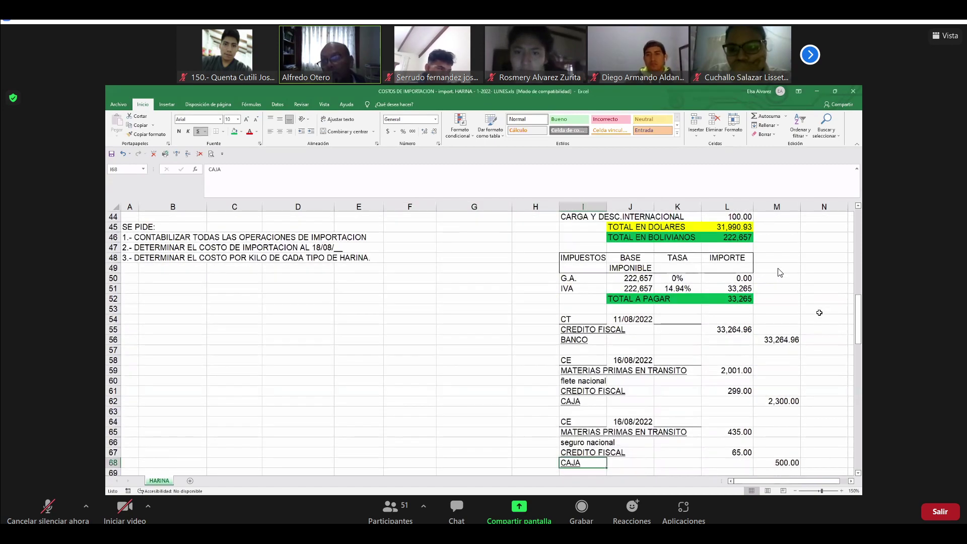
click(820, 310)
key(Right)
key(Right)
key(Right)
scroll(846, 316, right, 1)
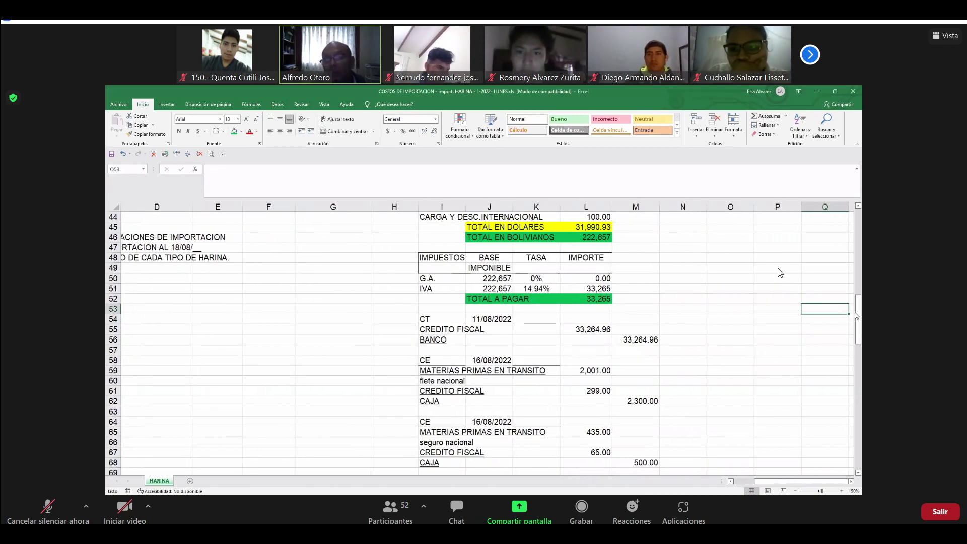
scroll(826, 305, up, 12)
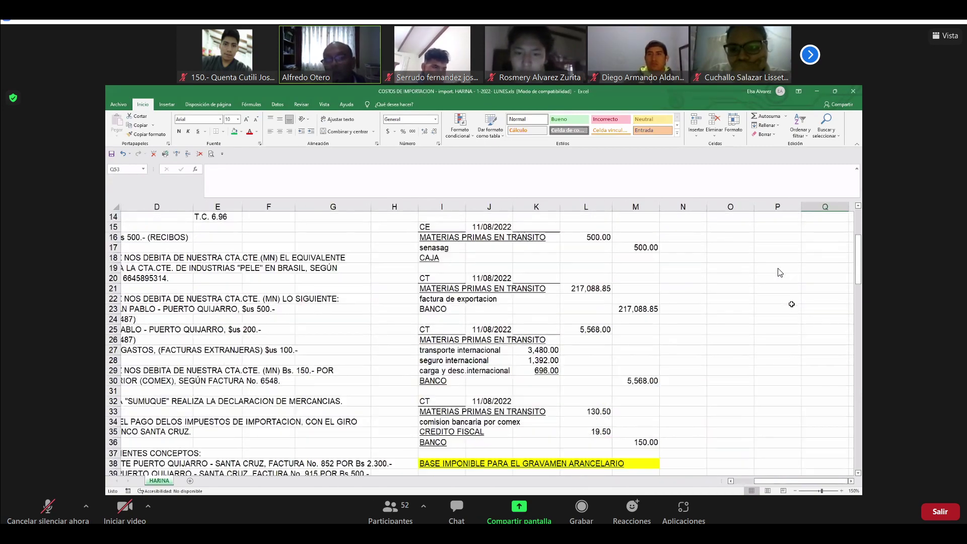
scroll(781, 302, down, 2)
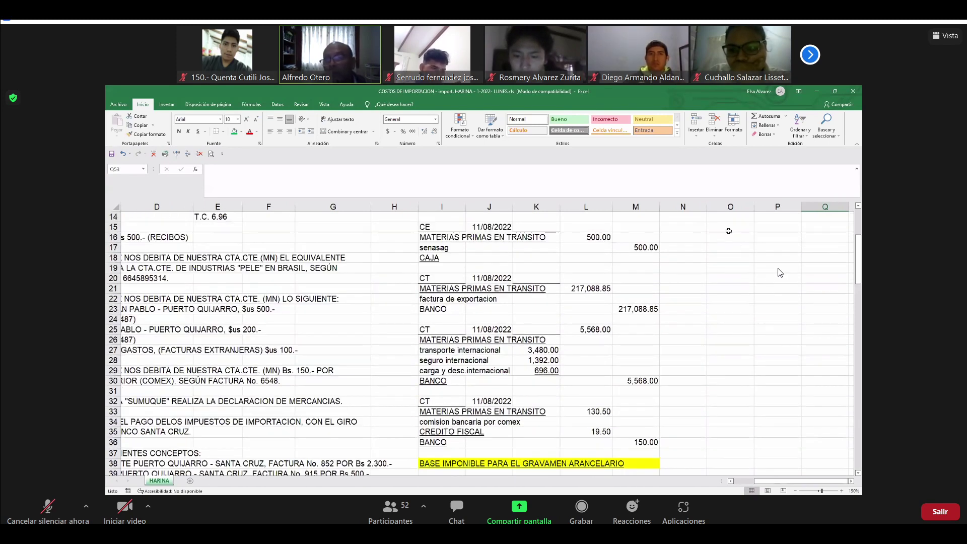
drag(729, 228, 750, 330)
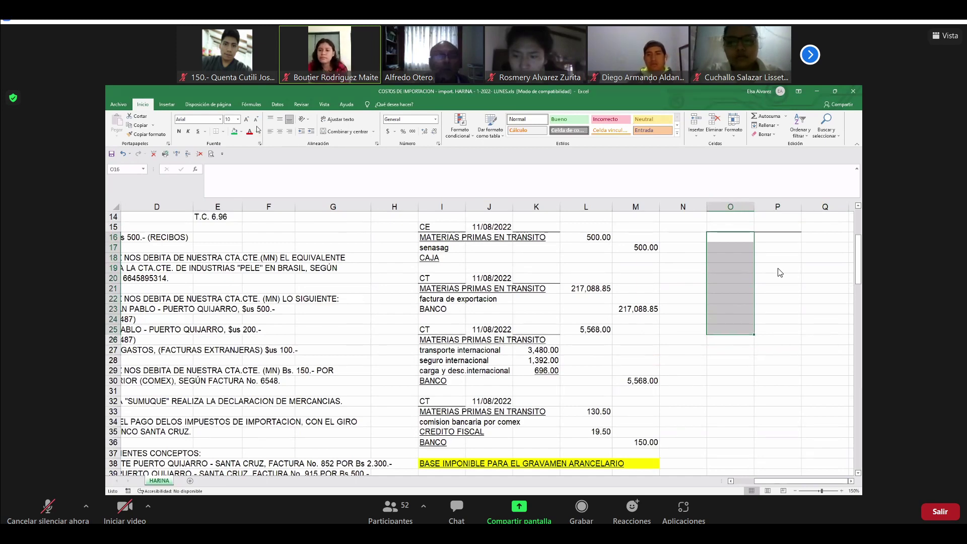
click(223, 131)
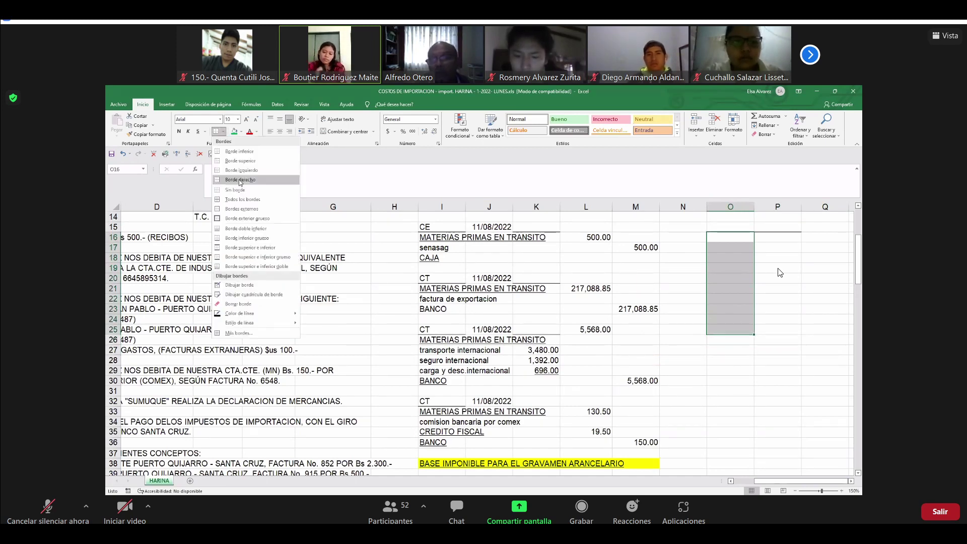
click(238, 180)
- Title the T-account MATERIAS PRIMAS EN TRANSITO in O15 and set the title's font size to 8
click(733, 227)
text(M)
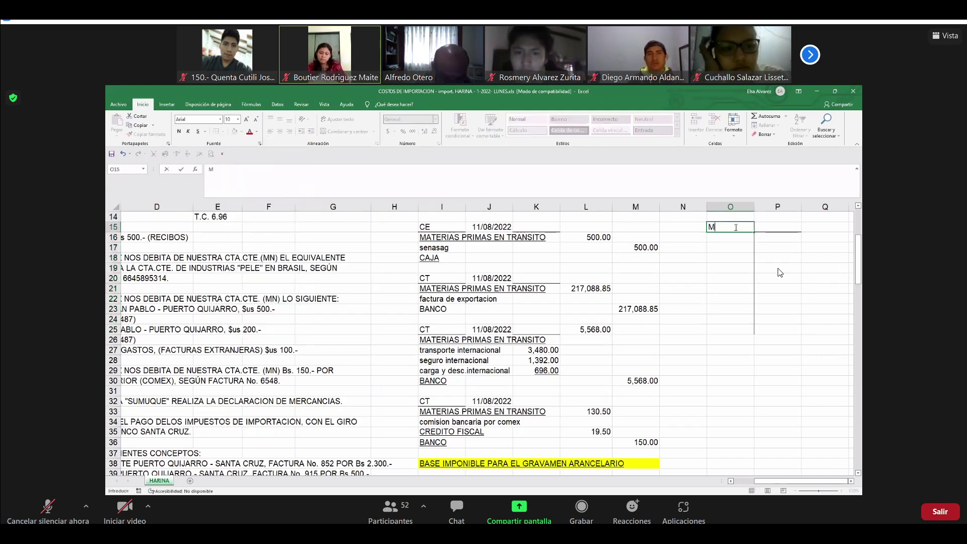
text(ATERIAS )
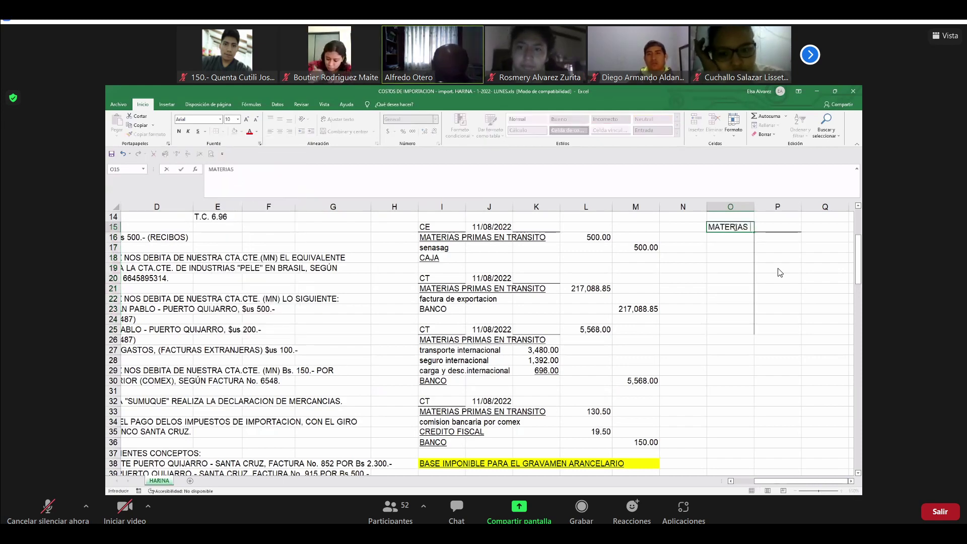
text(P)
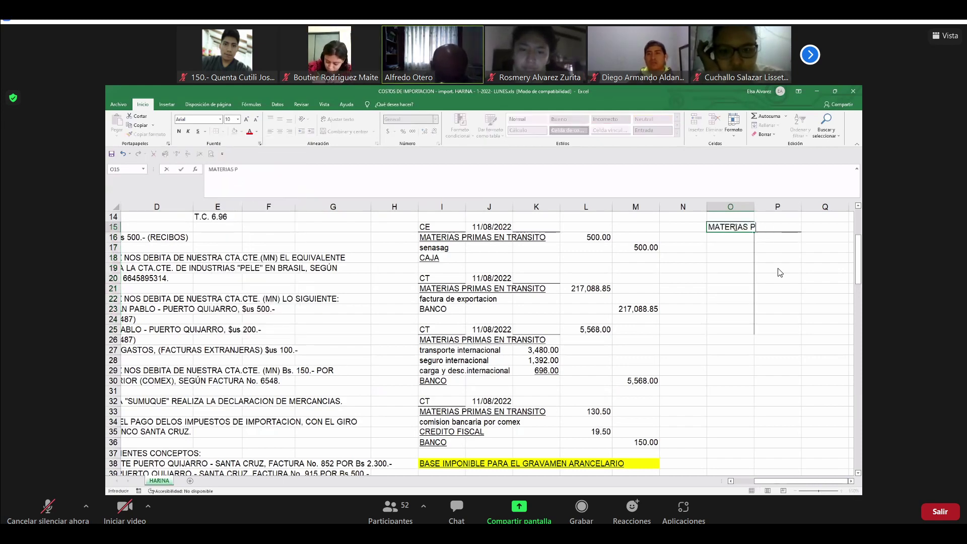
text(RIMAS EN TRANSITO)
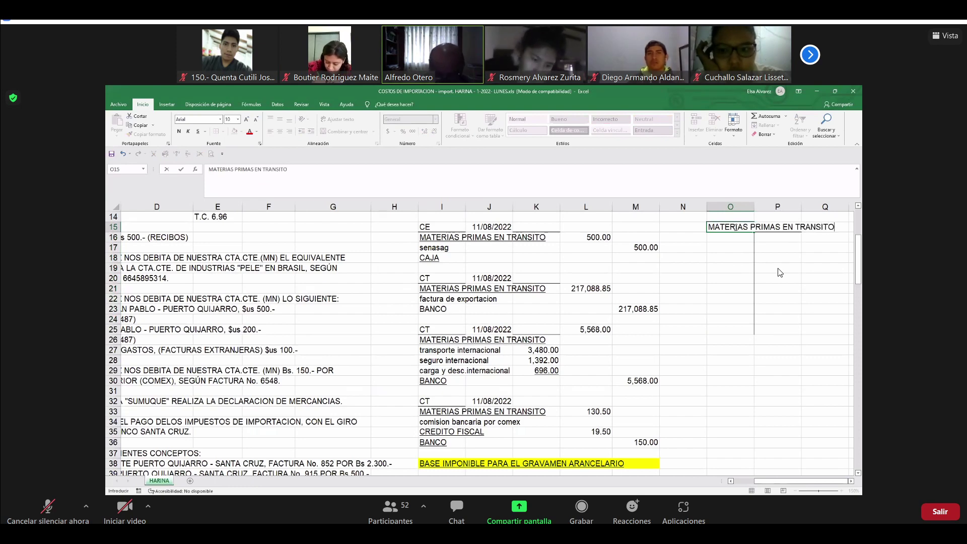
key(Return)
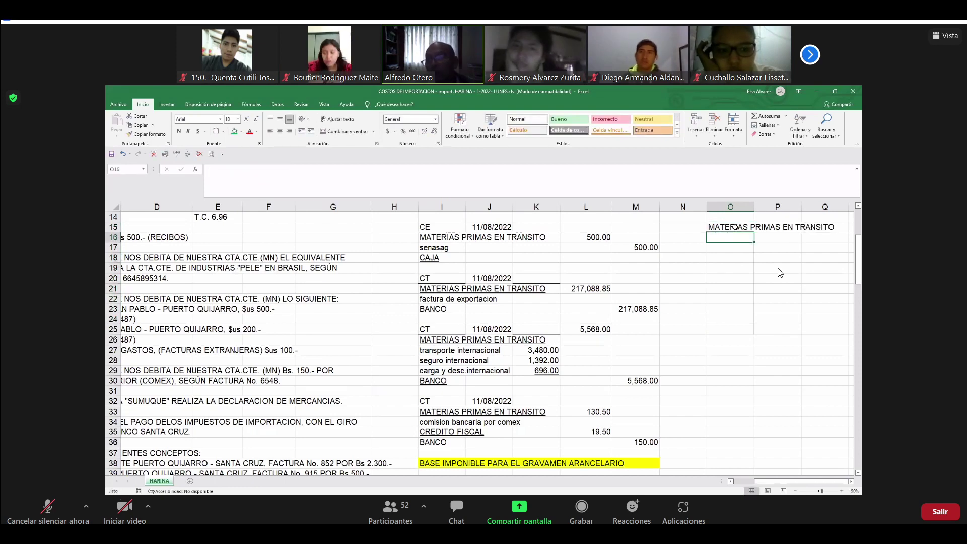
key(Up)
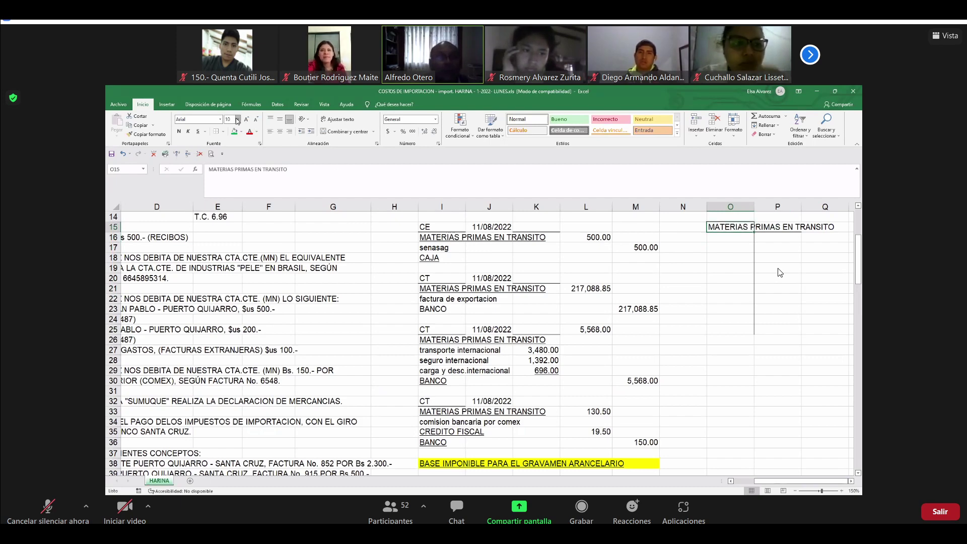
click(702, 270)
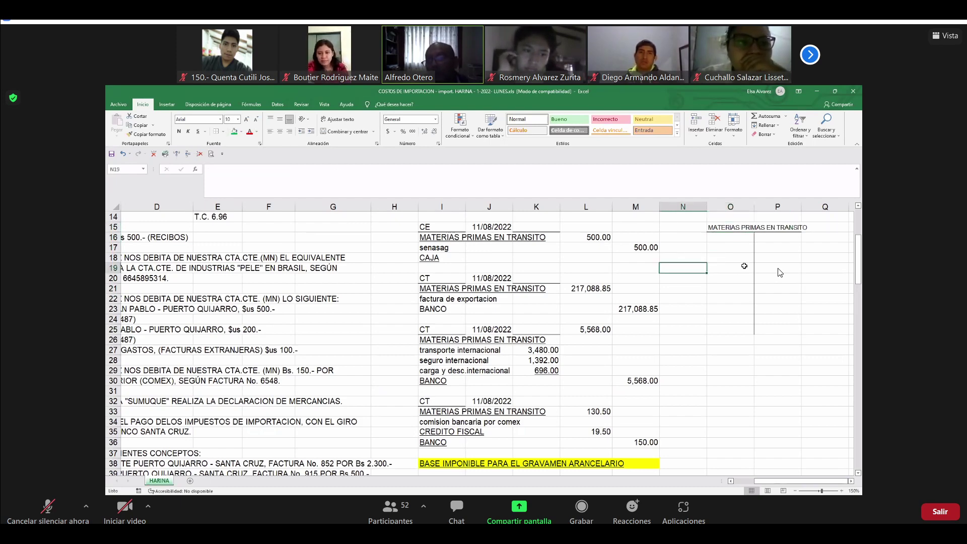
- Post the senasag and factura de exportacion debits to the T-account by linking O16 to L16 and O17 to L21
click(730, 237)
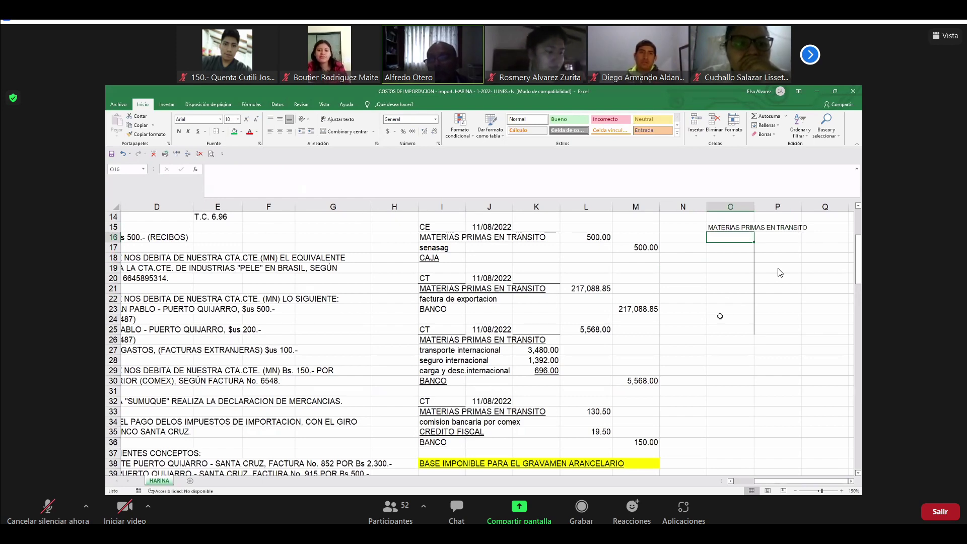
text(+)
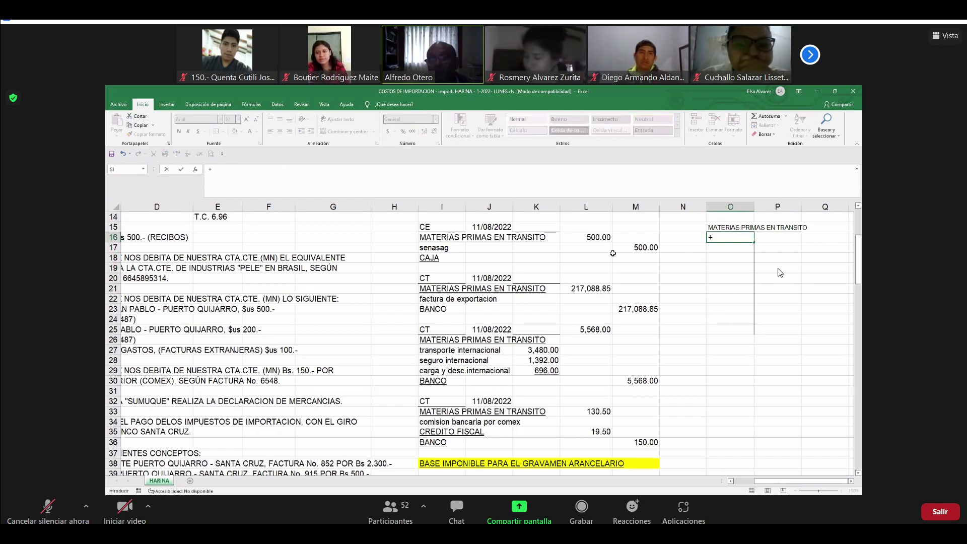
key(Left)
key(Left)
key(Left)
key(Return)
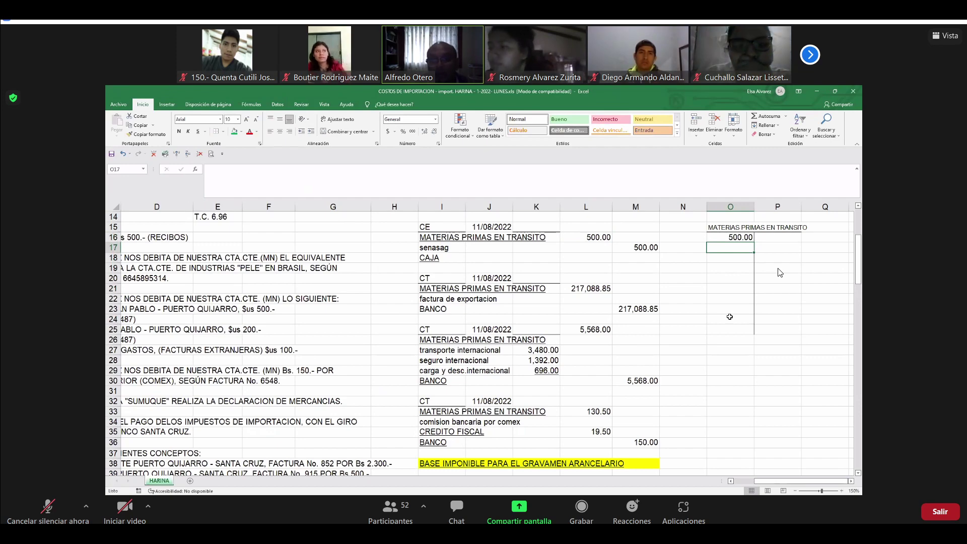
text(+)
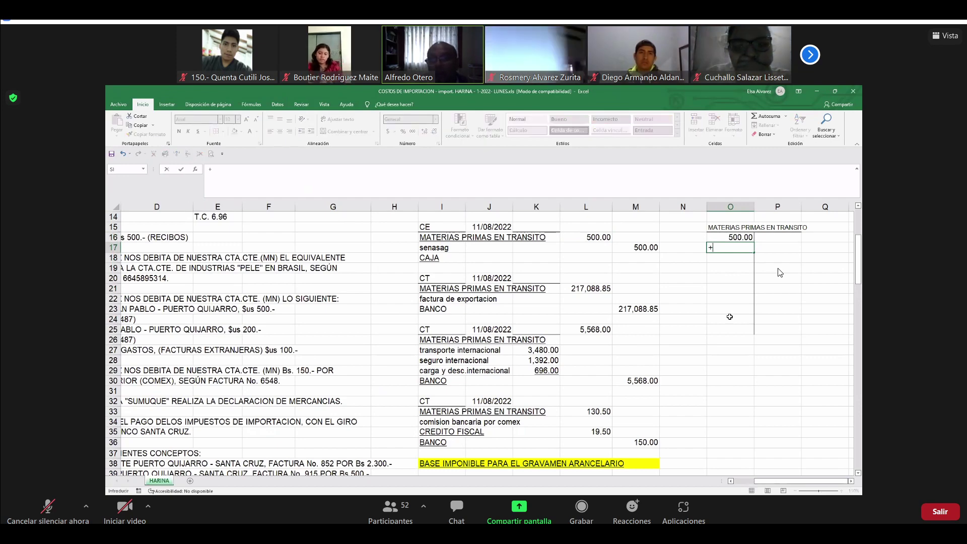
click(580, 285)
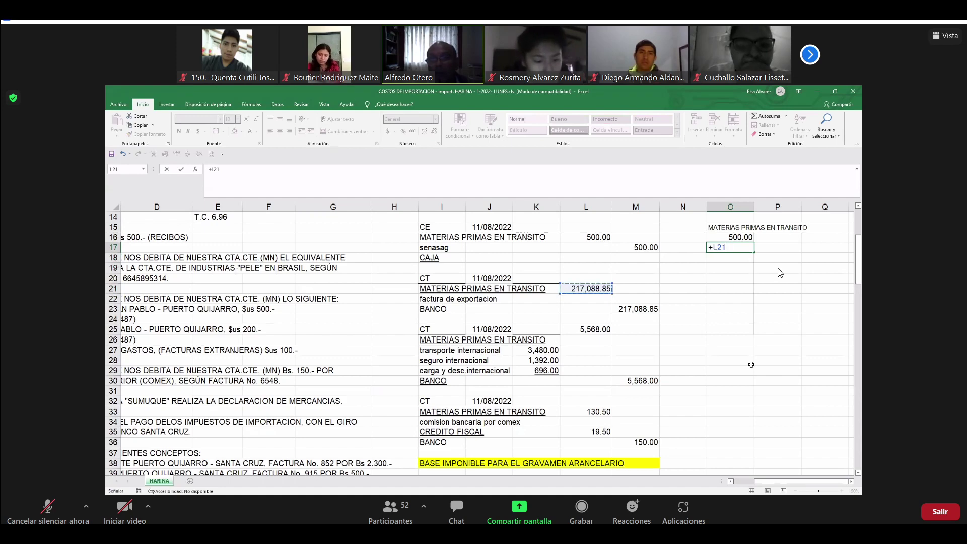
key(Return)
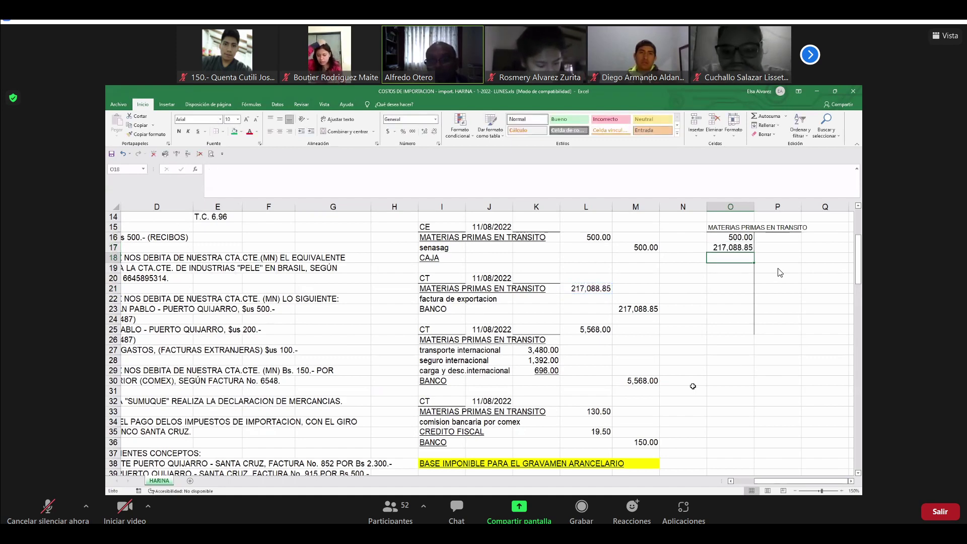
- Post the international expenses and the bank commission to the T-account by linking O18 to L25 and O19 to L33
text(+)
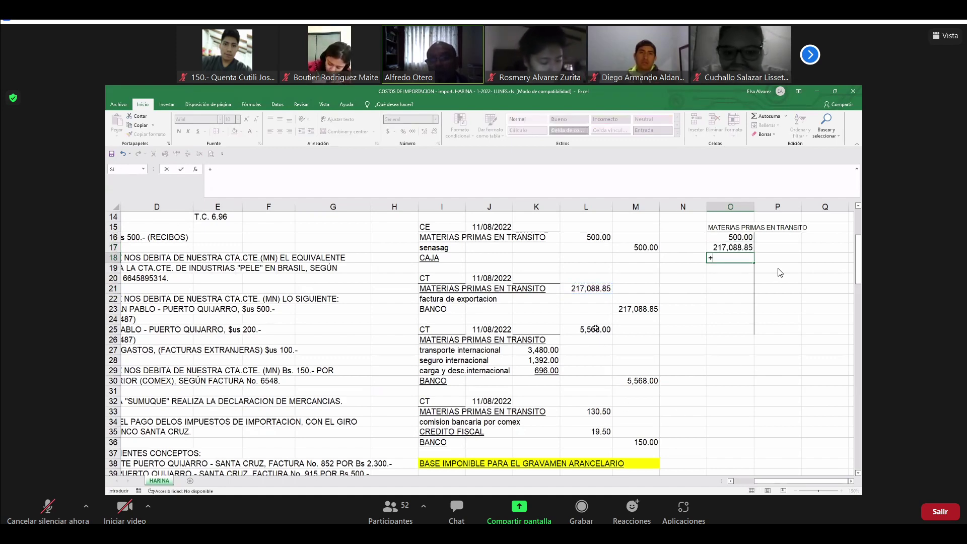
click(595, 328)
key(Return)
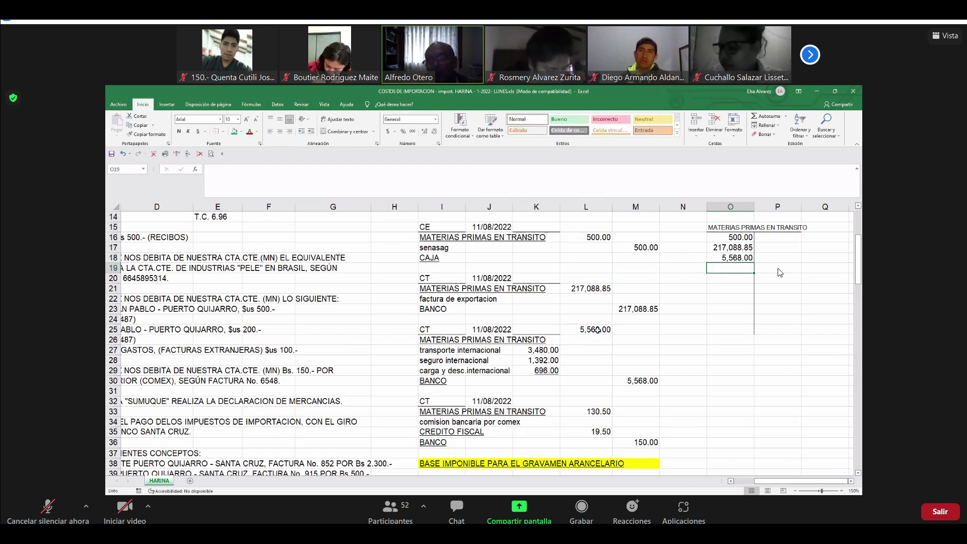
text(+)
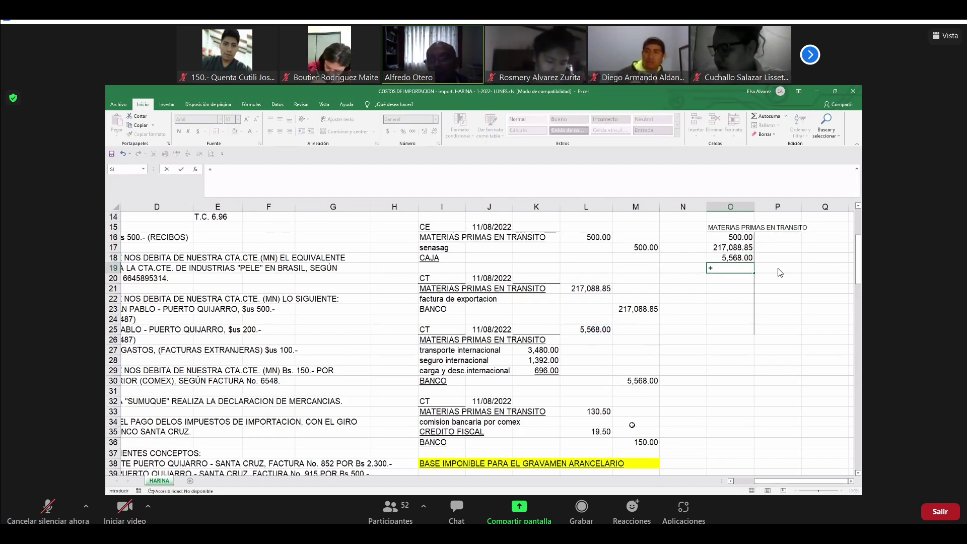
click(596, 416)
key(Return)
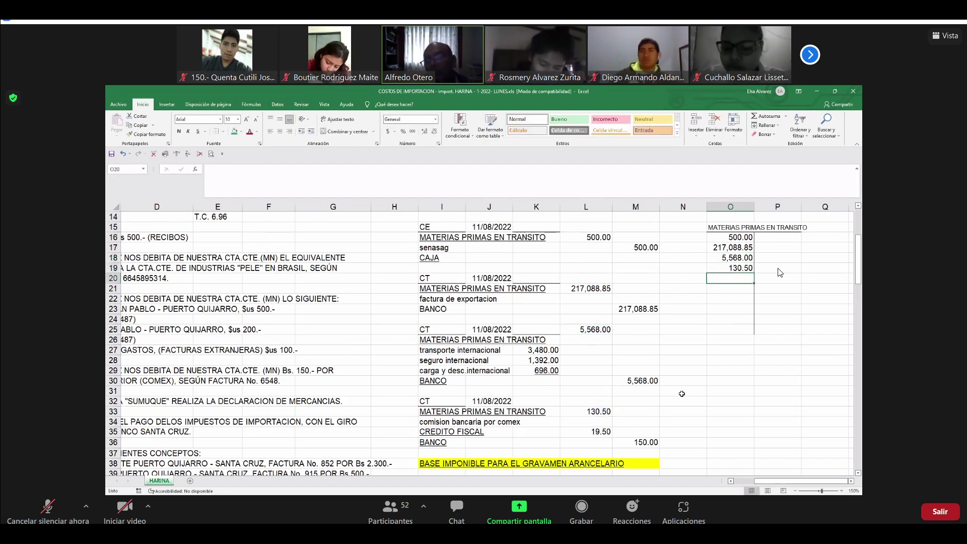
- Move the T-account in O15:P25 to start at O28 and check the linked amounts in O29:O31
drag(726, 227, 784, 330)
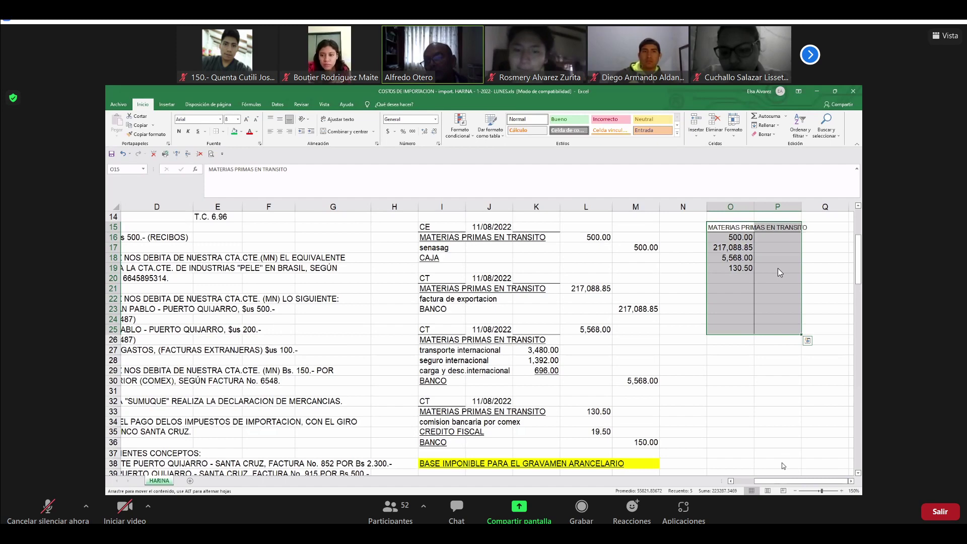
drag(783, 465, 784, 466)
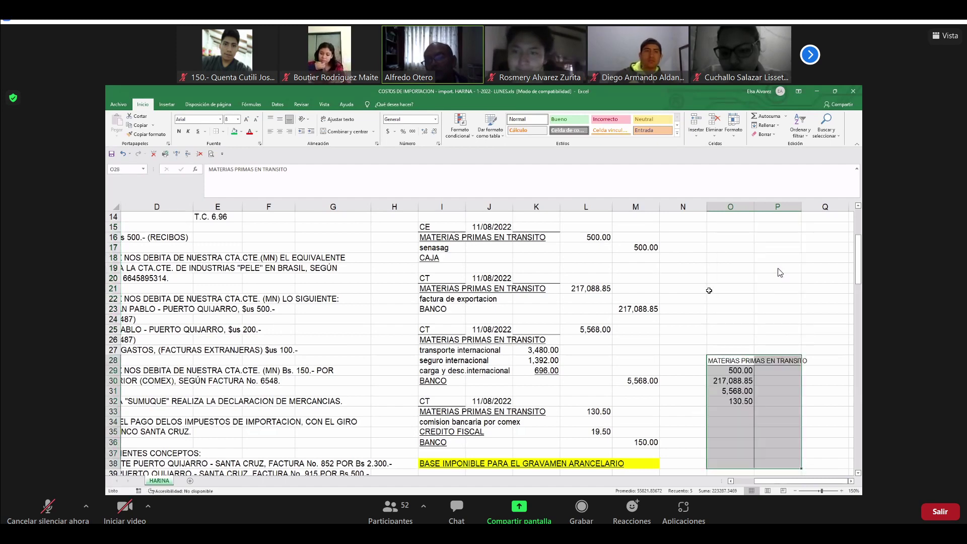
click(746, 372)
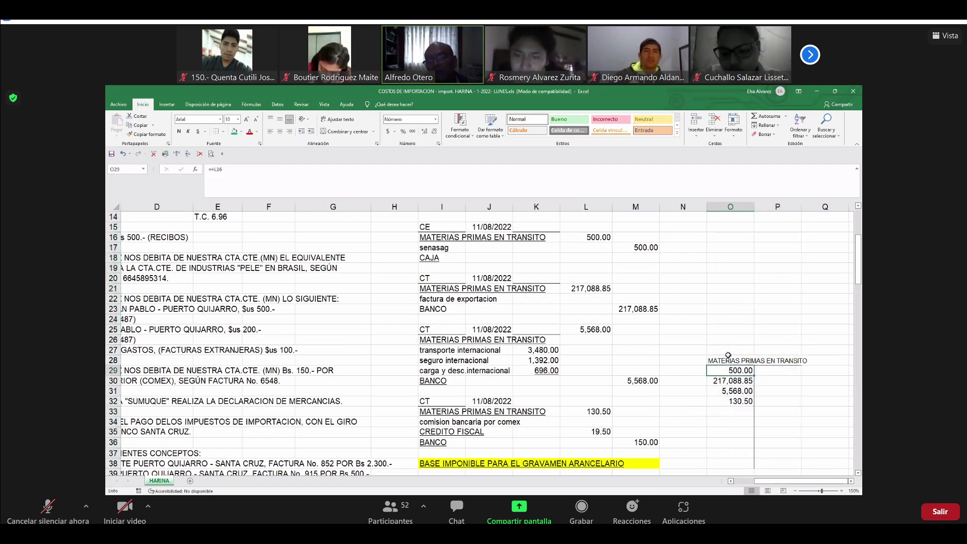
key(Down)
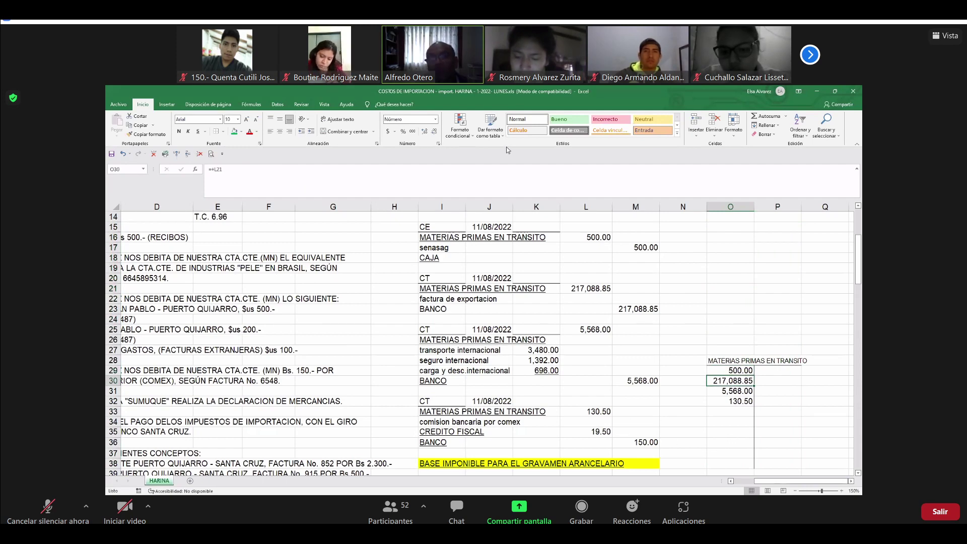
click(732, 391)
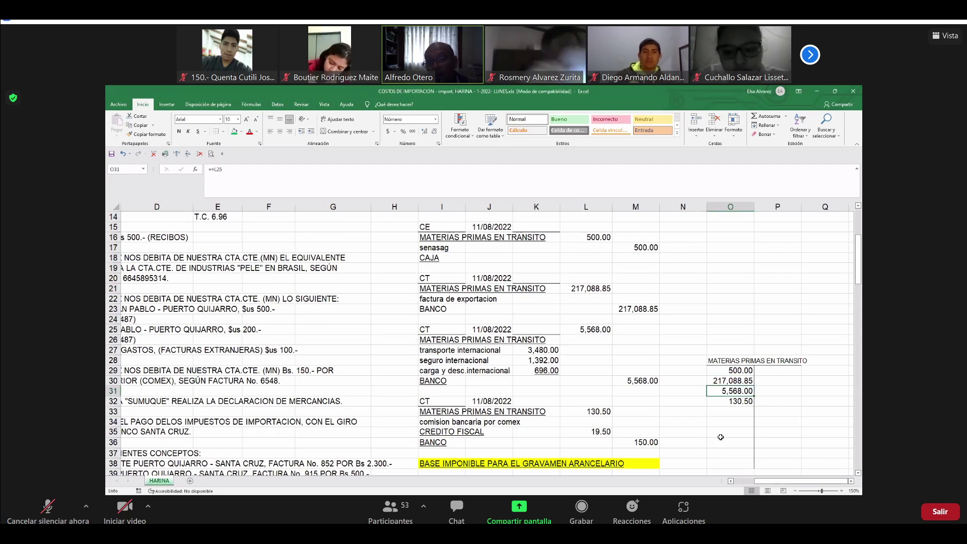
- Move the T-account in O28:P38 down beside the national expense entries so it starts at O54
click(738, 403)
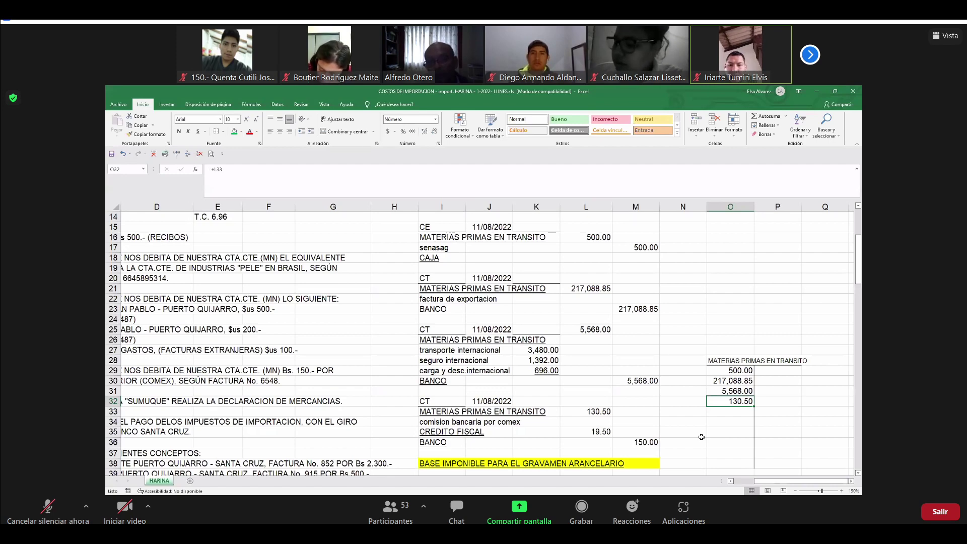
scroll(702, 438, down, 4)
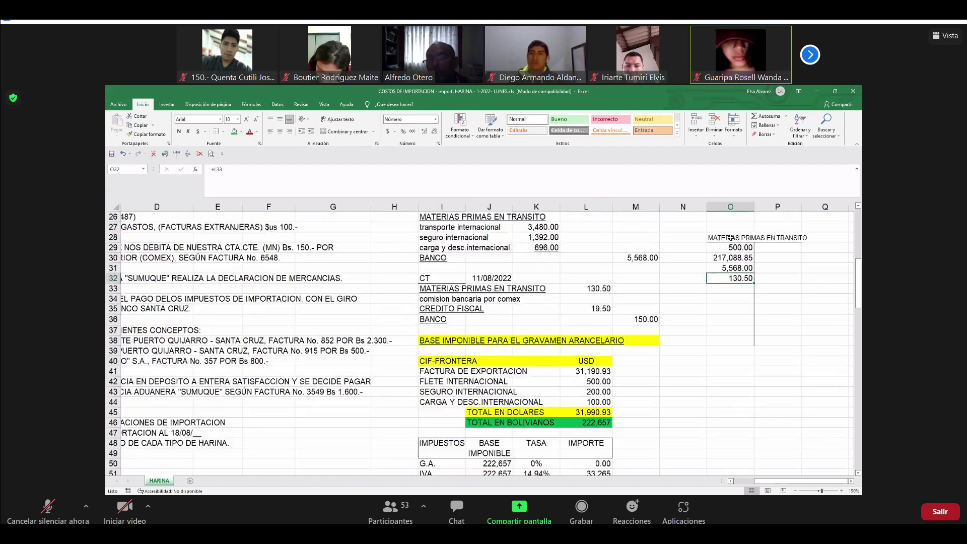
drag(730, 237, 791, 442)
scroll(671, 369, down, 1)
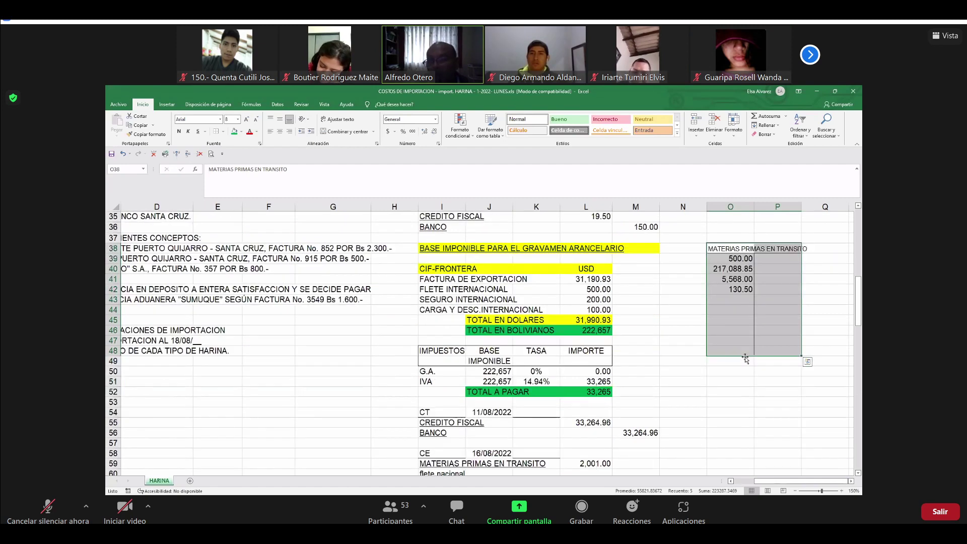
scroll(740, 364, down, 2)
drag(745, 356, 739, 336)
scroll(739, 338, down, 3)
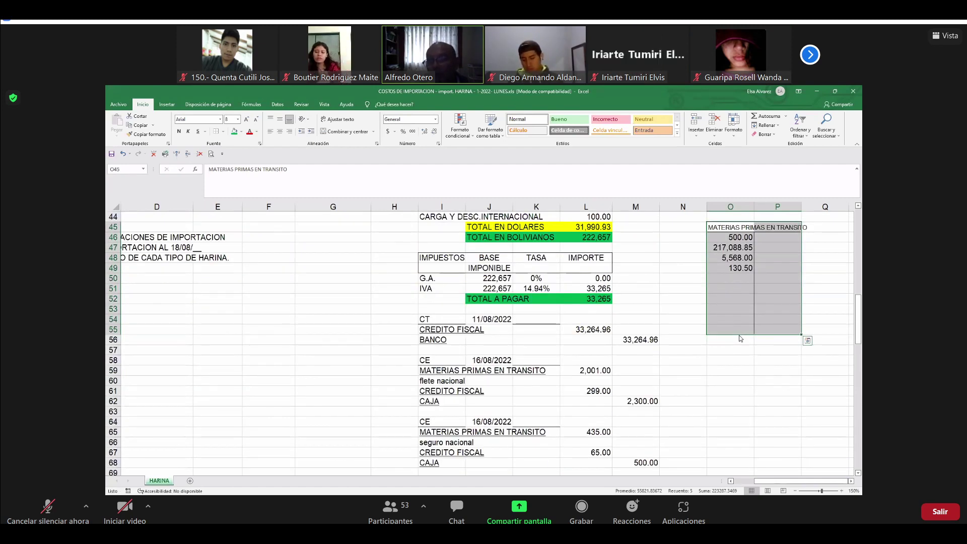
drag(745, 412, 699, 410)
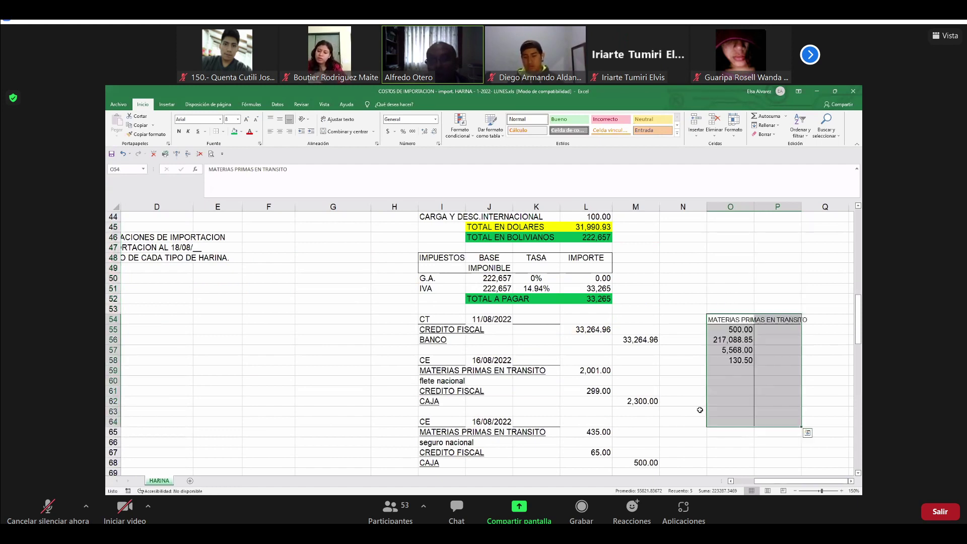
scroll(700, 410, down, 1)
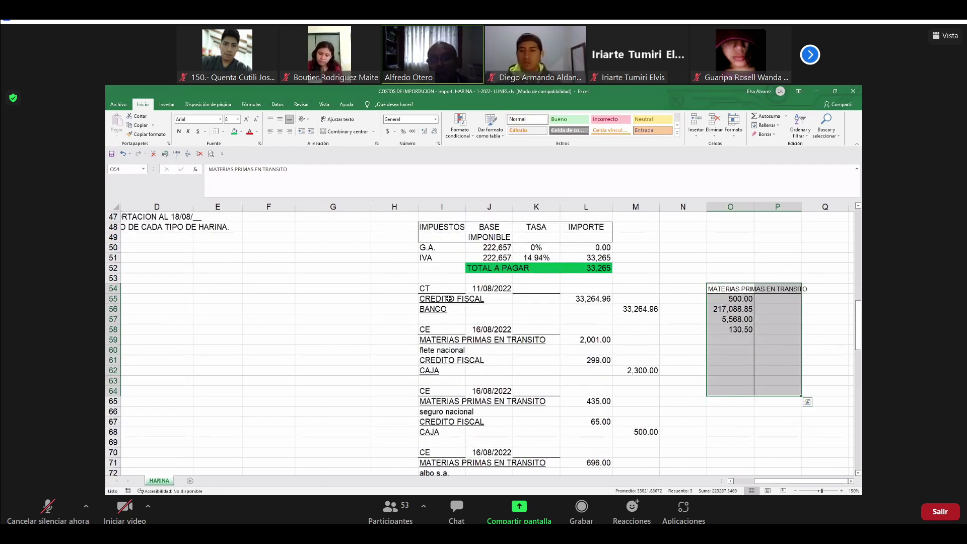
- Post the flete nacional and seguro nacional debits to the T-account by linking O59 to L59 and O60 to L65
click(731, 340)
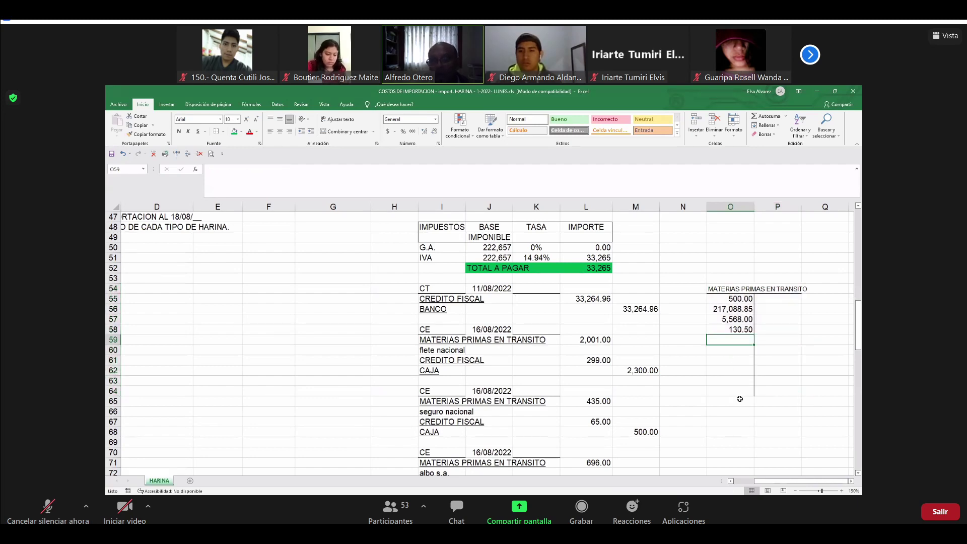
text(+)
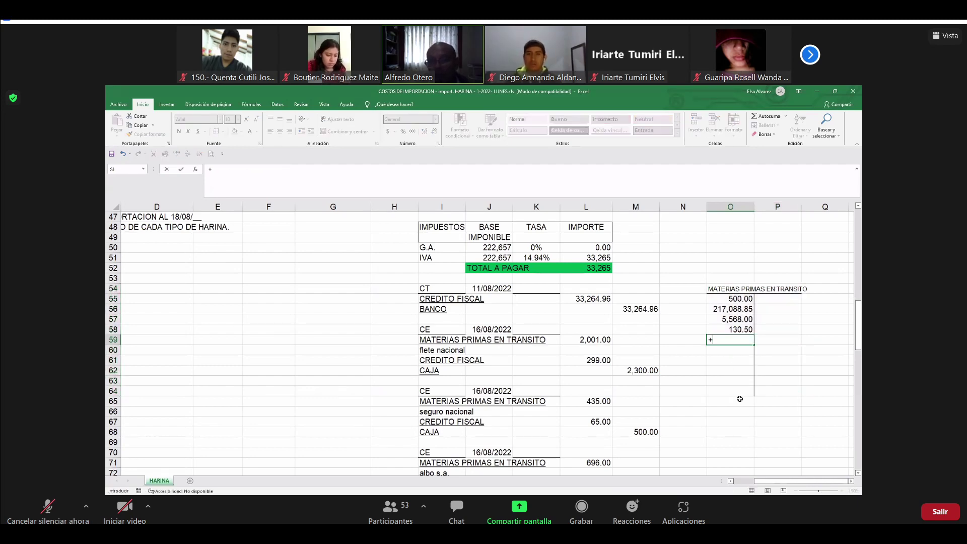
click(592, 338)
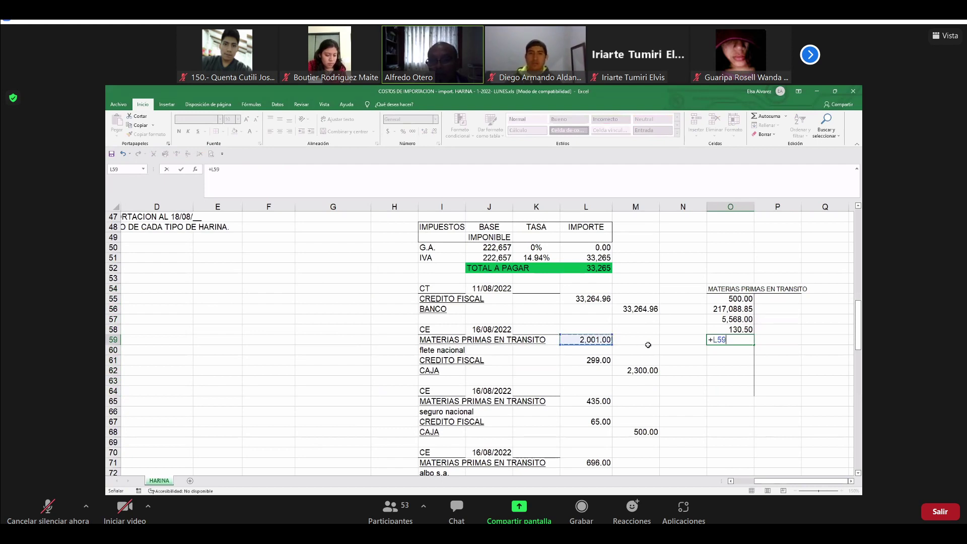
key(Return)
text(+)
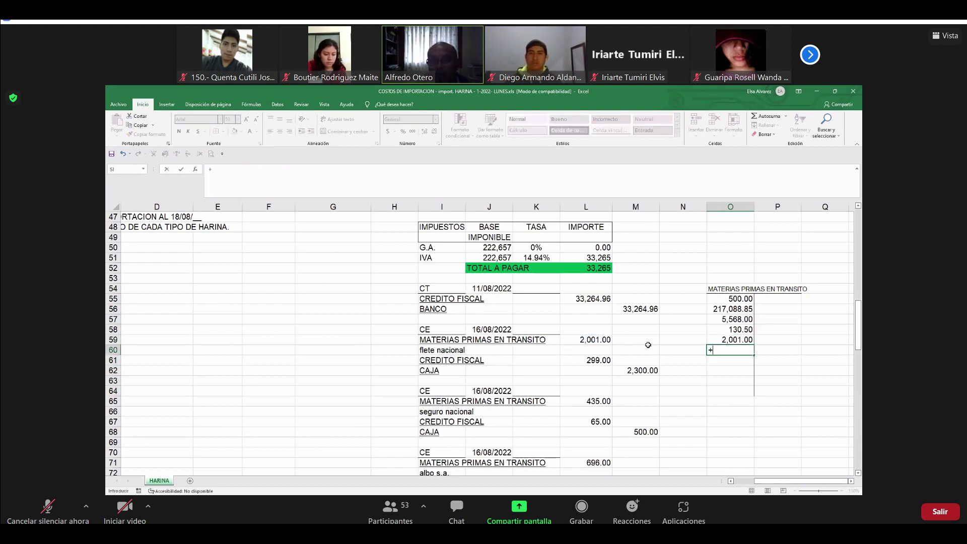
click(601, 402)
key(Return)
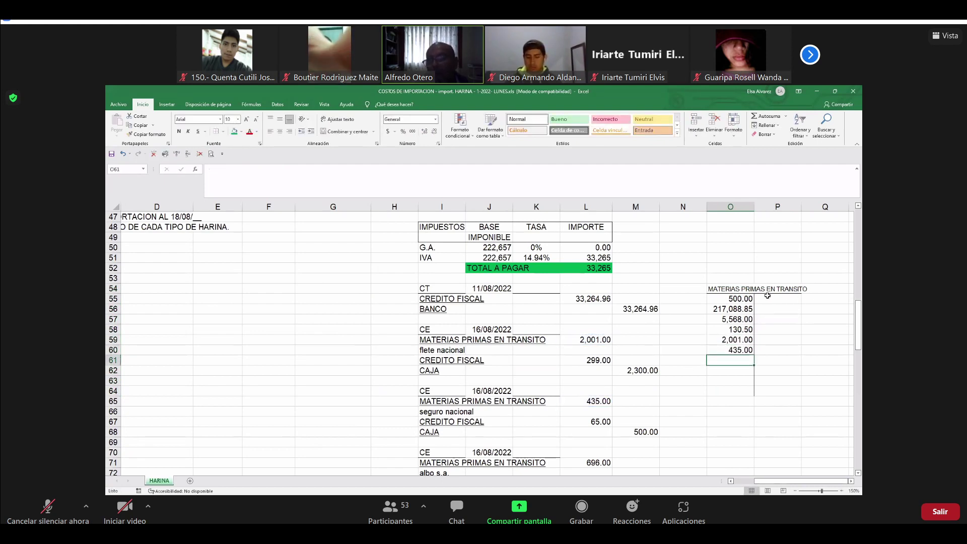
- Move the T-account to start at O58 and post the albo s.a. debit by linking O65 to L71
drag(725, 288, 746, 431)
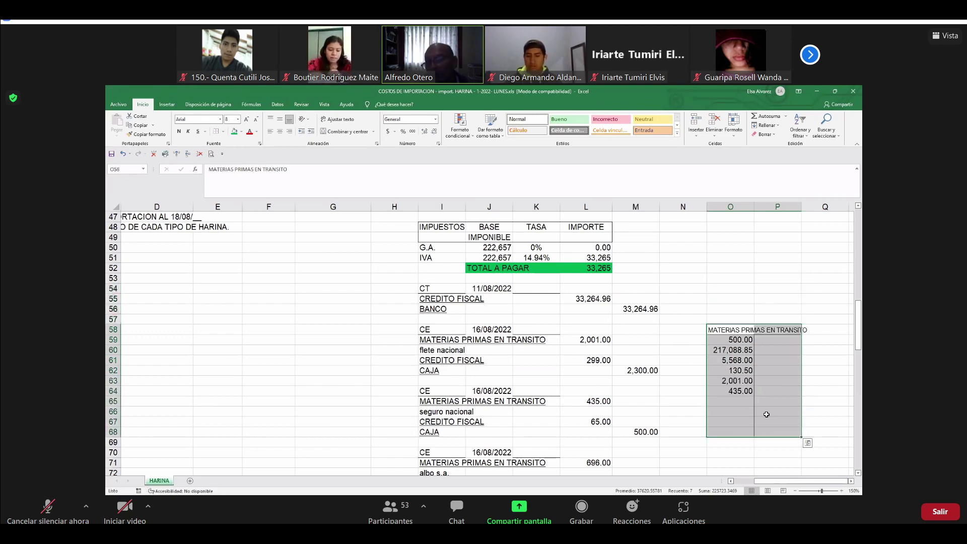
scroll(746, 431, down, 2)
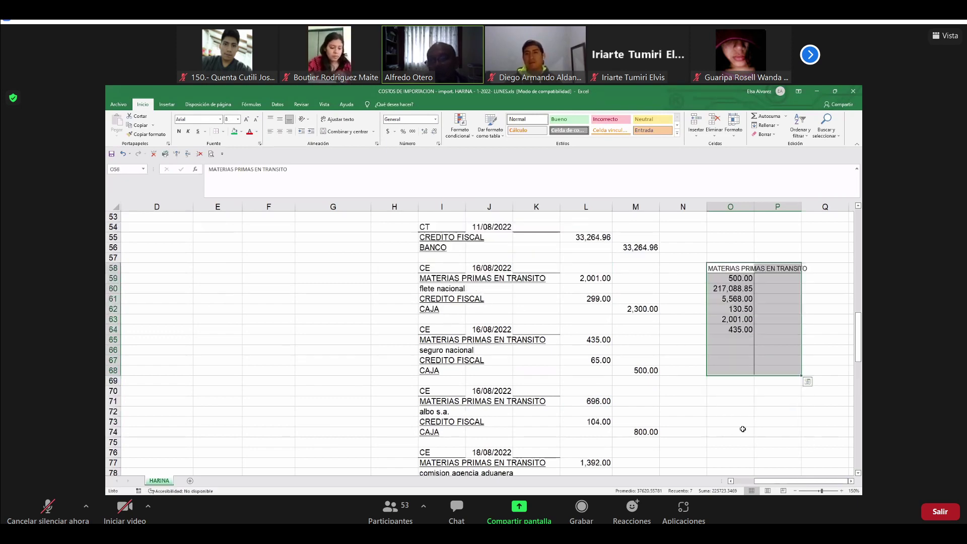
drag(737, 310, 737, 343)
click(738, 342)
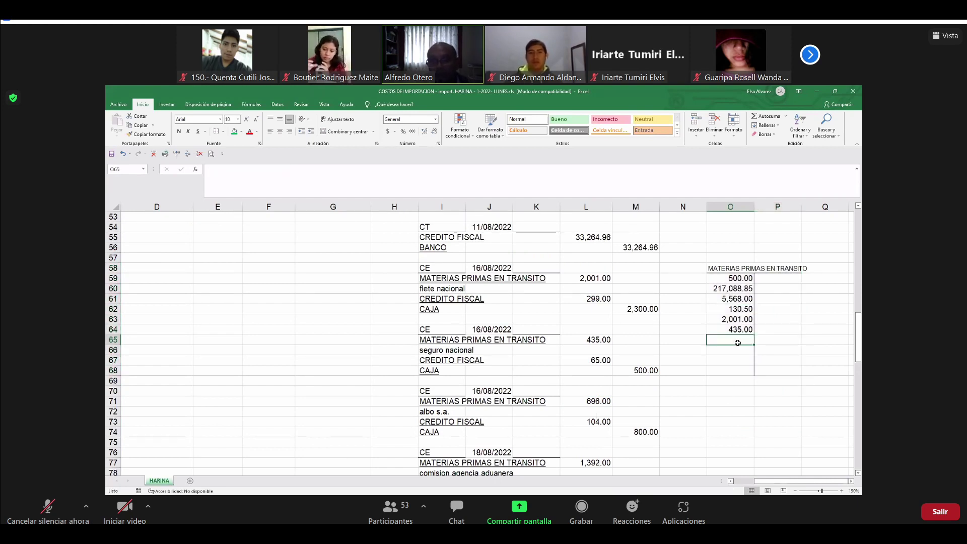
text(+)
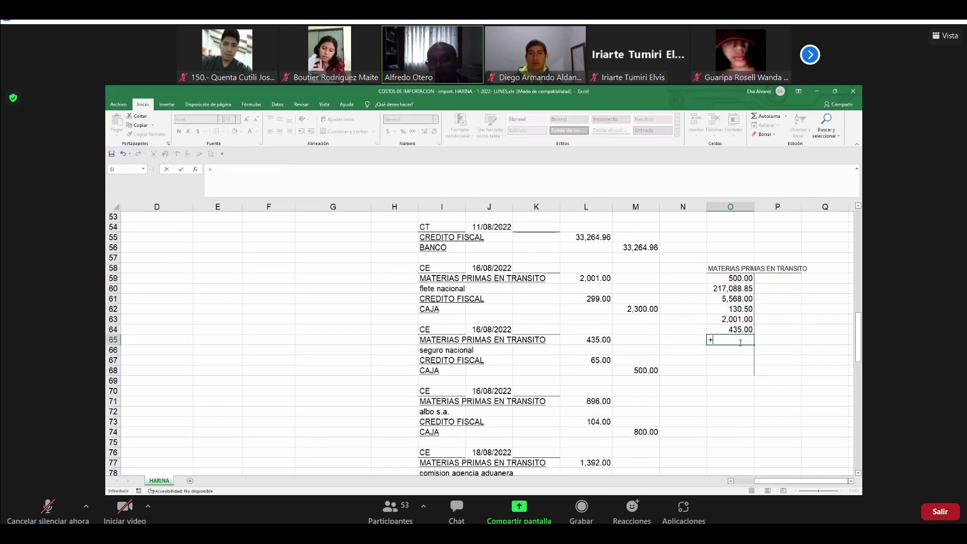
click(604, 400)
key(Return)
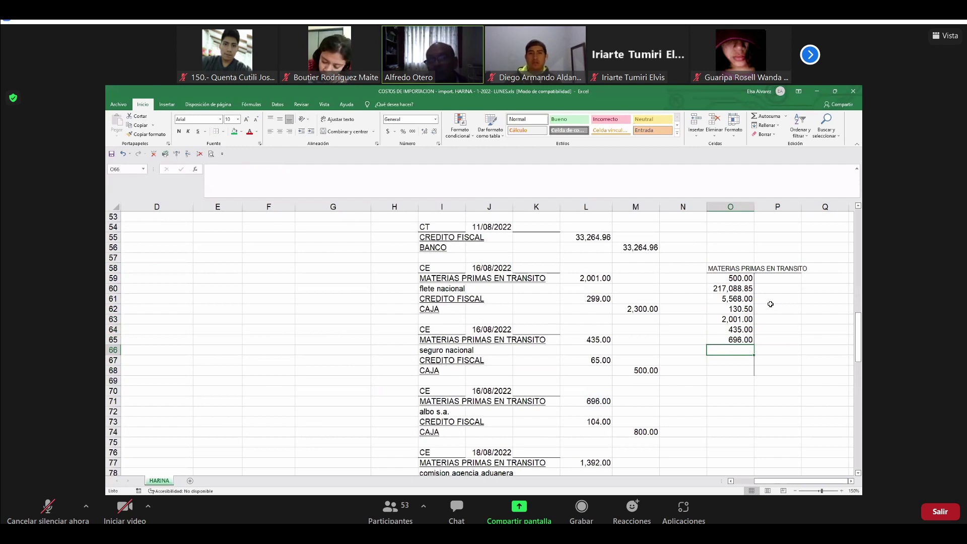
- Move the T-account to start at O63 and post the comision agencia aduanera debit by linking O71 to L77
drag(724, 272, 781, 373)
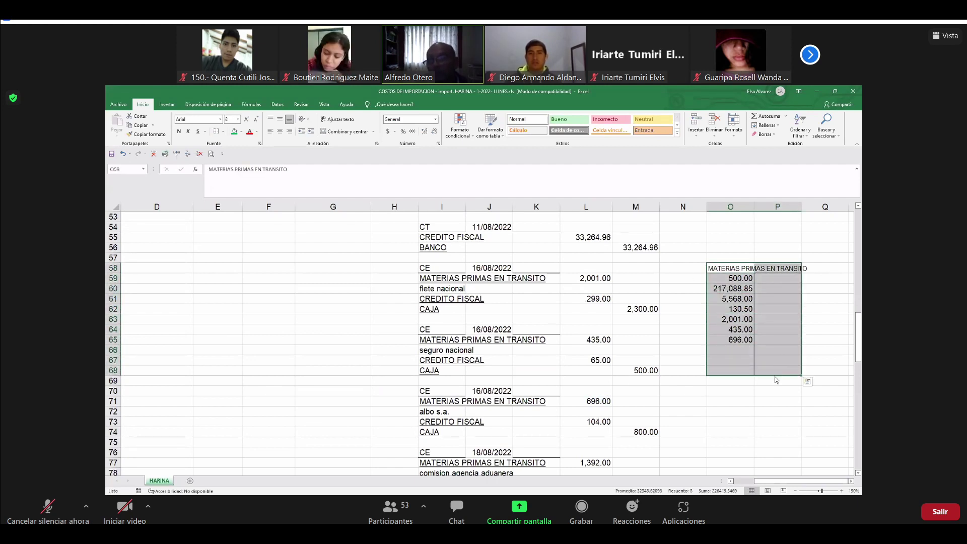
drag(763, 431, 763, 431)
scroll(762, 430, down, 1)
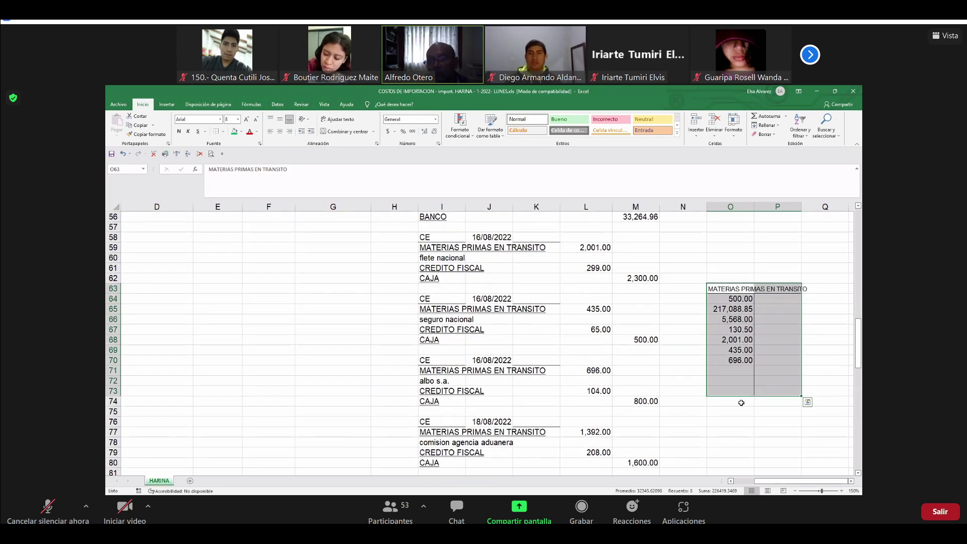
click(732, 369)
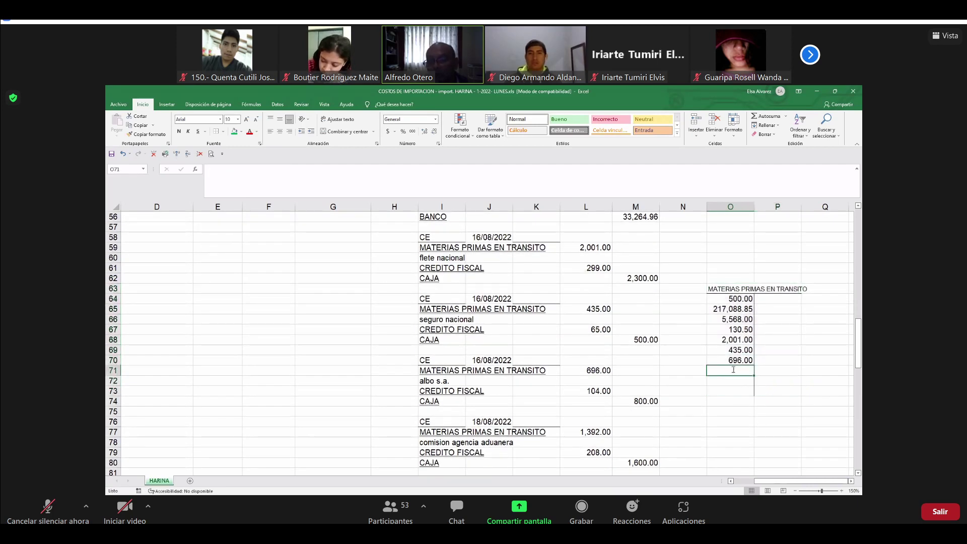
text(+)
click(597, 431)
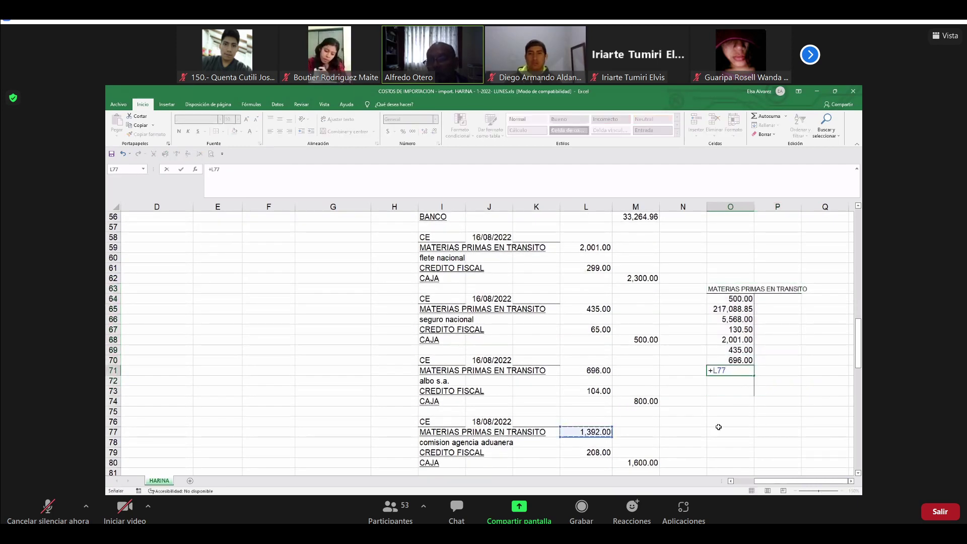
key(Return)
- Add a bottom border to O71:P71, total the debits in O72 with the sum of O64:O71, and save the workbook
drag(744, 371, 761, 372)
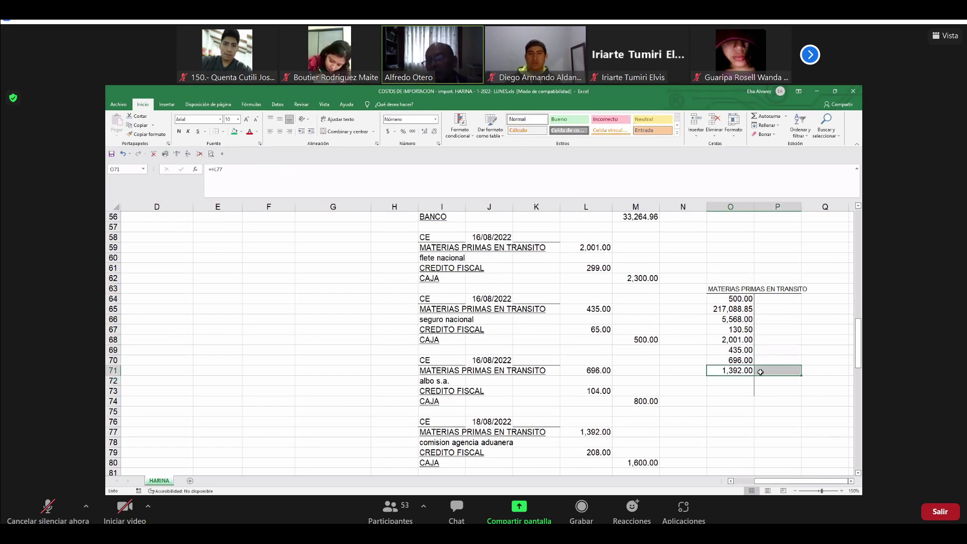
click(223, 131)
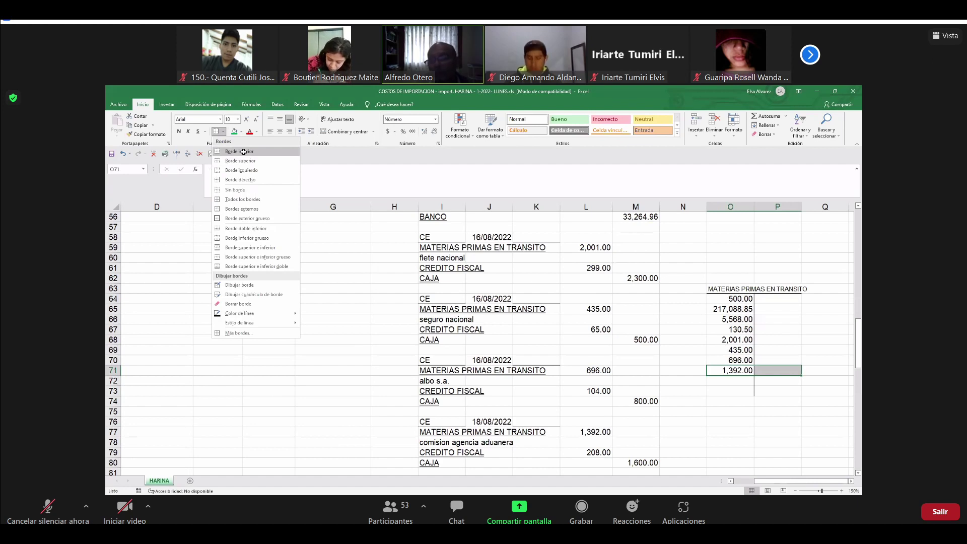
click(723, 379)
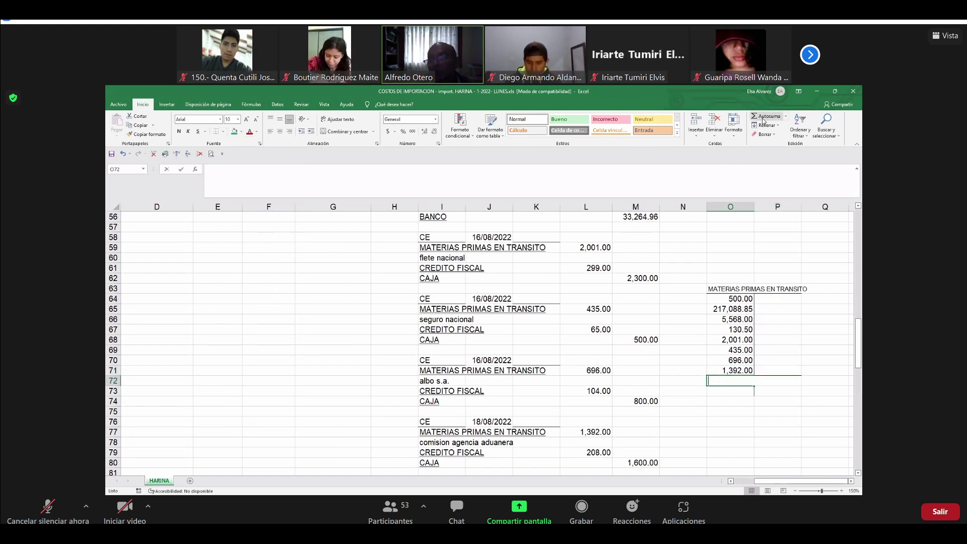
click(763, 117)
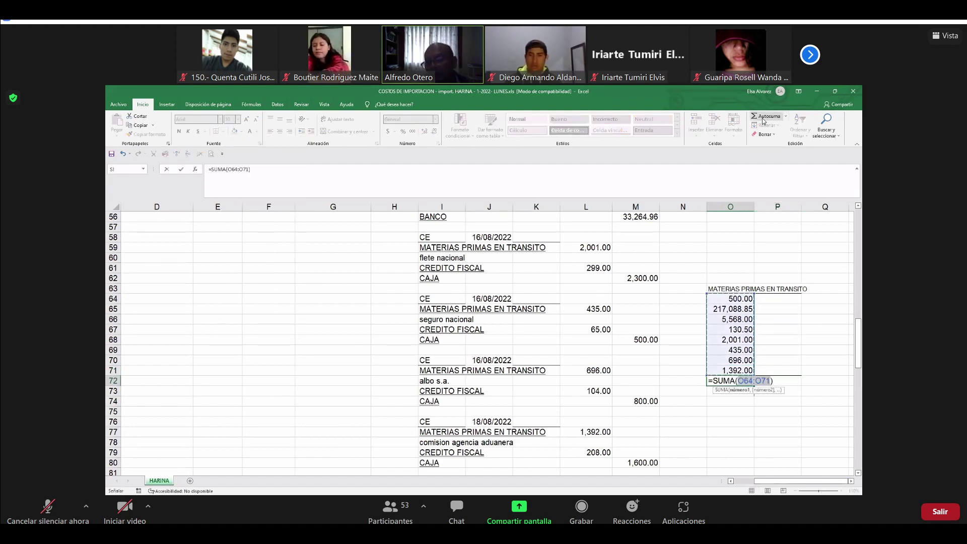
key(Return)
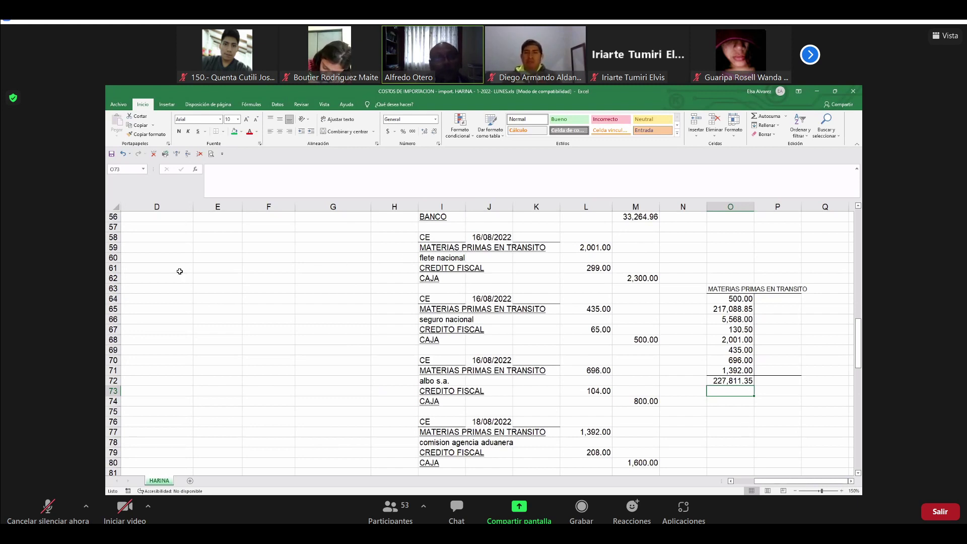
click(112, 155)
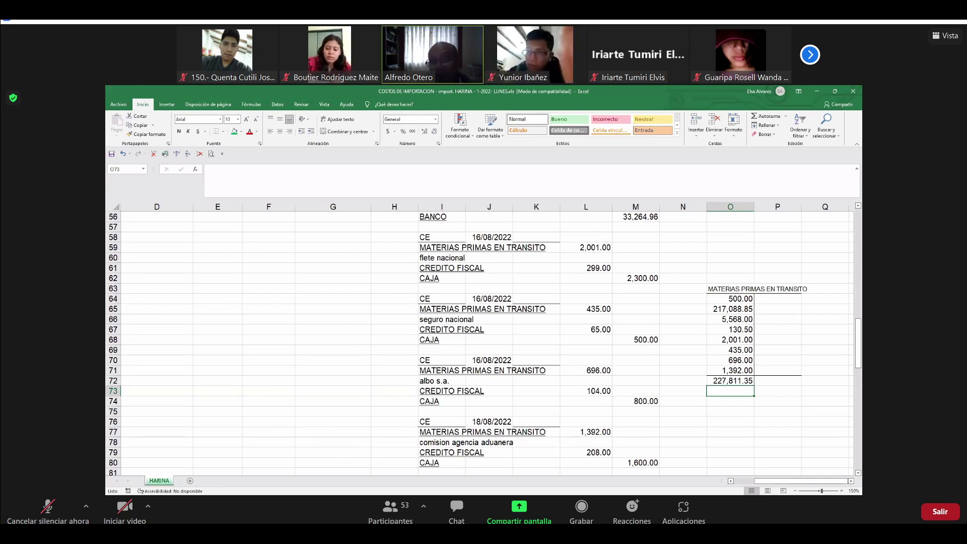
click(750, 410)
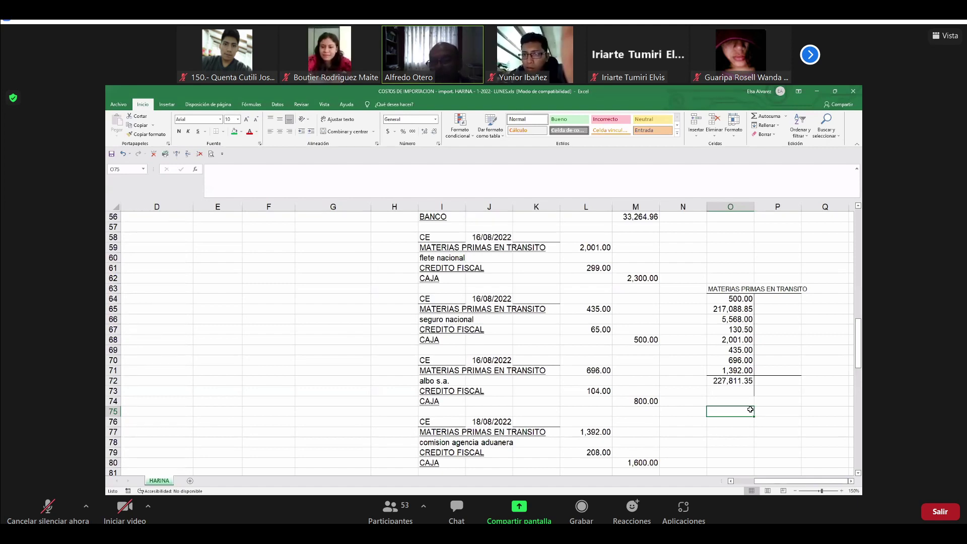
key(Right)
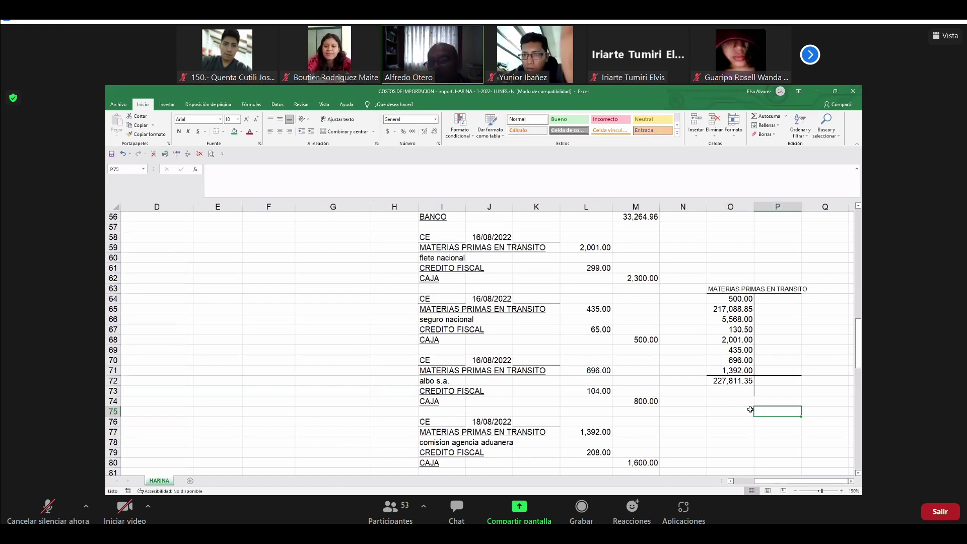
key(Right)
key(Left)
key(Left)
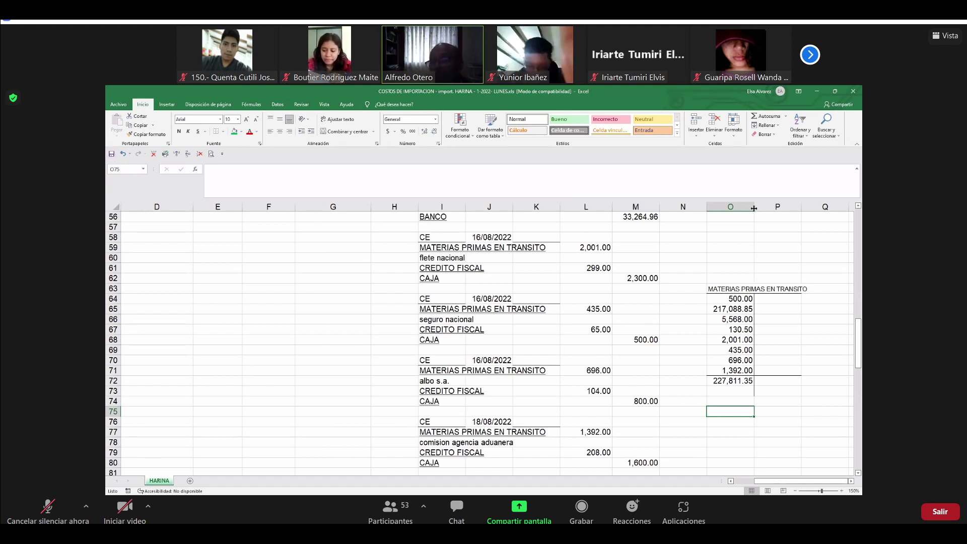
- Widen column O slightly and move the T-account in O63:P74 below the last journal entry so it starts at L82
drag(754, 208, 757, 208)
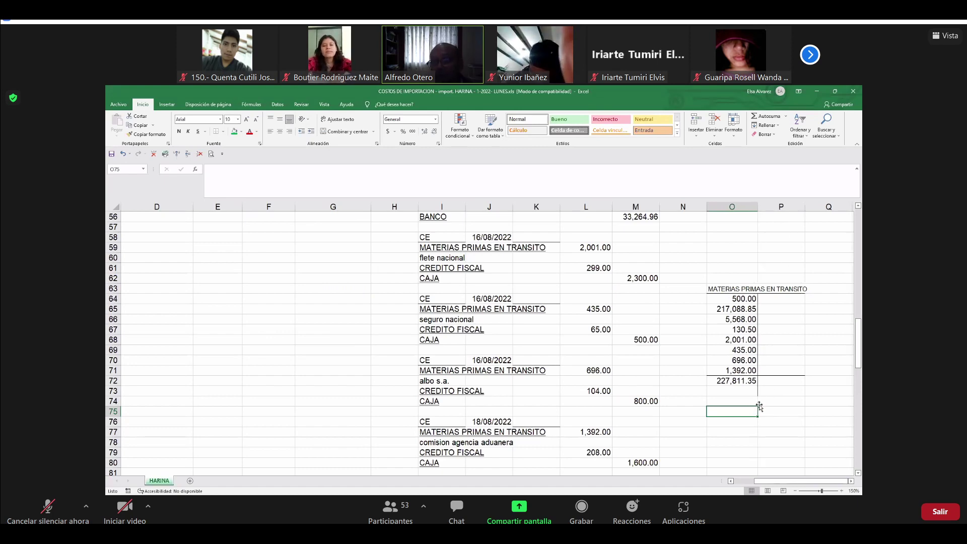
scroll(759, 407, down, 2)
scroll(771, 406, up, 1)
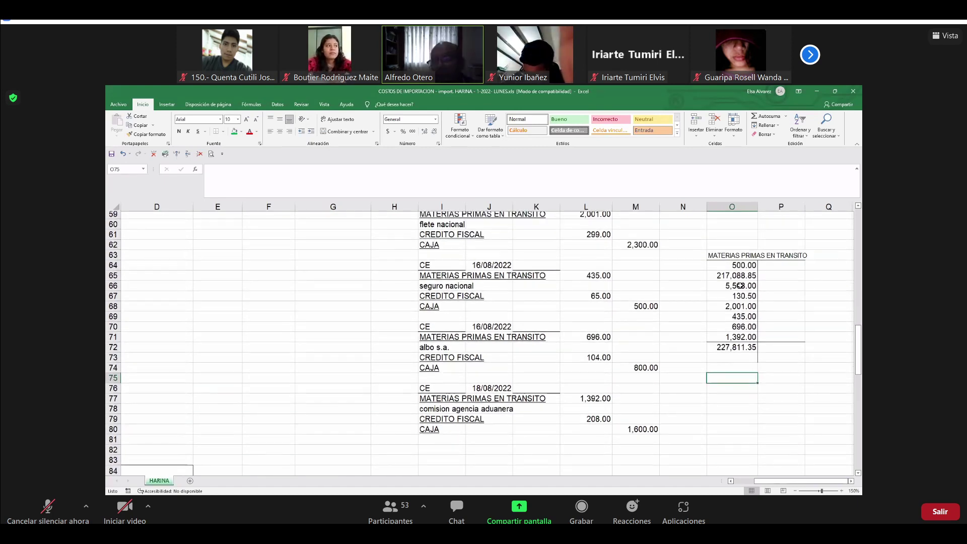
drag(723, 258, 769, 379)
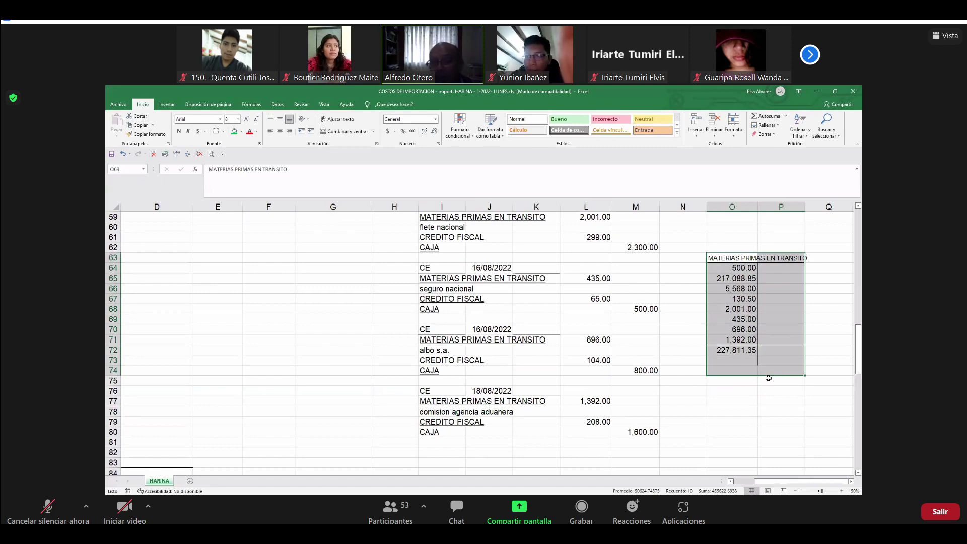
scroll(746, 317, down, 2)
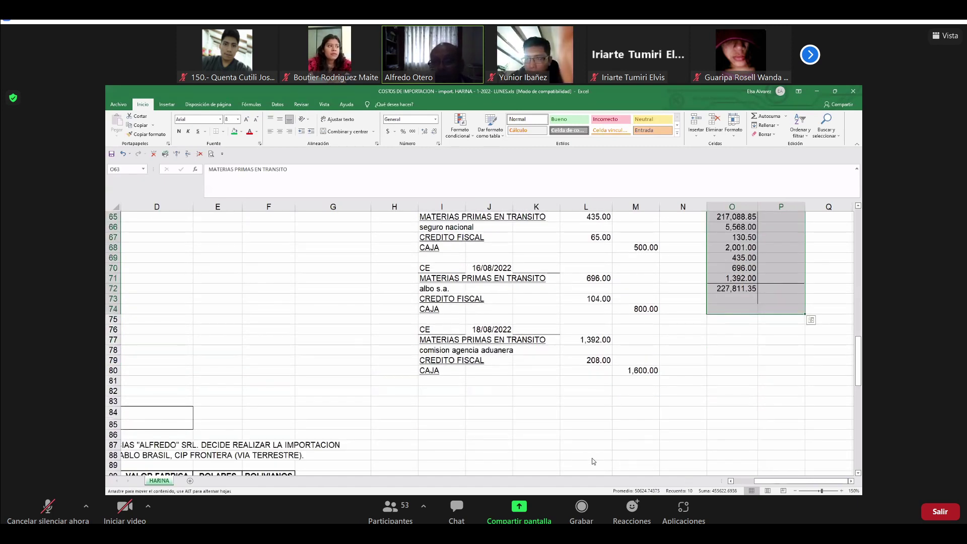
drag(591, 458, 591, 458)
scroll(591, 458, down, 2)
scroll(748, 359, up, 5)
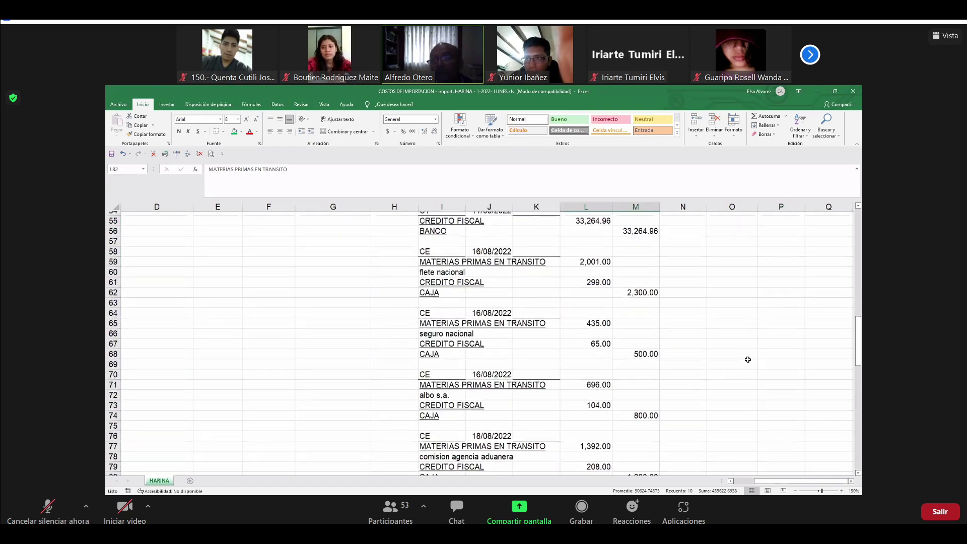
scroll(748, 359, up, 7)
scroll(722, 305, up, 2)
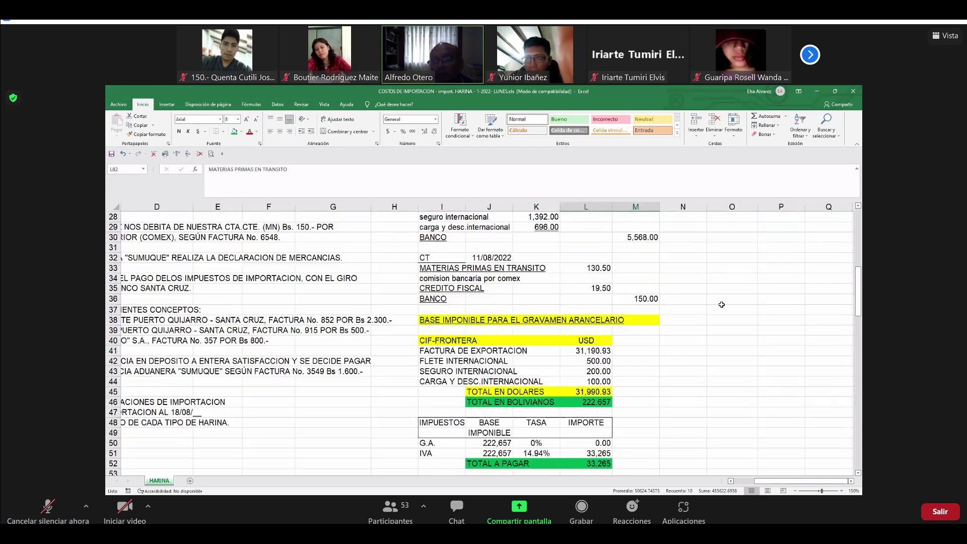
- Enter the company heading INDUSTRIAS ALIMENTICIAS "SANTIAGO" SRL in O15, beside the first journal entry
scroll(722, 305, up, 5)
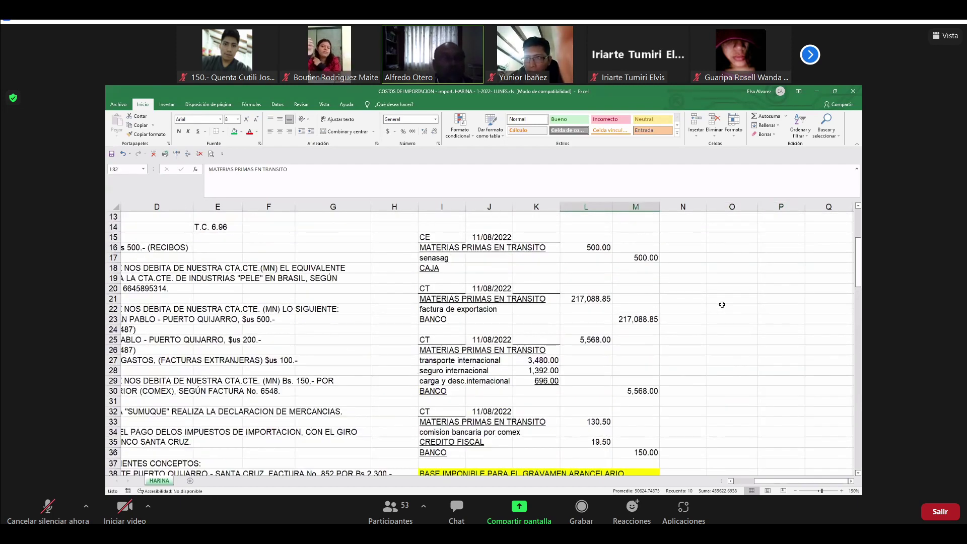
scroll(722, 304, up, 4)
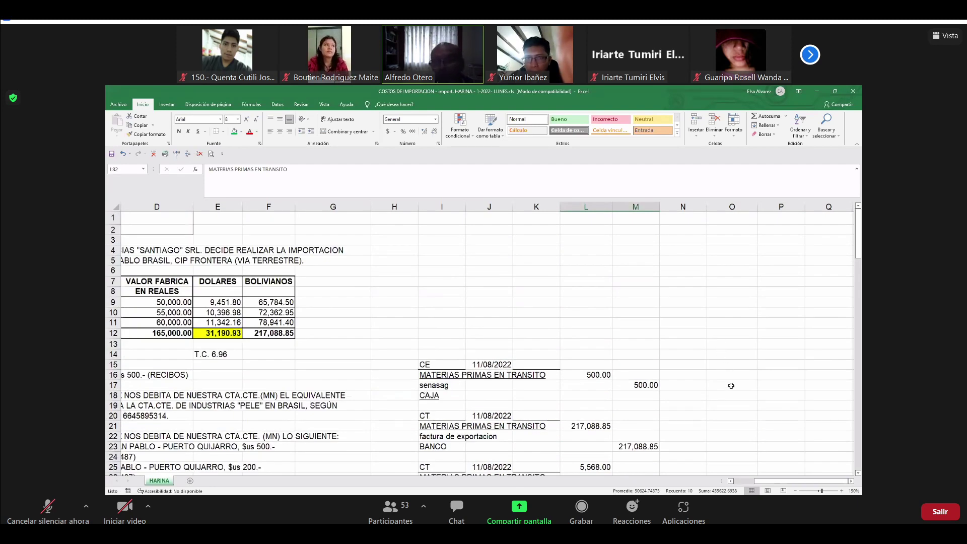
scroll(731, 386, down, 3)
click(739, 286)
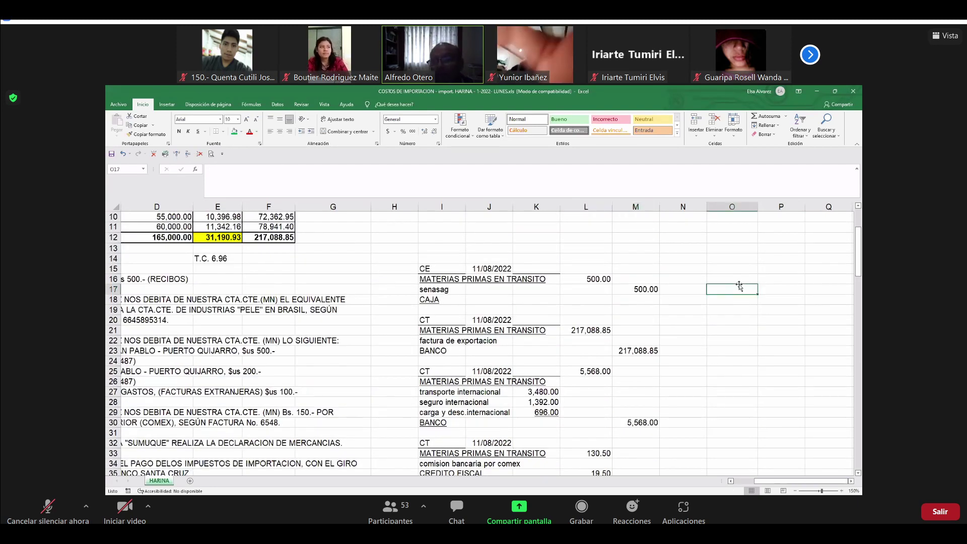
key(Right)
key(Right)
key(Right)
key(Right)
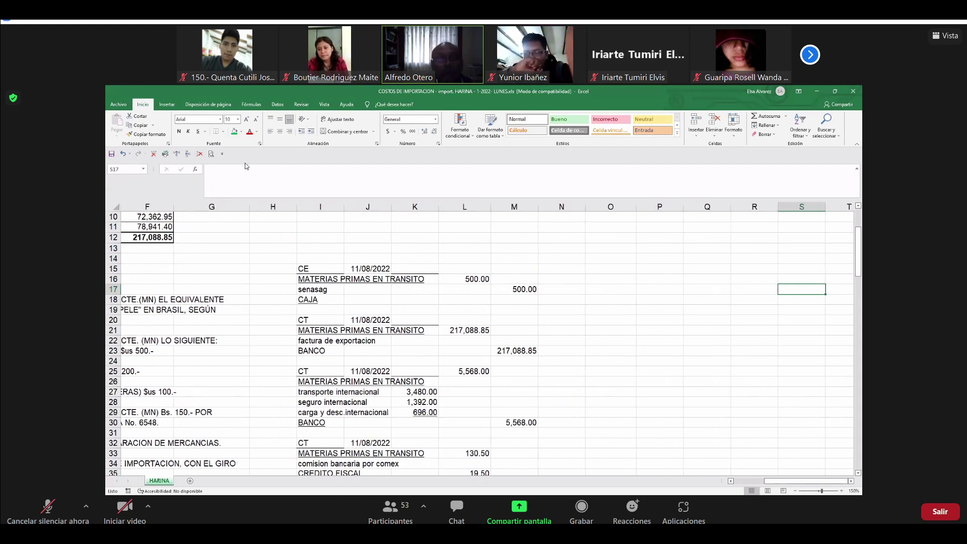
key(Left)
key(Left)
key(Left)
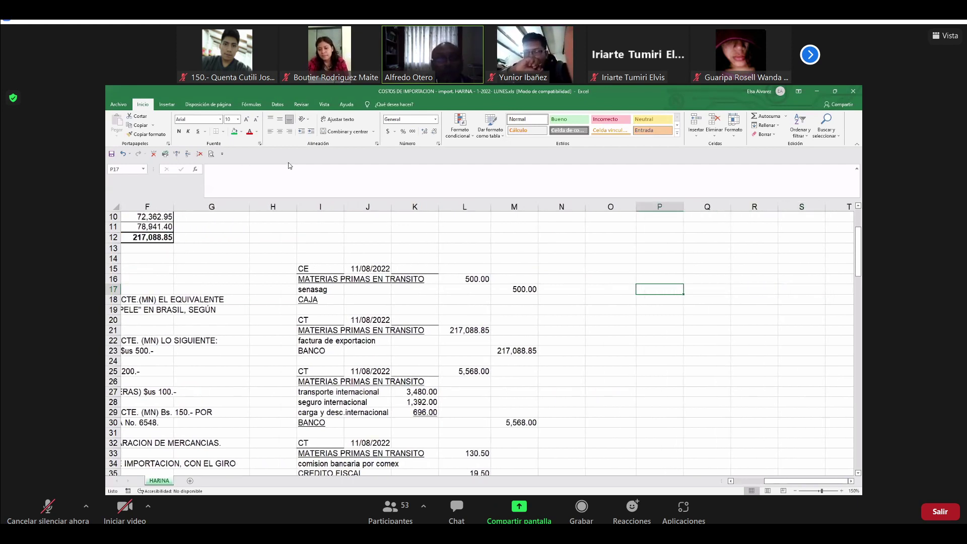
click(611, 269)
text(IND)
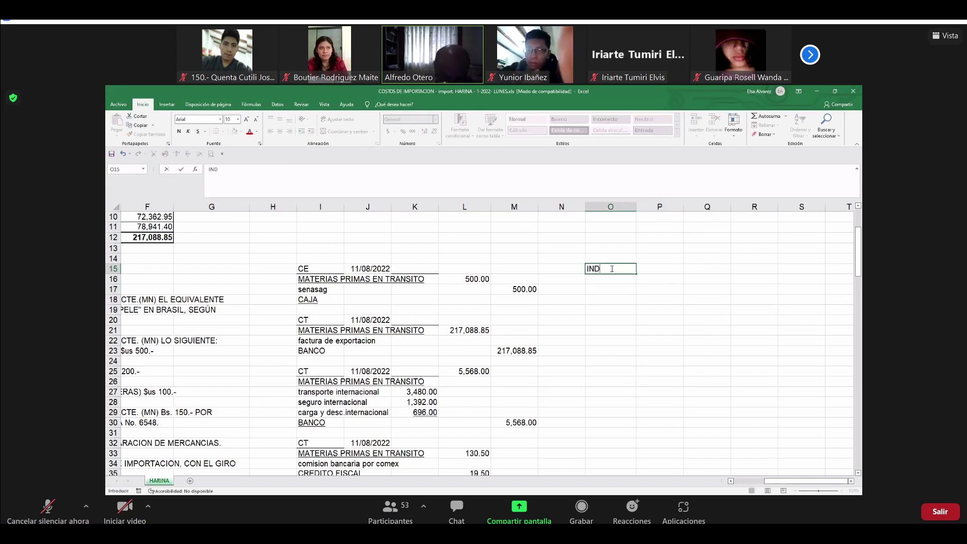
text(USTRIAS)
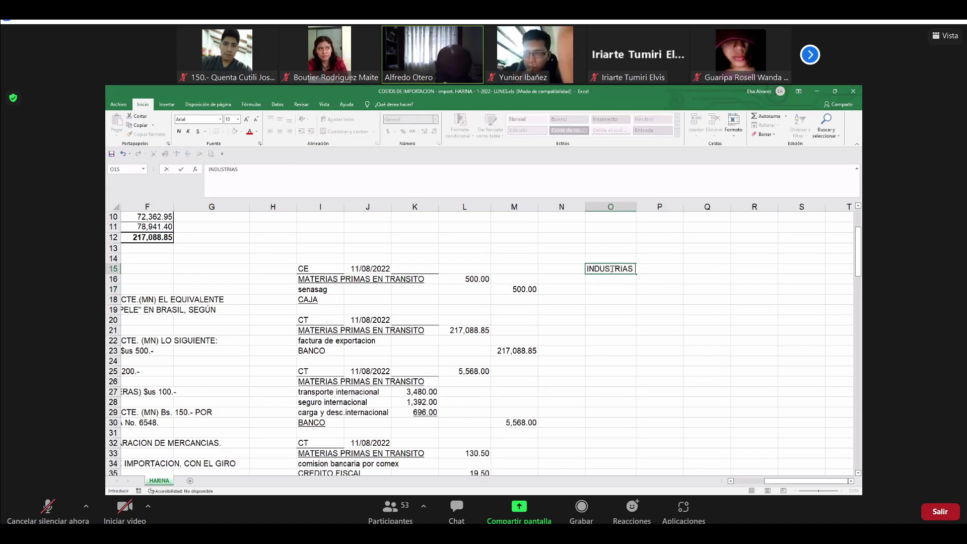
text( ALIMENT)
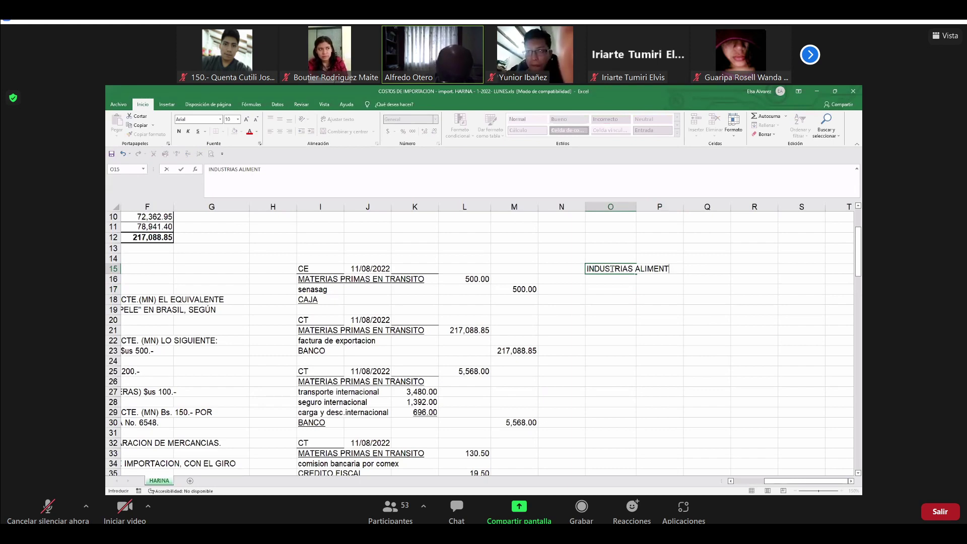
text(ICIAS "S)
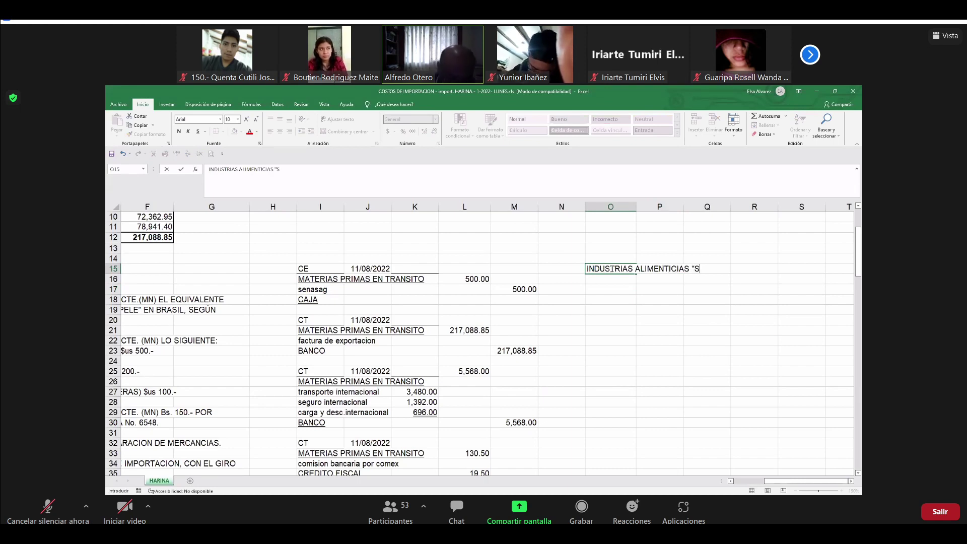
text(ANTIA)
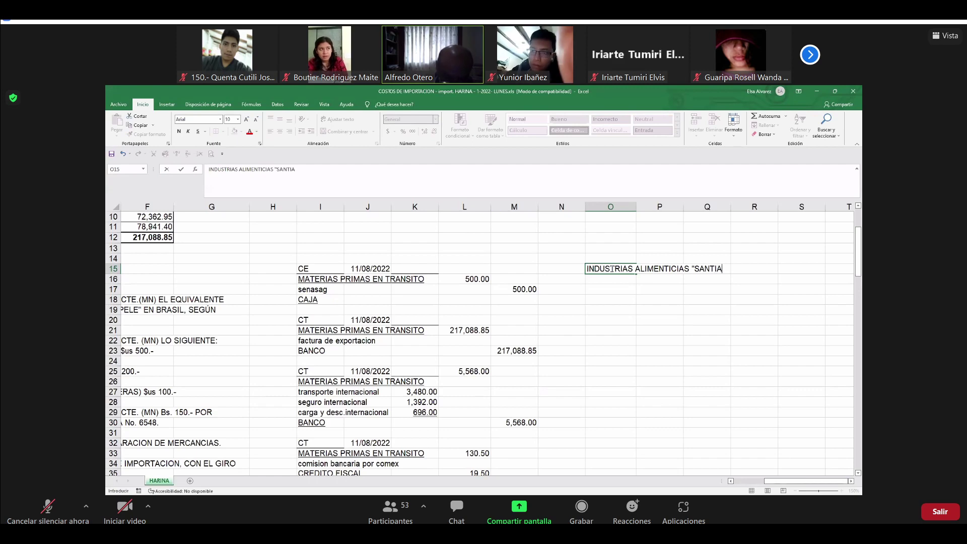
text(GO" SR)
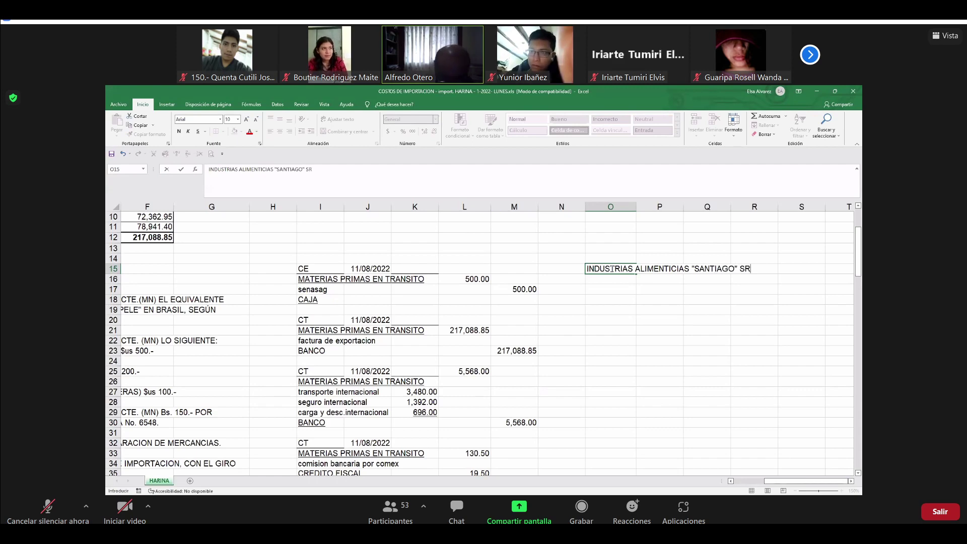
text(L)
key(Return)
- Enter the report title HOJA DE COSTOS DE IMPORTACION in O16, under the company heading
text(HOJ)
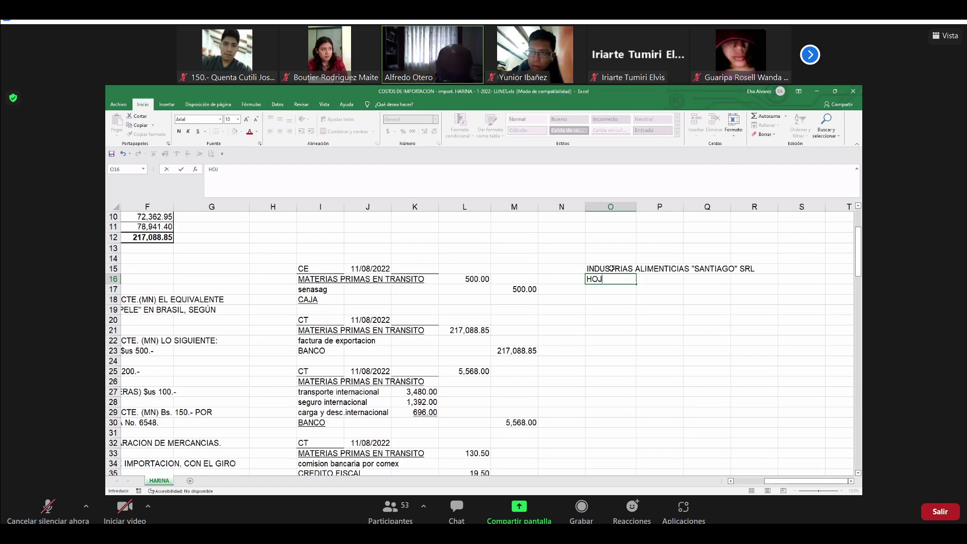
text(A DE COSTOS )
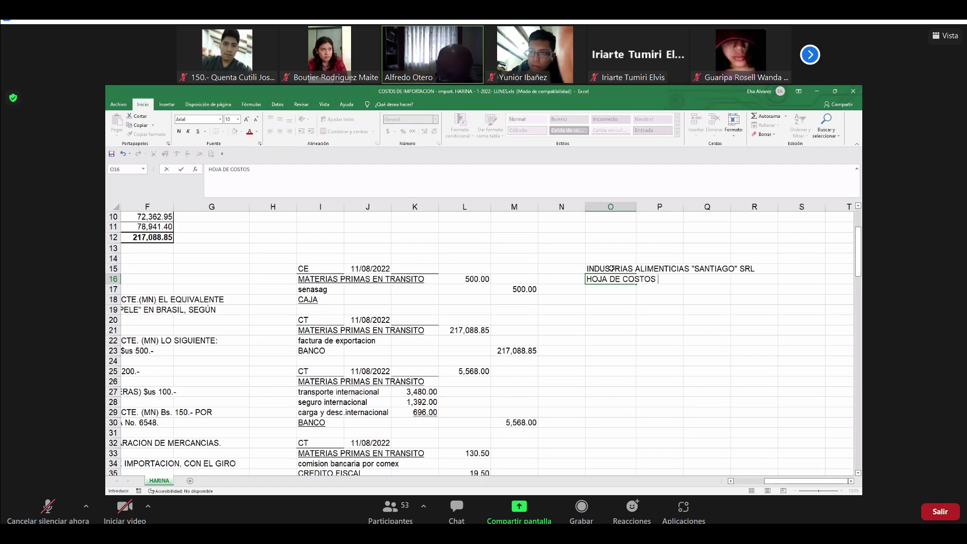
text(DE IMPO)
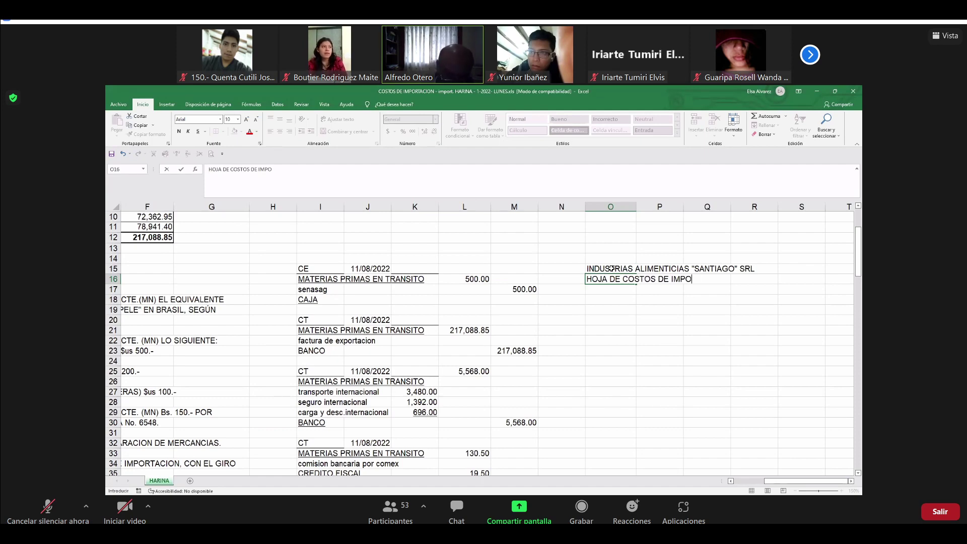
text(RTACION)
key(Return)
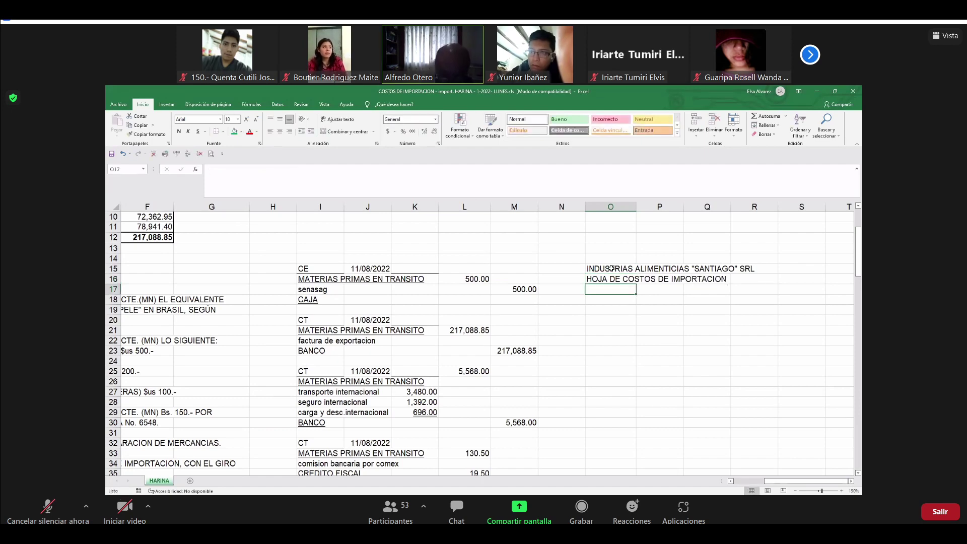
- Add the date line AL 18 DE AGOSTO DEL 2022 in O17 and the currency line EXPRESADO EN BOLIVIANOS in O18
text(AL 1)
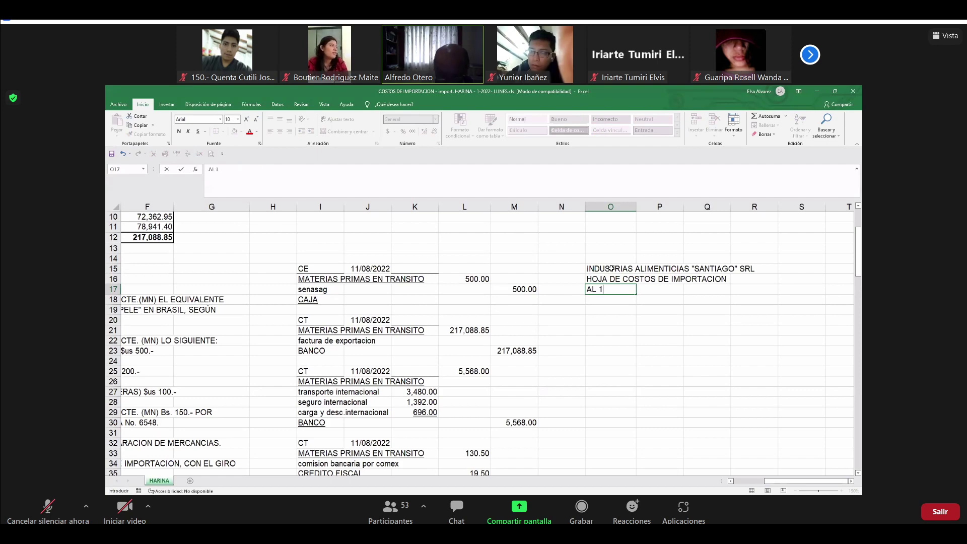
text(8 DE AGO)
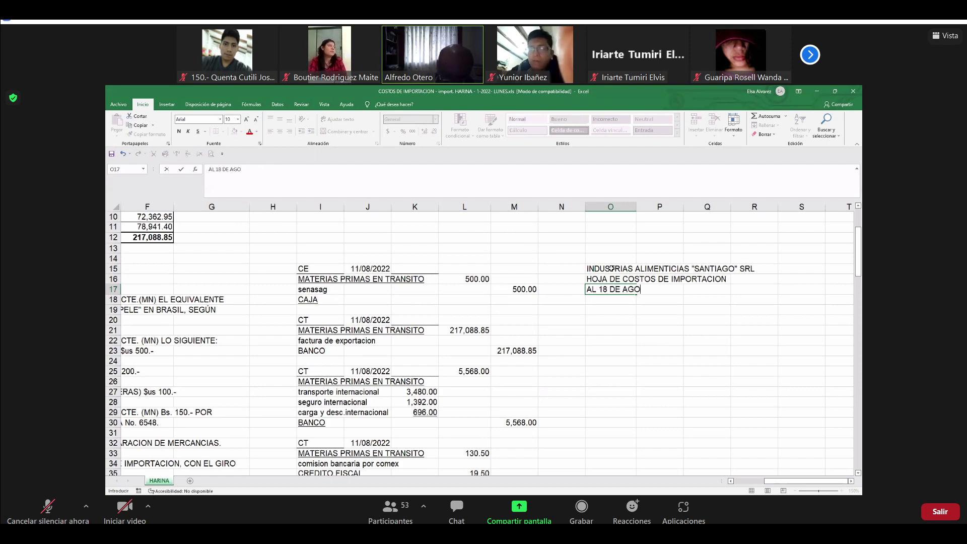
text(STO DEL 2)
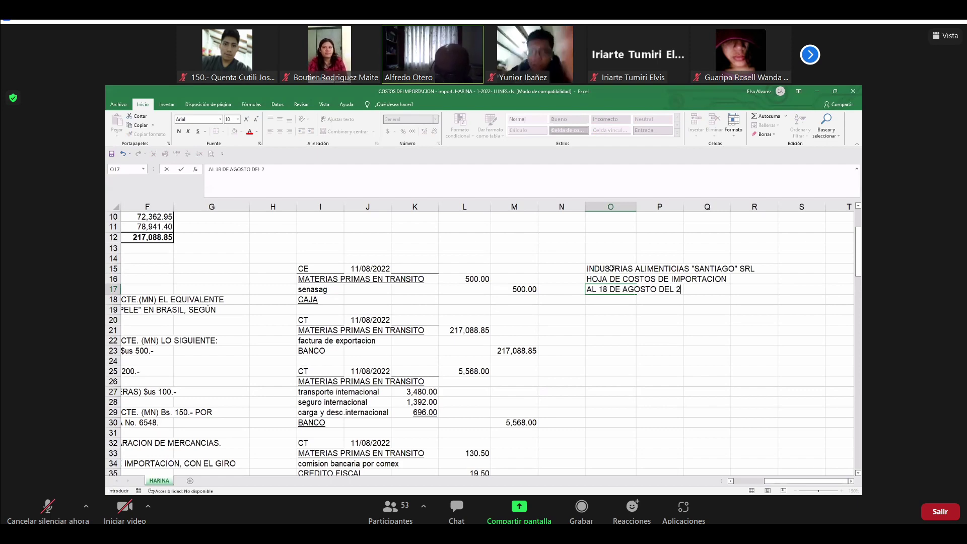
text(022)
key(Return)
text(EXP)
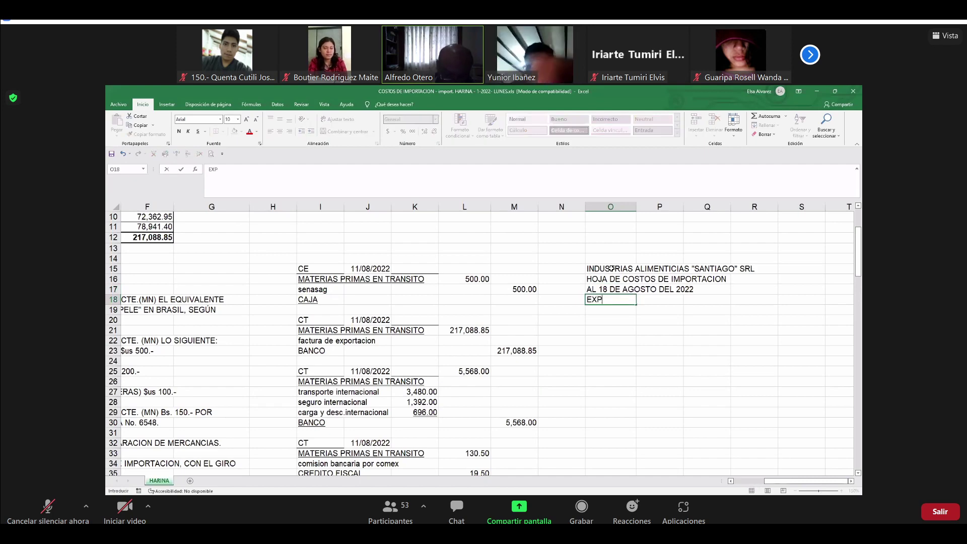
text(RESADO EN )
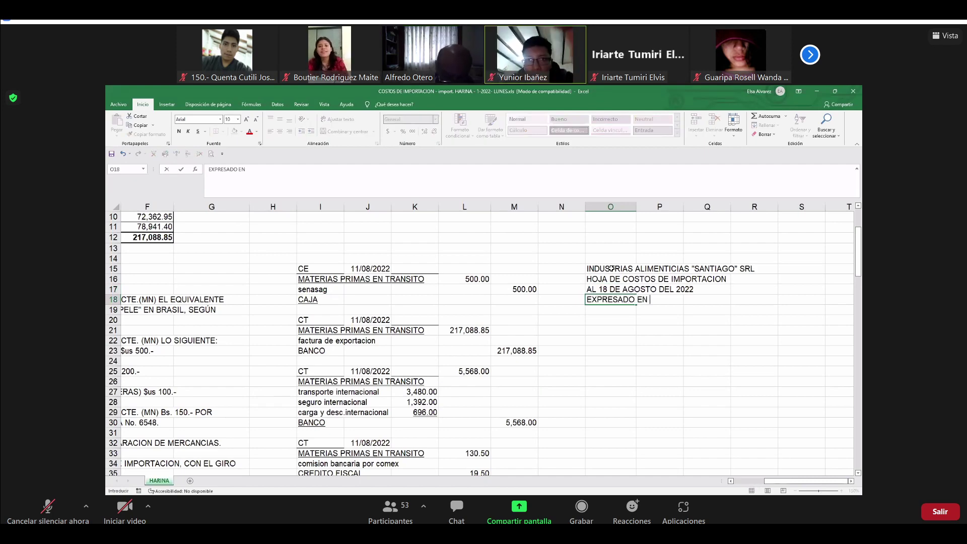
text(BOLIVIA)
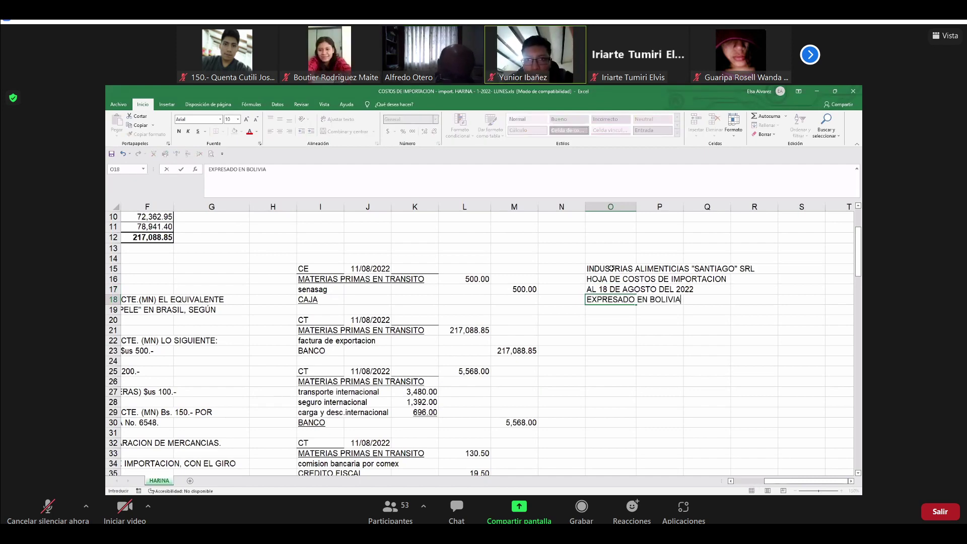
text(NOS)
key(Return)
key(Return)
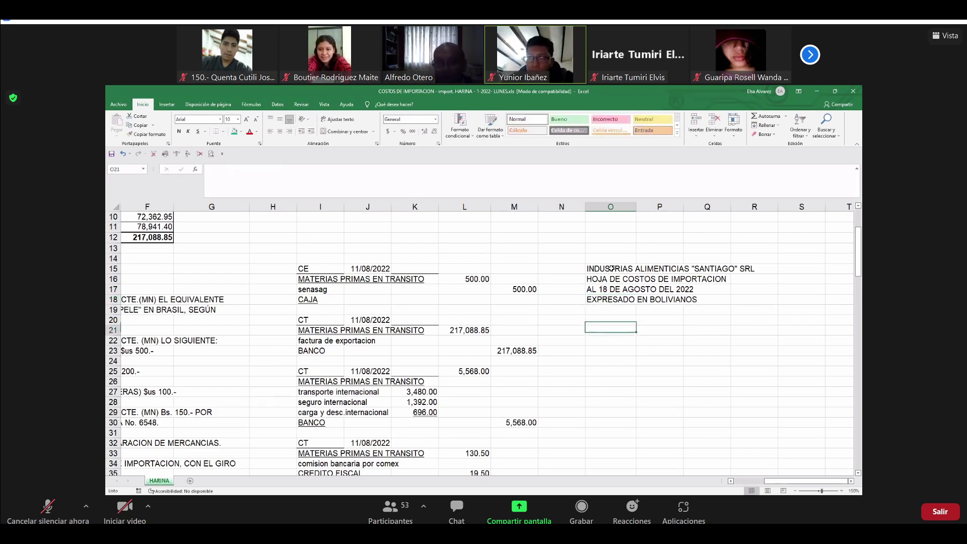
- Enter the cost sheet column headers DETALLE in O20 and TOTAL PAGADO split over P20 and P21
text(DETALLE)
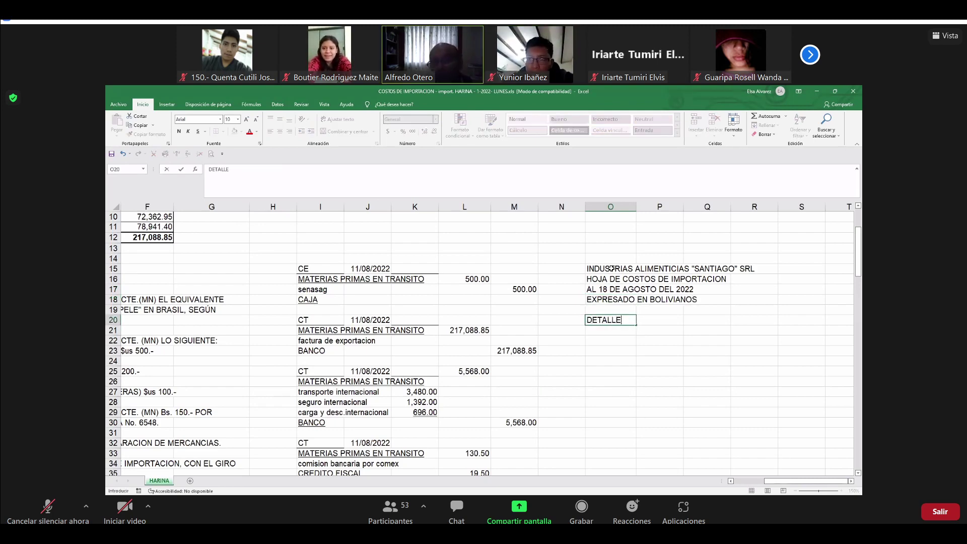
key(Tab)
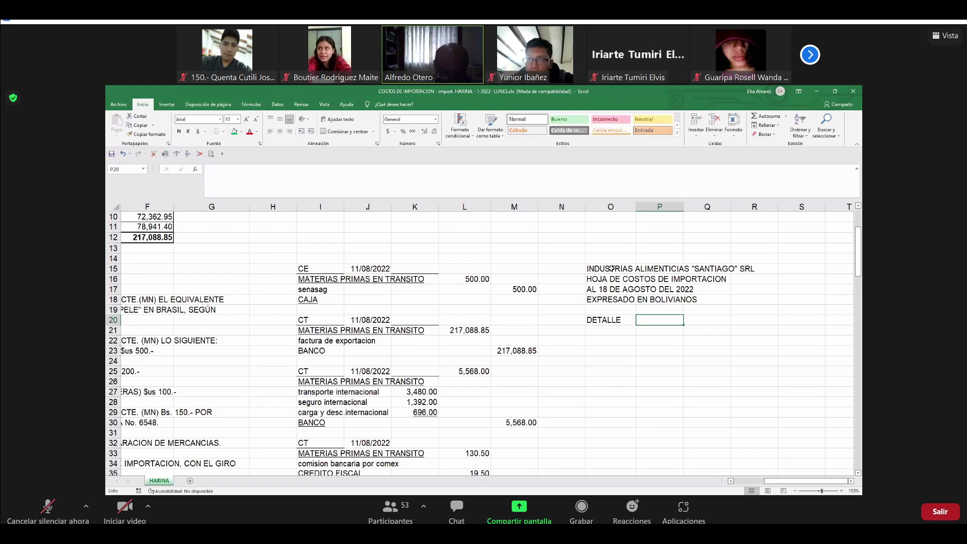
text(TOT)
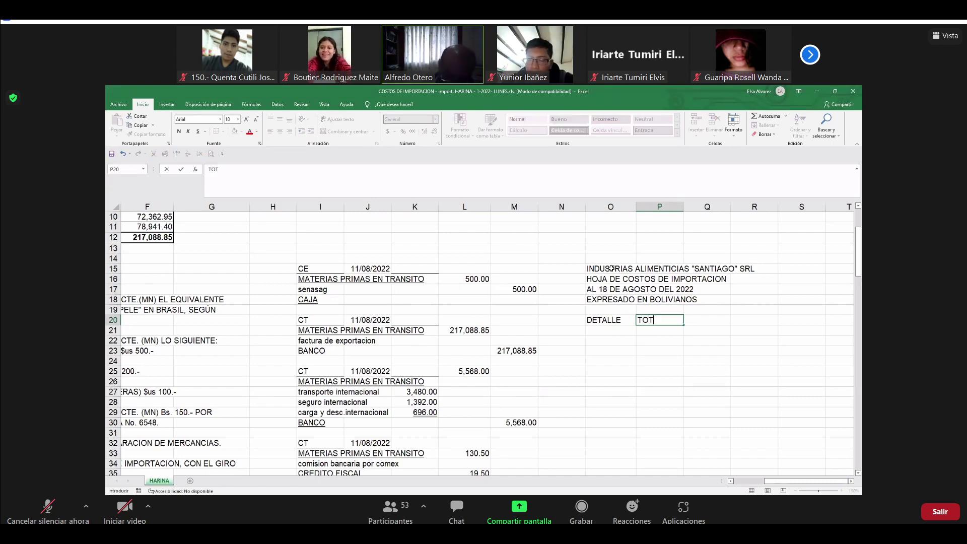
text(AL)
key(Return)
text(PAGADO)
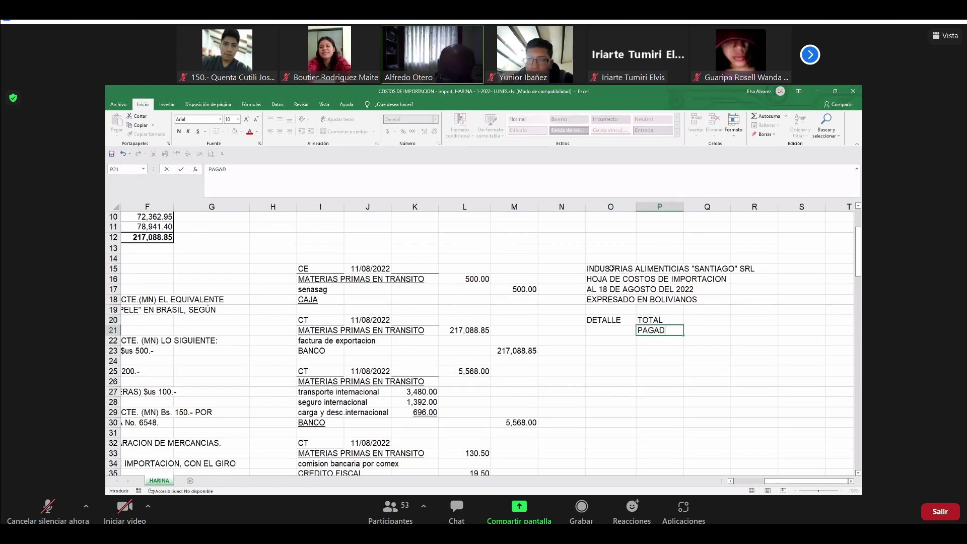
key(Return)
- Add the remaining column headers IVA in Q20 and COSTO in R20
key(Up)
key(Right)
key(Up)
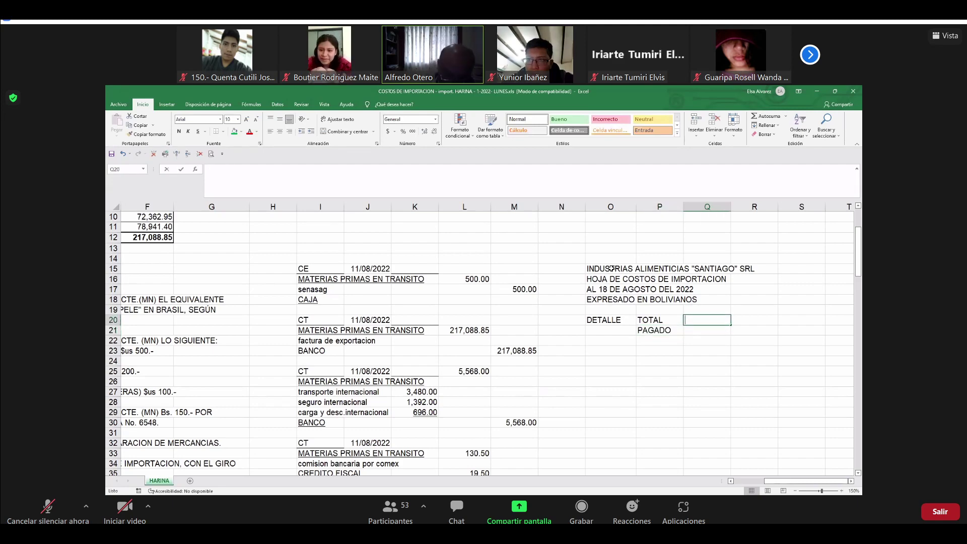
text(IVA)
key(Right)
text(CO)
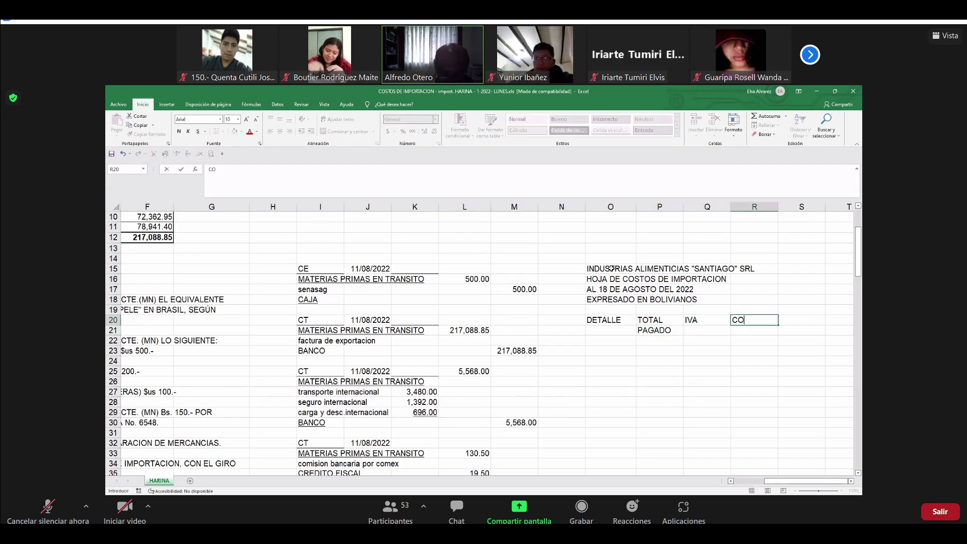
text(STO)
key(Return)
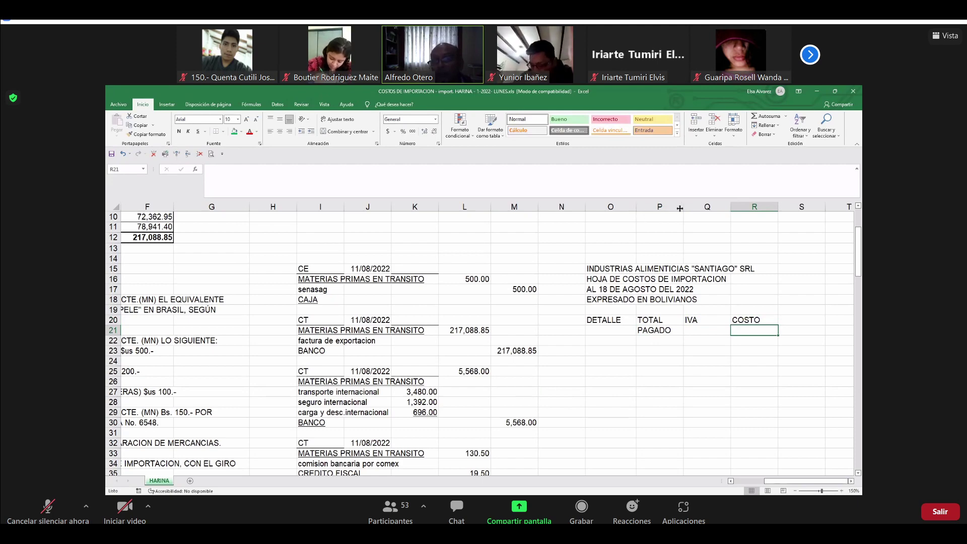
- Enter the section label GASTOS INTERNACIONALES in O22 and widen column O until the label fits
drag(636, 208, 686, 208)
click(627, 340)
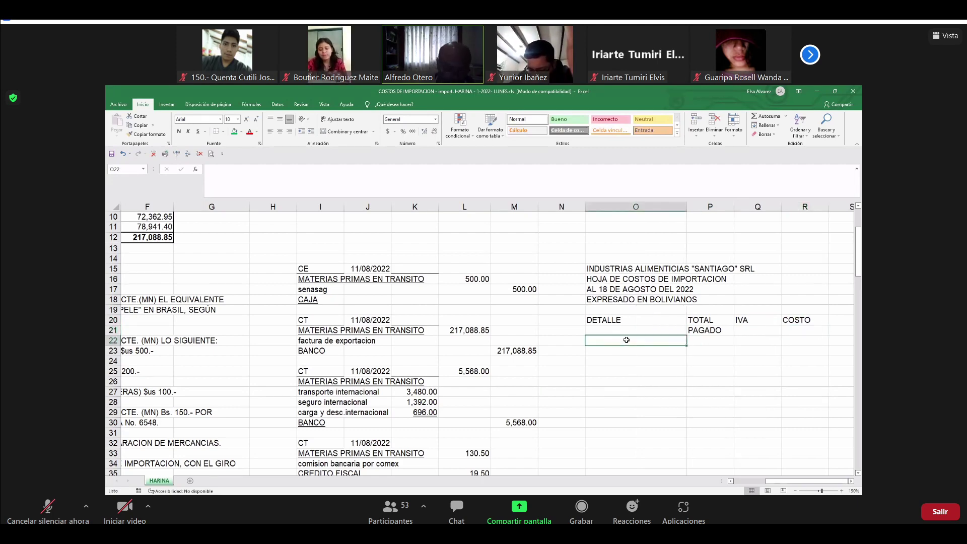
text(GASTOS IN)
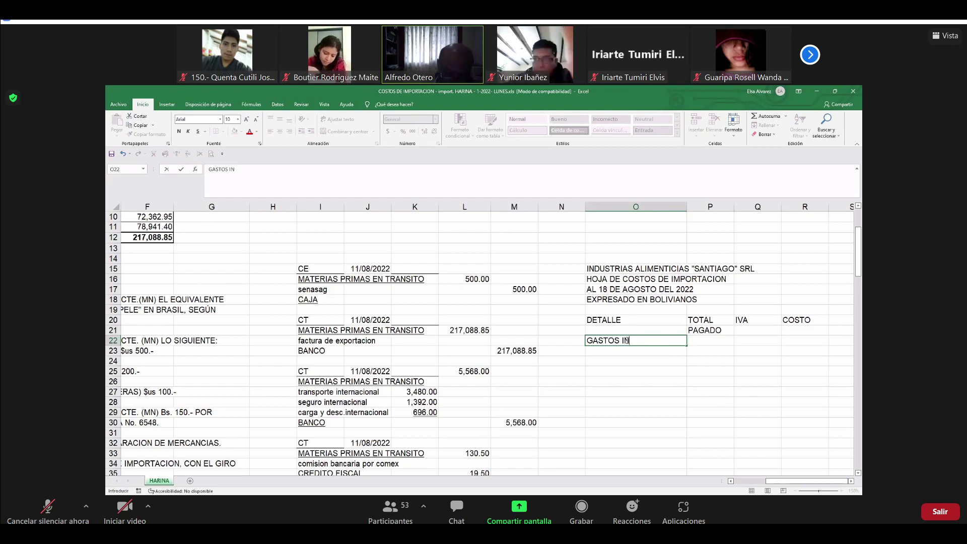
text(TERNACIONALES)
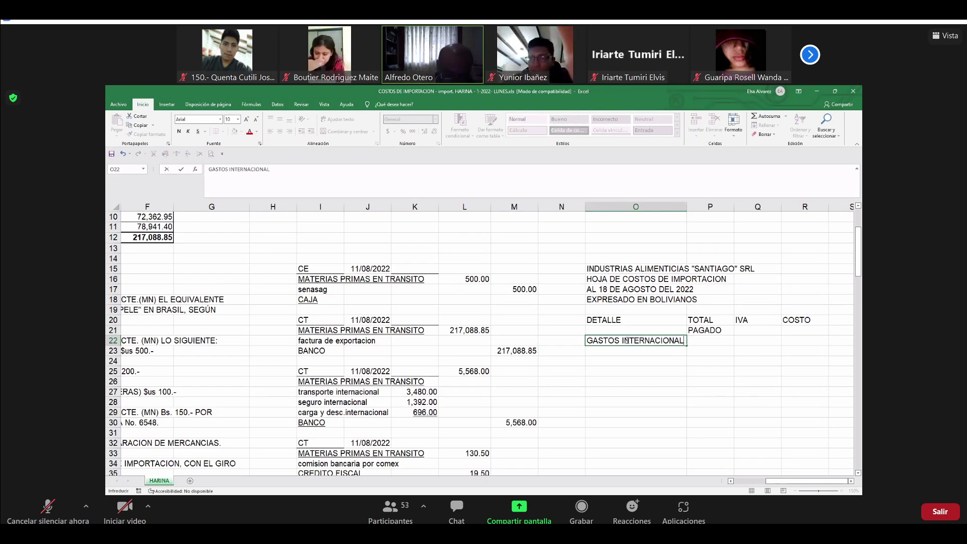
key(Return)
click(626, 340)
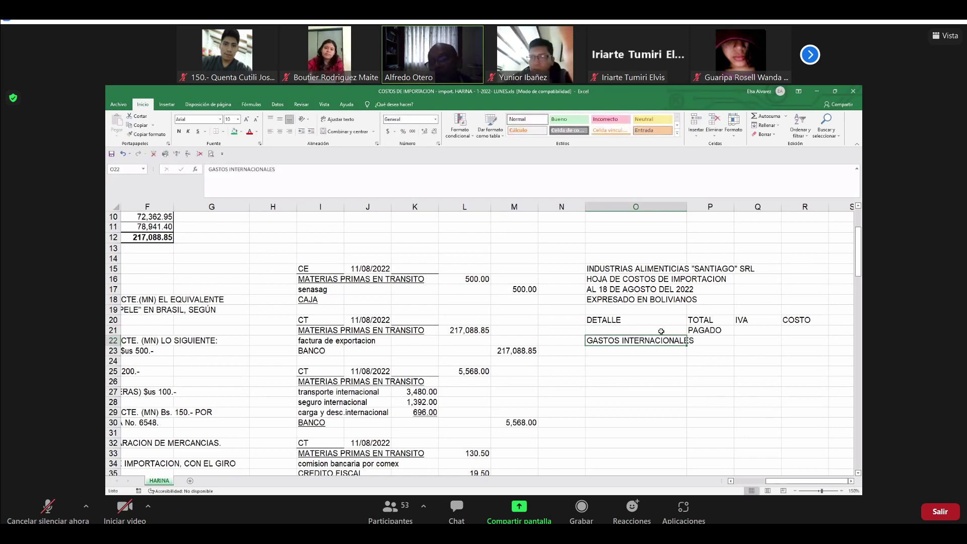
drag(687, 205, 697, 206)
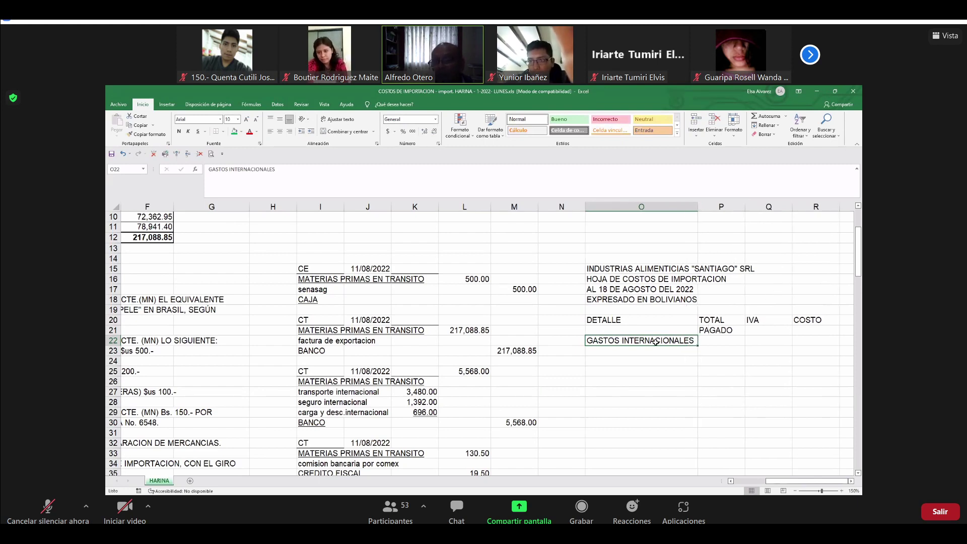
- Fill the GASTOS INTERNACIONALES section row yellow across O22:R22
drag(620, 342, 821, 341)
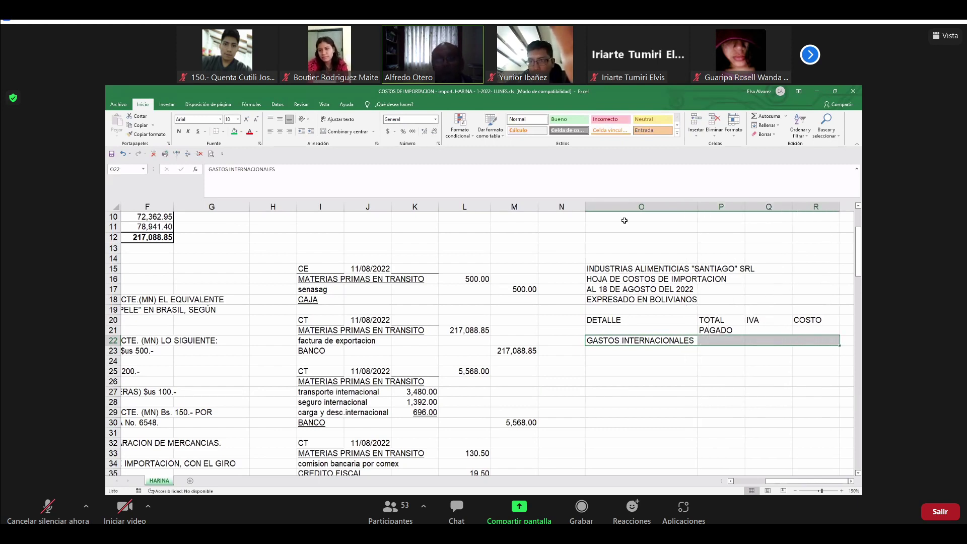
click(243, 132)
click(256, 193)
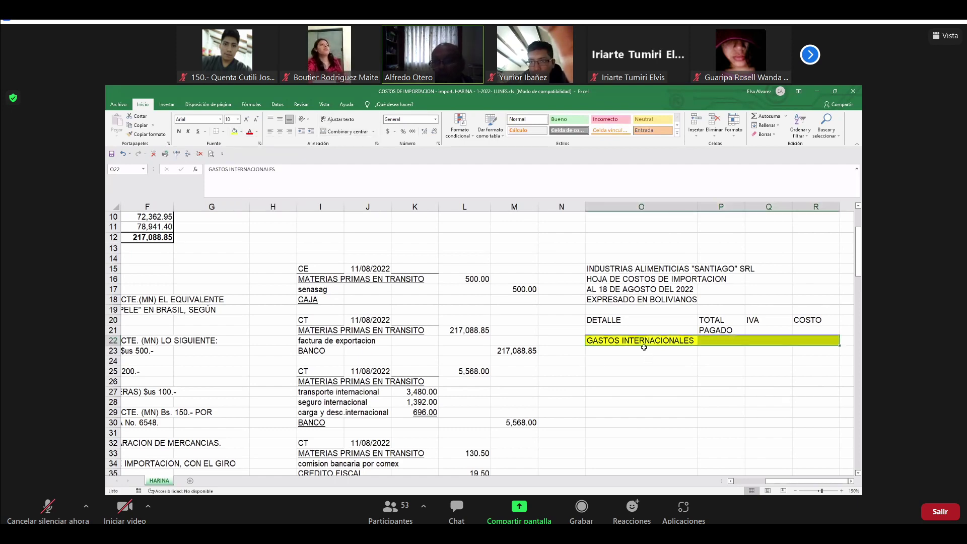
- Centre the cost sheet column headers in O20:R21 and fill them with light green
drag(632, 321, 764, 332)
drag(786, 333, 816, 332)
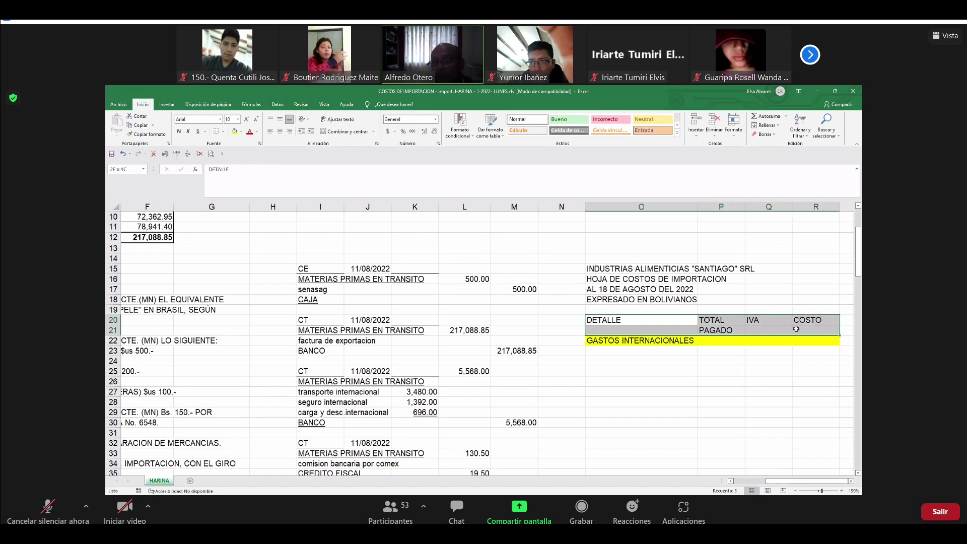
click(281, 132)
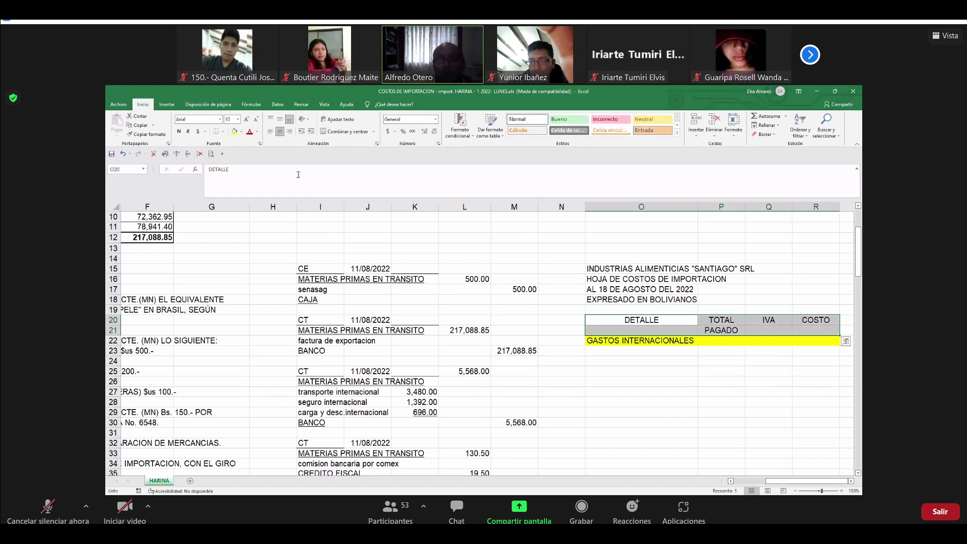
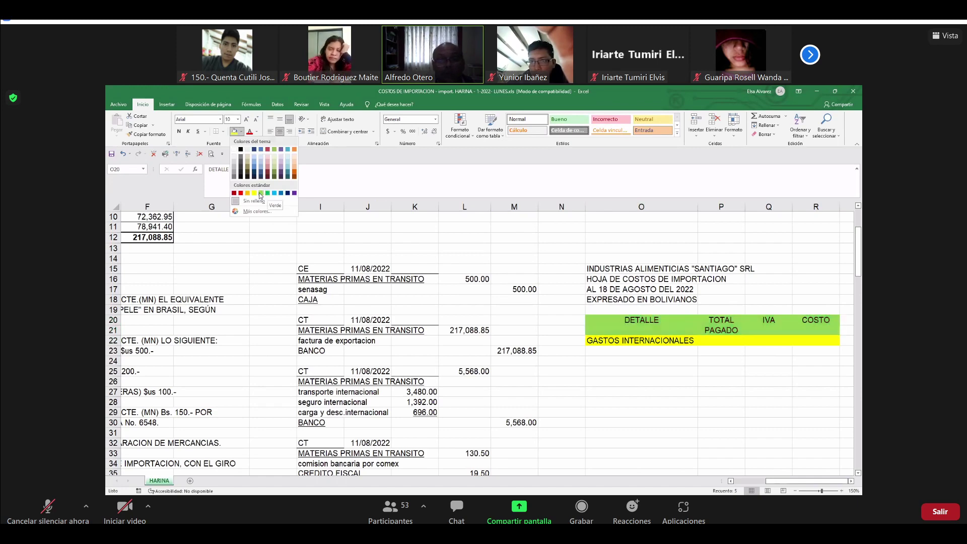
click(663, 368)
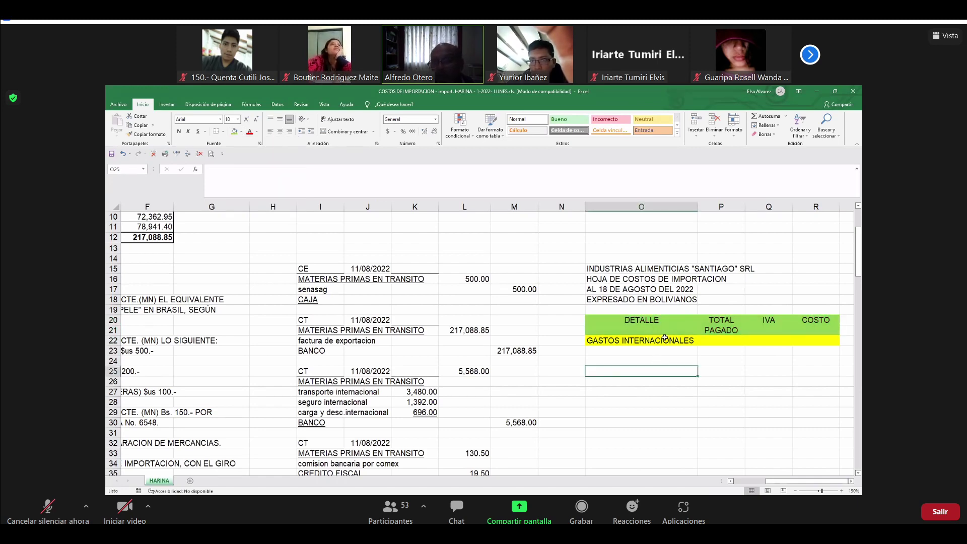
click(631, 325)
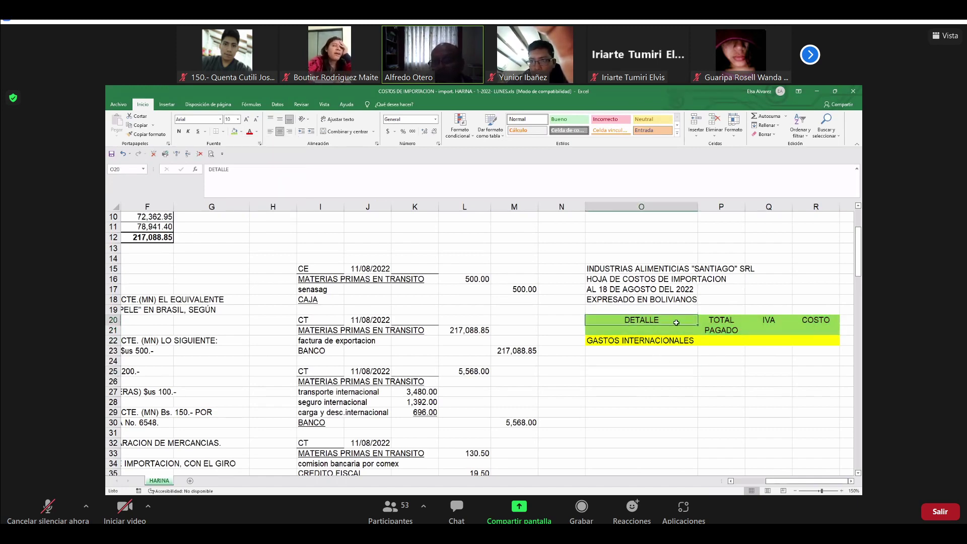
drag(662, 323, 676, 332)
- Link O23 to the factura de exportacion label in I22 with a formula
click(652, 352)
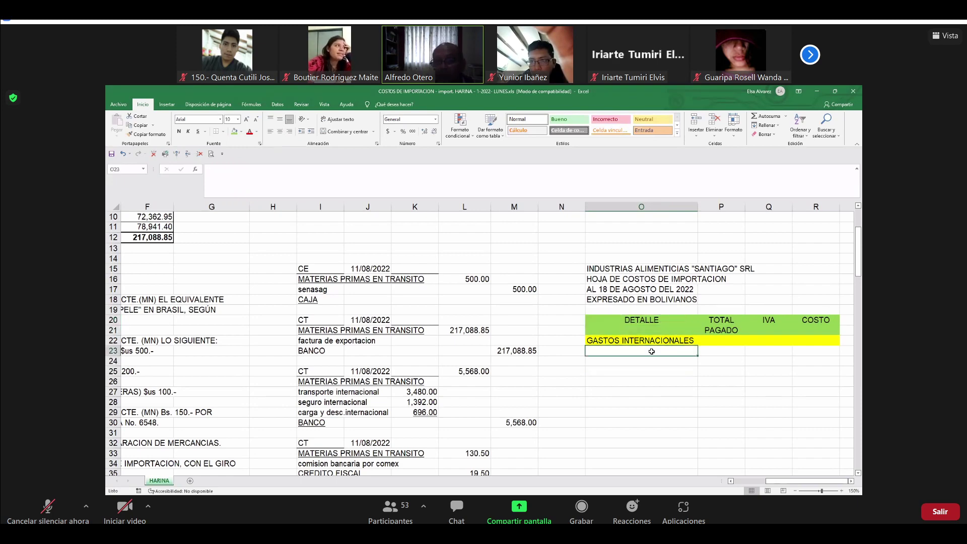
text(+)
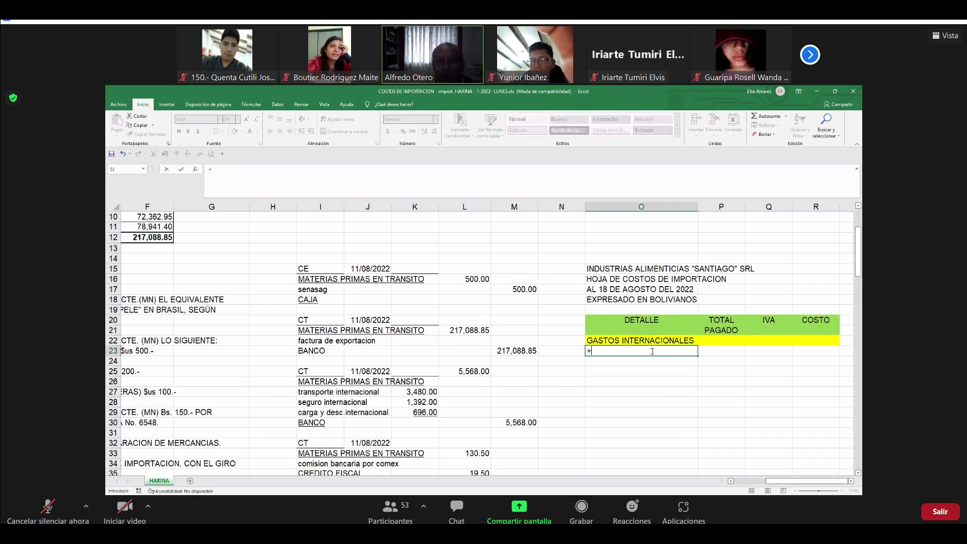
key(Left)
key(Left)
key(Left)
key(Left)
key(Left)
key(Left)
key(Up)
key(Return)
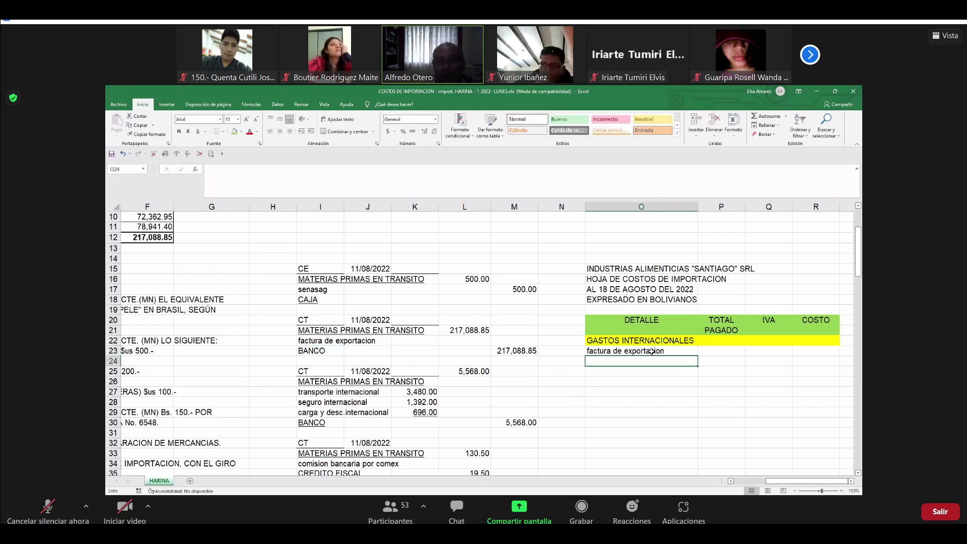
- Link O24 to the transporte internacional label in I27 with a formula
text(=()
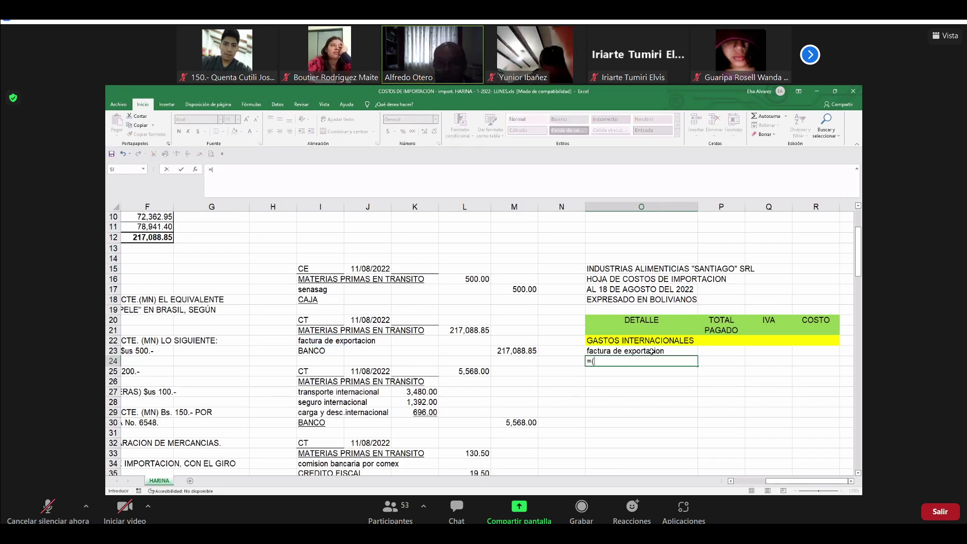
key(Left)
key(Left)
key(Left)
key(Left)
key(Down)
key(Left)
key(Down)
key(Down)
key(Left)
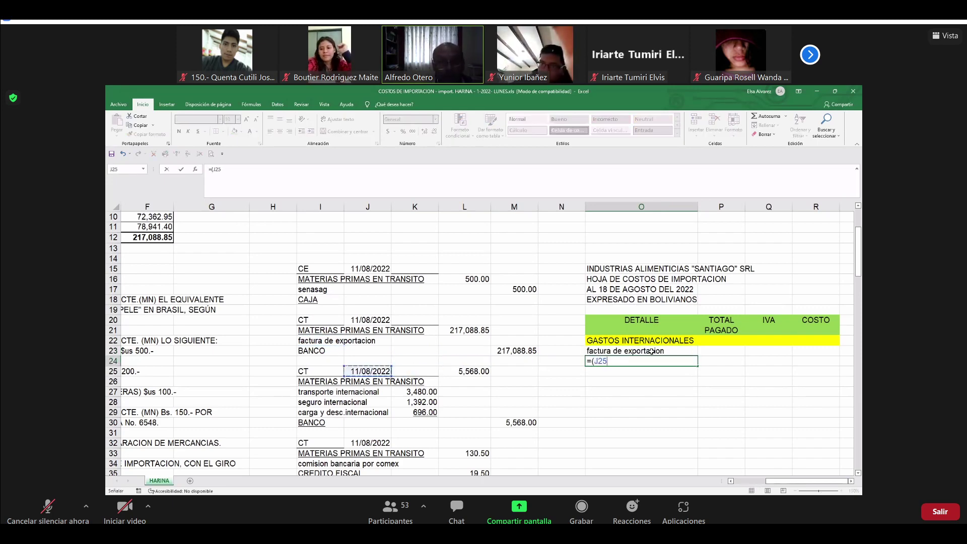
key(Return)
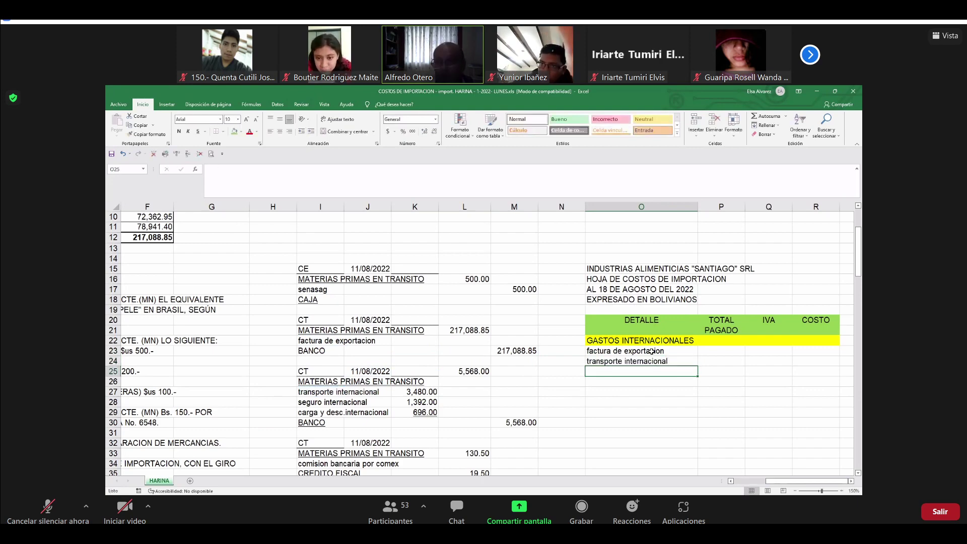
- Copy the label formula from O24 into O25:O26 for the insurance and handling lines
key(Up)
key(ctrl+c)
key(Return)
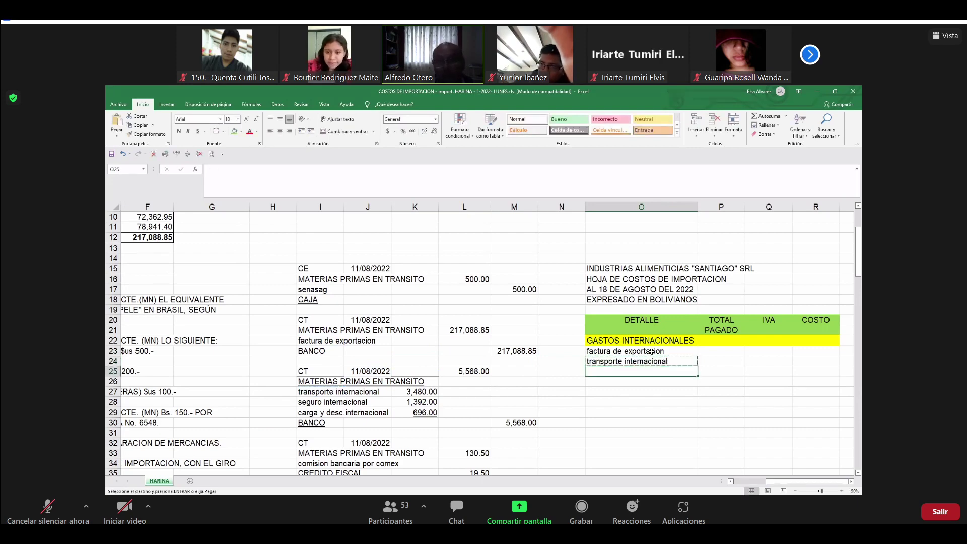
key(shift+Down)
key(Return)
- Link the TOTAL PAGADO of factura de exportacion in P23 to the journal amount in L21
key(Up)
key(Up)
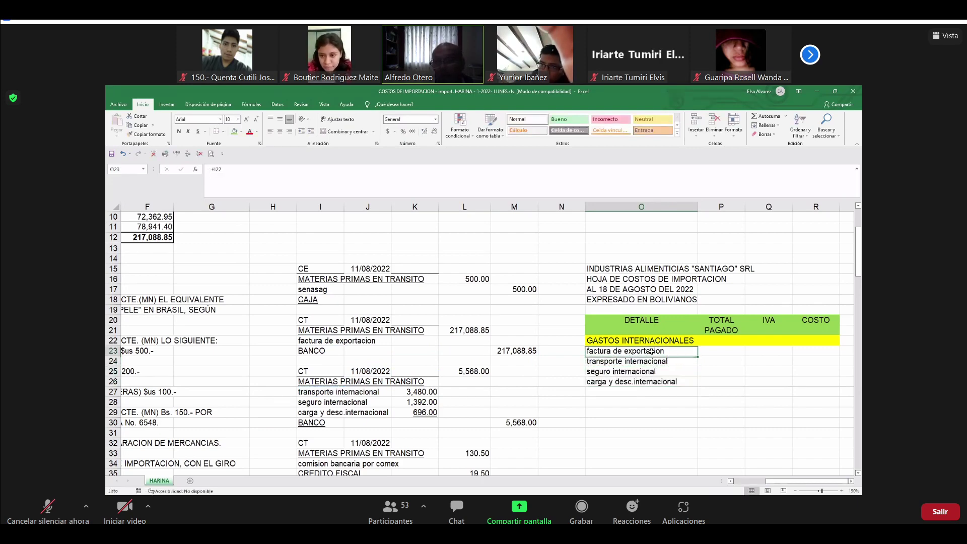
key(Right)
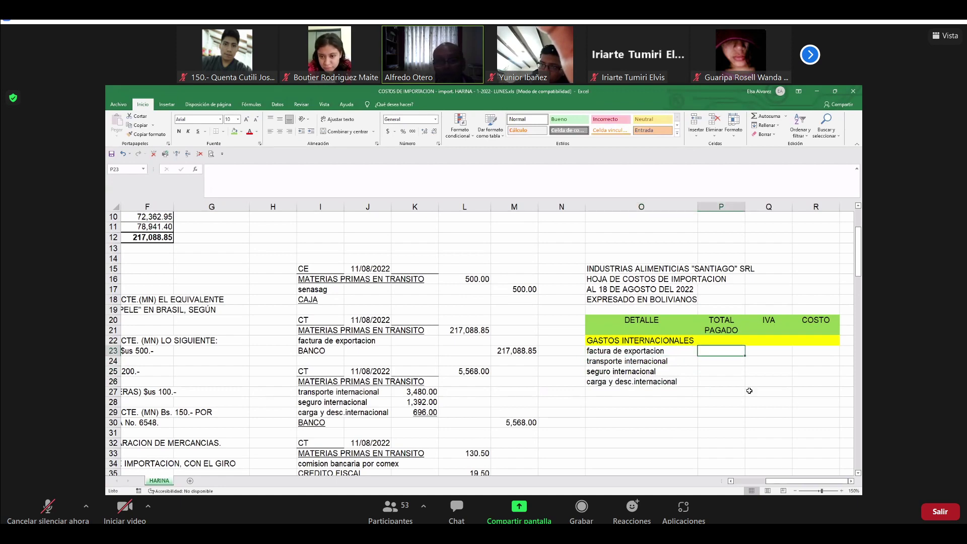
text(+)
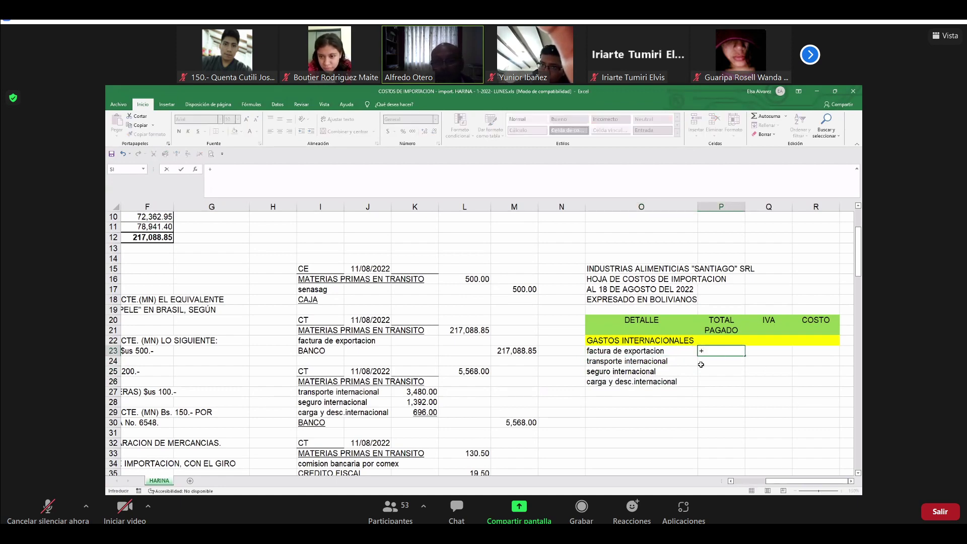
click(480, 333)
key(Return)
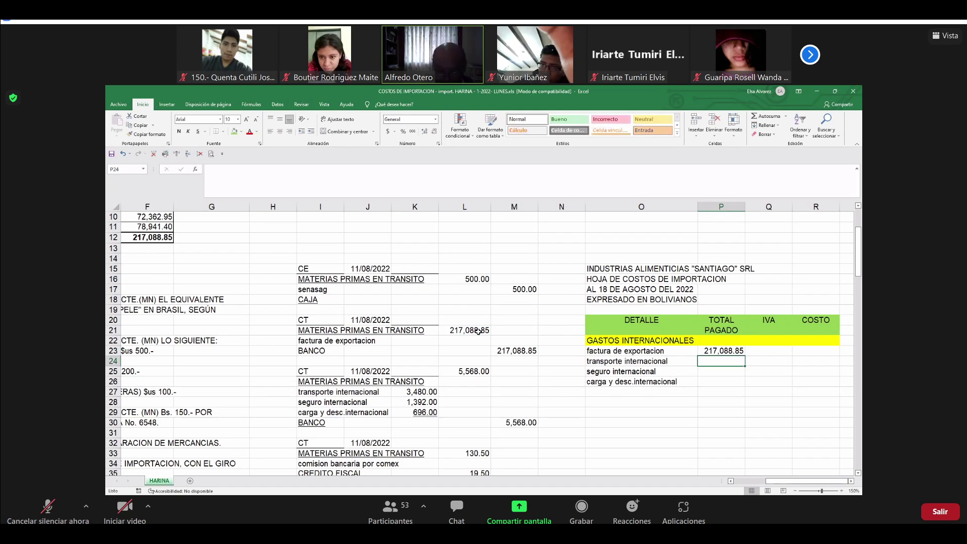
- Link the TOTAL PAGADO of transporte internacional in P24 to the journal amount in K27
text(=()
key(Left)
key(Left)
key(Left)
key(Left)
key(Left)
key(Down)
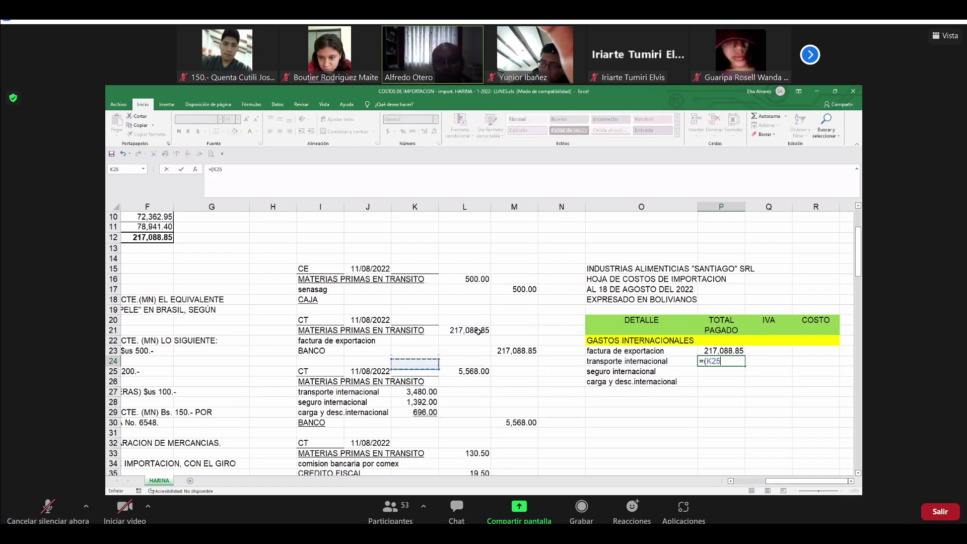
key(Down)
key(Down)
key(ctrl+Return)
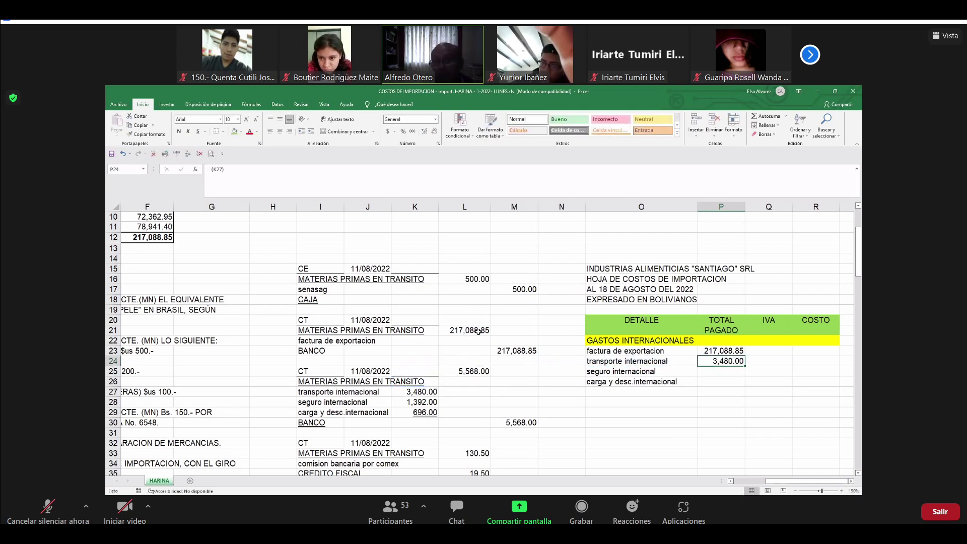
- Copy the amount formula from P24 into P25:P26 for seguro internacional and carga y desc.internacional
key(ctrl+c)
key(Down)
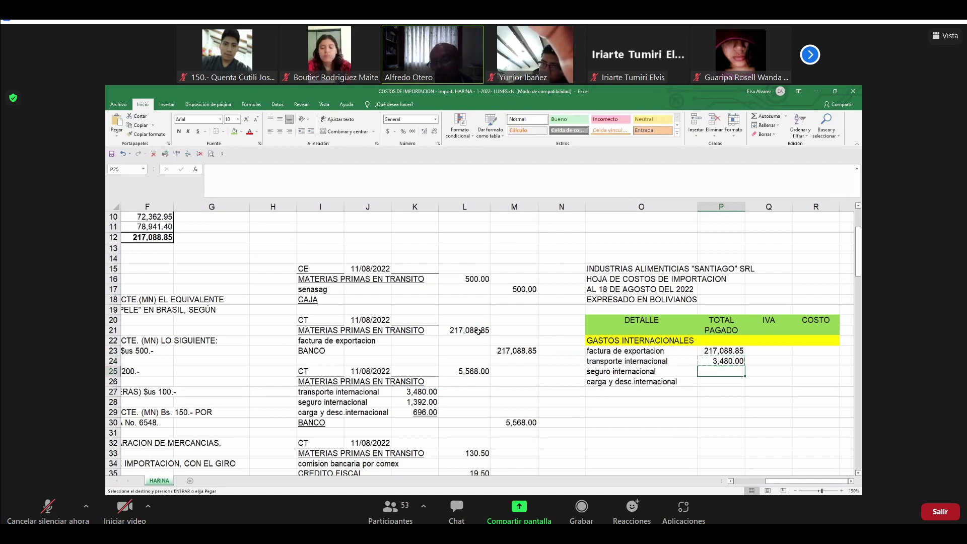
key(shift+Down)
key(ctrl+v)
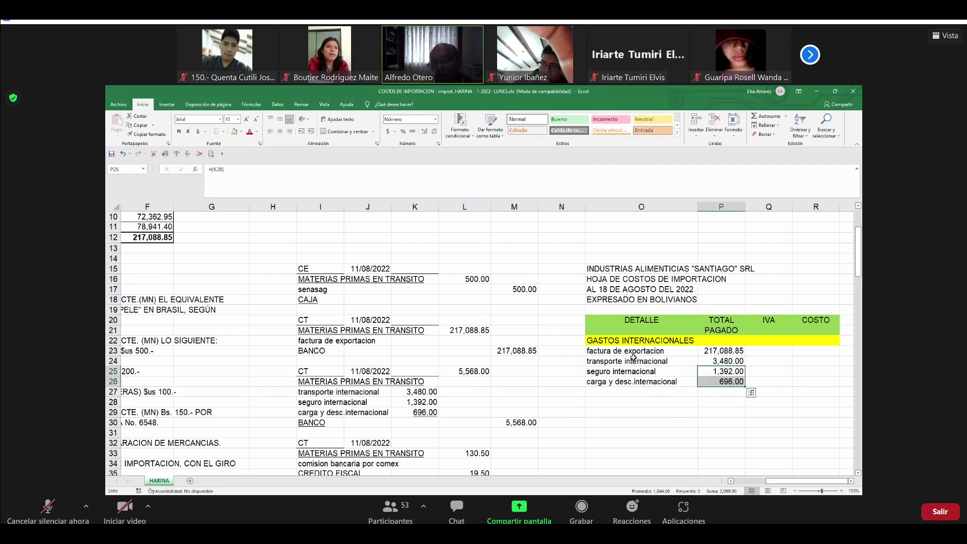
- Apply all borders to the detail rows O23:R26 and to the GASTOS INTERNACIONALES row O22:R22
key(Up)
key(Up)
key(Left)
key(shift+Down)
key(shift+Down)
key(shift+Down)
key(shift+Right)
key(shift+Right)
key(shift+Right)
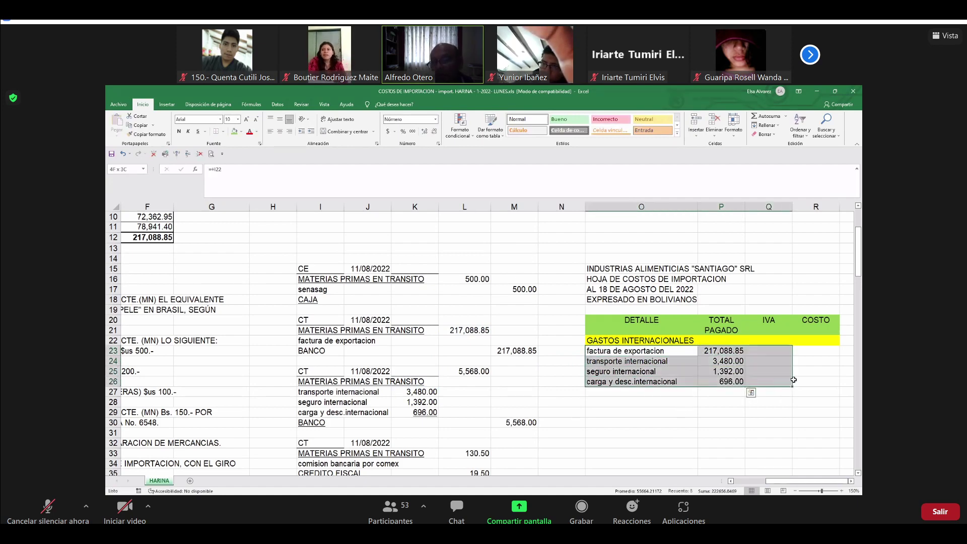
click(224, 132)
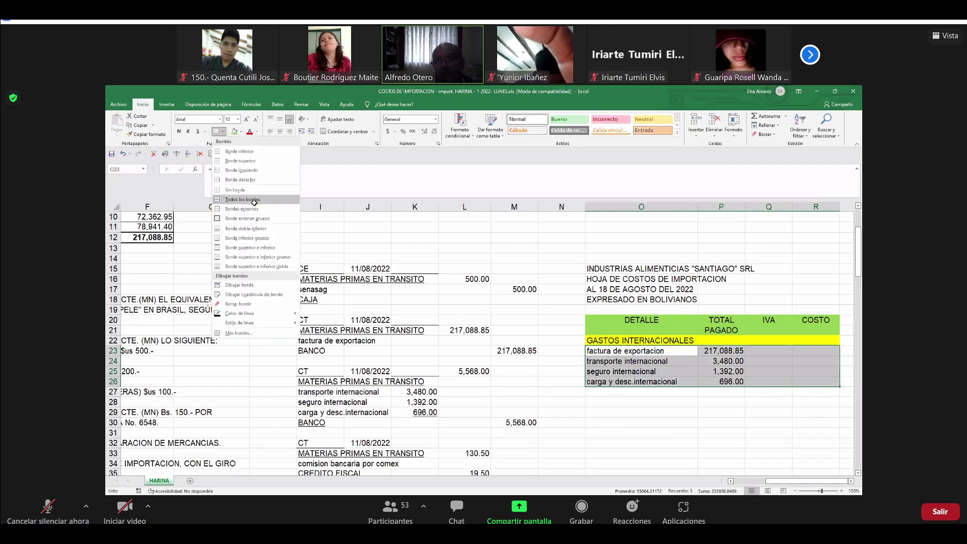
click(240, 199)
click(655, 409)
click(628, 341)
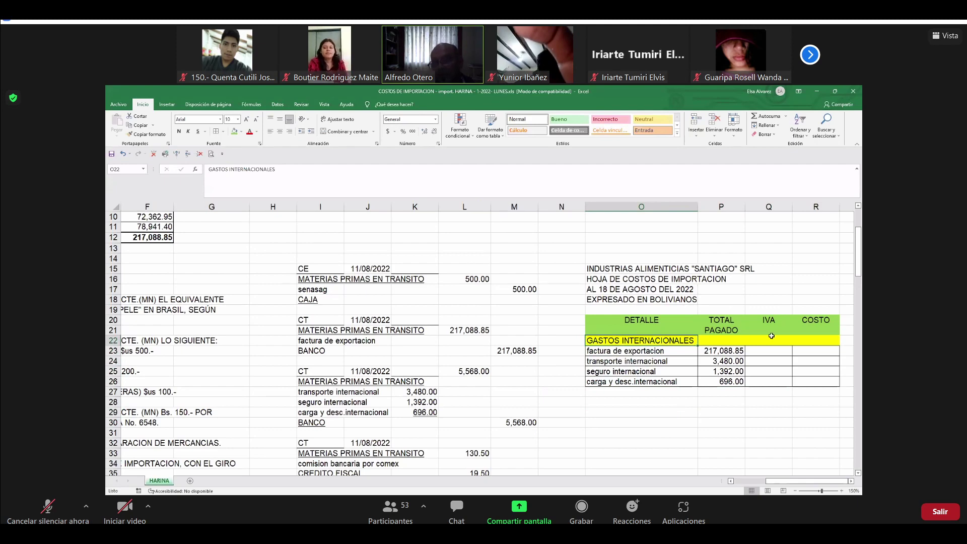
drag(771, 336, 812, 338)
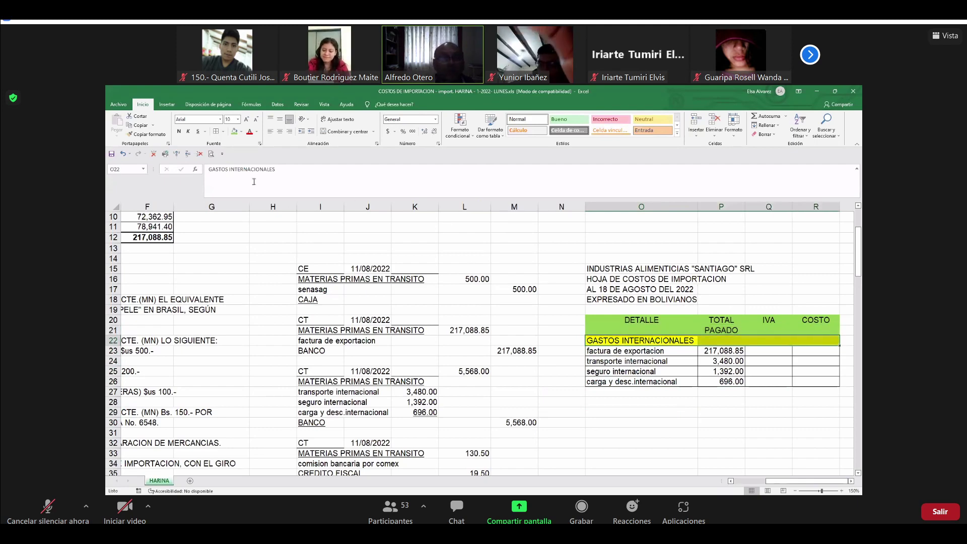
- Put a thick outside border around each two-row column header in O20:R21
click(649, 322)
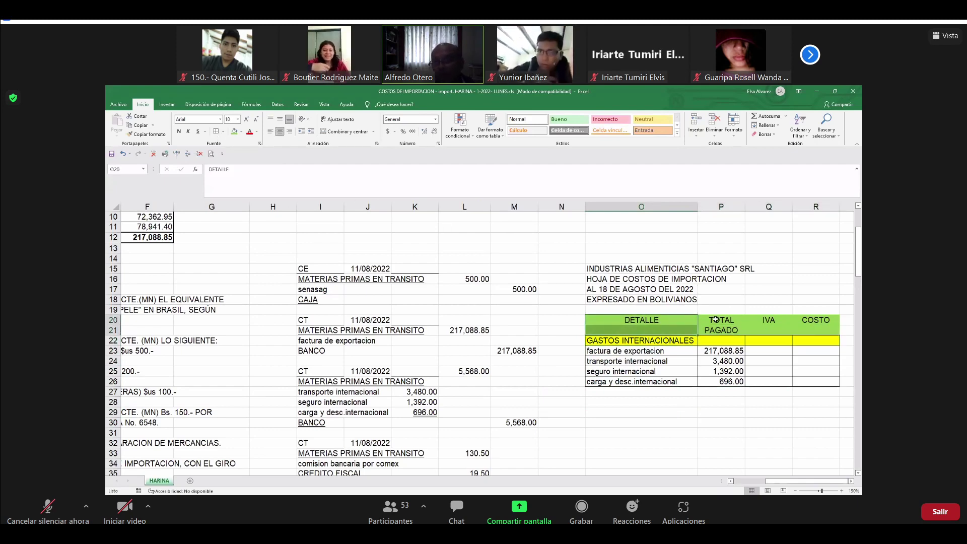
drag(716, 320, 815, 325)
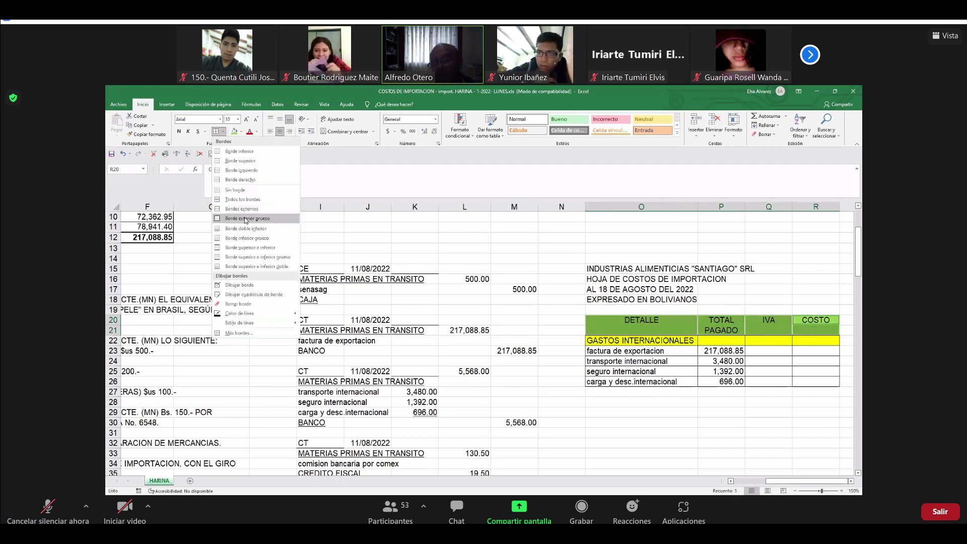
click(244, 216)
click(672, 402)
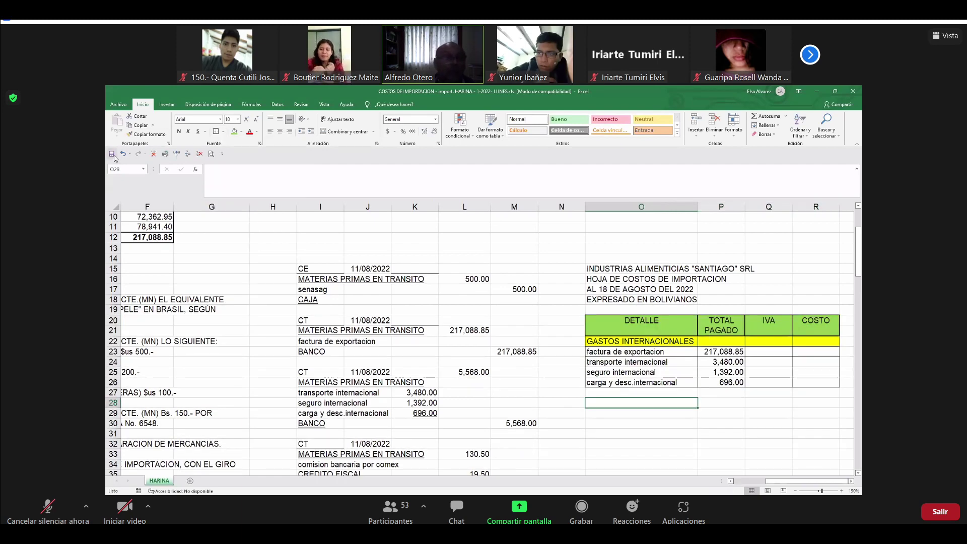
- Total the paid amounts P23:P26 with a SUMA formula in P22 on the GASTOS INTERNACIONALES row
click(727, 336)
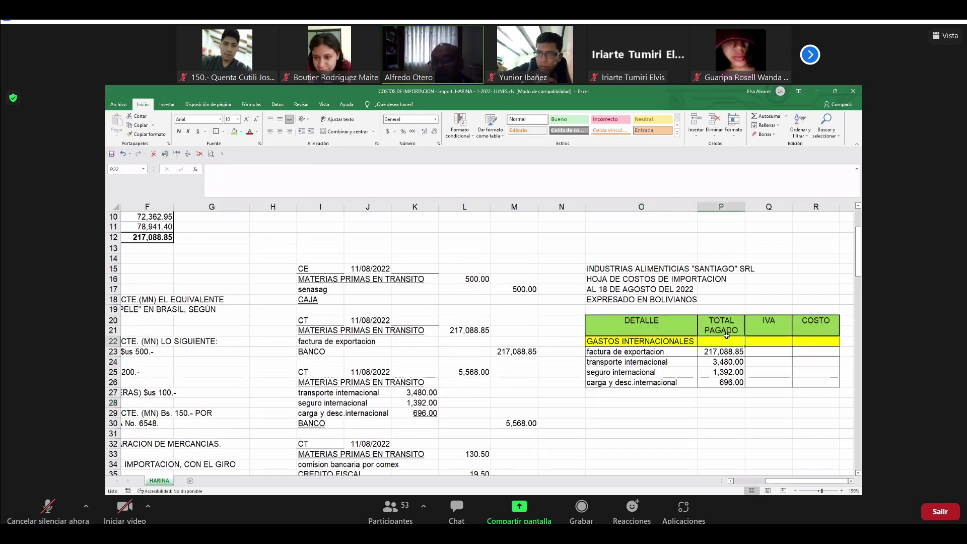
click(763, 117)
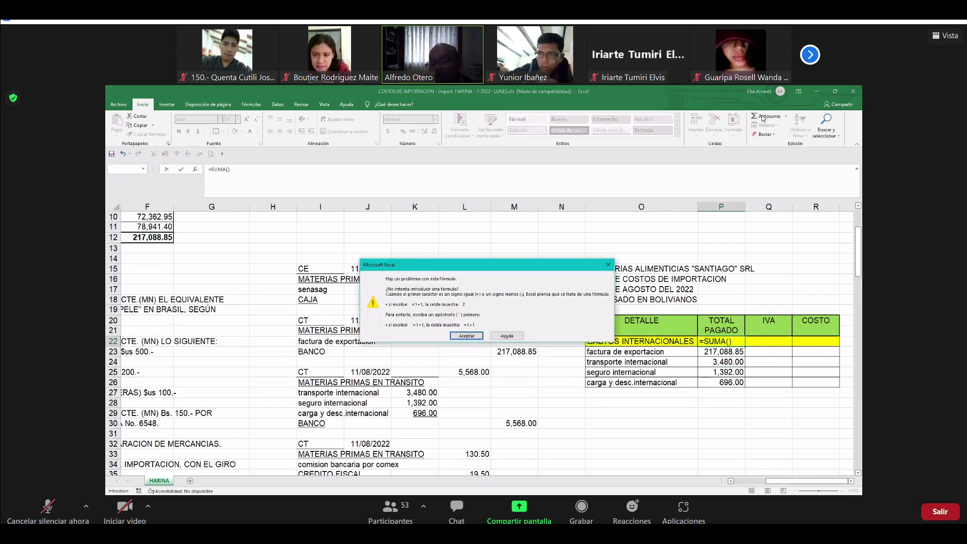
key(Escape)
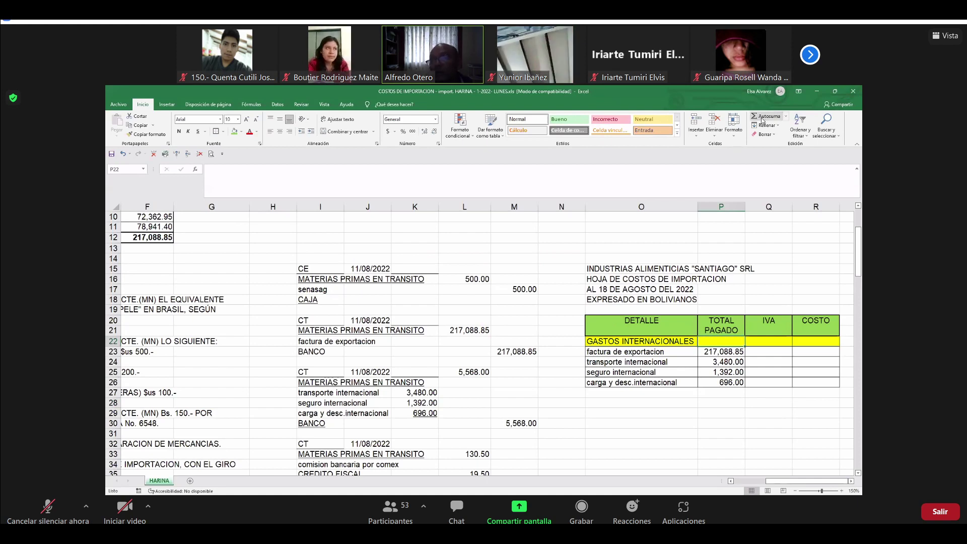
click(763, 119)
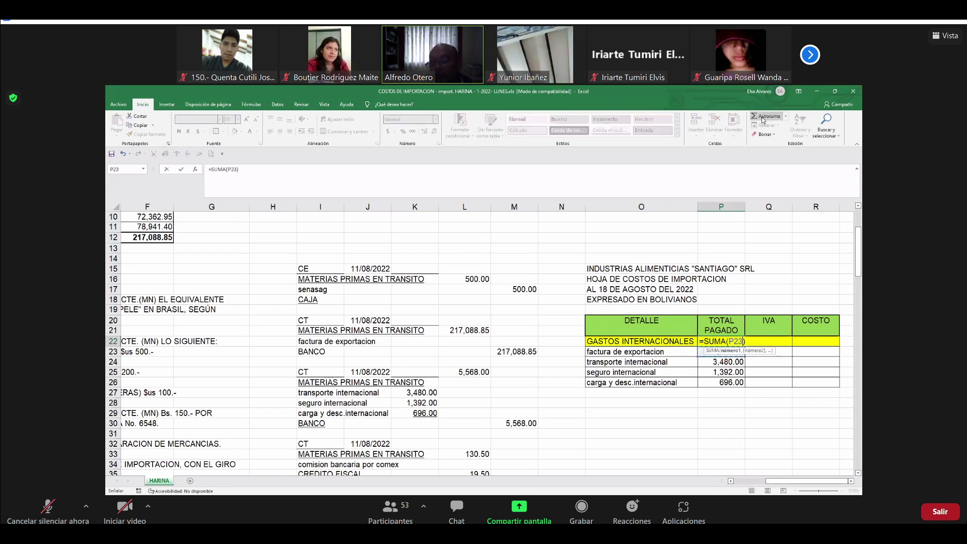
key(Return)
- Enter 0 as the IVA of each of the four international expenses in Q23:Q26
key(Right)
text(0)
key(Return)
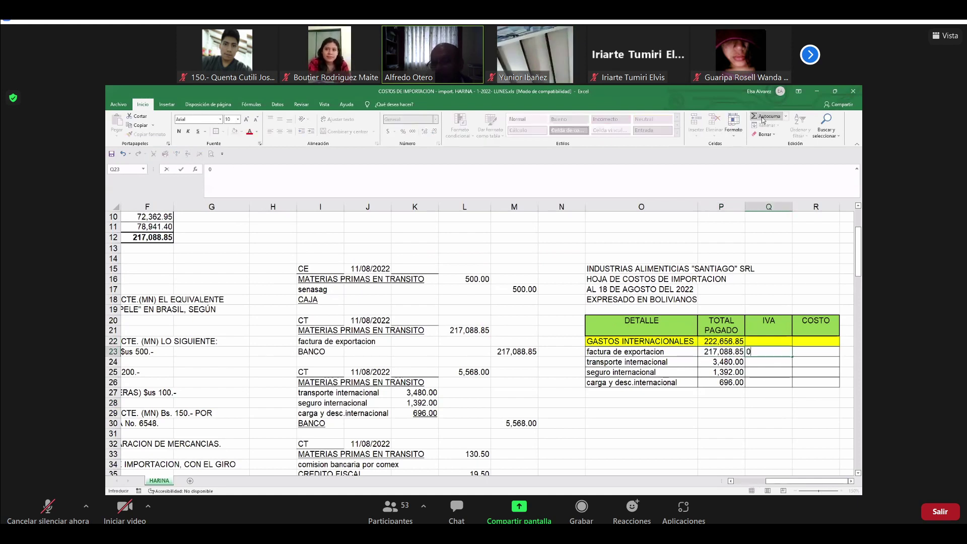
text(0)
key(Return)
text(0)
key(Return)
text(0)
key(Return)
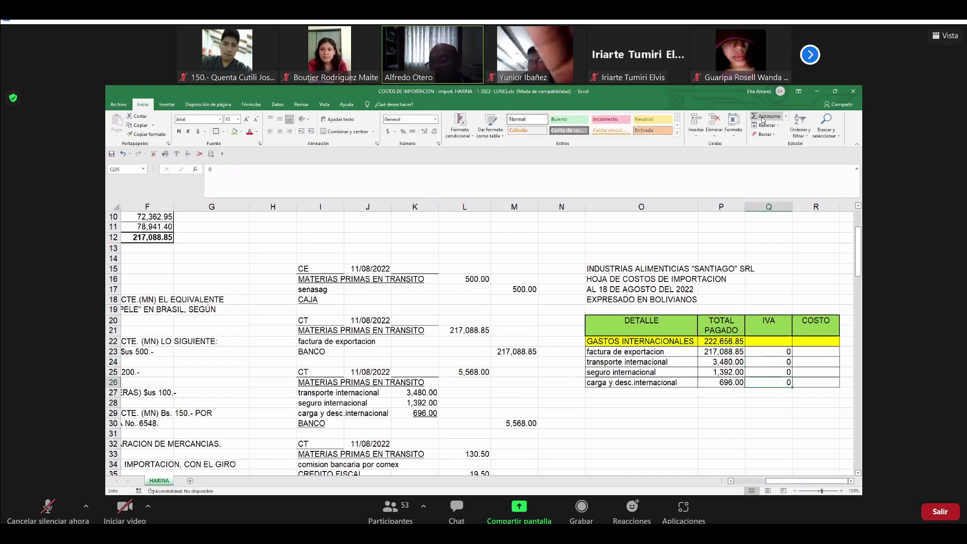
- Copy the SUMA formula from P22 to Q22:R22 on the GASTOS INTERNACIONALES row
key(Up)
key(Up)
key(Up)
key(Up)
key(Up)
key(Left)
key(ctrl+c)
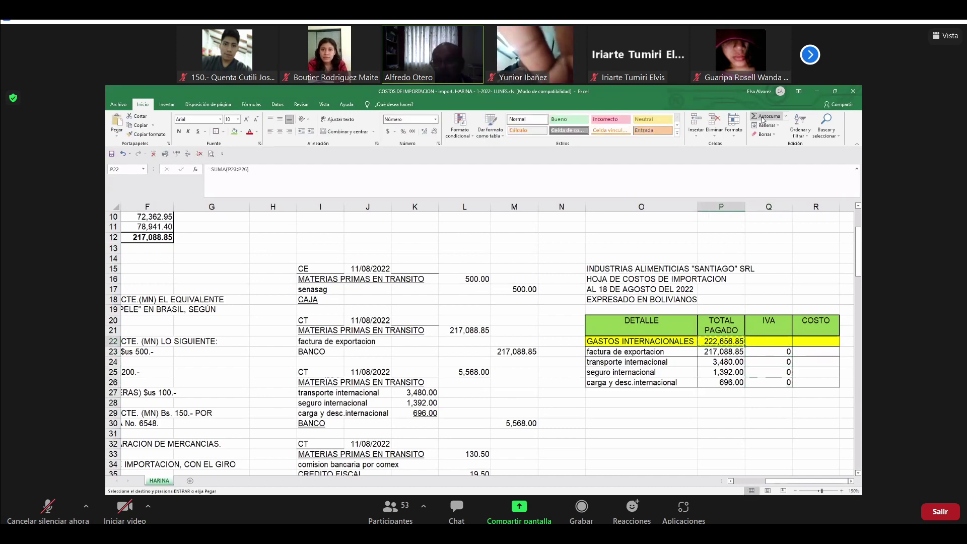
key(Right)
key(shift+Right)
key(Return)
key(Down)
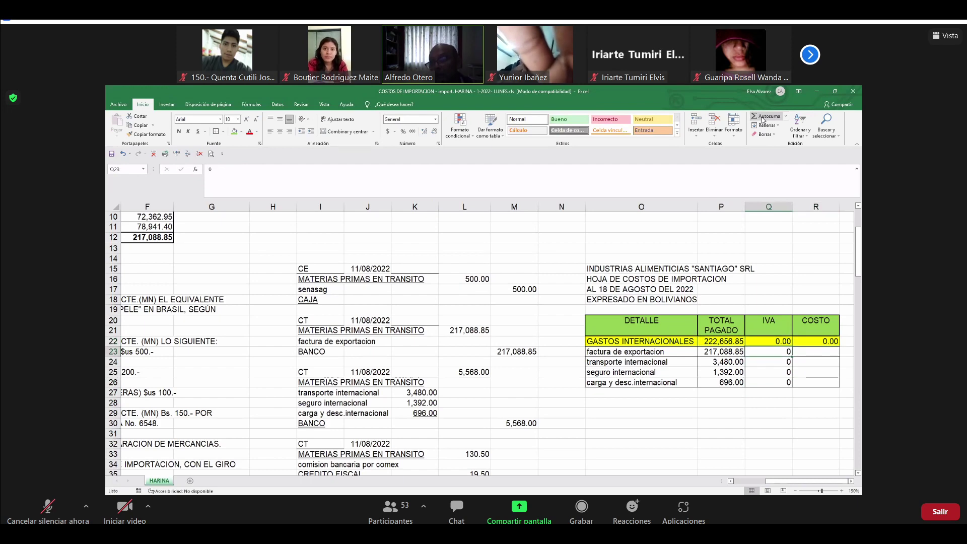
- Calculate the COSTO of factura de exportacion in R23 with the formula =+P23-Q23
key(Right)
text(+)
key(Left)
key(Left)
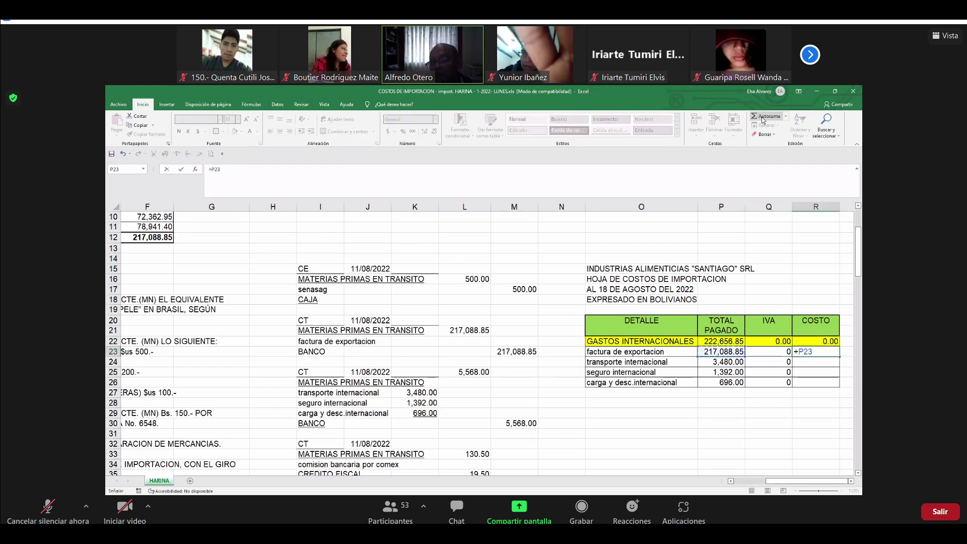
key(Return)
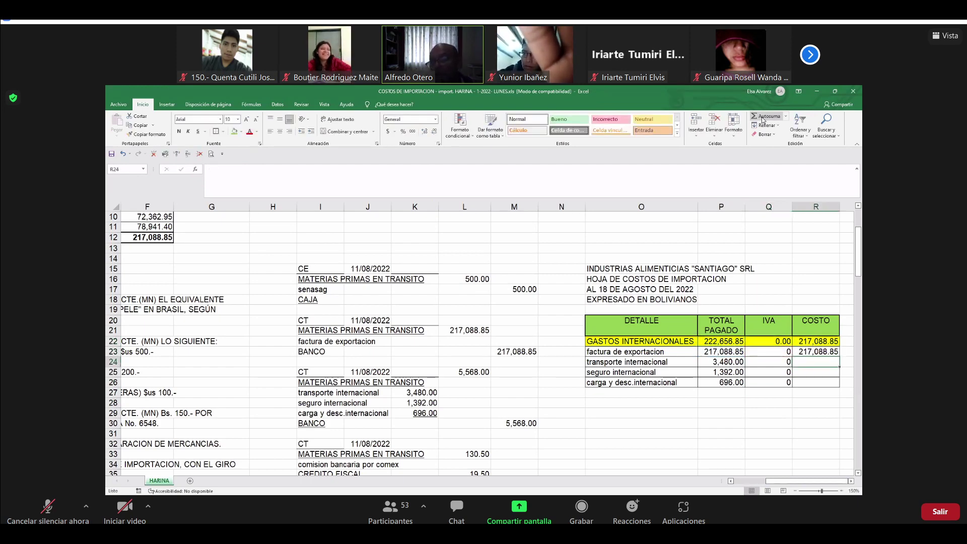
- Copy the COSTO formula from R23 to the other three international expenses in R24:R26
key(Up)
key(ctrl+c)
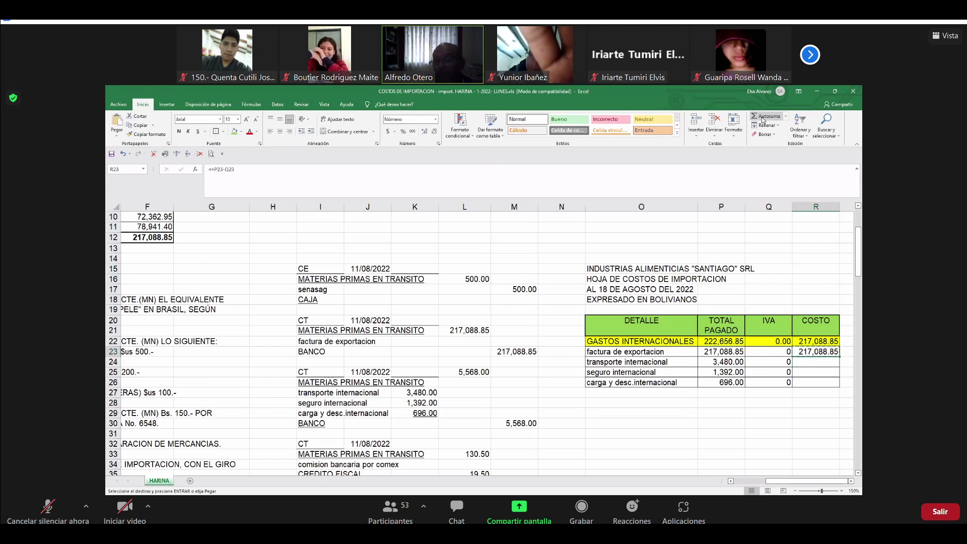
key(Down)
key(shift+Down)
key(shift+Down)
key(Return)
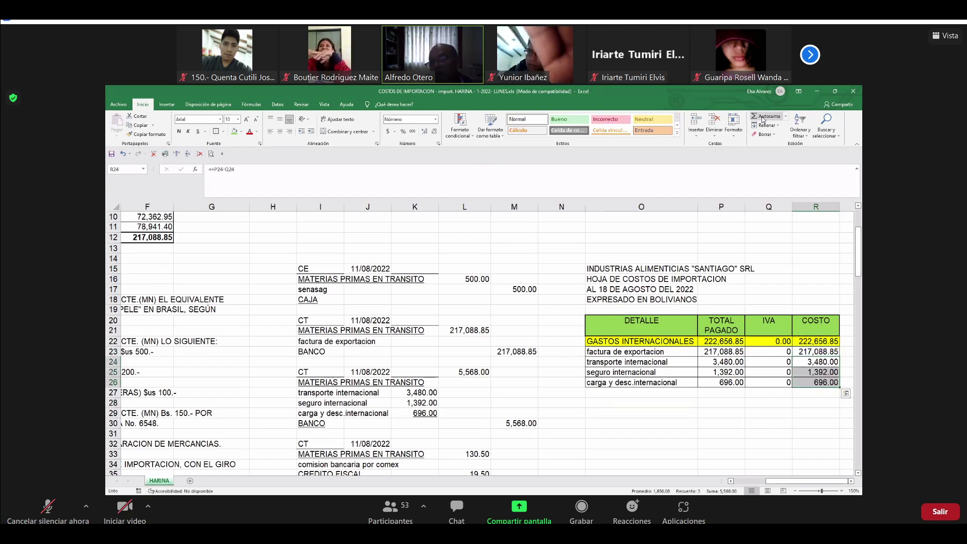
click(776, 372)
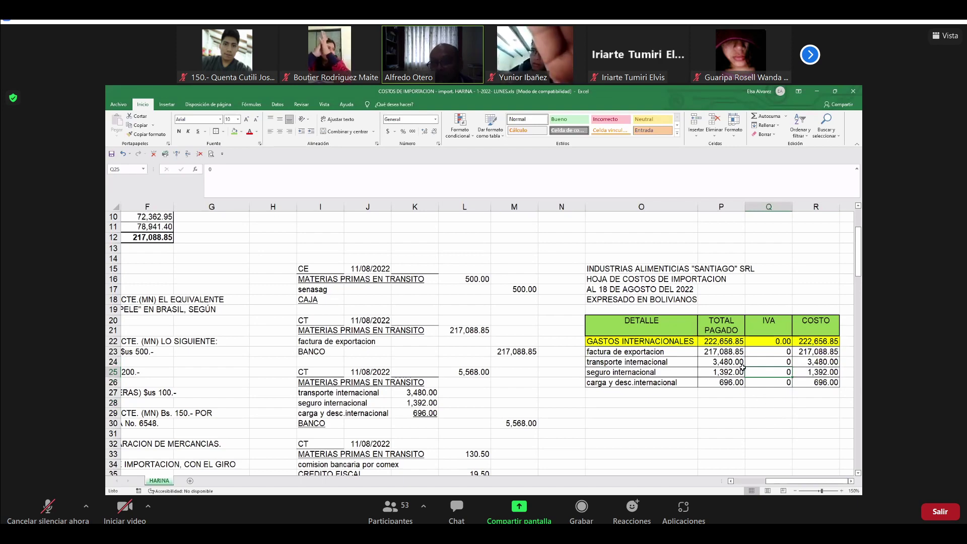
- Enter GASTOS NACIONALES as a section heading in O27 below the international expenses
click(649, 394)
text(GAST)
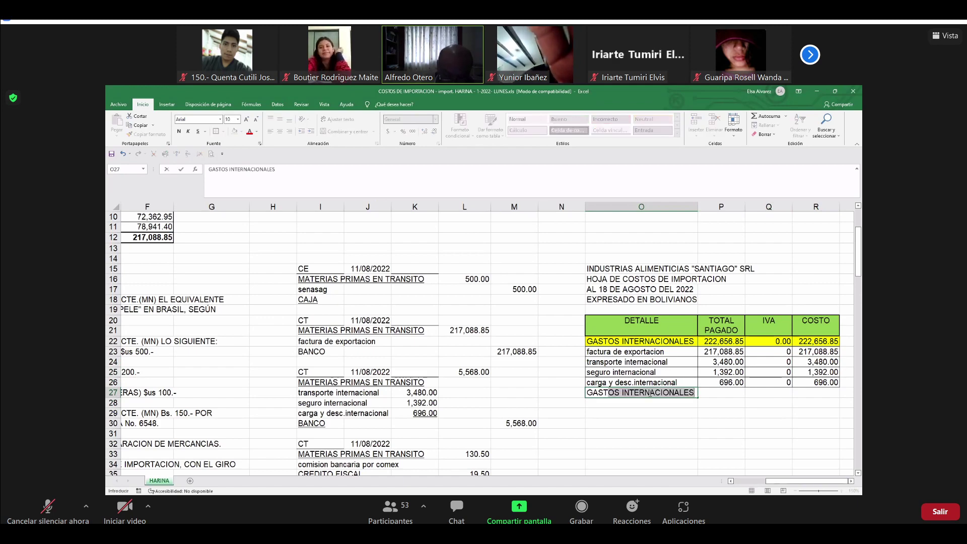
text(OS NACIONA)
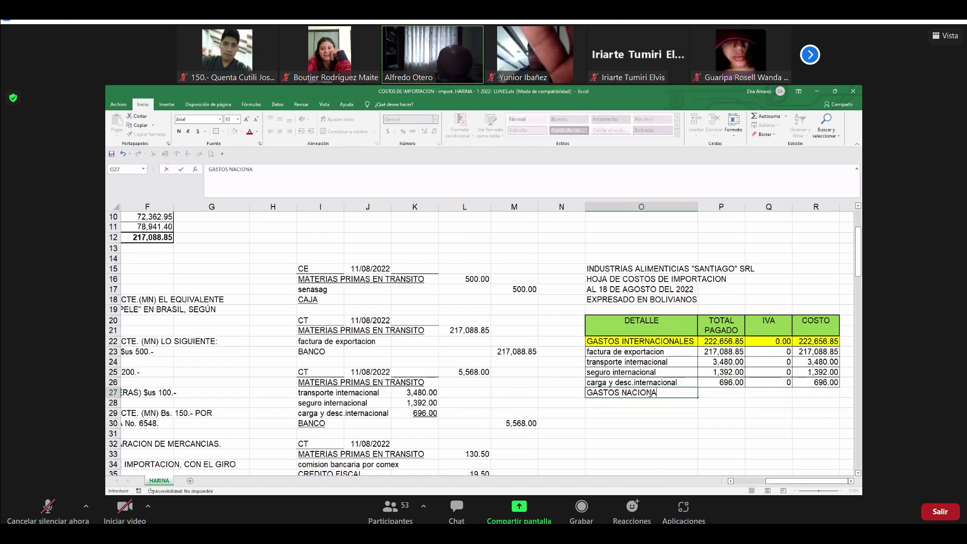
text(LES)
- Apply all borders to the national expenses block O27:R34
key(shift+Right)
key(shift+Right)
key(shift+Right)
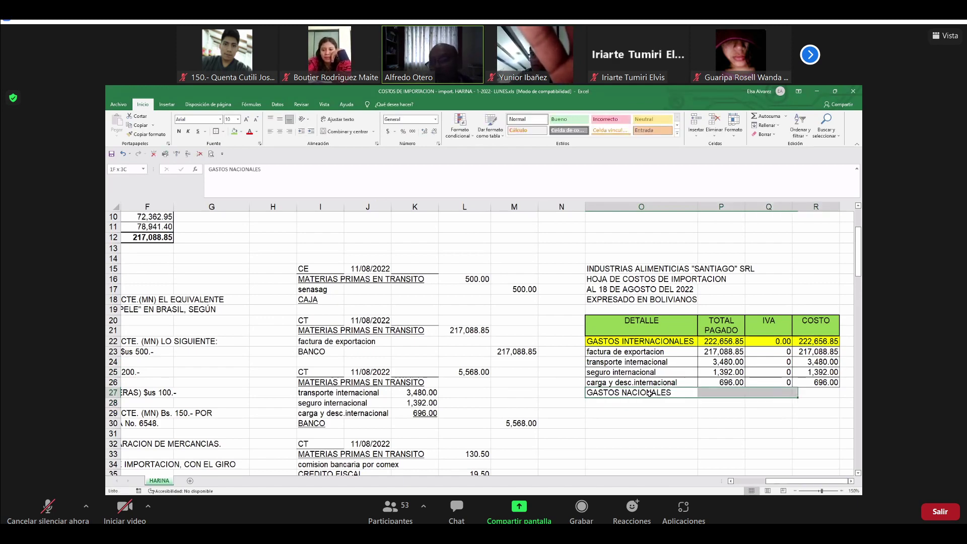
key(shift+Down)
key(shift+Down)
key(shift+Down)
key(shift+Down)
key(shift+Down)
key(shift+Down)
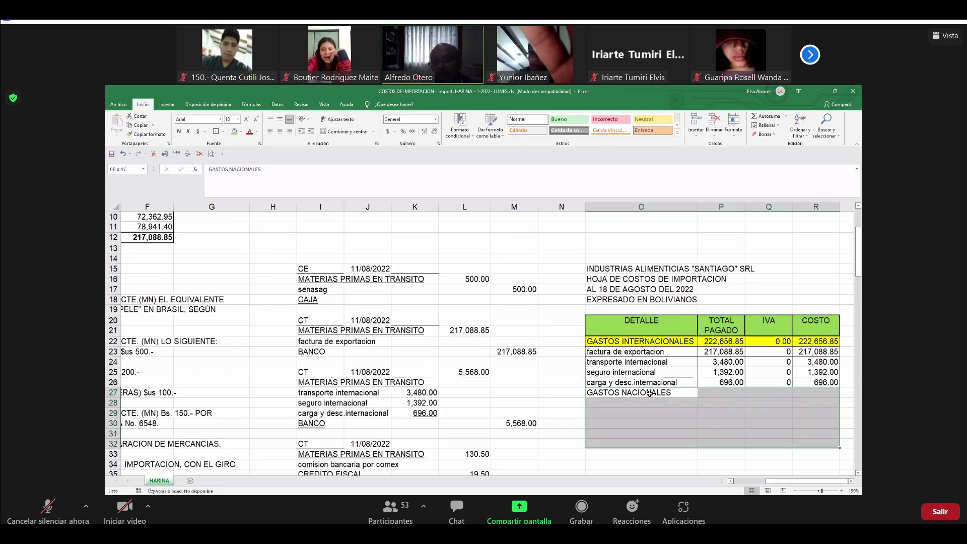
key(shift+Down)
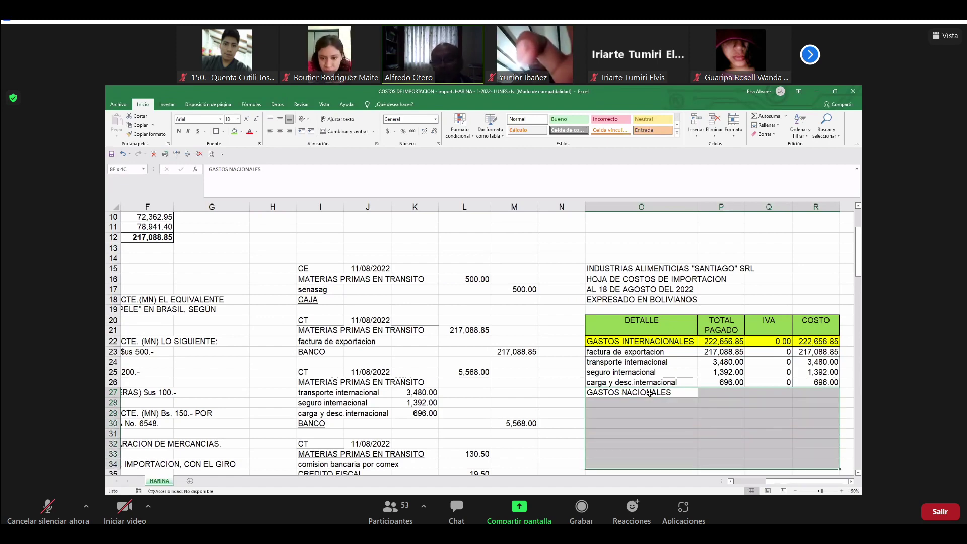
click(224, 132)
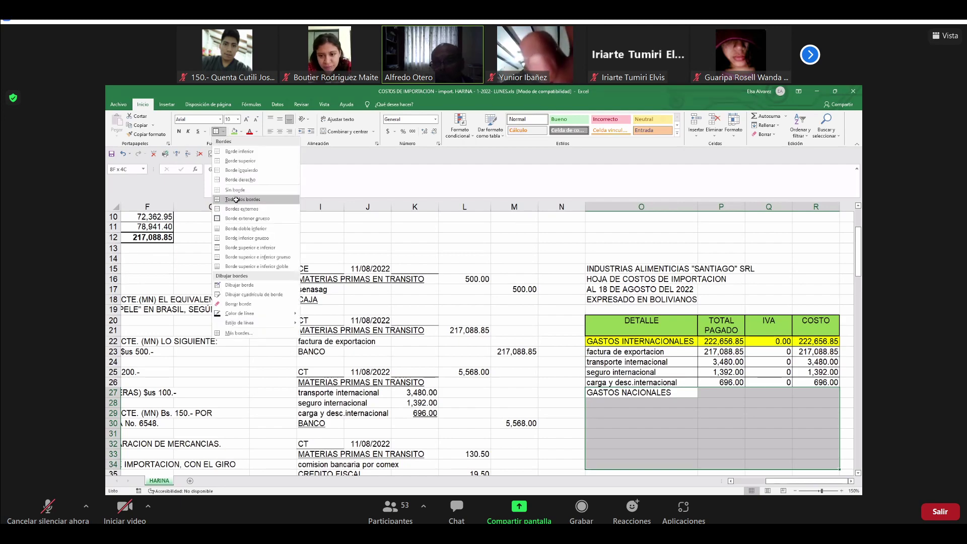
click(236, 200)
- Fill the GASTOS NACIONALES row O27:R27 with yellow
key(shift+Up)
key(shift+Up)
key(shift+Up)
key(shift+Up)
key(shift+Up)
key(shift+Up)
key(shift+Up)
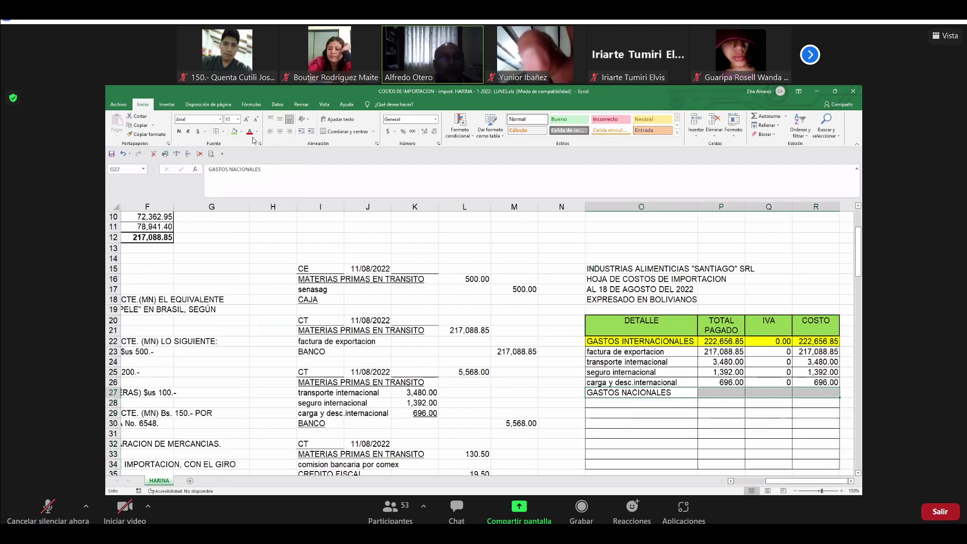
click(241, 132)
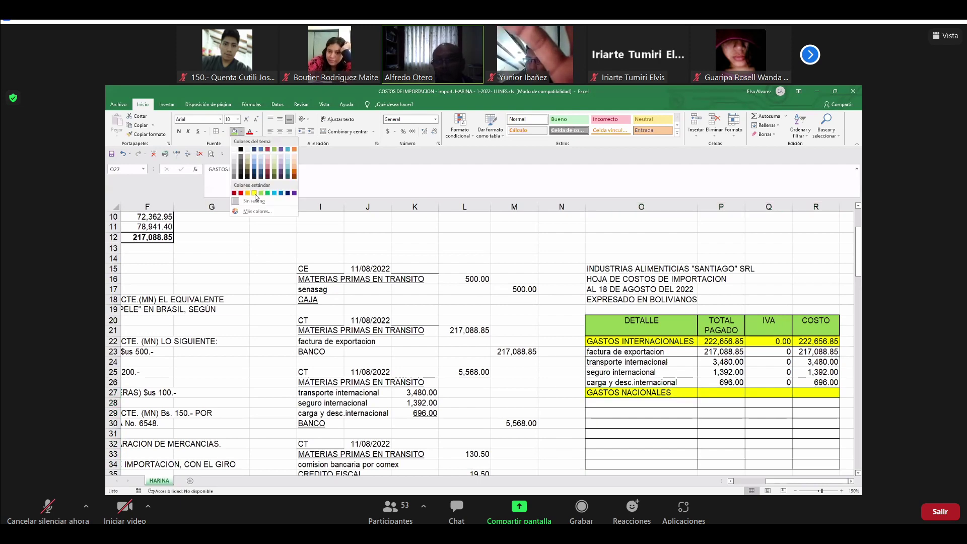
click(255, 195)
- List SENASAG, GRAVAMEN ARANCELARIO and IVA IMPORTACION in O28:O30 under GASTOS NACIONALES
scroll(554, 352, down, 2)
click(629, 403)
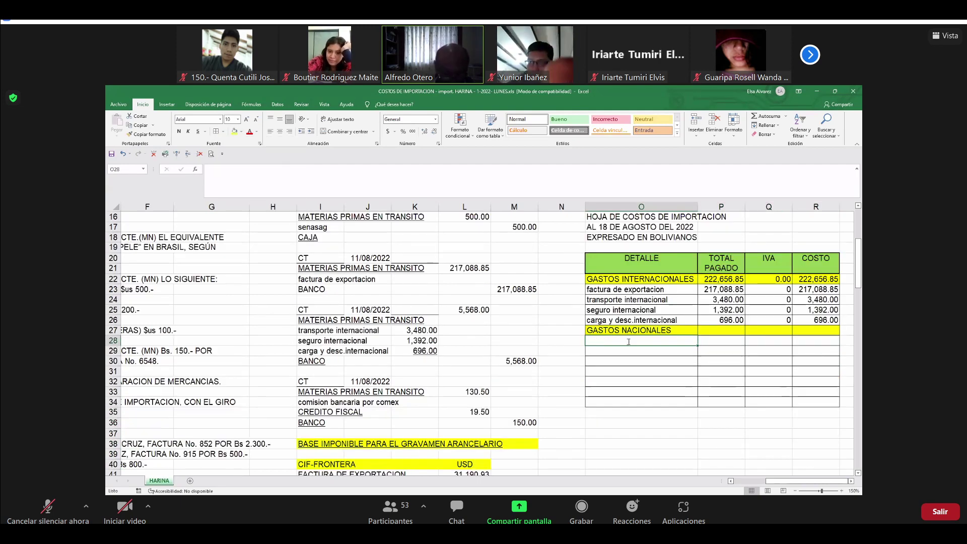
text(SENASAG)
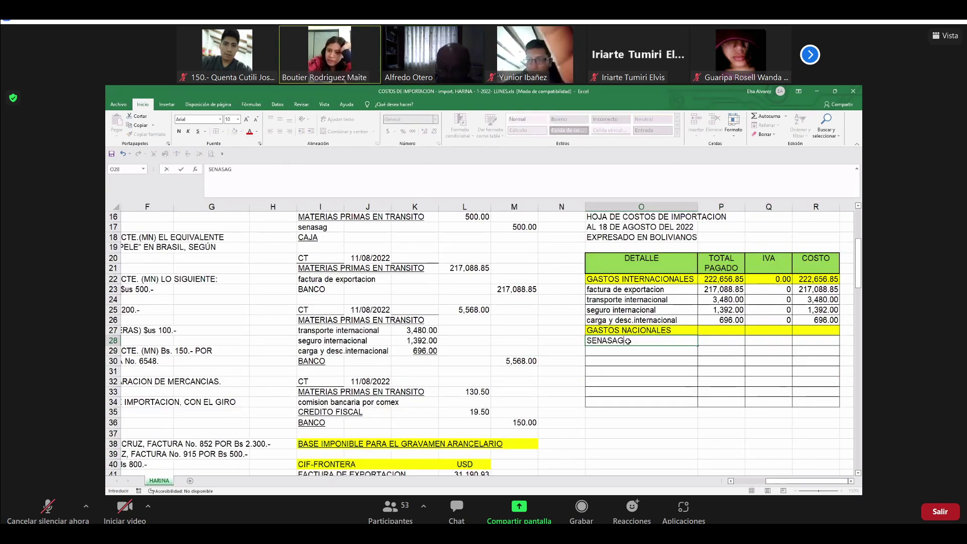
key(Return)
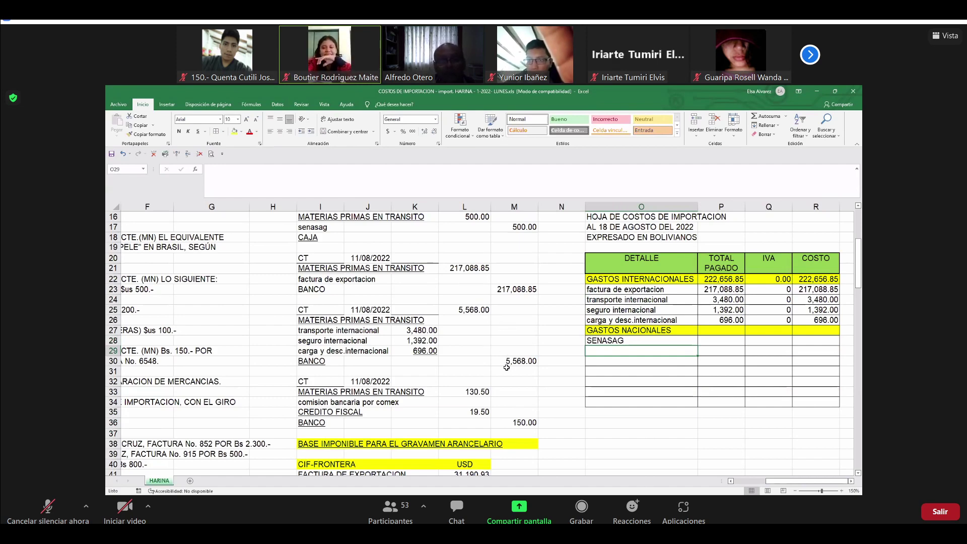
scroll(508, 368, down, 3)
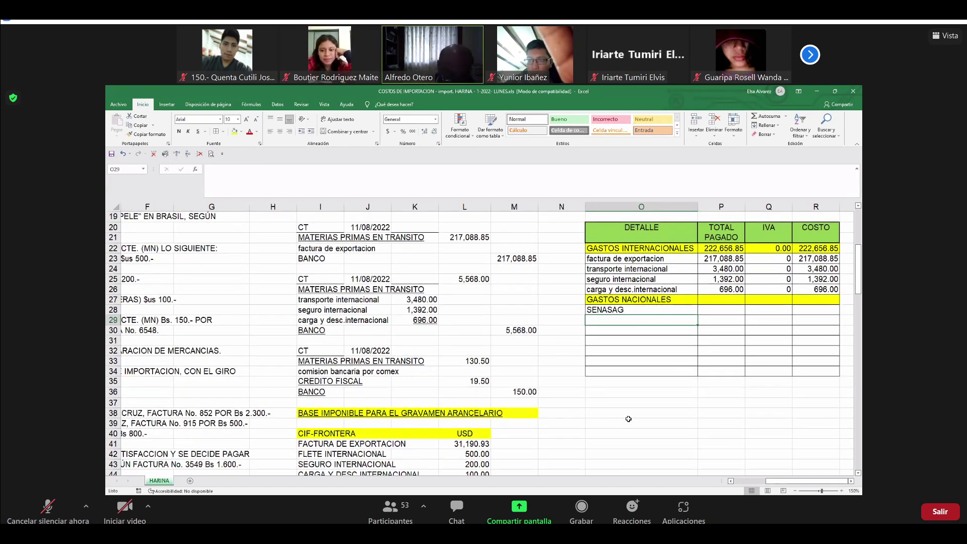
text(GRAVAMEN ARANCE)
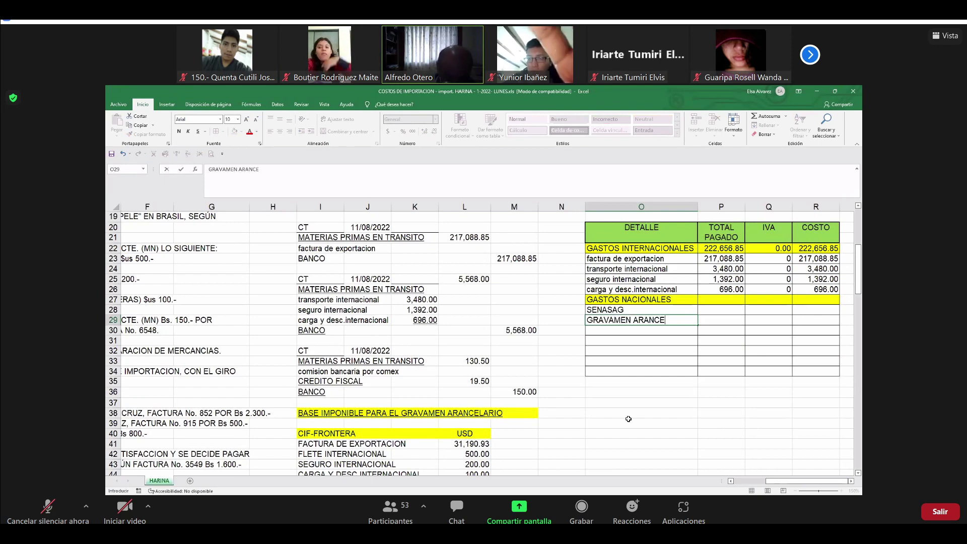
text(LARIO)
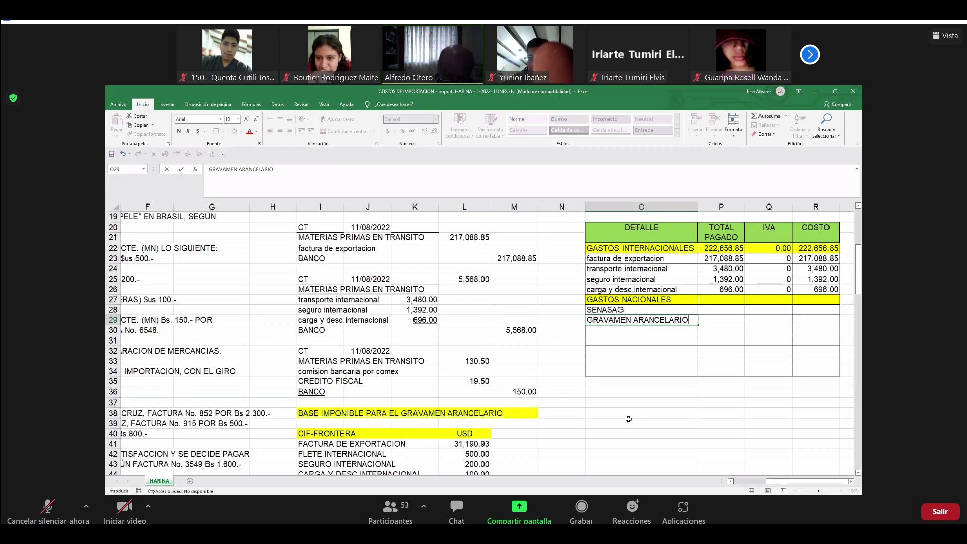
key(Return)
text(IVA IMP)
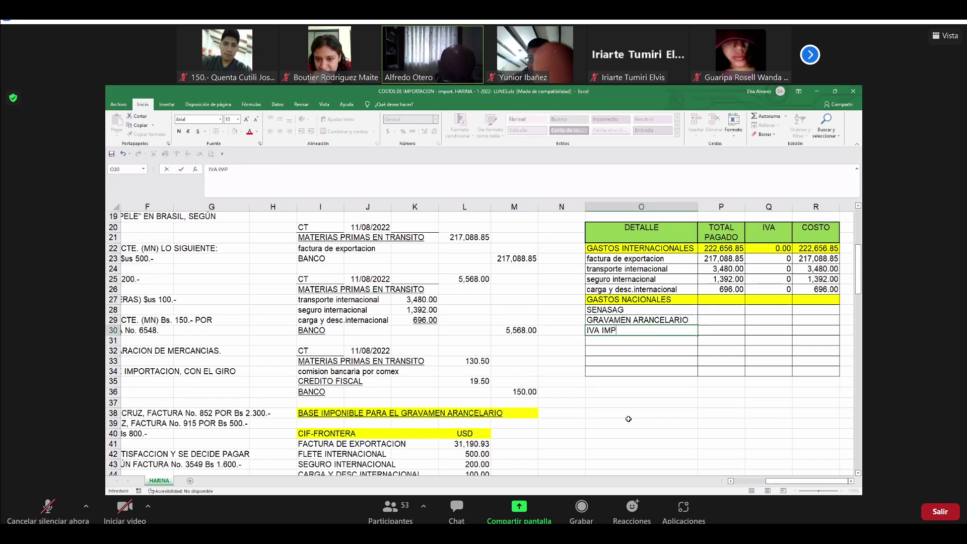
text(ORTACION)
key(Return)
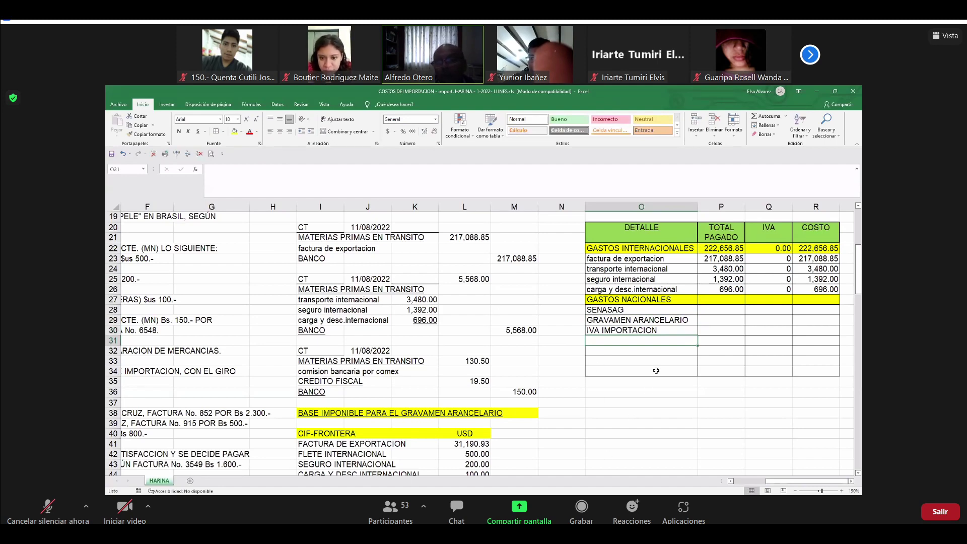
- Move the whole cost sheet O15:R34 down so that it starts at O47, beside the tax table and national expense entries
scroll(656, 371, down, 2)
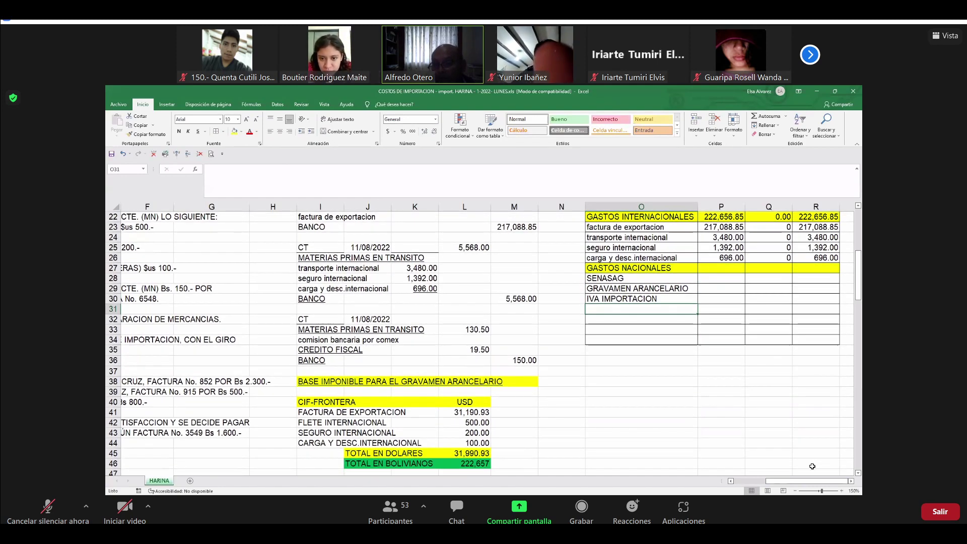
scroll(801, 456, up, 1)
scroll(681, 326, up, 2)
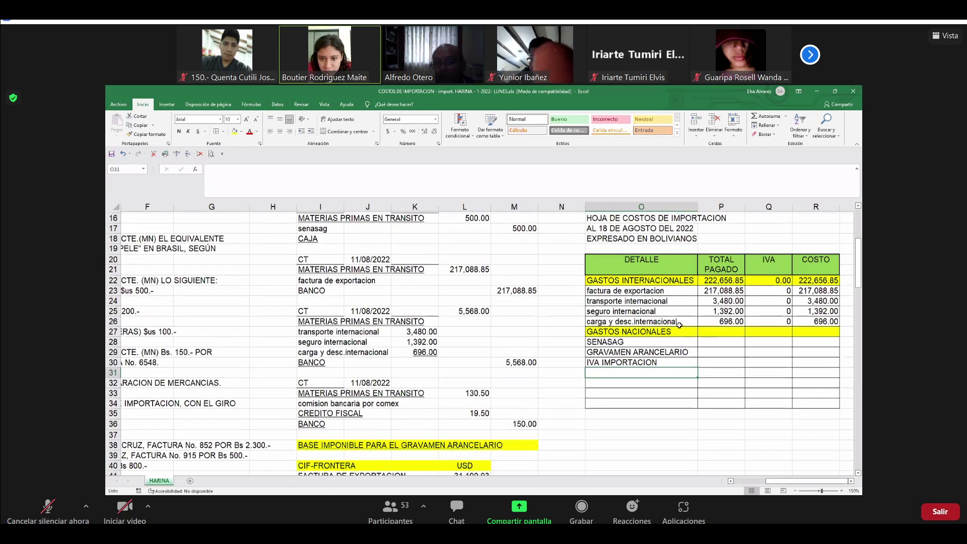
scroll(679, 325, up, 2)
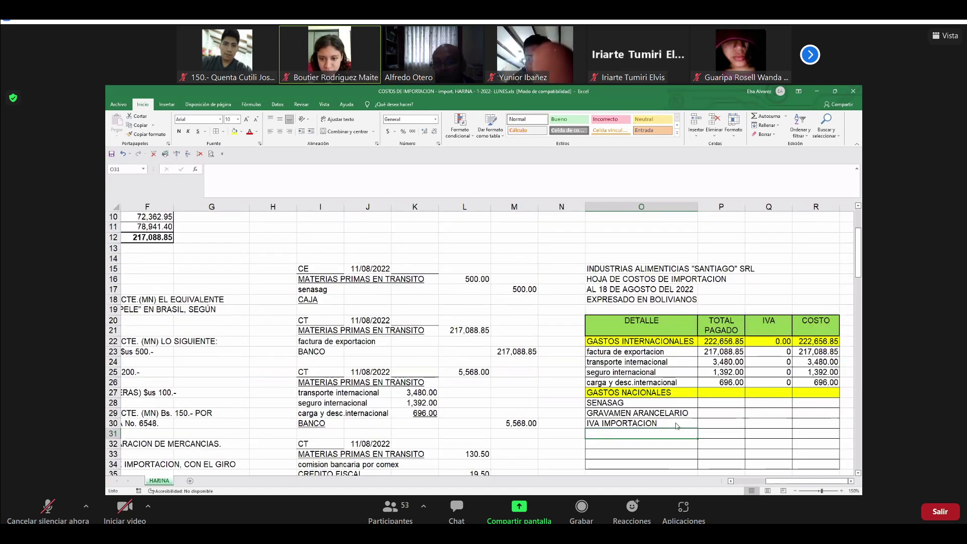
key(ctrl+a)
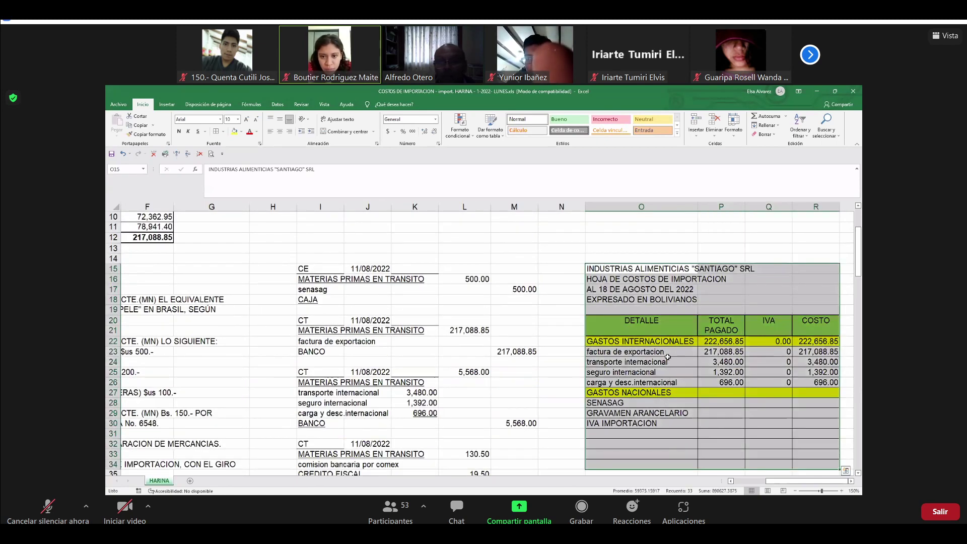
scroll(668, 357, down, 5)
scroll(664, 313, down, 1)
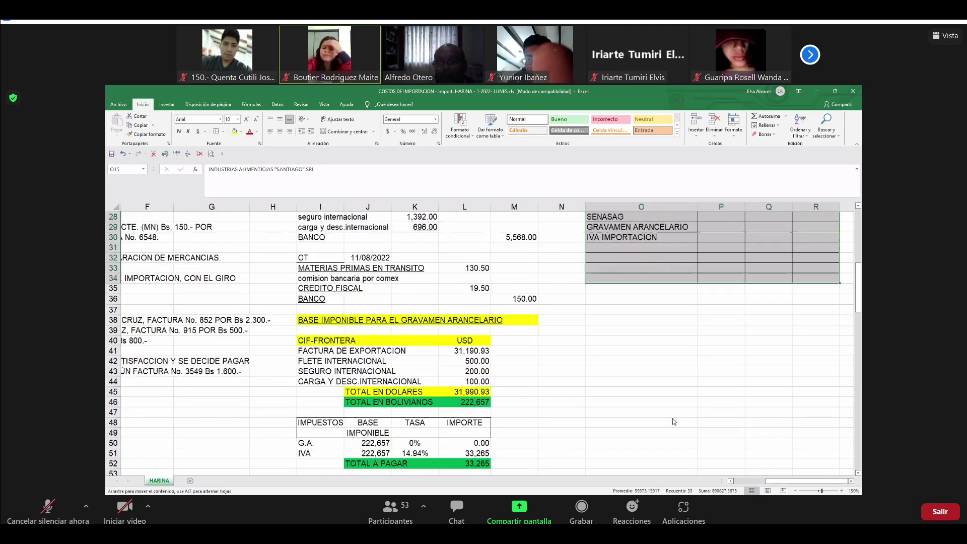
drag(672, 418, 673, 419)
scroll(657, 414, down, 4)
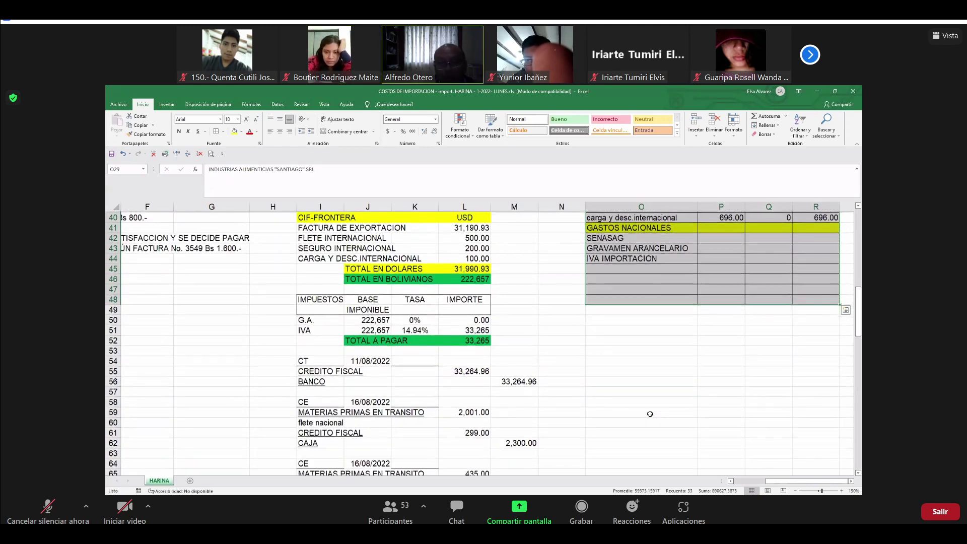
drag(663, 368, 663, 369)
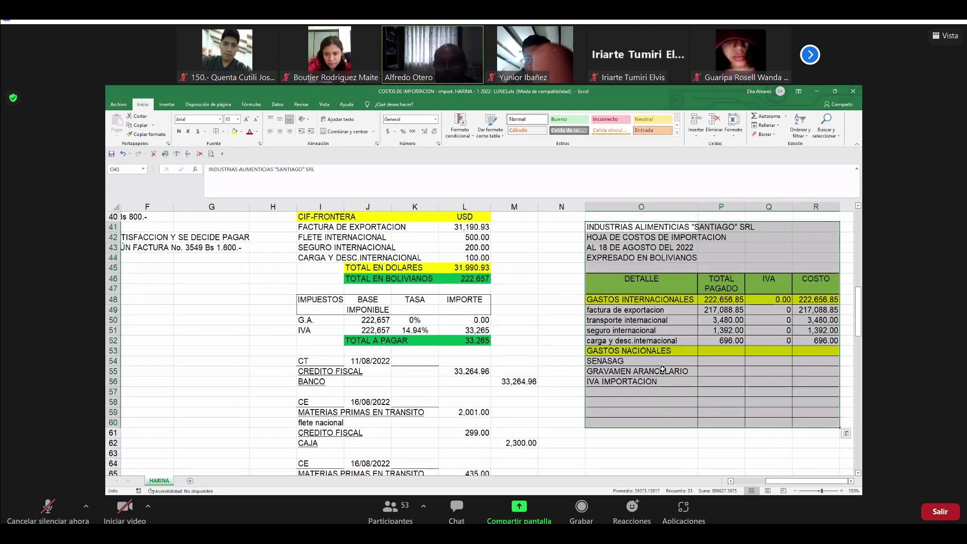
scroll(663, 393, down, 2)
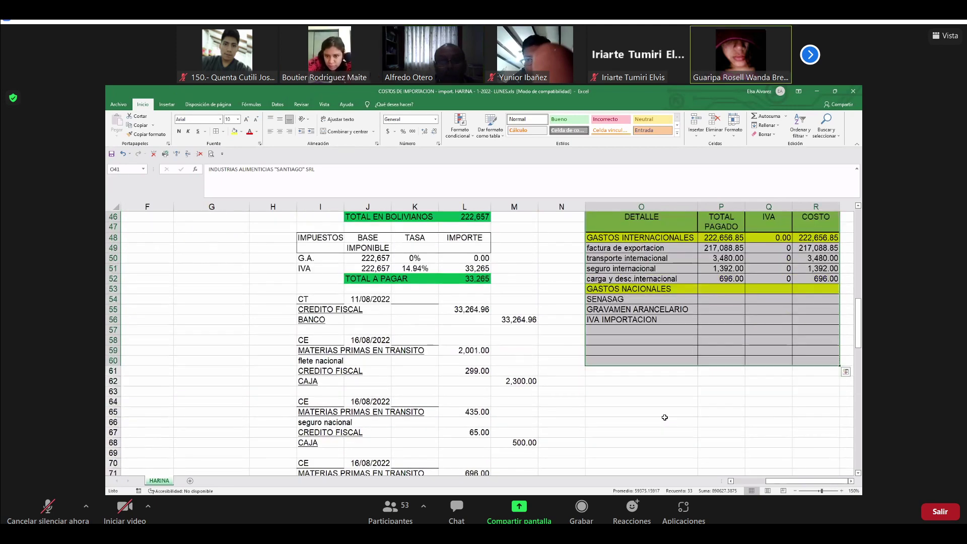
drag(665, 418, 665, 419)
scroll(665, 418, down, 1)
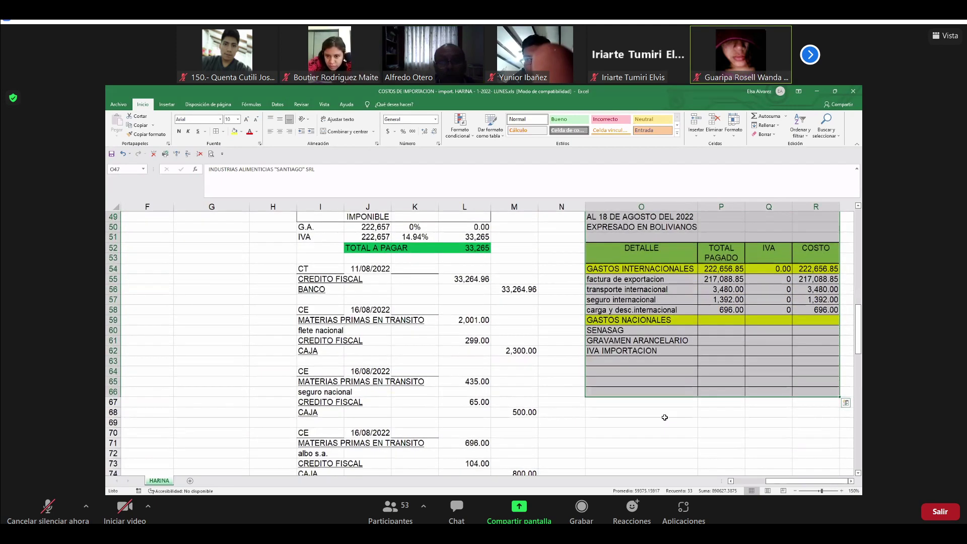
- List FLETE, seguro internacional and ALBO S.A. in O63:O65 under GASTOS NACIONALES
click(652, 366)
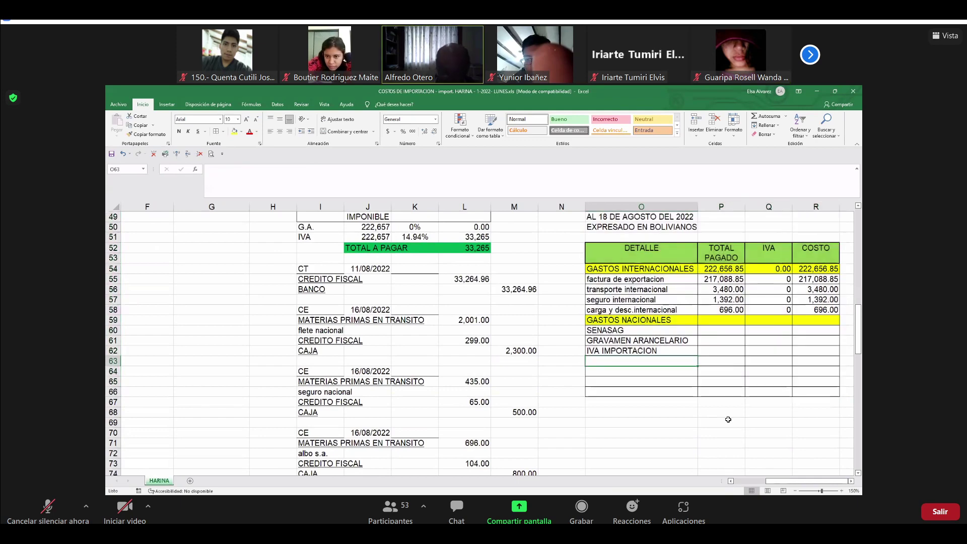
text(FLETE)
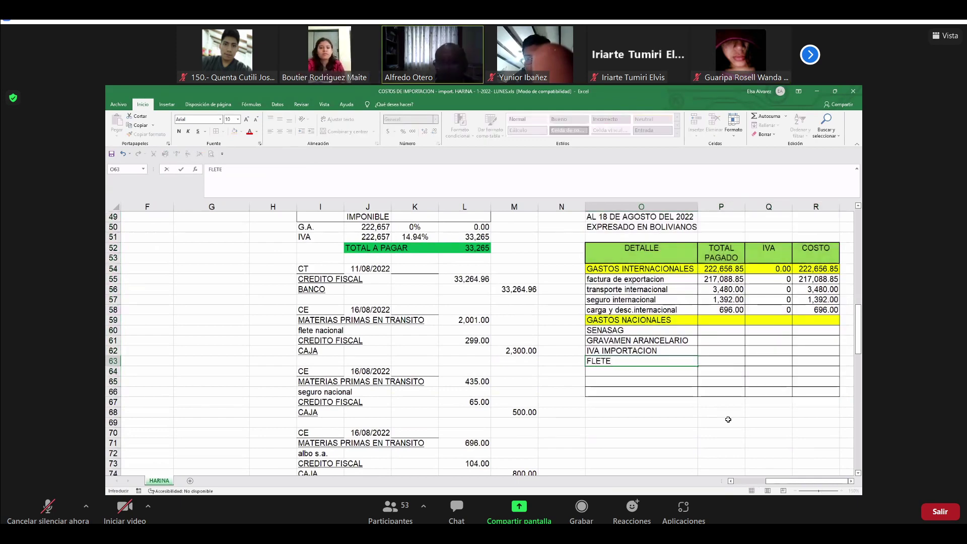
key(Return)
text(SEGURO internacional)
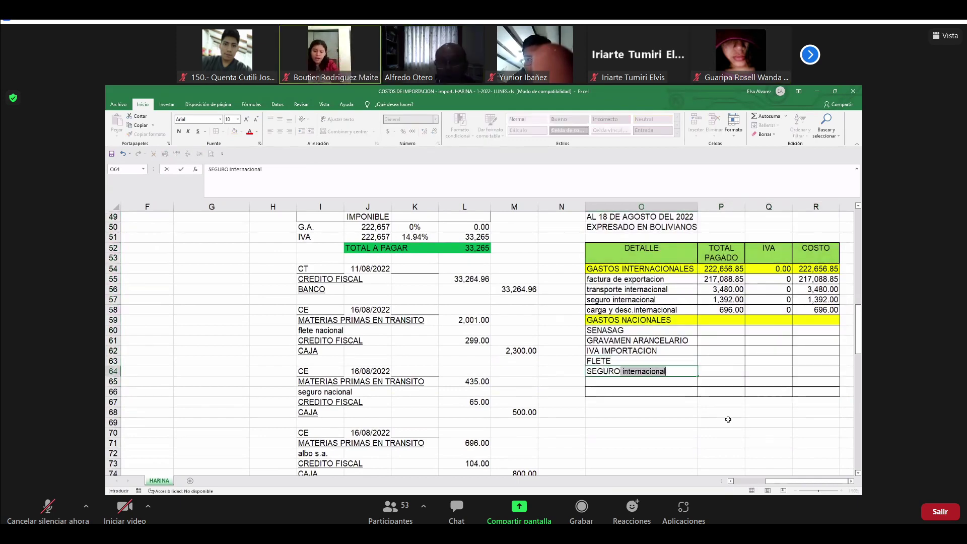
key(Return)
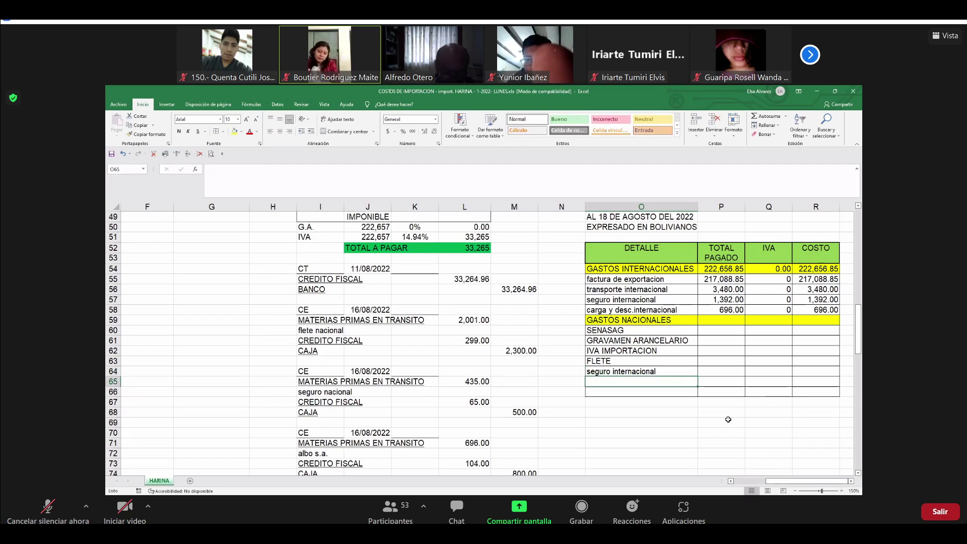
text(ALBO S.A.)
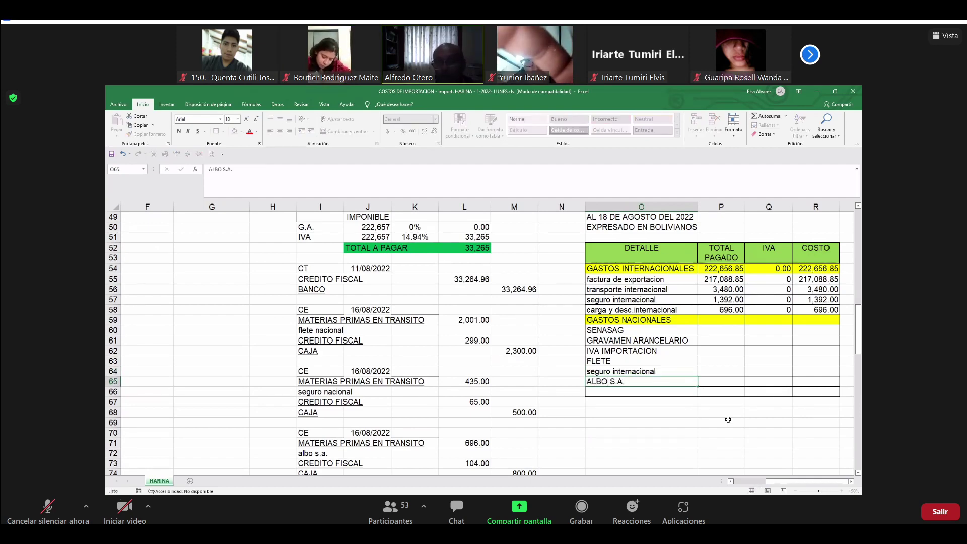
key(Return)
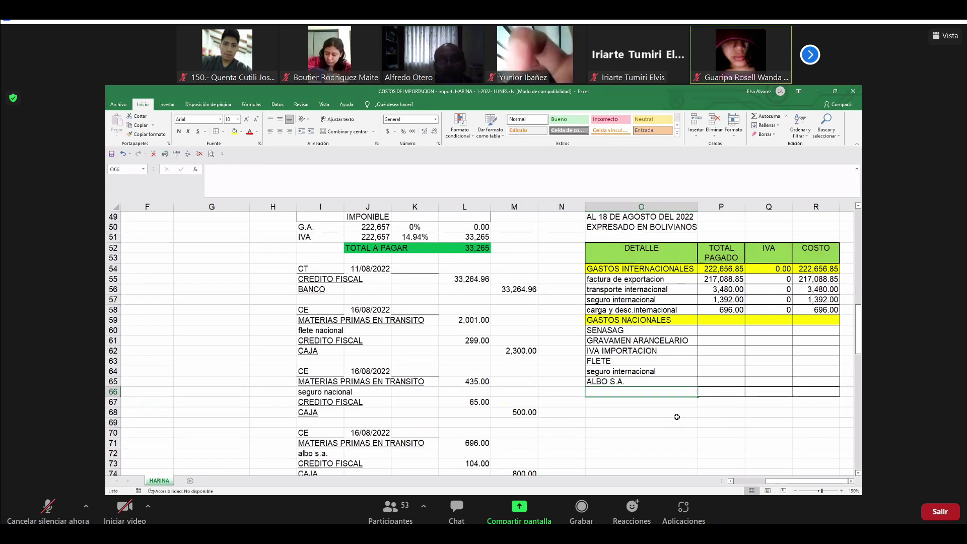
- Enter COMISION AGENCIA ADUANERA in O66 and reduce its font size to 9
scroll(676, 417, down, 1)
scroll(676, 417, down, 1)
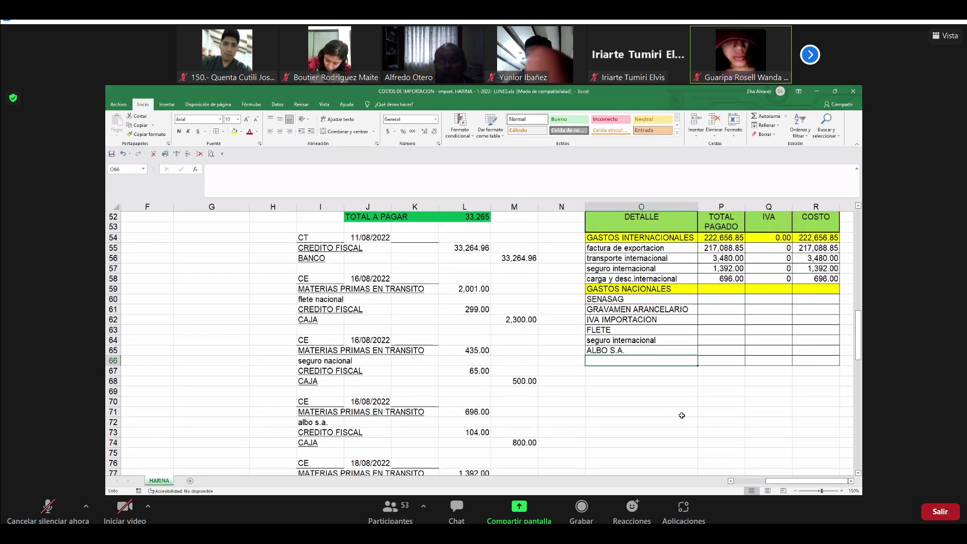
scroll(676, 417, down, 3)
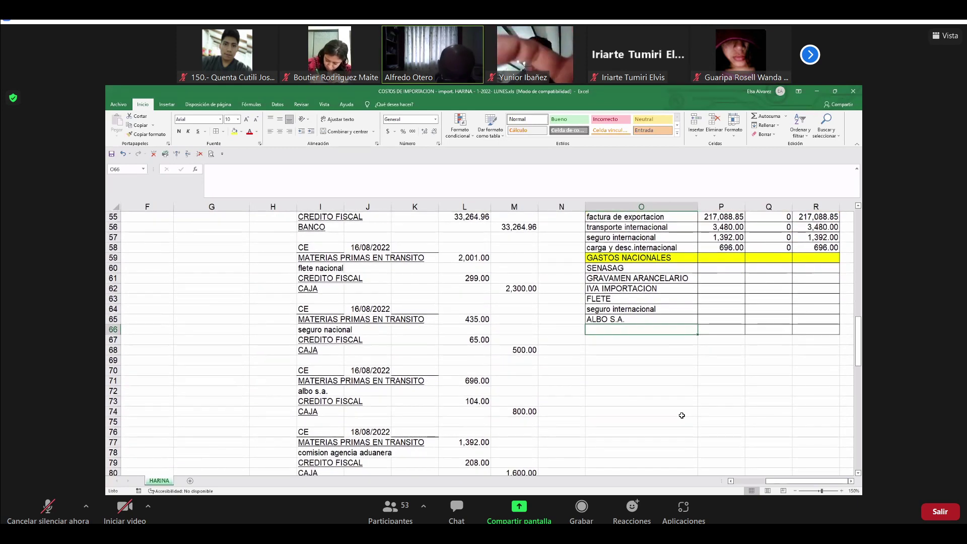
text(COMISION AGENCIA )
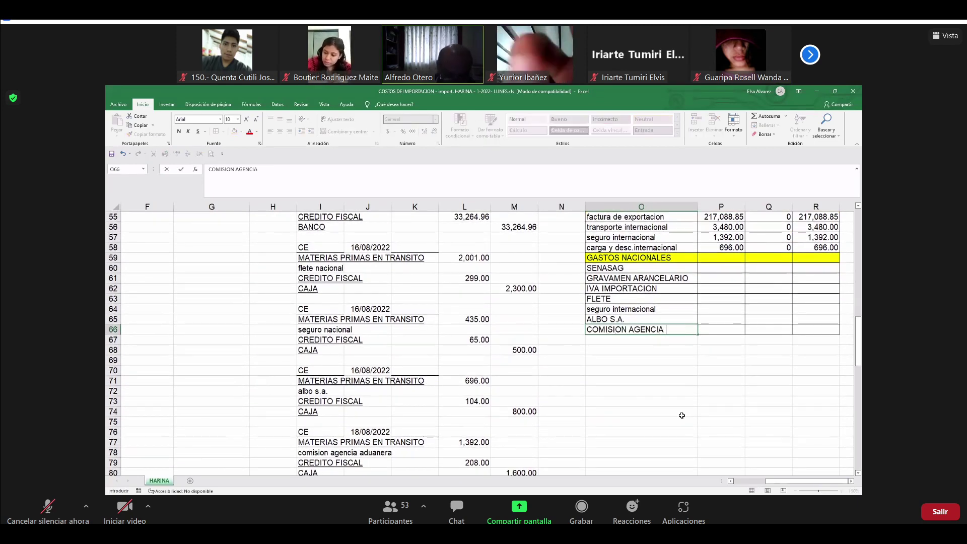
text(ADUABER)
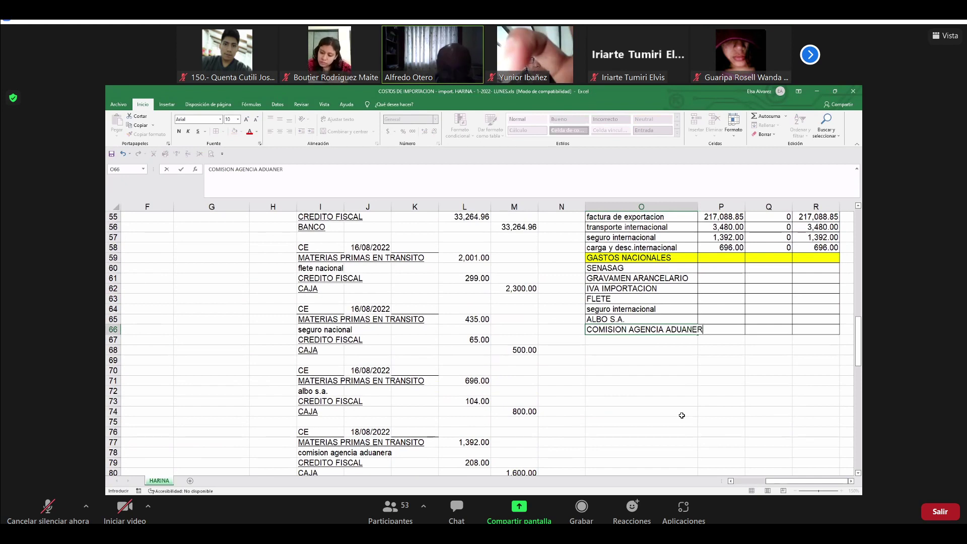
text(A)
key(ctrl+Return)
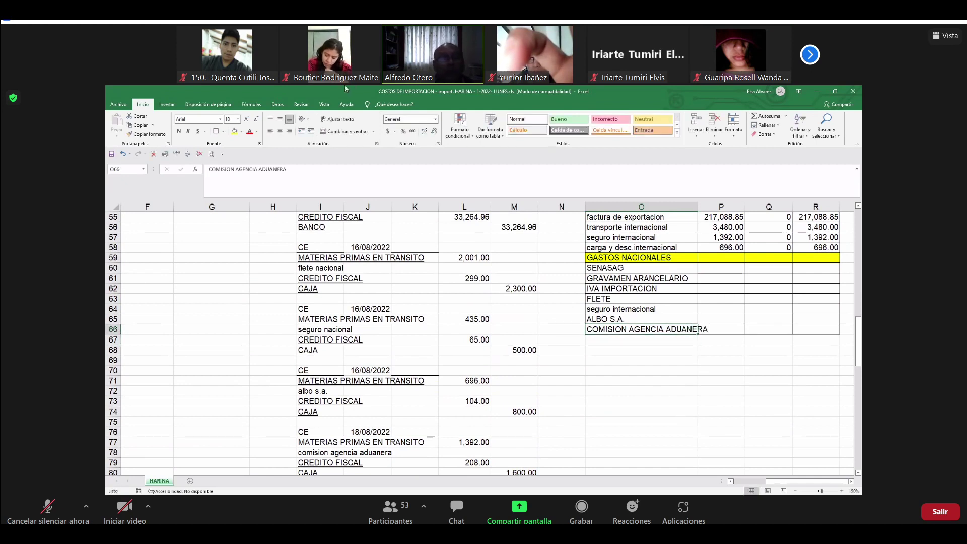
click(238, 119)
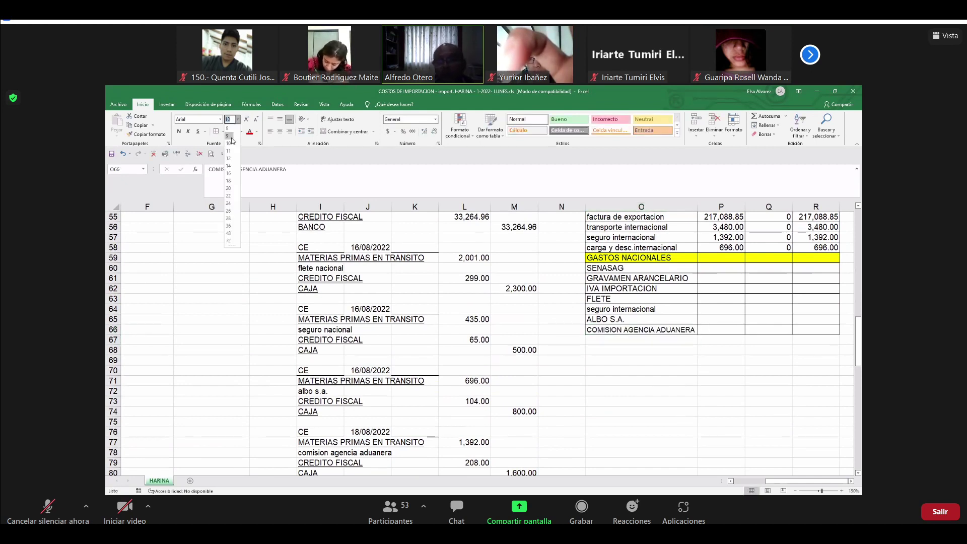
- Apply all borders and a green fill to the closing row O67:R67 of the cost sheet
click(612, 343)
drag(612, 343, 826, 342)
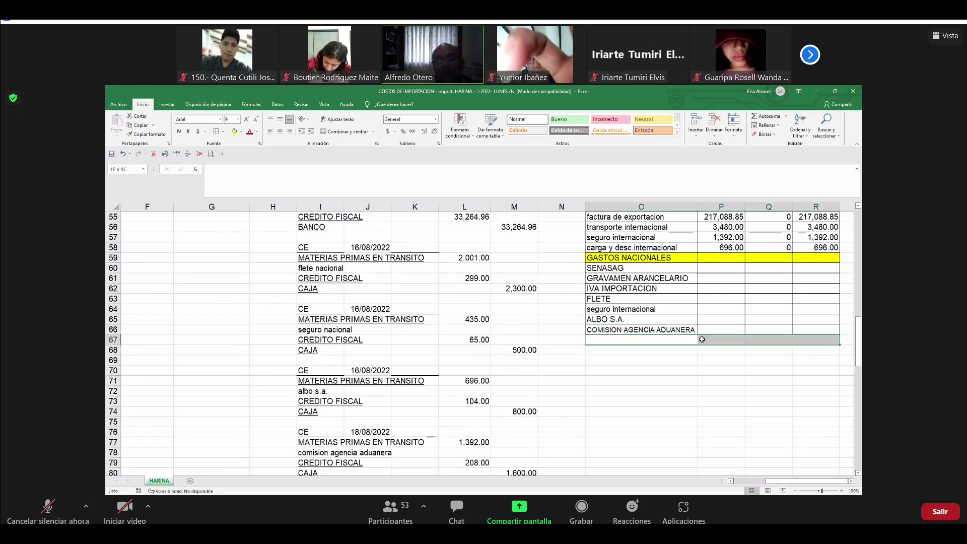
click(216, 133)
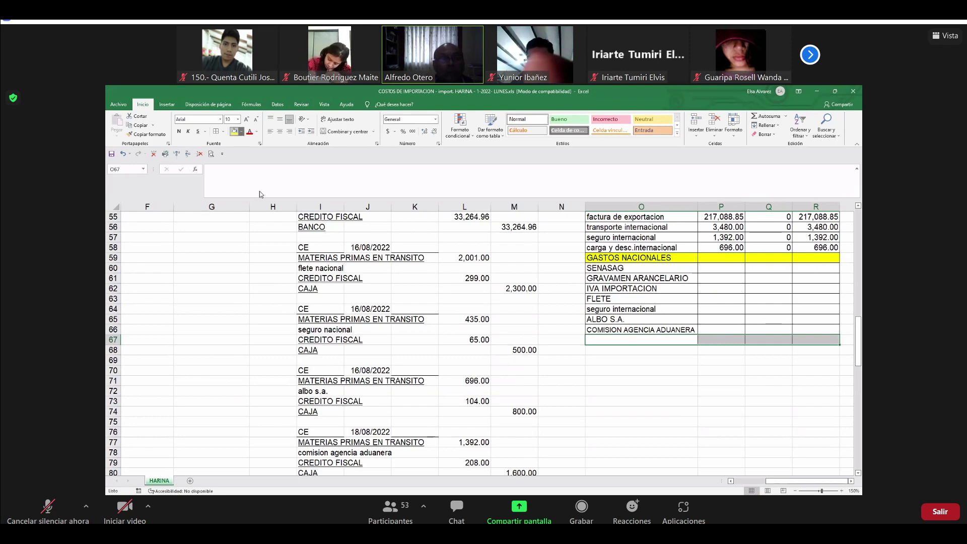
click(242, 131)
click(260, 204)
- Shift the cost sheet rows from GRAVAMEN ARANCELARIO onward down by one and enter COMISION BANCARIA COMEX in O61
click(722, 271)
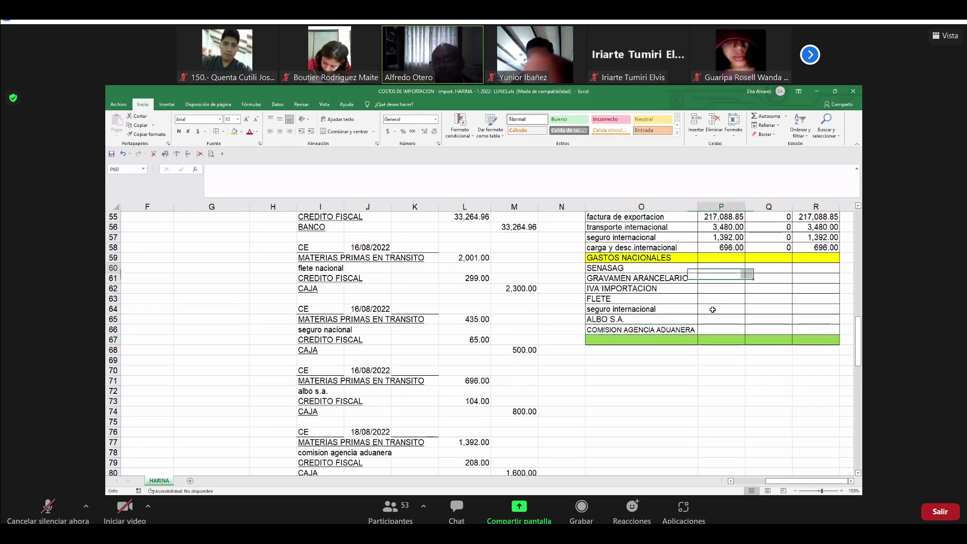
scroll(634, 398, up, 4)
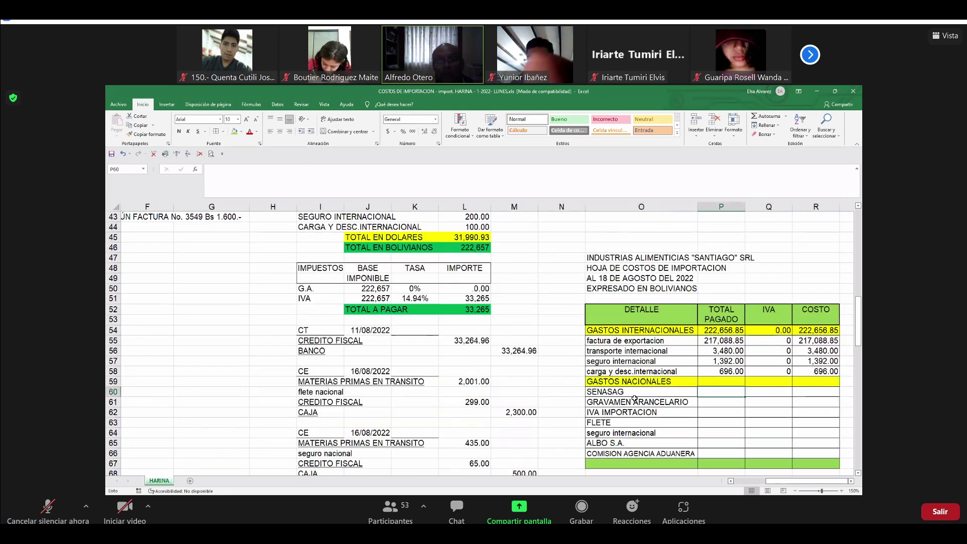
scroll(635, 399, up, 3)
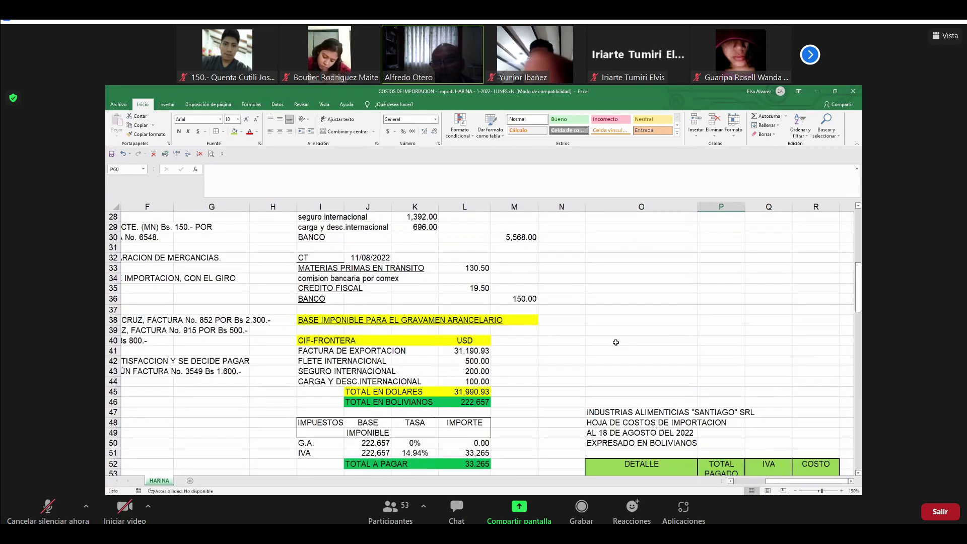
scroll(805, 399, up, 3)
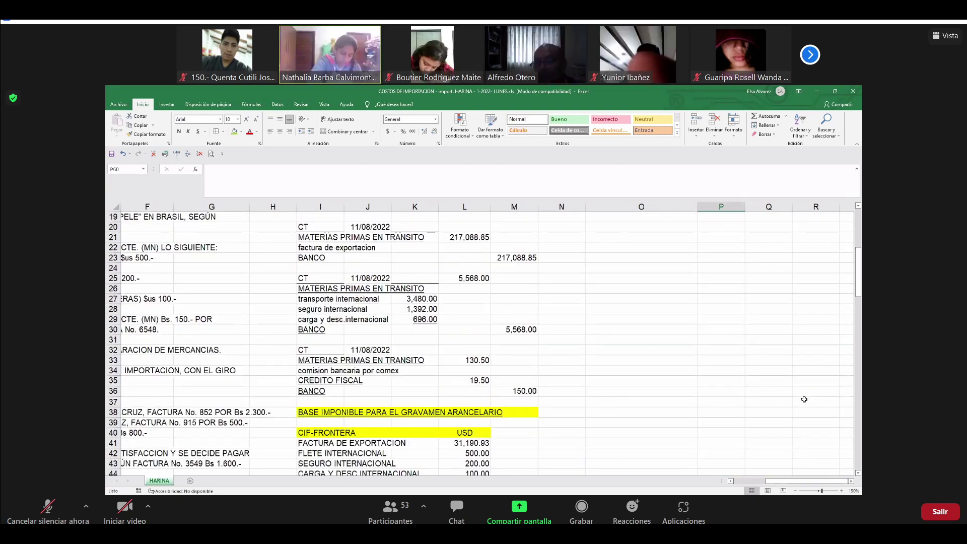
scroll(768, 409, down, 1)
scroll(768, 411, down, 5)
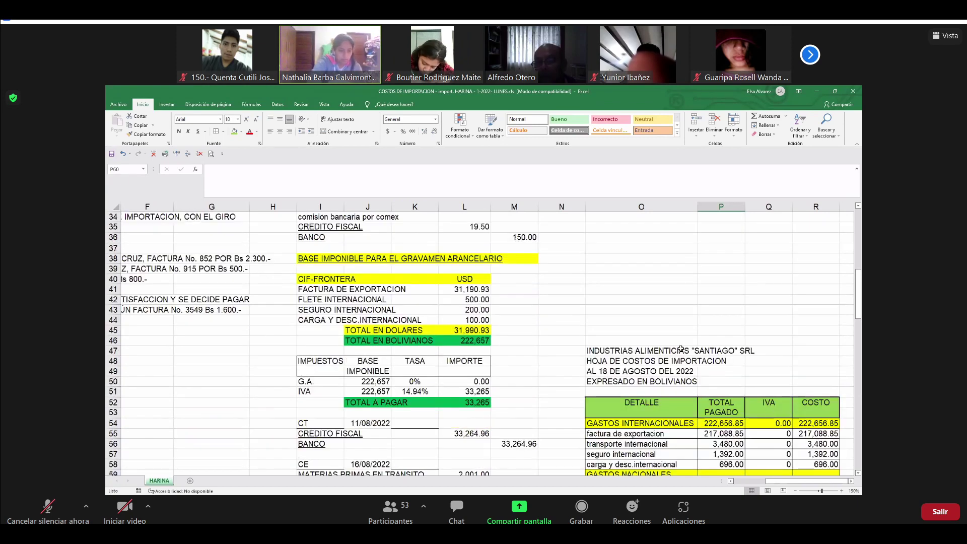
scroll(655, 363, down, 1)
scroll(623, 345, down, 5)
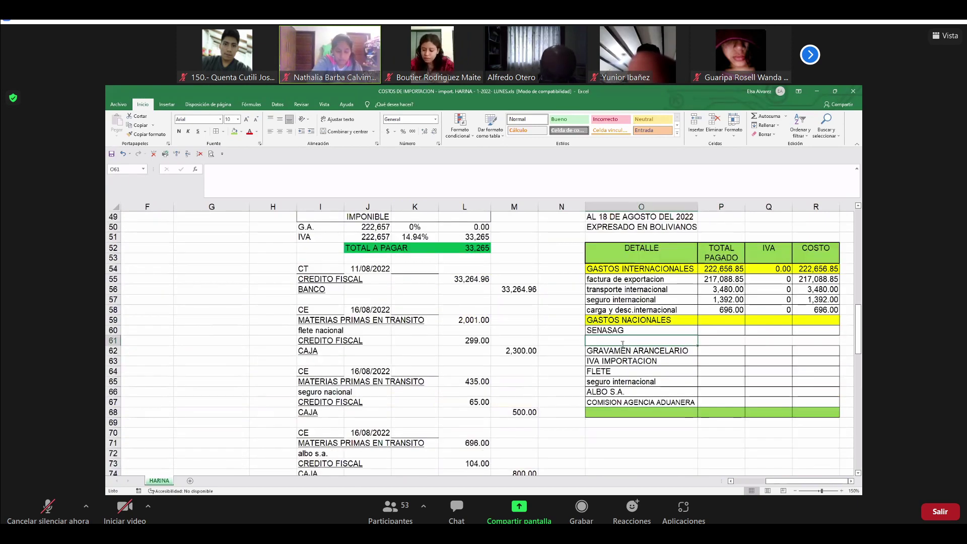
click(623, 341)
text(COMISION BANC)
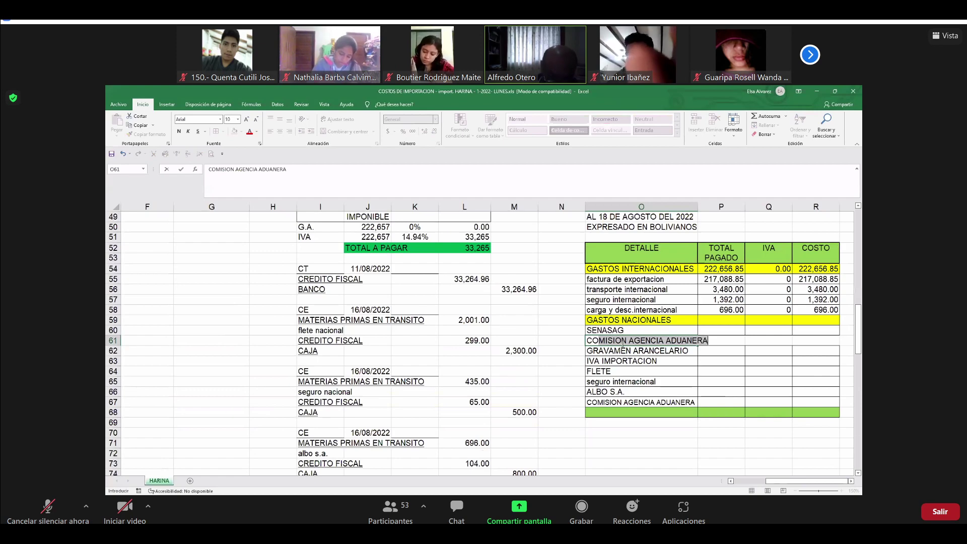
text(ARIA)
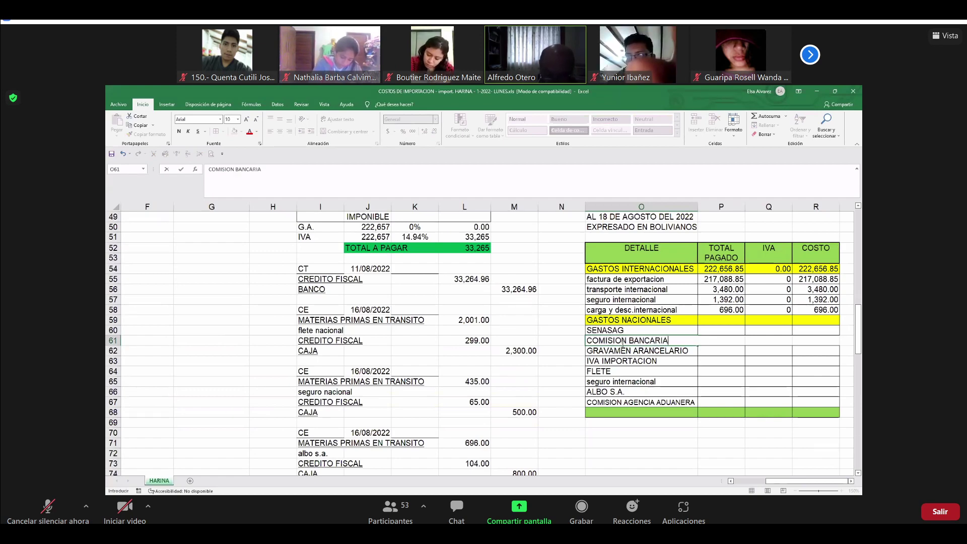
text( COMEX)
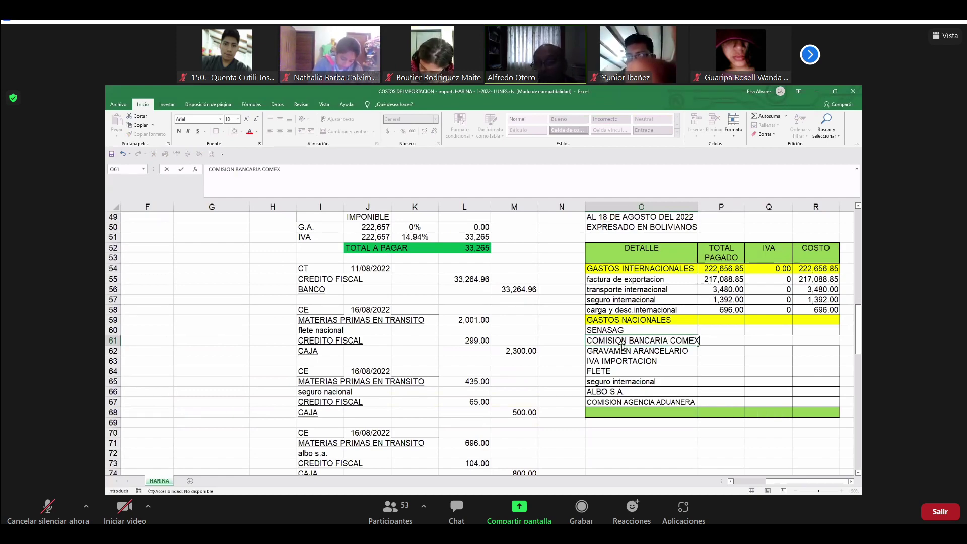
key(ctrl+Return)
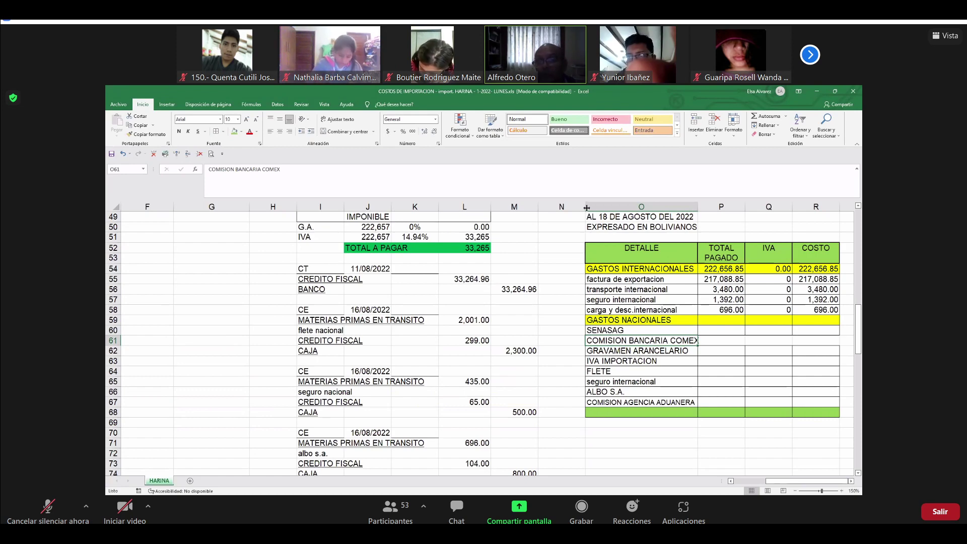
- Narrow column N and apply all borders to the COMISION BANCARIA COMEX row O61:R61
click(565, 235)
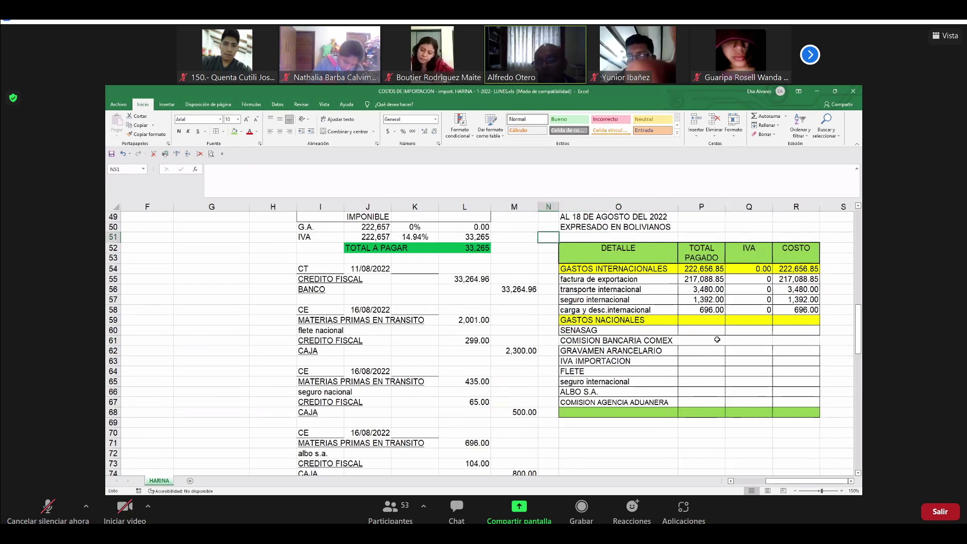
drag(619, 341, 799, 341)
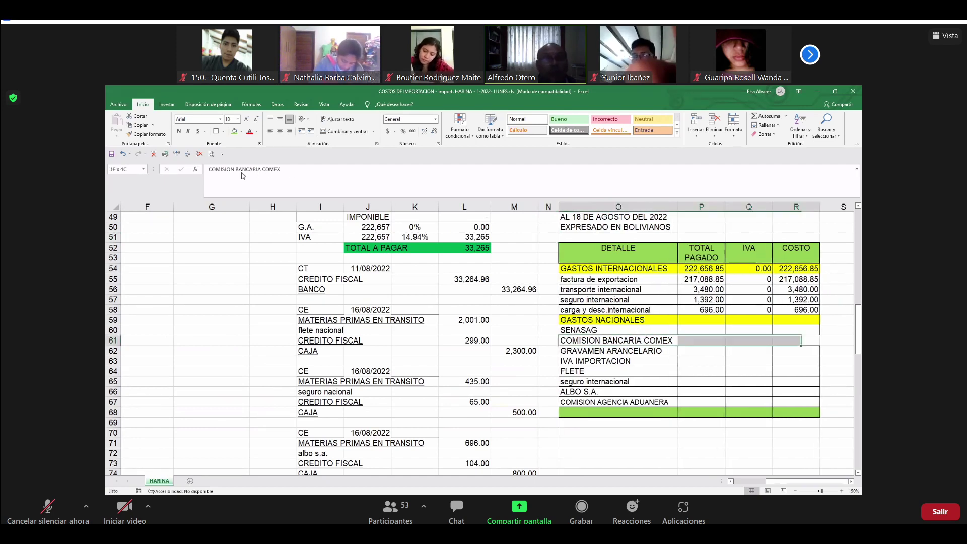
click(748, 463)
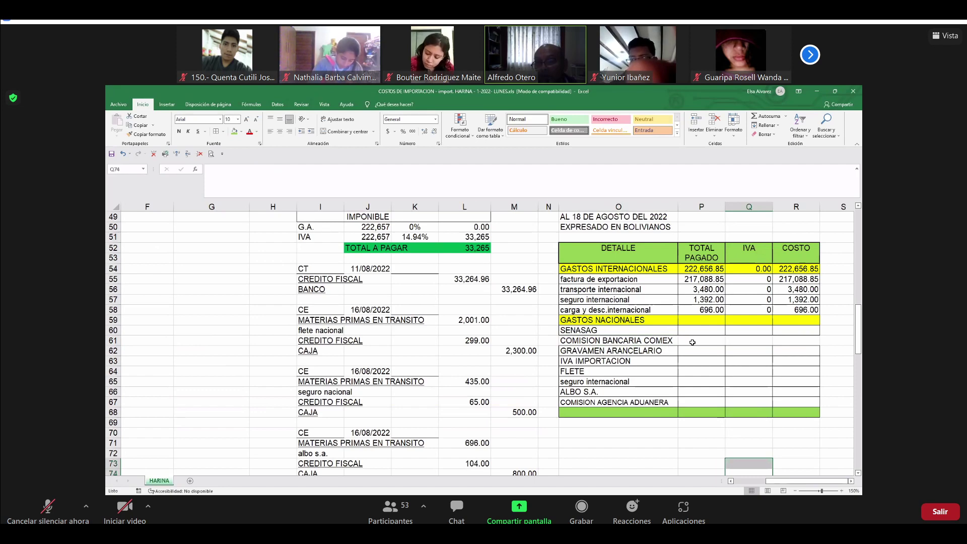
click(698, 341)
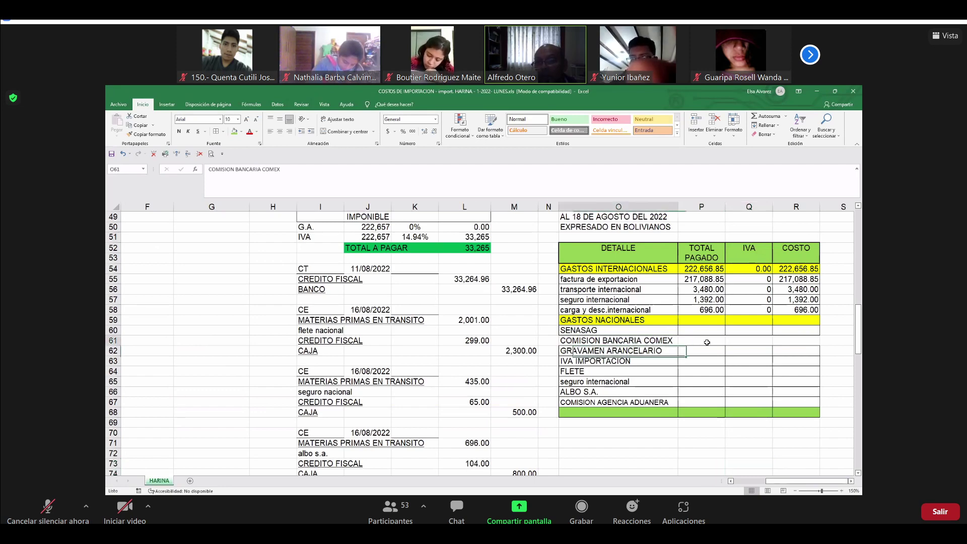
shift+click(787, 343)
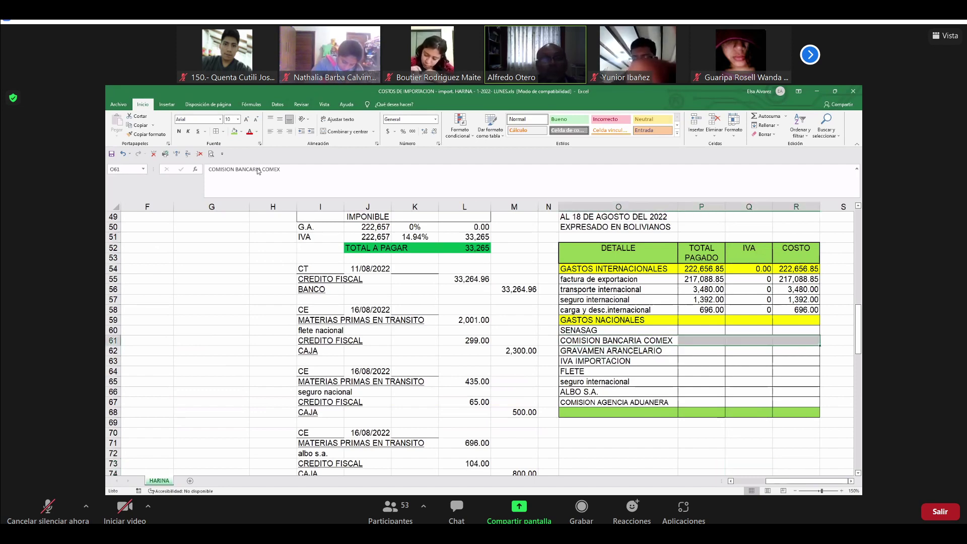
click(218, 132)
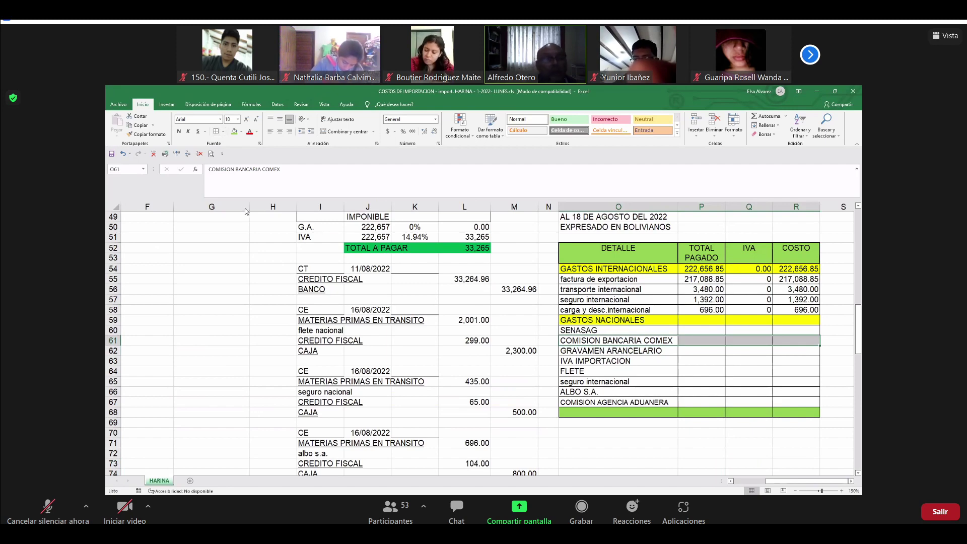
- Enter TOTALES in O68 on the green row and centre it horizontally
click(629, 402)
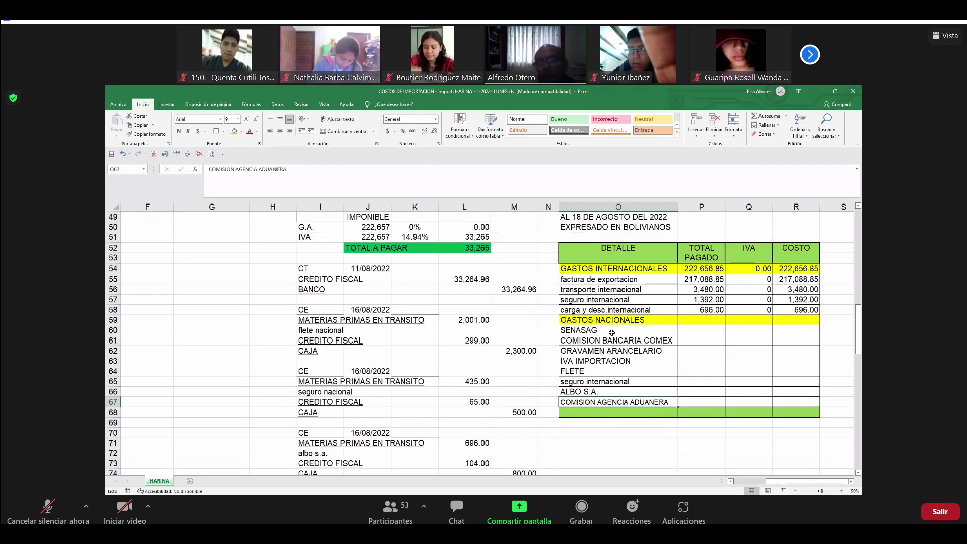
click(626, 415)
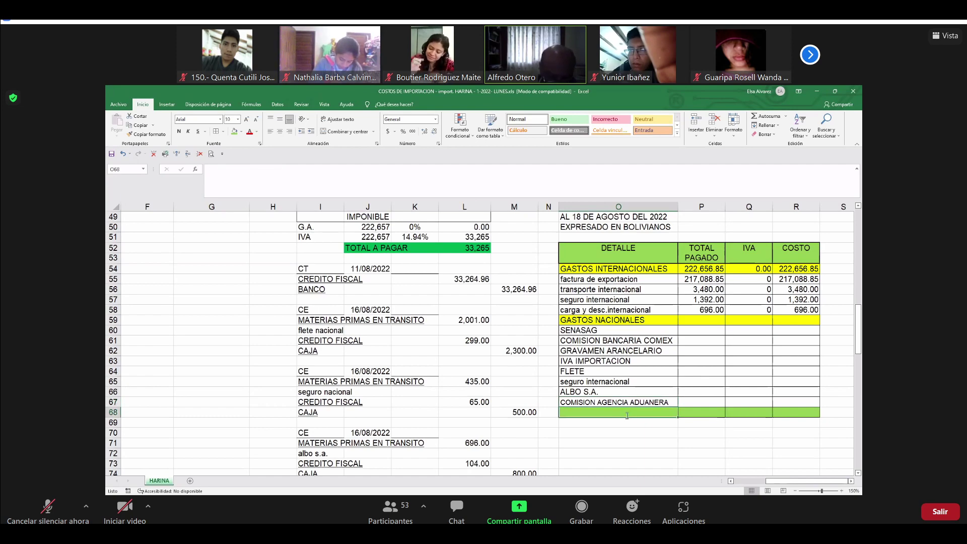
text(TOTALES)
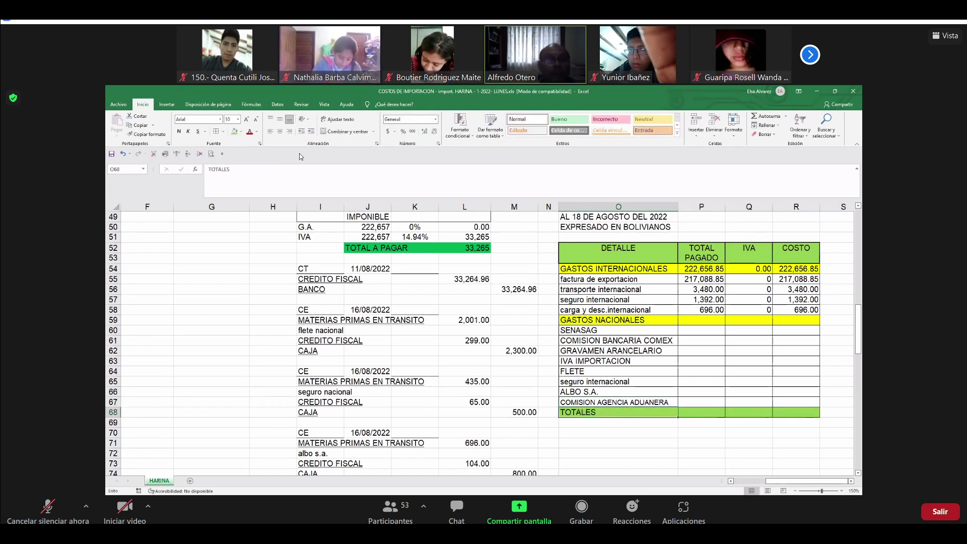
click(280, 131)
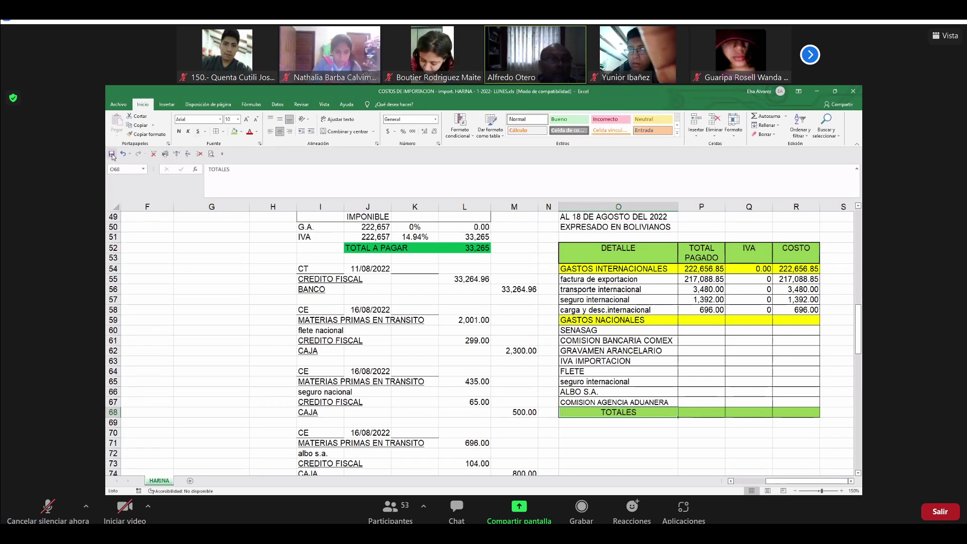
click(624, 435)
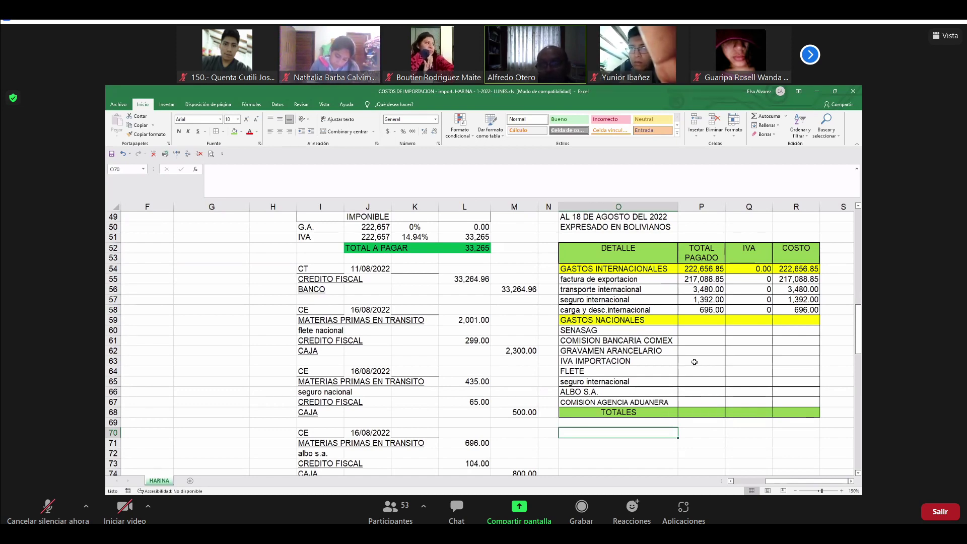
- Enter the SENASAG amounts under GASTOS NACIONALES: 500 as total paid and 0 as IVA, consulting the senasag journal entry
click(707, 331)
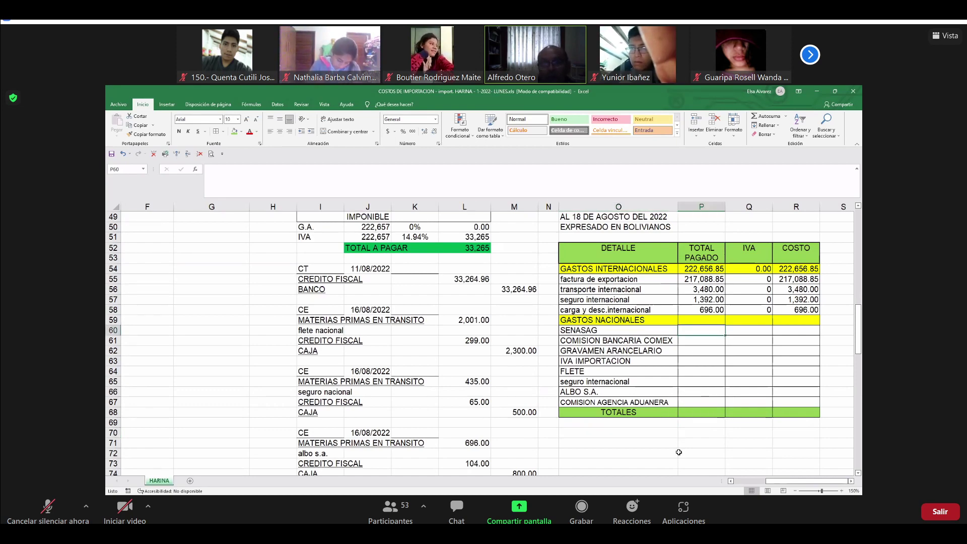
scroll(679, 452, up, 3)
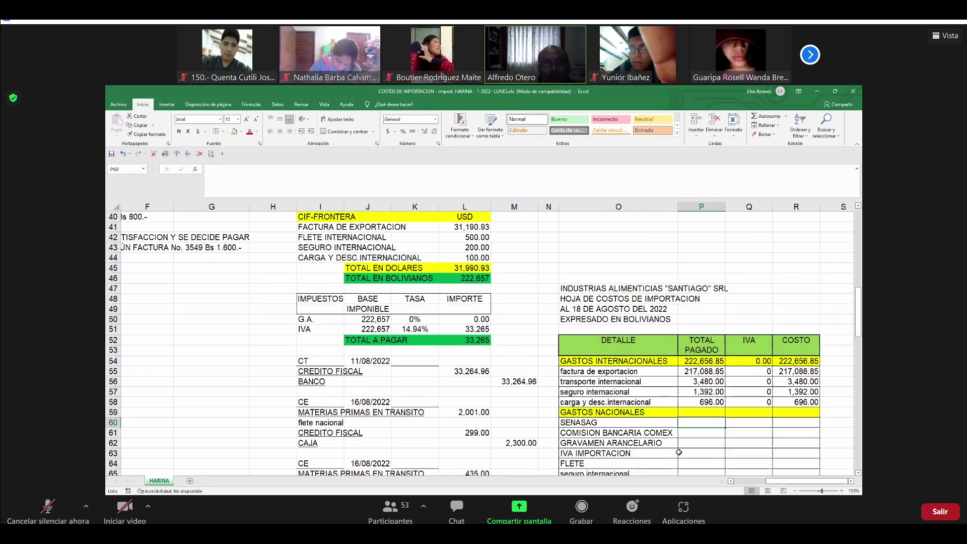
scroll(679, 452, up, 3)
scroll(679, 452, up, 1)
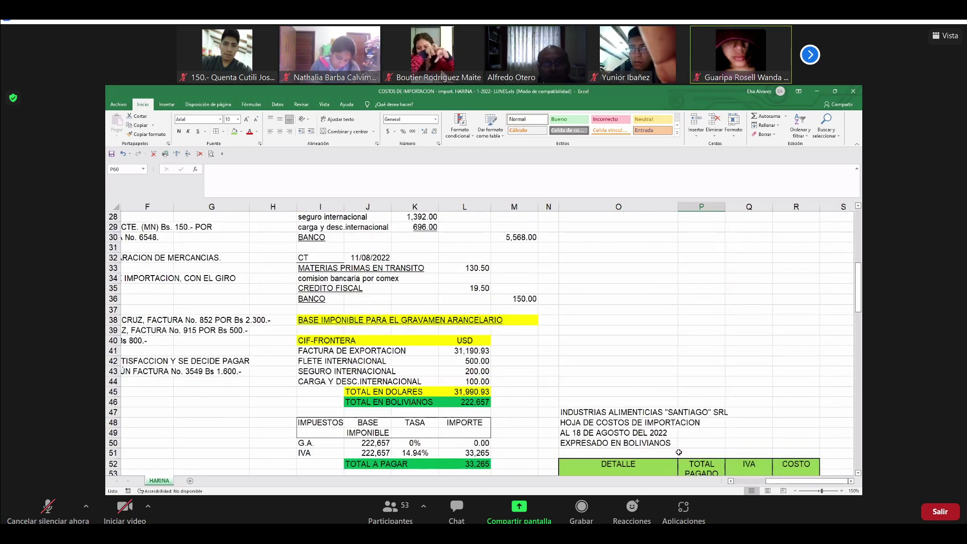
scroll(679, 452, up, 4)
scroll(679, 452, up, 1)
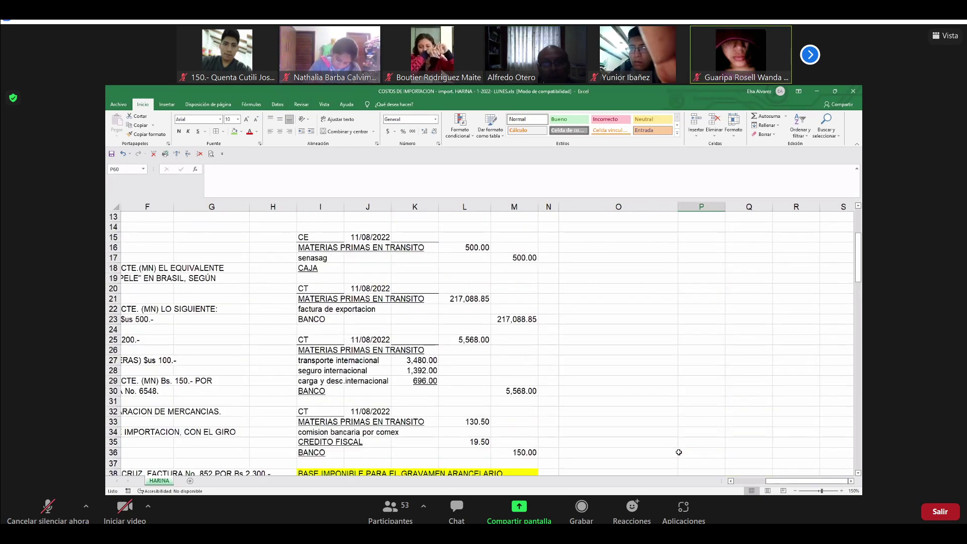
scroll(678, 454, down, 5)
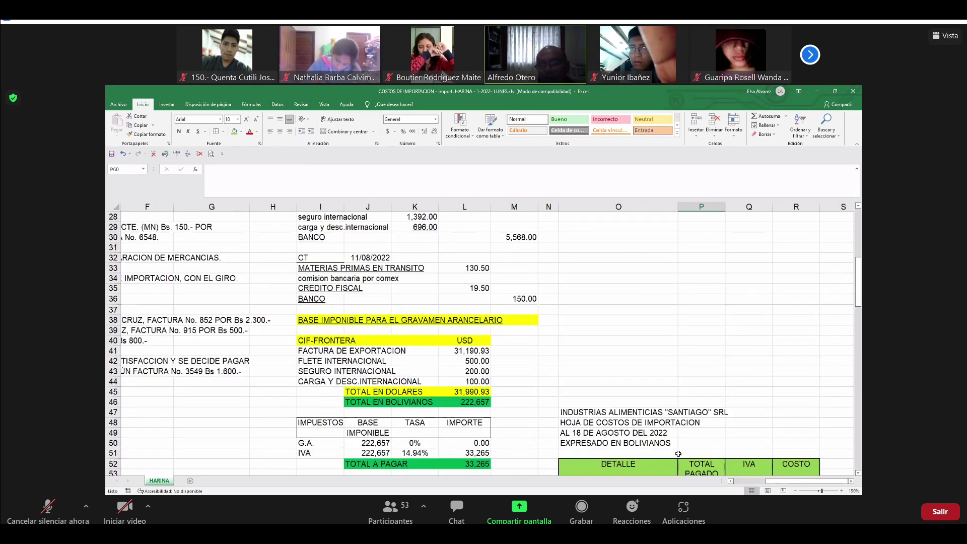
scroll(680, 453, down, 7)
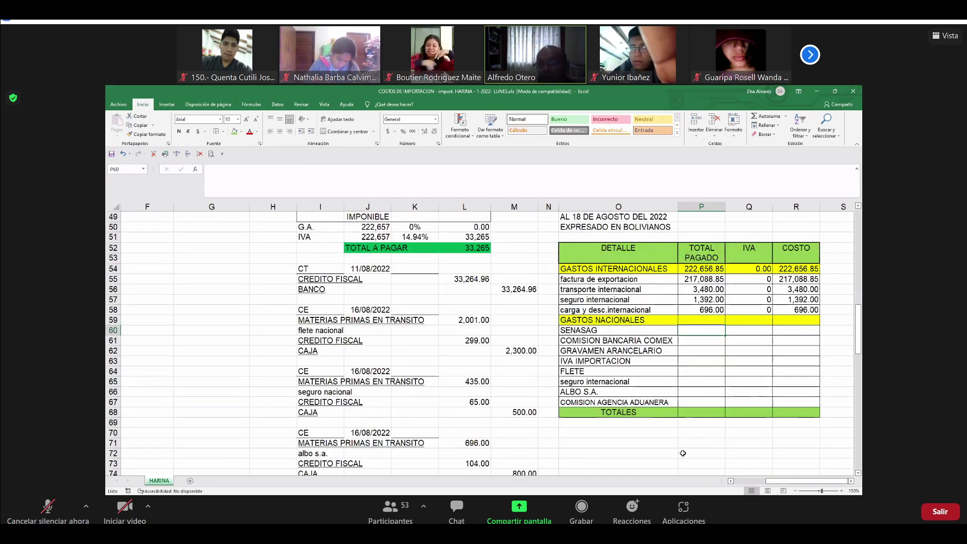
text(500)
key(Tab)
text(0)
key(Tab)
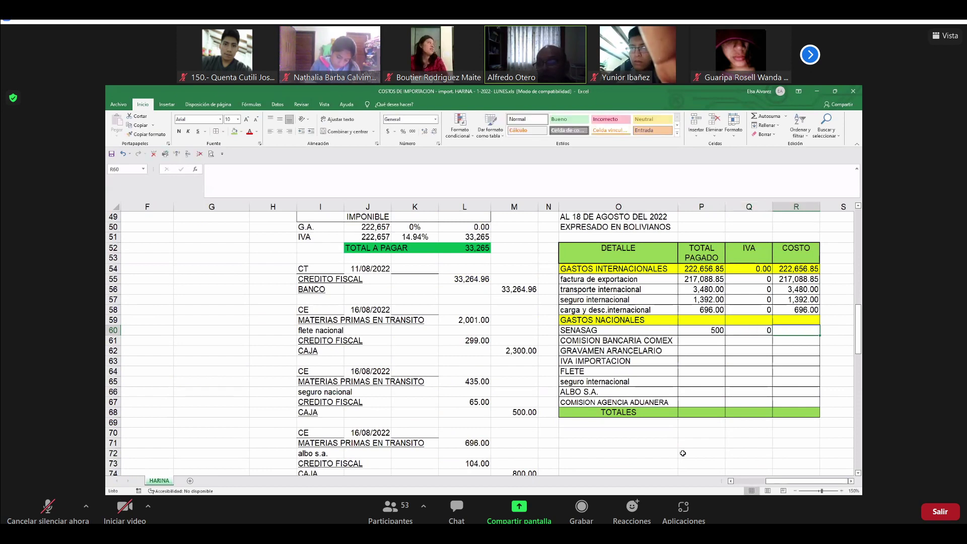
- Calculate the SENASAG cost in R60 as total paid minus IVA with the formula +P60-Q60
text(+)
key(Left)
key(Left)
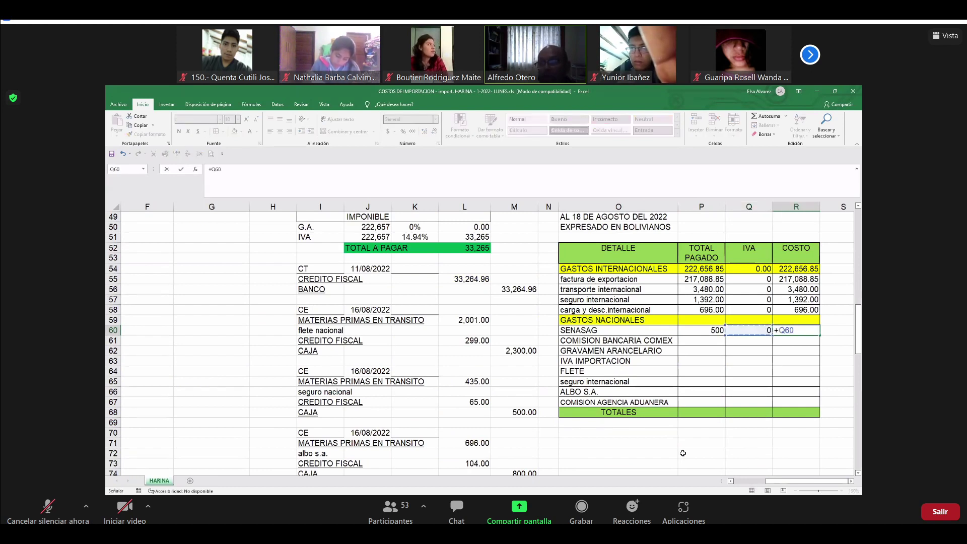
text(-)
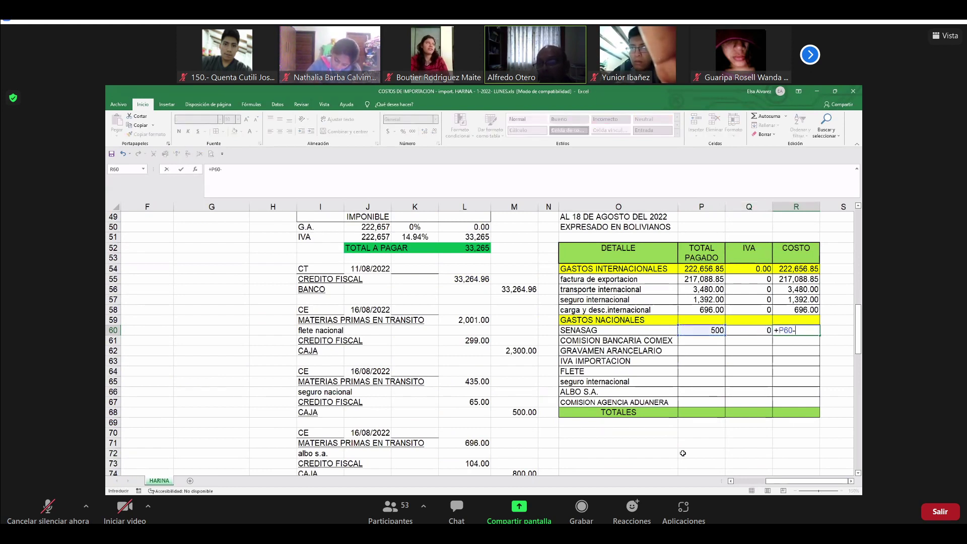
key(Left)
key(Return)
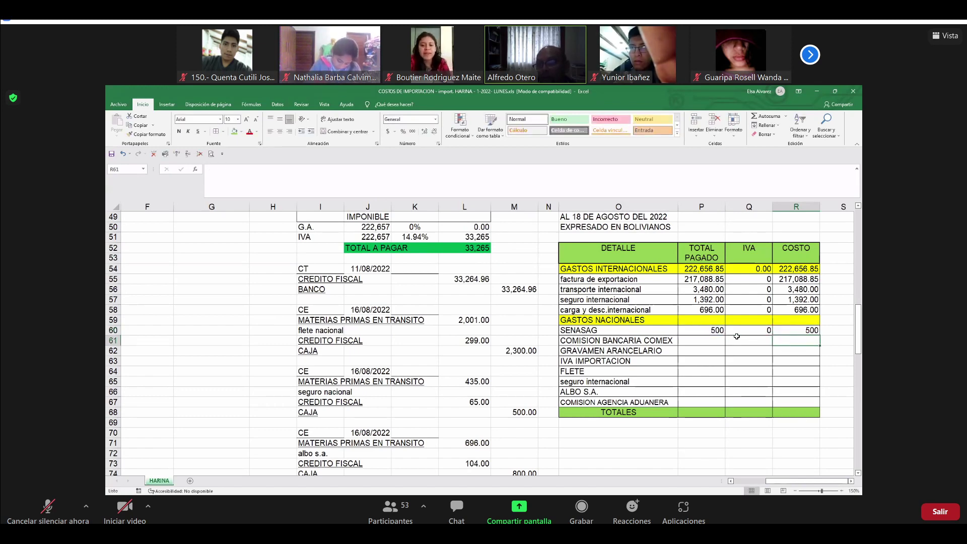
- Format P60:R68 of the cost sheet as numbers with two decimals and a thousands separator
drag(711, 331, 796, 413)
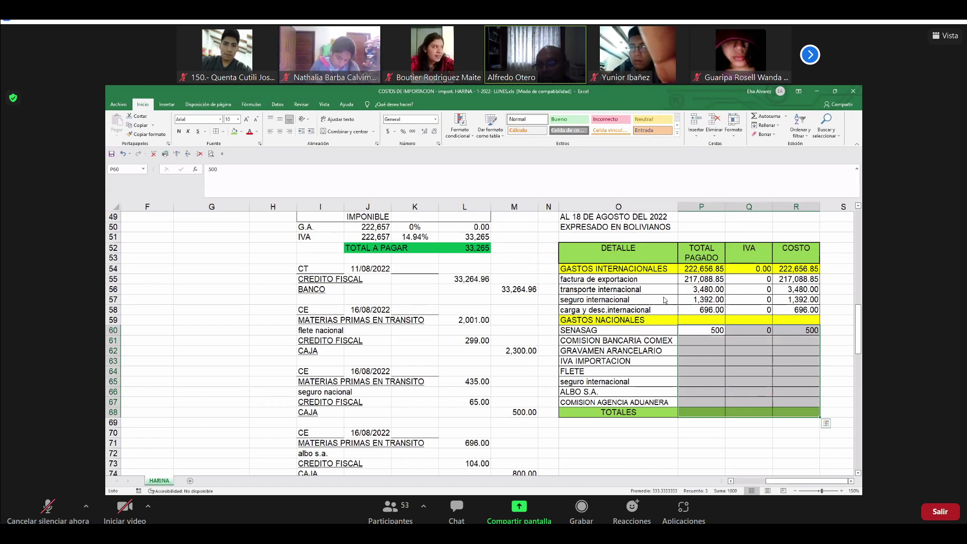
key(ctrl+1)
click(719, 320)
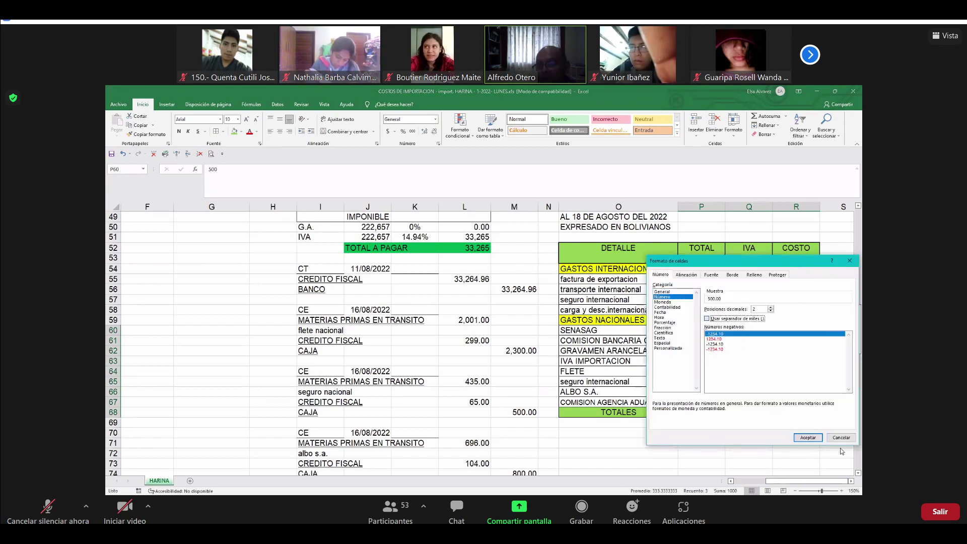
click(807, 437)
- Move the whole cost sheet block O47:R68 up so that it starts at O27, beside the earlier journal entries
click(698, 342)
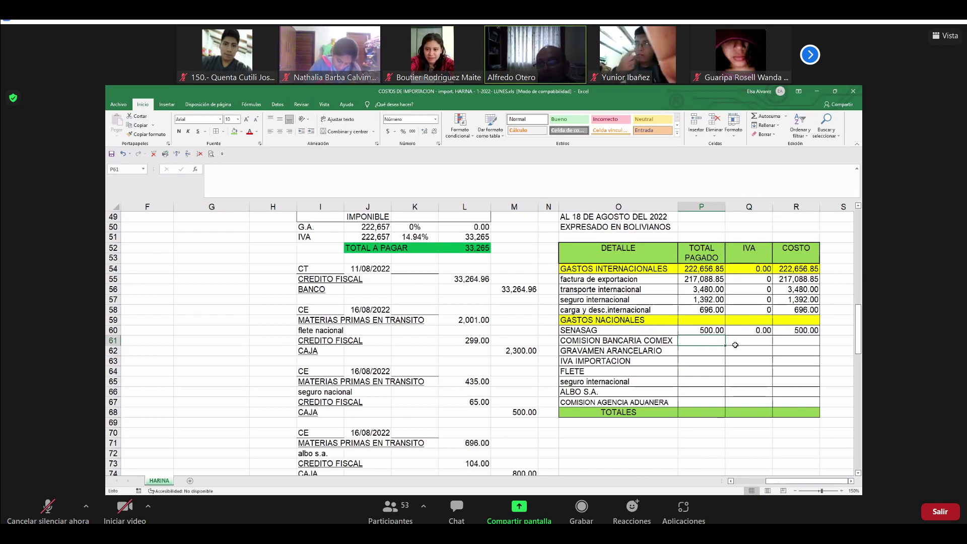
scroll(605, 263, up, 1)
scroll(605, 263, up, 2)
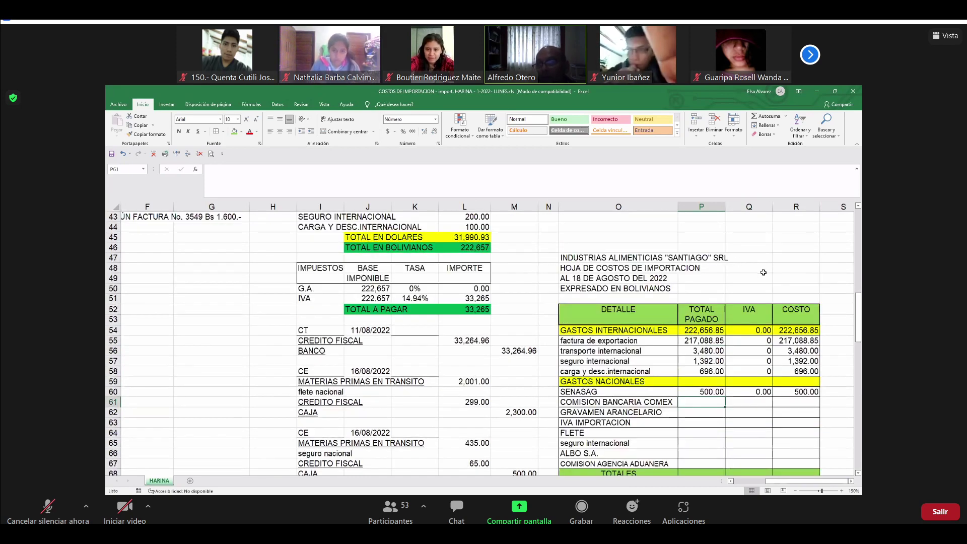
drag(604, 258, 649, 474)
scroll(624, 268, up, 3)
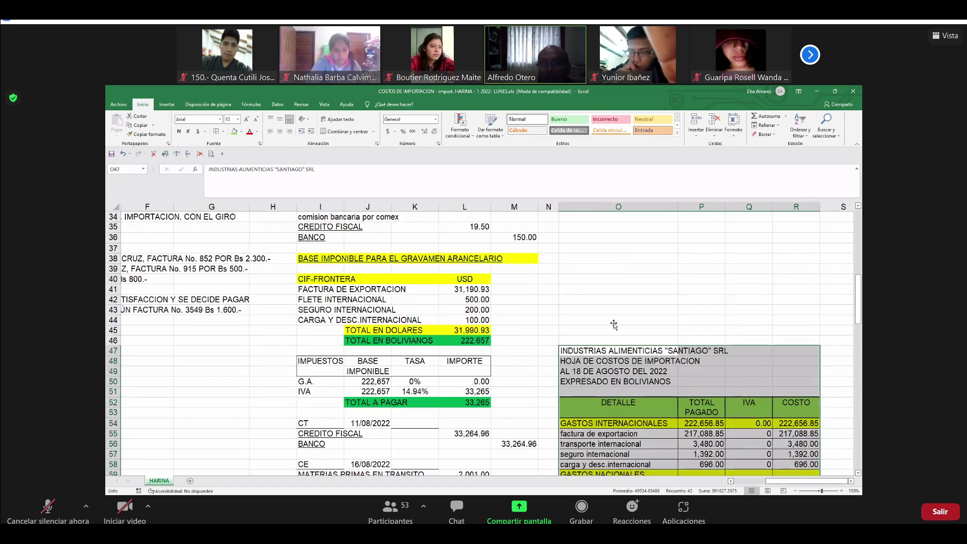
key(ctrl+z)
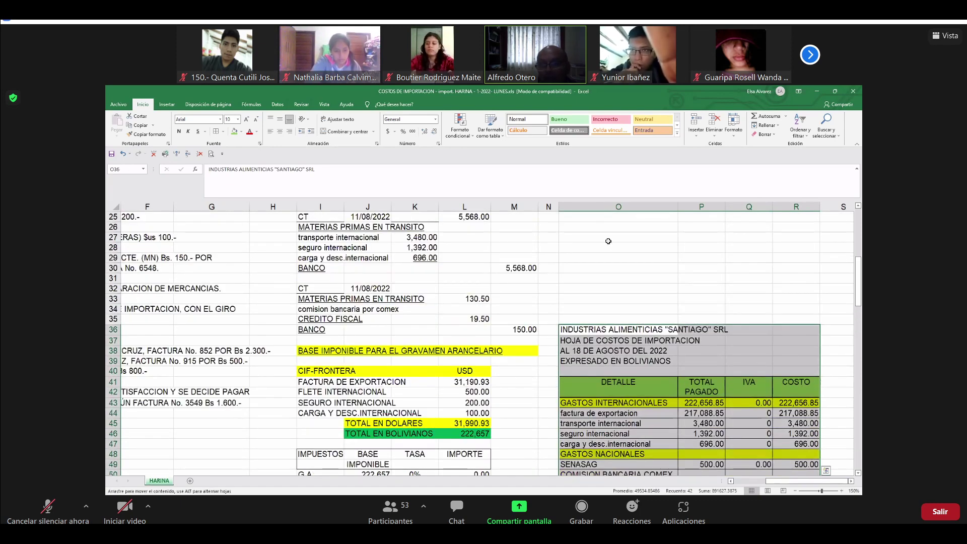
key(ctrl+z)
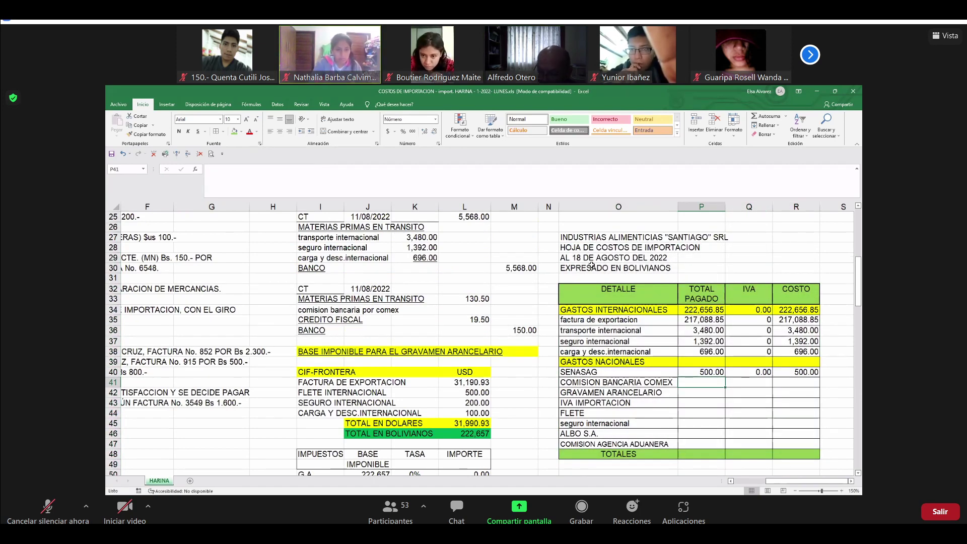
- Complete the COMISION BANCARIA COMEX row with 150 as total paid, 19.5 as IVA and the cost formula +P41-Q41
text(150)
key(Tab)
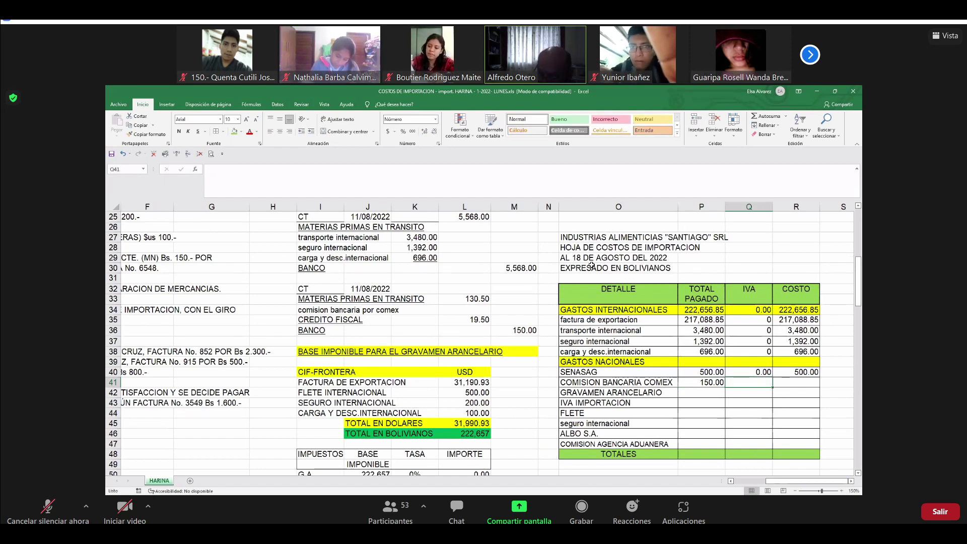
text(19.5)
key(Tab)
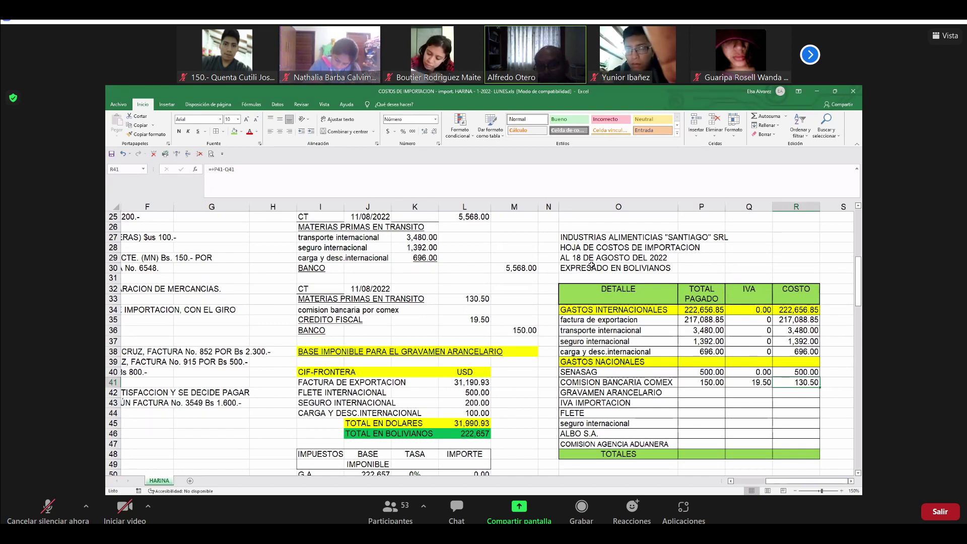
- Rewrite the national insurance label in O45 in capitals as SEGURO INTERNACIONAL
click(568, 432)
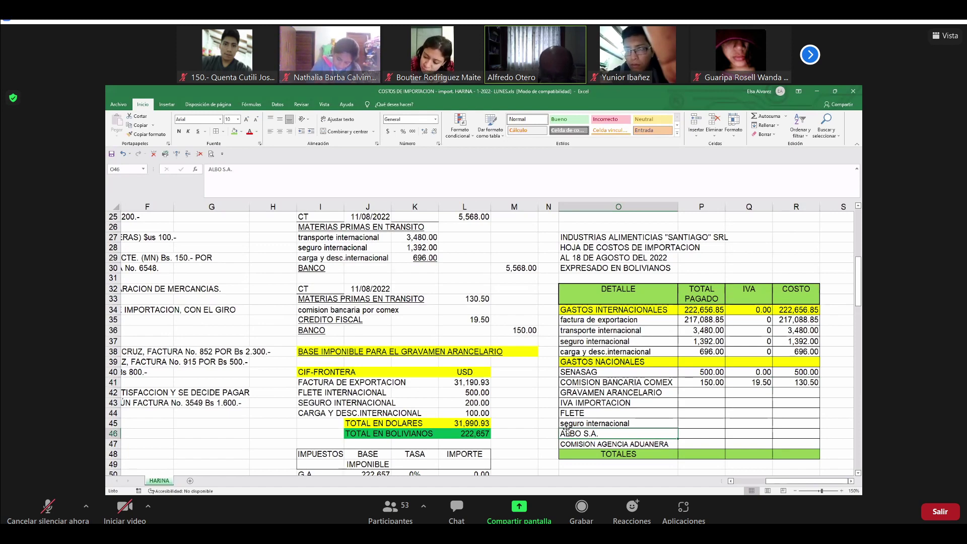
key(Up)
text(SEGUR)
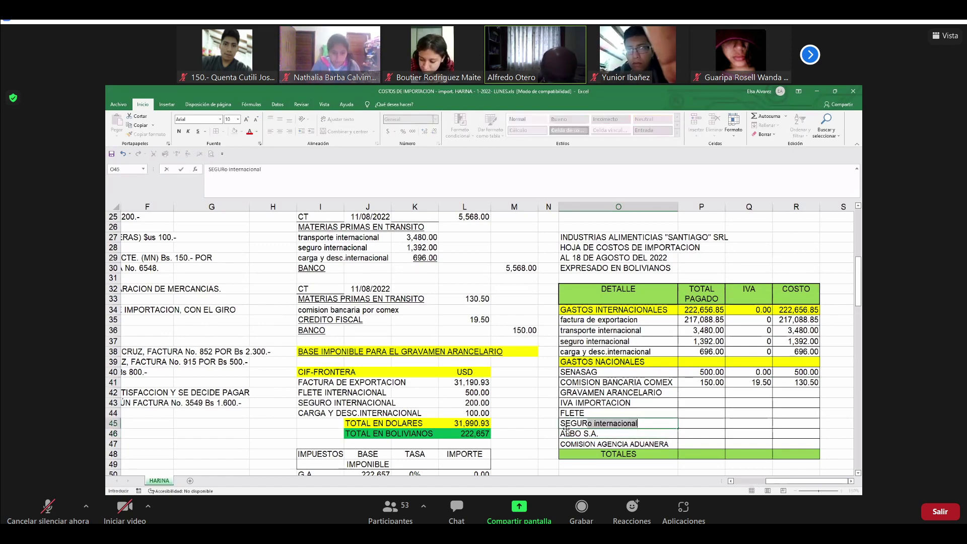
text(O INTERNACIONAL)
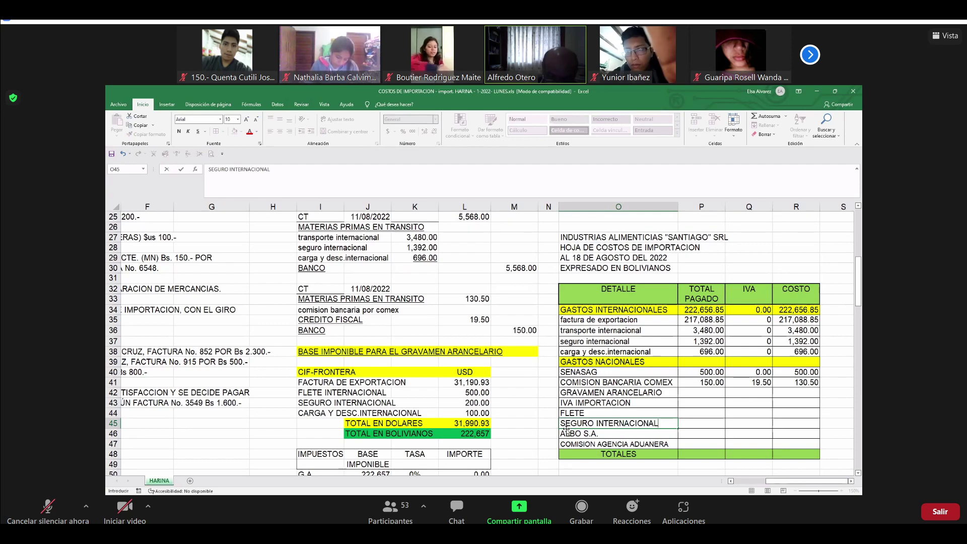
key(Return)
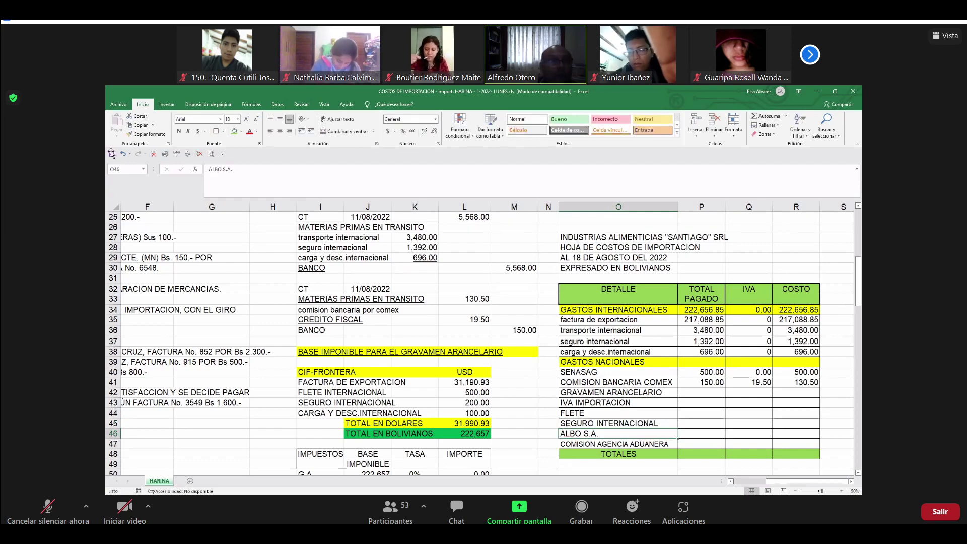
- Enter 0 as total paid and 0 as IVA for GRAVAMEN ARANCELARIO
click(696, 396)
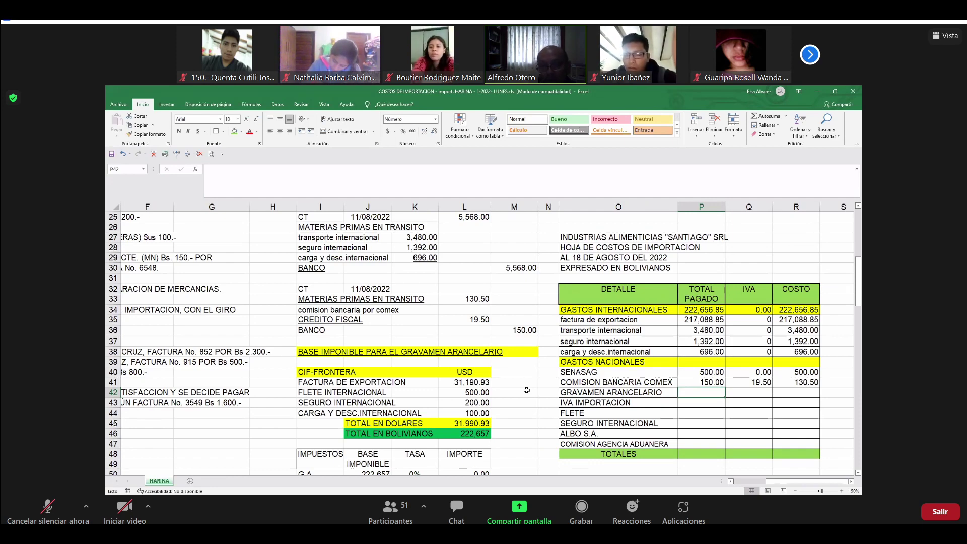
click(482, 372)
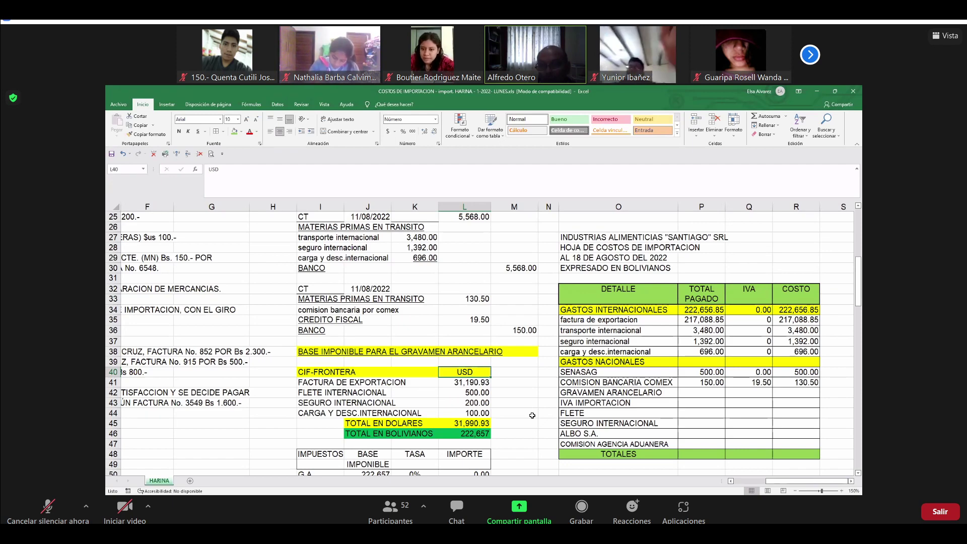
click(698, 395)
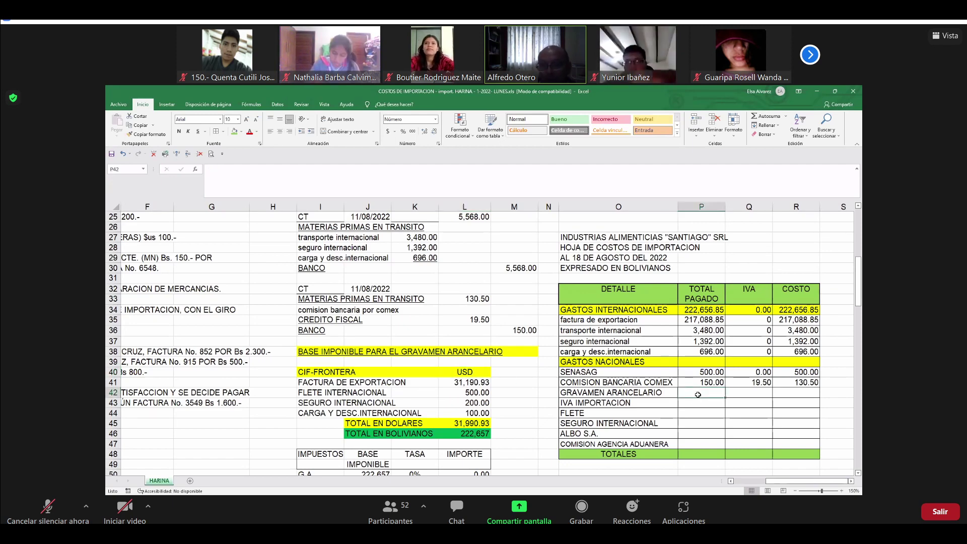
text(0)
key(Tab)
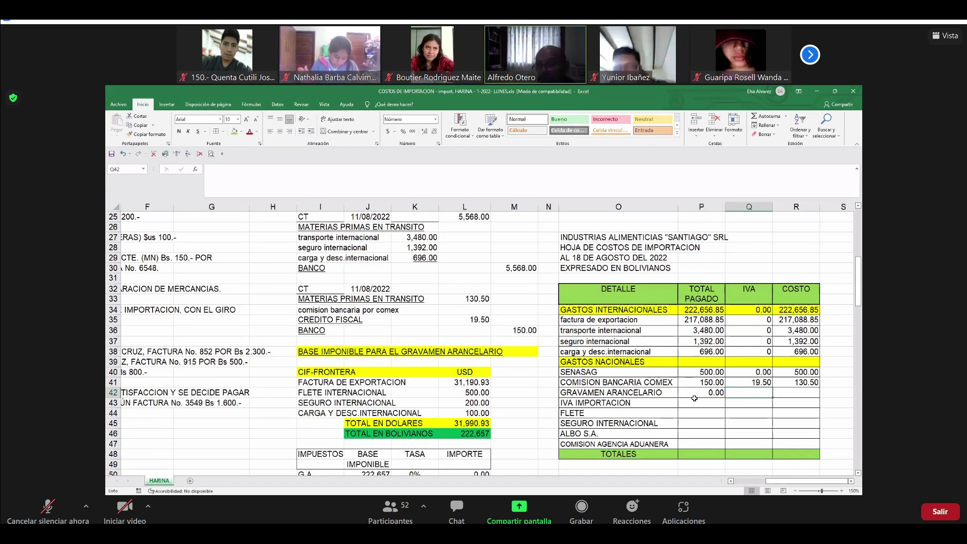
text(0)
key(Tab)
- Copy the cost formula from the COMISION BANCARIA COMEX row into R42:R47, down to COMISION AGENCIA ADUANERA
key(Up)
key(ctrl+c)
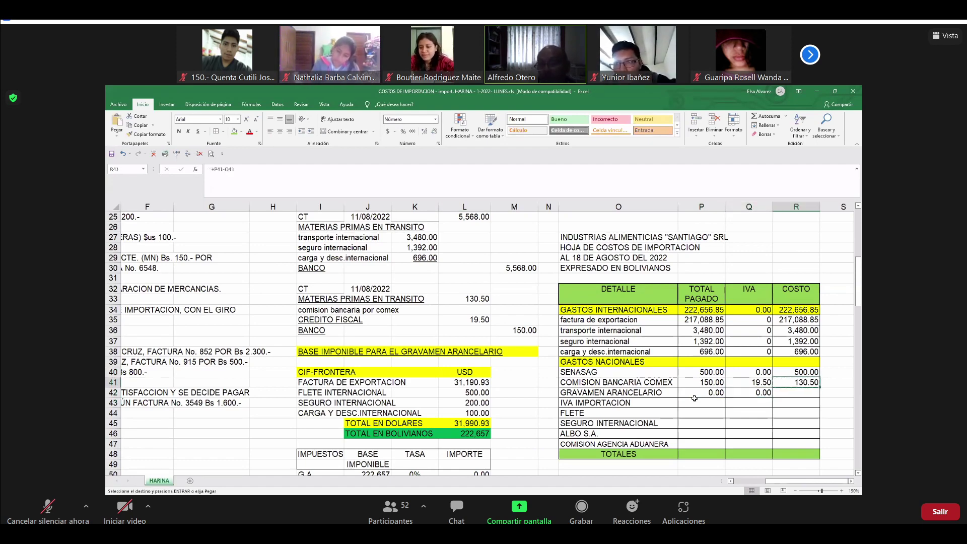
key(Down)
key(shift+Down)
key(shift+Down)
key(shift+Down)
key(shift+Down)
key(shift+Down)
key(ctrl+v)
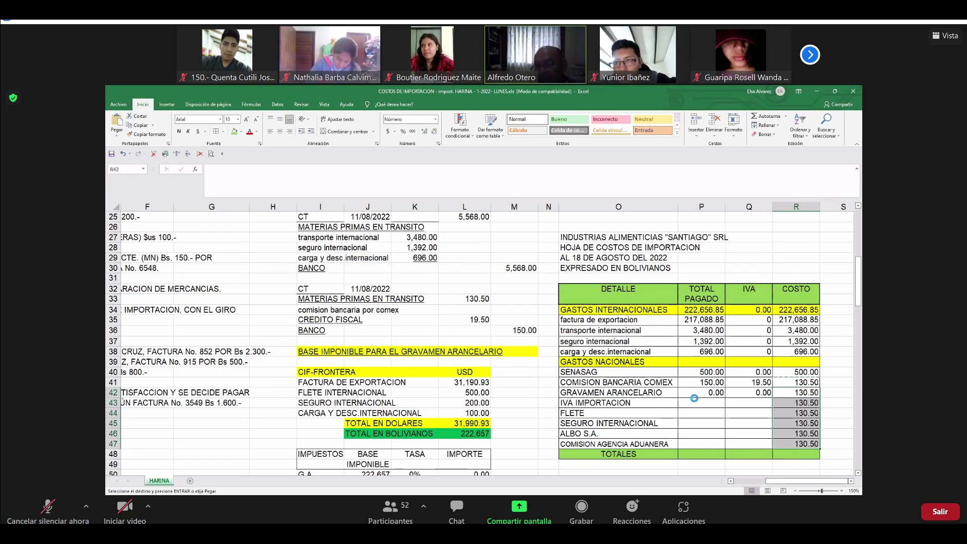
key(Escape)
- Move the cost sheet block O27:R48 back down so that it starts at O47
click(695, 401)
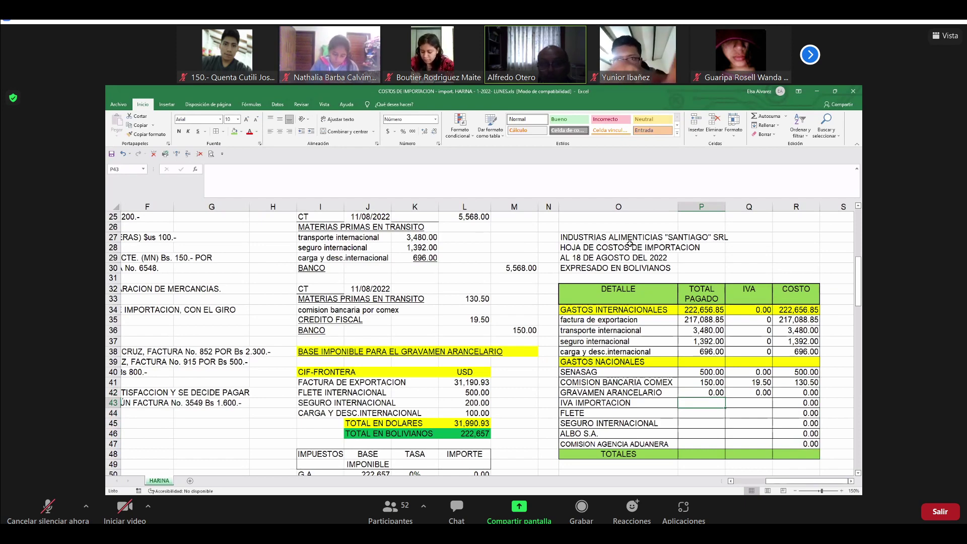
drag(592, 244, 806, 455)
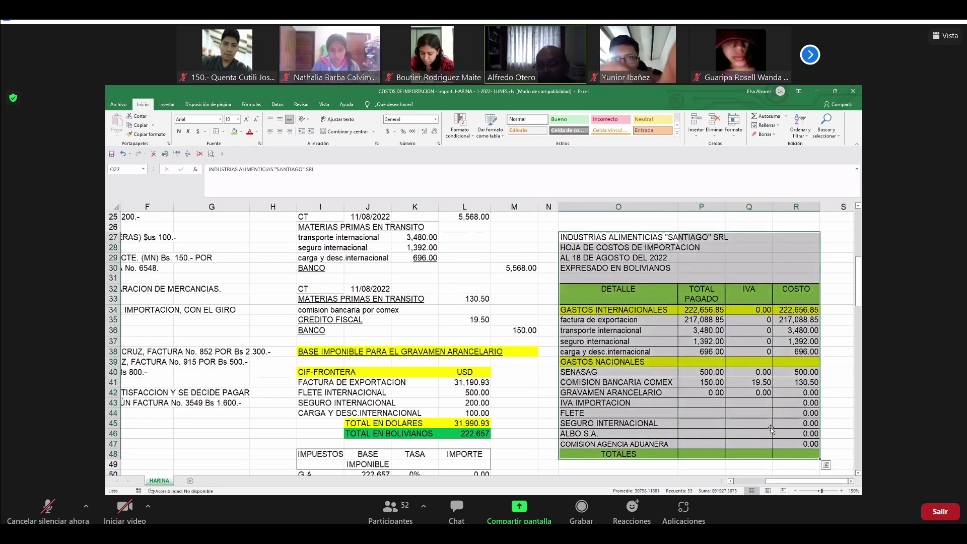
scroll(709, 341, down, 4)
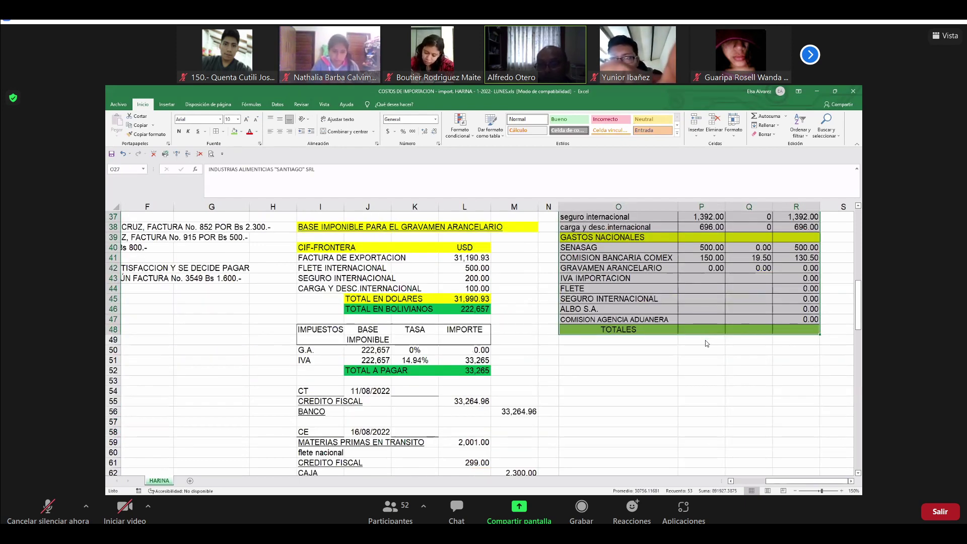
drag(709, 436, 709, 435)
scroll(702, 346, down, 3)
drag(701, 346, 706, 449)
drag(683, 393, 685, 393)
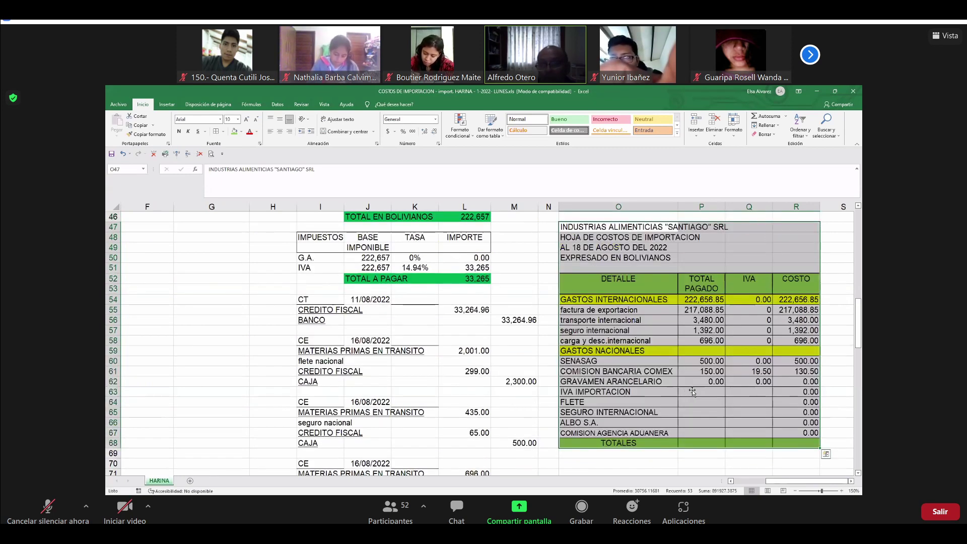
- Show the import IVA journal amounts in L55:M56 without decimals
click(685, 392)
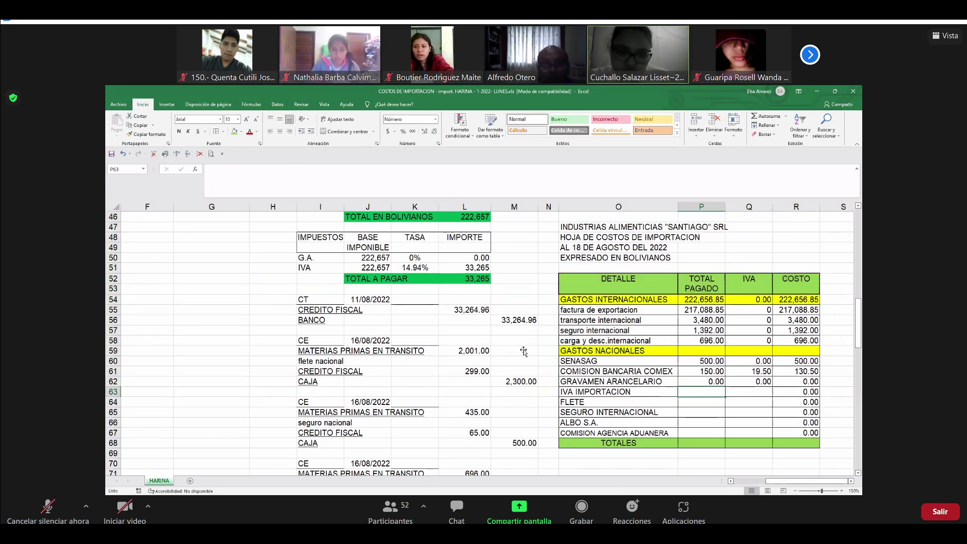
drag(471, 313, 519, 322)
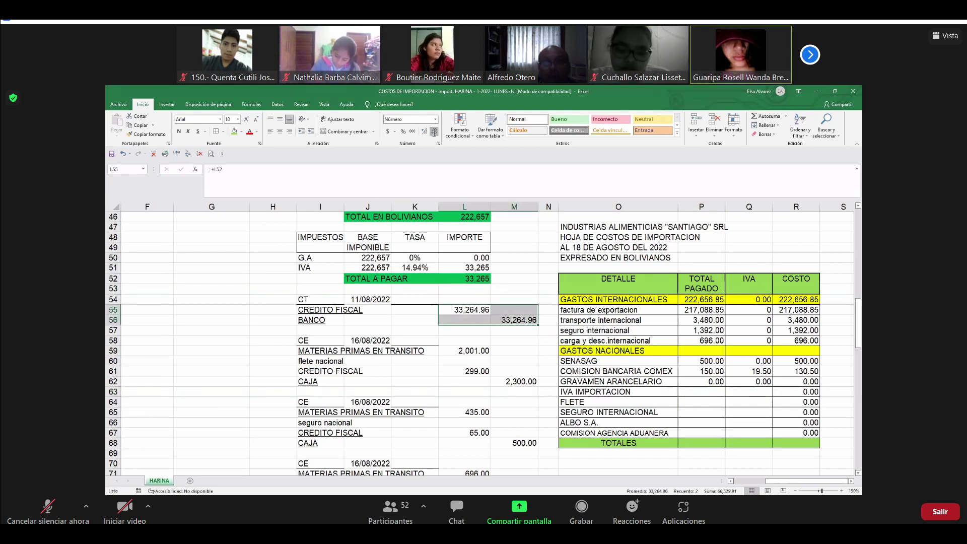
click(434, 132)
click(434, 132)
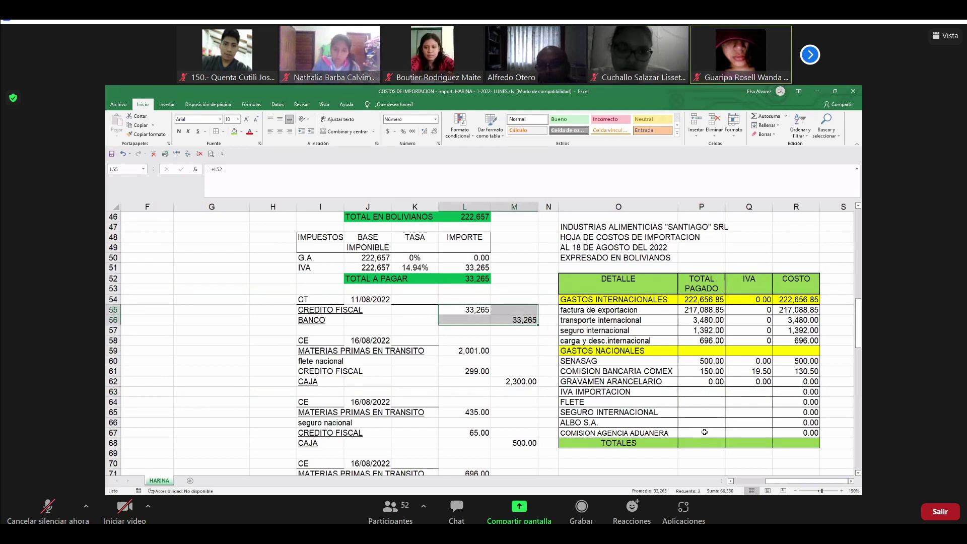
- Enter 33265 as total paid and 0 as IVA for IVA IMPORTACION in the cost sheet
click(702, 393)
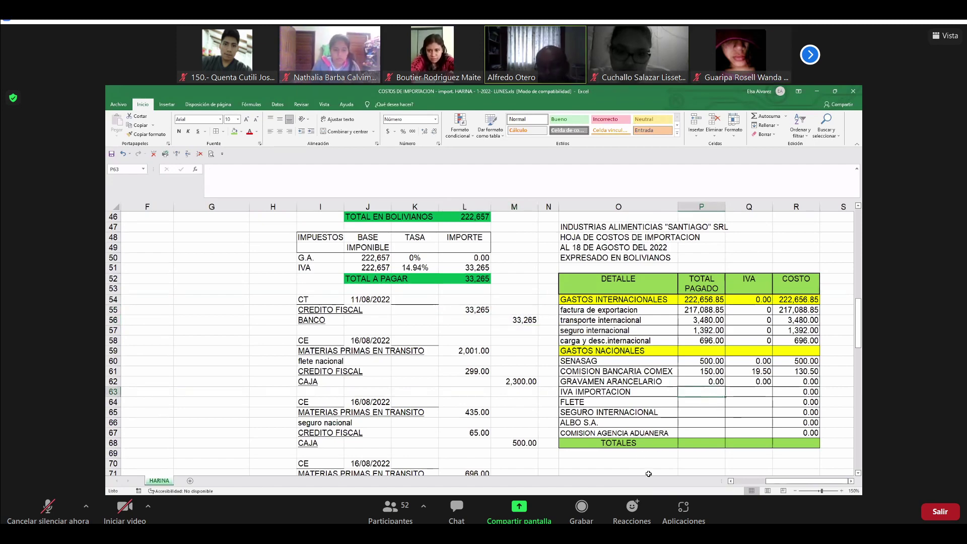
text(33265)
key(Tab)
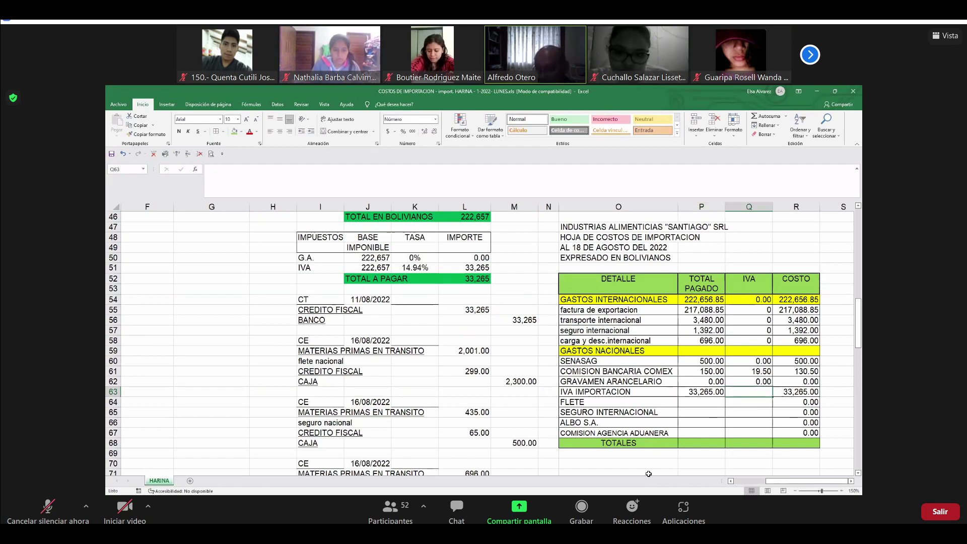
text(0)
key(ctrl+Return)
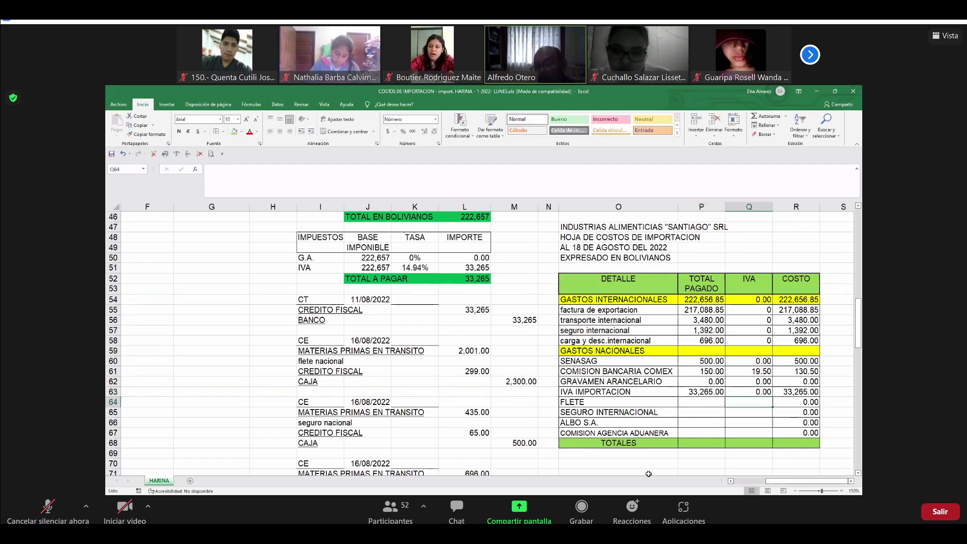
key(Right)
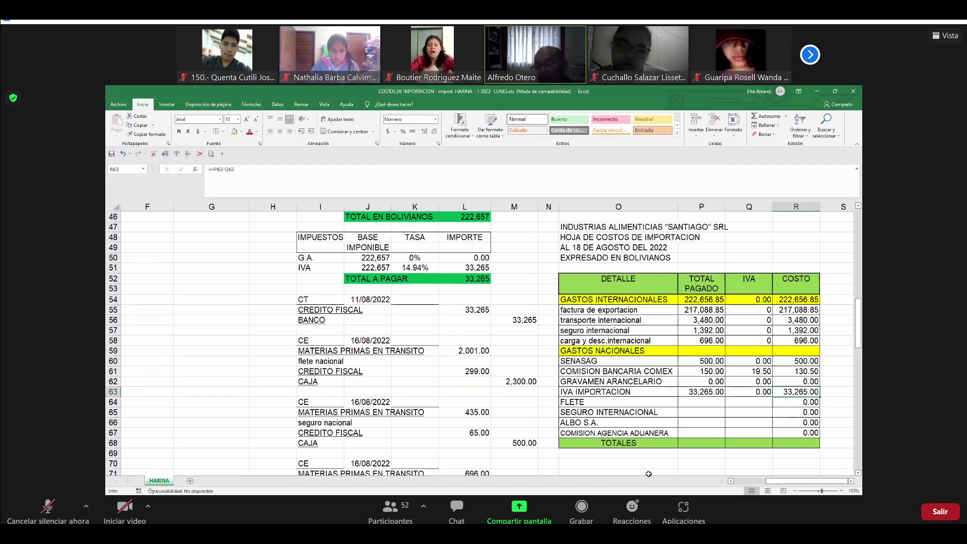
key(Up)
key(Up)
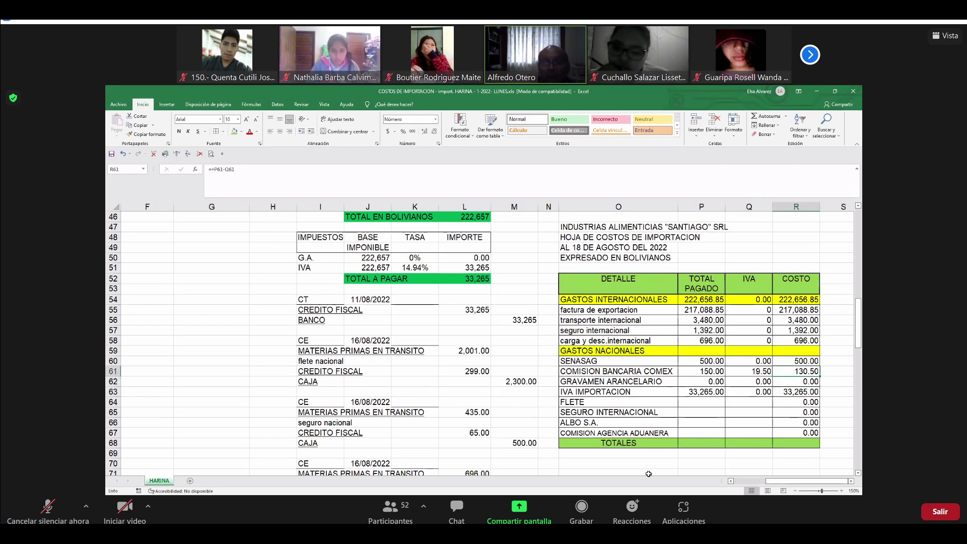
key(ctrl+c)
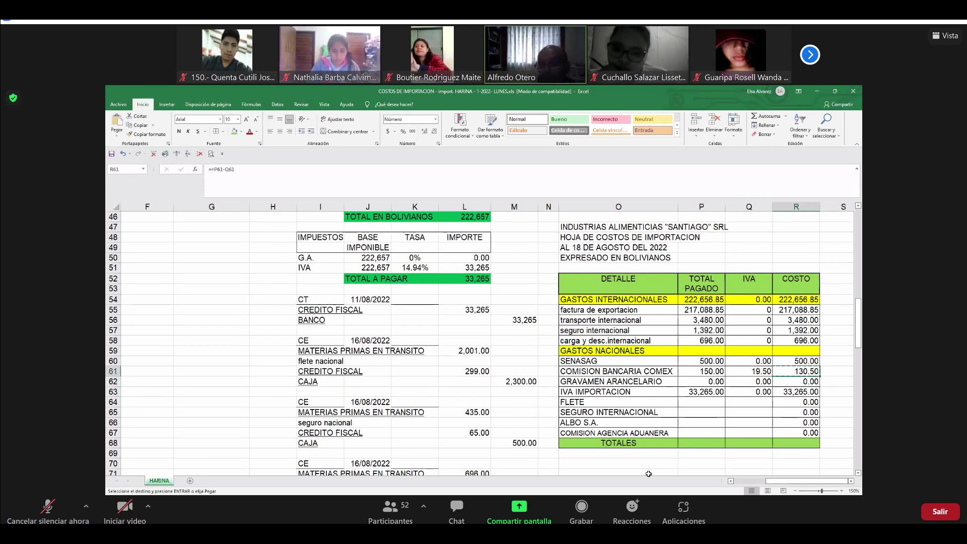
key(Down)
key(shift+Down)
key(shift+Down)
key(shift+Down)
key(shift+Down)
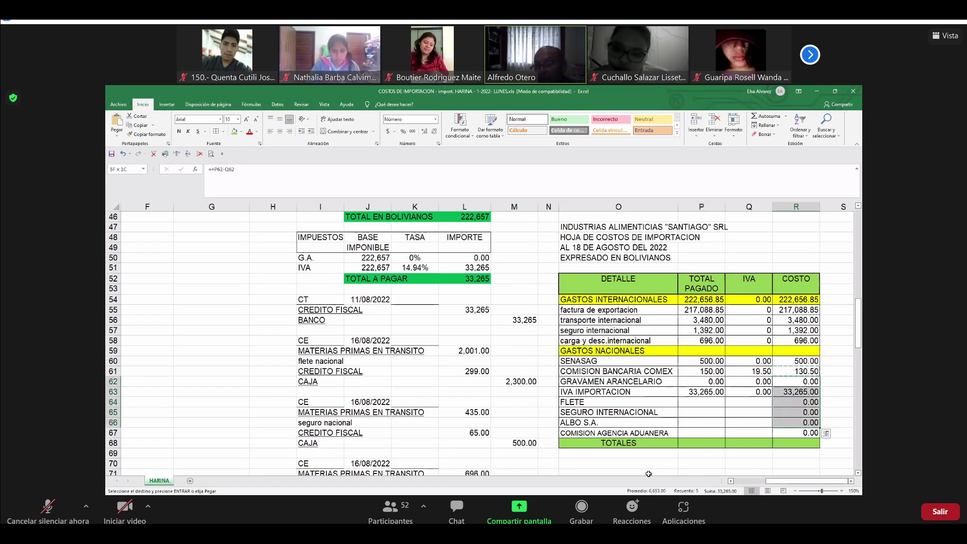
key(Escape)
- Re-enter the COMISION BANCARIA COMEX cost in R61 as total paid minus IVA, with the formula +P61-Q61
key(Down)
key(Up)
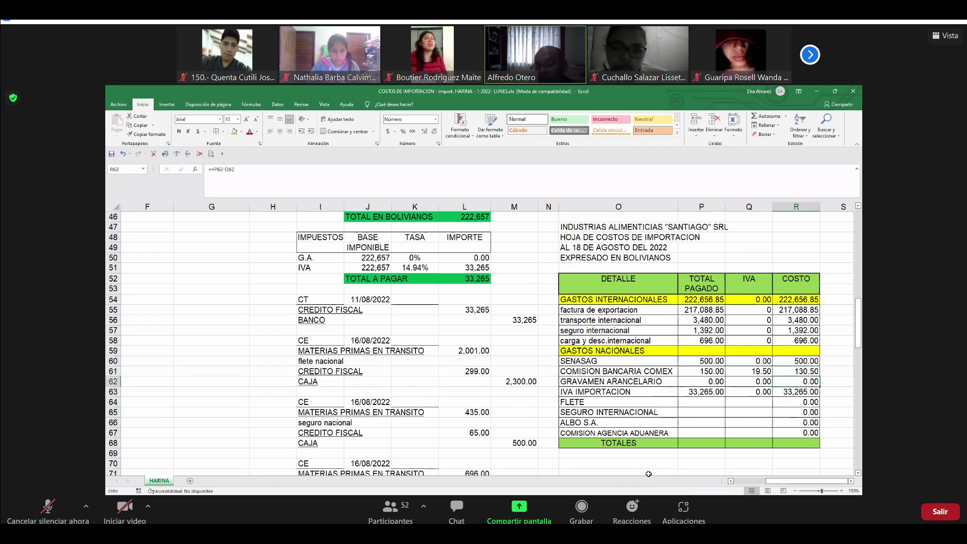
key(Up)
text(+)
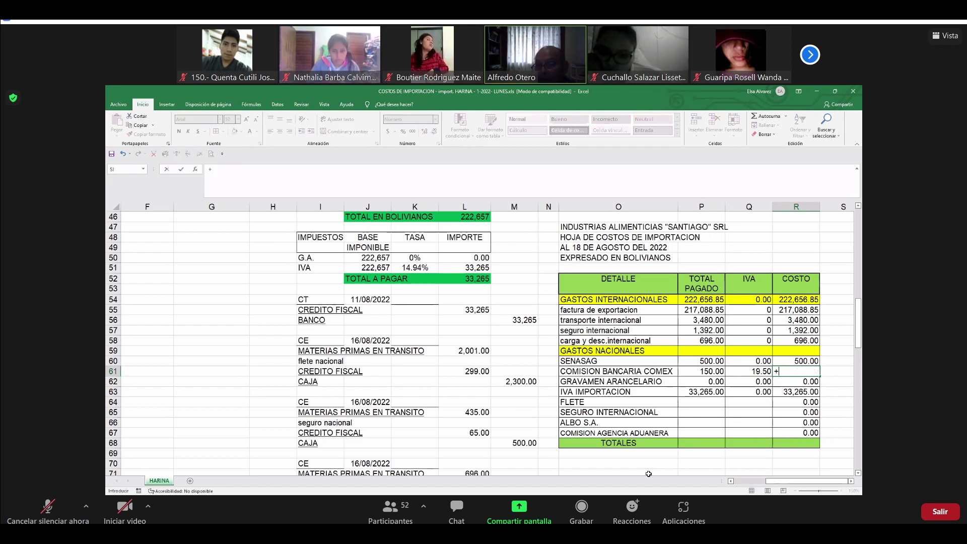
key(Left)
key(Left)
text(-)
key(Left)
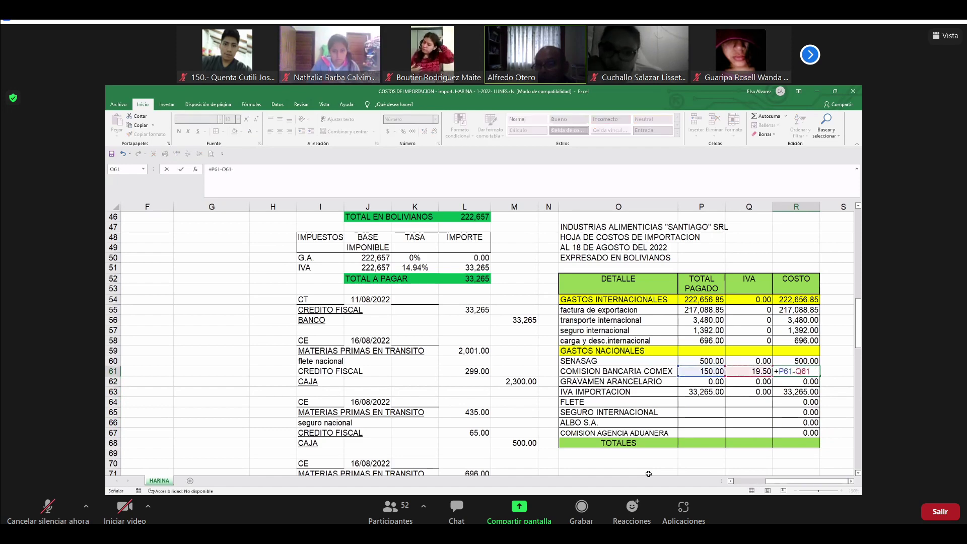
key(ctrl+Return)
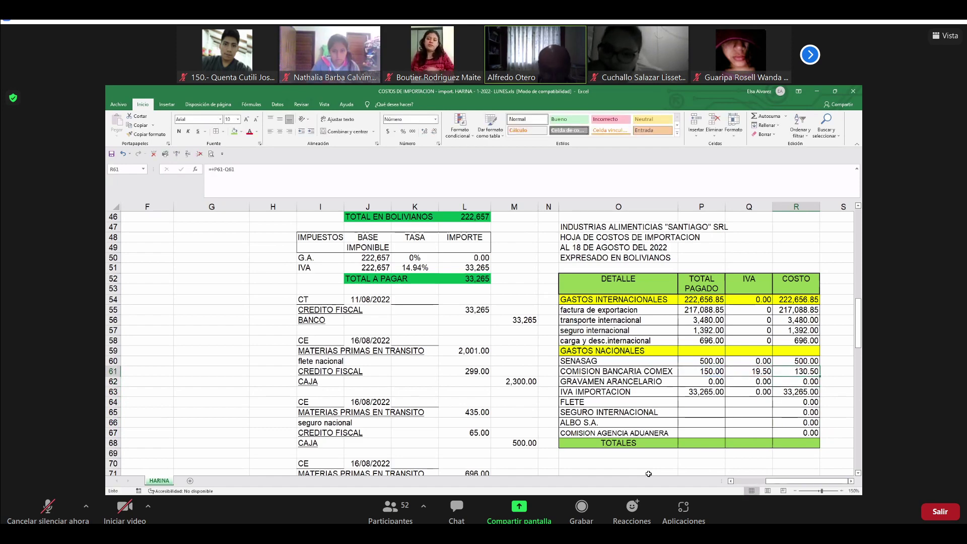
- Copy the cost formula in R61 into R62:R67, from GRAVAMEN ARANCELARIO to COMISION AGENCIA ADUANERA
key(ctrl+c)
key(Down)
key(shift+Down)
key(shift+Down)
key(shift+Down)
key(shift+Down)
key(shift+Down)
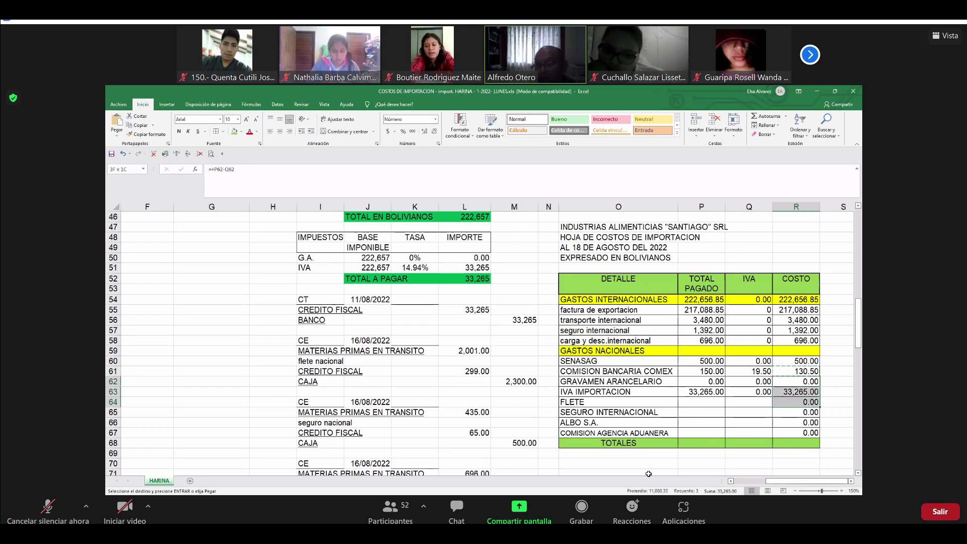
key(Return)
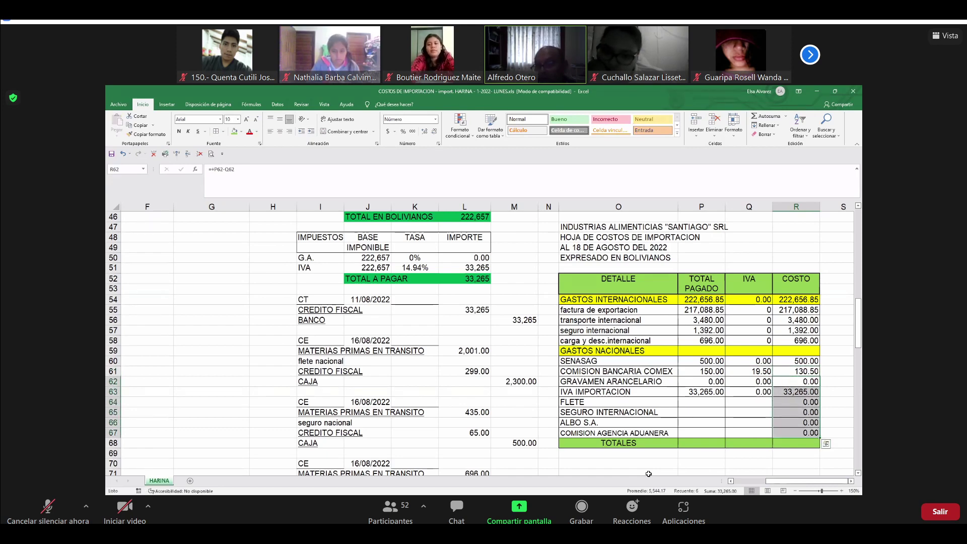
- Set the IVA of IVA IMPORTACION in Q63 equal to its total paid with a reference to P63
key(Down)
key(Left)
text(+)
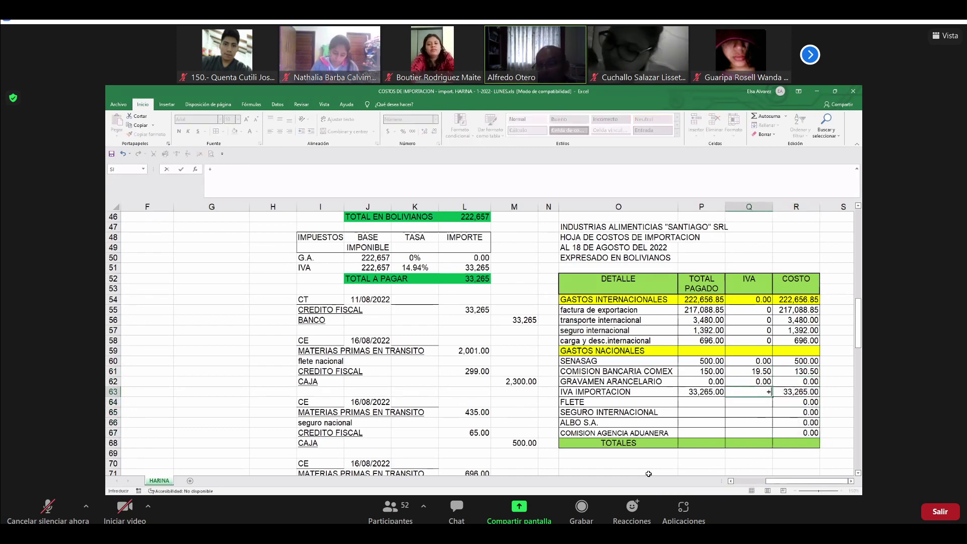
key(Left)
key(Return)
key(Right)
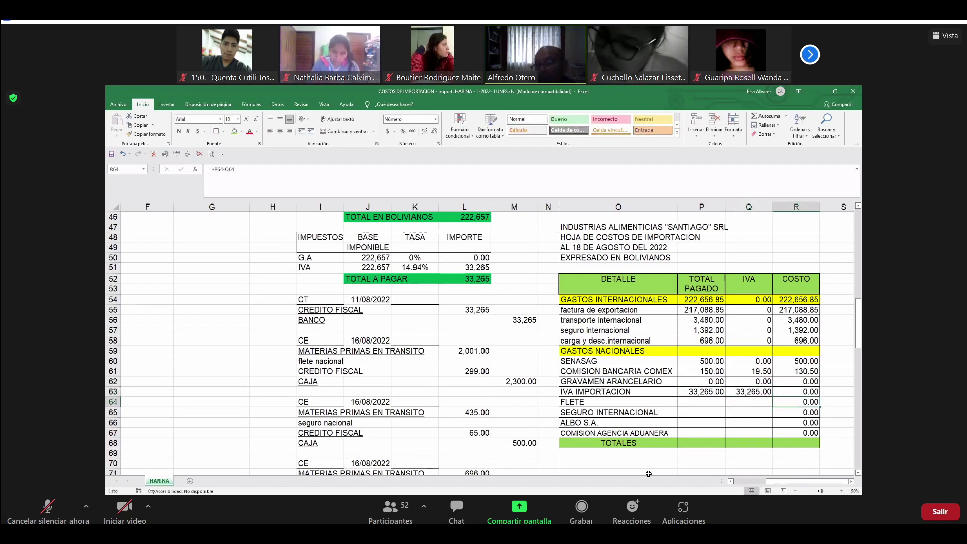
- Enter 2300 as total paid and 299 as IVA for FLETE
key(Left)
key(Left)
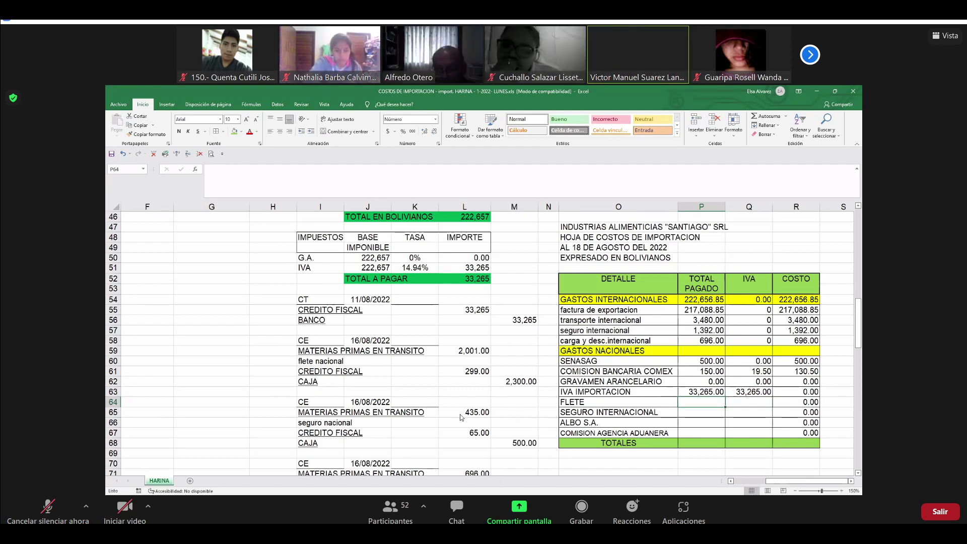
text(2300)
key(Tab)
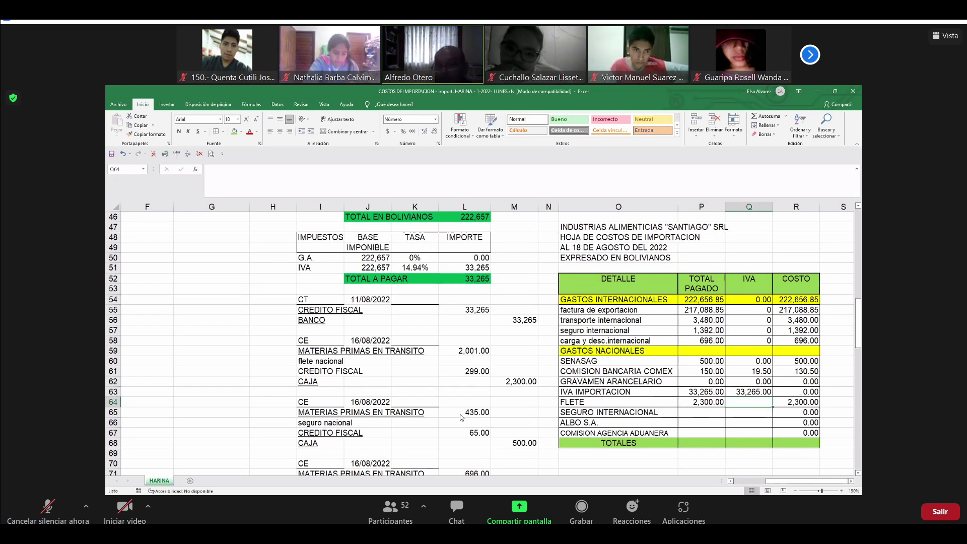
text(299)
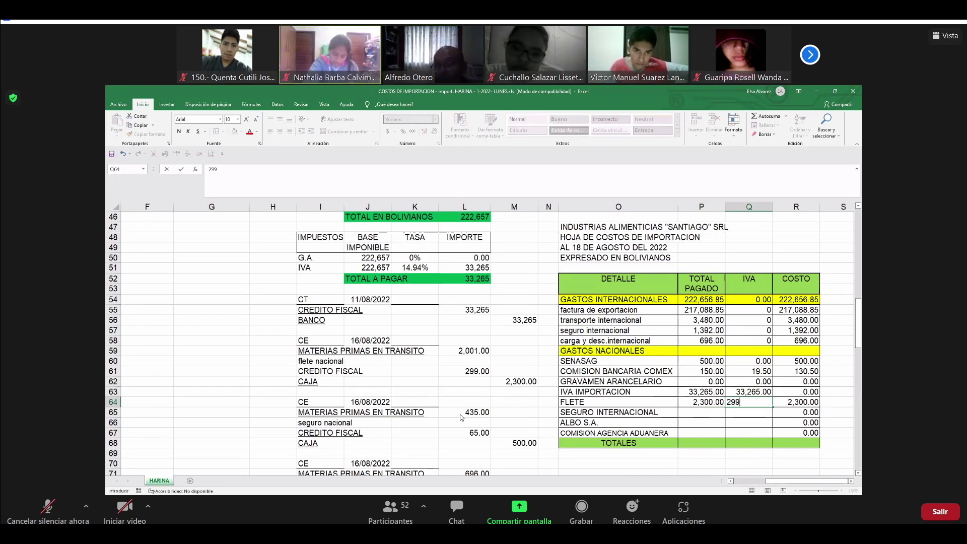
key(Return)
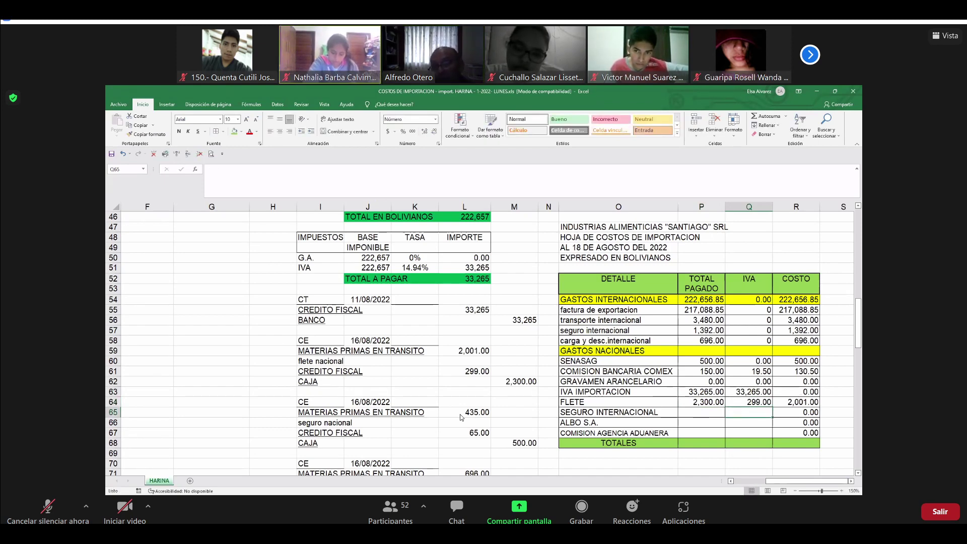
- Move the cost sheet block O47:R68 down so that it starts at O50
key(Left)
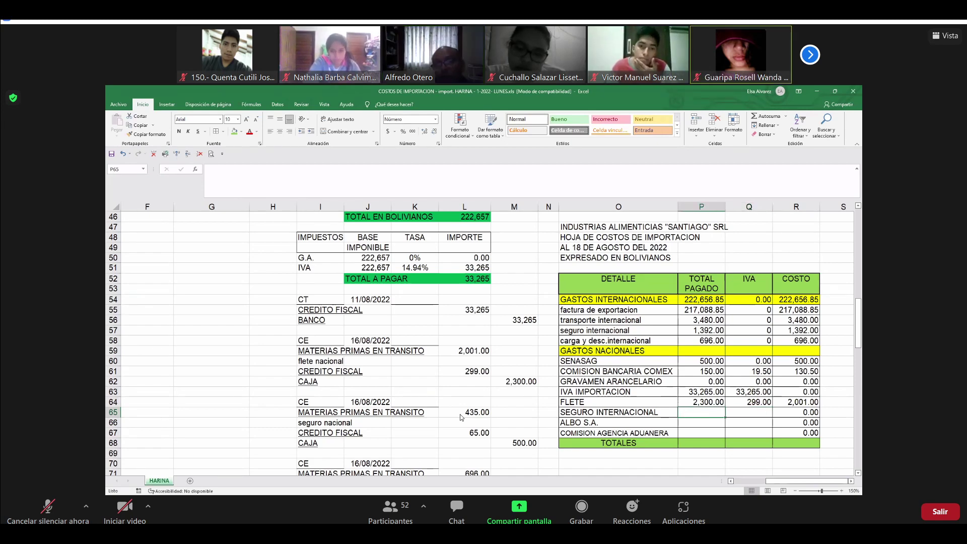
drag(604, 230, 795, 450)
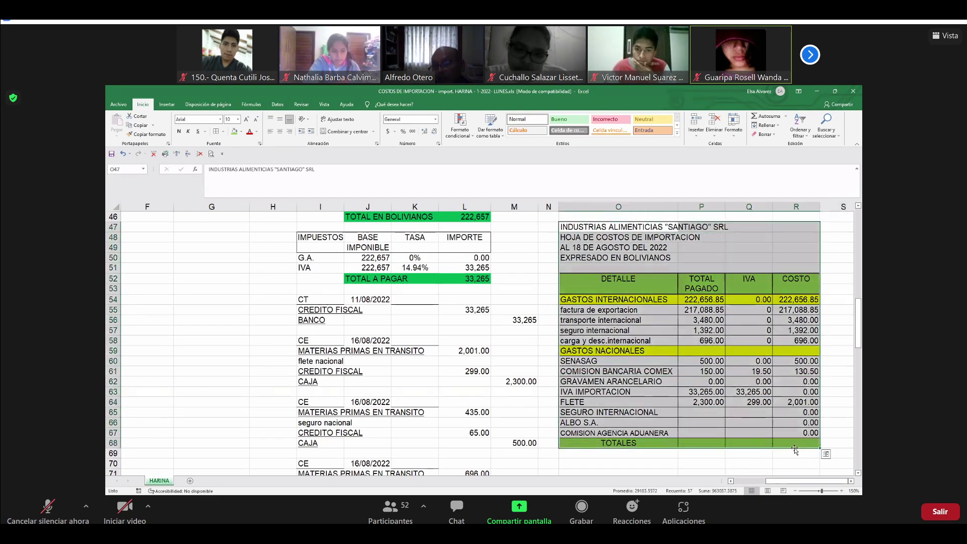
click(763, 453)
click(580, 234)
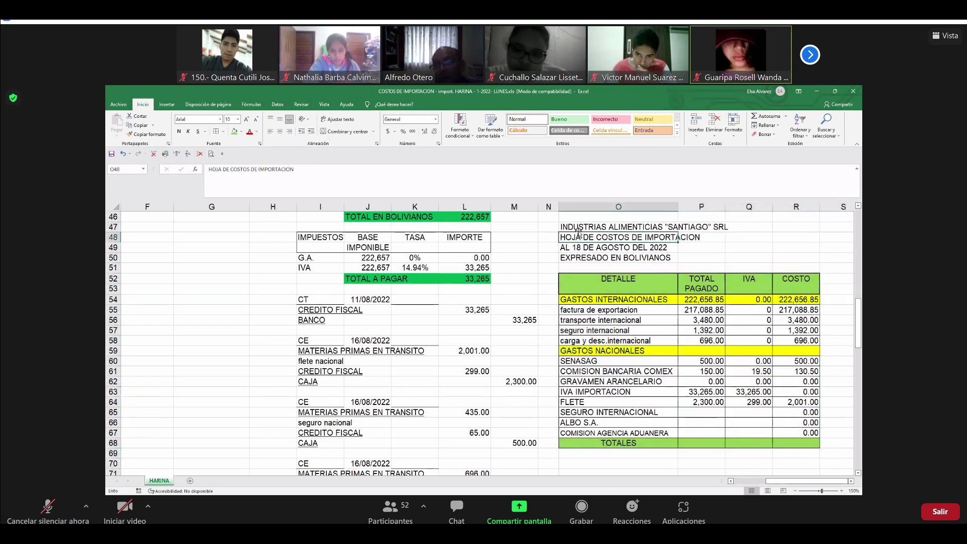
drag(574, 230, 650, 400)
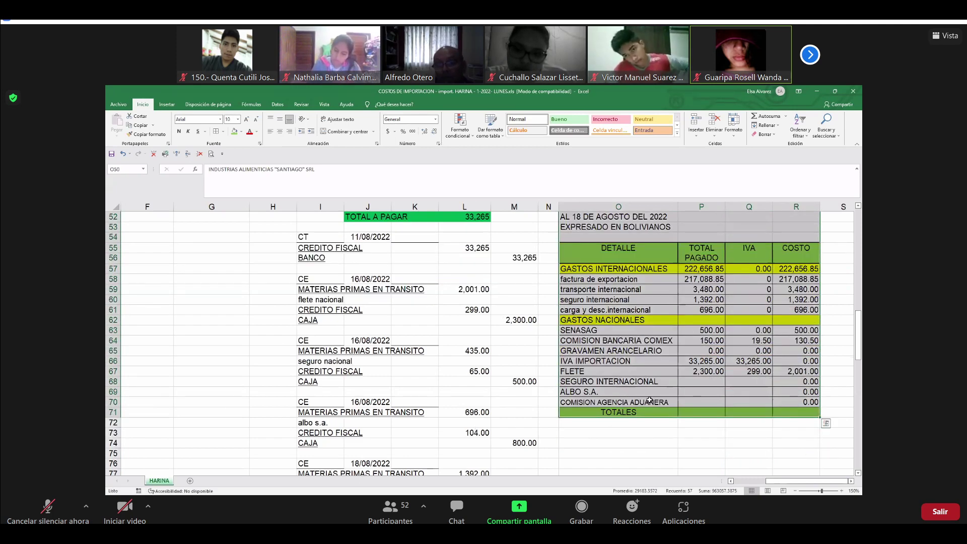
- Shorten the national insurance label in O68 to SEGURO
click(701, 381)
click(610, 381)
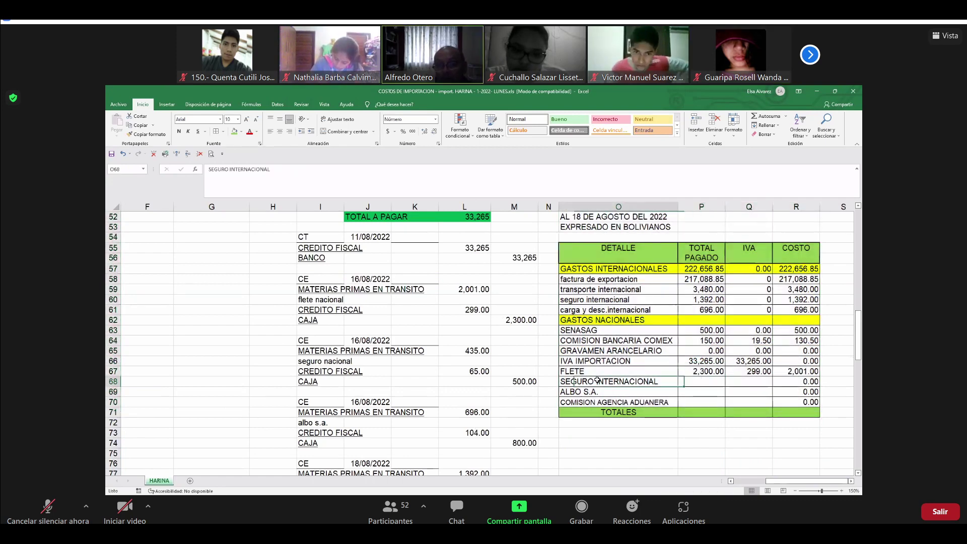
click(361, 179)
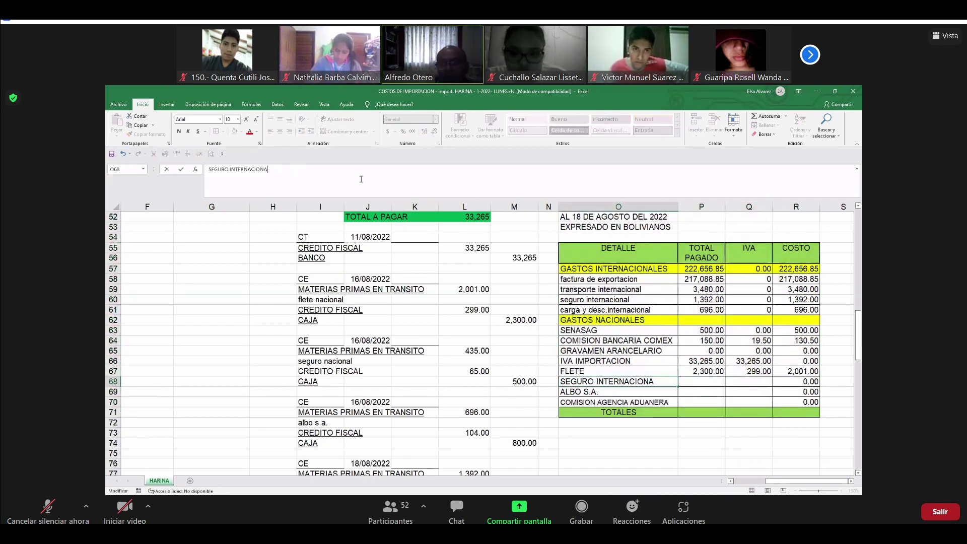
key(BackSpace)
key(BackSpace)
key(BackSpace)
key(BackSpace)
key(BackSpace)
key(BackSpace)
key(BackSpace)
key(BackSpace)
key(BackSpace)
key(BackSpace)
key(BackSpace)
key(BackSpace)
key(BackSpace)
key(BackSpace)
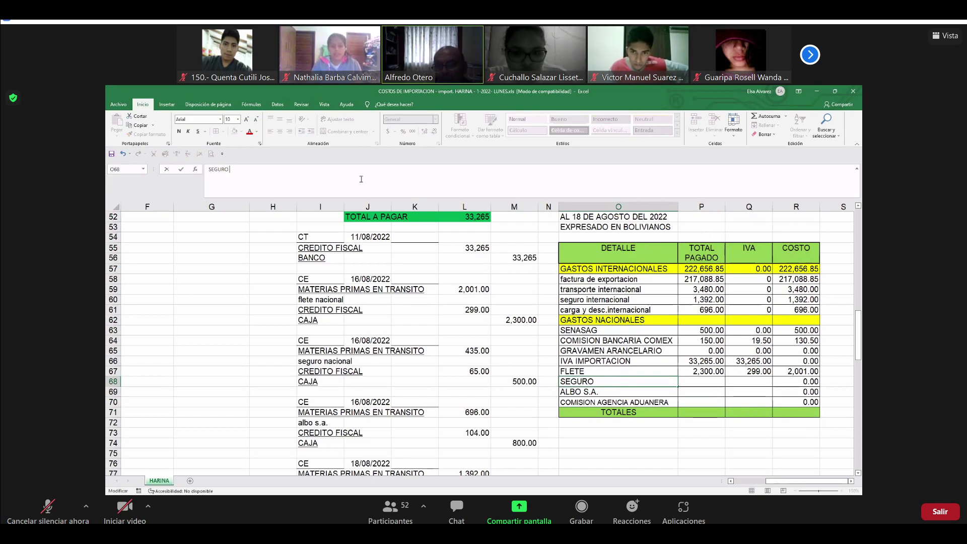
key(Return)
- Enter 500 as total paid and 65 as IVA for SEGURO
key(Up)
key(Right)
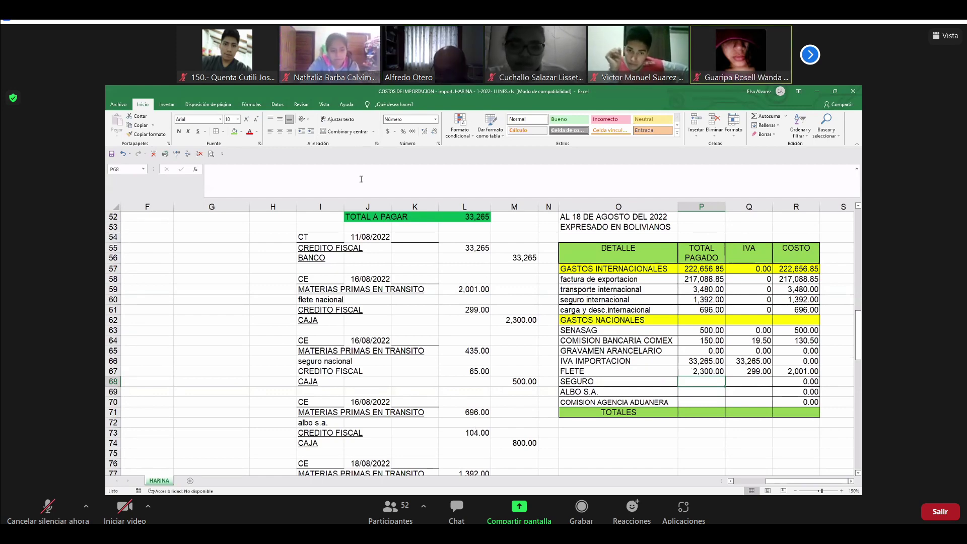
text(500)
key(ctrl+Return)
key(Right)
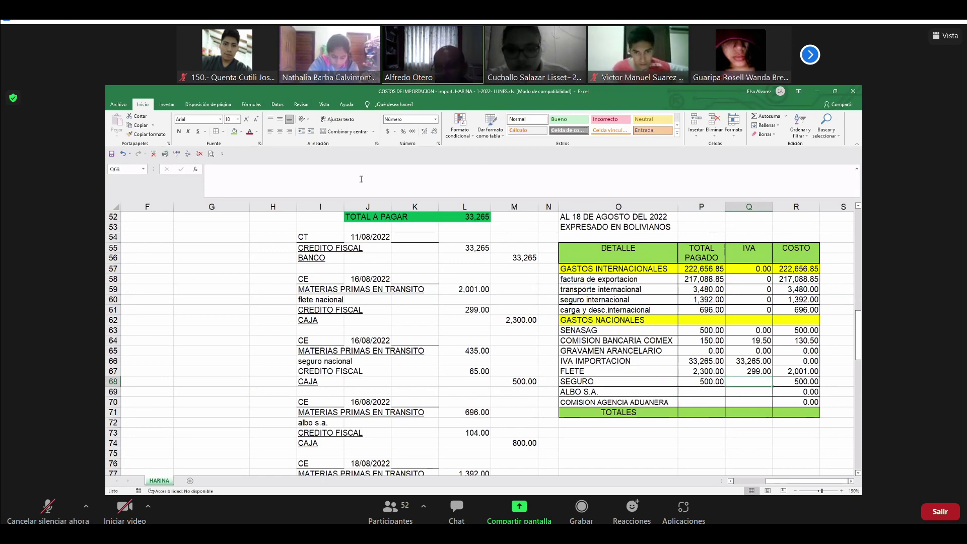
text(65)
key(Return)
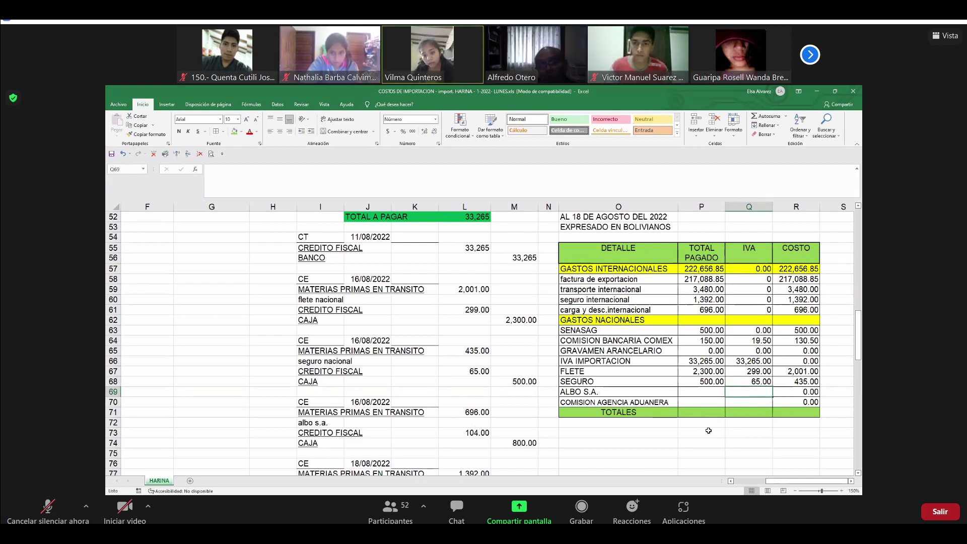
- Enter 800 as total paid and 104 as IVA for ALBO S.A
key(Left)
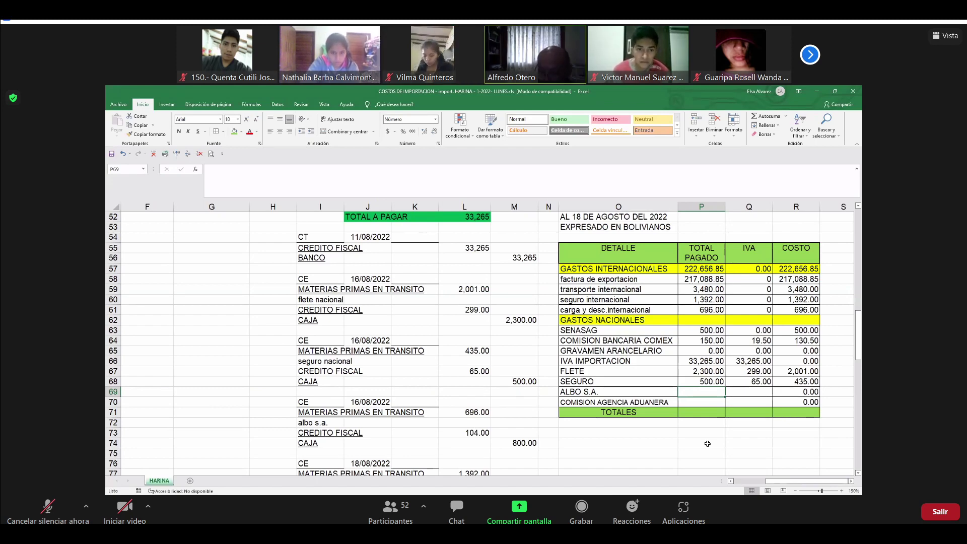
text(800)
key(Tab)
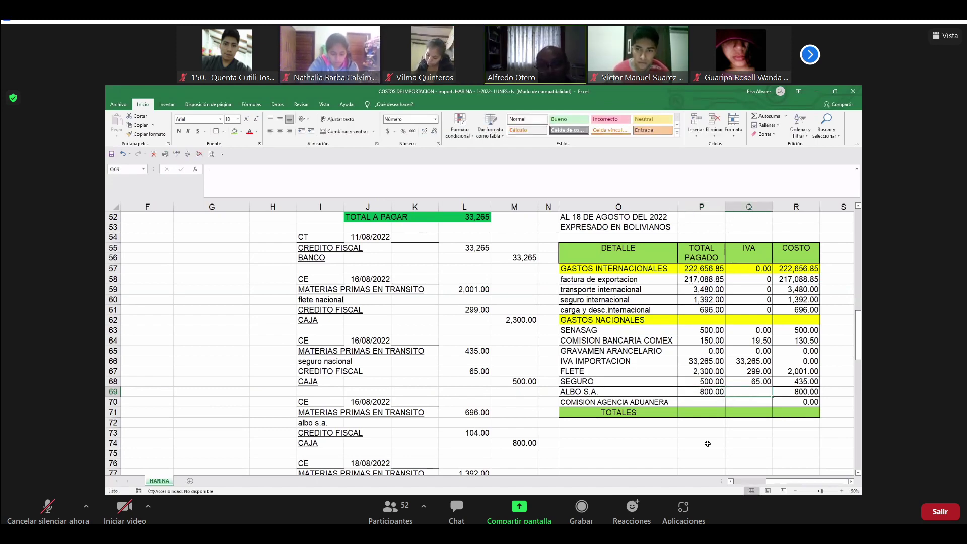
text(1)
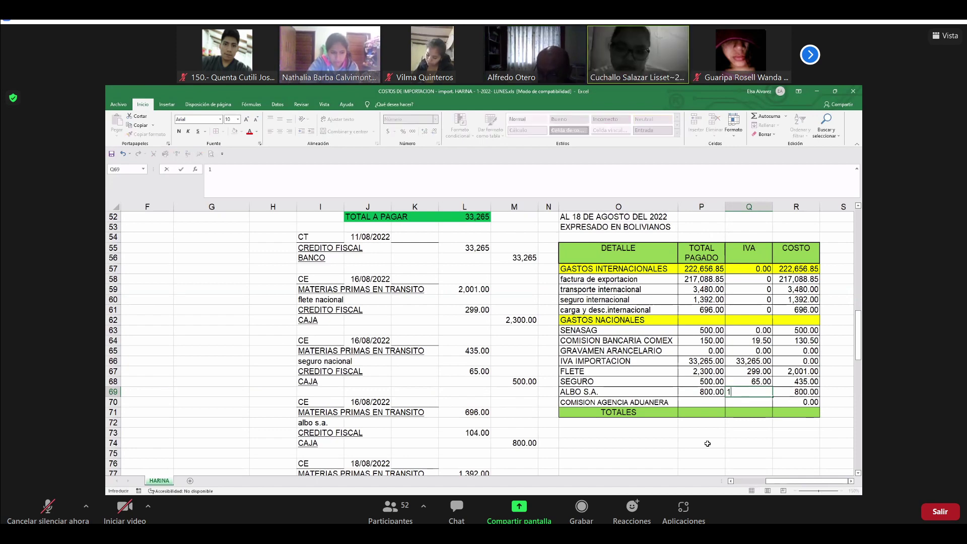
text(04)
key(Return)
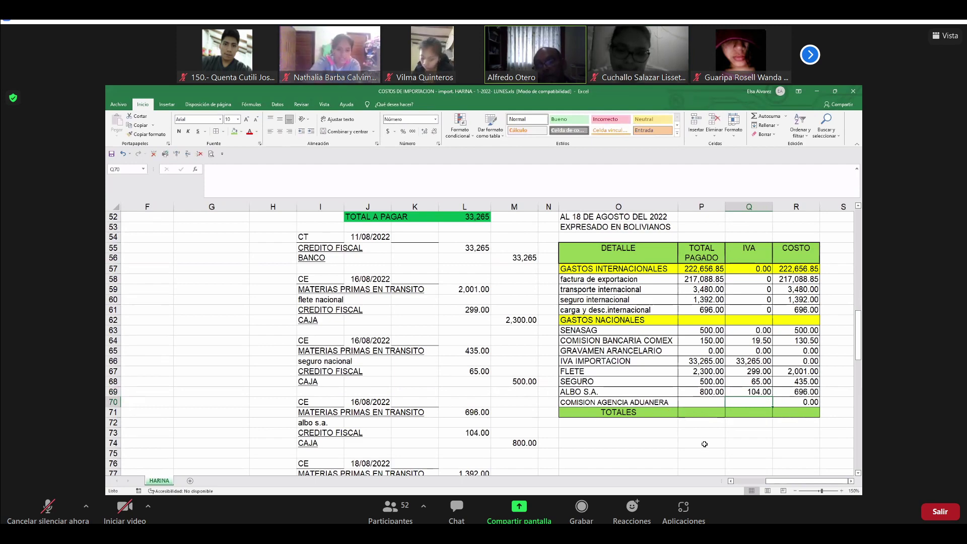
- Enter 1600 as total paid and 208 as IVA for COMISION AGENCIA ADUANERA
scroll(700, 443, down, 1)
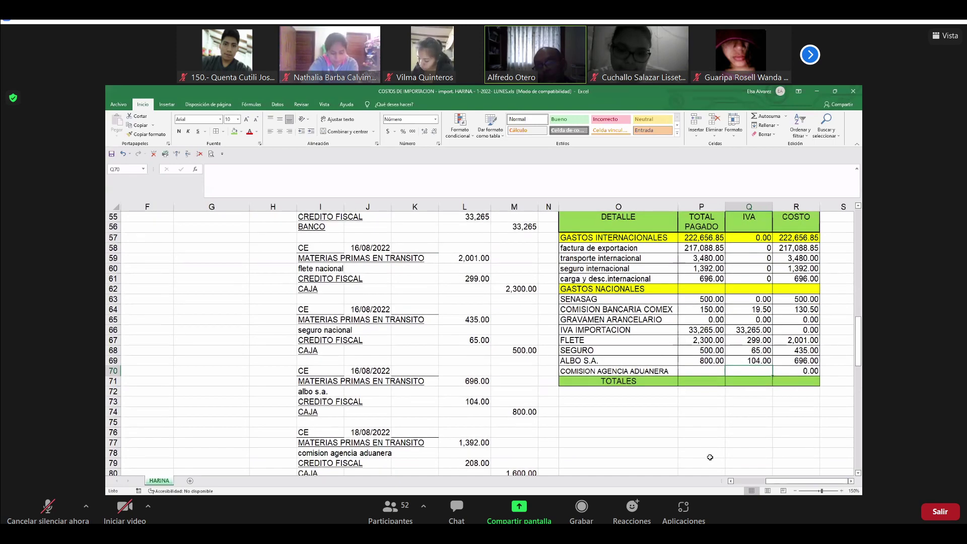
click(712, 459)
key(Down)
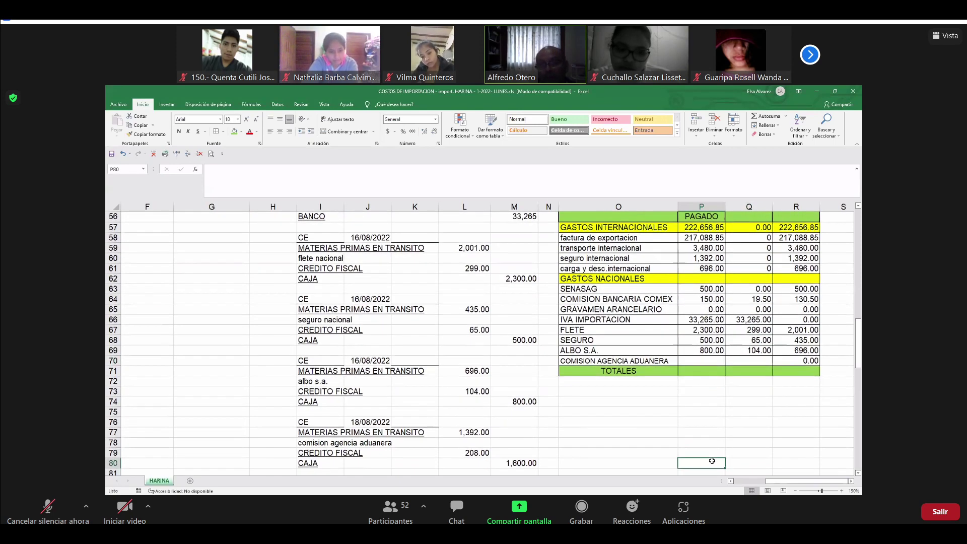
key(Up)
key(Up)
key(Up)
key(Up)
key(Up)
key(Up)
key(Up)
key(Up)
key(Up)
key(Up)
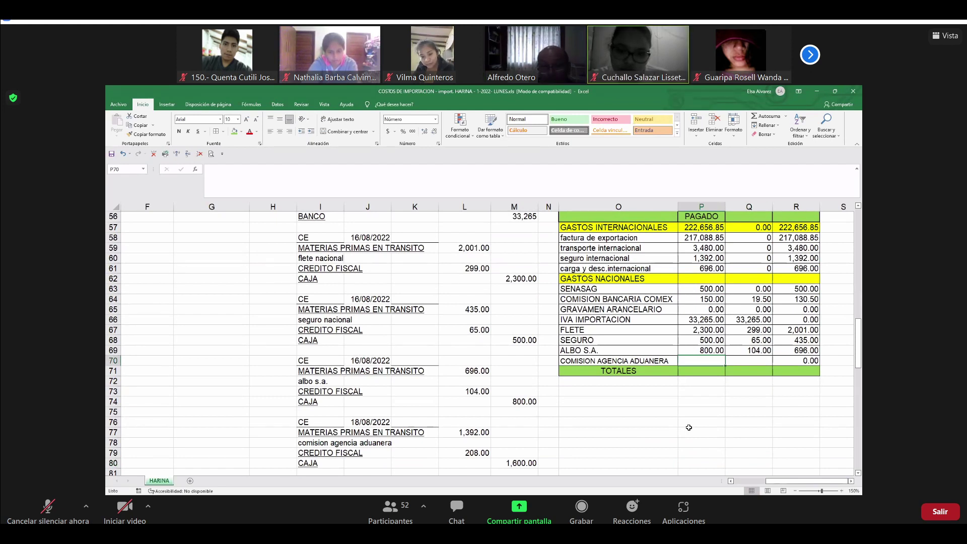
text(1600)
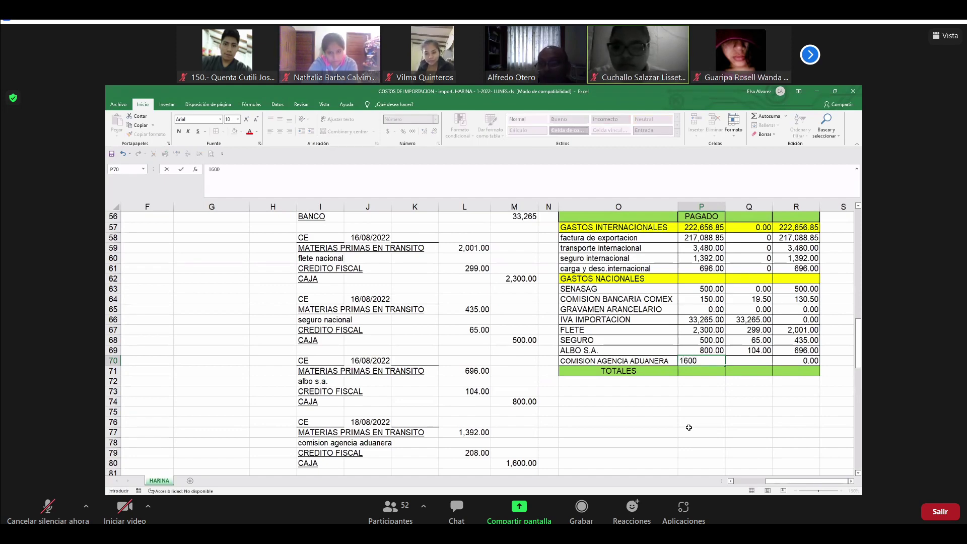
key(Tab)
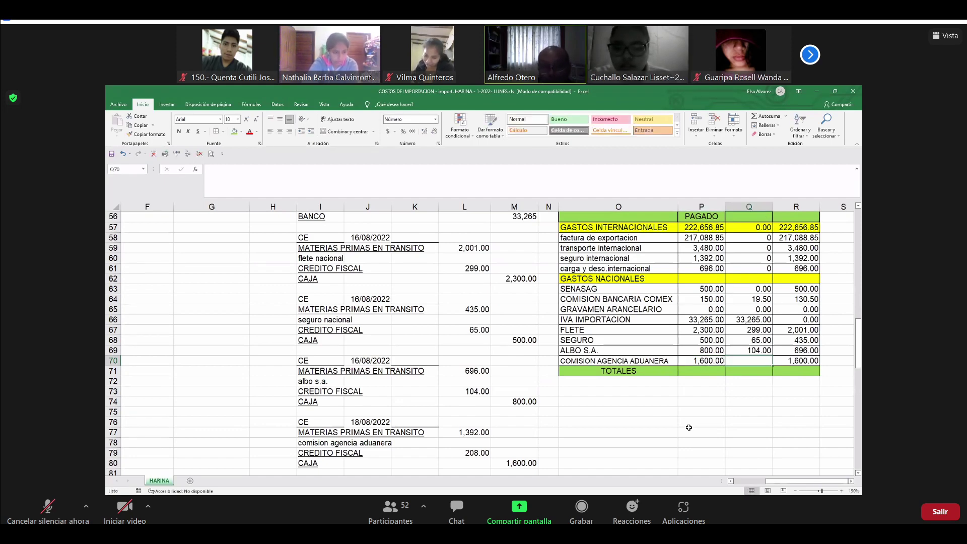
text(208)
key(Tab)
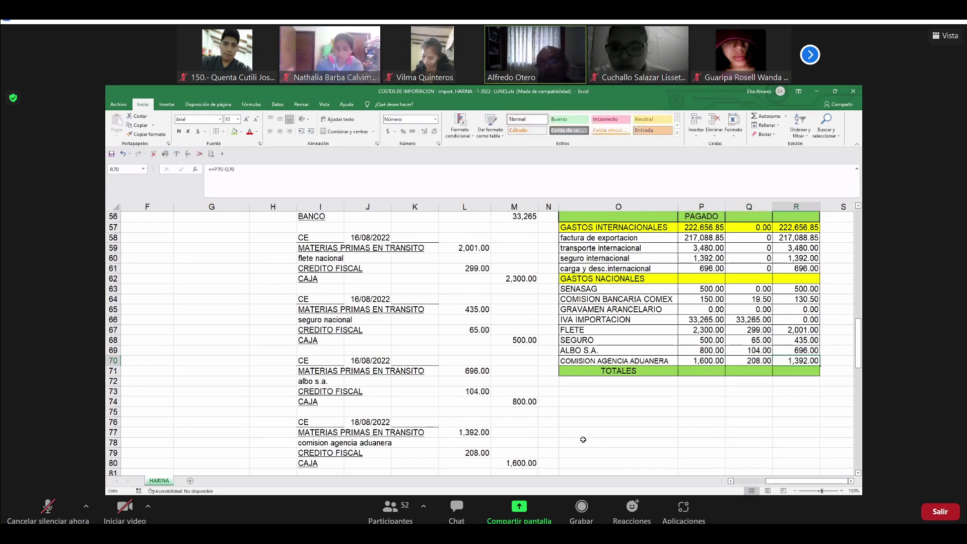
- Sum the total paid amounts P63:P70 in the GASTOS NACIONALES row, cell P62
click(703, 281)
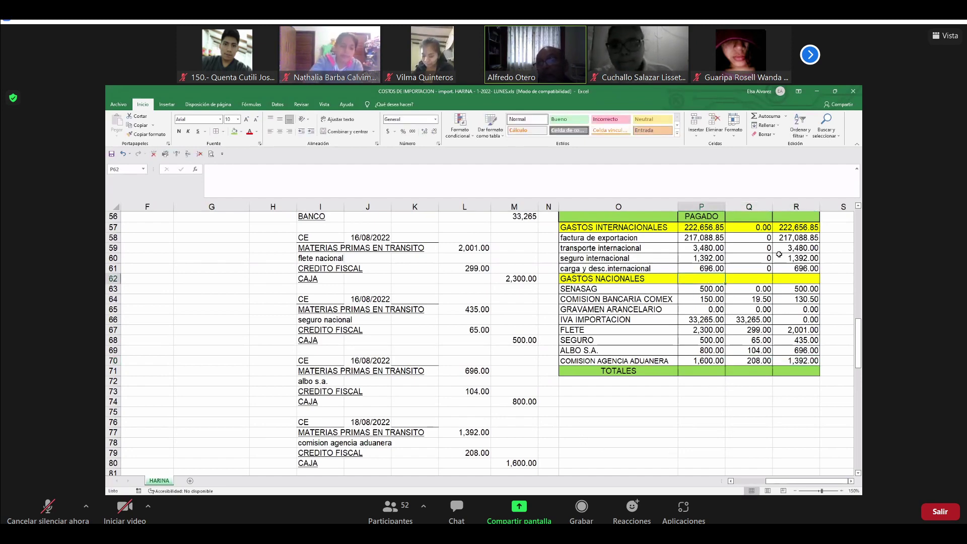
click(771, 121)
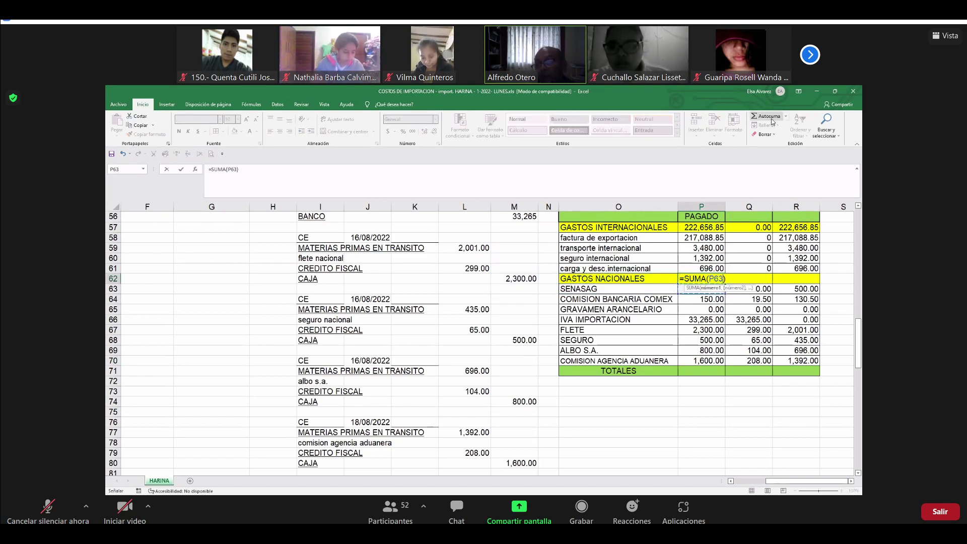
key(ctrl+shift+Down)
click(772, 117)
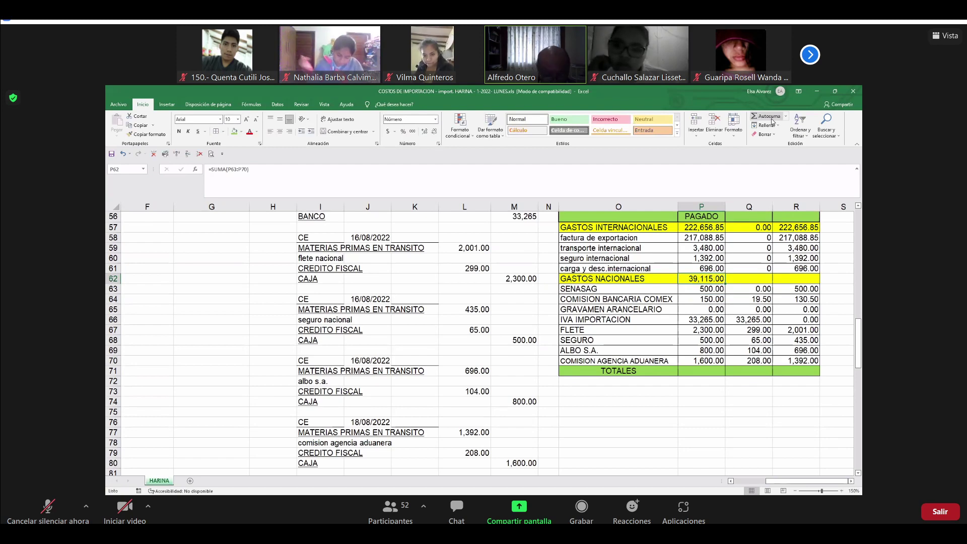
- Copy the GASTOS NACIONALES sum from P62 to the IVA and COSTO columns, Q62:R62
key(ctrl+c)
key(Right)
key(shift+Right)
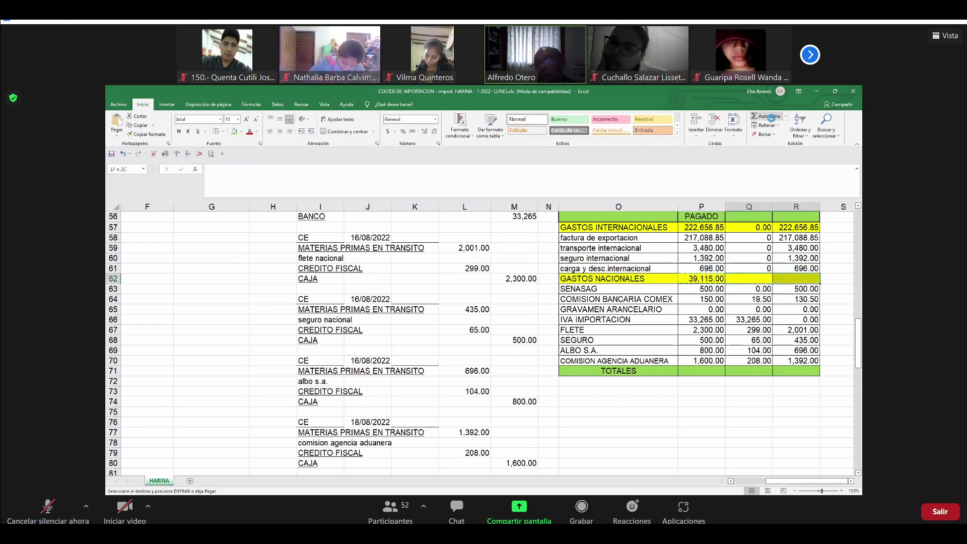
key(Return)
- Add the national and international expenses in the TOTALES row, cell P71, with the formula +P62+P57
key(Down)
key(Down)
key(Down)
key(Down)
key(Down)
key(Down)
key(Down)
key(Down)
key(Down)
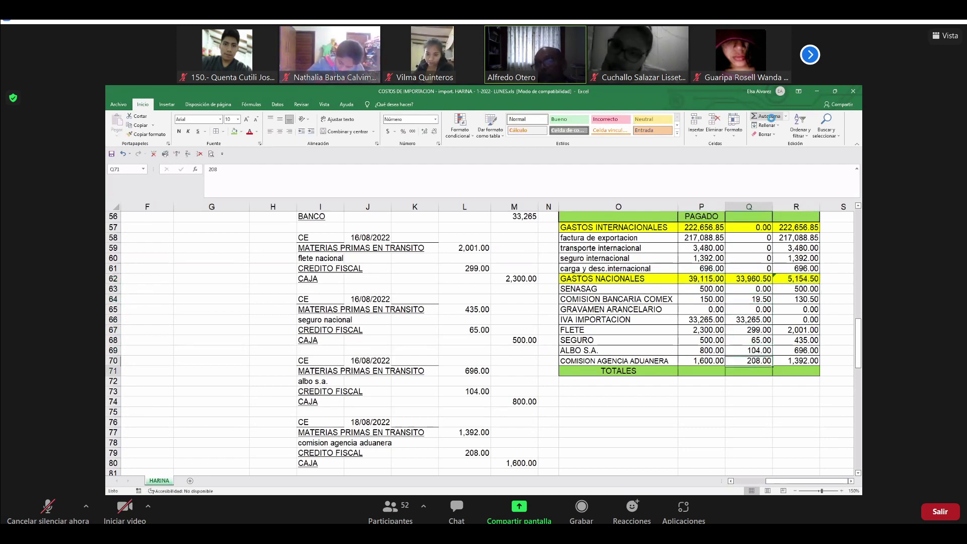
key(Left)
text(+)
key(Up)
key(Up)
key(Up)
key(Up)
key(Up)
key(Up)
key(Up)
key(Up)
key(Up)
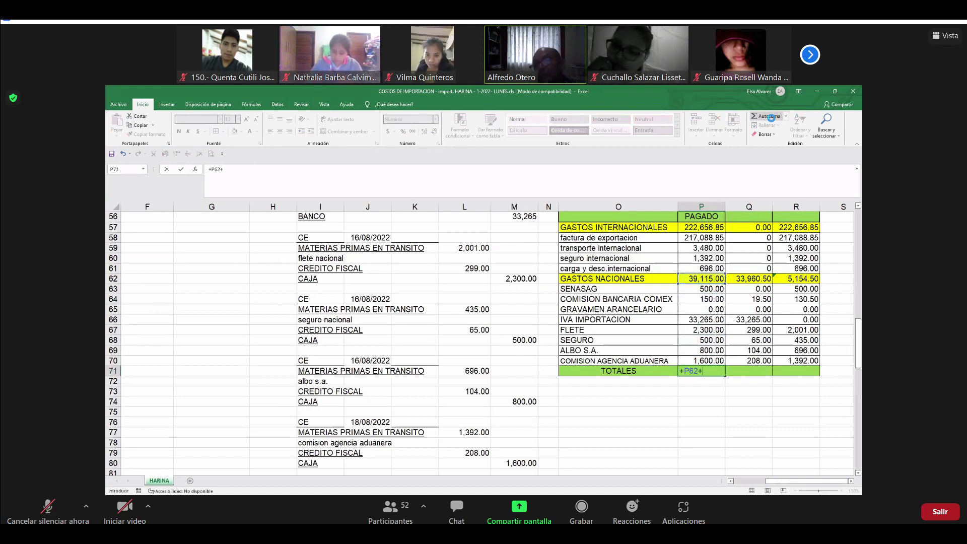
key(Up)
key(Up)
key(Up)
key(Up)
key(Up)
key(Up)
key(Up)
key(Up)
key(Up)
key(Up)
key(Up)
key(Up)
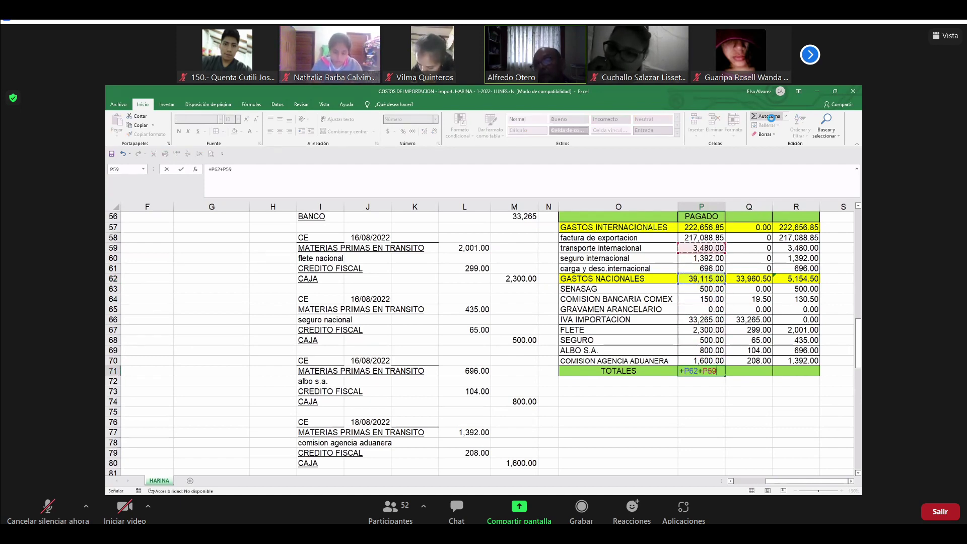
key(Up)
key(Up)
key(Return)
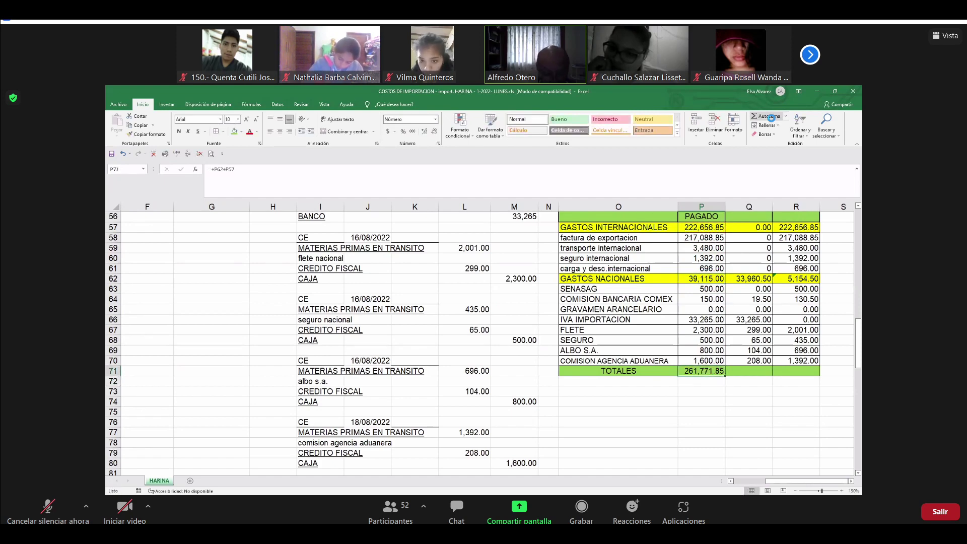
- Copy the TOTALES formula from P71 to the IVA and COSTO columns, Q71:R71
key(ctrl+c)
key(Right)
key(shift+Right)
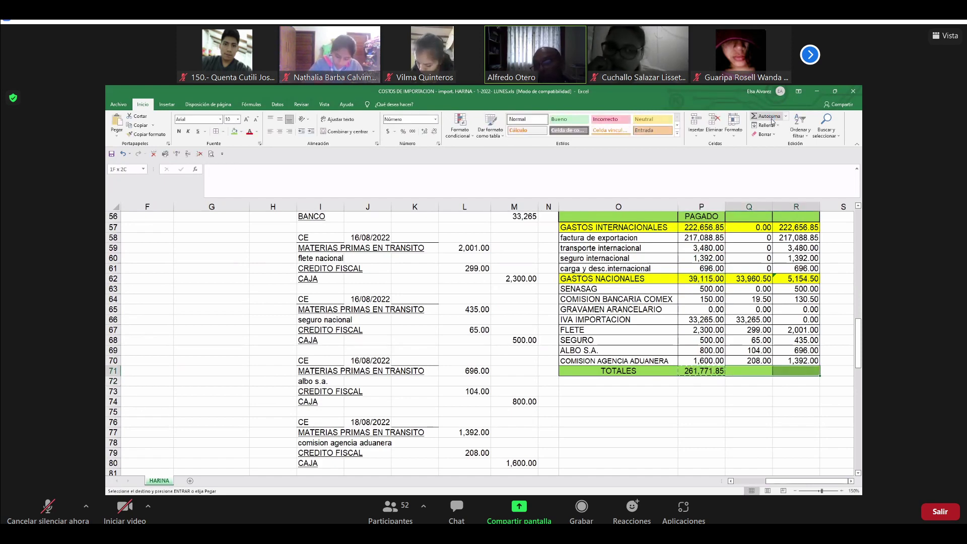
key(Return)
- Review the total paid, IVA and COSTO formulas in the TOTALES row
click(724, 401)
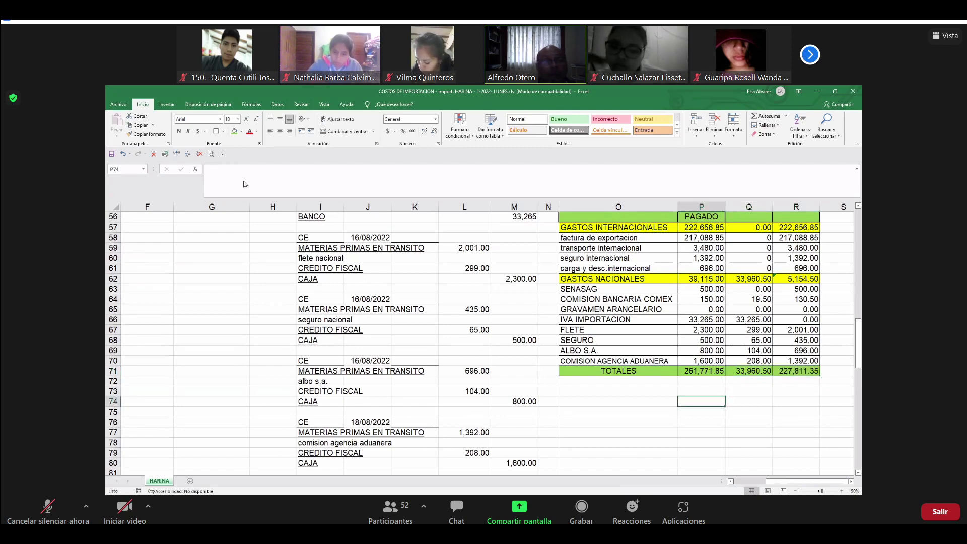
key(Up)
key(Up)
key(Up)
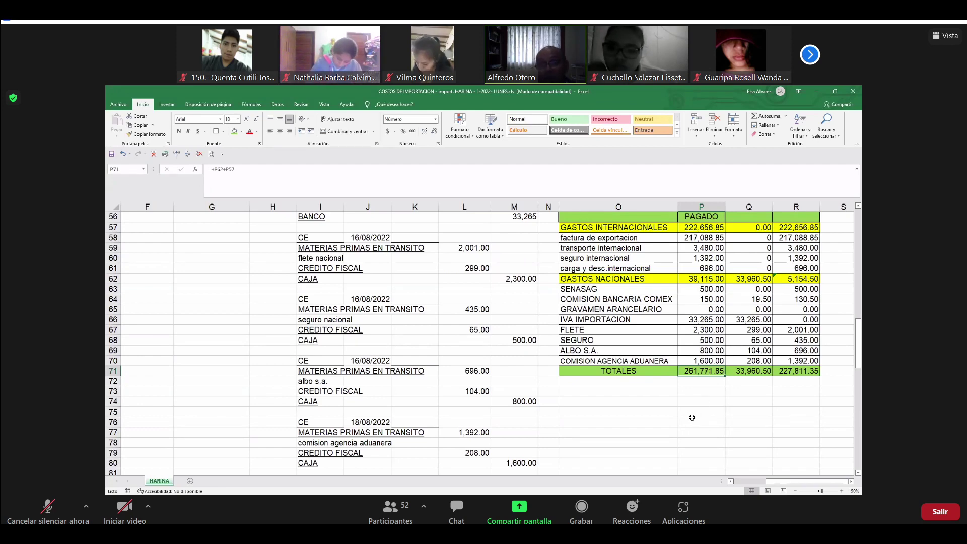
click(764, 372)
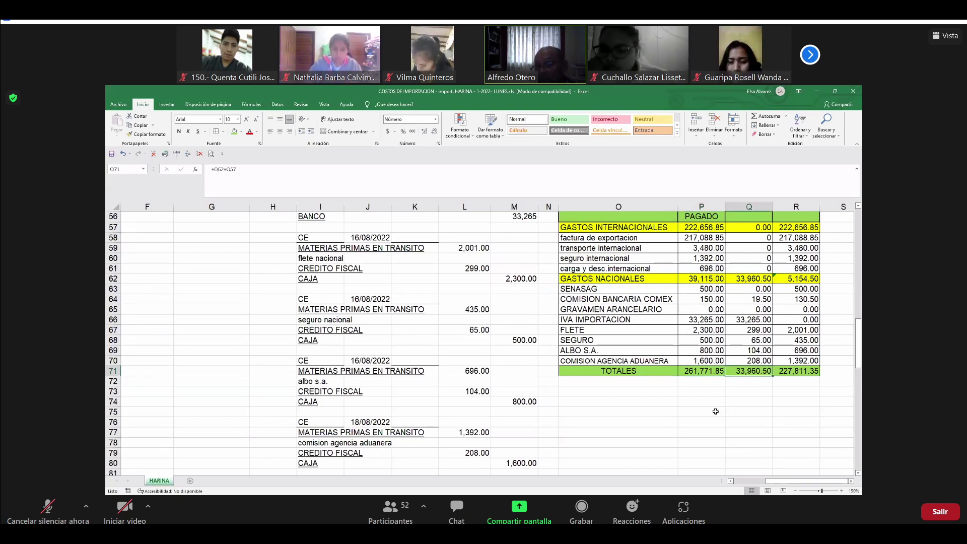
click(793, 373)
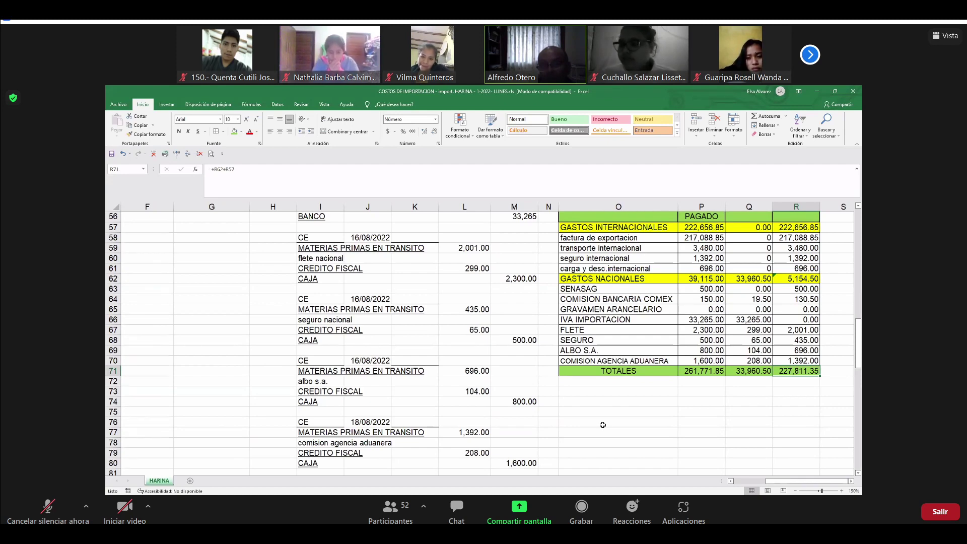
- Move the MATERIAS PRIMAS EN TRANSITO ledger account L82:M92 below the cost sheet, starting at Q73
scroll(603, 425, down, 5)
drag(464, 330, 537, 437)
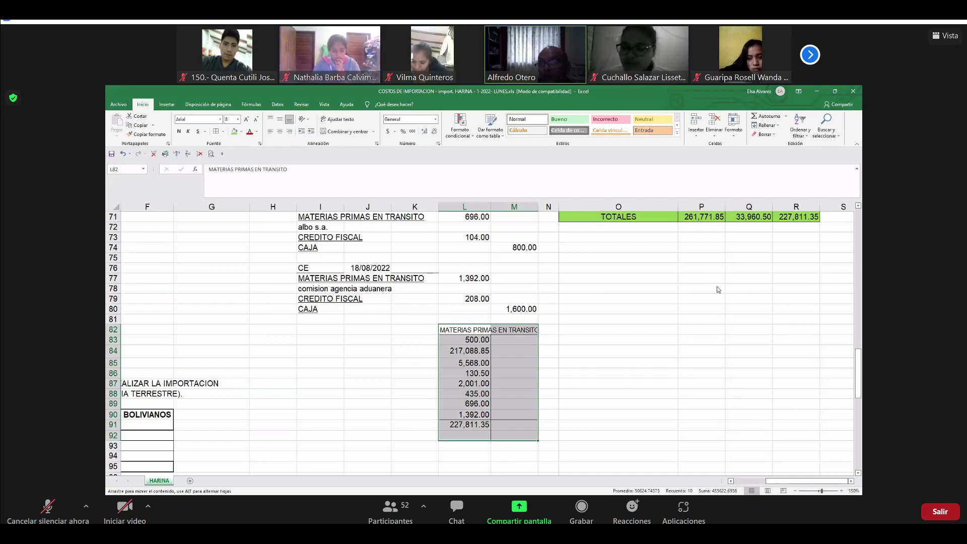
drag(717, 287, 717, 286)
scroll(717, 286, up, 4)
click(660, 382)
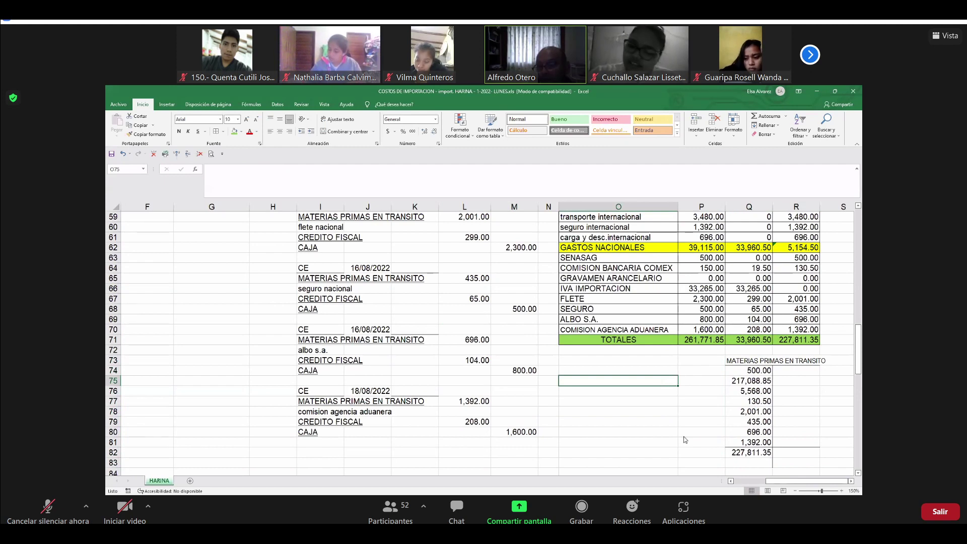
- Highlight the ledger account's total row, Q82:R82, with a green fill
click(766, 452)
shift+click(794, 455)
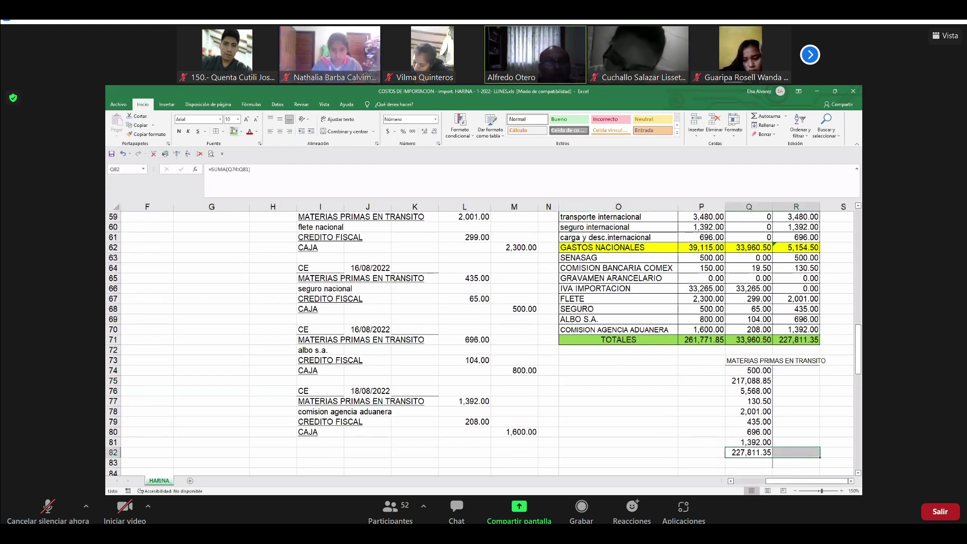
click(618, 381)
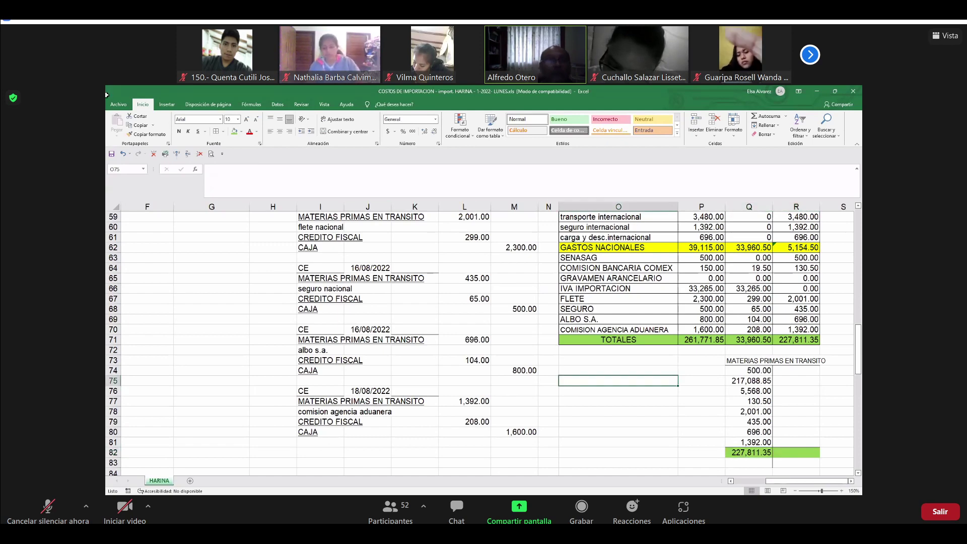